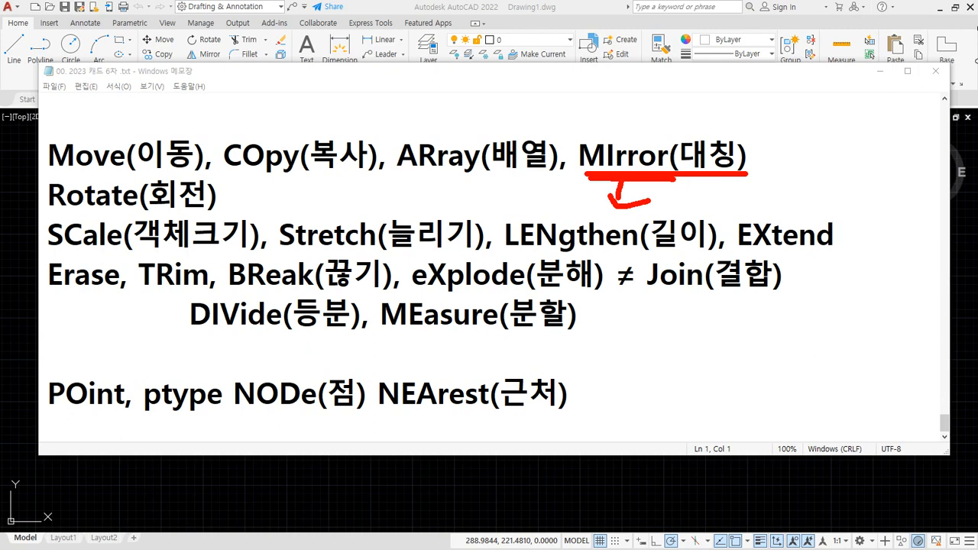
- Switch to the AutoCAD drawing and zoom to show all of the drawing area
{"action": "key", "text": "Escape"}
{"action": "left_click", "coordinate": [431, 6]}
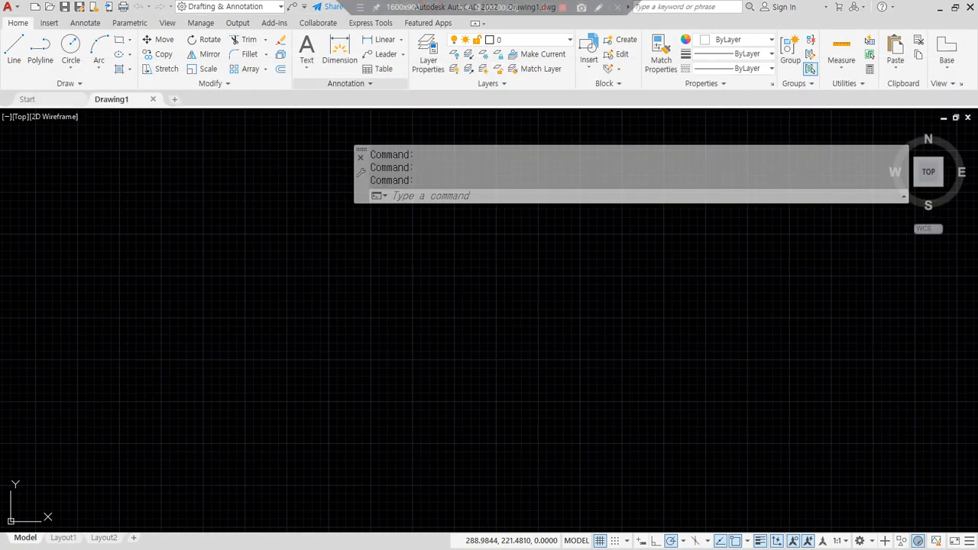
{"action": "type", "text": "zoom"}
{"action": "key", "text": "Return"}
{"action": "type", "text": "a"}
{"action": "key", "text": "Return"}
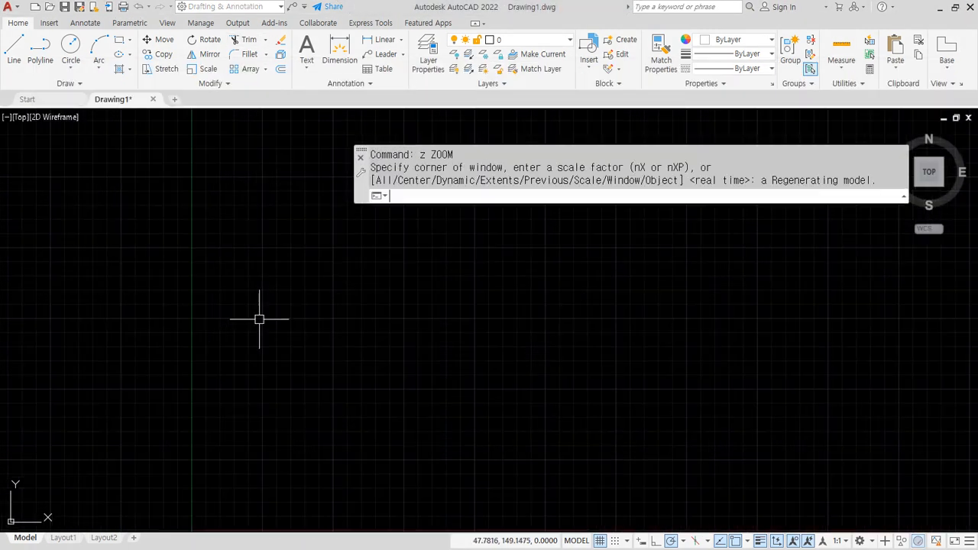
- Start a spline with the CV method and place control vertices around the large rounded upper lobe of the wing-like shape
{"action": "type", "text": "spl"}
{"action": "key", "text": "Return"}
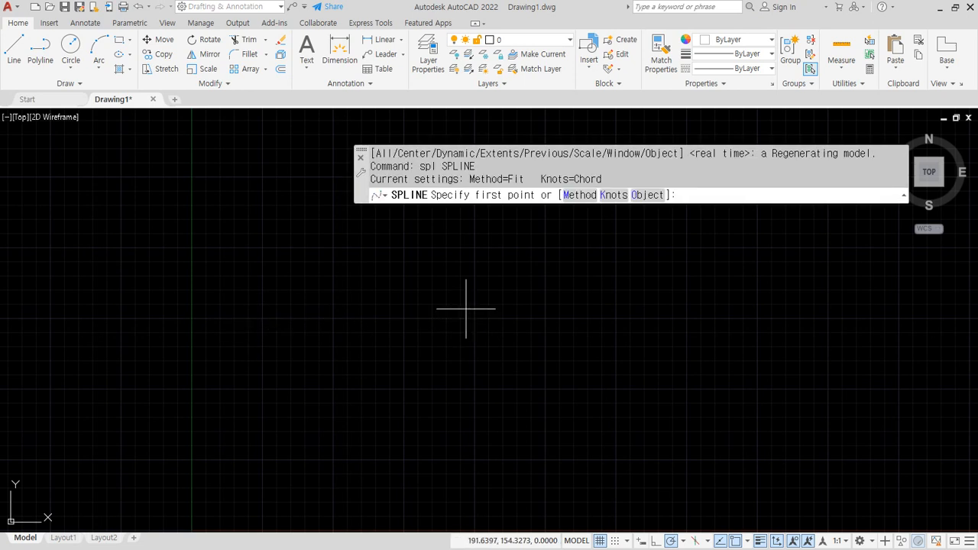
{"action": "left_click", "coordinate": [579, 196]}
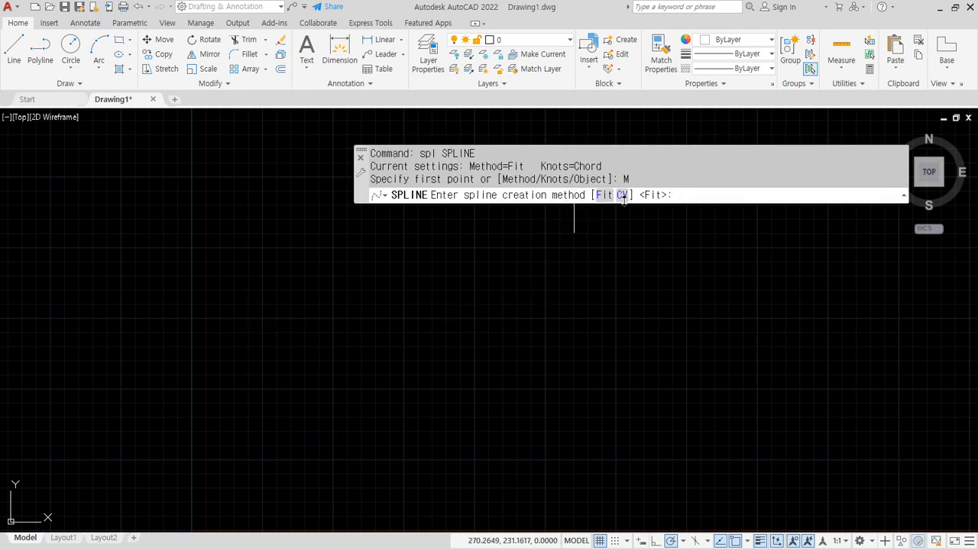
{"action": "left_click", "coordinate": [622, 196]}
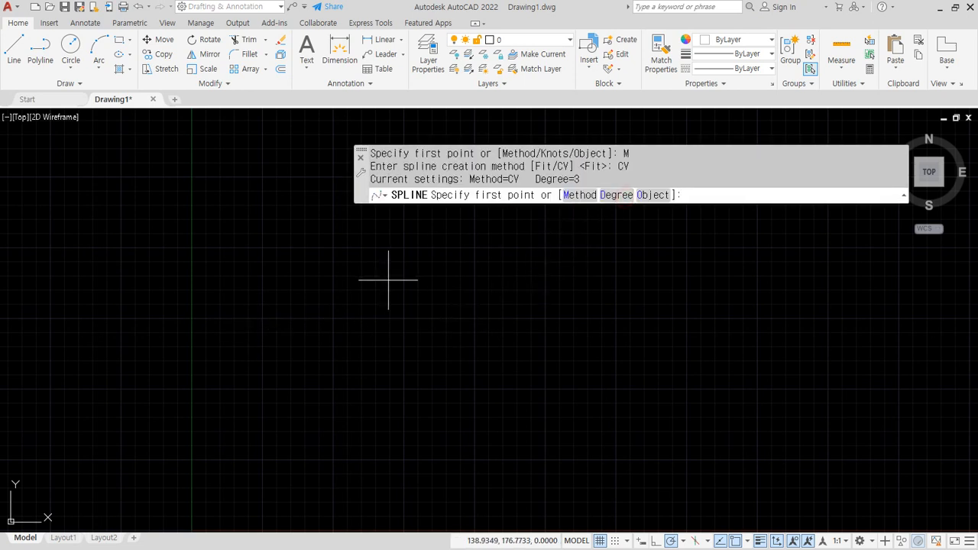
{"action": "left_click", "coordinate": [390, 328]}
{"action": "left_click", "coordinate": [379, 271]}
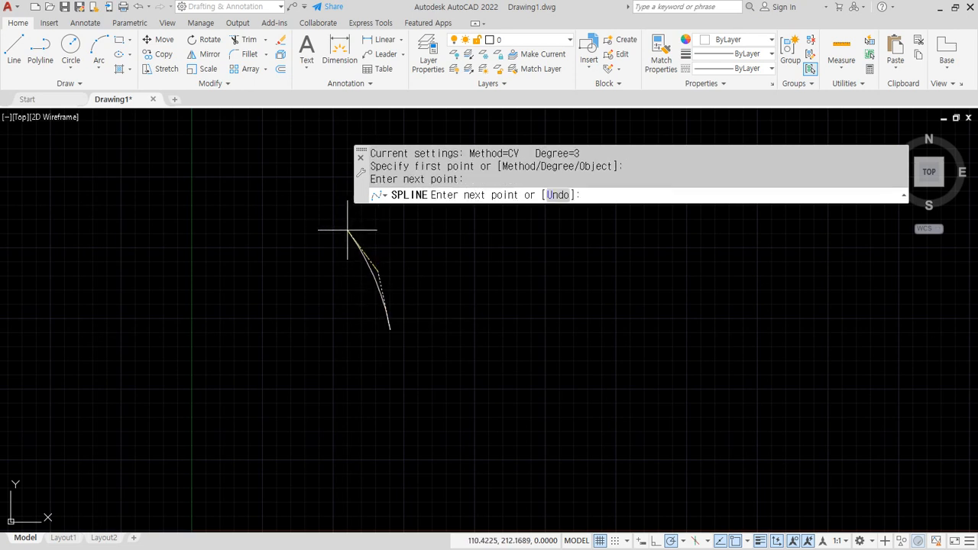
{"action": "left_click", "coordinate": [330, 224]}
{"action": "left_click", "coordinate": [281, 223]}
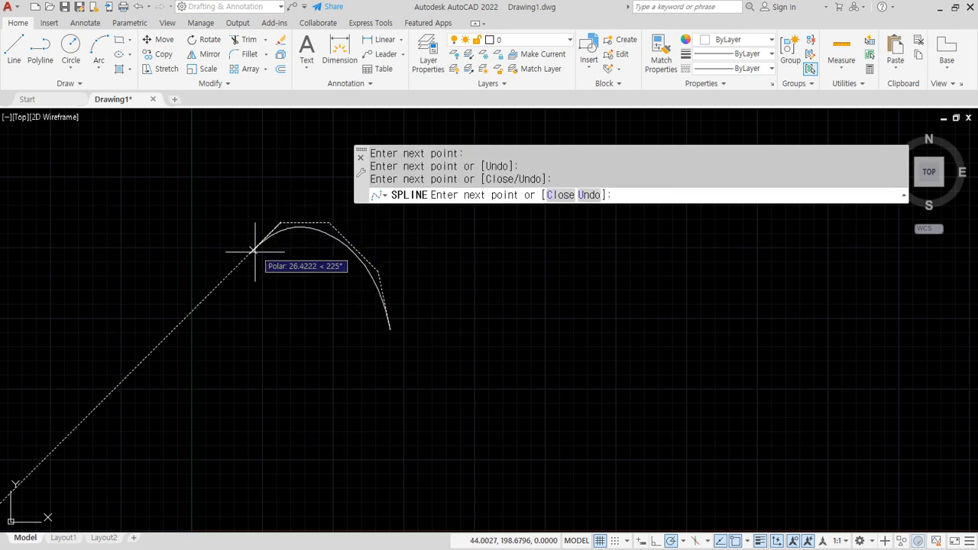
{"action": "left_click", "coordinate": [253, 250]}
{"action": "left_click", "coordinate": [263, 310]}
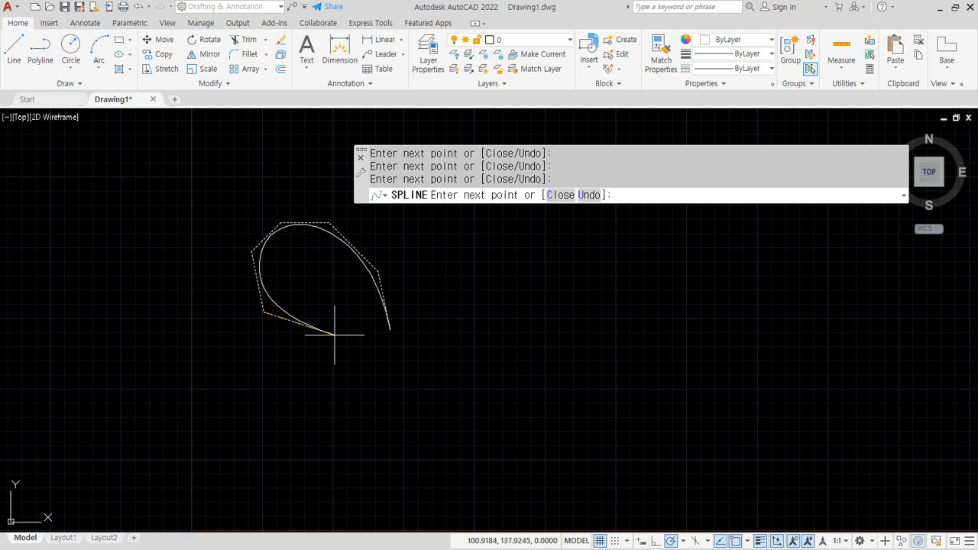
{"action": "left_click", "coordinate": [298, 331]}
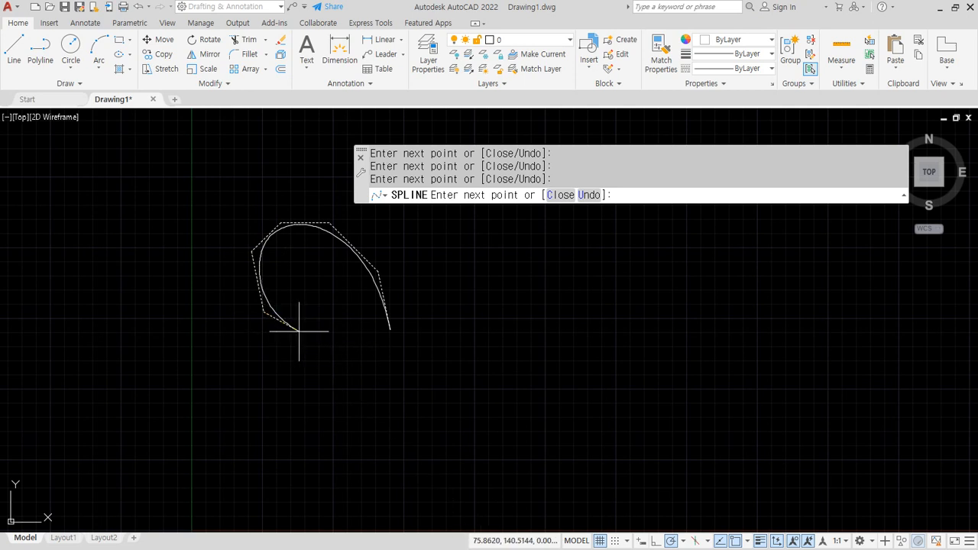
- Continue the spline with vertices forming the inner notch and the small rounded lobe beneath the large one
{"action": "left_click", "coordinate": [360, 332]}
{"action": "left_click", "coordinate": [351, 340]}
{"action": "left_click", "coordinate": [341, 352]}
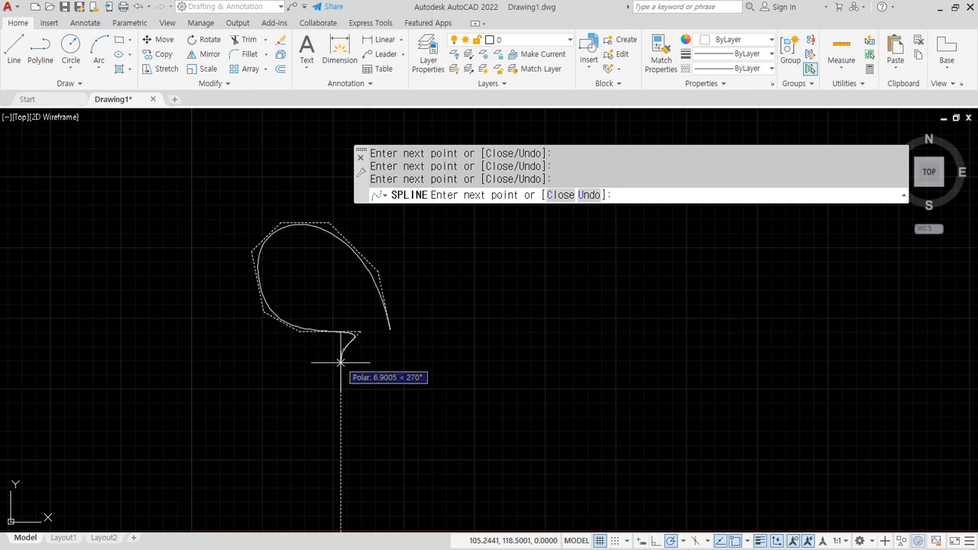
{"action": "left_click", "coordinate": [341, 366]}
{"action": "left_click", "coordinate": [369, 373]}
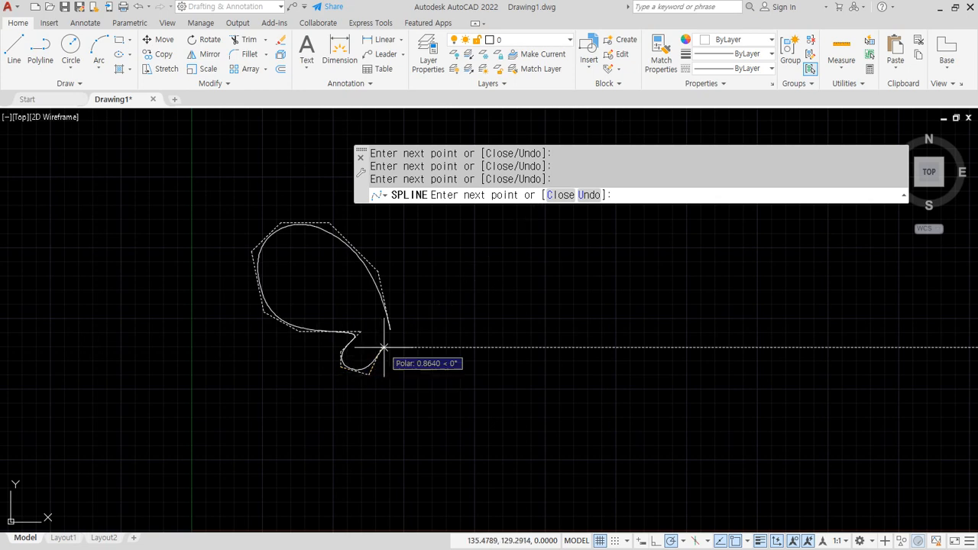
{"action": "left_click", "coordinate": [383, 348]}
- Continue the spline down and back up around a long narrow tail, and finish it with the Close option
{"action": "scroll", "coordinate": [384, 365], "scroll_direction": "up", "scroll_amount": 3}
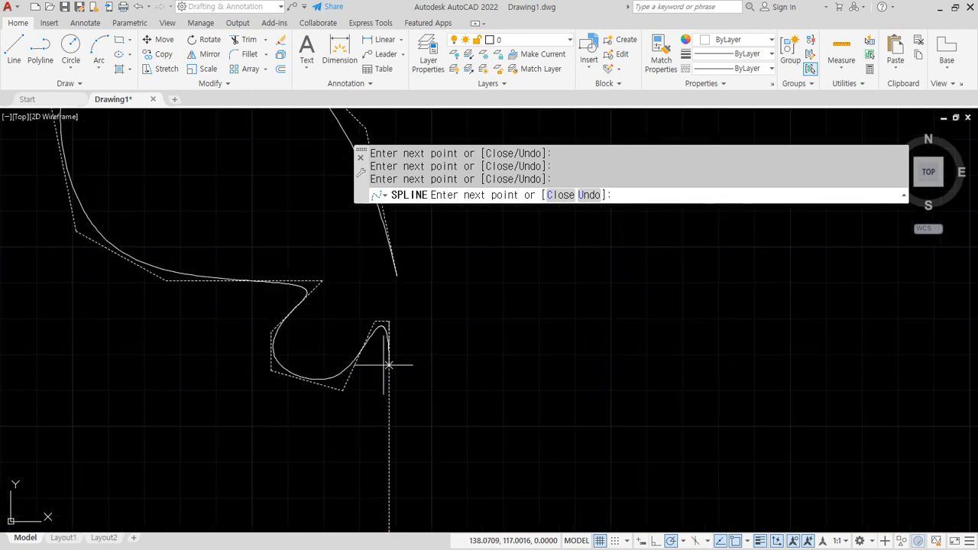
{"action": "scroll", "coordinate": [382, 359], "scroll_direction": "down", "scroll_amount": 1}
{"action": "scroll", "coordinate": [352, 393], "scroll_direction": "down", "scroll_amount": 3}
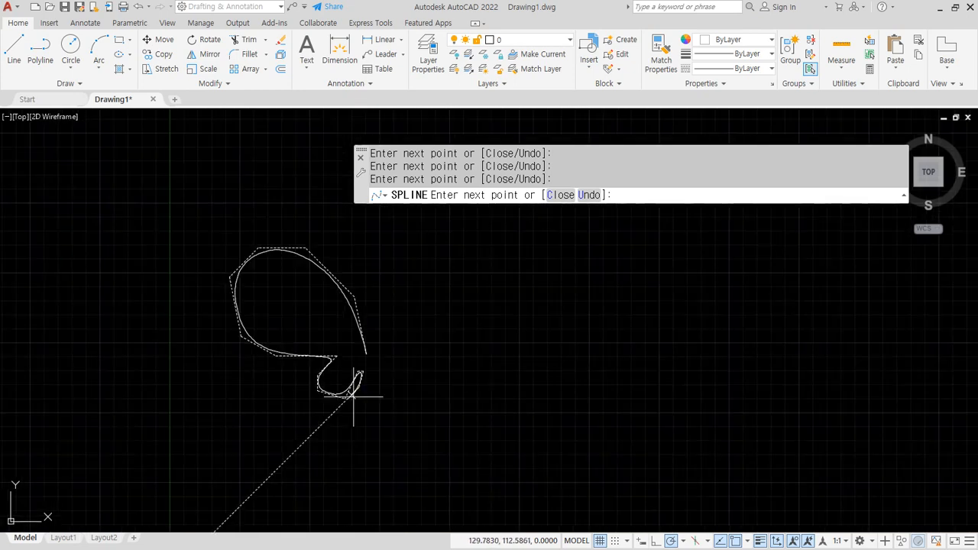
{"action": "left_click", "coordinate": [335, 430]}
{"action": "middle_click_drag", "start_coordinate": [339, 481], "coordinate": [339, 433]}
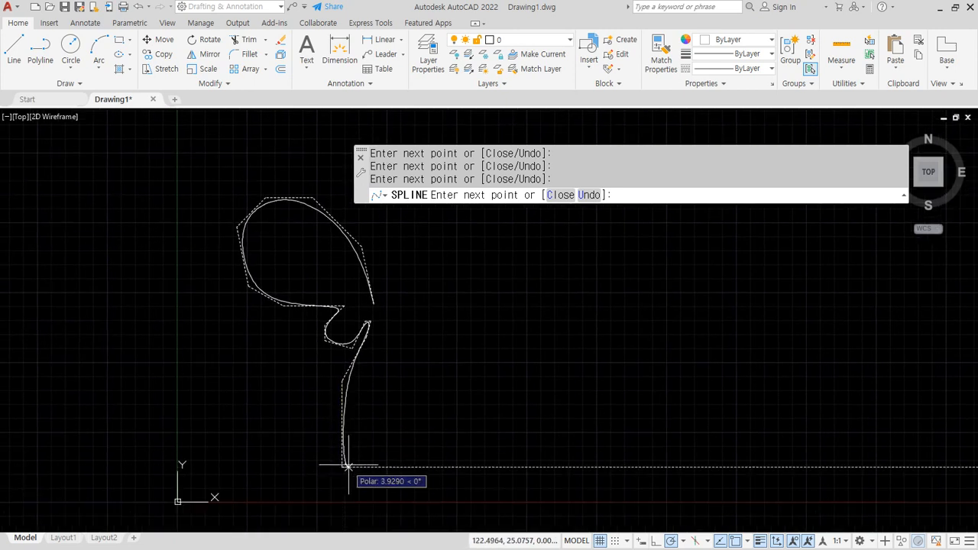
{"action": "left_click", "coordinate": [362, 427]}
{"action": "left_click", "coordinate": [352, 417]}
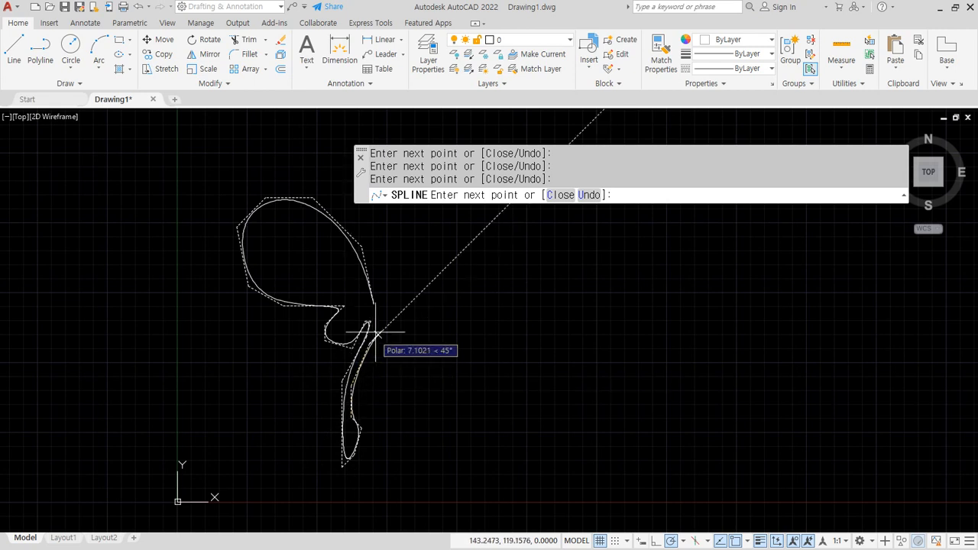
{"action": "type", "text": "c"}
{"action": "key", "text": "Return"}
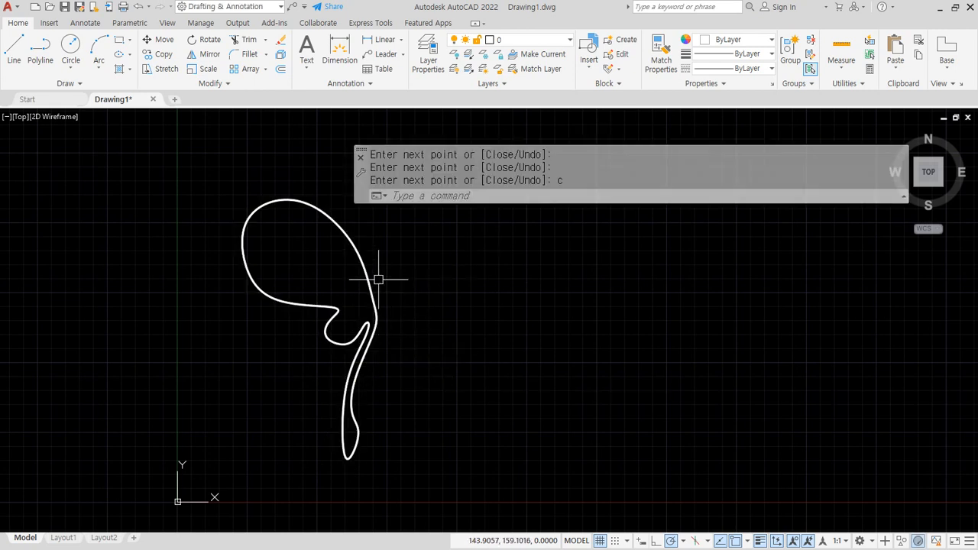
- Select the closed spline and stretch two control vertices on its right edge outward, one beside the large lobe and one near the start point
{"action": "left_click", "coordinate": [374, 281]}
{"action": "left_click", "coordinate": [364, 247]}
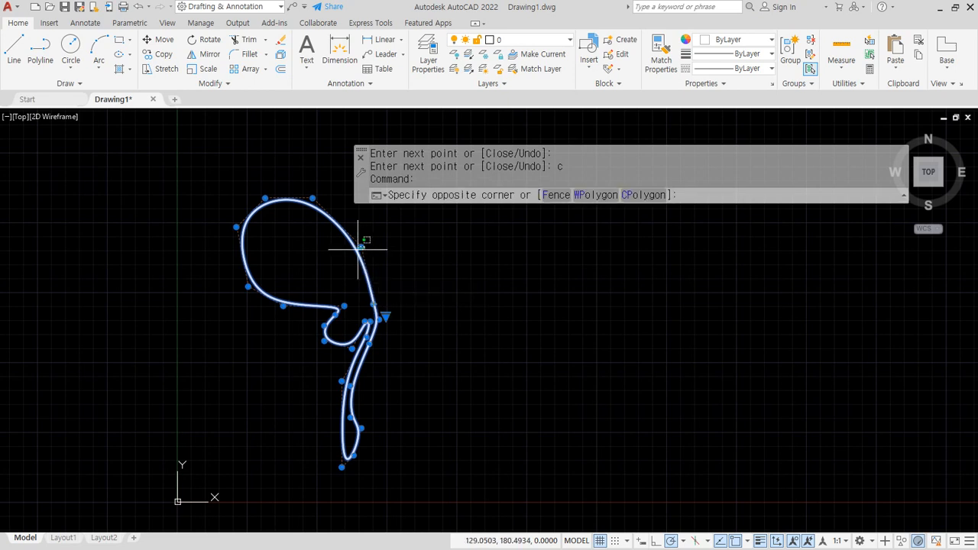
{"action": "left_click", "coordinate": [361, 245]}
{"action": "left_click", "coordinate": [361, 246]}
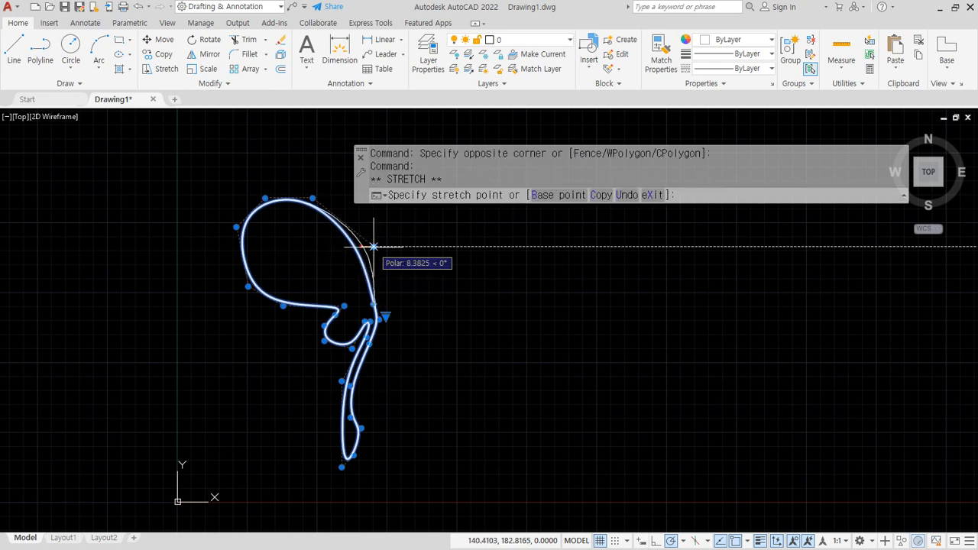
{"action": "scroll", "coordinate": [384, 338], "scroll_direction": "up", "scroll_amount": 3}
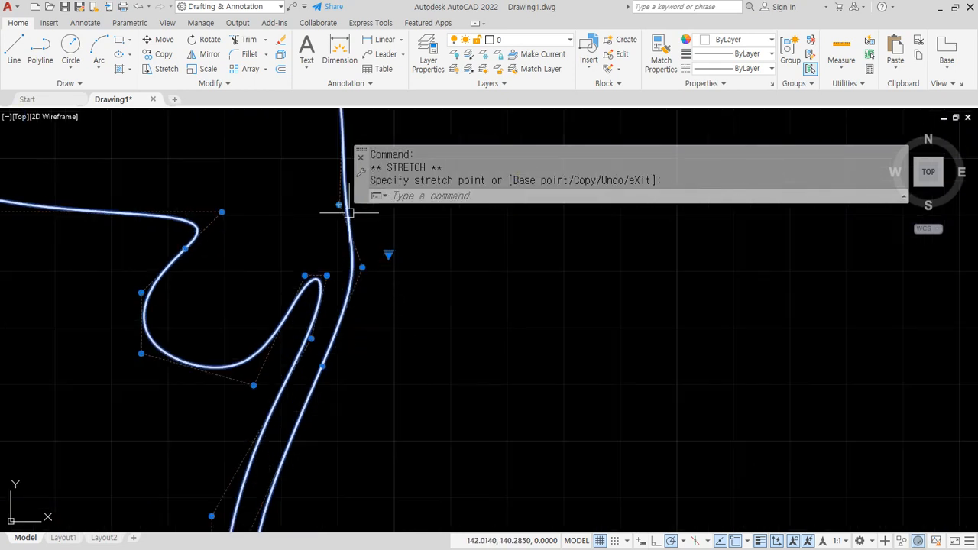
{"action": "middle_click_drag", "start_coordinate": [362, 240], "coordinate": [350, 389]}
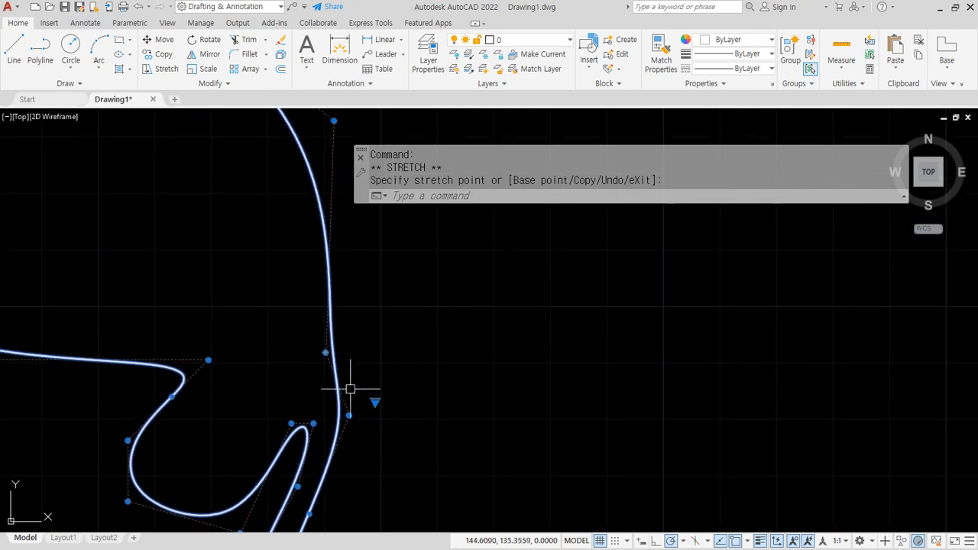
{"action": "left_click", "coordinate": [363, 352]}
{"action": "scroll", "coordinate": [271, 405], "scroll_direction": "down", "scroll_amount": 2}
- Reshape the notch between the two lobes by stretching its tip vertex up and right and the adjacent vertex toward the right edge
{"action": "left_click", "coordinate": [232, 376]}
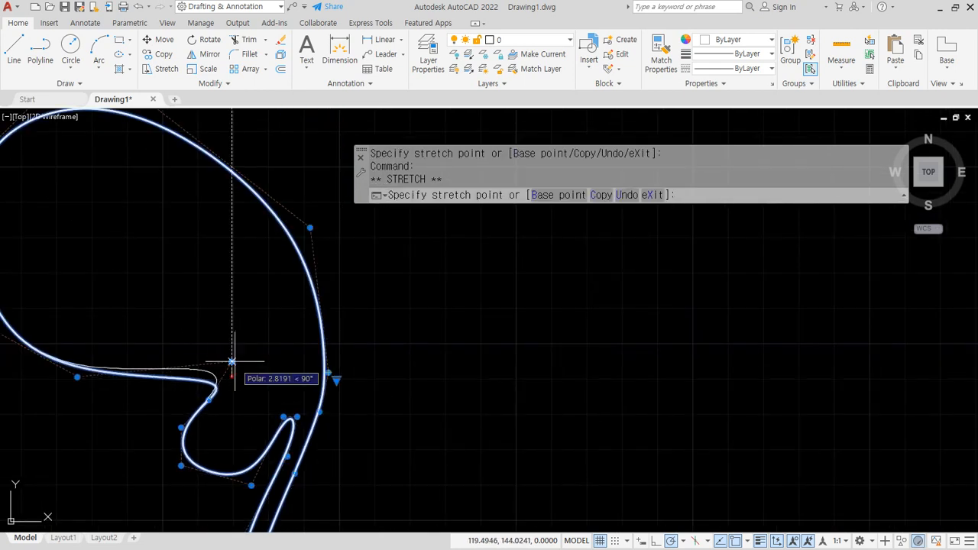
{"action": "left_click", "coordinate": [286, 344]}
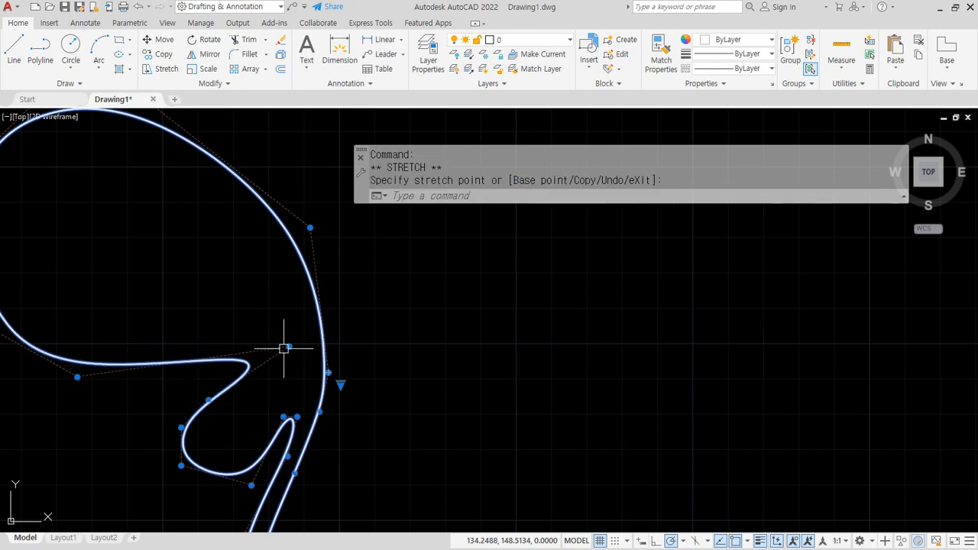
{"action": "left_click", "coordinate": [287, 344]}
{"action": "left_click", "coordinate": [269, 332]}
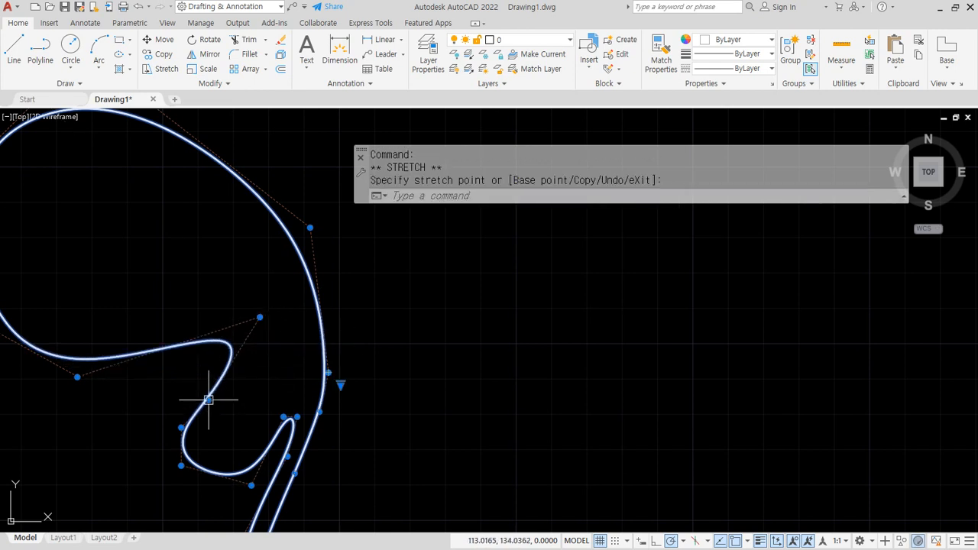
{"action": "left_click", "coordinate": [257, 371]}
{"action": "left_click", "coordinate": [268, 362]}
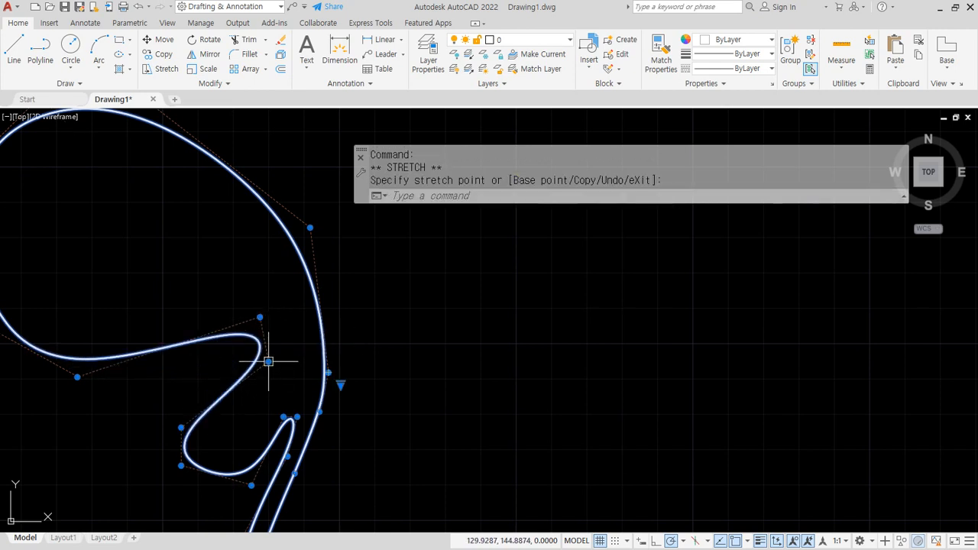
- Stretch the large lobe's lower vertex down and left and the small lobe's upper-left vertex upward, and deselect the spline
{"action": "left_click", "coordinate": [77, 377]}
{"action": "left_click", "coordinate": [61, 422]}
{"action": "left_click", "coordinate": [180, 427]}
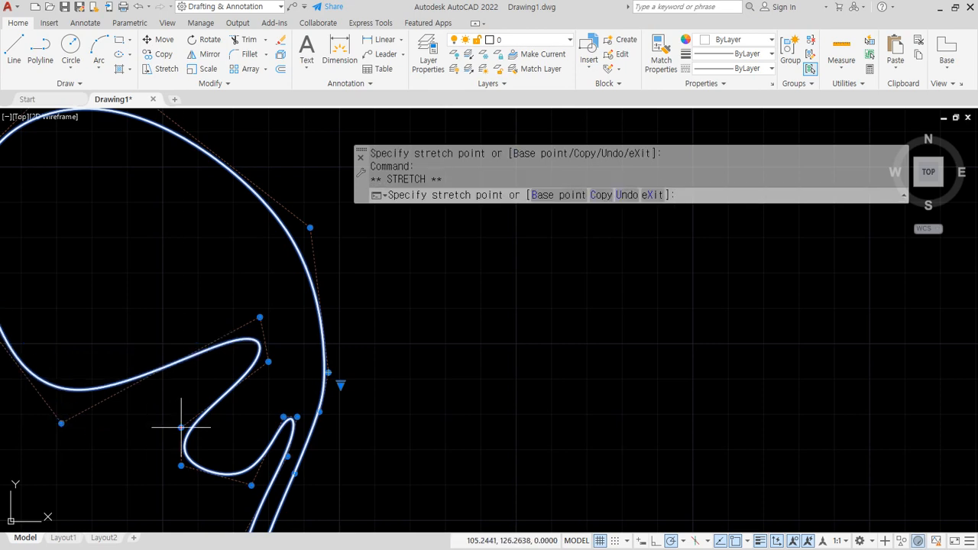
{"action": "left_click", "coordinate": [197, 371]}
{"action": "scroll", "coordinate": [197, 370], "scroll_direction": "down", "scroll_amount": 3}
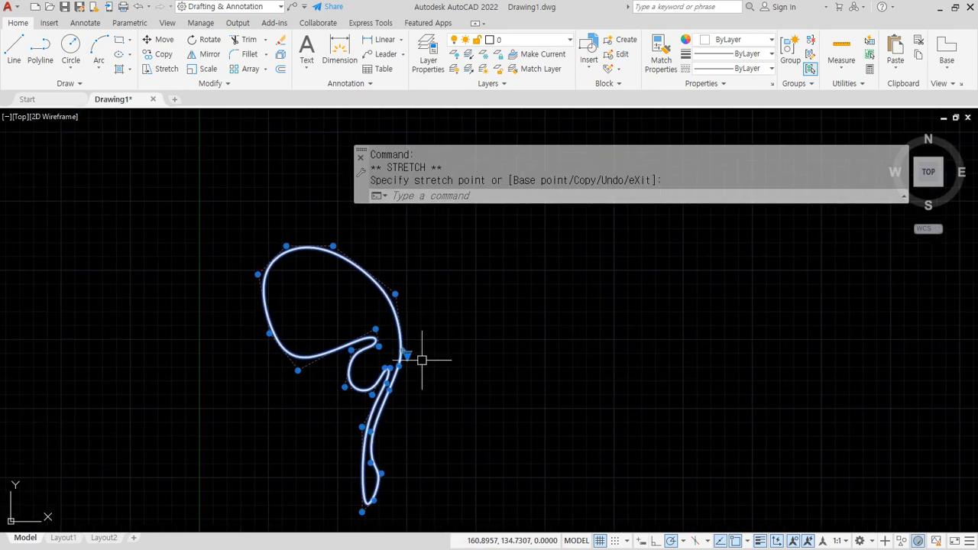
{"action": "key", "text": "Escape"}
{"action": "key", "text": "Escape"}
{"action": "key", "text": "Escape"}
- Reselect the spline, stretch the large lobe's top-right control vertex up and to the right, and clear the selection
{"action": "left_click", "coordinate": [355, 272]}
{"action": "left_click", "coordinate": [359, 263]}
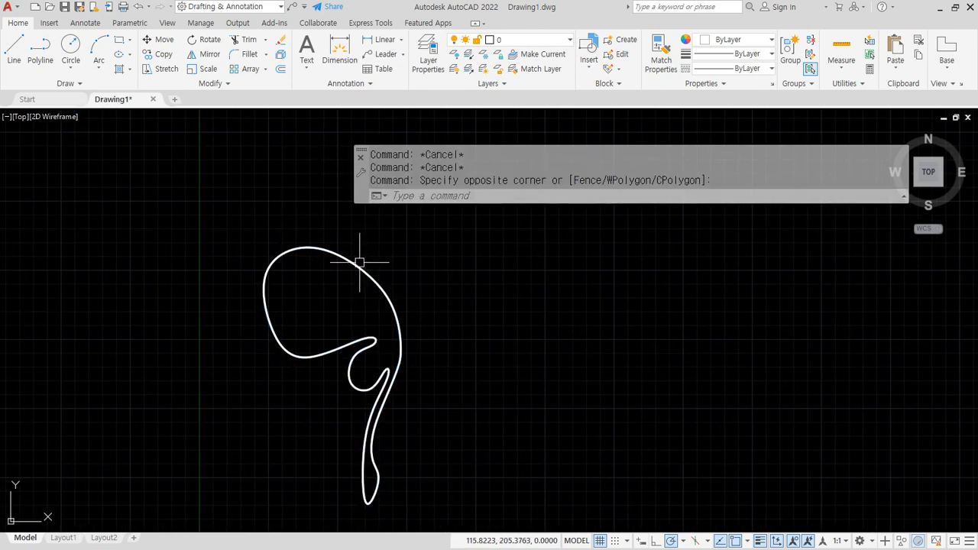
{"action": "left_click", "coordinate": [351, 254]}
{"action": "left_click", "coordinate": [313, 266]}
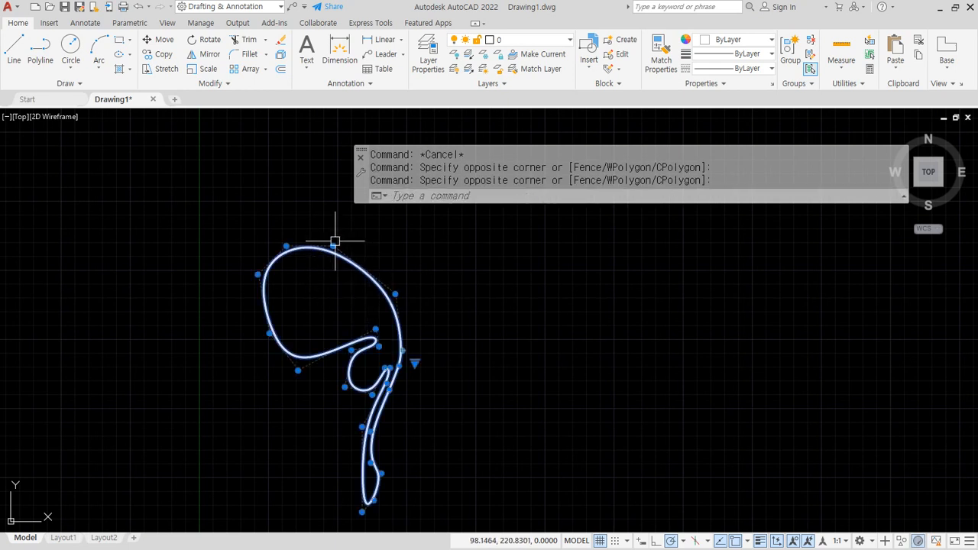
{"action": "left_click", "coordinate": [333, 246]}
{"action": "left_click", "coordinate": [359, 231]}
{"action": "key", "text": "Escape"}
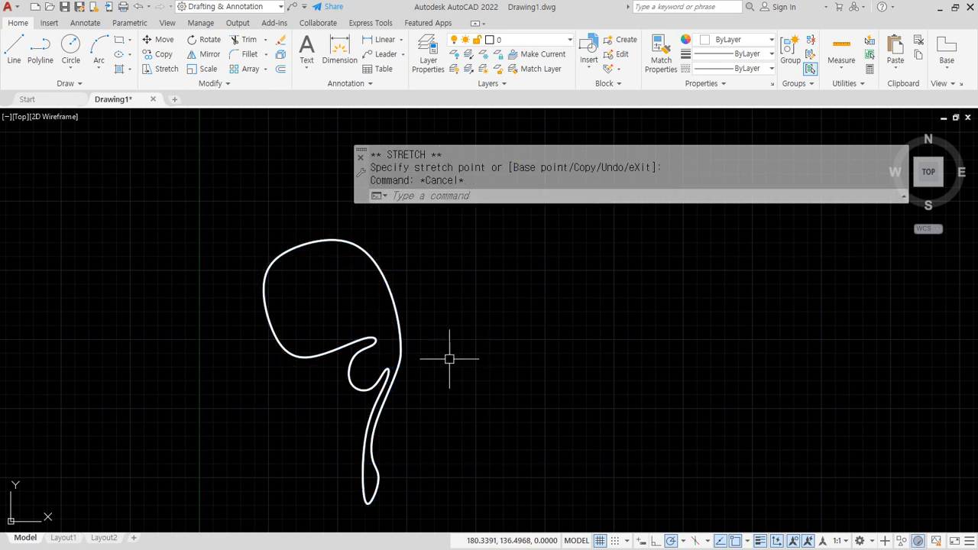
- Reselect the spline, stretch the large lobe's bottom control vertex up and right toward the notch, and deselect it
{"action": "left_click", "coordinate": [453, 368]}
{"action": "left_click", "coordinate": [447, 398]}
{"action": "left_click", "coordinate": [306, 249]}
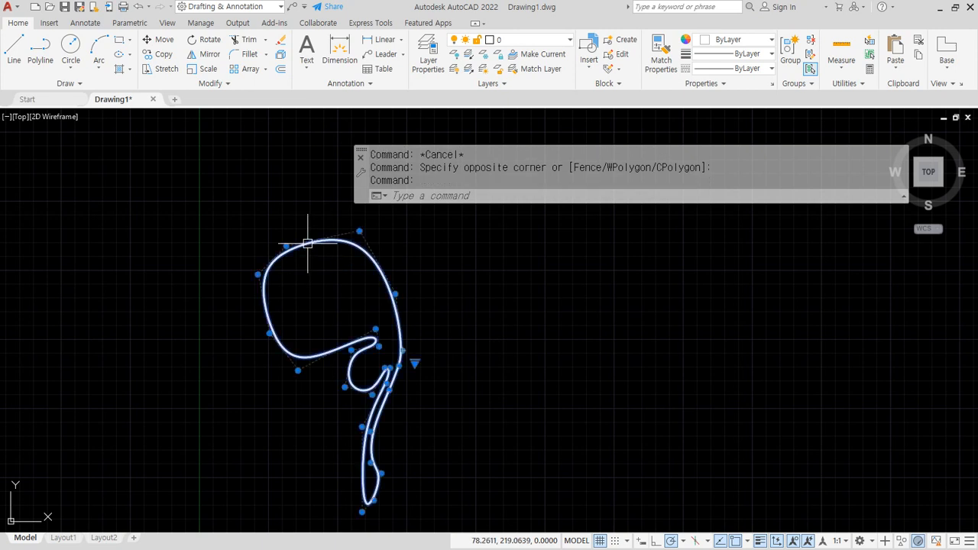
{"action": "left_click", "coordinate": [309, 356]}
{"action": "key", "text": "Escape"}
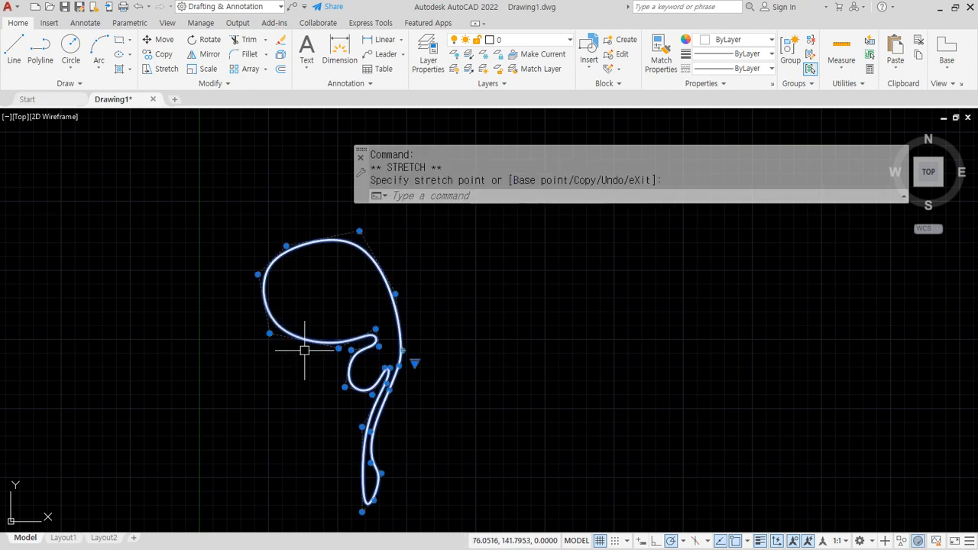
{"action": "key", "text": "Escape"}
- Draw a vertical line just right of the wing-like shape, from beside its large lobe down to beside its tail
{"action": "type", "text": "l"}
{"action": "key", "text": "Return"}
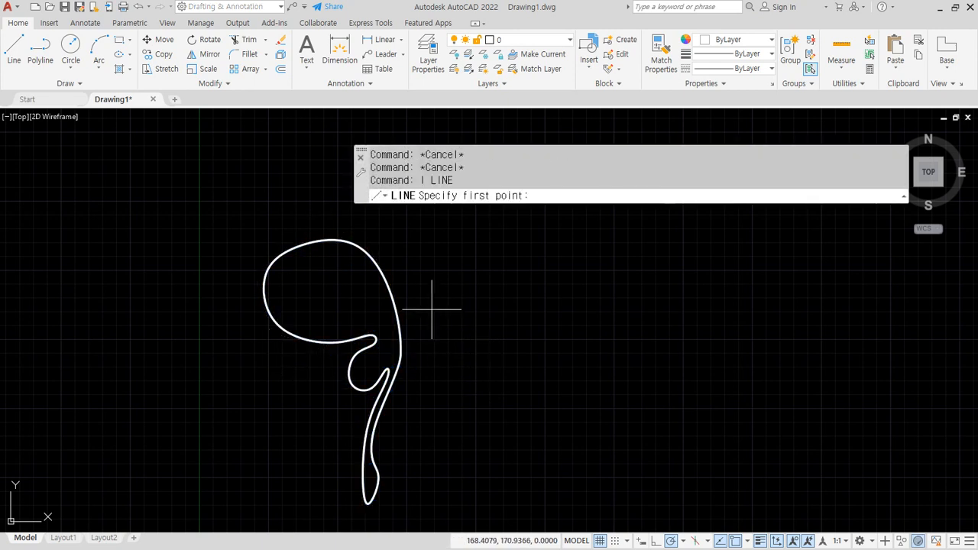
{"action": "left_click", "coordinate": [417, 277]}
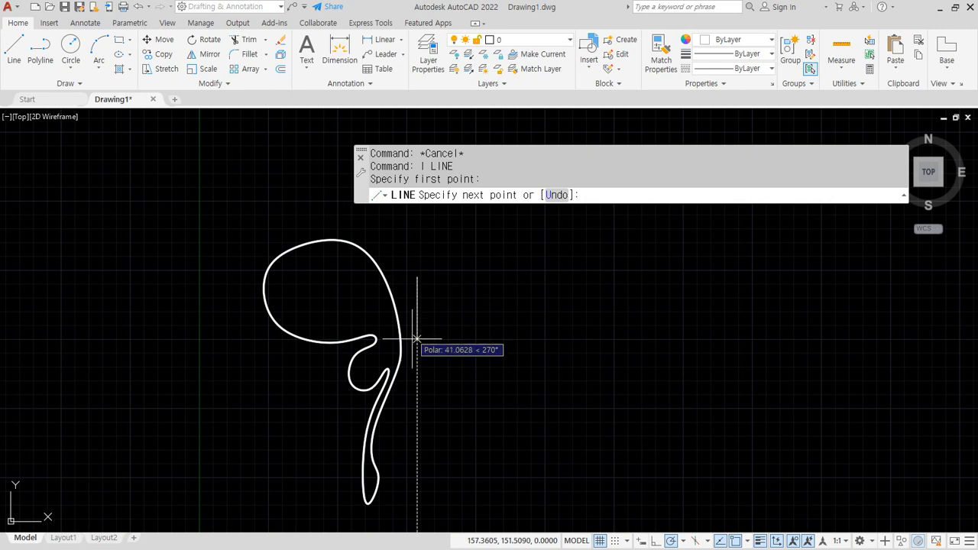
{"action": "left_click", "coordinate": [418, 449]}
{"action": "key", "text": "Return"}
- Move the vertical line slightly left, closer to the right edge of the wing-like shape
{"action": "type", "text": "m"}
{"action": "key", "text": "Return"}
{"action": "left_click", "coordinate": [417, 429]}
{"action": "key", "text": "Return"}
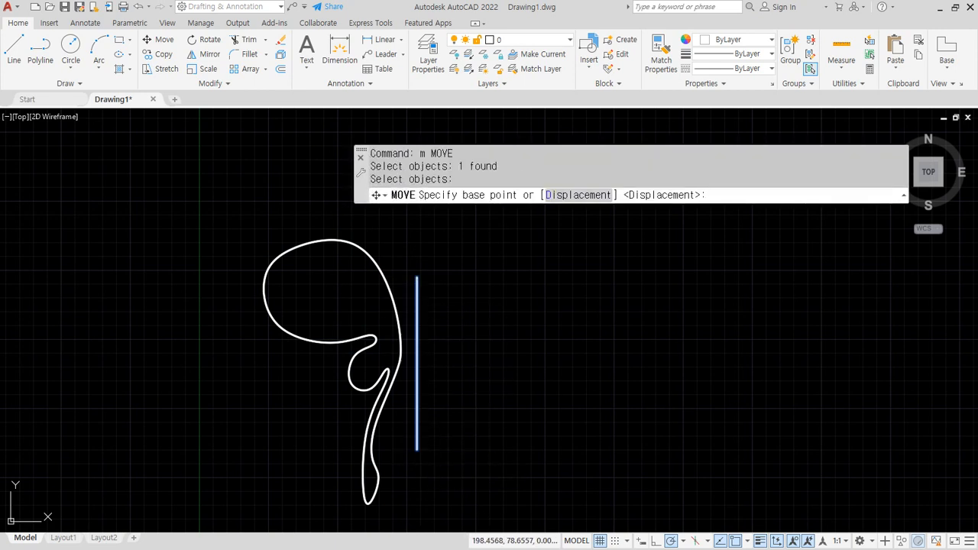
{"action": "left_click", "coordinate": [475, 450]}
{"action": "left_click", "coordinate": [468, 424]}
{"action": "left_click_drag", "start_coordinate": [413, 281], "coordinate": [413, 480]}
{"action": "left_click_drag", "start_coordinate": [351, 333], "coordinate": [472, 313]}
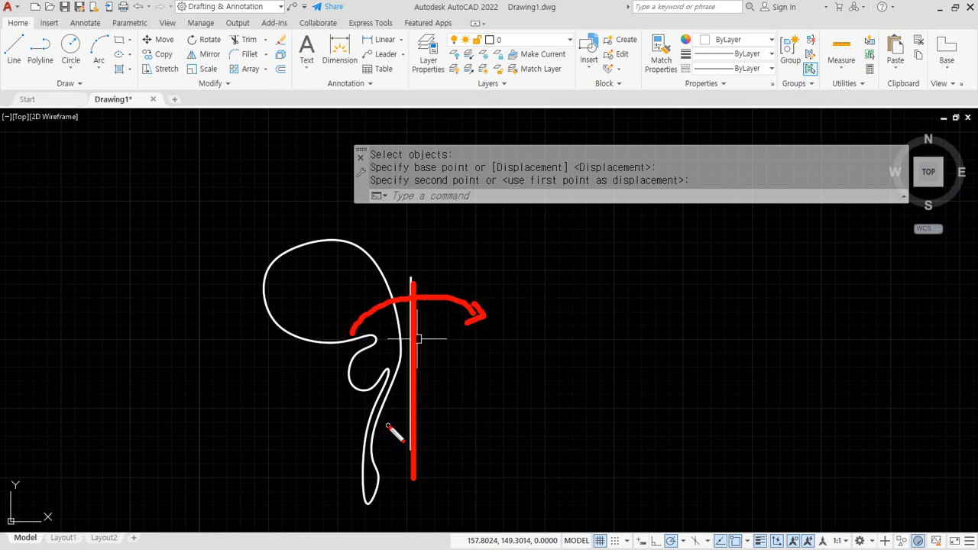
- Mirror the wing-shaped spline across the vertical line using the line's endpoints, keeping the source object
{"action": "key", "text": "Escape"}
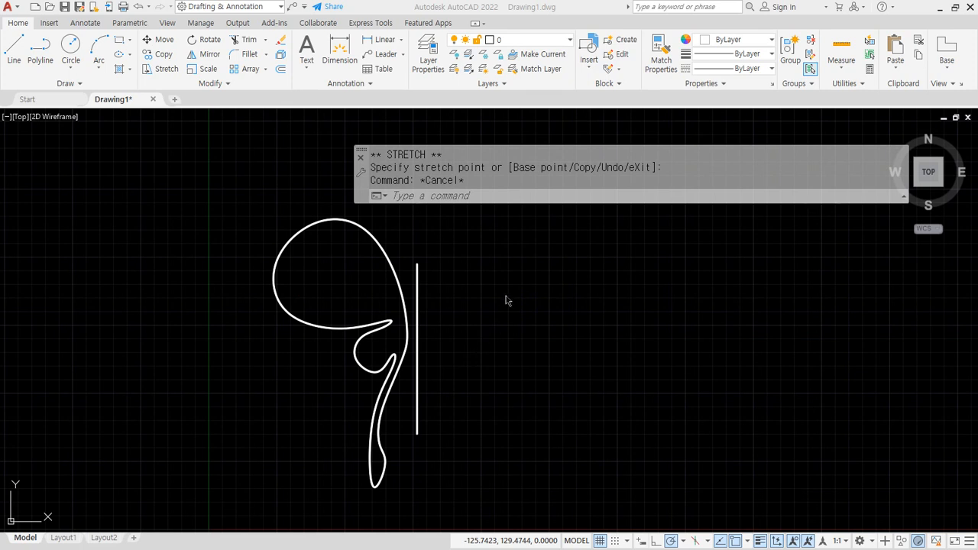
{"action": "type", "text": "mi"}
{"action": "key", "text": "Return"}
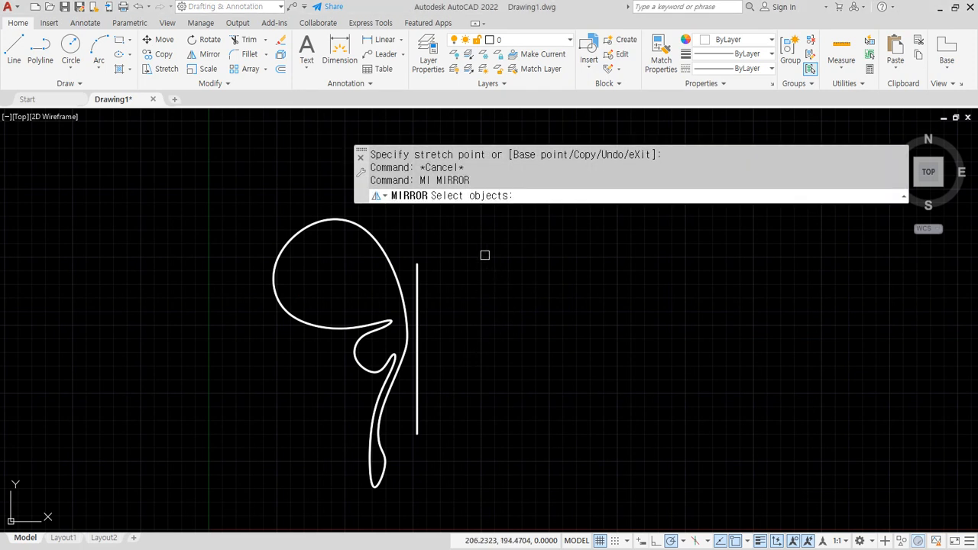
{"action": "left_click", "coordinate": [374, 243]}
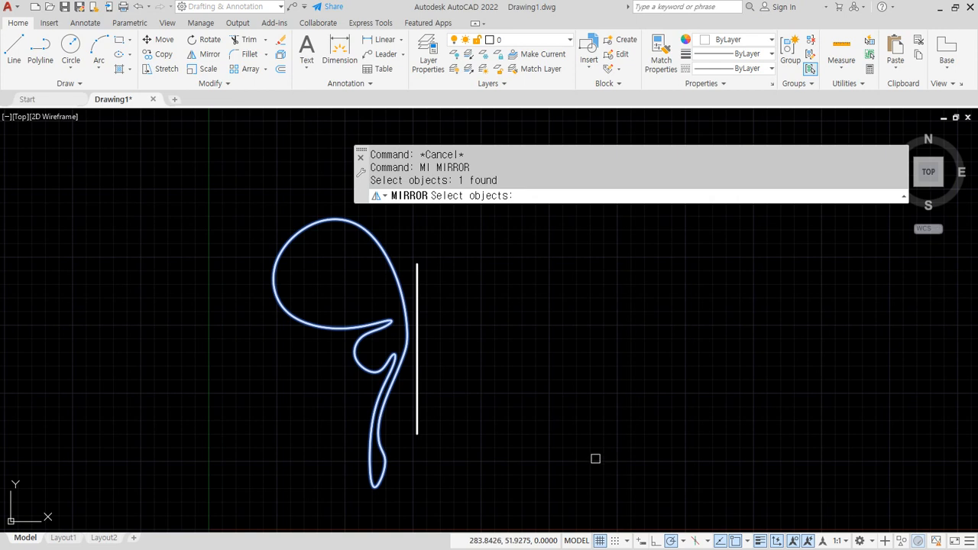
{"action": "key", "text": "Return"}
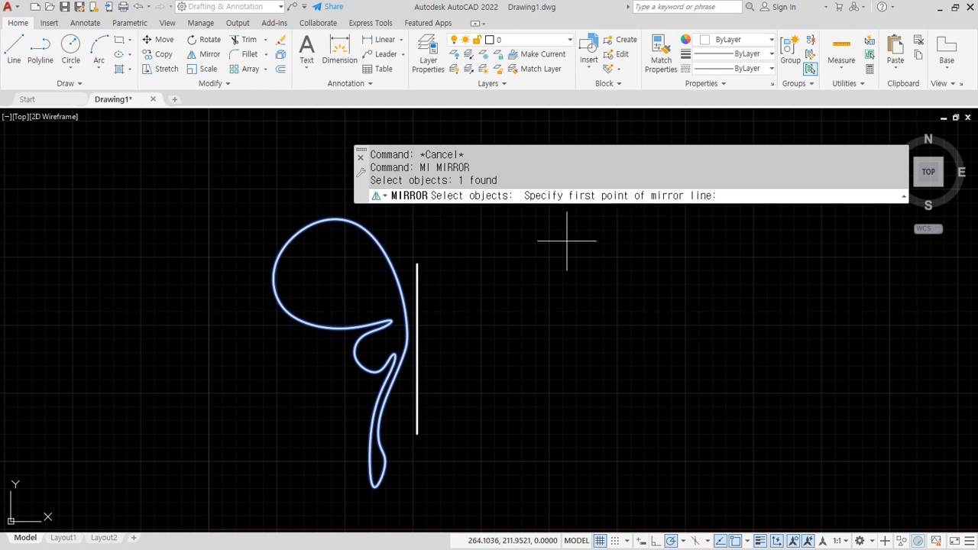
{"action": "left_click", "coordinate": [417, 264]}
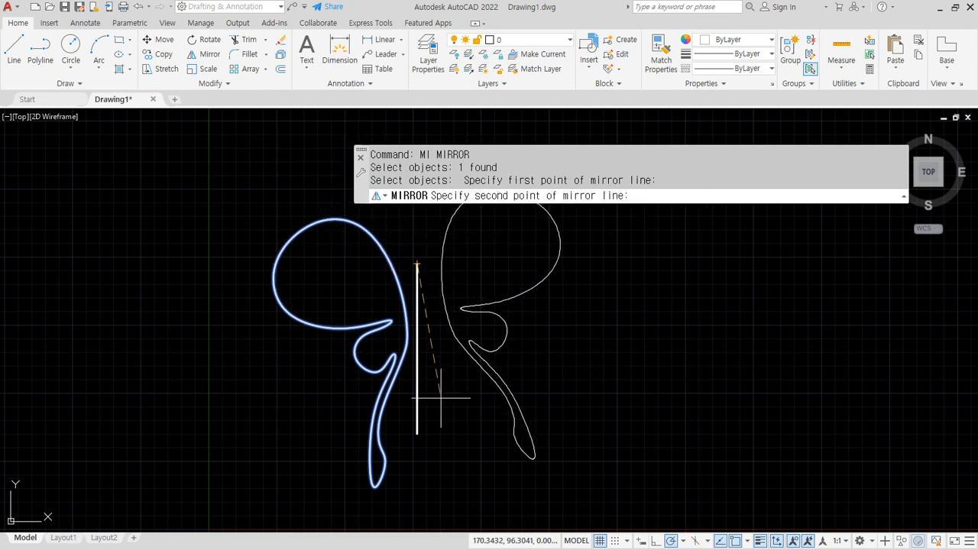
{"action": "left_click", "coordinate": [418, 433]}
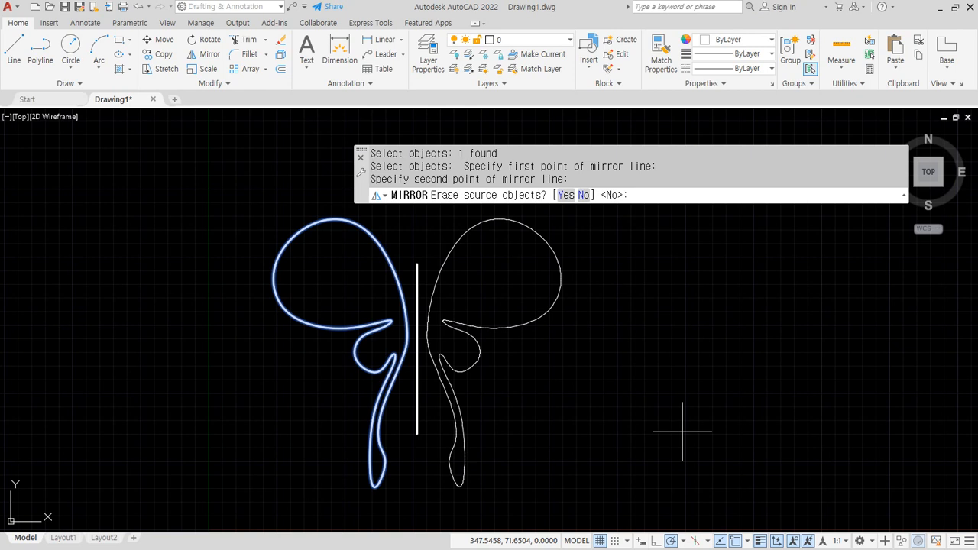
{"action": "key", "text": "Return"}
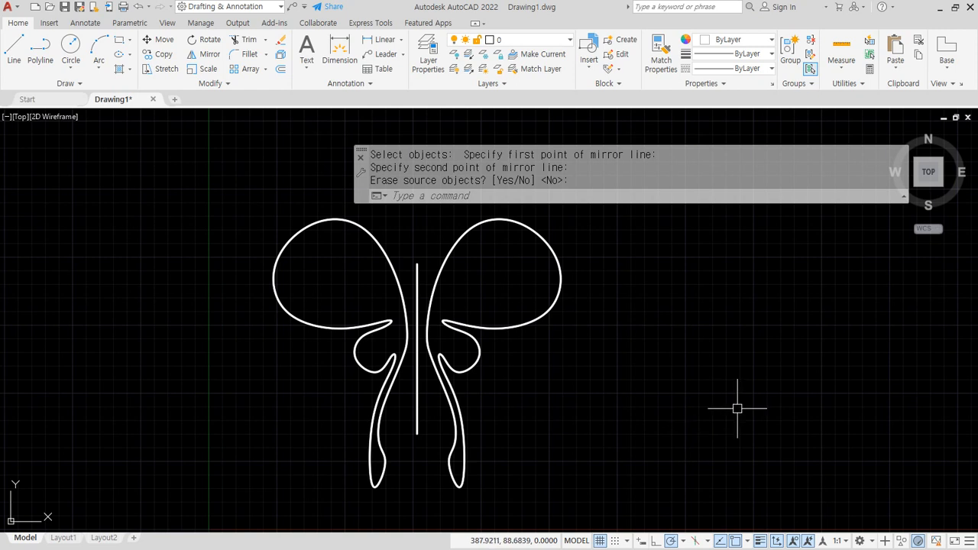
- Draw a narrow vertical ellipse between the wings, with its long axis snapped onto the vertical line and its width reaching the wing edge
{"action": "type", "text": "el"}
{"action": "key", "text": "Return"}
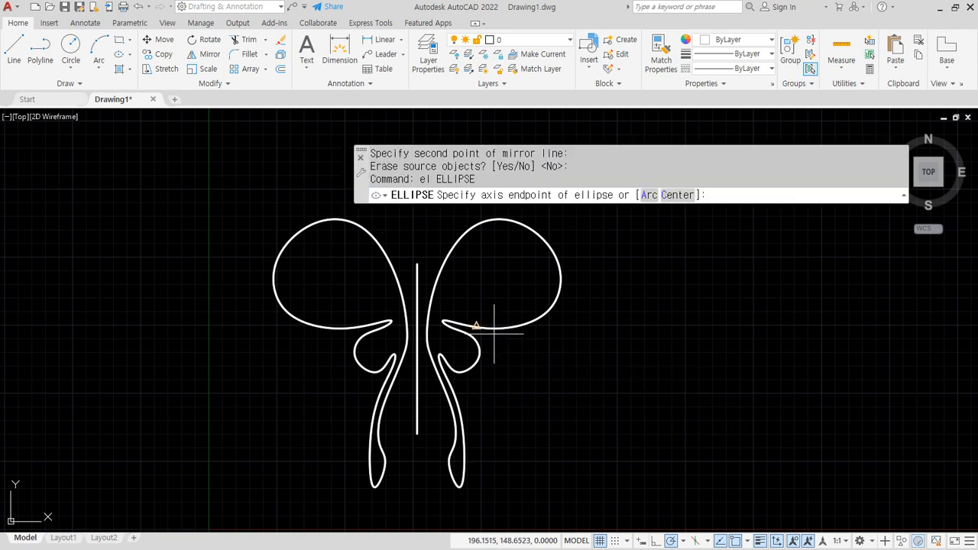
{"action": "type", "text": "ne"}
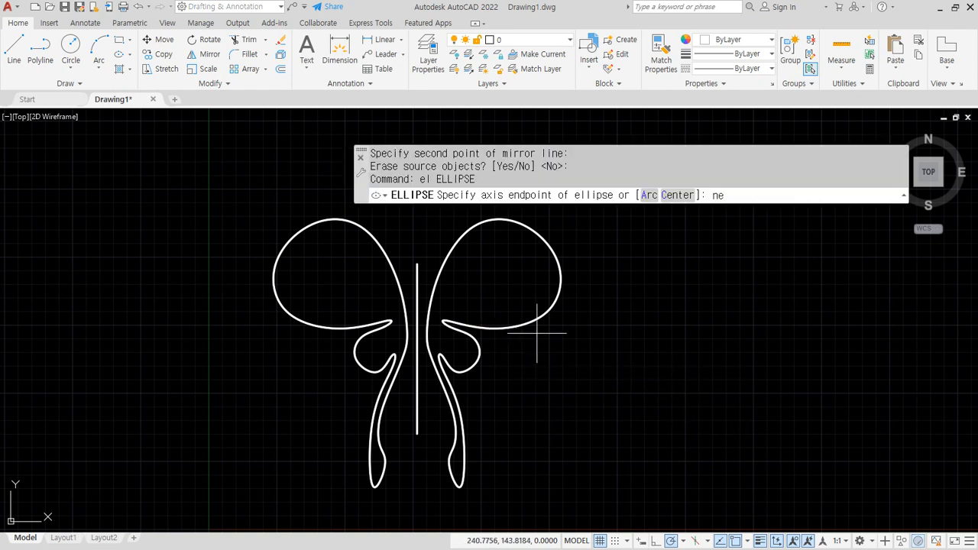
{"action": "type", "text": "a"}
{"action": "key", "text": "Return"}
{"action": "scroll", "coordinate": [415, 324], "scroll_direction": "up", "scroll_amount": 4}
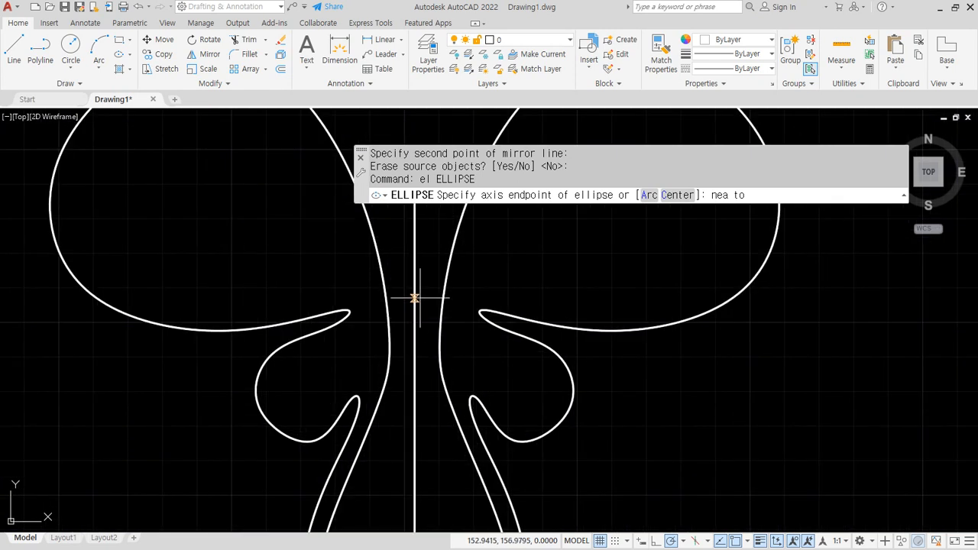
{"action": "left_click", "coordinate": [414, 298]}
{"action": "left_click", "coordinate": [414, 417]}
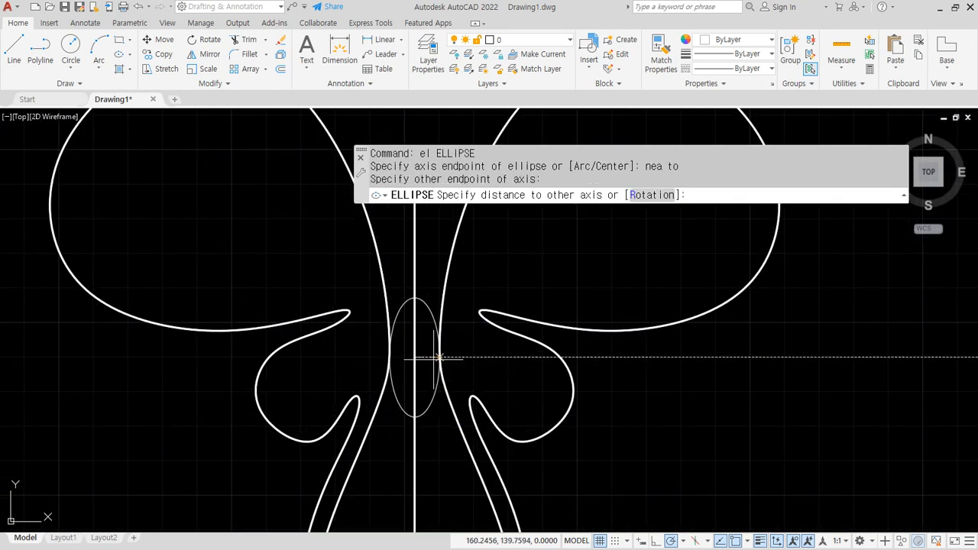
{"action": "left_click", "coordinate": [440, 356]}
- Draw a circle centred on the vertical line just above the ellipse as the butterfly's head, touching the ellipse's top end
{"action": "type", "text": "c"}
{"action": "key", "text": "Return"}
{"action": "type", "text": "n"}
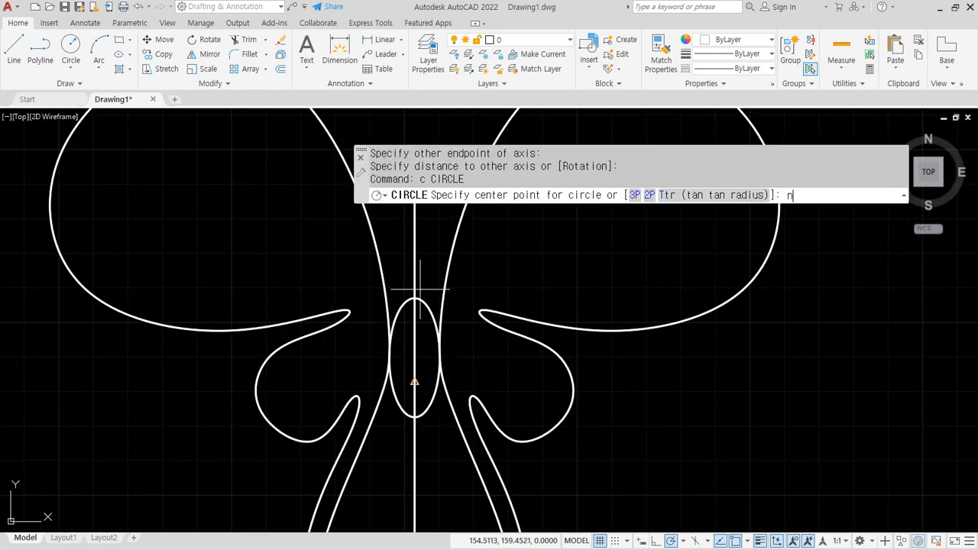
{"action": "type", "text": "ea"}
{"action": "key", "text": "Return"}
{"action": "left_click", "coordinate": [414, 273]}
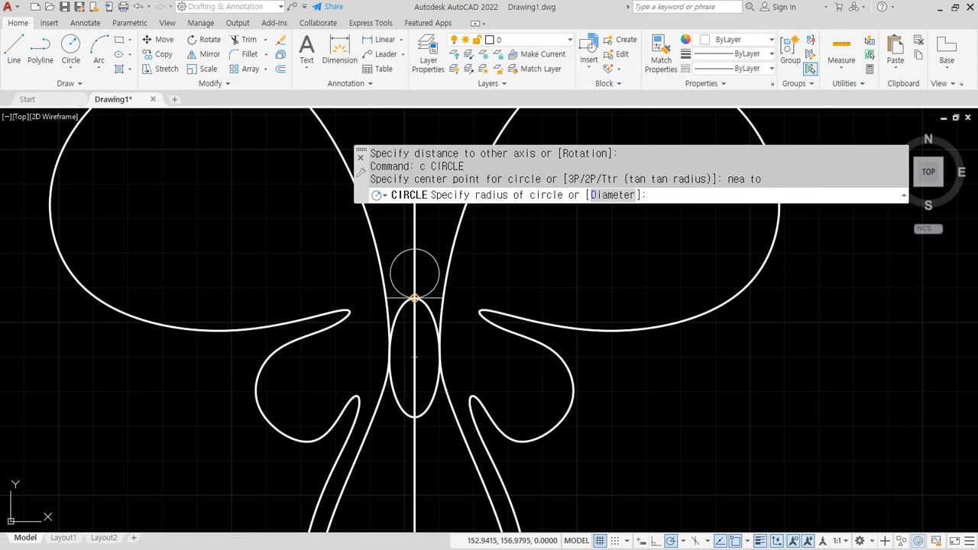
{"action": "left_click", "coordinate": [416, 252]}
- Erase the vertical axis line running through the butterfly's body
{"action": "scroll", "coordinate": [531, 405], "scroll_direction": "down", "scroll_amount": 4}
{"action": "middle_click_drag", "start_coordinate": [602, 430], "coordinate": [527, 385]}
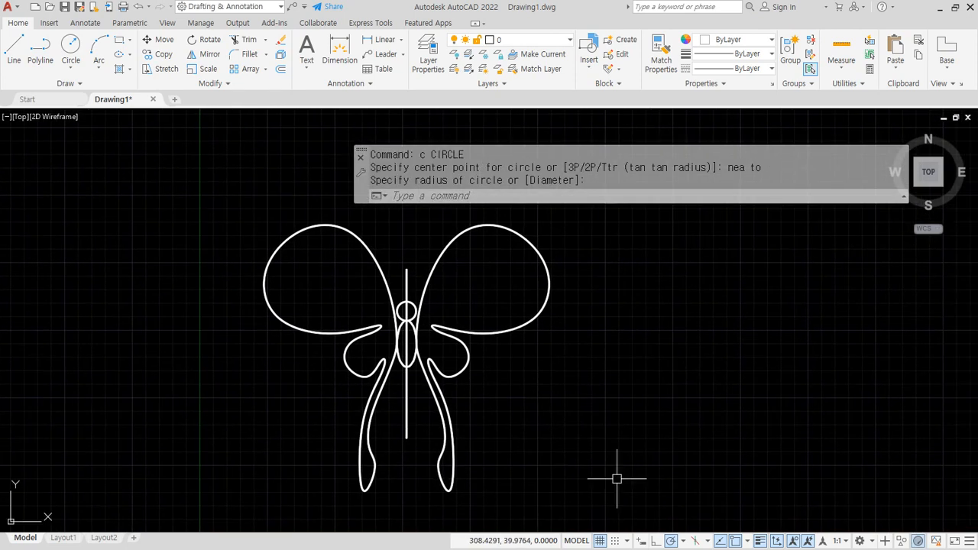
{"action": "left_click", "coordinate": [406, 416]}
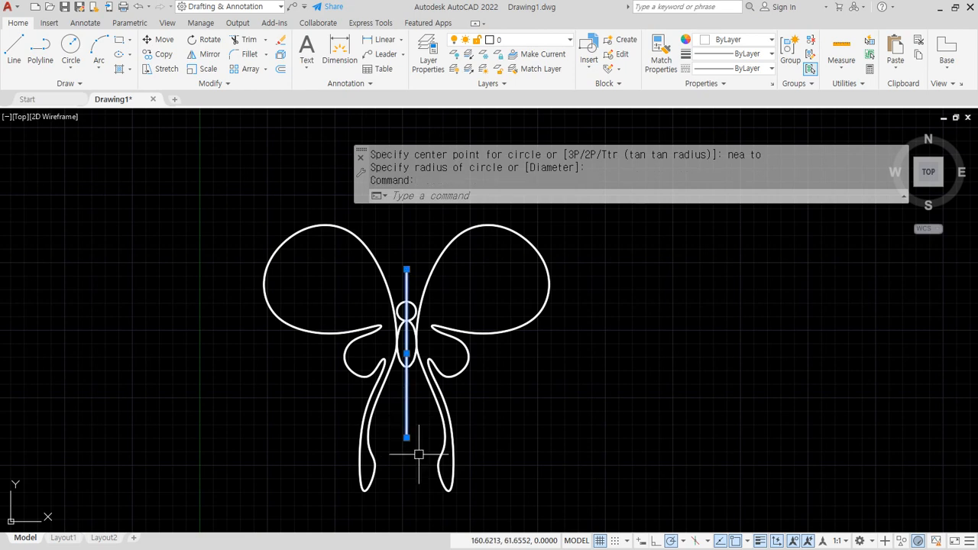
{"action": "type", "text": "e"}
{"action": "key", "text": "Return"}
- Draw a diagonal line at 315° from above the butterfly's right wing down to the right of the butterfly
{"action": "scroll", "coordinate": [580, 459], "scroll_direction": "down", "scroll_amount": 3}
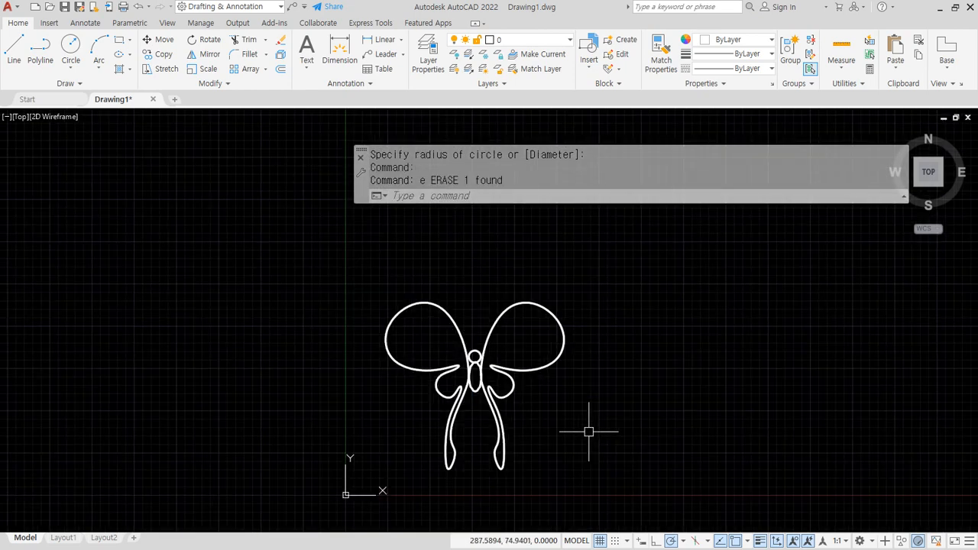
{"action": "middle_click_drag", "start_coordinate": [588, 430], "coordinate": [532, 445]}
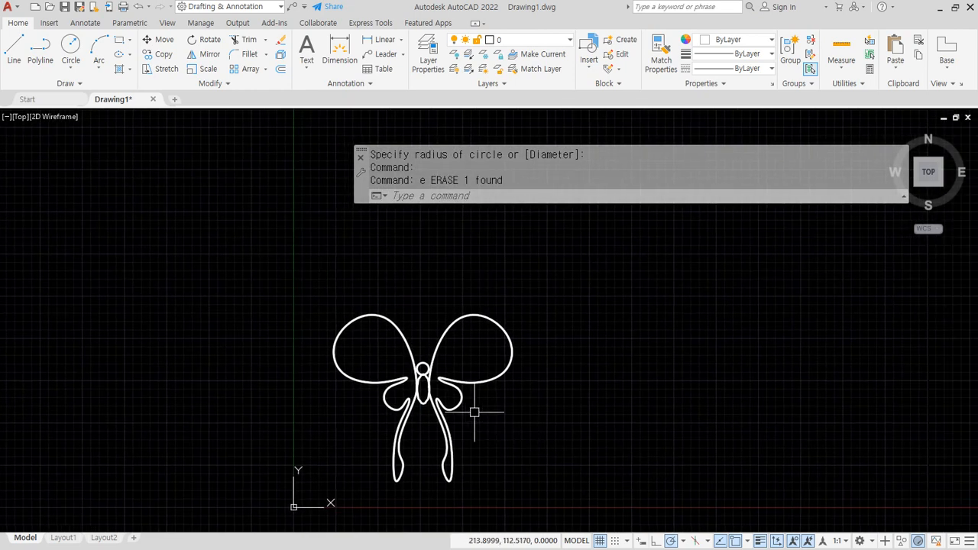
{"action": "type", "text": "l"}
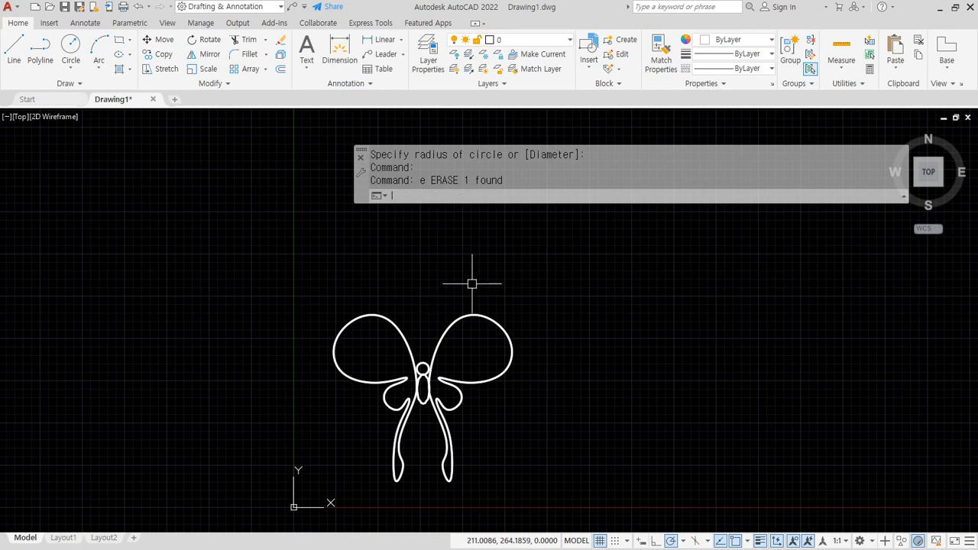
{"action": "key", "text": "Return"}
{"action": "left_click", "coordinate": [484, 262]}
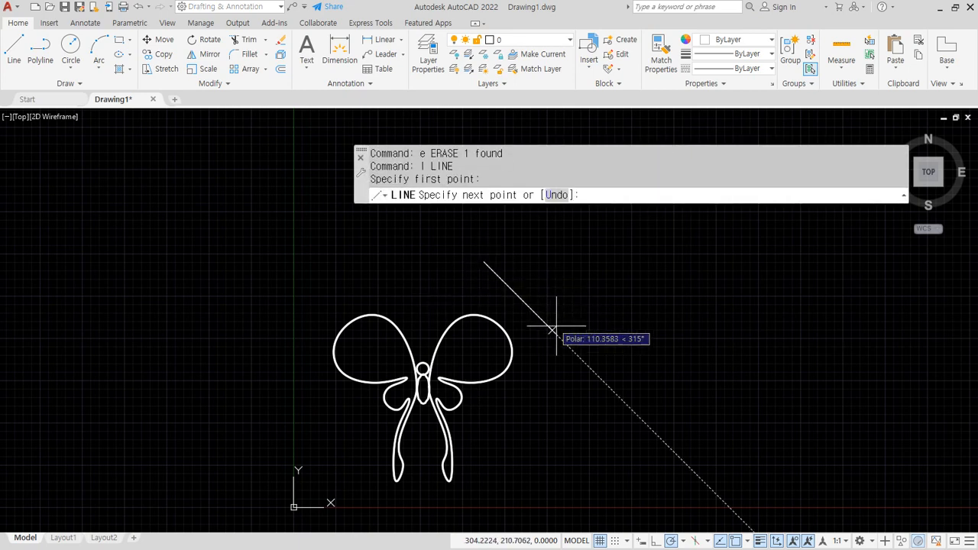
{"action": "left_click", "coordinate": [653, 431]}
{"action": "key", "text": "Return"}
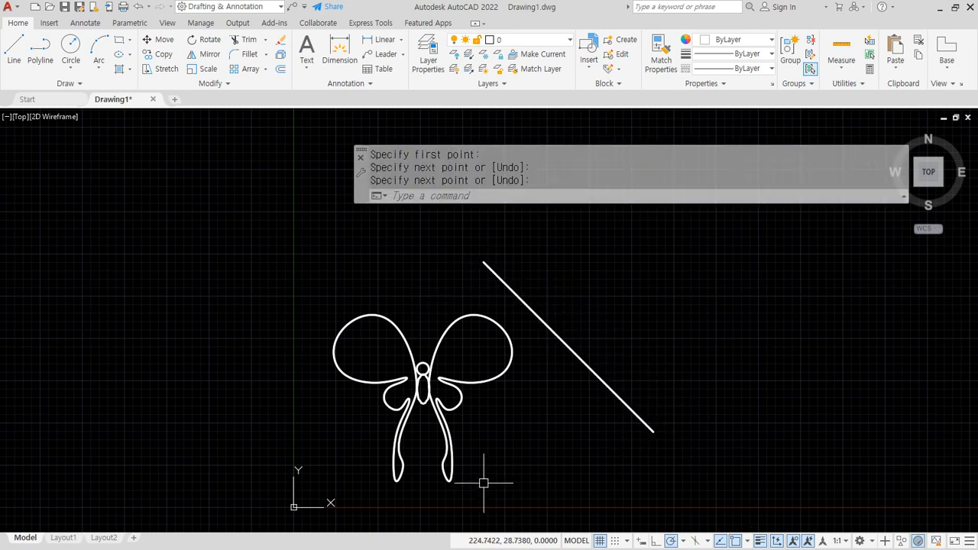
- Mirror the whole butterfly across the diagonal line using its endpoints, keeping the source objects
{"action": "type", "text": "mi"}
{"action": "key", "text": "Return"}
{"action": "left_click", "coordinate": [511, 499]}
{"action": "left_click", "coordinate": [369, 324]}
{"action": "key", "text": "Return"}
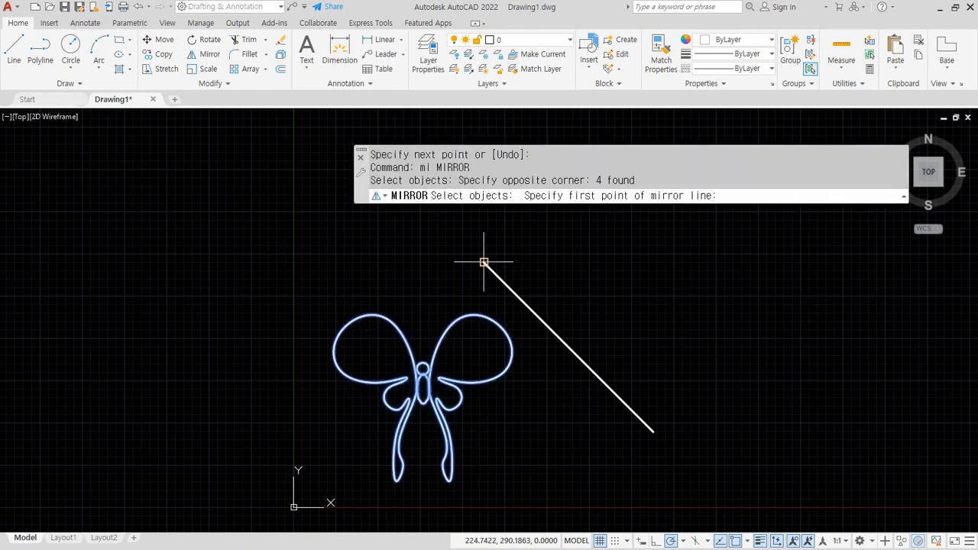
{"action": "left_click", "coordinate": [484, 262]}
{"action": "left_click", "coordinate": [654, 431]}
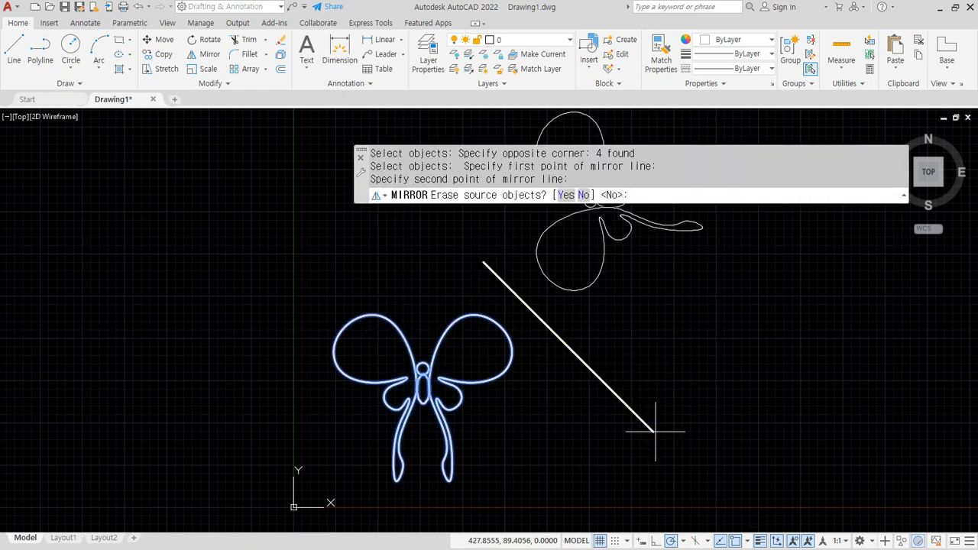
{"action": "key", "text": "Return"}
- Draw a horizontal line just above the original butterfly, from above its right wing to well past its left wing
{"action": "middle_click_drag", "start_coordinate": [602, 345], "coordinate": [588, 390]}
{"action": "mouse_move", "coordinate": [426, 406]}
{"action": "left_mouse_down"}
{"action": "mouse_move", "coordinate": [521, 406]}
{"action": "mouse_move", "coordinate": [595, 330]}
{"action": "left_mouse_up"}
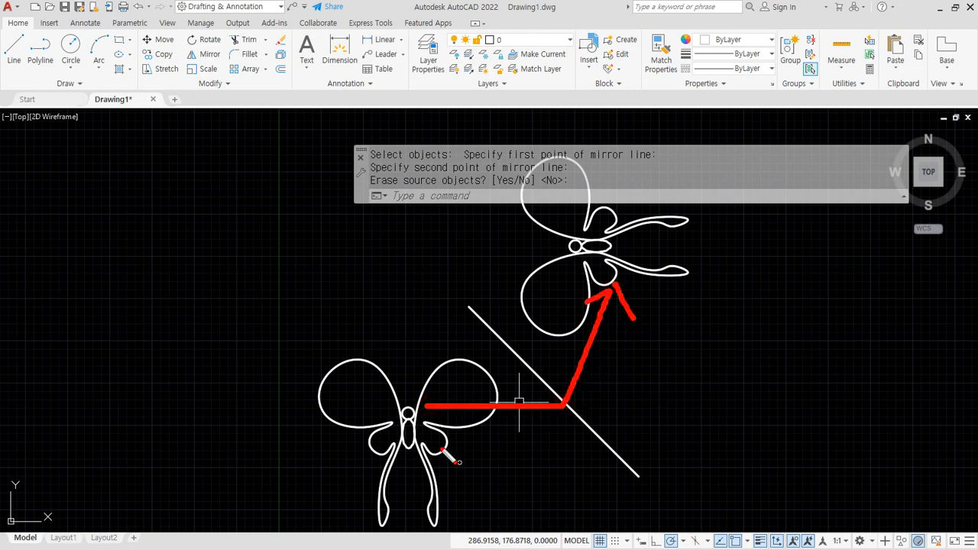
{"action": "type", "text": "l"}
{"action": "key", "text": "Return"}
{"action": "left_click", "coordinate": [447, 336]}
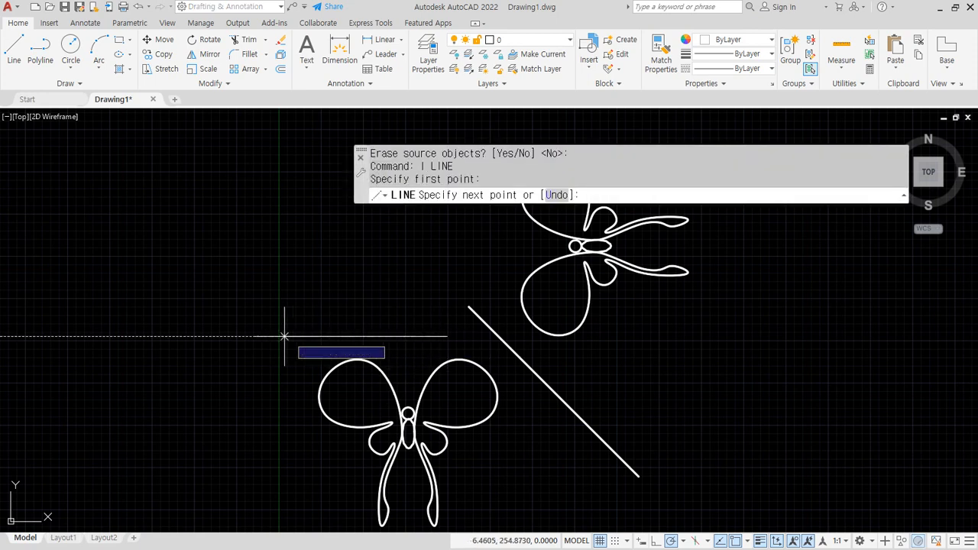
{"action": "left_click", "coordinate": [216, 336]}
{"action": "key", "text": "Return"}
- Mirror the original butterfly upward across the horizontal line, keeping the source objects
{"action": "type", "text": "mi"}
{"action": "key", "text": "Return"}
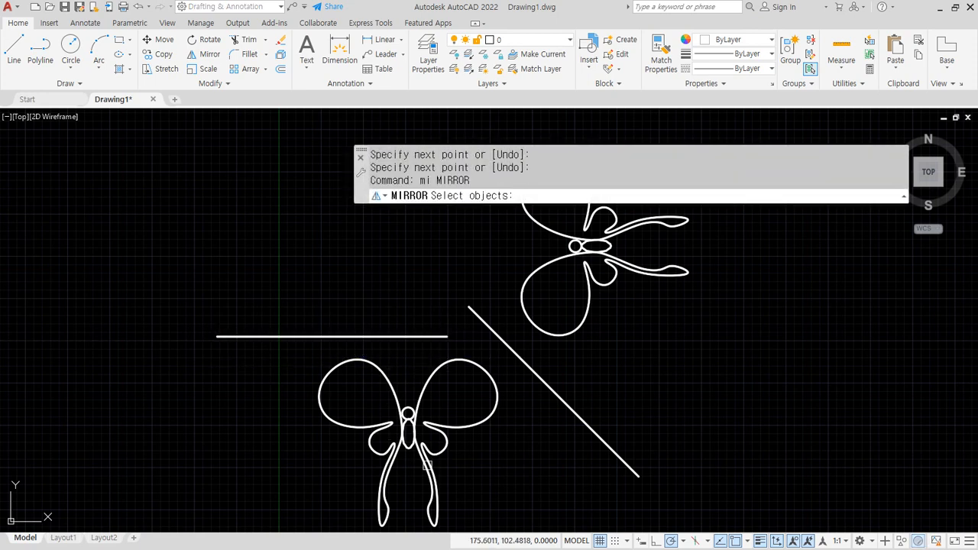
{"action": "left_click", "coordinate": [519, 483]}
{"action": "left_click", "coordinate": [320, 382]}
{"action": "left_click", "coordinate": [447, 337]}
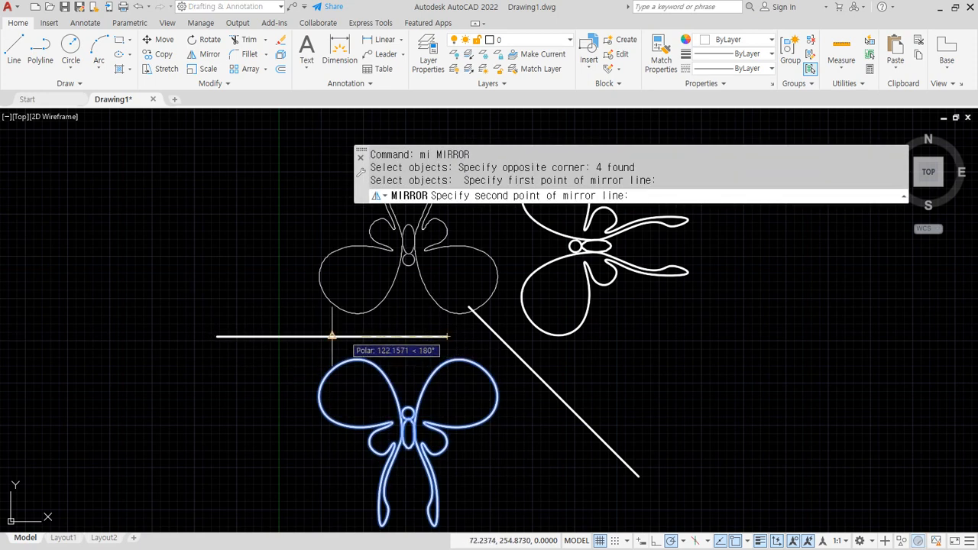
{"action": "left_click", "coordinate": [230, 336]}
{"action": "key", "text": "Return"}
- Draw a vertical line to the left of the upside-down butterfly, from just above the horizontal line upward
{"action": "middle_click_drag", "start_coordinate": [264, 317], "coordinate": [267, 371]}
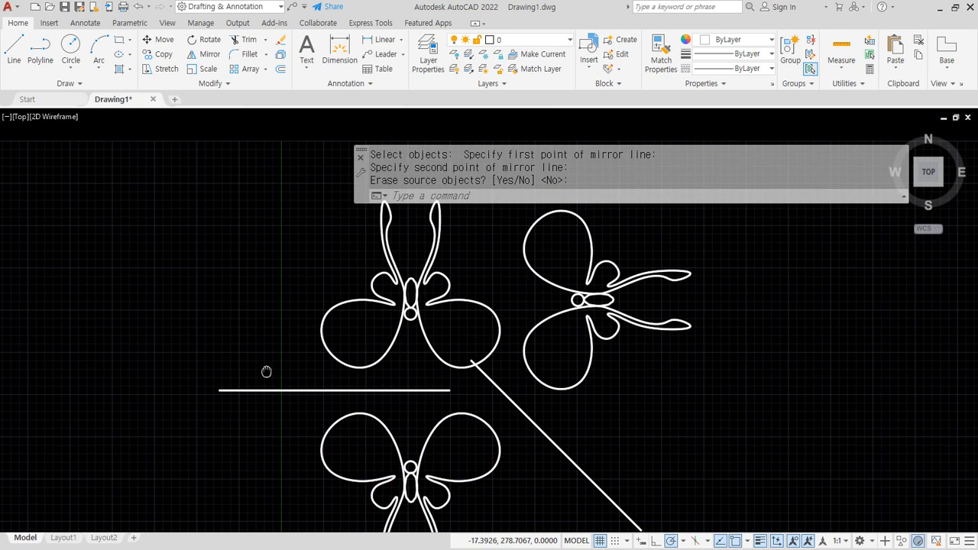
{"action": "type", "text": "l"}
{"action": "key", "text": "Return"}
{"action": "left_click", "coordinate": [243, 380]}
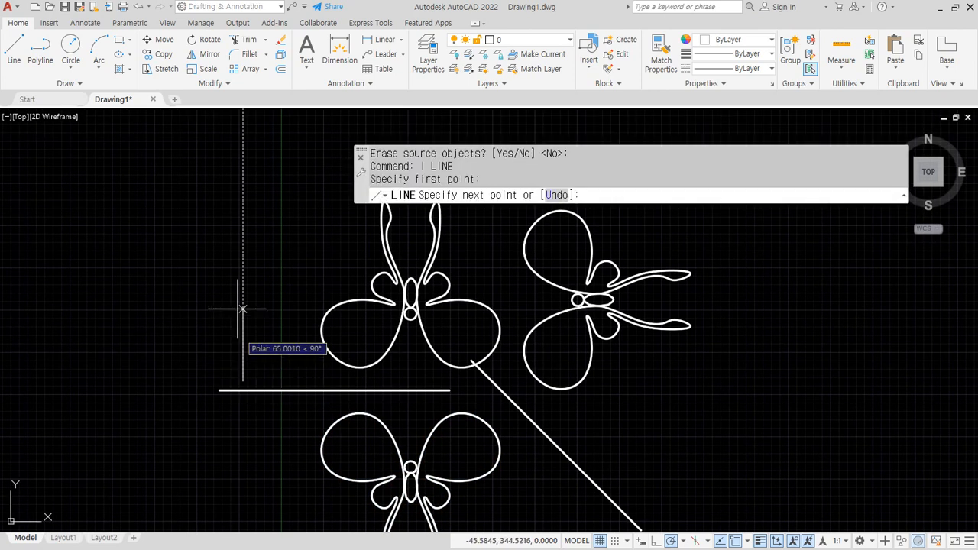
{"action": "left_click", "coordinate": [243, 182]}
{"action": "key", "text": "Return"}
- Mirror the upside-down butterfly to the left across the vertical line, choosing Yes to erase the source objects
{"action": "middle_click_drag", "start_coordinate": [246, 245], "coordinate": [264, 288]}
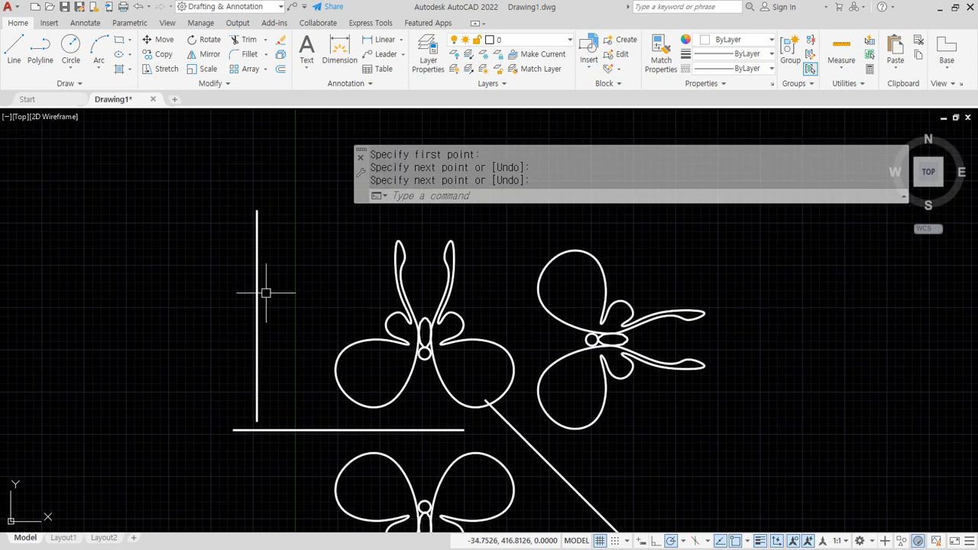
{"action": "type", "text": "mi"}
{"action": "key", "text": "Return"}
{"action": "left_click", "coordinate": [467, 316]}
{"action": "left_click", "coordinate": [363, 358]}
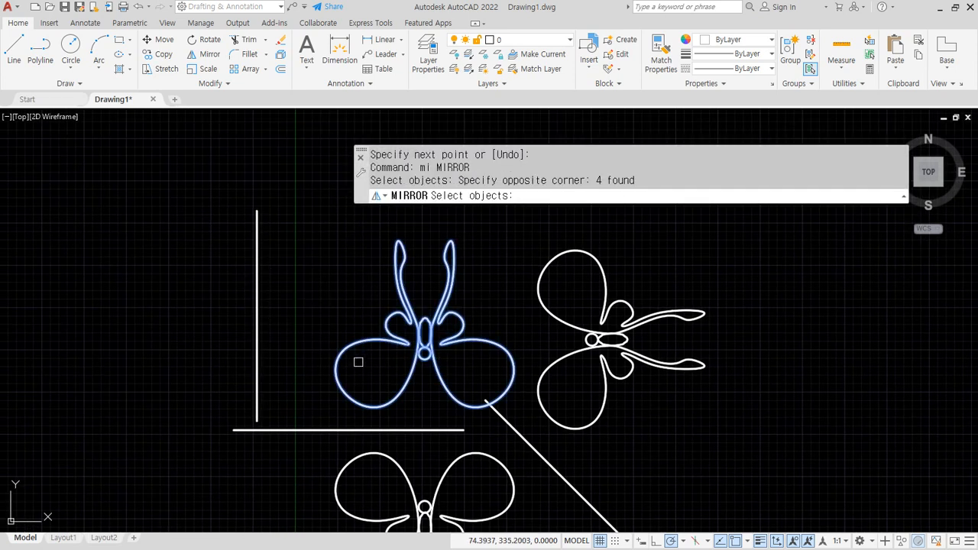
{"action": "key", "text": "Return"}
{"action": "left_click", "coordinate": [257, 420]}
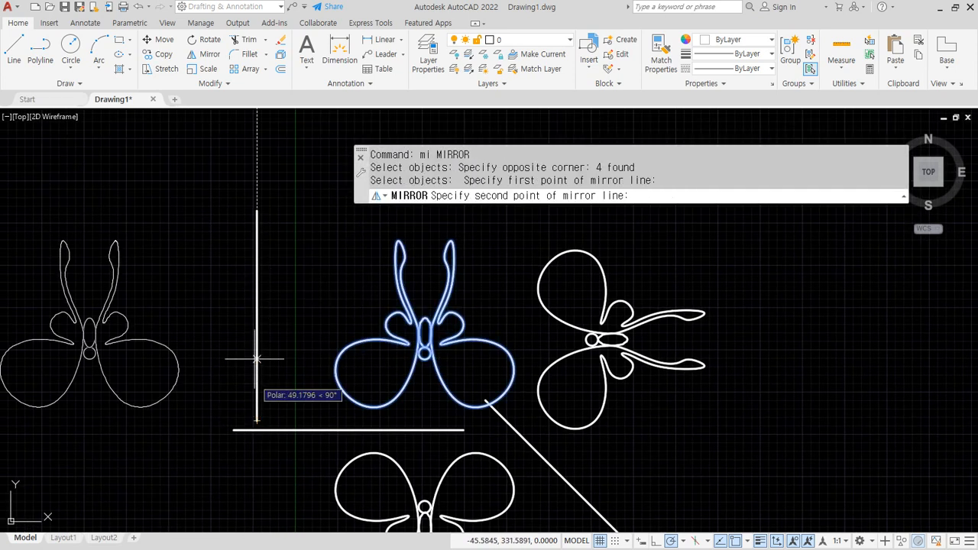
{"action": "left_click", "coordinate": [256, 217]}
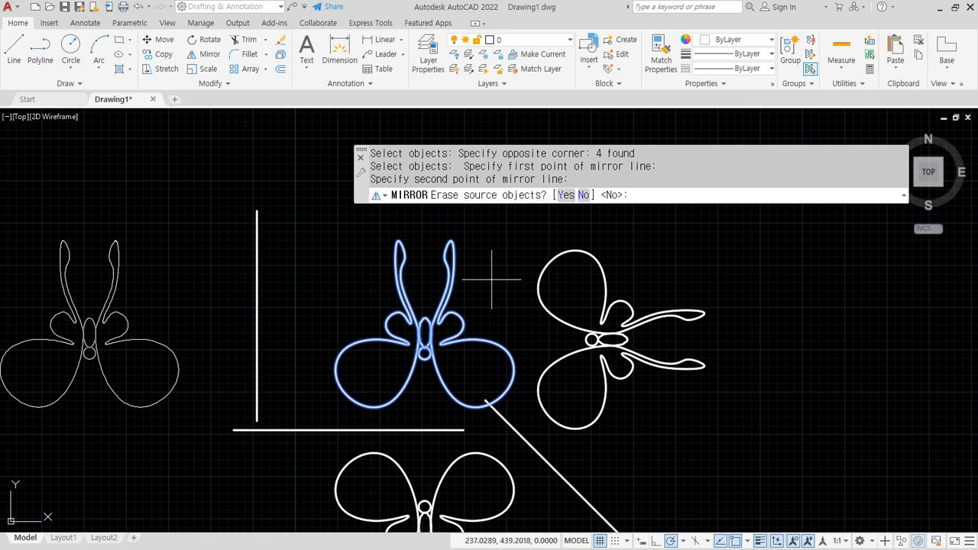
{"action": "mouse_move", "coordinate": [413, 317]}
{"action": "left_mouse_down"}
{"action": "mouse_move", "coordinate": [212, 273]}
{"action": "mouse_move", "coordinate": [128, 290]}
{"action": "left_mouse_up"}
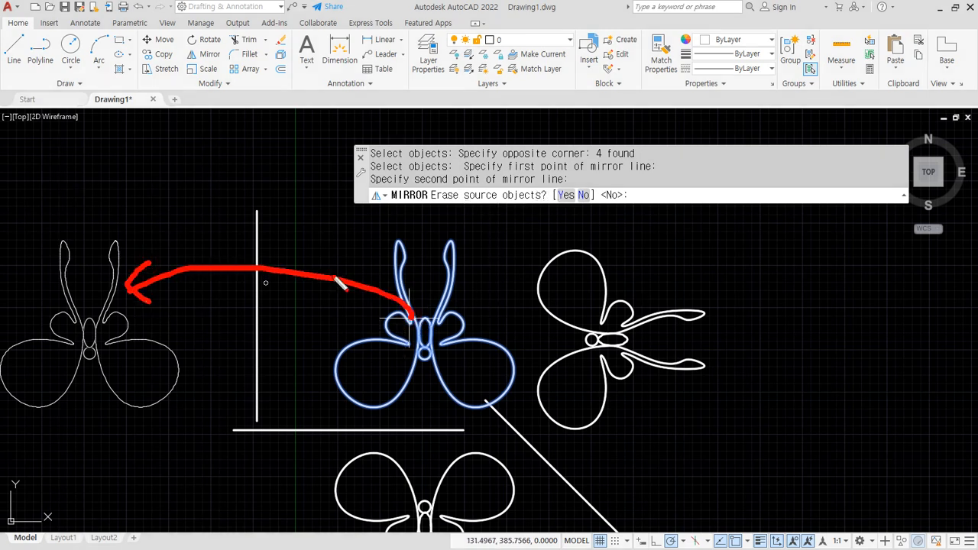
{"action": "key", "text": "Escape"}
{"action": "left_click", "coordinate": [565, 195]}
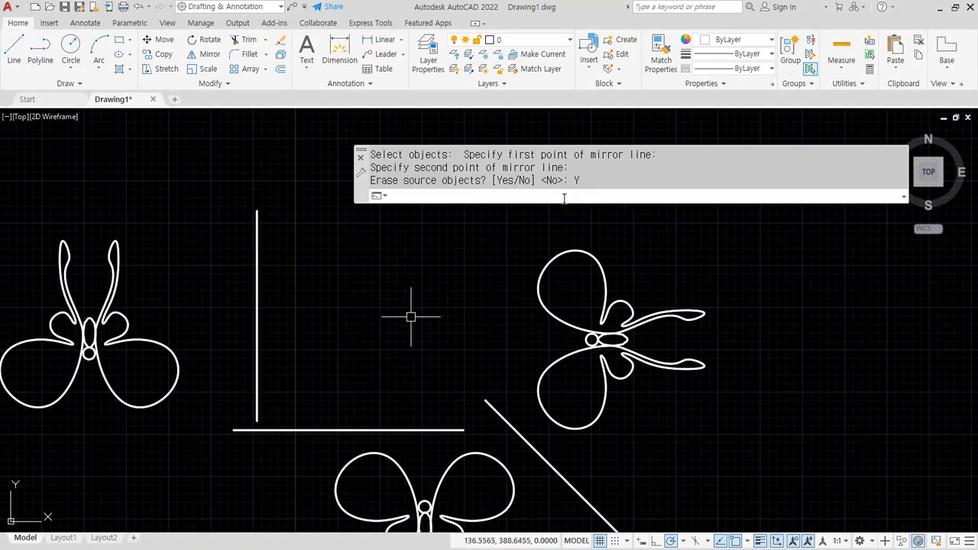
- Mirror the upside-down butterfly to the right across the vertical line, choosing Yes to erase the source objects
{"action": "type", "text": "mi"}
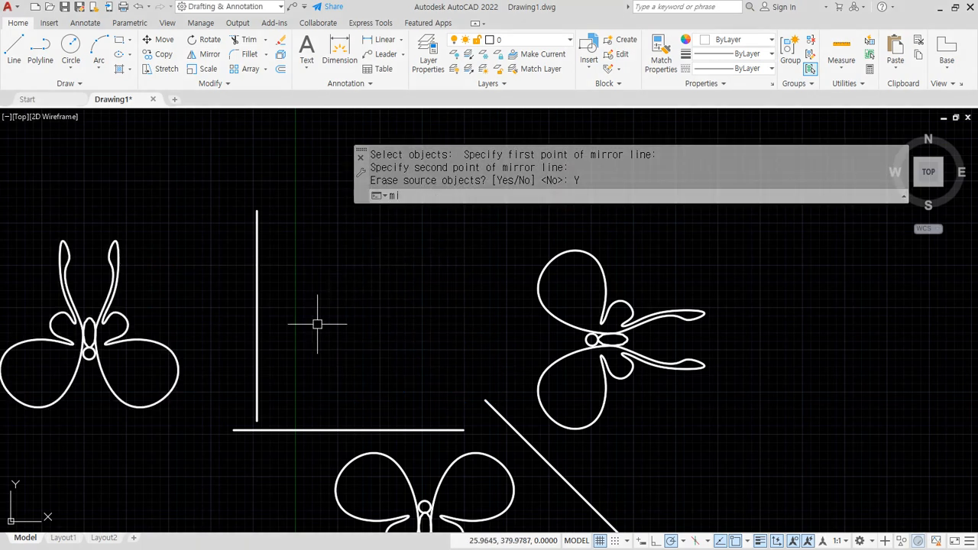
{"action": "key", "text": "Return"}
{"action": "left_click", "coordinate": [176, 298]}
{"action": "left_click", "coordinate": [59, 390]}
{"action": "key", "text": "Return"}
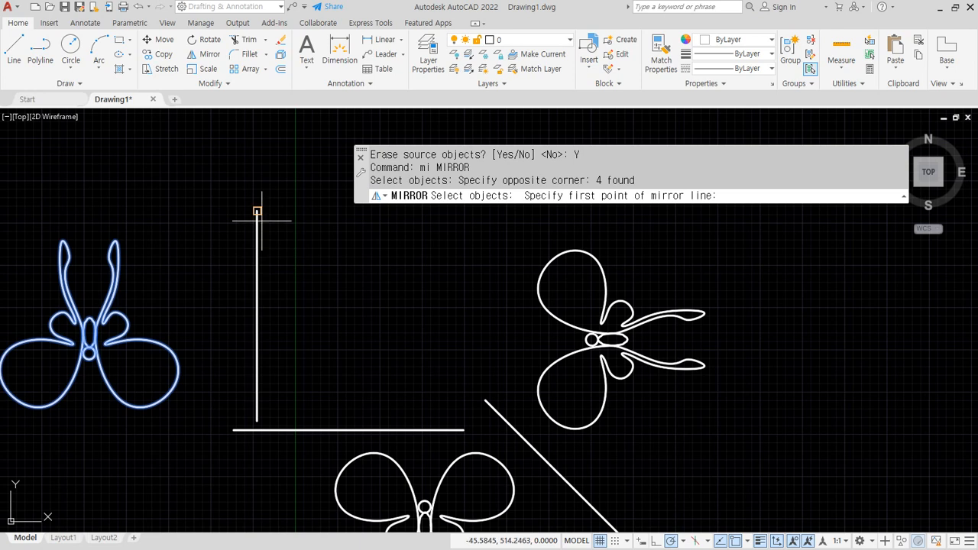
{"action": "left_click", "coordinate": [257, 213]}
{"action": "left_click", "coordinate": [257, 415]}
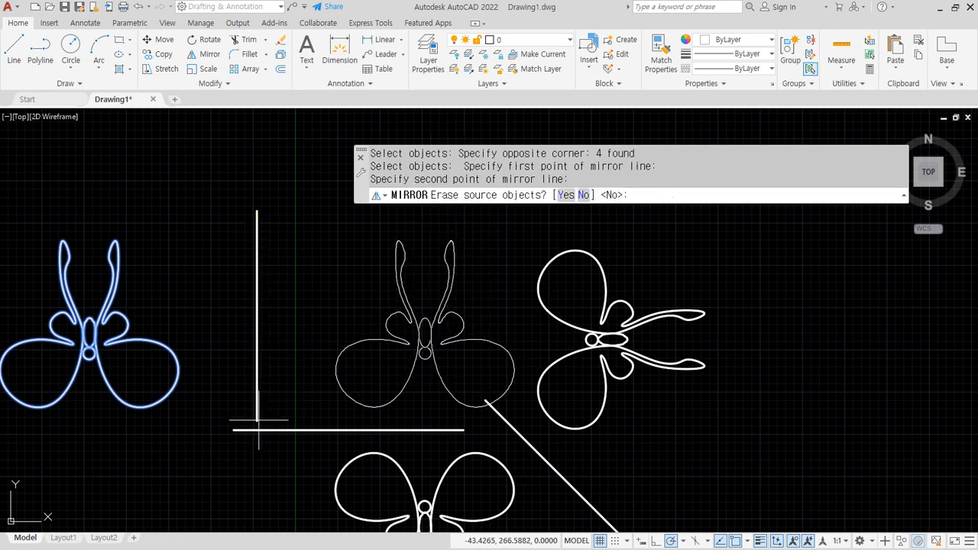
{"action": "left_click", "coordinate": [562, 196]}
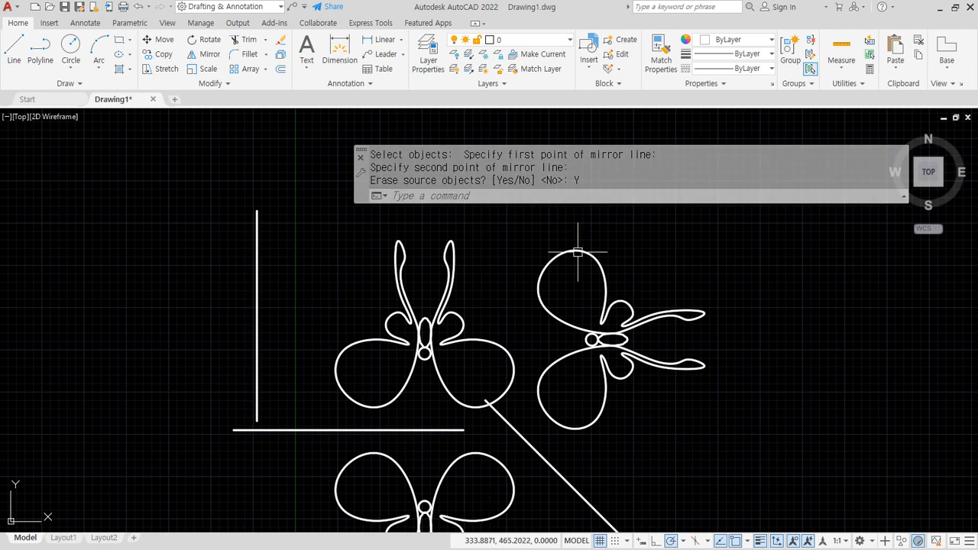
{"action": "key", "text": "Escape"}
{"action": "key", "text": "Escape"}
{"action": "key", "text": "Escape"}
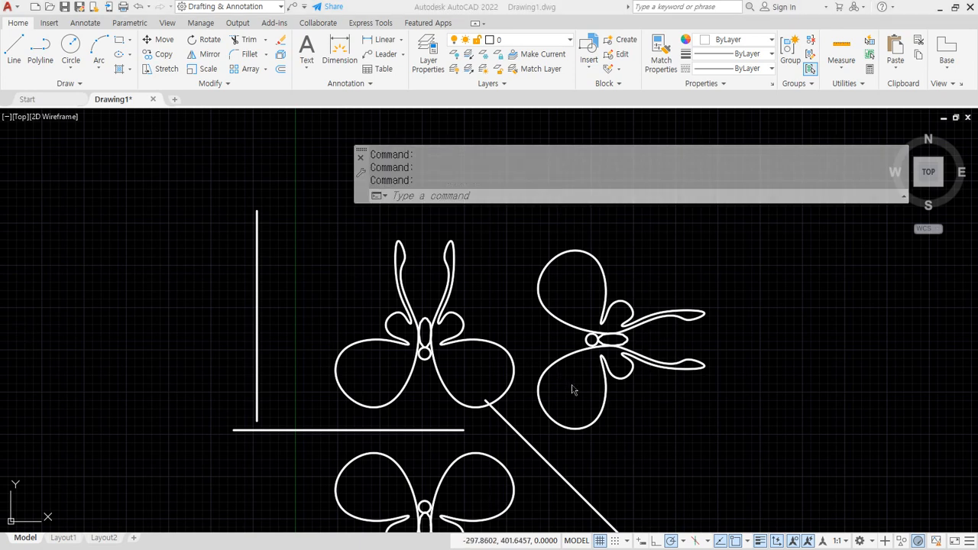
- Erase all butterflies and mirror lines from the drawing
{"action": "scroll", "coordinate": [572, 390], "scroll_direction": "down", "scroll_amount": 5}
{"action": "left_click", "coordinate": [679, 497]}
{"action": "left_click", "coordinate": [323, 267]}
{"action": "type", "text": "e"}
{"action": "key", "text": "Return"}
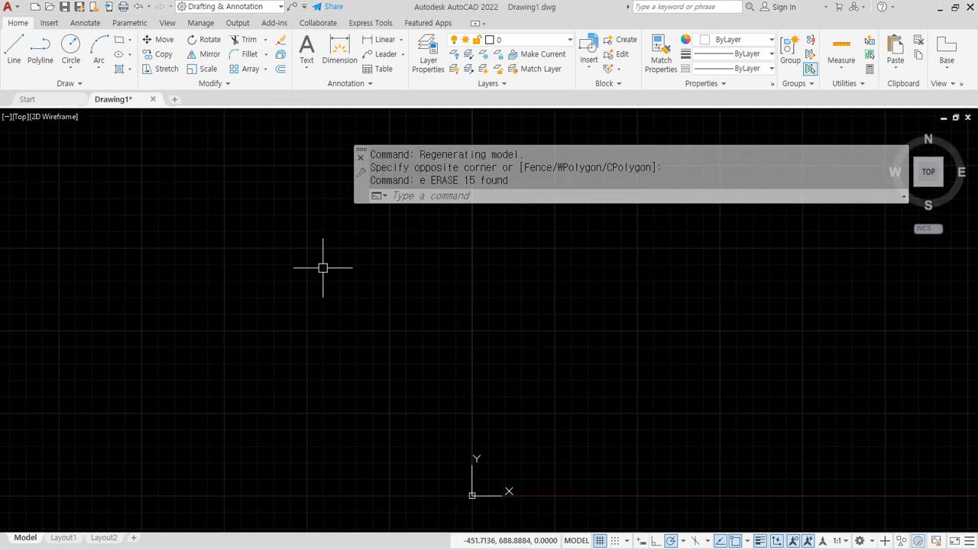
- Draw a single line sloping up to the right, from about (190, 88) to about (323, 138)
{"action": "type", "text": "z"}
{"action": "key", "text": "Return"}
{"action": "type", "text": "a"}
{"action": "key", "text": "Return"}
{"action": "type", "text": "l"}
{"action": "key", "text": "Return"}
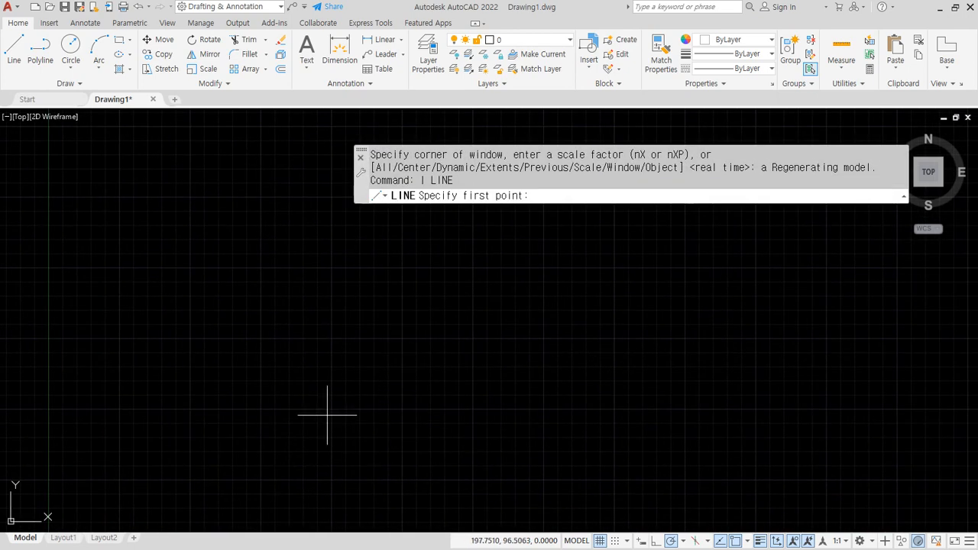
{"action": "left_click", "coordinate": [318, 425]}
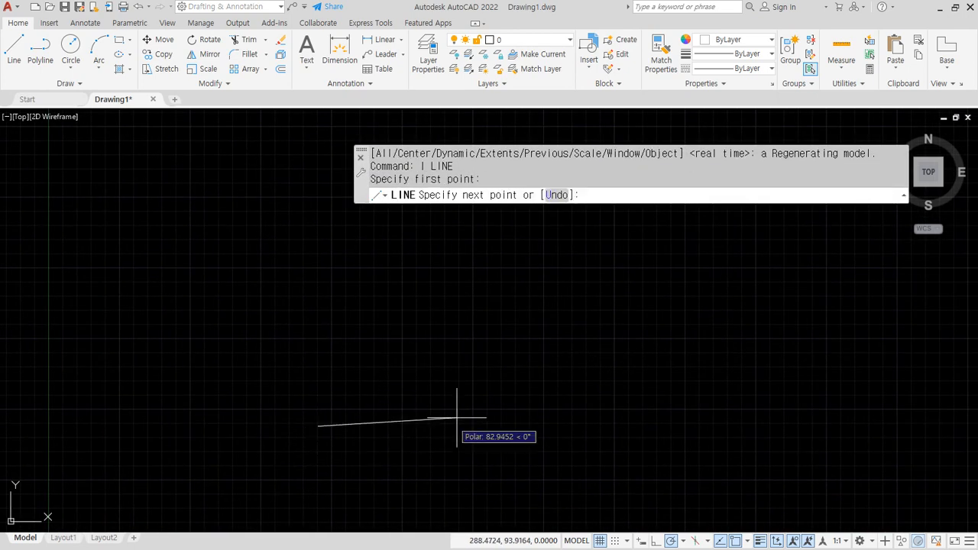
{"action": "left_click", "coordinate": [504, 354]}
{"action": "key", "text": "Return"}
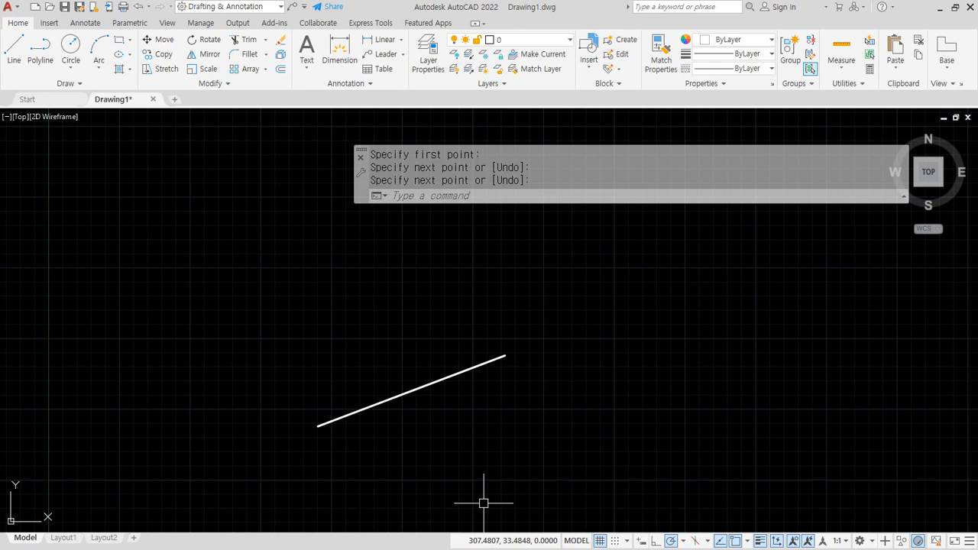
- Select the sloped line as the object for the Rotate command
{"action": "type", "text": "ro"}
{"action": "key", "text": "Return"}
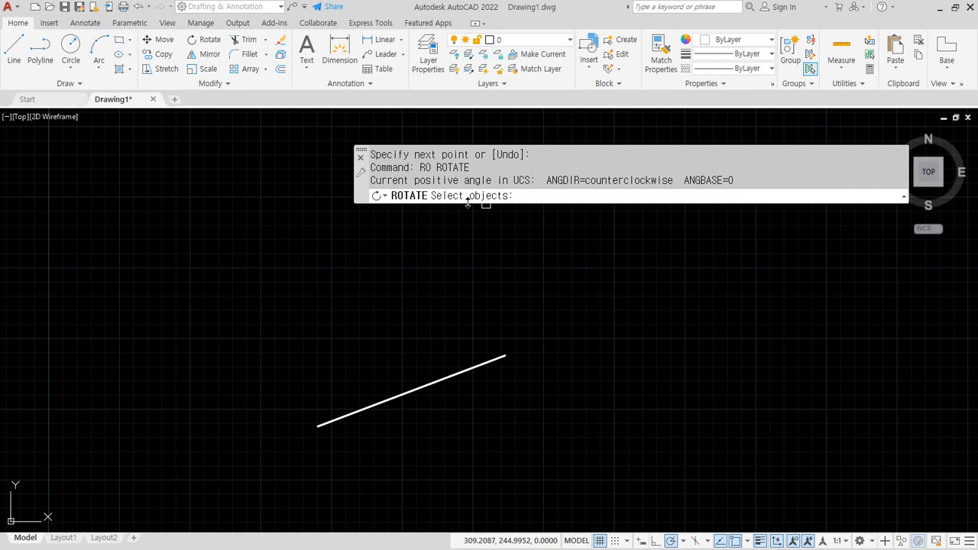
{"action": "left_click", "coordinate": [428, 384]}
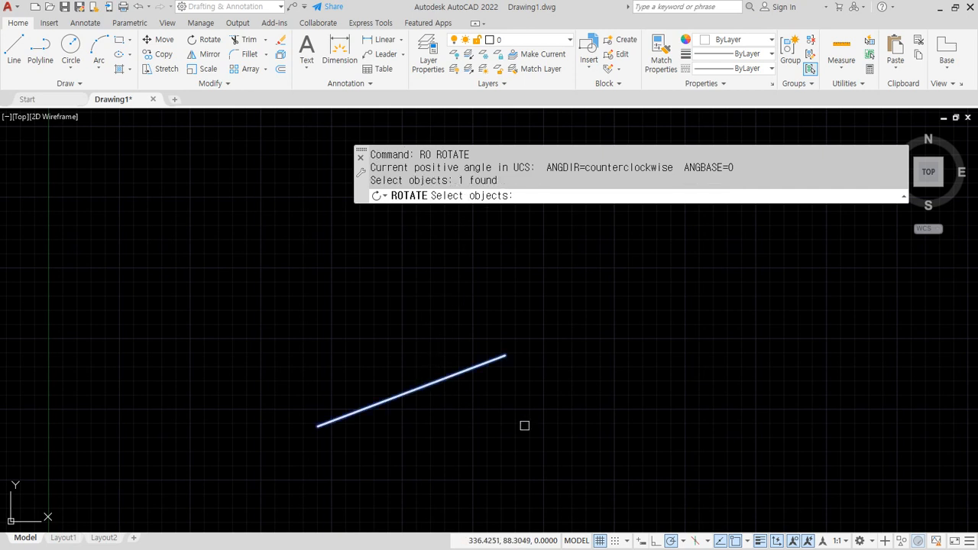
{"action": "key", "text": "Return"}
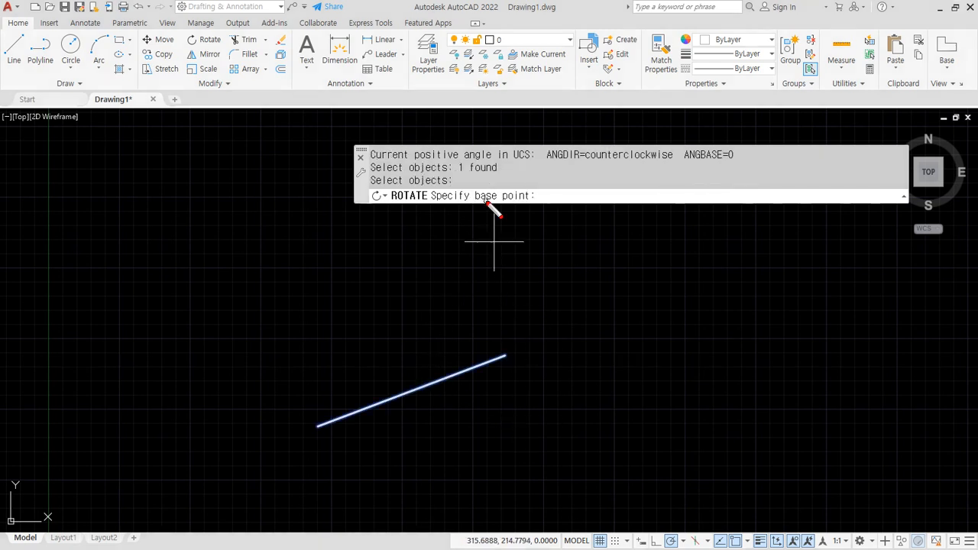
{"action": "left_click_drag", "start_coordinate": [494, 212], "coordinate": [543, 211]}
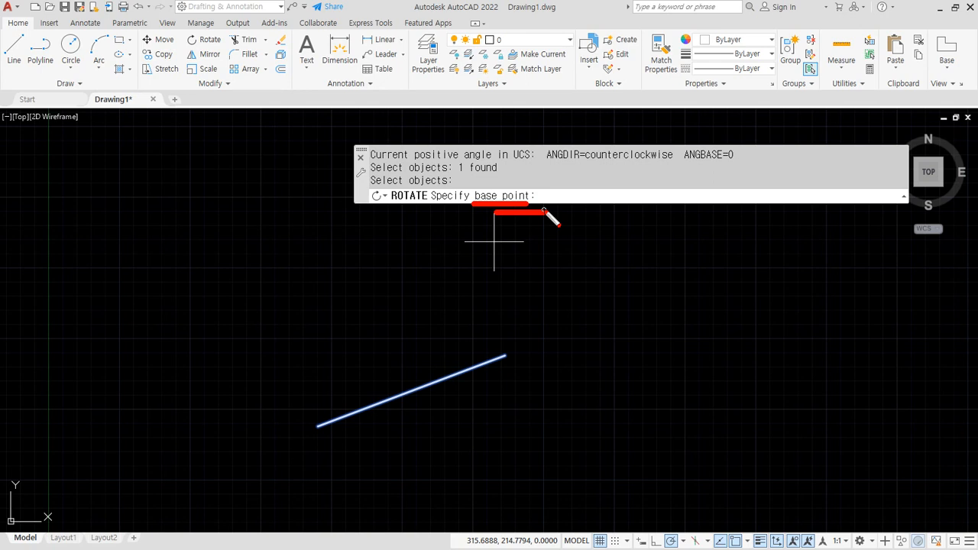
{"action": "key", "text": "Escape"}
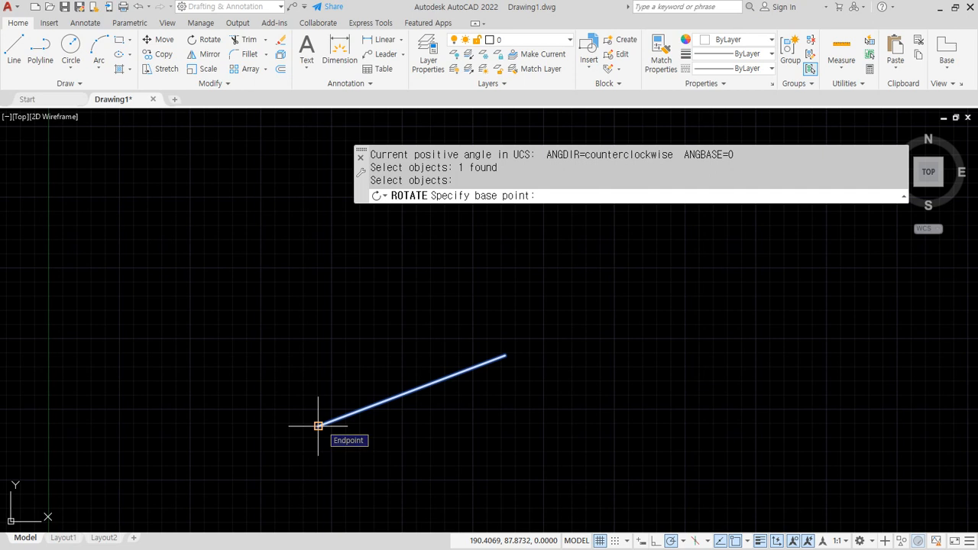
{"action": "key", "text": "ctrl+2"}
{"action": "left_click", "coordinate": [502, 354]}
{"action": "mouse_move", "coordinate": [502, 354]}
{"action": "left_mouse_down"}
{"action": "mouse_move", "coordinate": [578, 355]}
{"action": "mouse_move", "coordinate": [638, 336]}
{"action": "mouse_move", "coordinate": [655, 372]}
{"action": "left_mouse_up"}
{"action": "left_click_drag", "start_coordinate": [707, 349], "coordinate": [694, 345]}
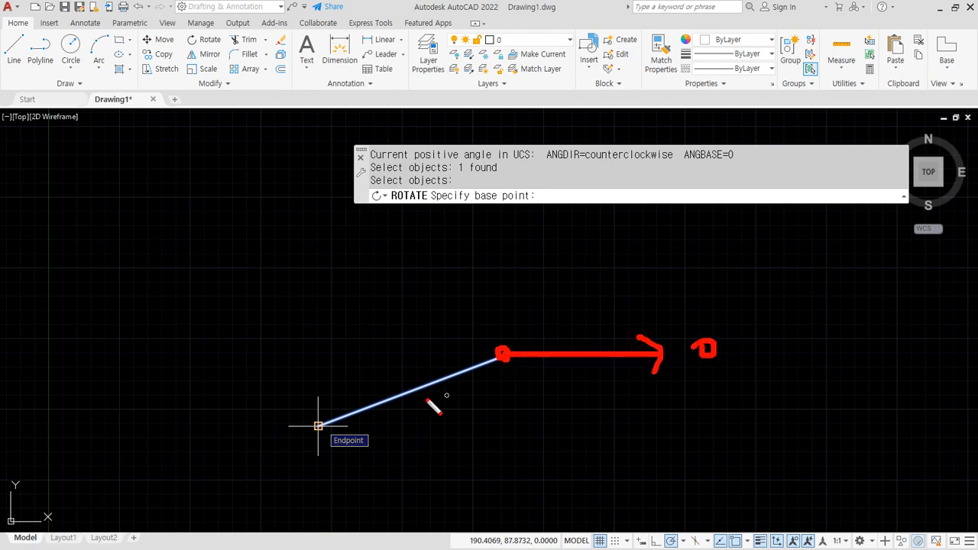
{"action": "mouse_move", "coordinate": [318, 421]}
{"action": "left_mouse_down"}
{"action": "mouse_move", "coordinate": [481, 426]}
{"action": "mouse_move", "coordinate": [462, 454]}
{"action": "left_mouse_up"}
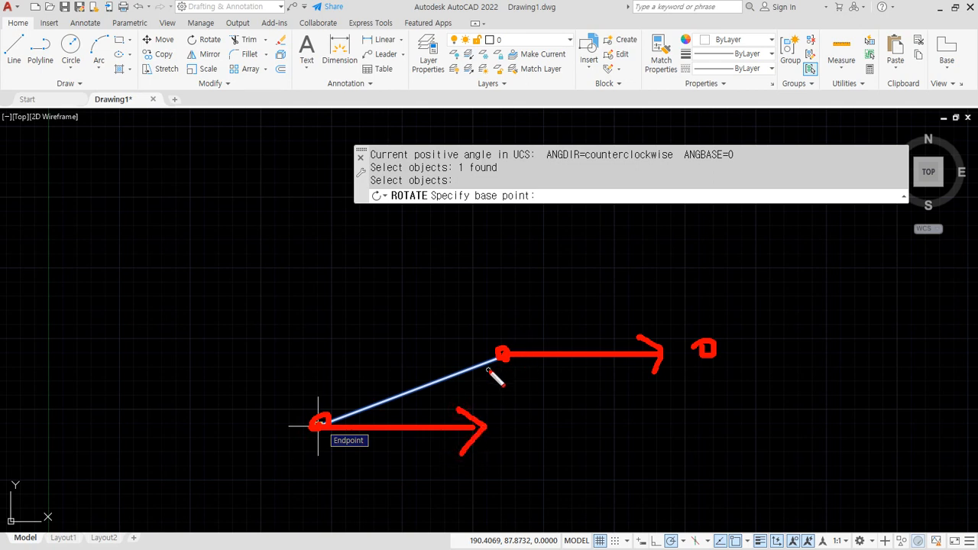
{"action": "key", "text": "Escape"}
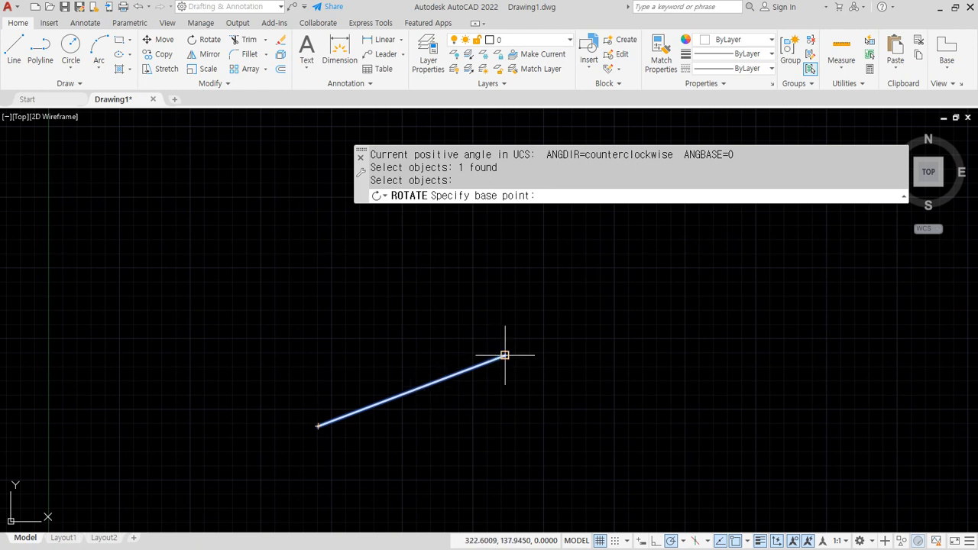
- Rotate the selected line 90 degrees about its lower-left endpoint
{"action": "left_click", "coordinate": [318, 426]}
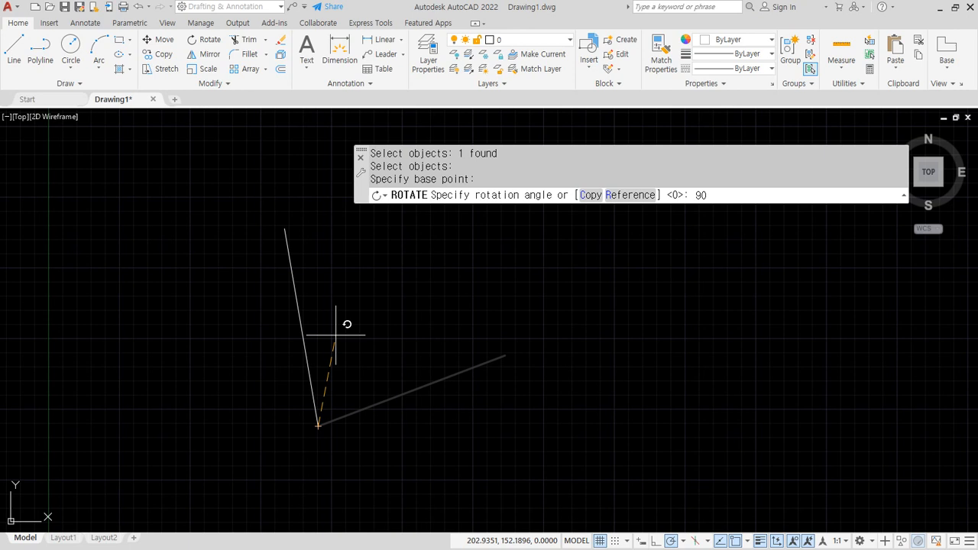
{"action": "key", "text": "Return"}
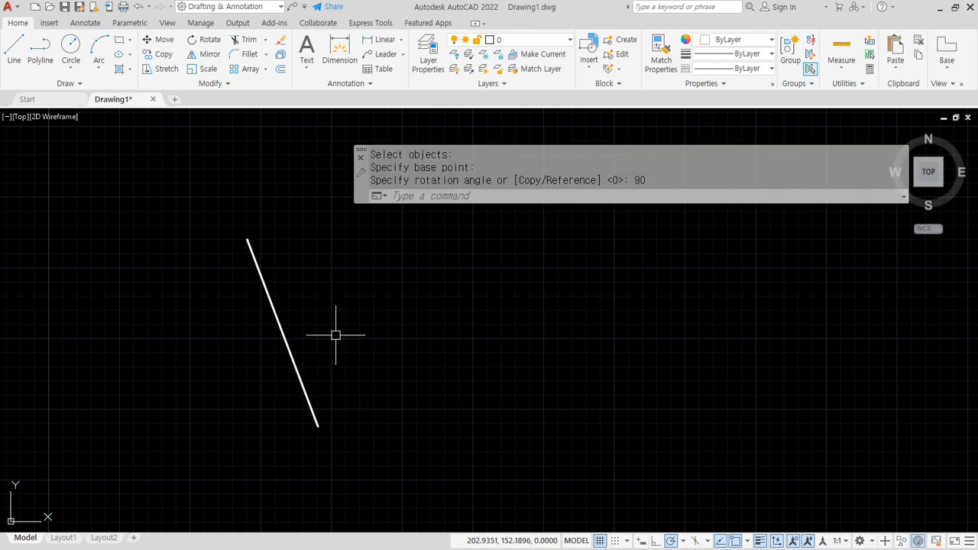
- Rotate the steep line another 90 degrees about its lower endpoint
{"action": "key", "text": "Return"}
{"action": "left_click", "coordinate": [360, 356]}
{"action": "left_click", "coordinate": [264, 396]}
{"action": "key", "text": "Return"}
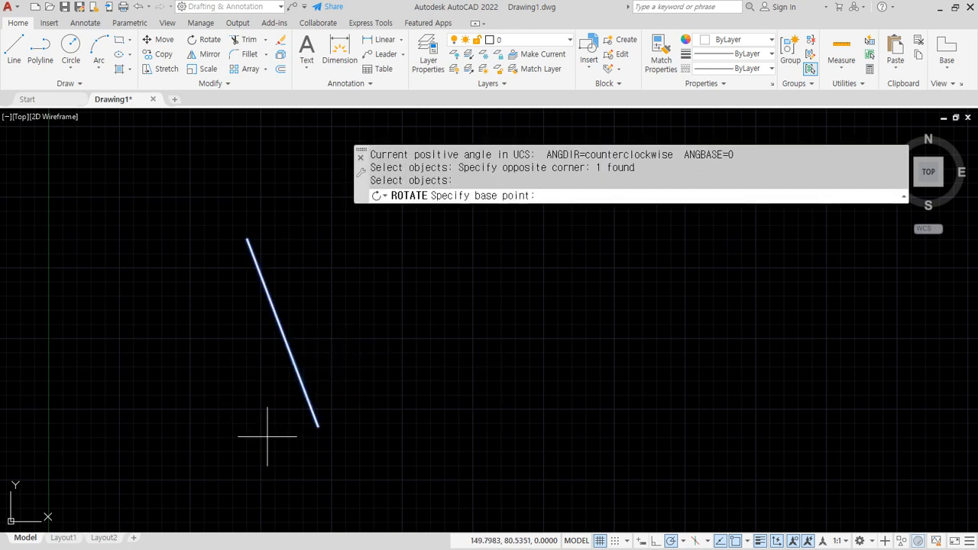
{"action": "left_click", "coordinate": [318, 424]}
{"action": "type", "text": "9"}
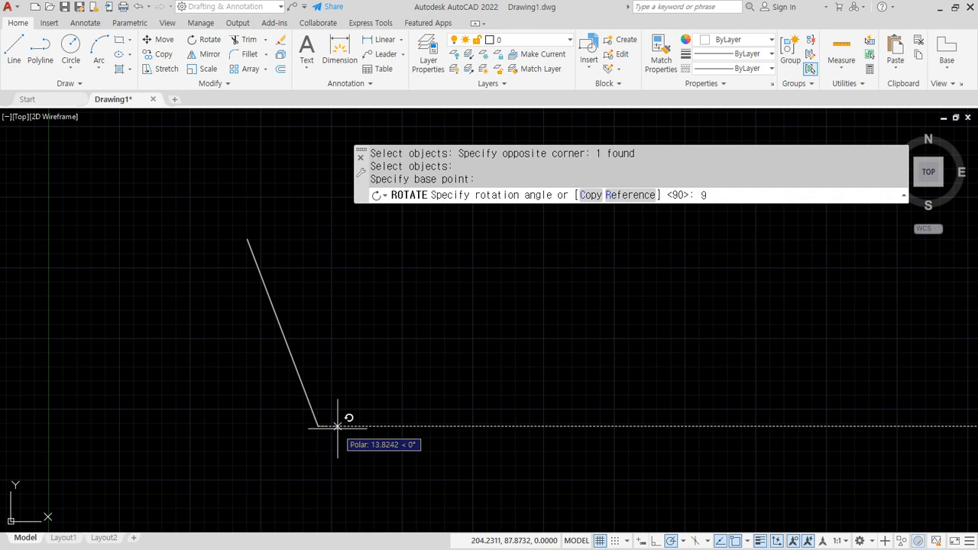
{"action": "type", "text": "0"}
{"action": "key", "text": "Return"}
- Rotate the line 90 degrees about its upper-right endpoint so that it points downward from that point
{"action": "middle_click_drag", "start_coordinate": [309, 436], "coordinate": [323, 360]}
{"action": "key", "text": "Return"}
{"action": "left_click", "coordinate": [351, 345]}
{"action": "left_click", "coordinate": [291, 378]}
{"action": "key", "text": "Return"}
{"action": "left_click", "coordinate": [327, 352]}
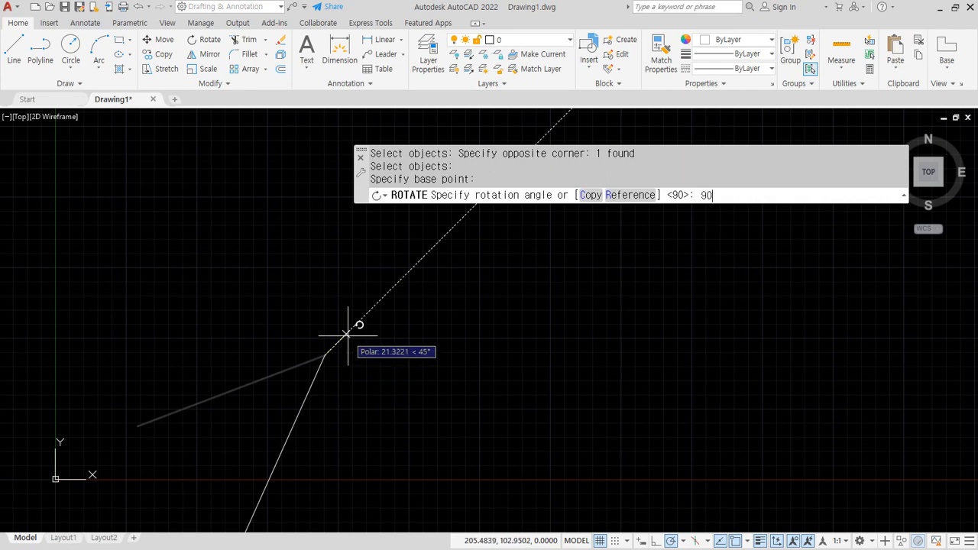
{"action": "key", "text": "Return"}
- Rotate the downward line 90 degrees about its upper endpoint so that it slopes up to the right
{"action": "key", "text": "Return"}
{"action": "left_click", "coordinate": [344, 338]}
{"action": "left_click", "coordinate": [293, 375]}
{"action": "key", "text": "Return"}
{"action": "left_click", "coordinate": [325, 355]}
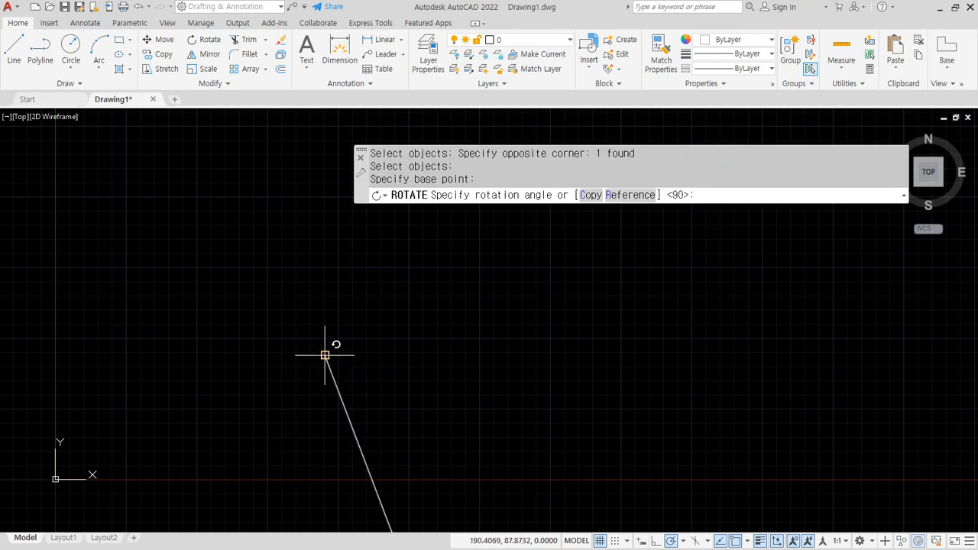
{"action": "key", "text": "Return"}
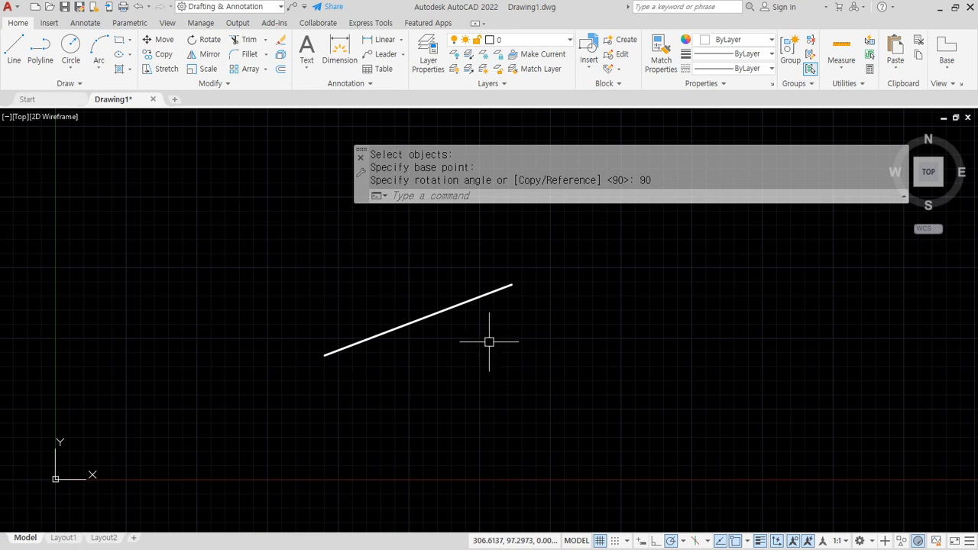
- Rotate the line 90 degrees about its upper-right endpoint
{"action": "key", "text": "Return"}
{"action": "left_click", "coordinate": [511, 284]}
{"action": "key", "text": "Return"}
{"action": "left_click", "coordinate": [511, 284]}
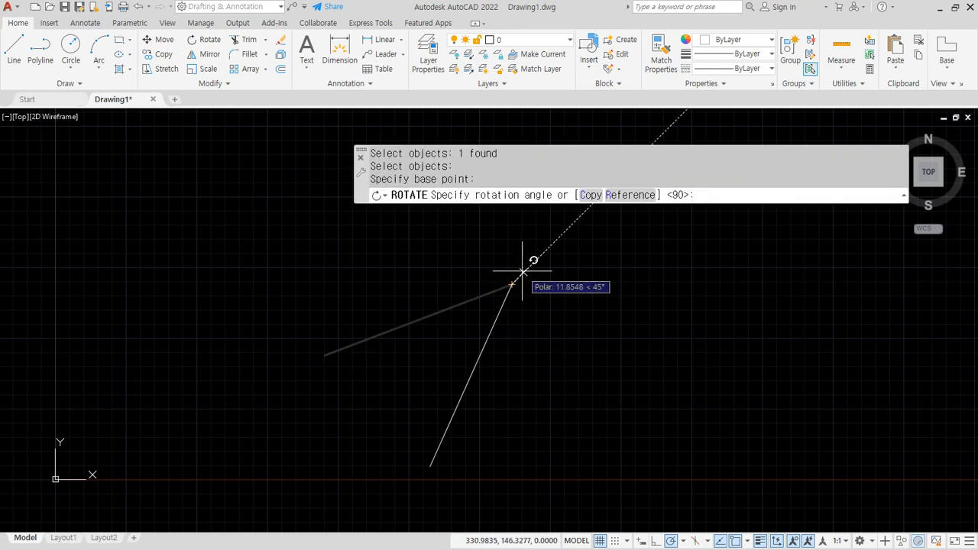
{"action": "type", "text": "90"}
{"action": "key", "text": "Return"}
- Rotate the steep line about its lower endpoint by the default angle of 90 degrees
{"action": "key", "text": "Return"}
{"action": "left_click", "coordinate": [539, 313]}
{"action": "left_click", "coordinate": [474, 366]}
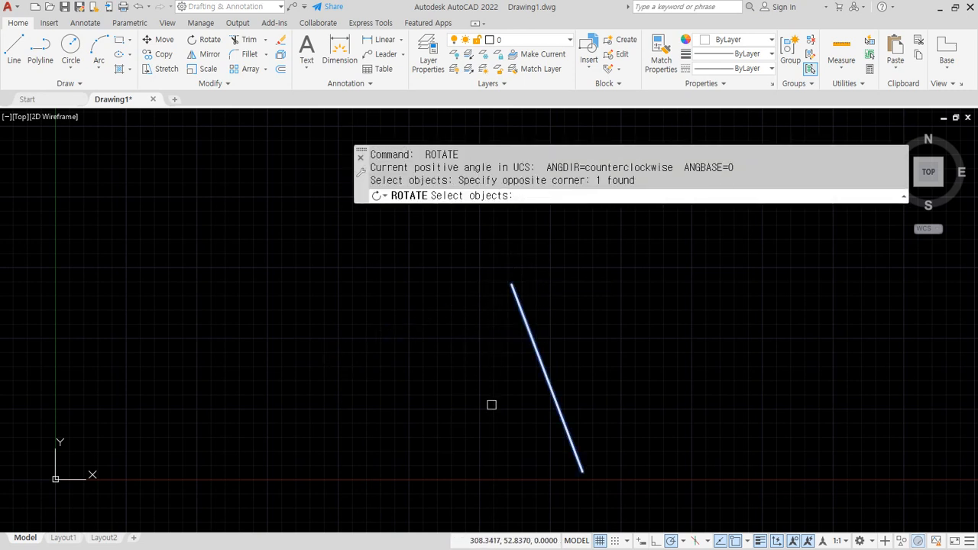
{"action": "key", "text": "Return"}
{"action": "left_click", "coordinate": [581, 471]}
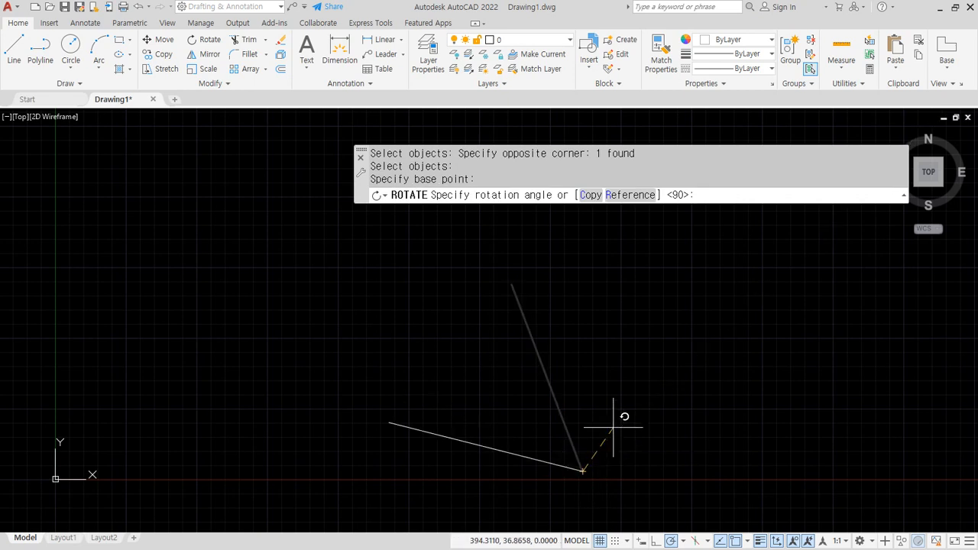
{"action": "key", "text": "Return"}
- Rotate the line by -90 degrees about its upper-right endpoint to turn it clockwise
{"action": "key", "text": "Return"}
{"action": "left_click", "coordinate": [539, 507]}
{"action": "left_click", "coordinate": [508, 462]}
{"action": "key", "text": "Return"}
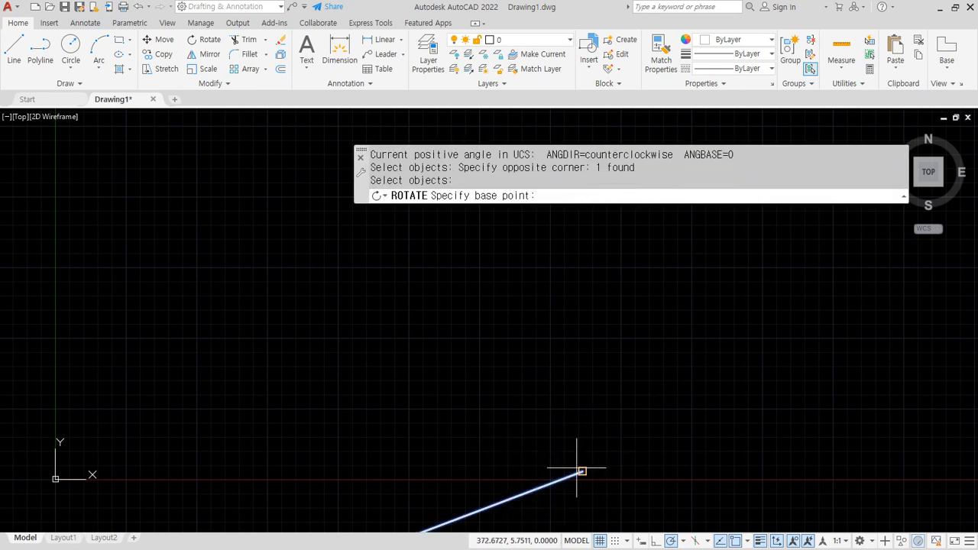
{"action": "left_click", "coordinate": [582, 471]}
{"action": "type", "text": "-90"}
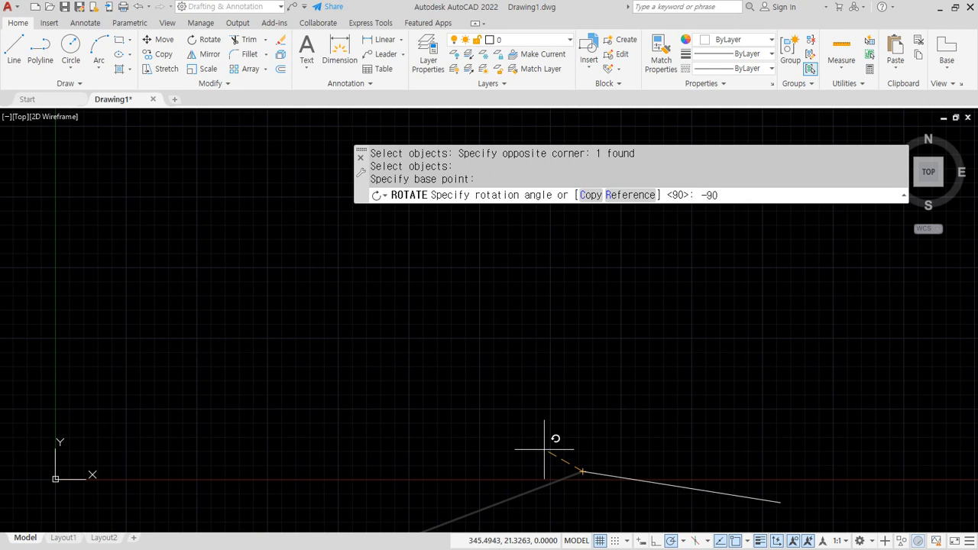
{"action": "key", "text": "Return"}
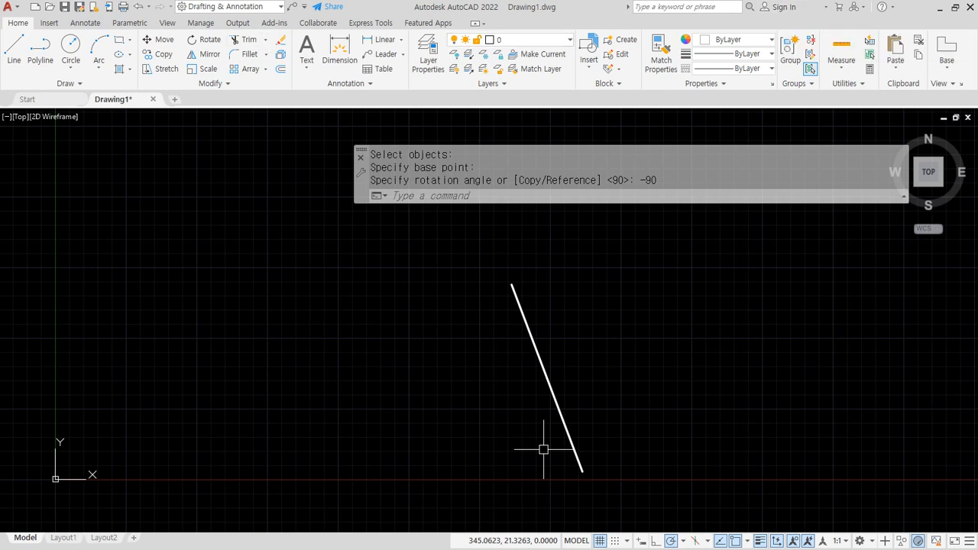
{"action": "key", "text": "ctrl+z"}
{"action": "key", "text": "ctrl+z"}
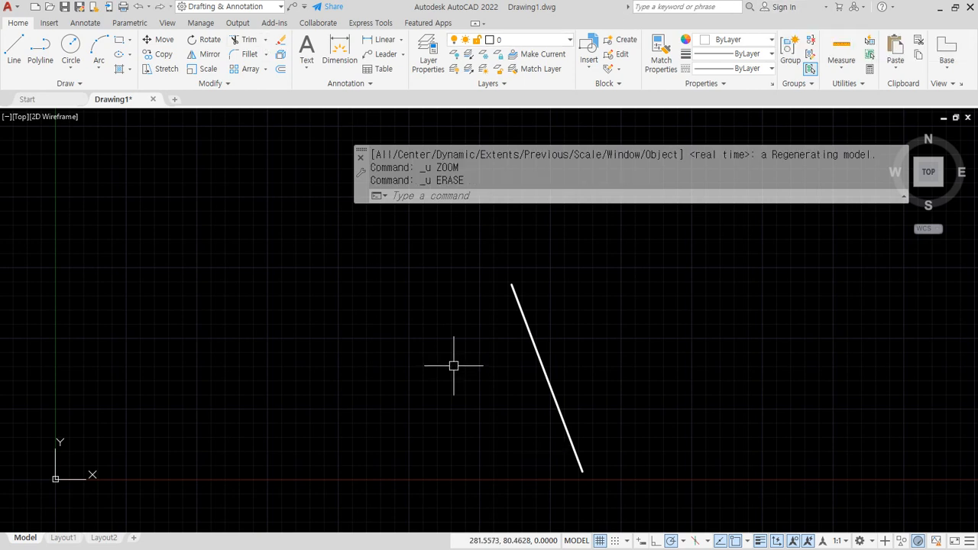
- Rotate a copy of the steep line 90 degrees about its upper endpoint, using the Copy option to keep the original
{"action": "type", "text": "ro"}
{"action": "key", "text": "Return"}
{"action": "left_click", "coordinate": [573, 273]}
{"action": "left_click", "coordinate": [450, 336]}
{"action": "key", "text": "Return"}
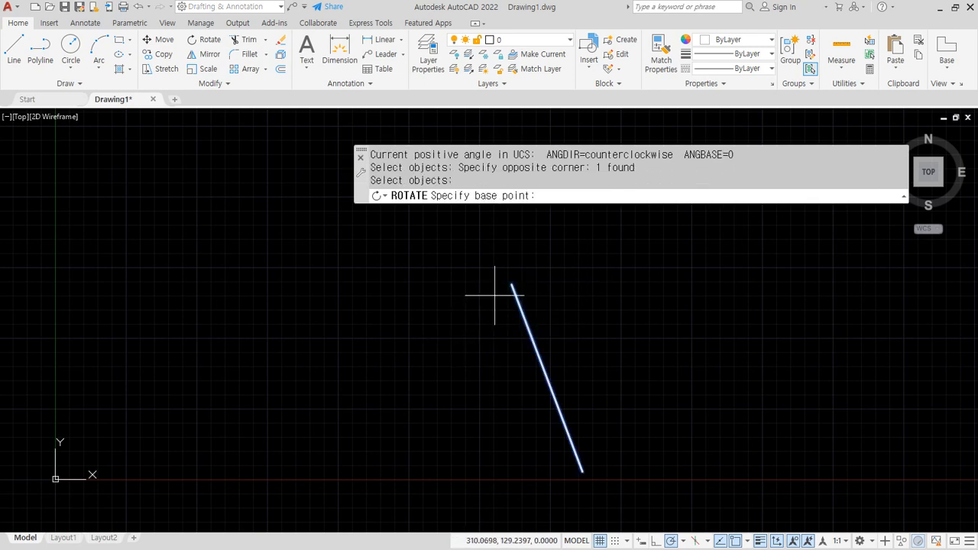
{"action": "left_click", "coordinate": [512, 284]}
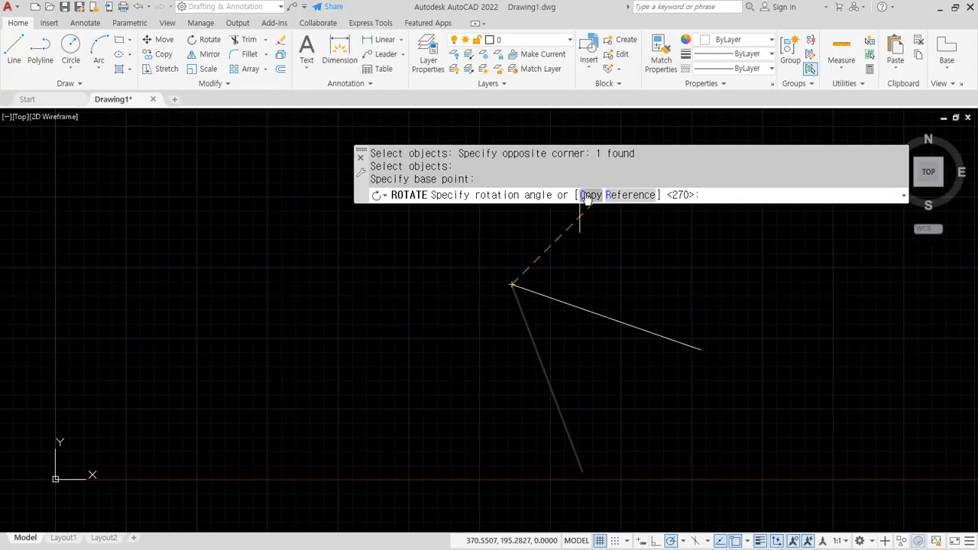
{"action": "left_click", "coordinate": [584, 194]}
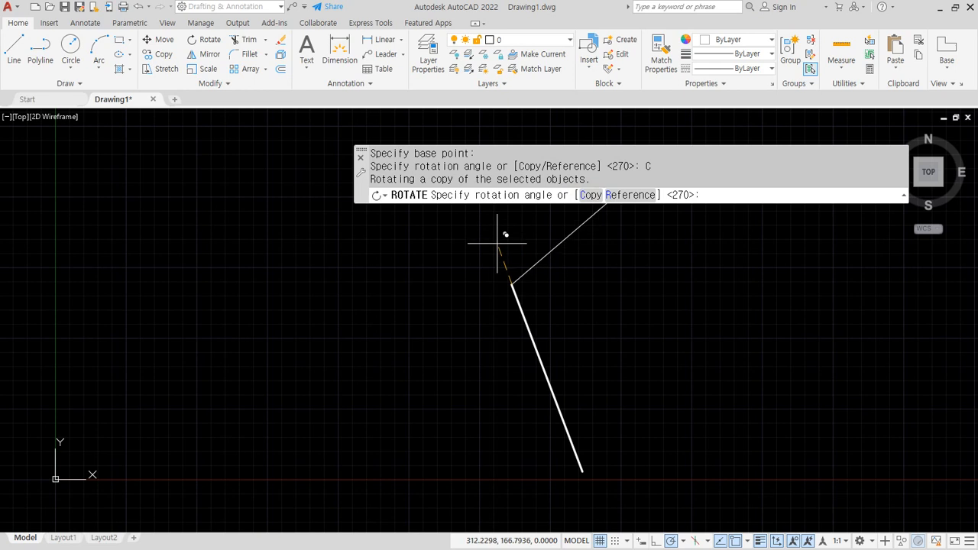
{"action": "type", "text": "90"}
{"action": "key", "text": "Return"}
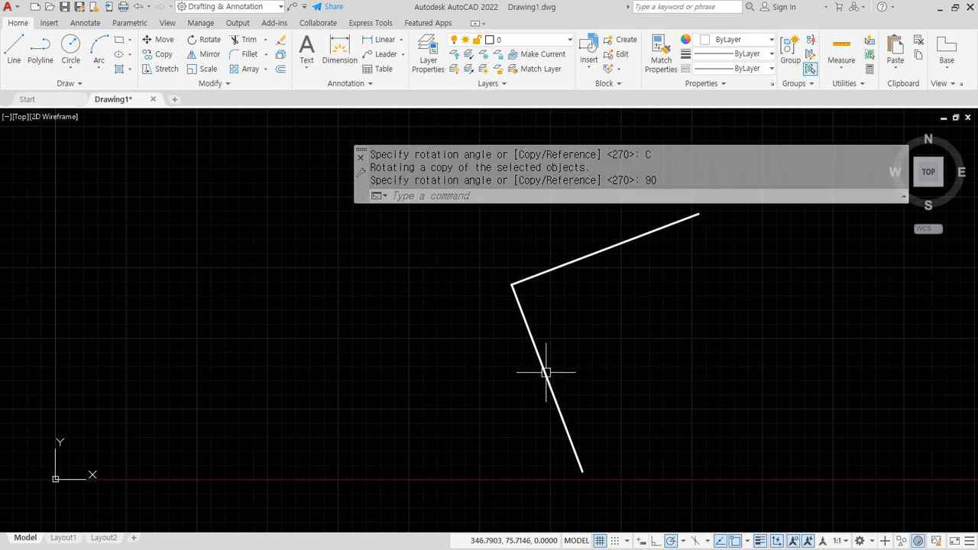
- Rotate copies of both connected lines 180 degrees about their shared endpoint, keeping the originals
{"action": "mouse_move", "coordinate": [582, 341]}
{"action": "left_mouse_down"}
{"action": "mouse_move", "coordinate": [558, 291]}
{"action": "mouse_move", "coordinate": [611, 293]}
{"action": "left_mouse_up"}
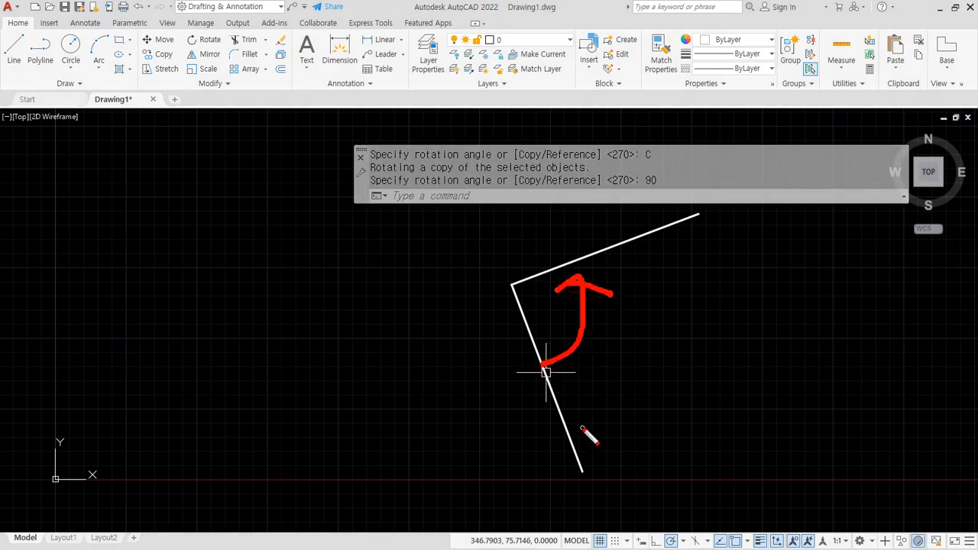
{"action": "key", "text": "Escape"}
{"action": "key", "text": "Return"}
{"action": "left_click", "coordinate": [537, 248]}
{"action": "left_click", "coordinate": [472, 332]}
{"action": "key", "text": "Return"}
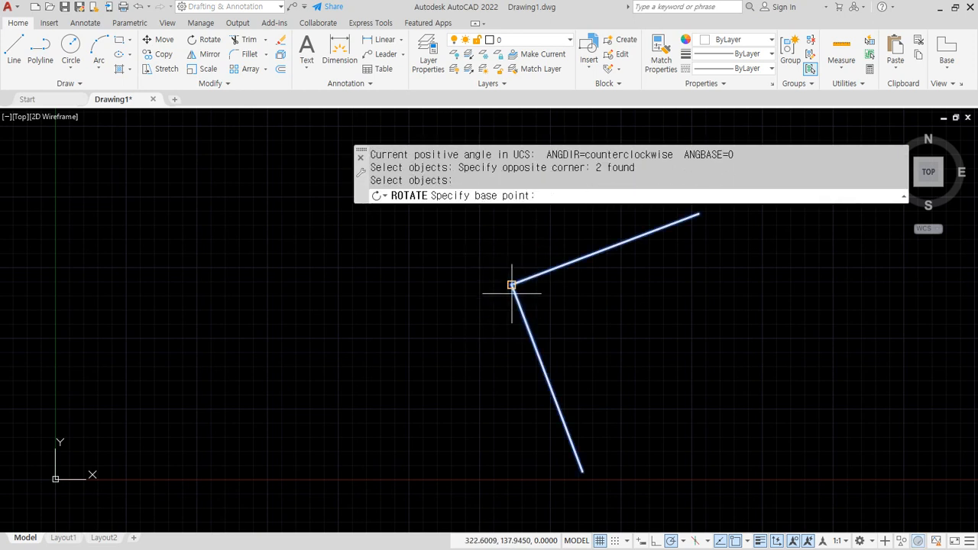
{"action": "left_click", "coordinate": [511, 285]}
{"action": "left_click", "coordinate": [590, 195]}
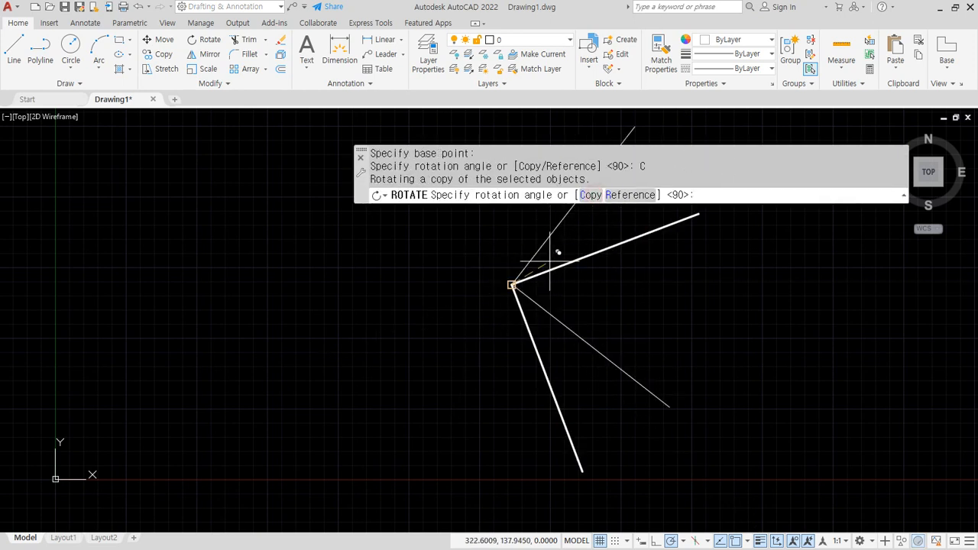
{"action": "type", "text": "180"}
{"action": "key", "text": "Return"}
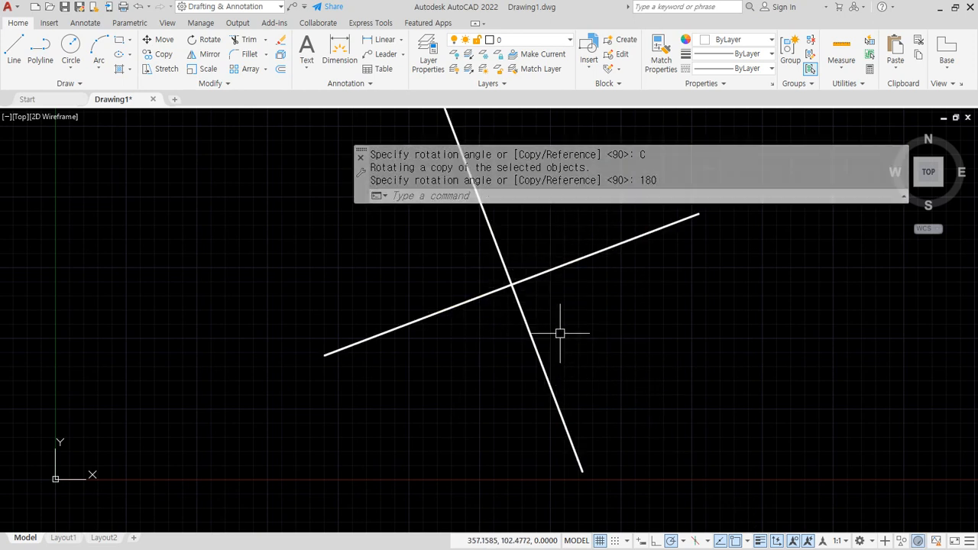
{"action": "mouse_move", "coordinate": [535, 321]}
{"action": "left_mouse_down"}
{"action": "mouse_move", "coordinate": [497, 236]}
{"action": "mouse_move", "coordinate": [517, 350]}
{"action": "mouse_move", "coordinate": [482, 376]}
{"action": "left_mouse_up"}
{"action": "key", "text": "Escape"}
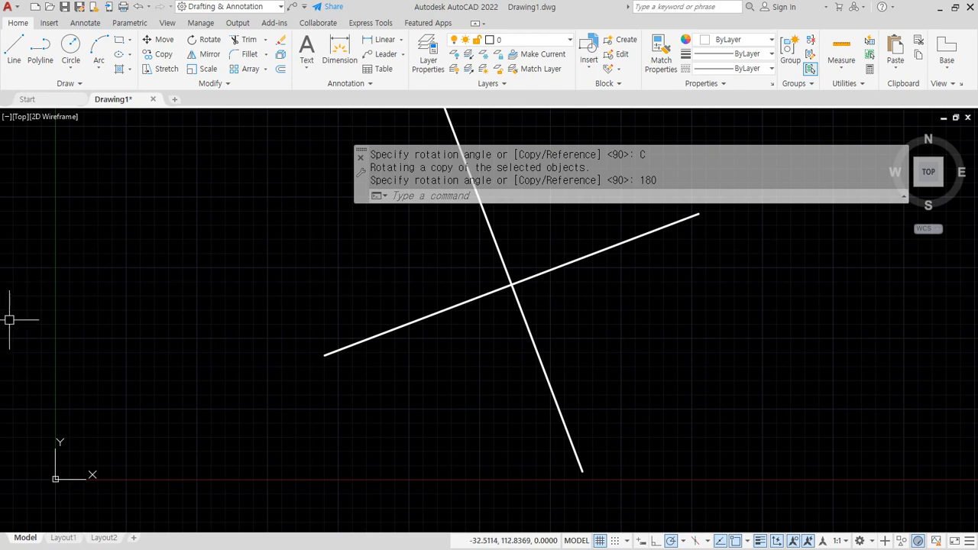
- Switch to the browser and consult the reference drawing of the 150 by 100 plate with tangent circles, then return to AutoCAD
{"action": "mouse_move", "coordinate": [0, 84]}
{"action": "left_mouse_down"}
{"action": "mouse_move", "coordinate": [217, 161]}
{"action": "mouse_move", "coordinate": [376, 67]}
{"action": "left_mouse_up"}
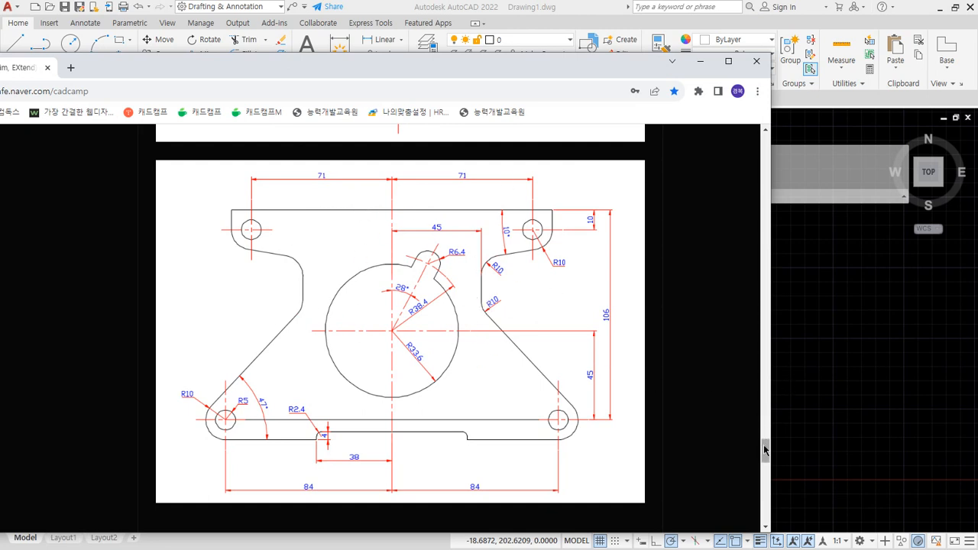
{"action": "mouse_move", "coordinate": [765, 450]}
{"action": "left_mouse_down"}
{"action": "mouse_move", "coordinate": [764, 153]}
{"action": "mouse_move", "coordinate": [767, 236]}
{"action": "left_mouse_up"}
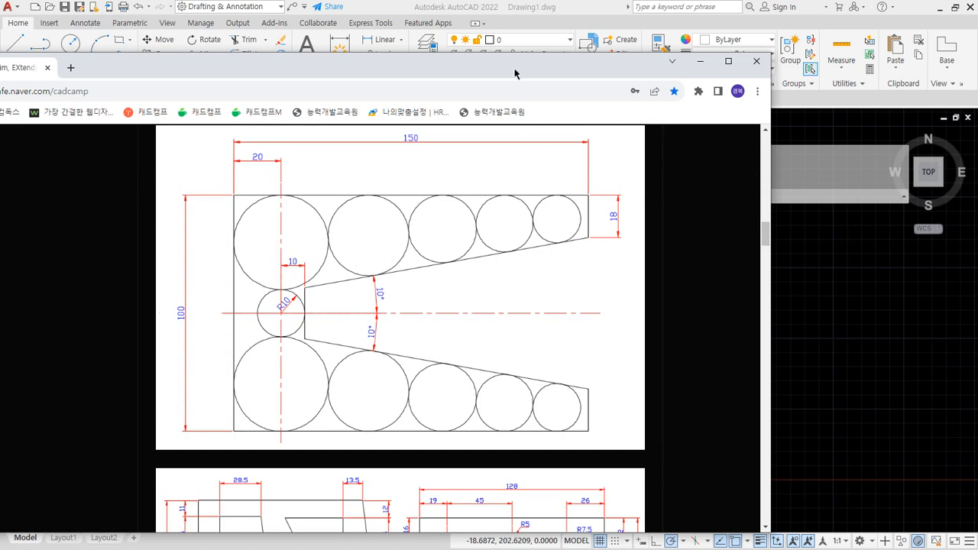
{"action": "left_click", "coordinate": [700, 61]}
- Erase all four crossing lines from the drawing
{"action": "left_click_drag", "start_coordinate": [615, 344], "coordinate": [356, 253]}
{"action": "left_click", "coordinate": [581, 308]}
{"action": "left_click", "coordinate": [466, 304]}
{"action": "type", "text": "e"}
{"action": "key", "text": "Return"}
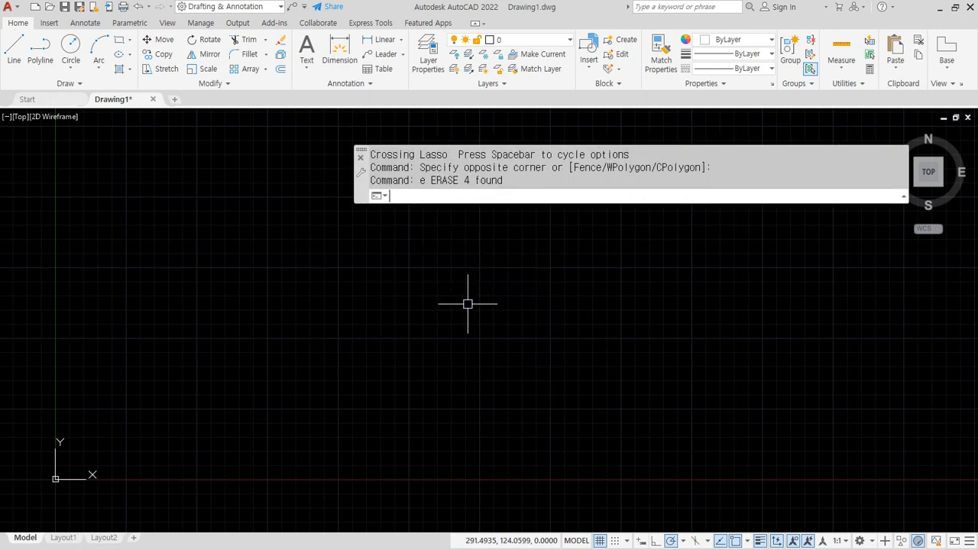
- Draw a horizontal and a vertical construction line crossing at one point with XLINE
{"action": "type", "text": "xl"}
{"action": "key", "text": "Return"}
{"action": "left_click", "coordinate": [375, 313]}
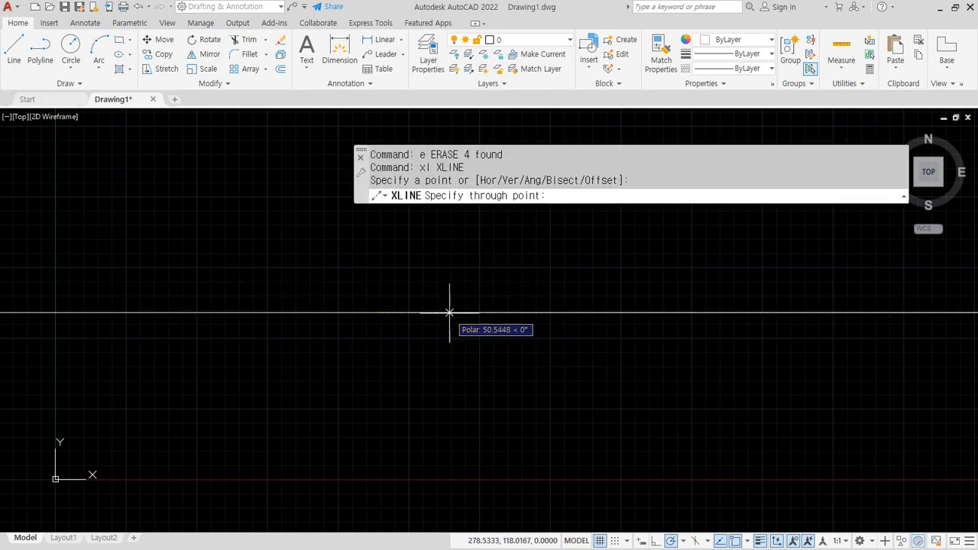
{"action": "left_click", "coordinate": [449, 312]}
{"action": "left_click", "coordinate": [377, 332]}
{"action": "key", "text": "Return"}
- Assign the two crossing construction lines to the cen layer
{"action": "left_click", "coordinate": [405, 329]}
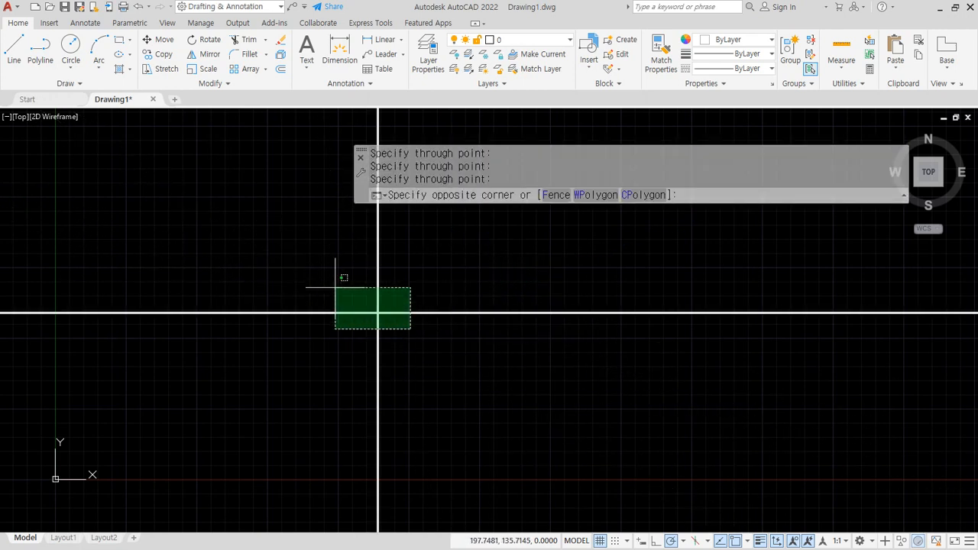
{"action": "left_click", "coordinate": [341, 221]}
{"action": "left_click", "coordinate": [557, 39]}
{"action": "left_click", "coordinate": [520, 71]}
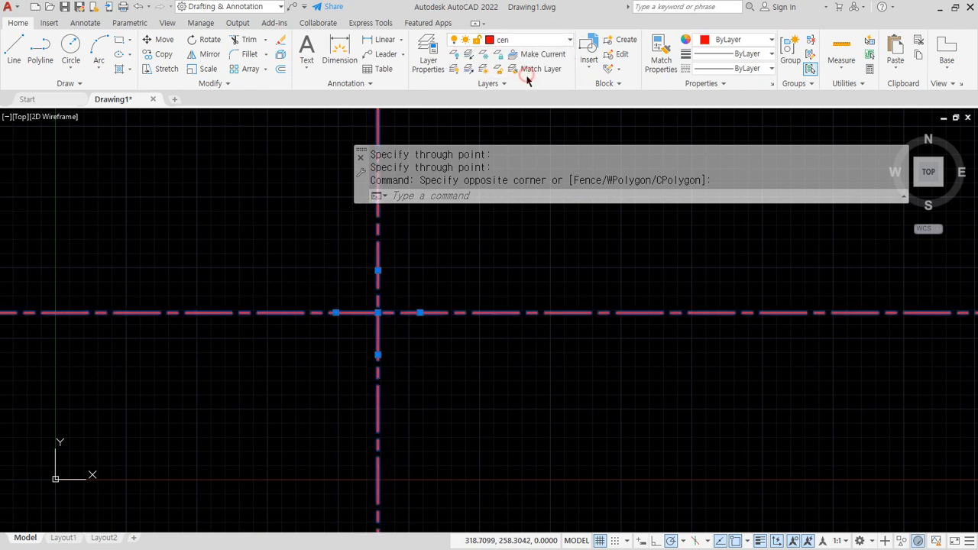
{"action": "key", "text": "Escape"}
{"action": "key", "text": "Escape"}
- Set the drawing's linetype scale factor to 0.3
{"action": "type", "text": "lts"}
{"action": "key", "text": "Return"}
{"action": "type", "text": "0.3"}
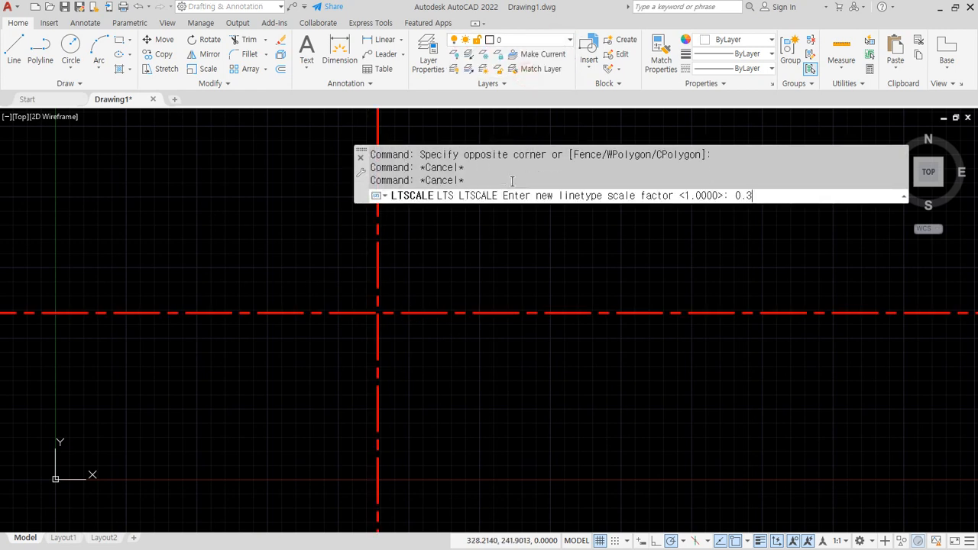
{"action": "key", "text": "Return"}
- Offset the vertical centreline by 20 to its left side
{"action": "scroll", "coordinate": [457, 221], "scroll_direction": "up", "scroll_amount": 1}
{"action": "type", "text": "o"}
{"action": "key", "text": "Return"}
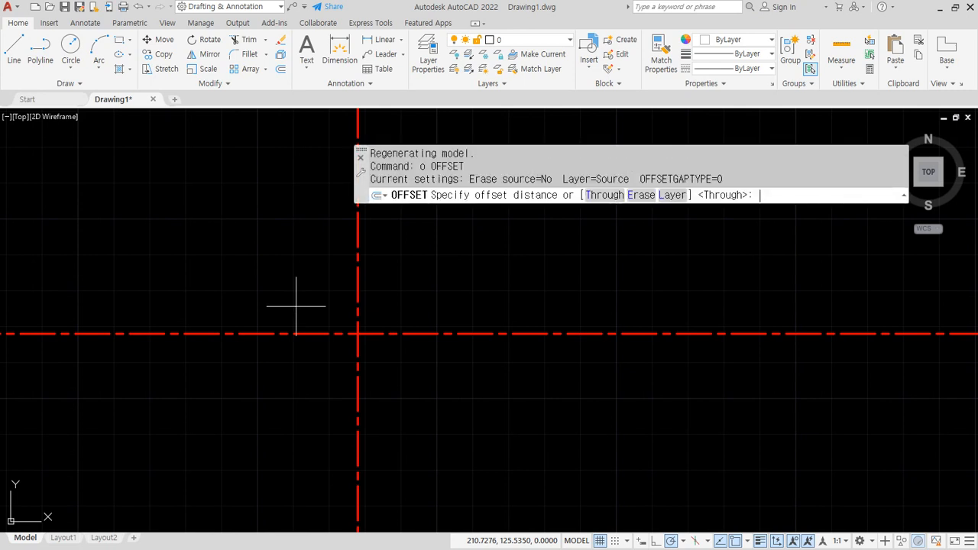
{"action": "type", "text": "20"}
{"action": "key", "text": "Return"}
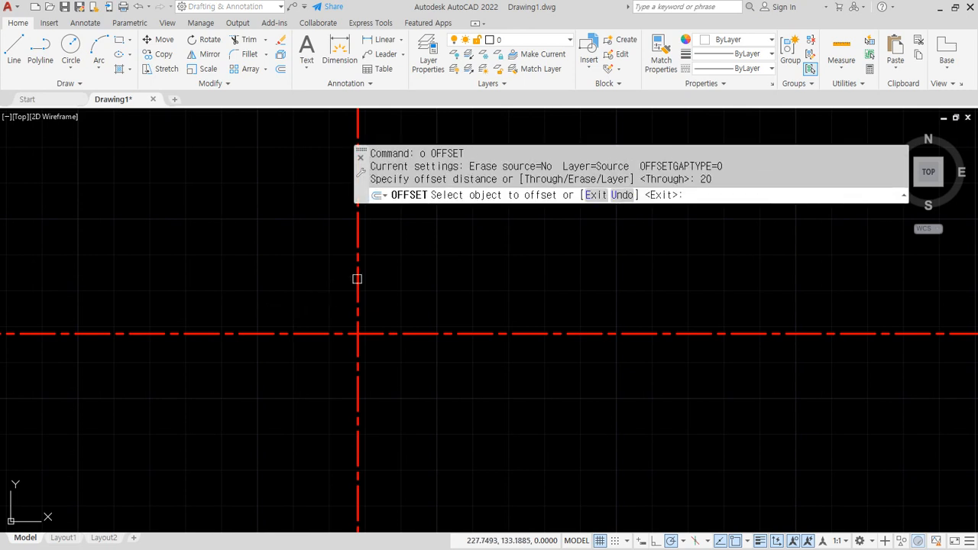
{"action": "left_click", "coordinate": [356, 277]}
{"action": "left_click", "coordinate": [293, 279]}
{"action": "key", "text": "Return"}
- Offset the leftmost vertical line by 150 to its right side
{"action": "key", "text": "Return"}
{"action": "type", "text": "15"}
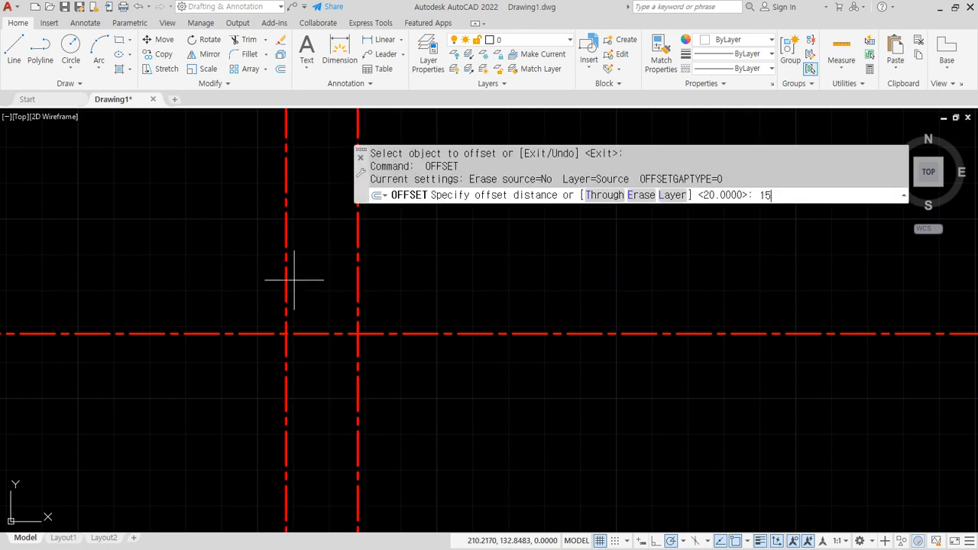
{"action": "type", "text": "0"}
{"action": "key", "text": "Return"}
{"action": "left_click", "coordinate": [286, 285]}
{"action": "left_click", "coordinate": [576, 289]}
{"action": "key", "text": "Return"}
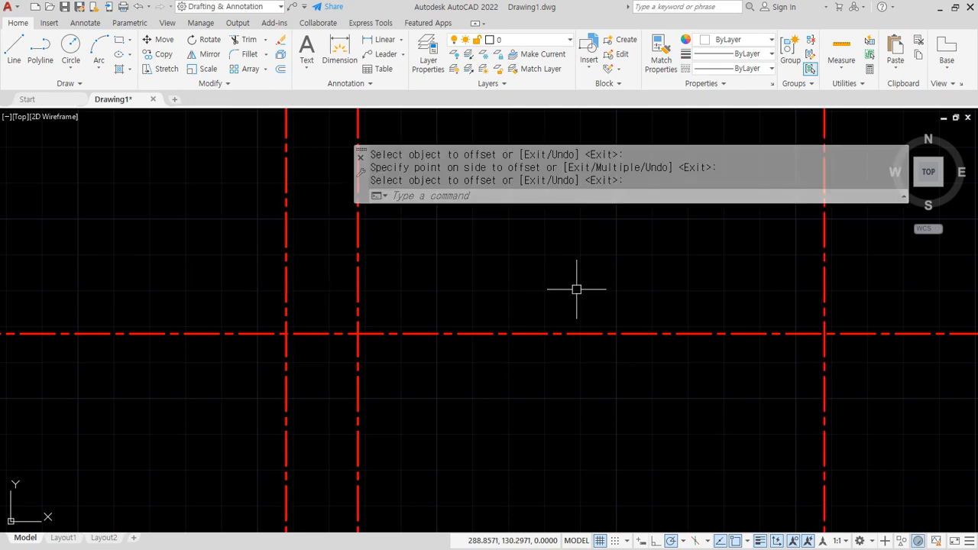
- Offset the horizontal centreline by 50 both above and below
{"action": "key", "text": "Return"}
{"action": "type", "text": "50"}
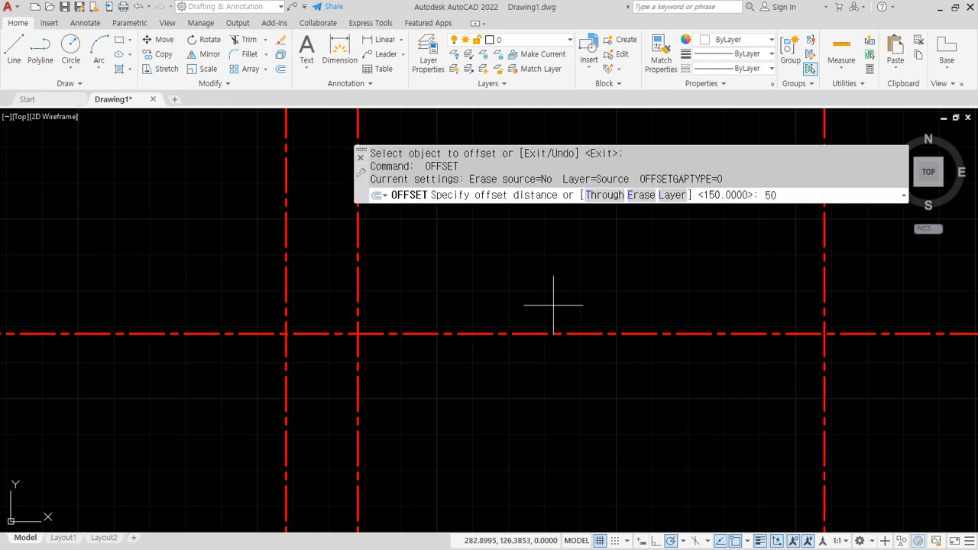
{"action": "key", "text": "Return"}
{"action": "left_click", "coordinate": [520, 333]}
{"action": "left_click", "coordinate": [525, 321]}
{"action": "left_click", "coordinate": [520, 347]}
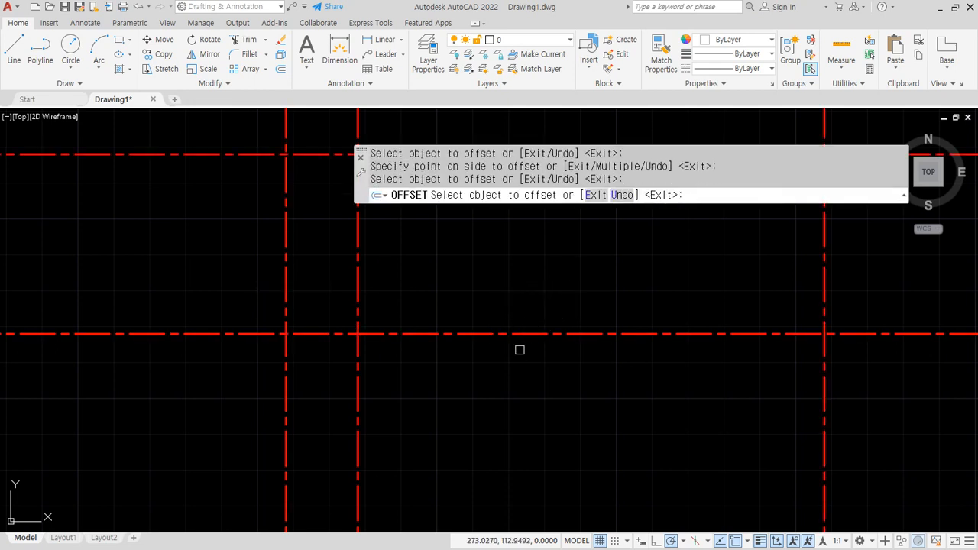
{"action": "left_click", "coordinate": [520, 334]}
{"action": "left_click", "coordinate": [514, 359]}
{"action": "scroll", "coordinate": [509, 367], "scroll_direction": "down", "scroll_amount": 2}
{"action": "key", "text": "Return"}
- Move the four outer boundary lines from the centreline layer to layer 0
{"action": "left_click_drag", "start_coordinate": [409, 284], "coordinate": [349, 218]}
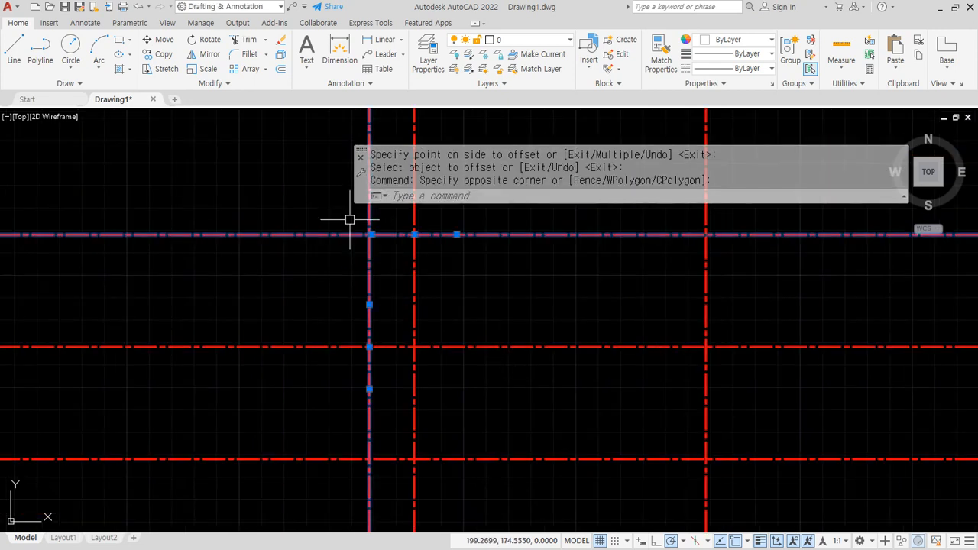
{"action": "left_click_drag", "start_coordinate": [746, 469], "coordinate": [661, 410]}
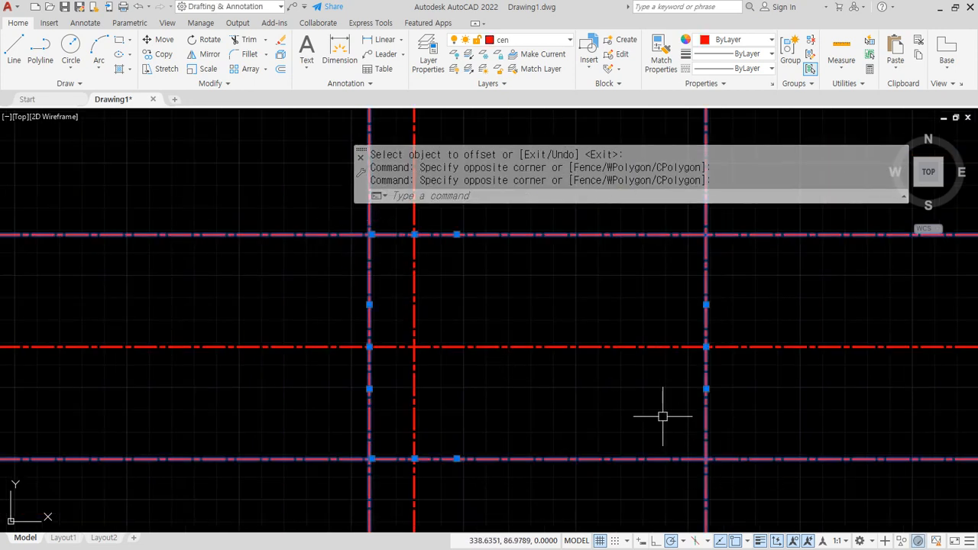
{"action": "left_click", "coordinate": [526, 42]}
{"action": "left_click", "coordinate": [517, 56]}
{"action": "key", "text": "Escape"}
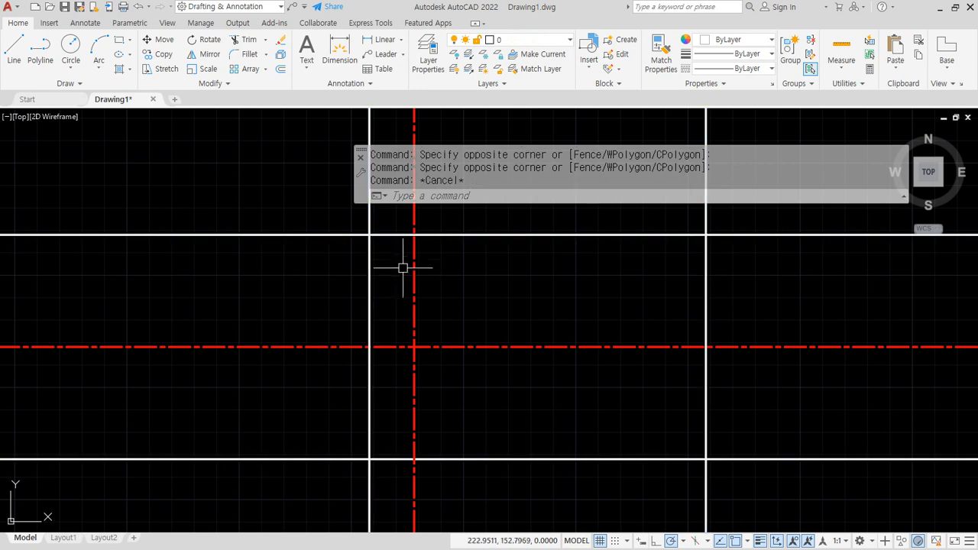
- Fillet the upper-left and lower-left corners of the outline to sharp corners with radius 0
{"action": "type", "text": "f"}
{"action": "key", "text": "Return"}
{"action": "left_click", "coordinate": [388, 233]}
{"action": "left_click", "coordinate": [371, 336]}
{"action": "key", "text": "Return"}
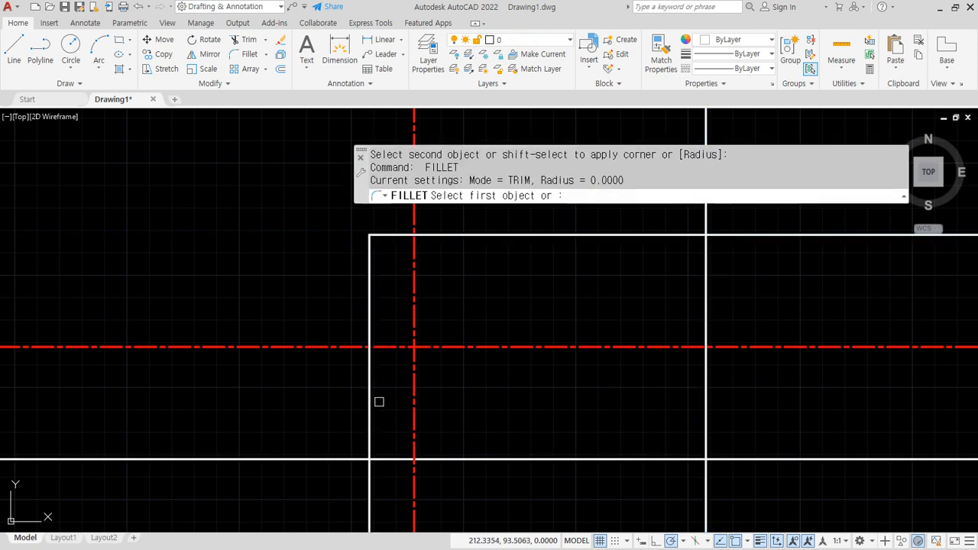
{"action": "left_click", "coordinate": [373, 446]}
{"action": "left_click", "coordinate": [386, 460]}
- Fillet the lower-right and upper-right corners with radius 0 to close the rectangle
{"action": "key", "text": "Return"}
{"action": "left_click", "coordinate": [641, 458]}
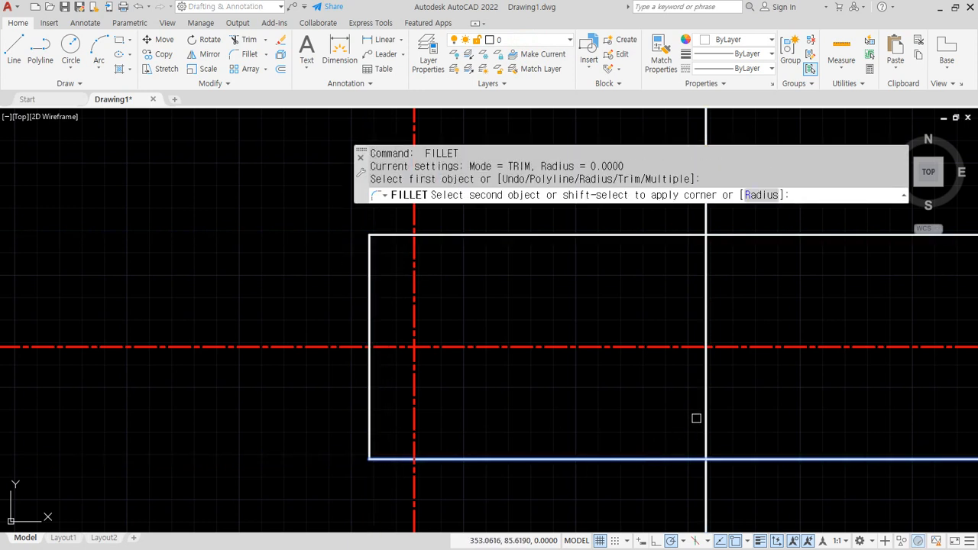
{"action": "left_click", "coordinate": [705, 405]}
{"action": "key", "text": "Return"}
{"action": "left_click", "coordinate": [695, 248]}
{"action": "left_click", "coordinate": [690, 234]}
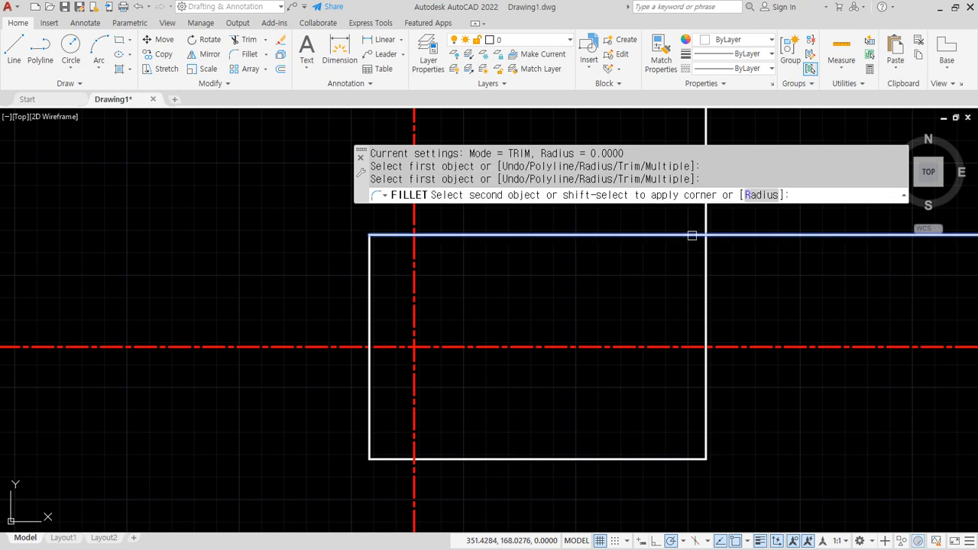
{"action": "left_click", "coordinate": [706, 260]}
- Offset the vertical centreline by 10 to its right side
{"action": "type", "text": "o"}
{"action": "key", "text": "Return"}
{"action": "type", "text": "10"}
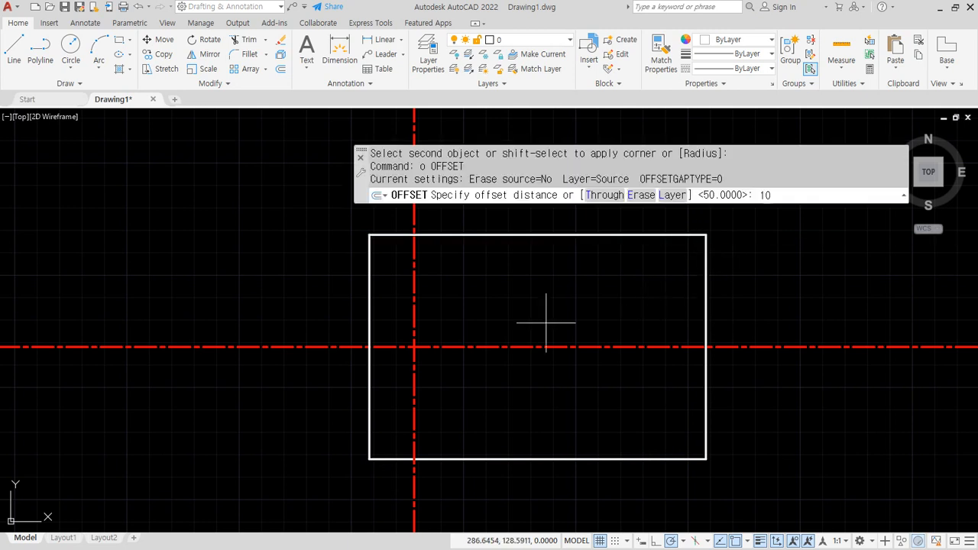
{"action": "key", "text": "Return"}
{"action": "left_click", "coordinate": [414, 303]}
{"action": "left_click", "coordinate": [490, 303]}
{"action": "key", "text": "Return"}
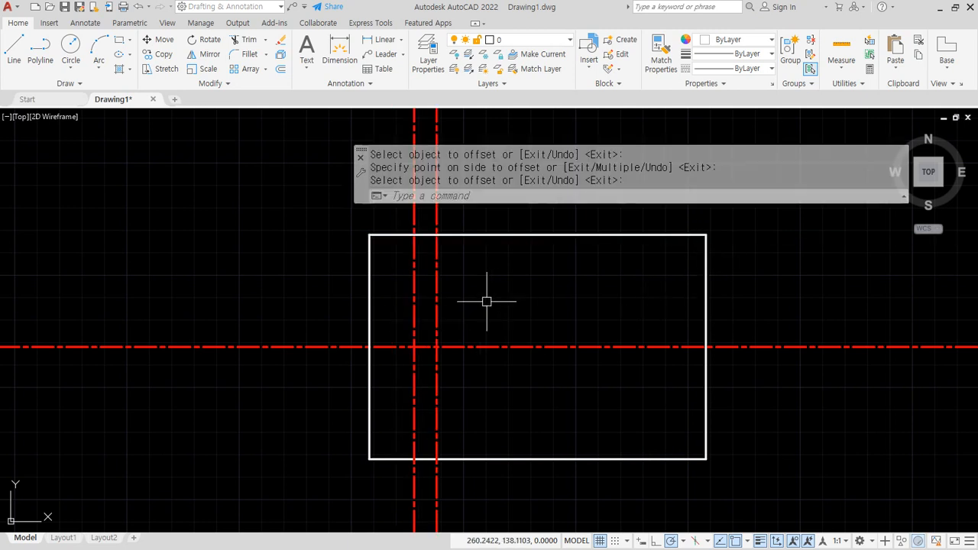
- Match the new offset vertical line's properties to the rectangle's top edge
{"action": "type", "text": "ma"}
{"action": "key", "text": "Return"}
{"action": "left_click", "coordinate": [473, 237]}
{"action": "left_click", "coordinate": [441, 263]}
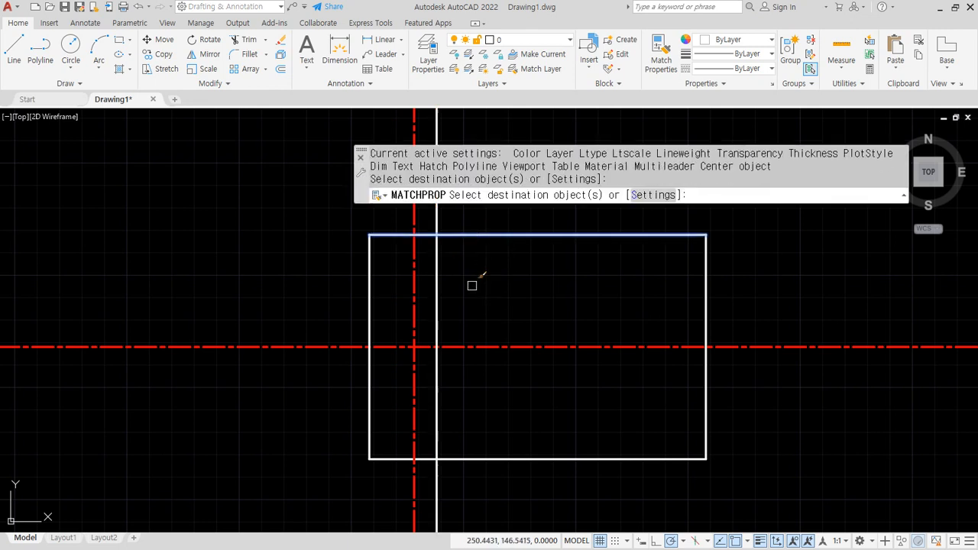
{"action": "key", "text": "Return"}
{"action": "key", "text": "Escape"}
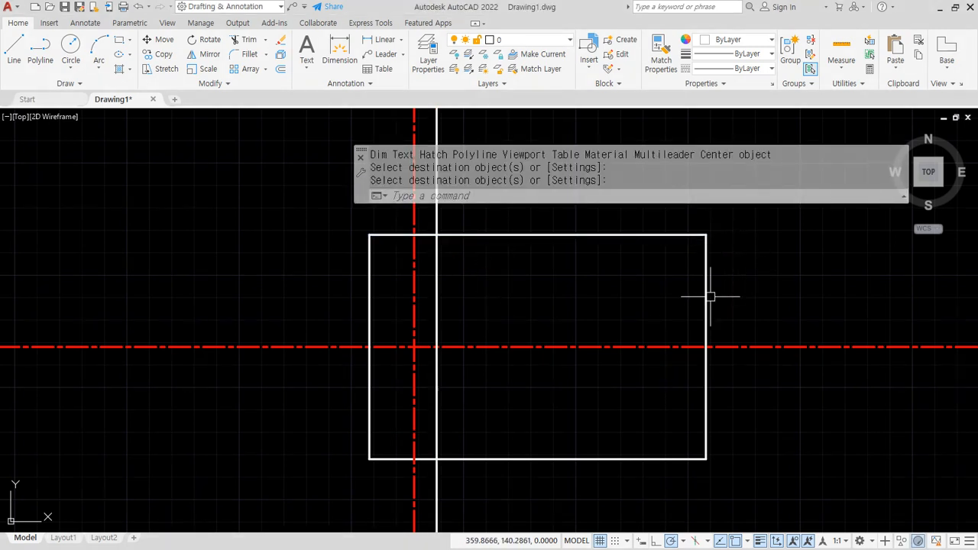
- Offset the rectangle's top and bottom edges inward by 18
{"action": "type", "text": "o"}
{"action": "key", "text": "Return"}
{"action": "type", "text": "18"}
{"action": "key", "text": "Return"}
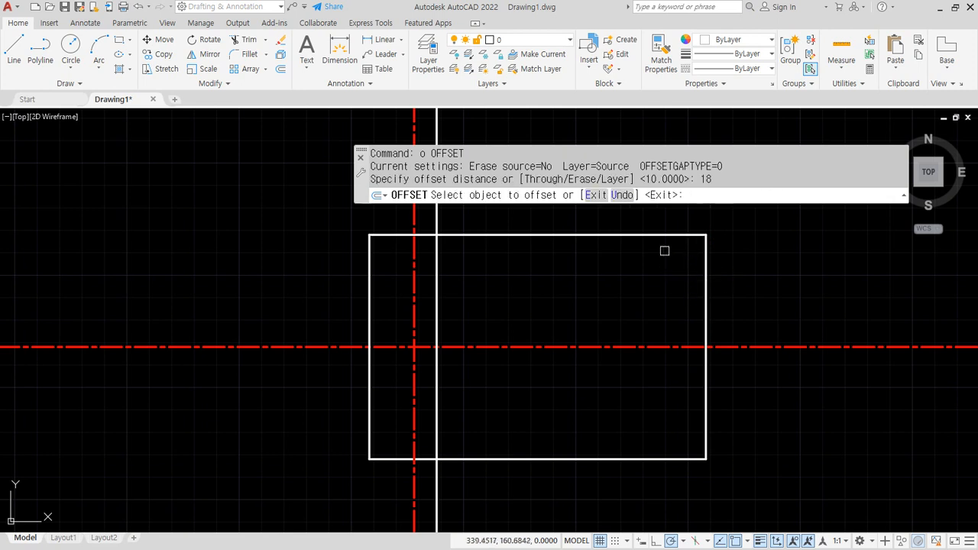
{"action": "left_click", "coordinate": [655, 232]}
{"action": "left_click", "coordinate": [654, 302]}
{"action": "left_click", "coordinate": [647, 452]}
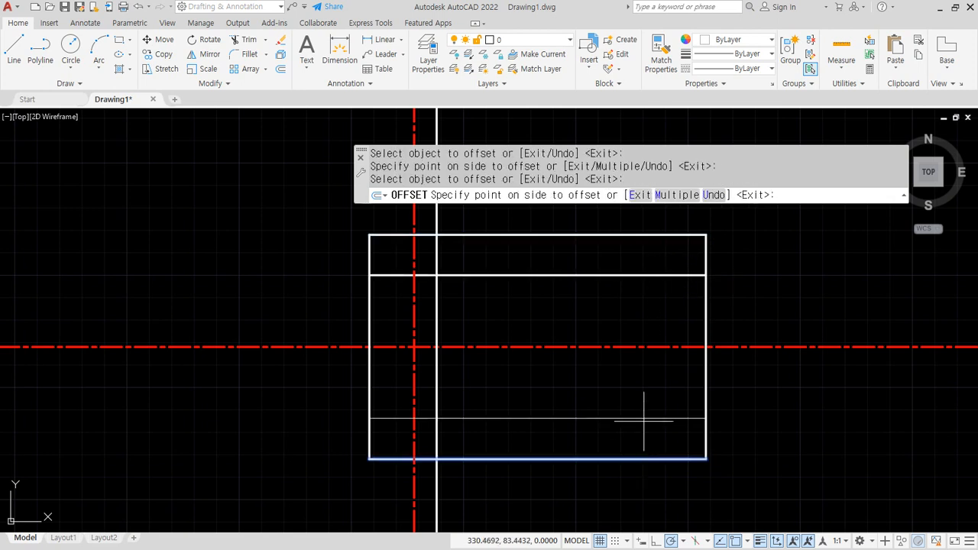
{"action": "left_click", "coordinate": [711, 380]}
{"action": "key", "text": "Escape"}
- Trim away the middle of the rectangle's right edge between the two inner horizontal lines
{"action": "type", "text": "tr"}
{"action": "key", "text": "Return"}
{"action": "mouse_move", "coordinate": [712, 380]}
{"action": "left_mouse_down"}
{"action": "mouse_move", "coordinate": [720, 378]}
{"action": "mouse_move", "coordinate": [677, 316]}
{"action": "mouse_move", "coordinate": [659, 329]}
{"action": "left_mouse_up"}
{"action": "key", "text": "Return"}
- Select the two inner horizontal lines offset from the rectangle's top and bottom edges
{"action": "left_click", "coordinate": [643, 274]}
{"action": "left_click", "coordinate": [626, 419]}
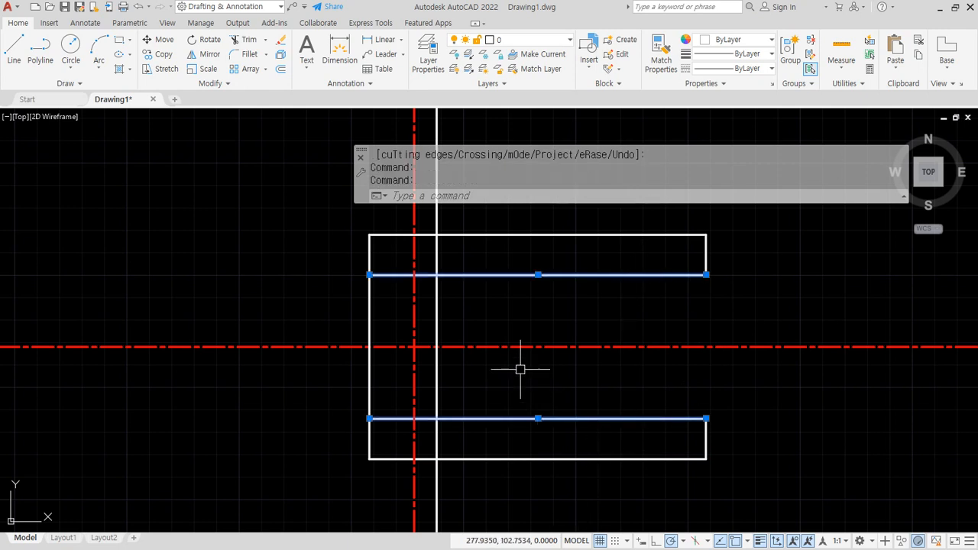
{"action": "left_click_drag", "start_coordinate": [680, 279], "coordinate": [441, 359]}
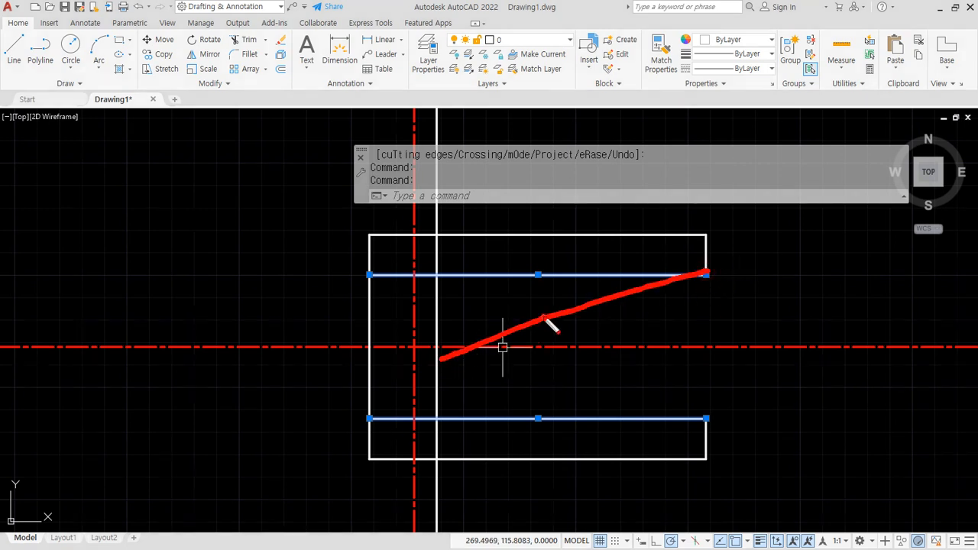
{"action": "left_click_drag", "start_coordinate": [608, 273], "coordinate": [596, 295]}
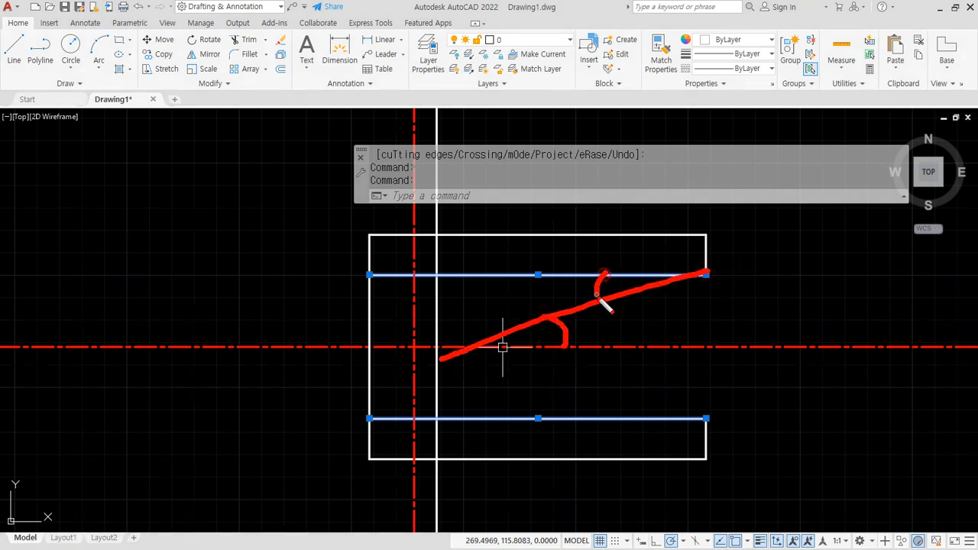
{"action": "left_click_drag", "start_coordinate": [514, 283], "coordinate": [520, 284]}
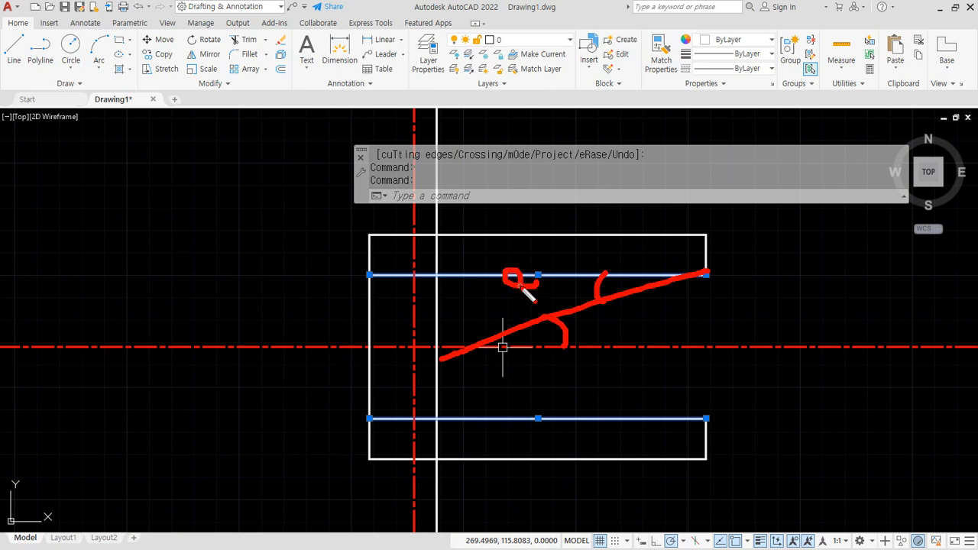
{"action": "left_click_drag", "start_coordinate": [524, 326], "coordinate": [498, 347]}
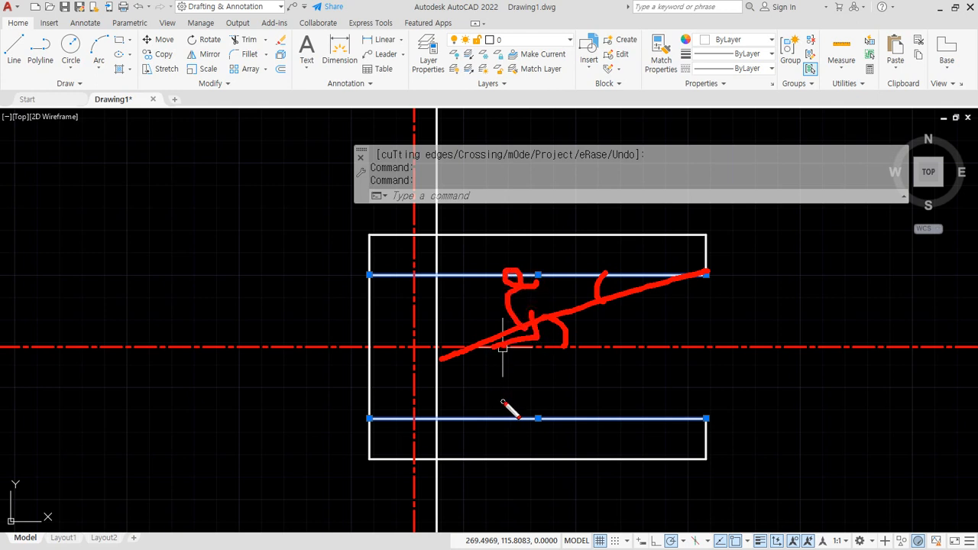
{"action": "key", "text": "Escape"}
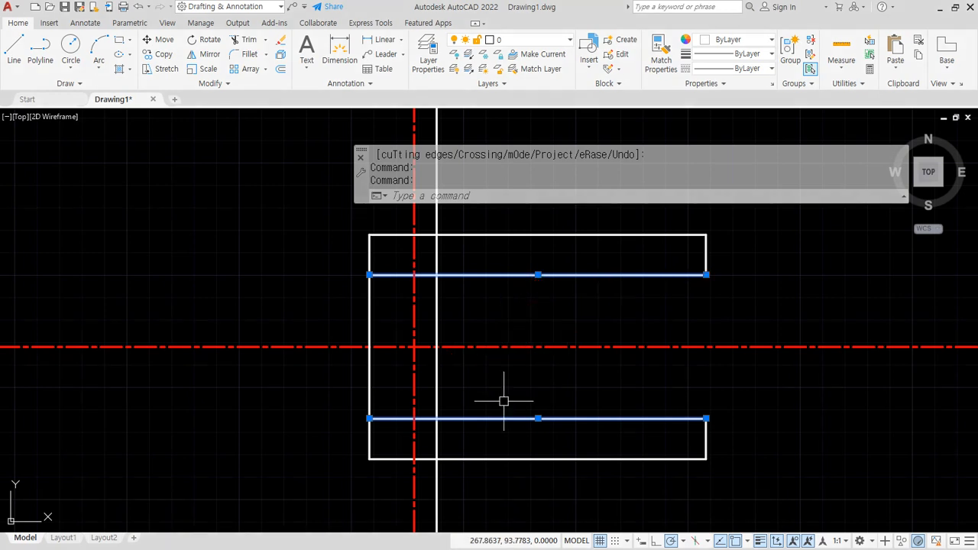
{"action": "type", "text": "ro"}
{"action": "key", "text": "Return"}
{"action": "key", "text": "Escape"}
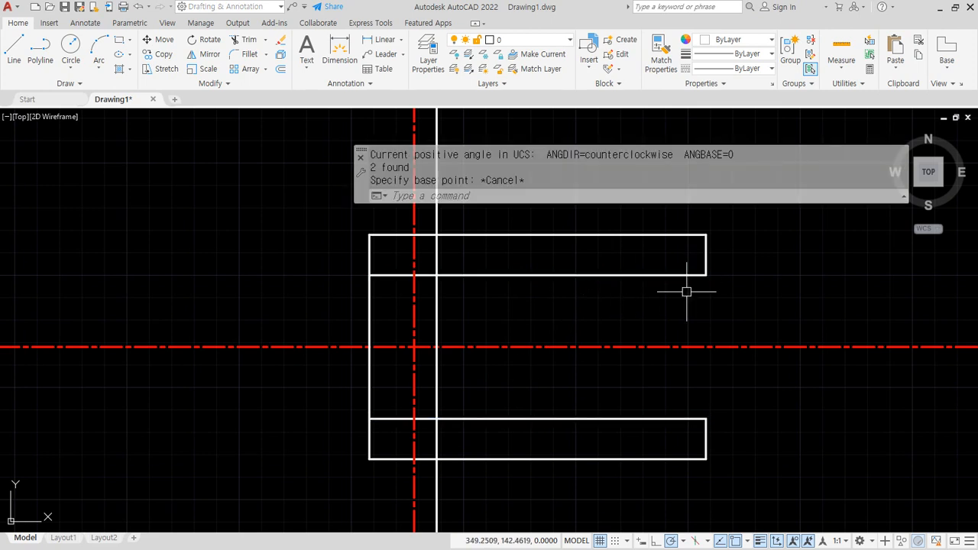
{"action": "key", "text": "Escape"}
{"action": "key", "text": "Escape"}
- Rotate the upper inner horizontal line by 10 degrees about its right endpoint
{"action": "type", "text": "ro"}
{"action": "key", "text": "Return"}
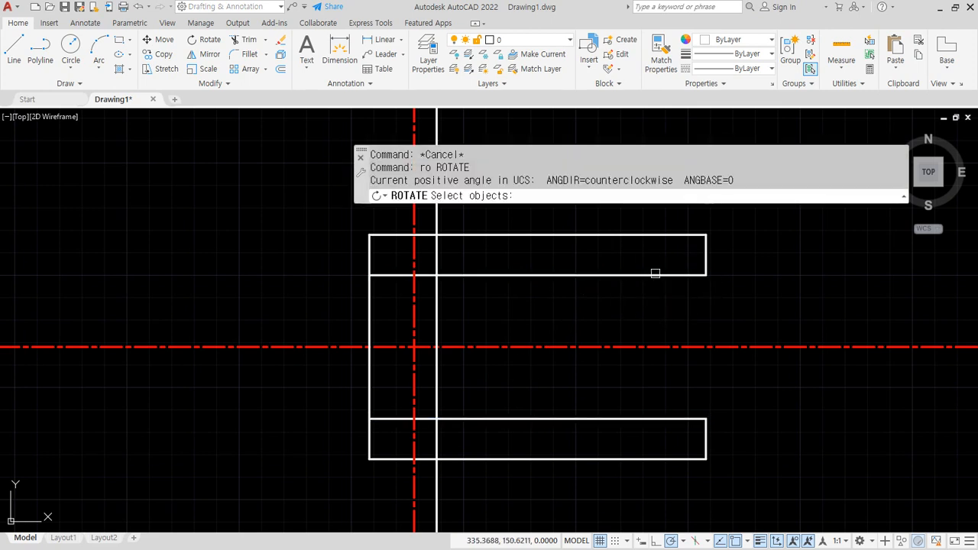
{"action": "left_click", "coordinate": [658, 275]}
{"action": "key", "text": "Return"}
{"action": "left_click", "coordinate": [705, 275]}
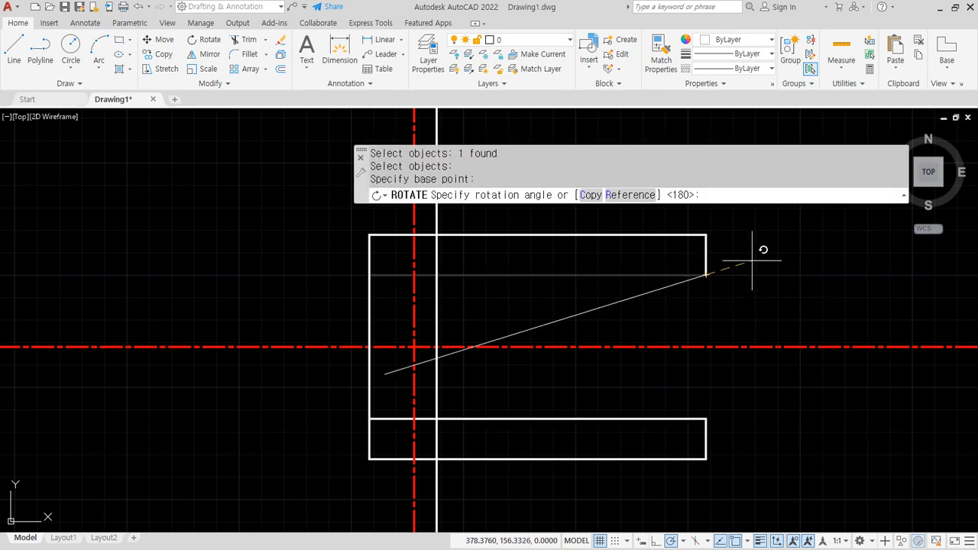
{"action": "type", "text": "10"}
{"action": "key", "text": "Return"}
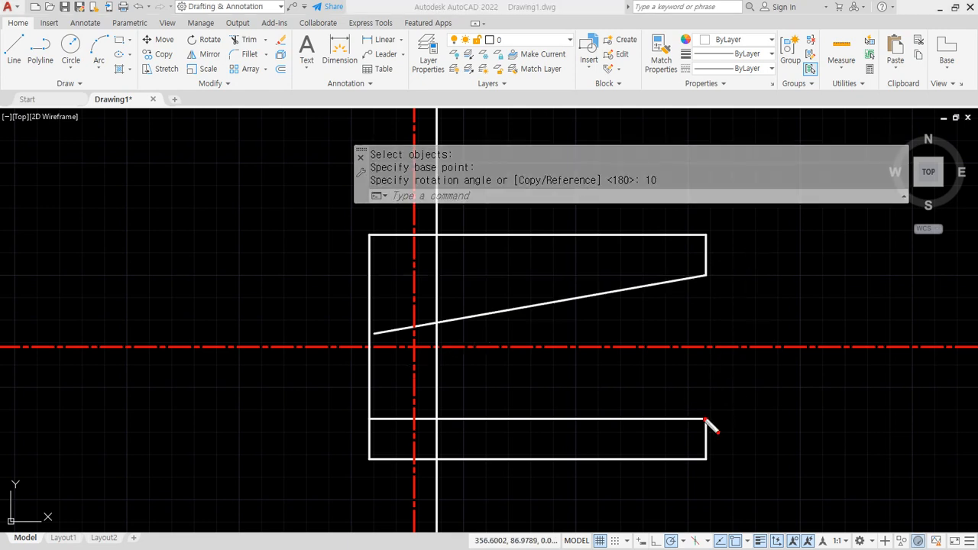
{"action": "left_click_drag", "start_coordinate": [701, 416], "coordinate": [511, 373]}
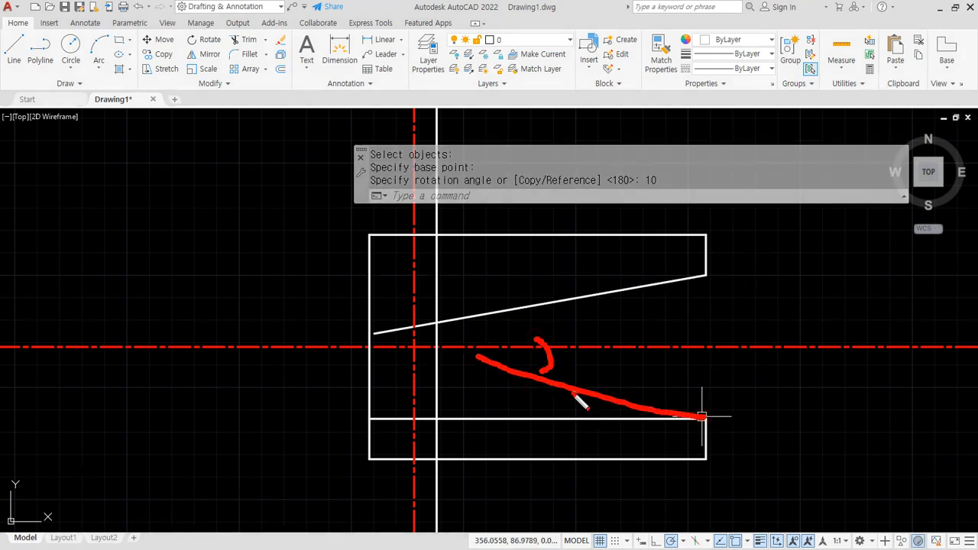
{"action": "mouse_move", "coordinate": [608, 356]}
{"action": "left_mouse_down"}
{"action": "mouse_move", "coordinate": [612, 448]}
{"action": "mouse_move", "coordinate": [651, 477]}
{"action": "left_mouse_up"}
{"action": "left_click_drag", "start_coordinate": [557, 463], "coordinate": [570, 339]}
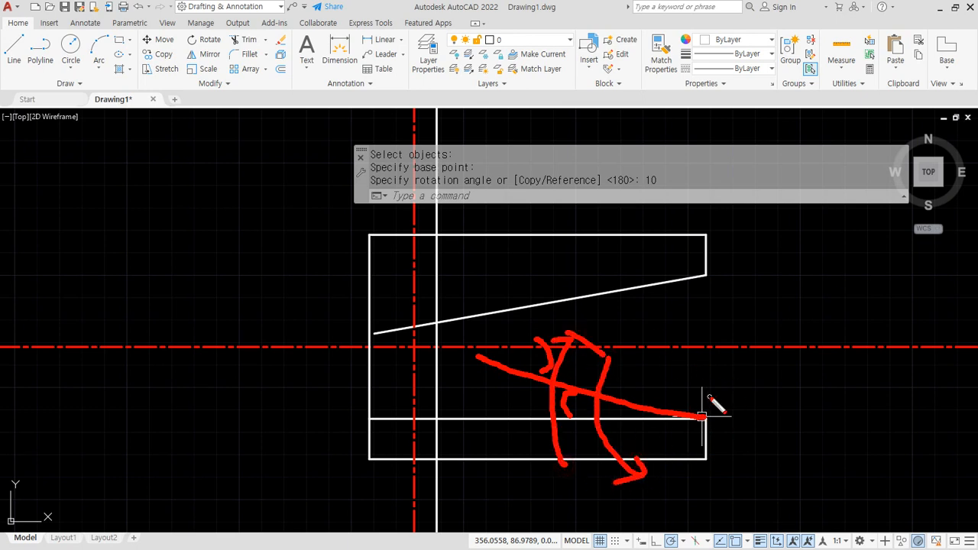
{"action": "key", "text": "Escape"}
- Rotate the lower inner horizontal line by -10 degrees about its right endpoint
{"action": "type", "text": "ro"}
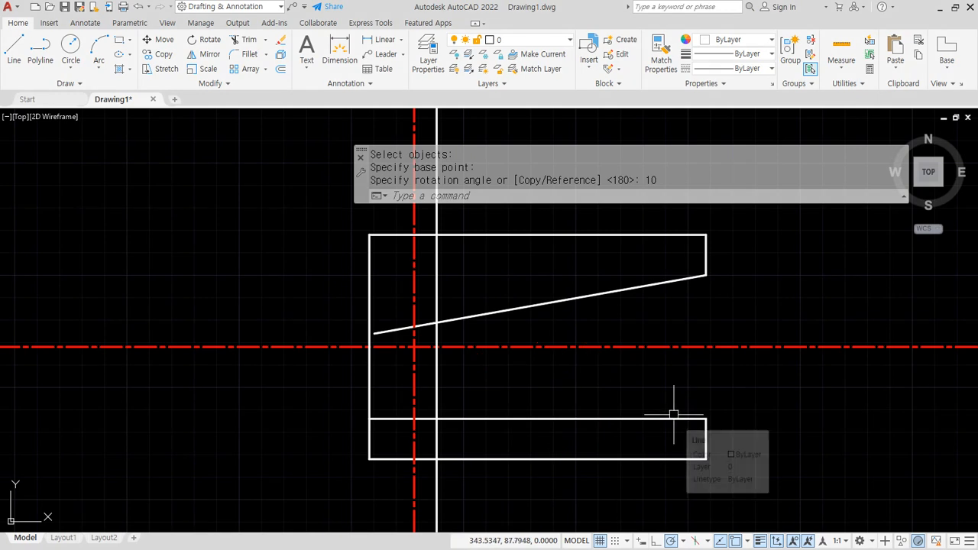
{"action": "key", "text": "Return"}
{"action": "left_click", "coordinate": [671, 418]}
{"action": "key", "text": "Return"}
{"action": "left_click", "coordinate": [704, 417]}
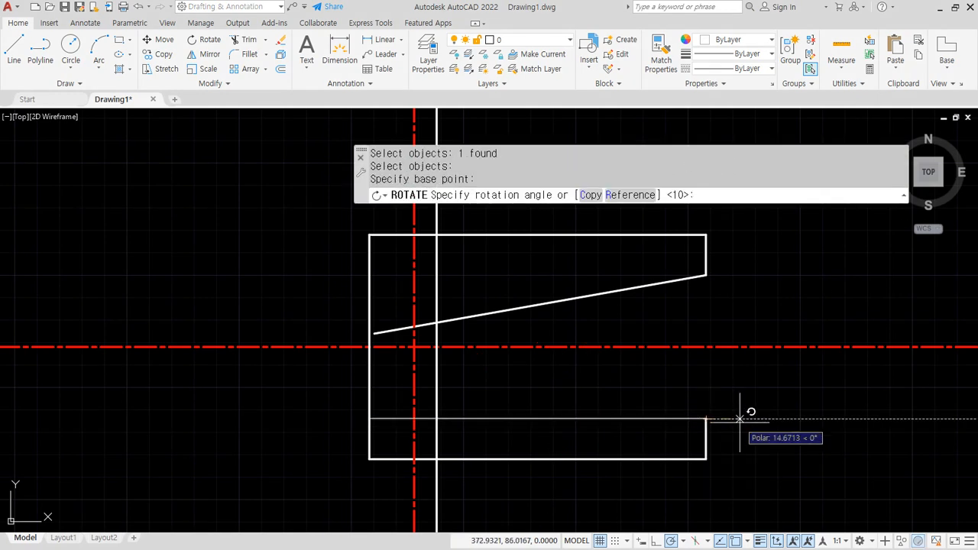
{"action": "type", "text": "-10"}
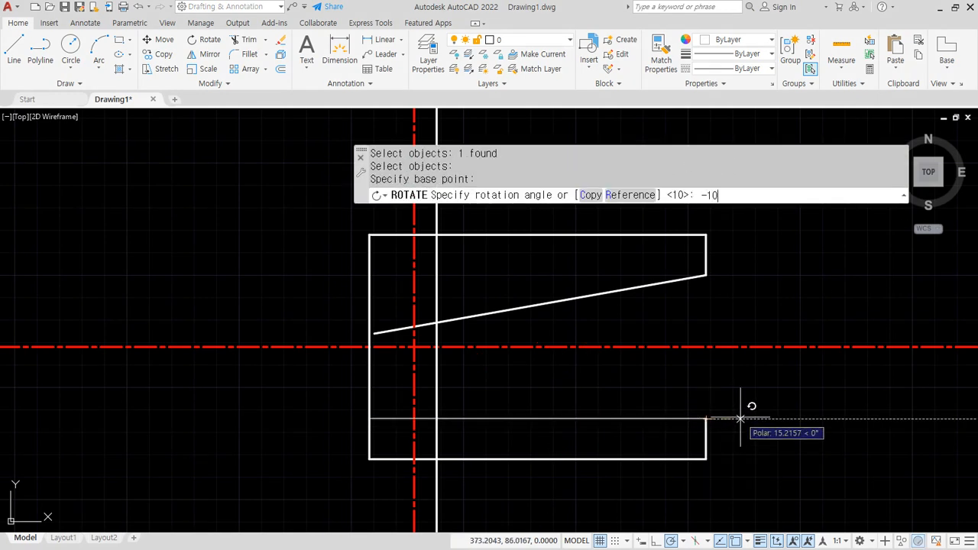
{"action": "key", "text": "Return"}
- Fillet both sloped lines with the inner vertical line at radius 0 to close the tapered notch
{"action": "type", "text": "f"}
{"action": "key", "text": "Return"}
{"action": "left_click", "coordinate": [471, 375]}
{"action": "left_click", "coordinate": [436, 333]}
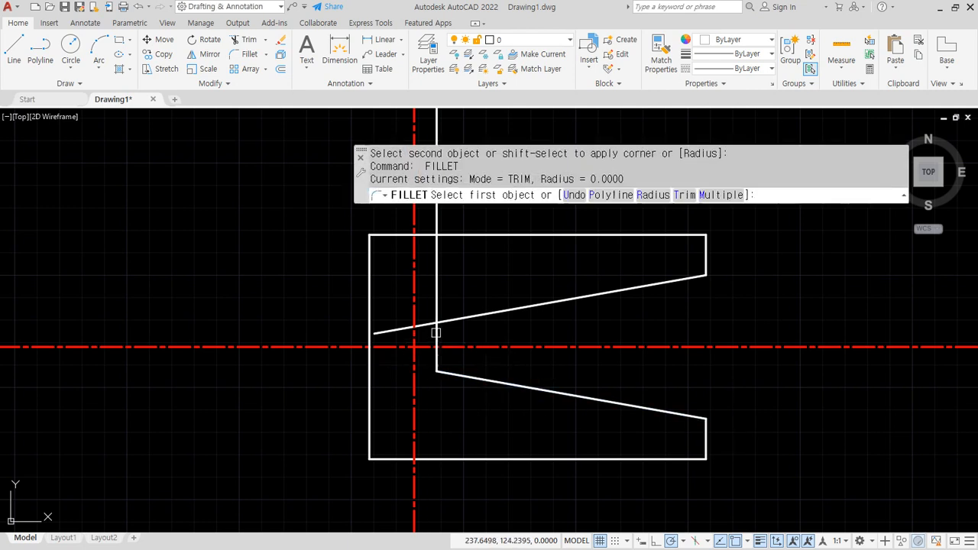
{"action": "left_click", "coordinate": [435, 333]}
{"action": "left_click", "coordinate": [448, 321]}
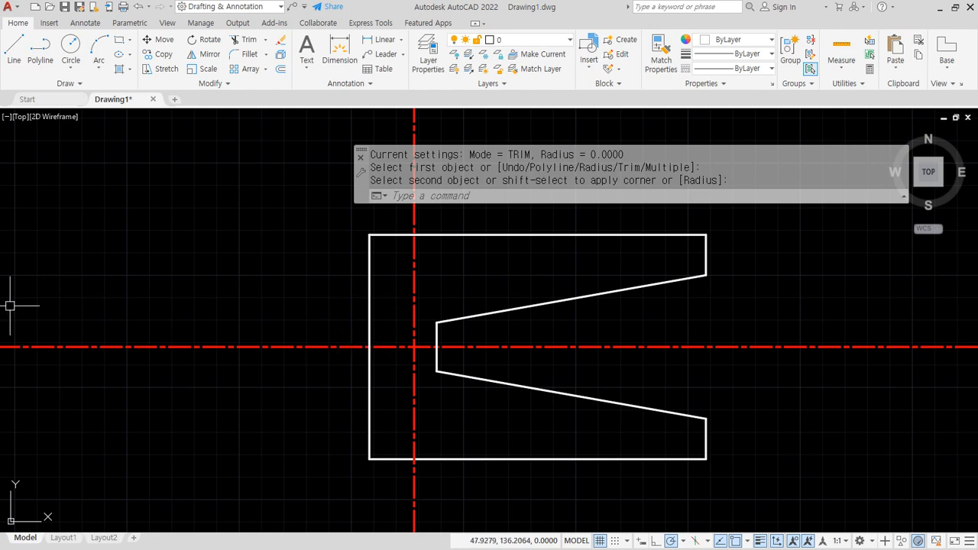
- Move the browser window with the reference drawings clear of the drawing area and erase the entire plate with its centre lines
{"action": "key", "text": "alt+Tab"}
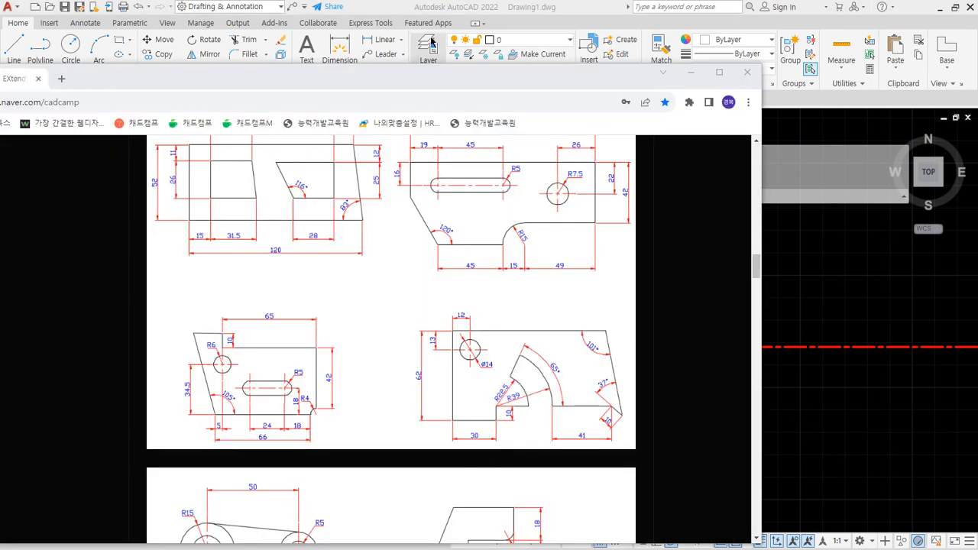
{"action": "left_click_drag", "start_coordinate": [407, 76], "coordinate": [0, 52]}
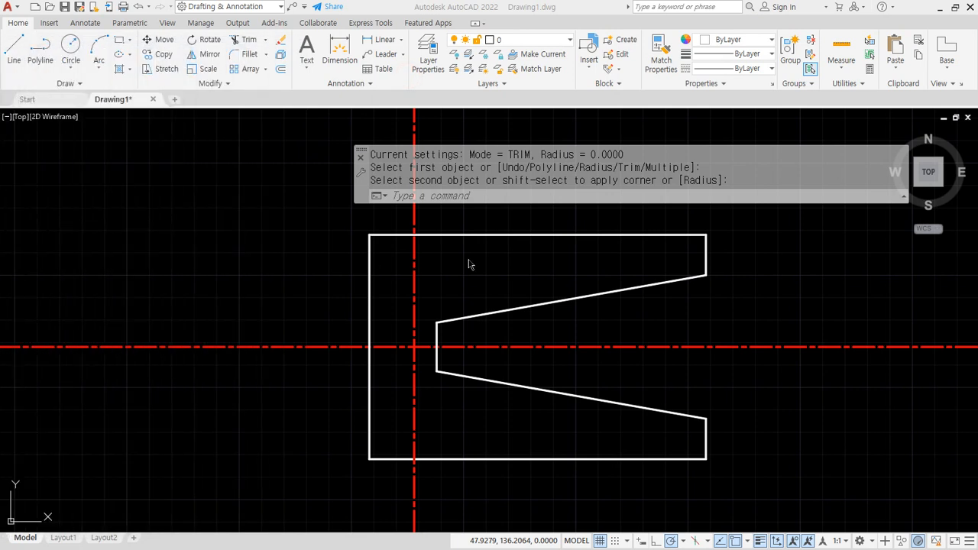
{"action": "left_click", "coordinate": [782, 491]}
{"action": "left_click", "coordinate": [249, 197]}
{"action": "type", "text": "e"}
{"action": "key", "text": "Return"}
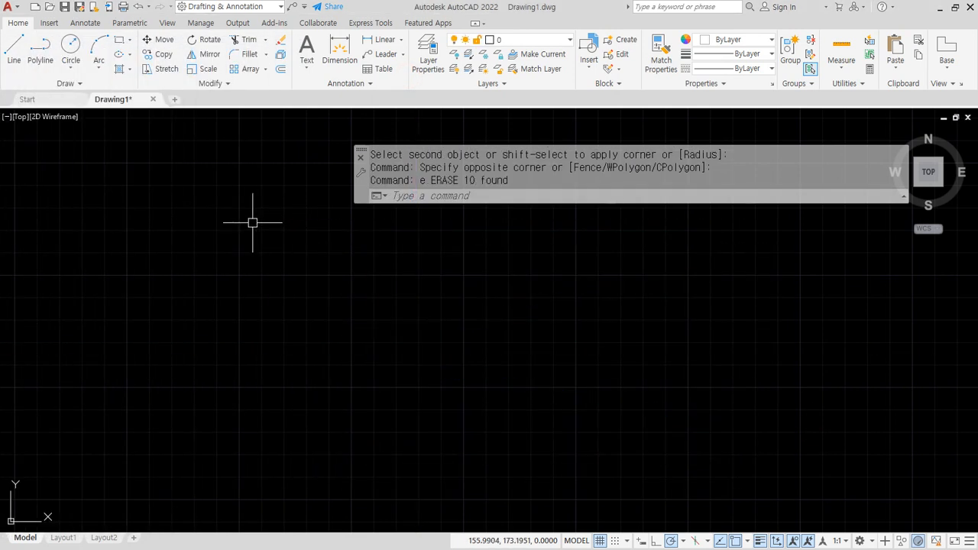
- Draw one horizontal and one vertical construction line through a common point
{"action": "type", "text": "xl"}
{"action": "key", "text": "Return"}
{"action": "left_click", "coordinate": [313, 239]}
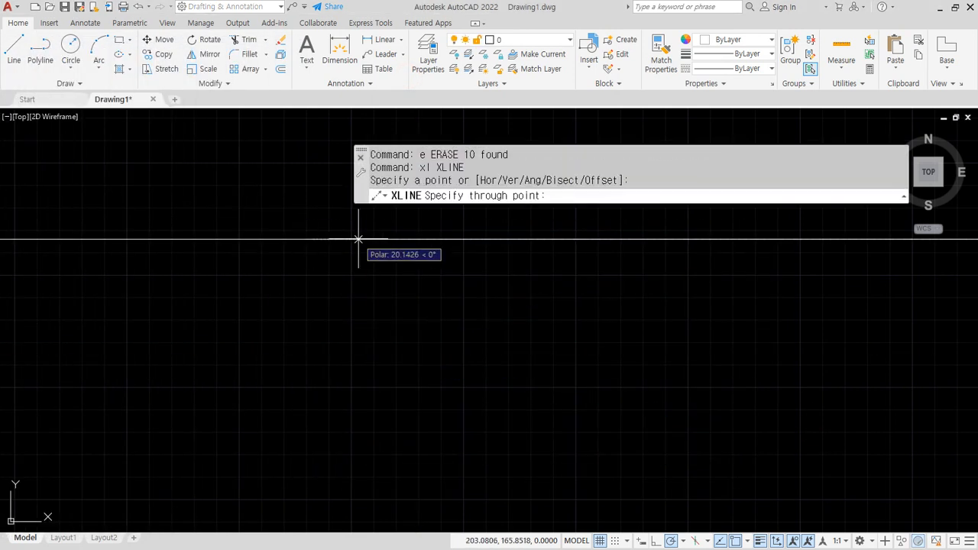
{"action": "left_click", "coordinate": [358, 239]}
{"action": "left_click", "coordinate": [313, 282]}
{"action": "key", "text": "Return"}
- Fillet the two construction lines at radius 0 into the new shape's upper-left corner
{"action": "type", "text": "f"}
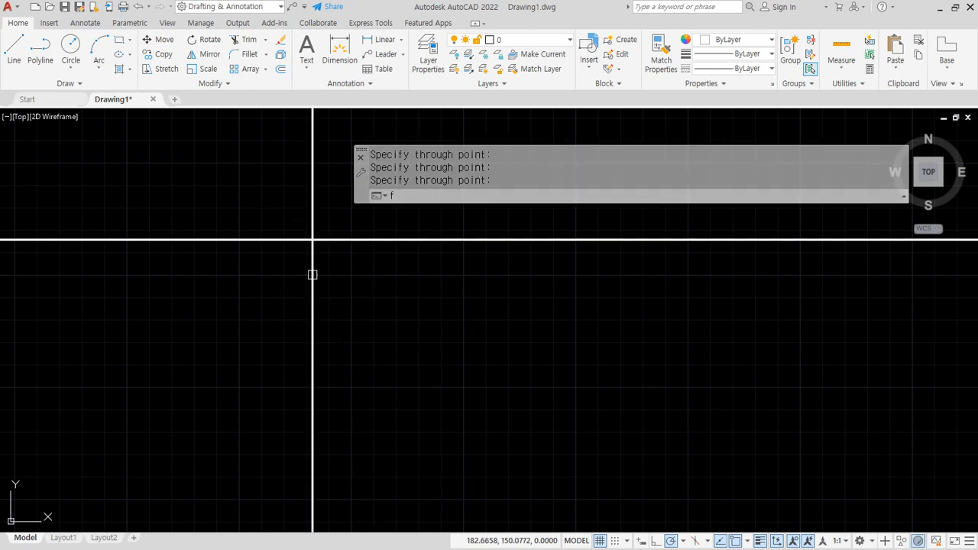
{"action": "key", "text": "Return"}
{"action": "left_click", "coordinate": [312, 274]}
{"action": "left_click", "coordinate": [326, 239]}
- Offset the top horizontal line downward by 62
{"action": "type", "text": "o"}
{"action": "key", "text": "Return"}
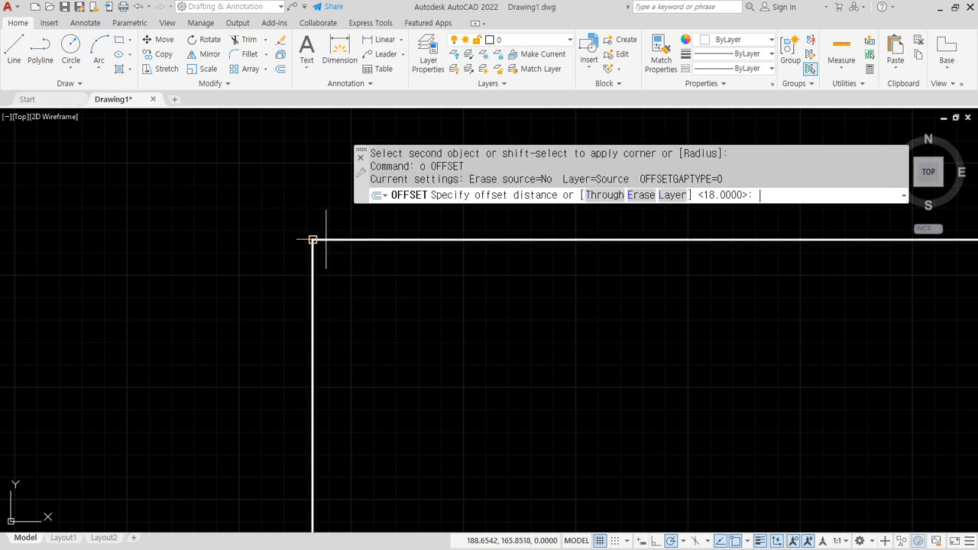
{"action": "type", "text": "62"}
{"action": "key", "text": "Return"}
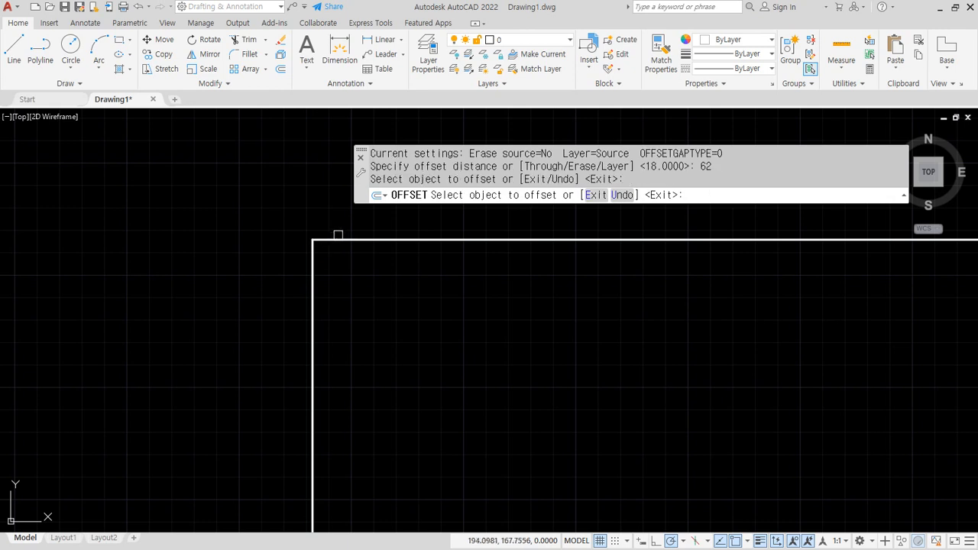
{"action": "left_click", "coordinate": [338, 238]}
{"action": "left_click", "coordinate": [379, 357]}
{"action": "key", "text": "Return"}
{"action": "key", "text": "Return"}
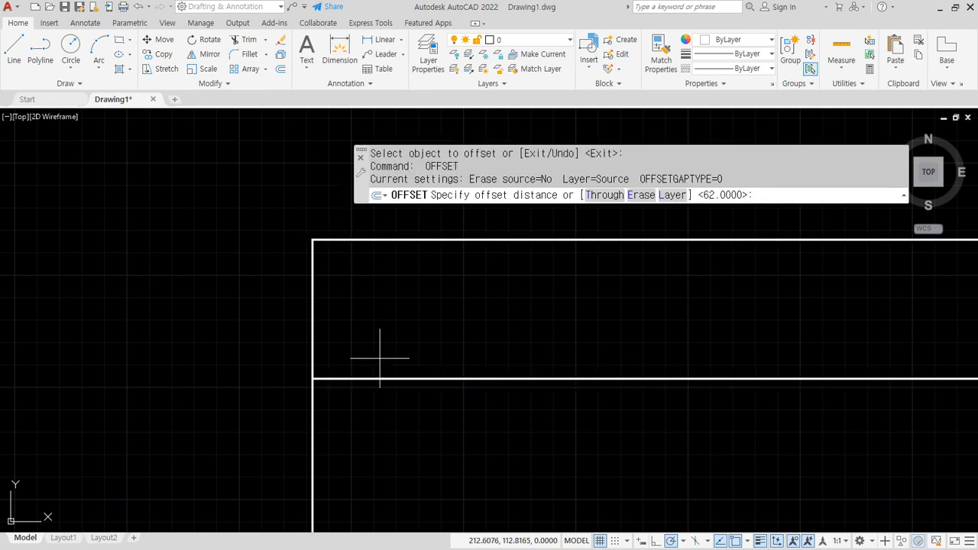
{"action": "key", "text": "Escape"}
- Trim the part of the left vertical line that extends below the lower horizontal line
{"action": "type", "text": "tr"}
{"action": "key", "text": "Return"}
{"action": "left_click_drag", "start_coordinate": [360, 436], "coordinate": [208, 405]}
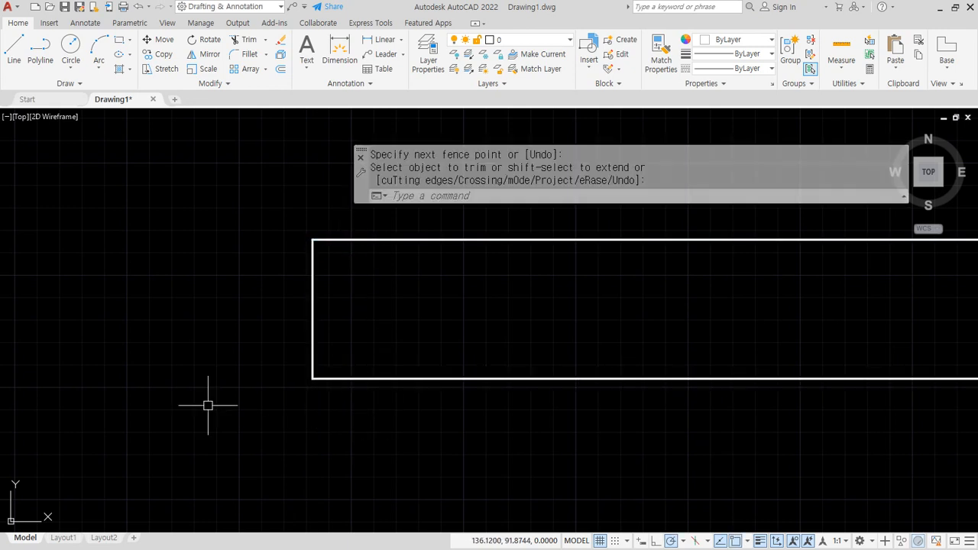
{"action": "key", "text": "Return"}
- Offset the left vertical edge to the right by 30
{"action": "type", "text": "o"}
{"action": "key", "text": "Return"}
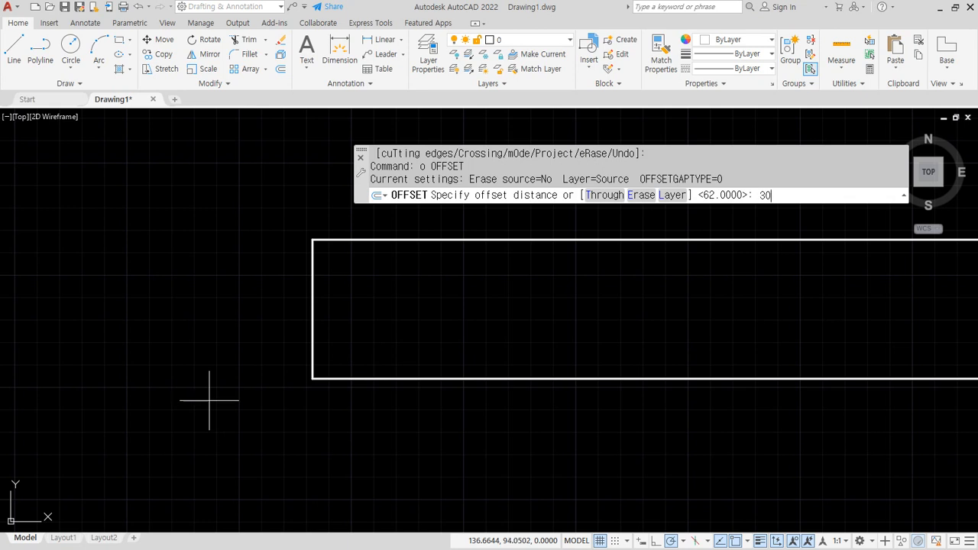
{"action": "type", "text": "30"}
{"action": "key", "text": "Return"}
{"action": "left_click", "coordinate": [311, 353]}
{"action": "left_click", "coordinate": [340, 338]}
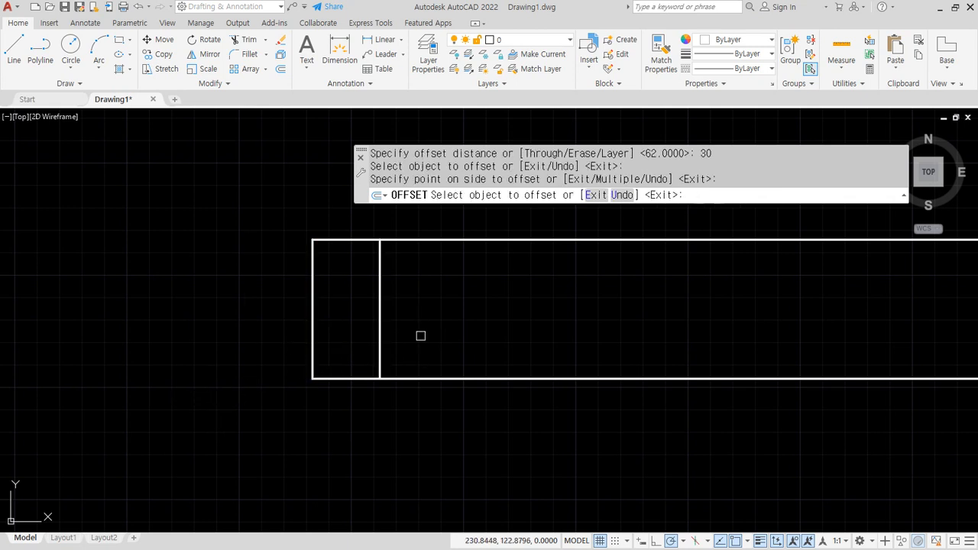
{"action": "key", "text": "Return"}
- Offset the inner vertical line to the right by 39
{"action": "key", "text": "Return"}
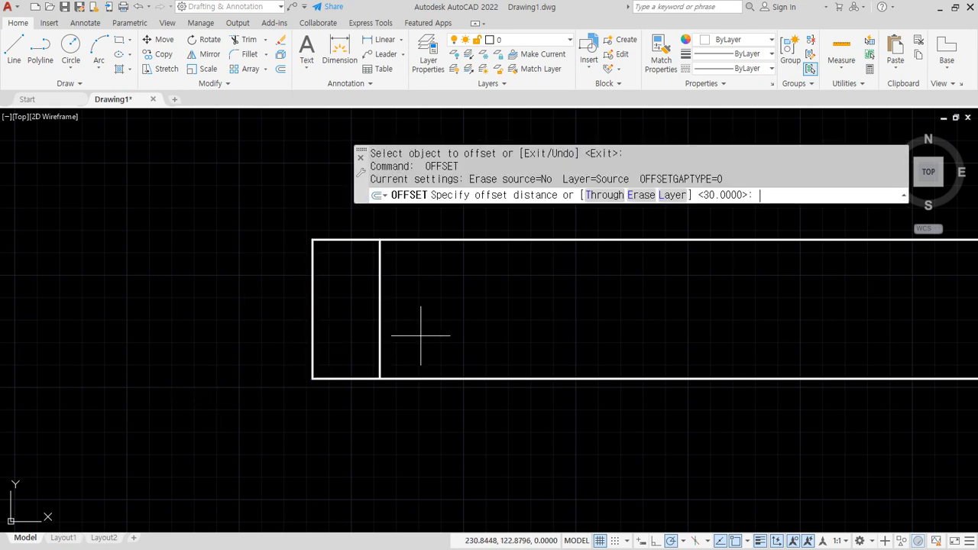
{"action": "type", "text": "39"}
{"action": "key", "text": "Return"}
{"action": "left_click", "coordinate": [381, 356]}
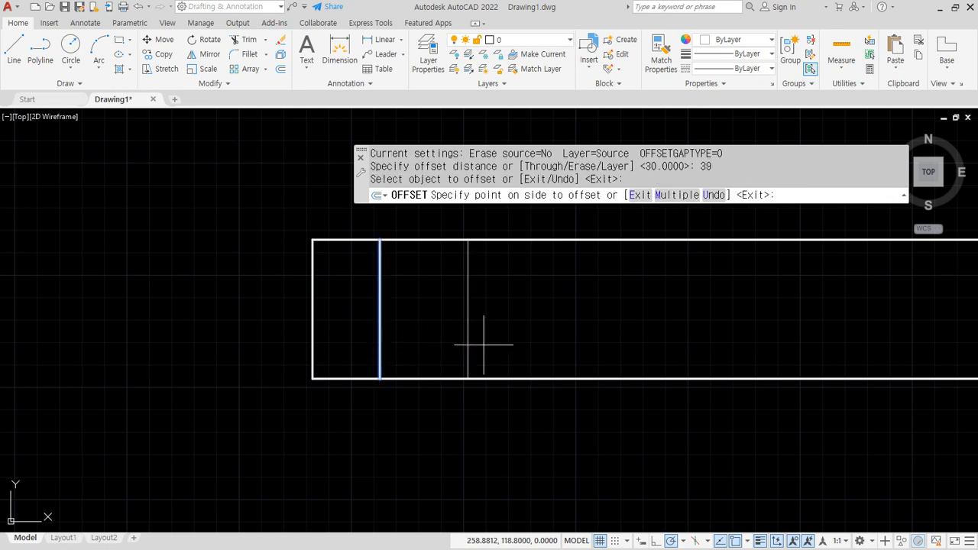
{"action": "left_click", "coordinate": [489, 345]}
{"action": "key", "text": "Return"}
- Offset the rightmost vertical line to the right by 41
{"action": "key", "text": "Return"}
{"action": "type", "text": "41"}
{"action": "key", "text": "Return"}
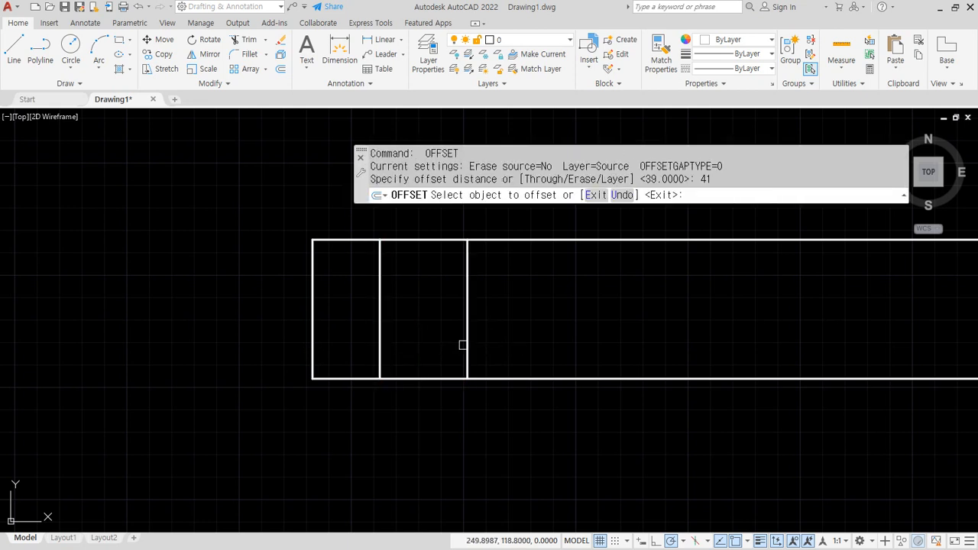
{"action": "left_click", "coordinate": [465, 344]}
{"action": "left_click", "coordinate": [527, 338]}
{"action": "key", "text": "Return"}
- Trim the top and bottom horizontal lines beyond the rightmost vertical line
{"action": "type", "text": "tr"}
{"action": "key", "text": "Return"}
{"action": "left_click", "coordinate": [622, 405]}
{"action": "left_click", "coordinate": [600, 207]}
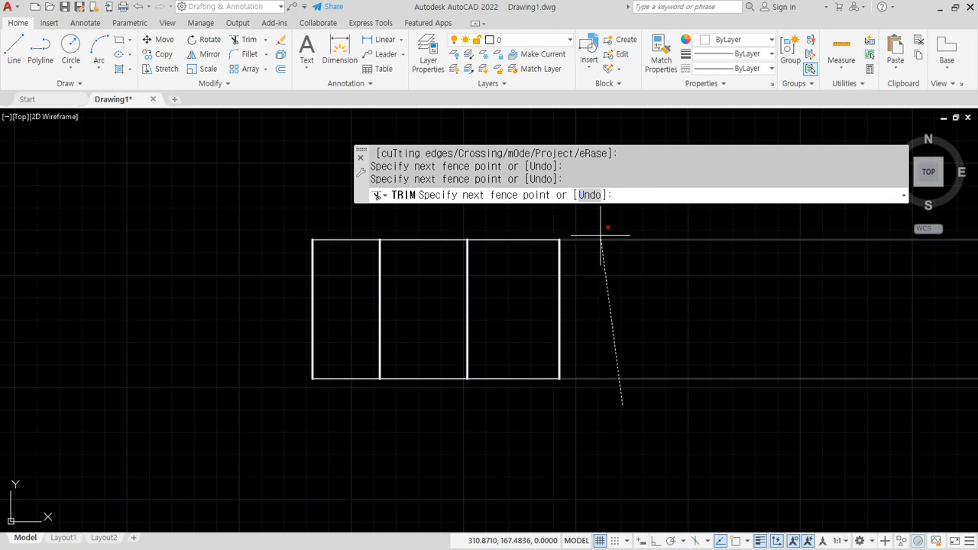
{"action": "key", "text": "Return"}
{"action": "scroll", "coordinate": [427, 342], "scroll_direction": "up", "scroll_amount": 2}
{"action": "middle_click_drag", "start_coordinate": [426, 343], "coordinate": [406, 415]}
{"action": "key", "text": "Return"}
- Offset the bottom edge upward by 10
{"action": "type", "text": "o"}
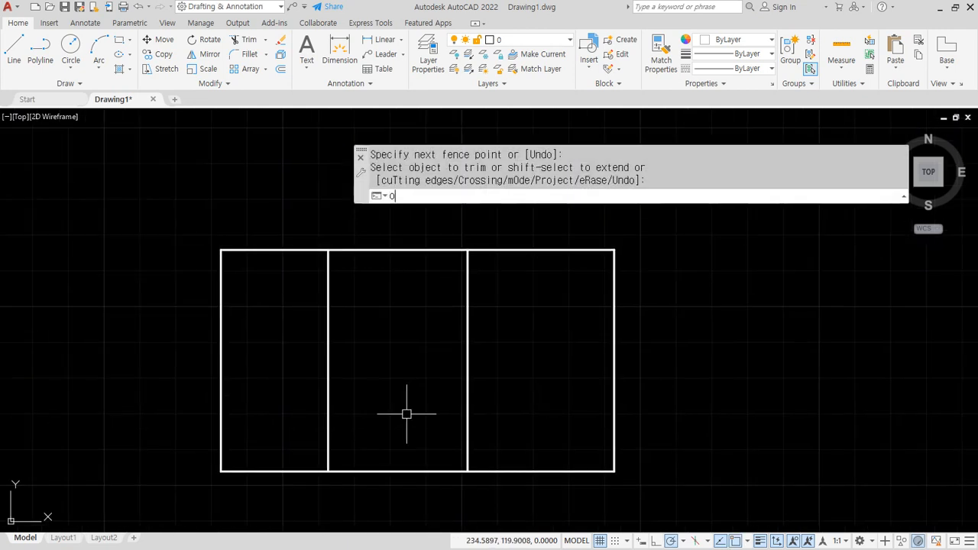
{"action": "key", "text": "Return"}
{"action": "type", "text": "10"}
{"action": "key", "text": "Return"}
{"action": "left_click", "coordinate": [393, 470]}
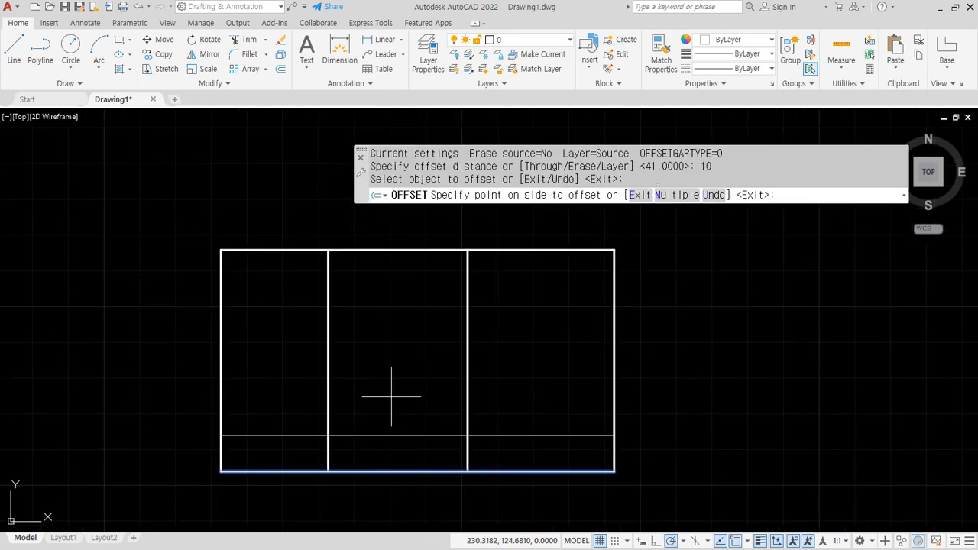
{"action": "left_click", "coordinate": [389, 397]}
{"action": "key", "text": "Return"}
- Form the bottom step by filleting the first inner vertical line with the bottom edge and the raised horizontal line at radius 0
{"action": "type", "text": "f"}
{"action": "key", "text": "Return"}
{"action": "left_click", "coordinate": [326, 458]}
{"action": "left_click", "coordinate": [325, 467]}
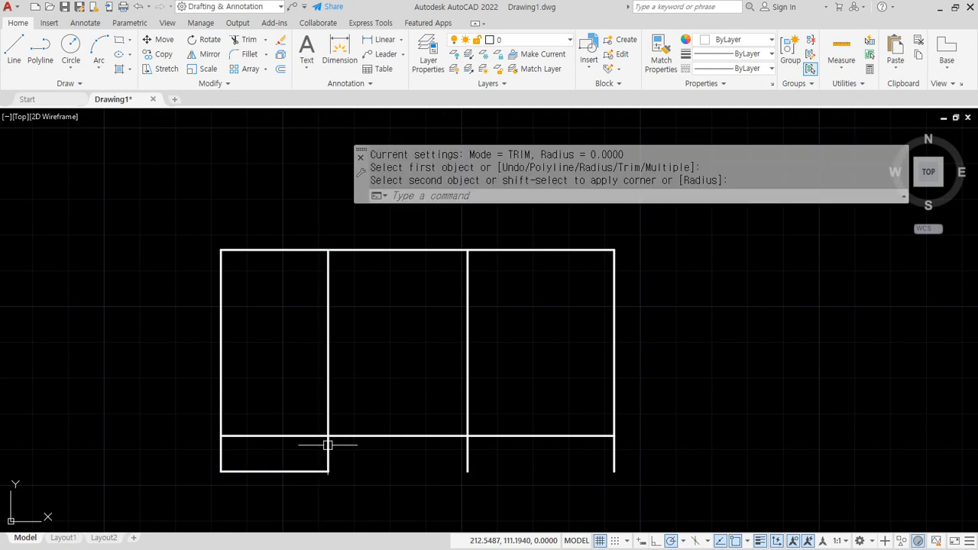
{"action": "key", "text": "space"}
{"action": "left_click", "coordinate": [328, 447]}
{"action": "left_click", "coordinate": [341, 437]}
- Fillet the raised horizontal line with the right vertical edge at radius 0
{"action": "key", "text": "space"}
{"action": "left_click", "coordinate": [584, 434]}
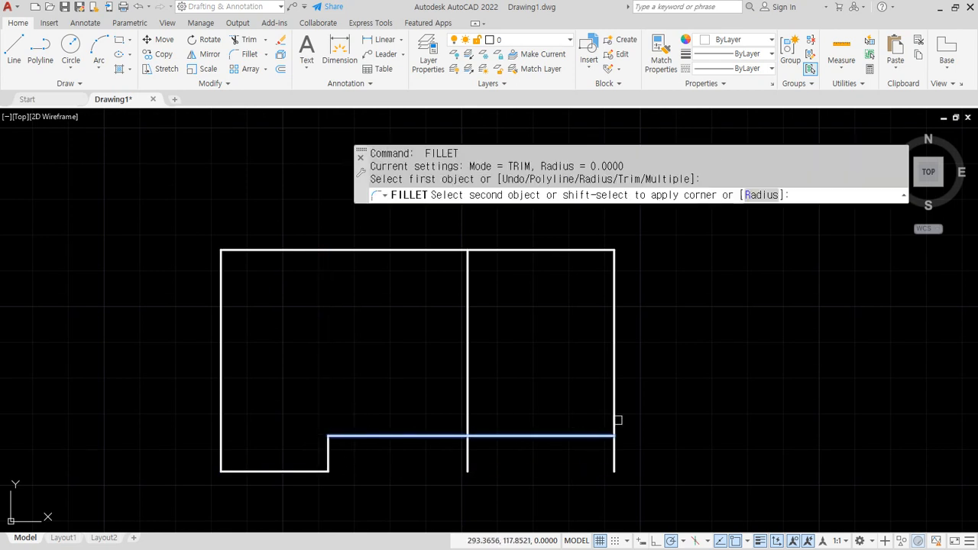
{"action": "left_click", "coordinate": [615, 417]}
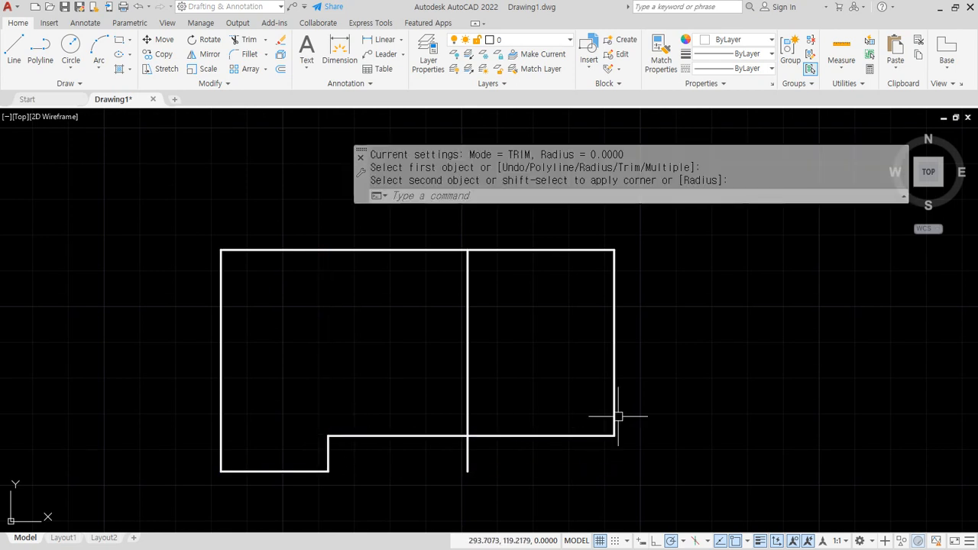
- Trim the remaining inner vertical line's stub below the raised horizontal edge
{"action": "type", "text": "tr"}
{"action": "key", "text": "Return"}
{"action": "left_click", "coordinate": [468, 456]}
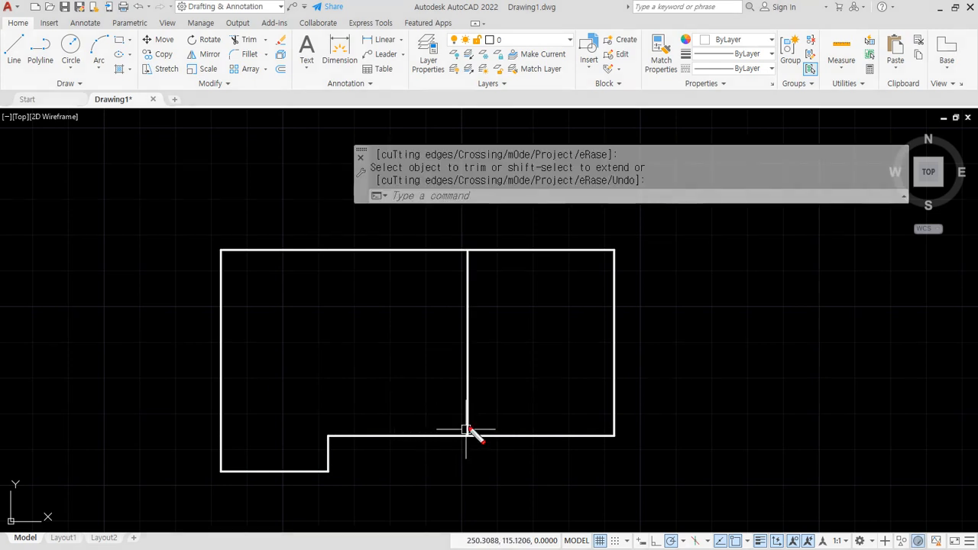
{"action": "left_click_drag", "start_coordinate": [328, 435], "coordinate": [448, 313]}
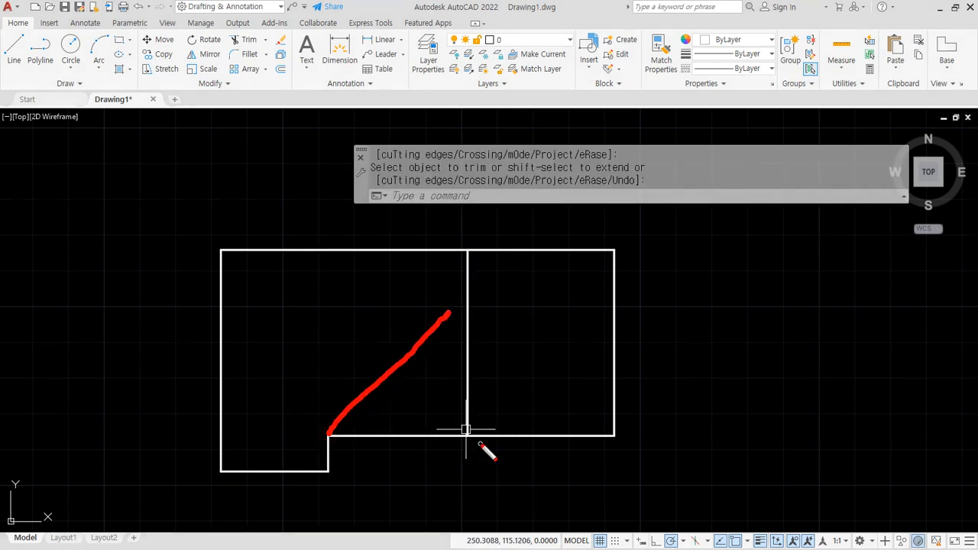
{"action": "key", "text": "Escape"}
{"action": "key", "text": "Escape"}
- Rotate a copy of the raised horizontal edge by 65 degrees about the step's inner corner
{"action": "type", "text": "ro"}
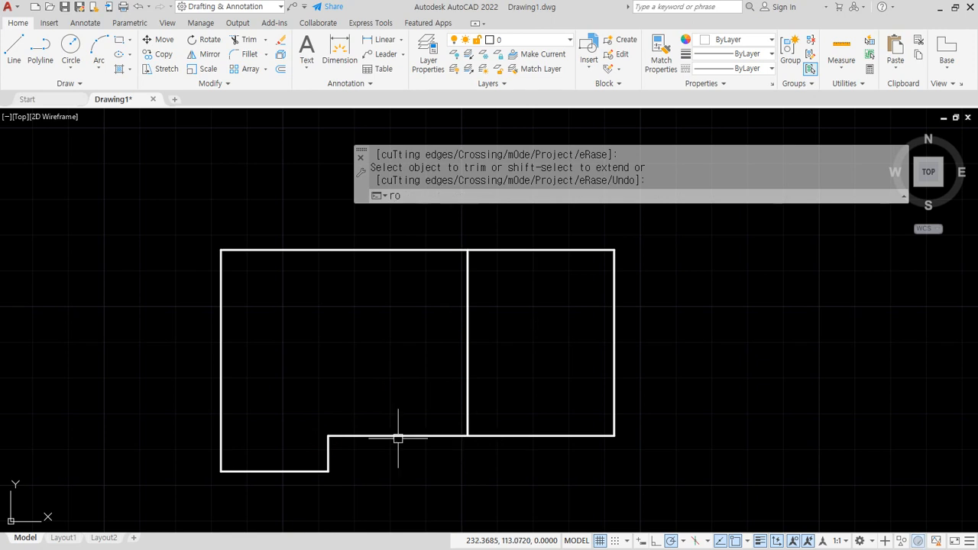
{"action": "key", "text": "Return"}
{"action": "left_click", "coordinate": [382, 436]}
{"action": "key", "text": "Return"}
{"action": "left_click", "coordinate": [328, 435]}
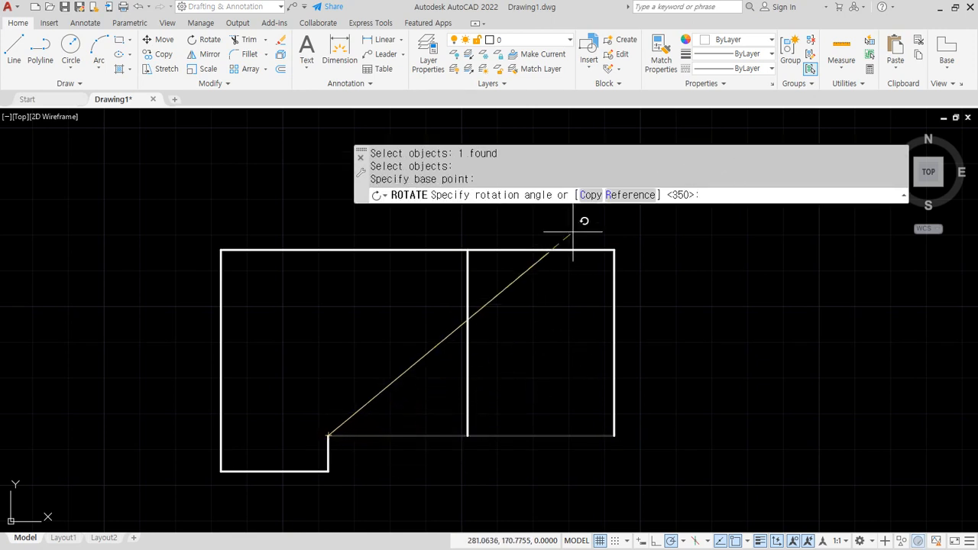
{"action": "left_click", "coordinate": [590, 196]}
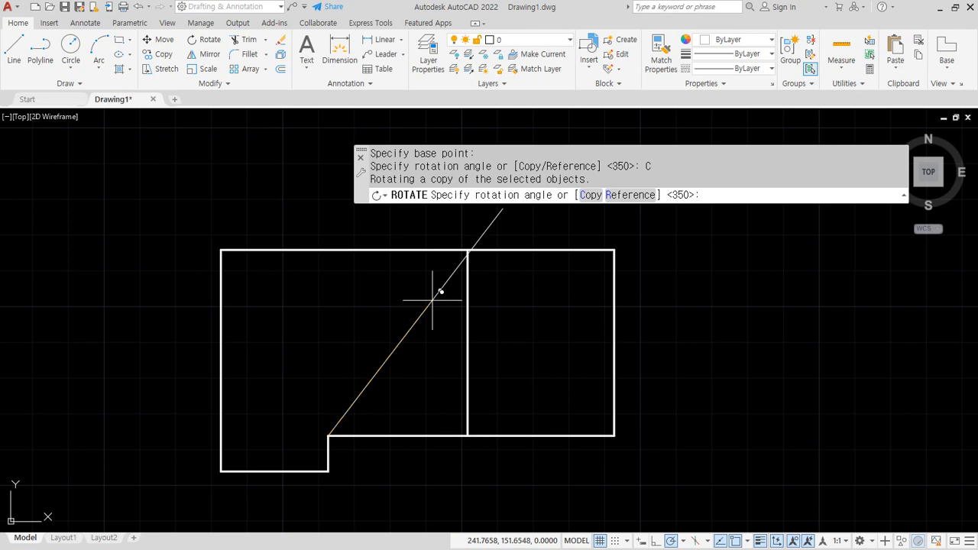
{"action": "type", "text": "65"}
{"action": "key", "text": "Return"}
- Draw two concentric circles of radius 39 and 22.5 centred on the step's inner corner
{"action": "type", "text": "c"}
{"action": "key", "text": "Return"}
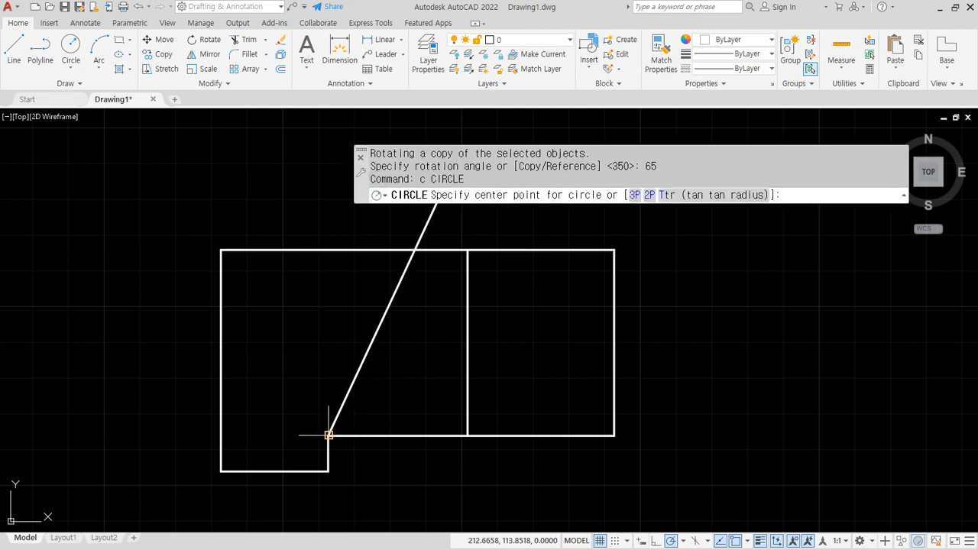
{"action": "left_click", "coordinate": [328, 435]}
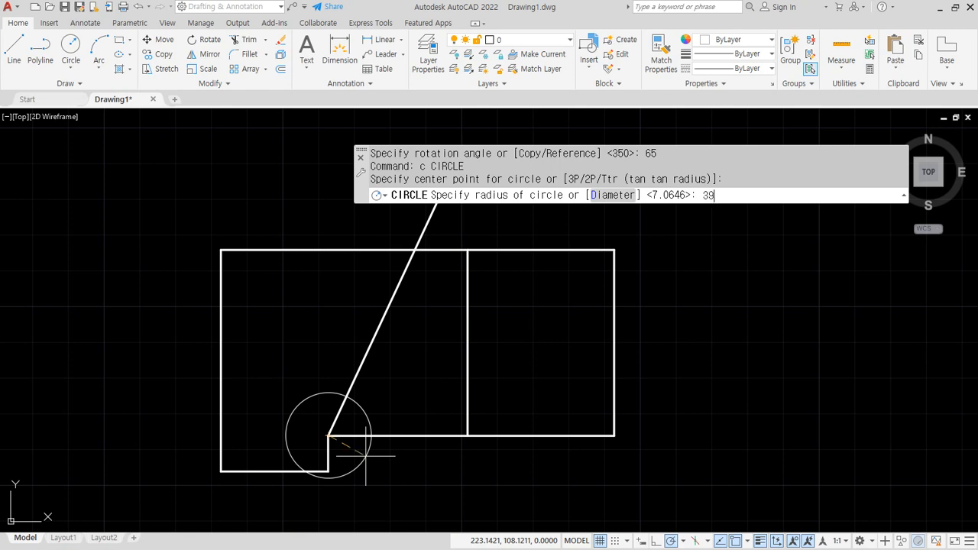
{"action": "type", "text": "39"}
{"action": "key", "text": "Return"}
{"action": "key", "text": "Return"}
{"action": "left_click", "coordinate": [328, 435]}
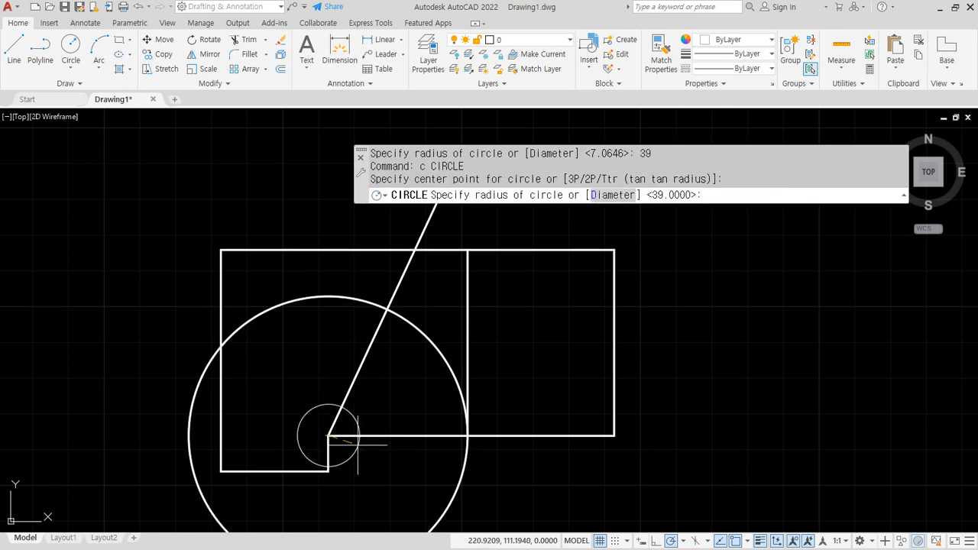
{"action": "type", "text": "22.5"}
{"action": "key", "text": "Return"}
- Trim the circles, the 65-degree line and the raised edge to leave a curved notch between the two arcs
{"action": "type", "text": "tr"}
{"action": "key", "text": "Return"}
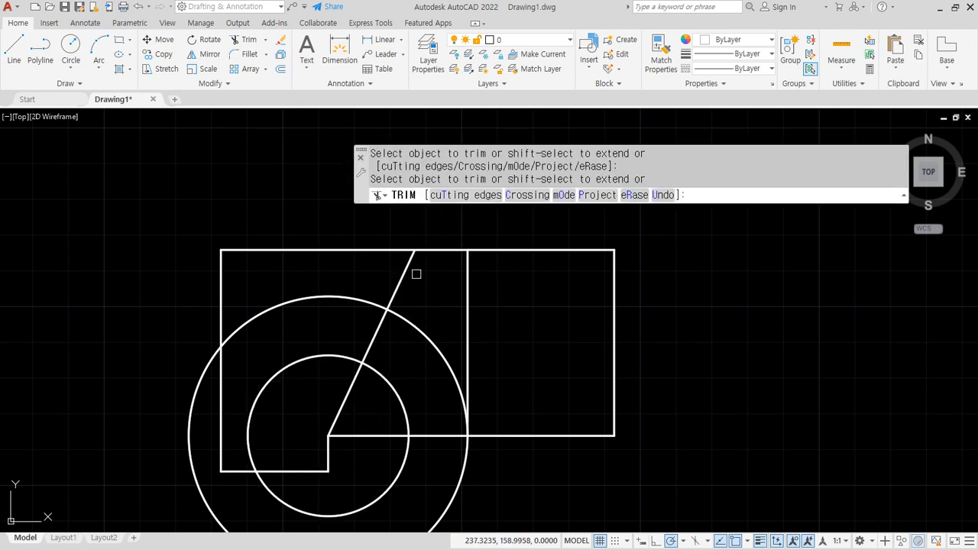
{"action": "left_click_drag", "start_coordinate": [401, 275], "coordinate": [308, 395]}
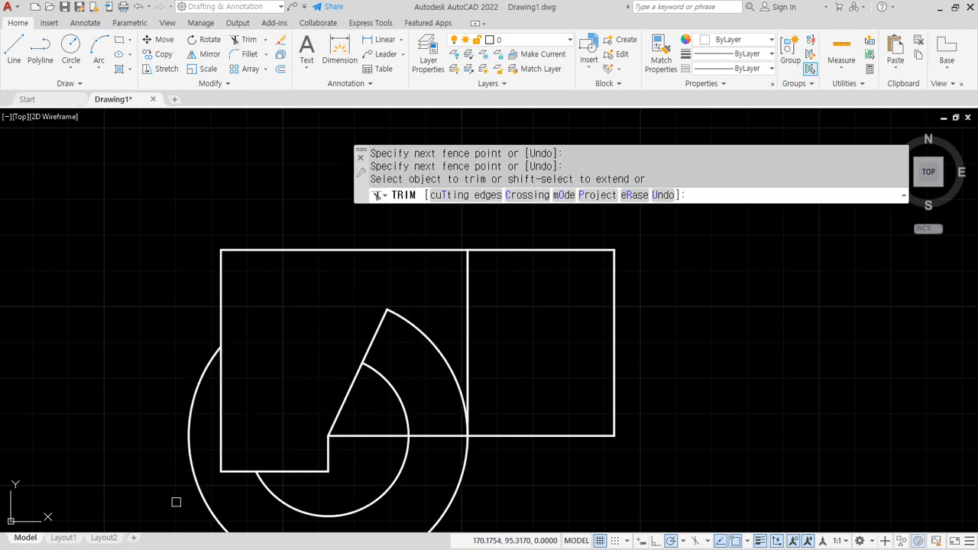
{"action": "left_click_drag", "start_coordinate": [176, 502], "coordinate": [410, 501]}
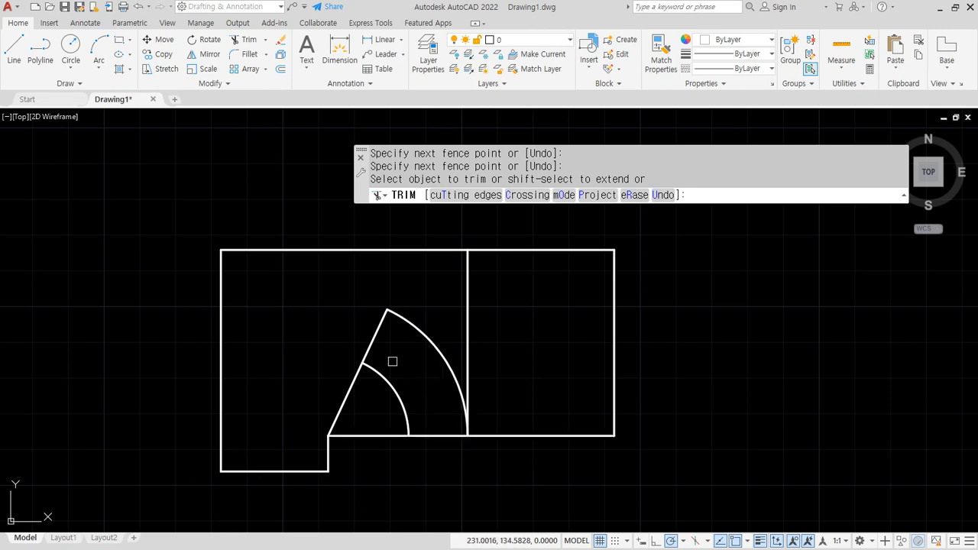
{"action": "left_click", "coordinate": [353, 379]}
{"action": "left_click", "coordinate": [437, 439]}
{"action": "key", "text": "Return"}
- Erase the inner vertical line that meets the outer arc's lower end
{"action": "left_click", "coordinate": [467, 321]}
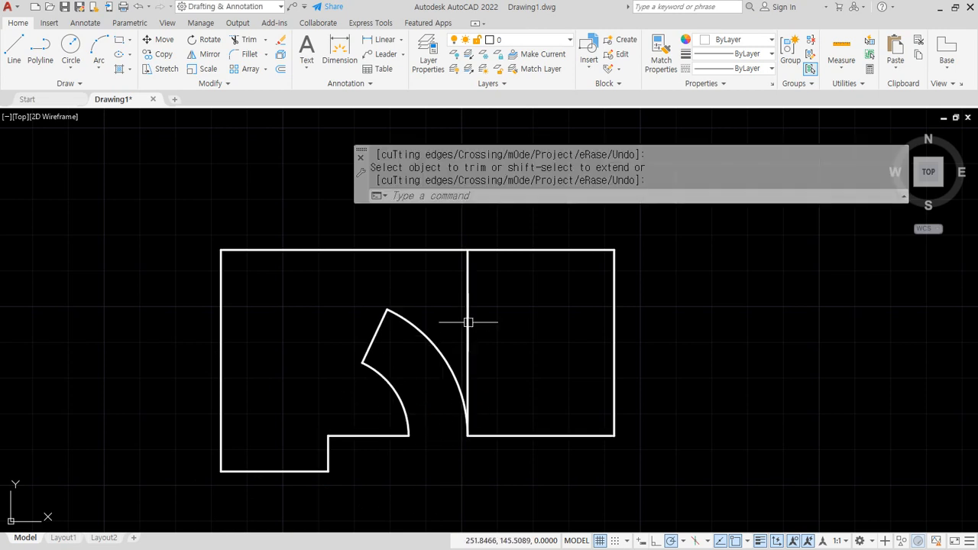
{"action": "type", "text": "e"}
{"action": "key", "text": "Return"}
{"action": "middle_click_drag", "start_coordinate": [545, 454], "coordinate": [482, 438]}
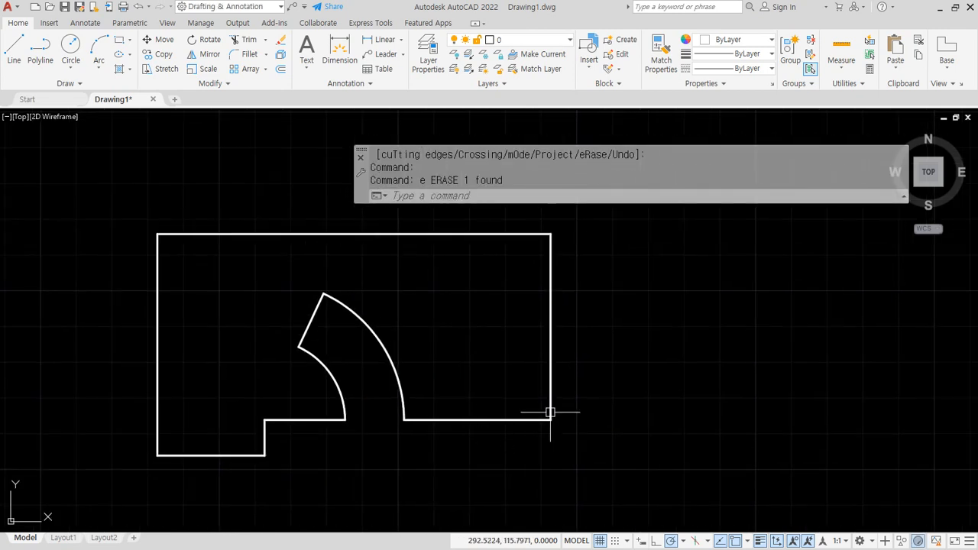
{"action": "left_click_drag", "start_coordinate": [506, 234], "coordinate": [587, 297]}
{"action": "mouse_move", "coordinate": [517, 252]}
{"action": "left_mouse_down"}
{"action": "mouse_move", "coordinate": [509, 247]}
{"action": "mouse_move", "coordinate": [524, 247]}
{"action": "left_mouse_up"}
{"action": "mouse_move", "coordinate": [634, 246]}
{"action": "left_mouse_down"}
{"action": "mouse_move", "coordinate": [634, 289]}
{"action": "mouse_move", "coordinate": [658, 277]}
{"action": "left_mouse_up"}
{"action": "left_click_drag", "start_coordinate": [694, 249], "coordinate": [698, 289]}
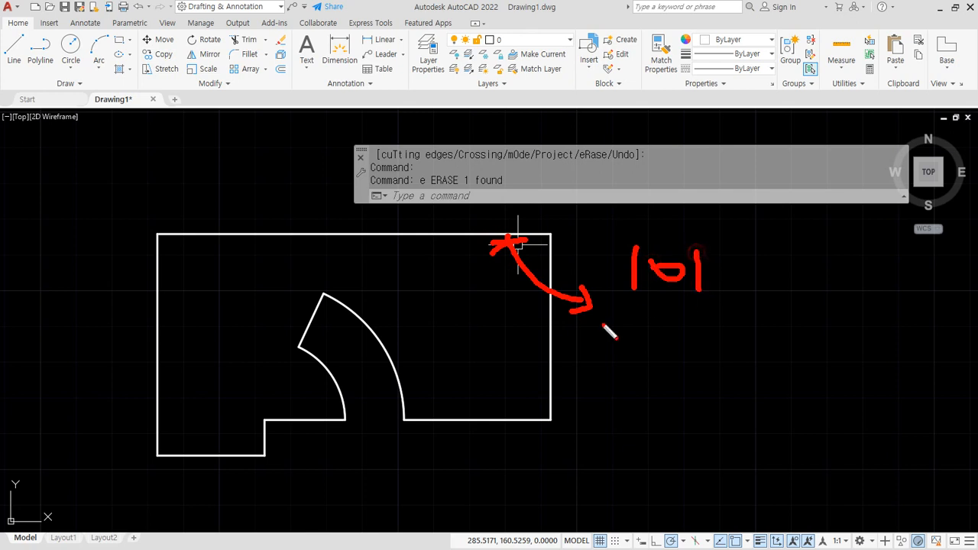
{"action": "left_click_drag", "start_coordinate": [551, 238], "coordinate": [548, 432]}
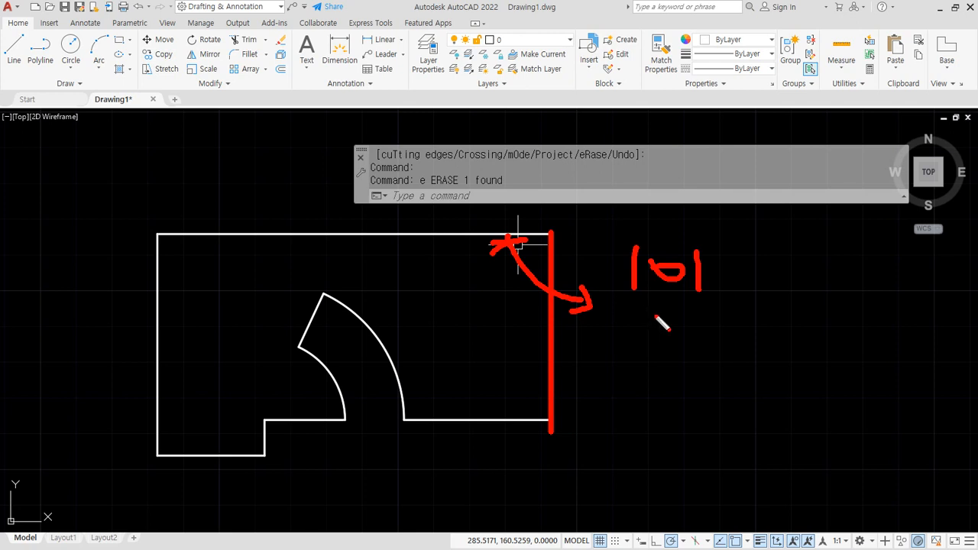
{"action": "mouse_move", "coordinate": [663, 345]}
{"action": "left_mouse_down"}
{"action": "mouse_move", "coordinate": [729, 327]}
{"action": "mouse_move", "coordinate": [739, 355]}
{"action": "left_mouse_up"}
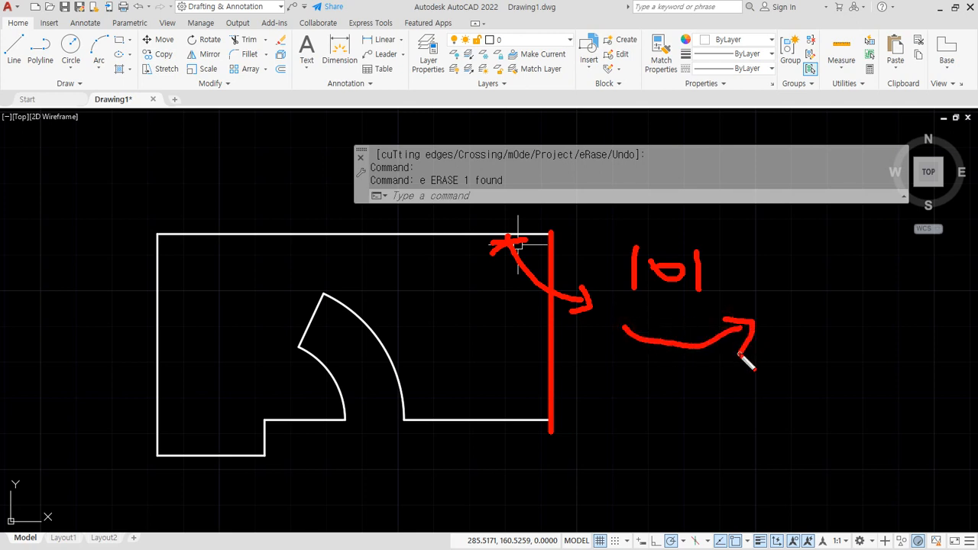
{"action": "key", "text": "Escape"}
- Erase the right vertical edge of the outline
{"action": "left_click", "coordinate": [629, 308]}
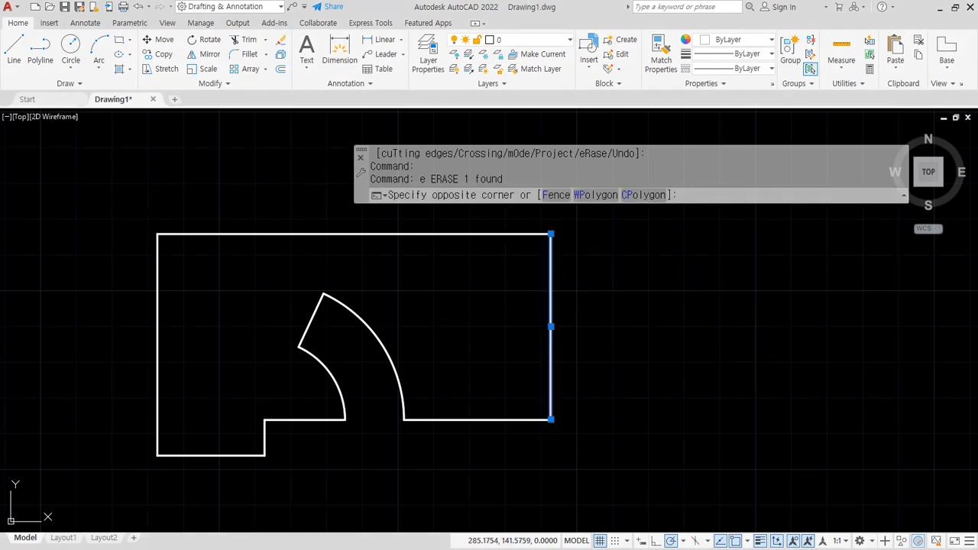
{"action": "left_click", "coordinate": [527, 331]}
{"action": "type", "text": "e"}
{"action": "key", "text": "Return"}
- Rotate a copy of the top edge by 101 degrees about its right endpoint
{"action": "type", "text": "ro"}
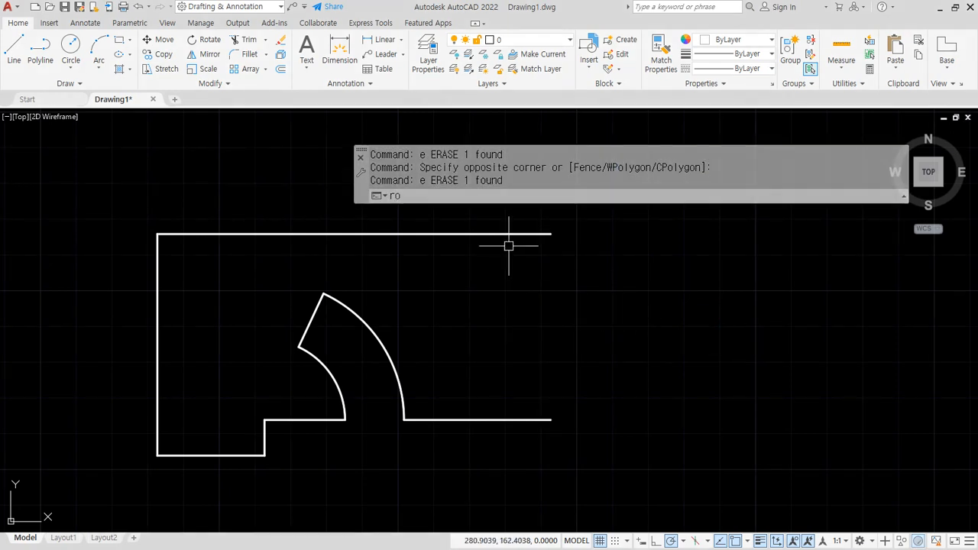
{"action": "key", "text": "Return"}
{"action": "left_click", "coordinate": [506, 234]}
{"action": "key", "text": "Return"}
{"action": "left_click", "coordinate": [550, 234]}
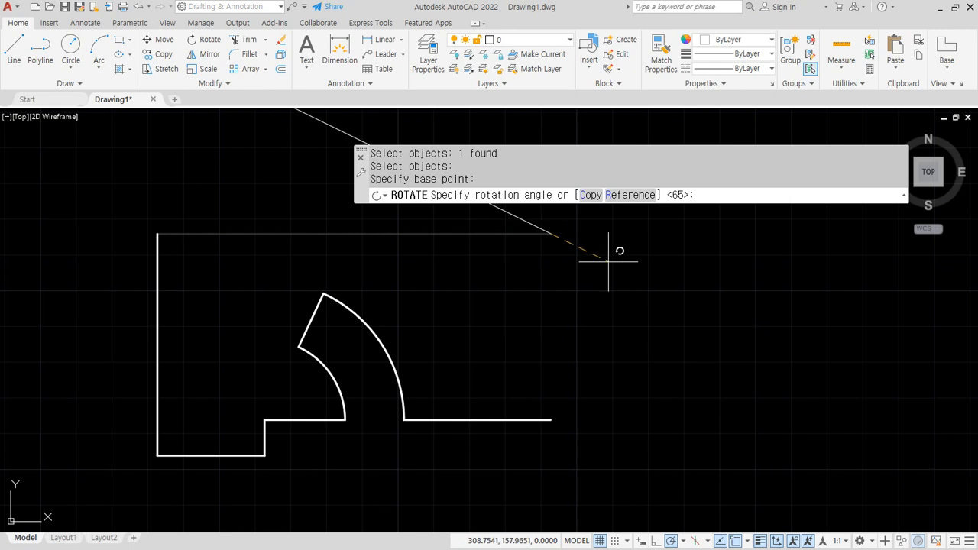
{"action": "type", "text": "c"}
{"action": "key", "text": "Return"}
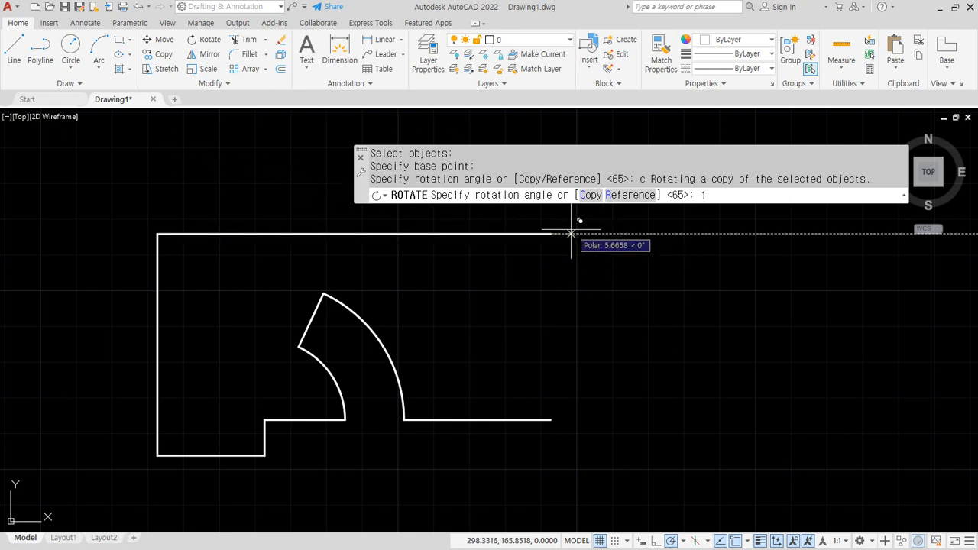
{"action": "key", "text": "Return"}
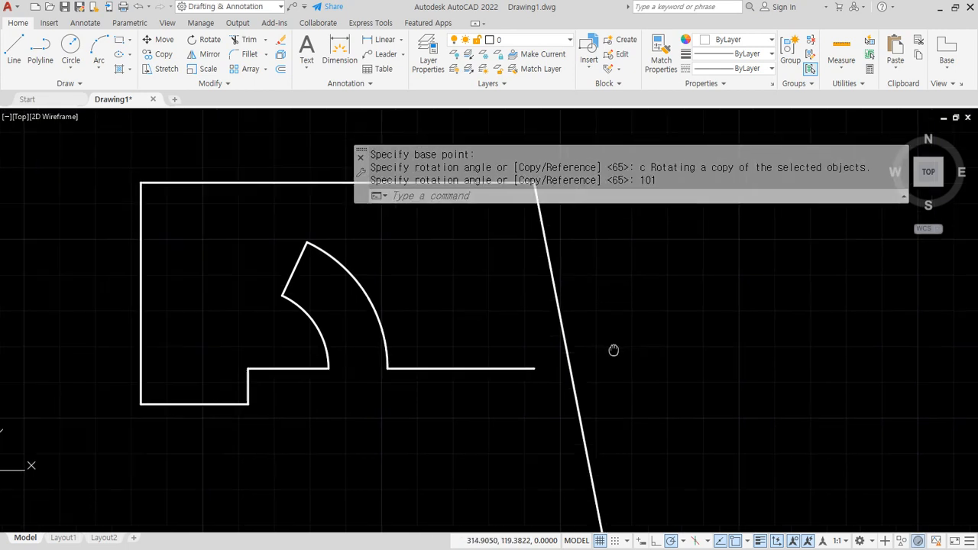
- Rotate a copy of the long slanted line by 37 degrees about its lower endpoint
{"action": "mouse_move", "coordinate": [562, 333]}
{"action": "left_mouse_down"}
{"action": "mouse_move", "coordinate": [487, 369]}
{"action": "mouse_move", "coordinate": [507, 398]}
{"action": "left_mouse_up"}
{"action": "key", "text": "Escape"}
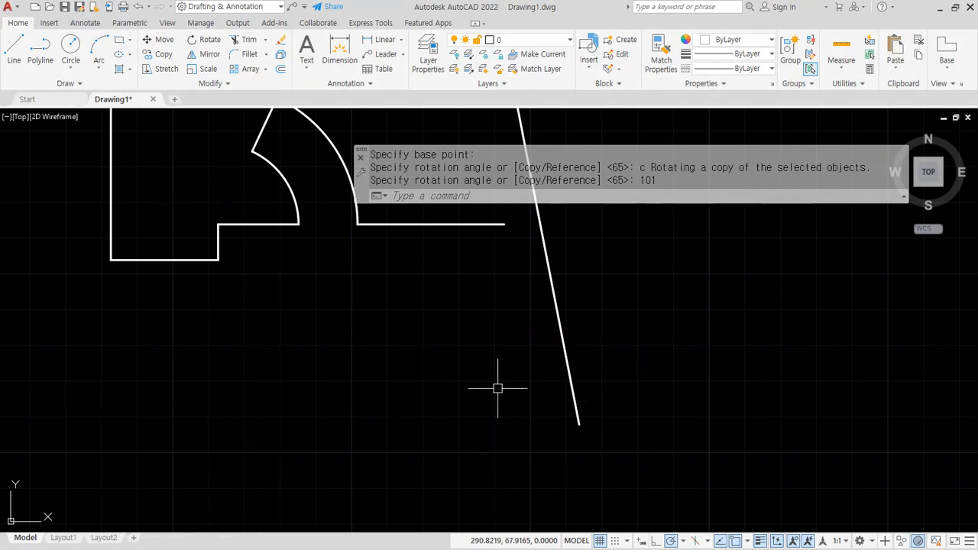
{"action": "type", "text": "ro"}
{"action": "key", "text": "Return"}
{"action": "left_click_drag", "start_coordinate": [590, 344], "coordinate": [511, 388]}
{"action": "key", "text": "Return"}
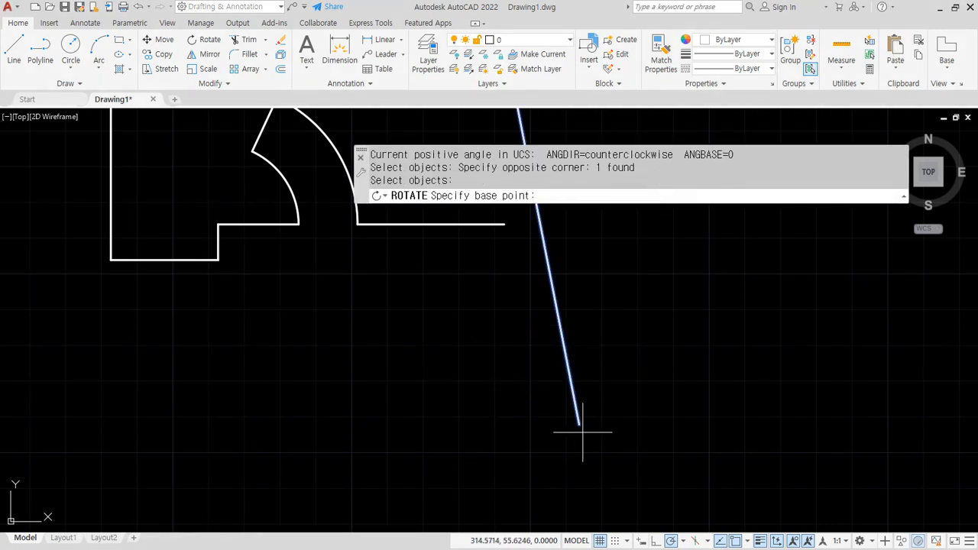
{"action": "left_click", "coordinate": [578, 424]}
{"action": "type", "text": "c"}
{"action": "key", "text": "Return"}
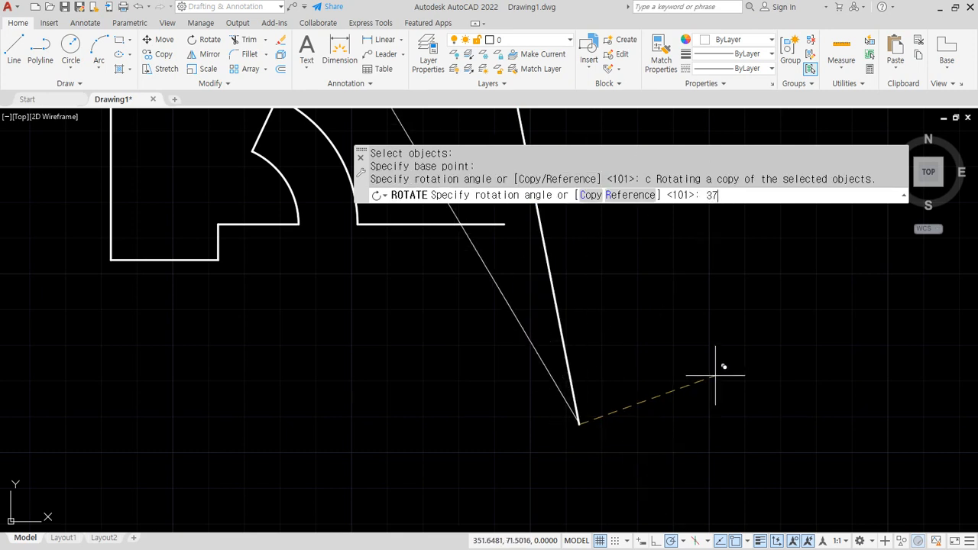
{"action": "type", "text": "37"}
{"action": "key", "text": "Return"}
{"action": "left_click_drag", "start_coordinate": [522, 357], "coordinate": [498, 393]}
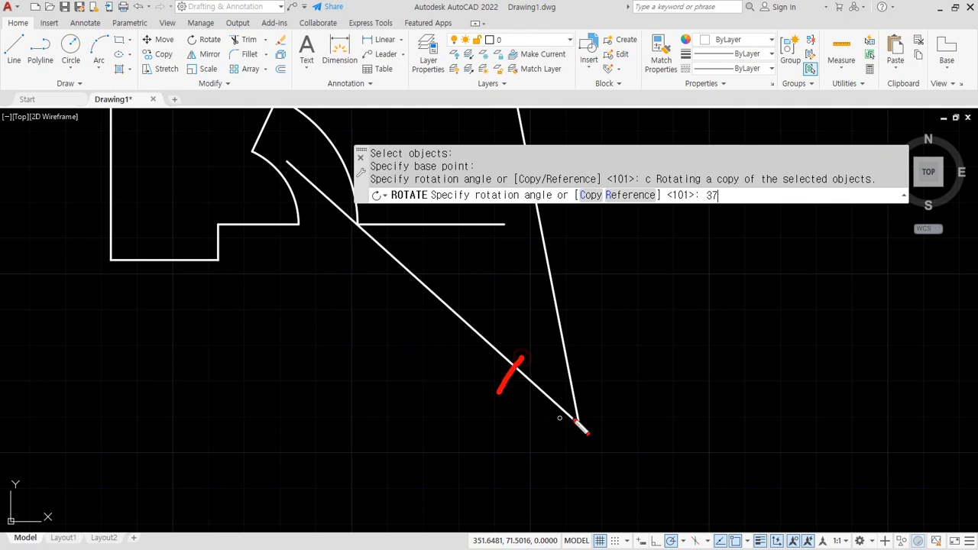
{"action": "left_click_drag", "start_coordinate": [587, 411], "coordinate": [556, 449]}
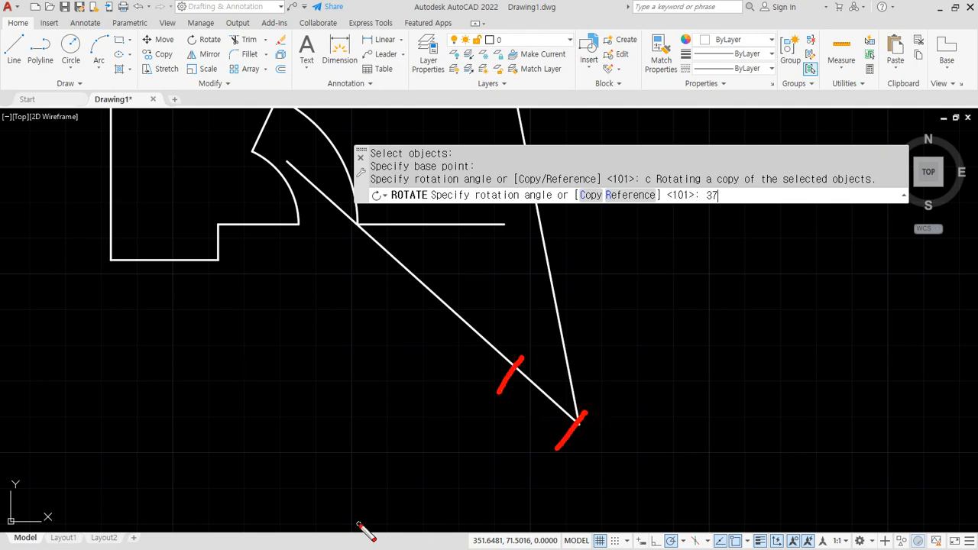
{"action": "key", "text": "Escape"}
- Draw a circle of radius 10 centred on the lower vertex of the two slanted lines
{"action": "type", "text": "c"}
{"action": "key", "text": "Return"}
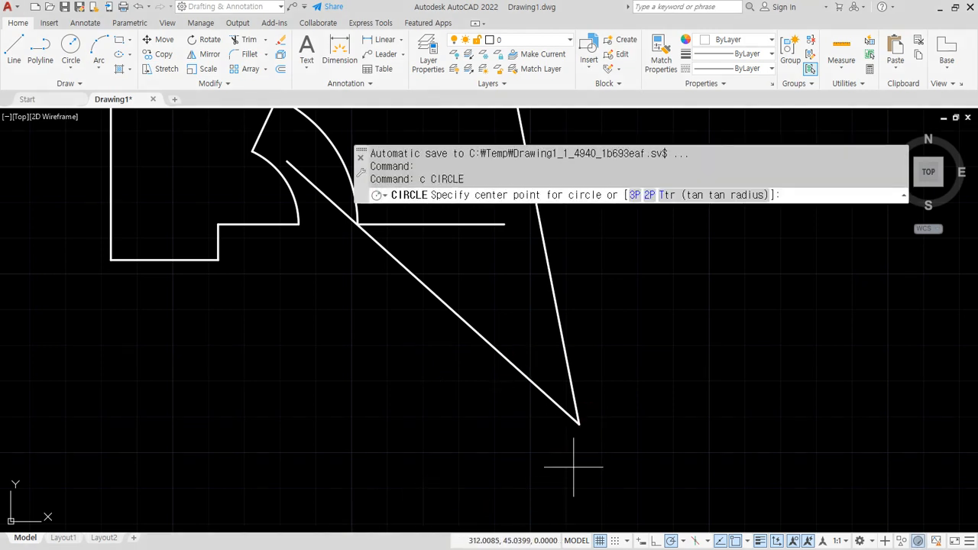
{"action": "left_click", "coordinate": [579, 424]}
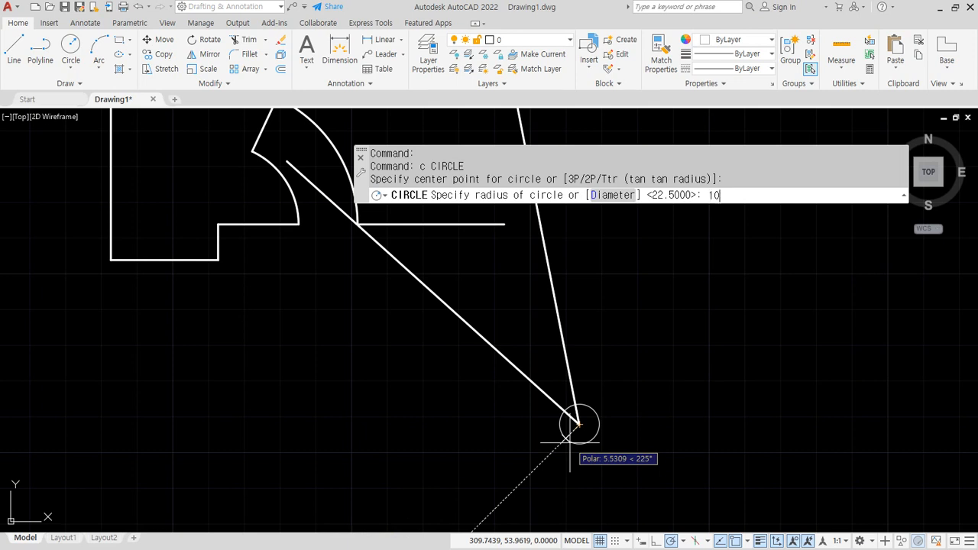
{"action": "key", "text": "Return"}
- Trim the 37-degree line's part outside the radius 10 circle, and erase the circle
{"action": "type", "text": "tr"}
{"action": "key", "text": "Return"}
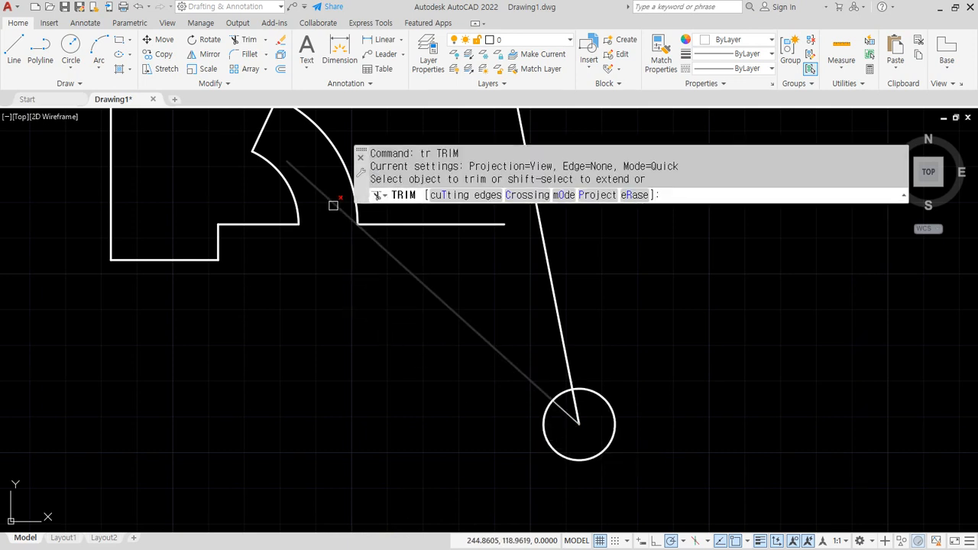
{"action": "left_click", "coordinate": [332, 202]}
{"action": "key", "text": "Return"}
{"action": "left_click", "coordinate": [544, 446]}
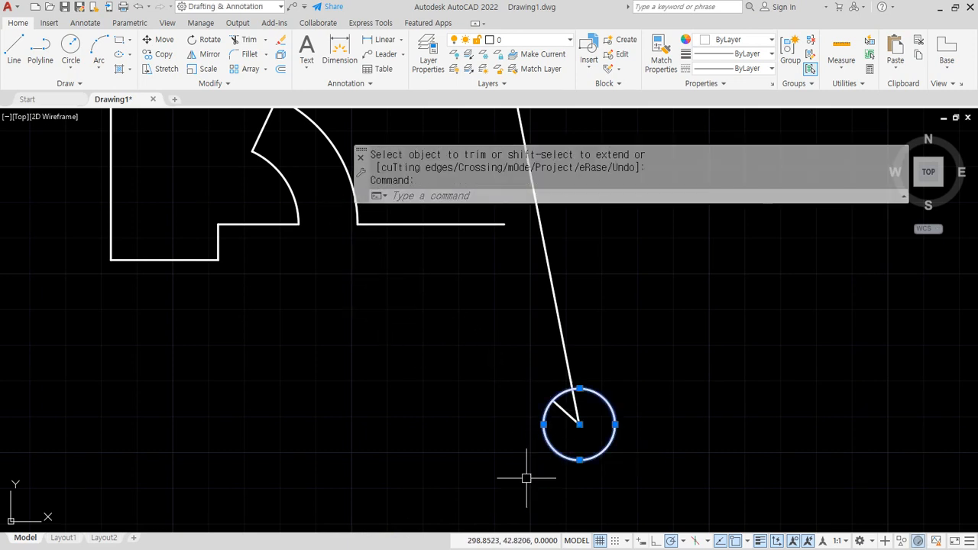
{"action": "type", "text": "e"}
{"action": "key", "text": "Return"}
{"action": "mouse_move", "coordinate": [538, 416]}
{"action": "left_mouse_down"}
{"action": "mouse_move", "coordinate": [567, 442]}
{"action": "mouse_move", "coordinate": [523, 428]}
{"action": "mouse_move", "coordinate": [612, 441]}
{"action": "left_mouse_up"}
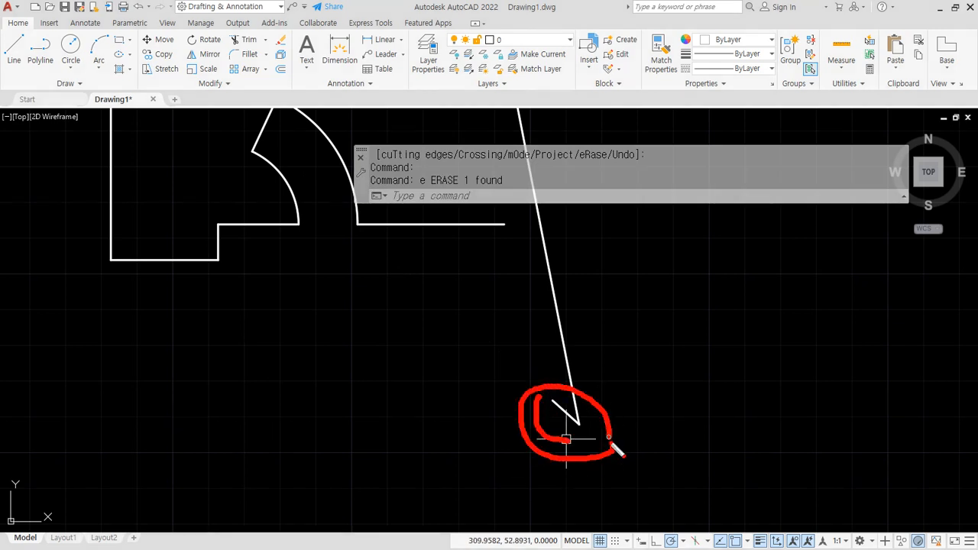
{"action": "left_click_drag", "start_coordinate": [509, 263], "coordinate": [533, 251]}
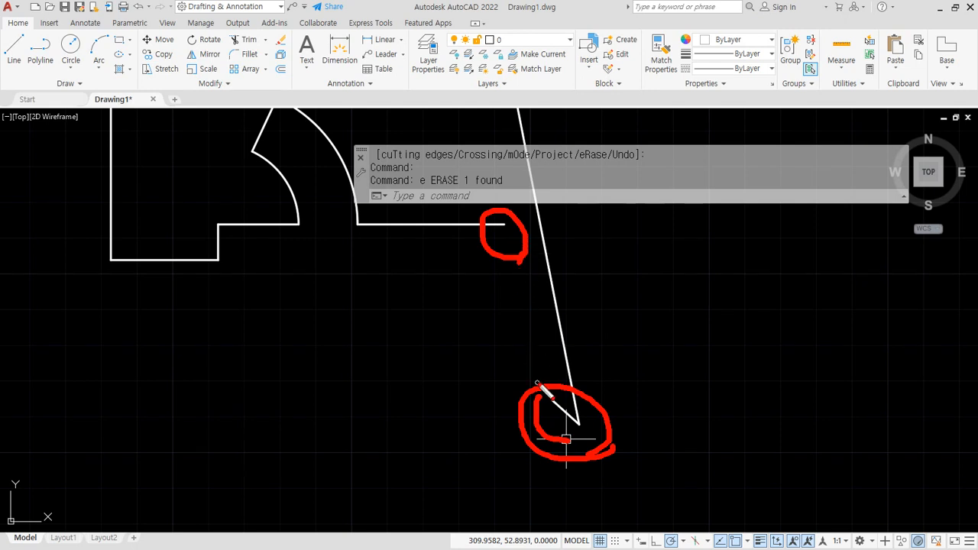
{"action": "left_click_drag", "start_coordinate": [537, 382], "coordinate": [515, 279]}
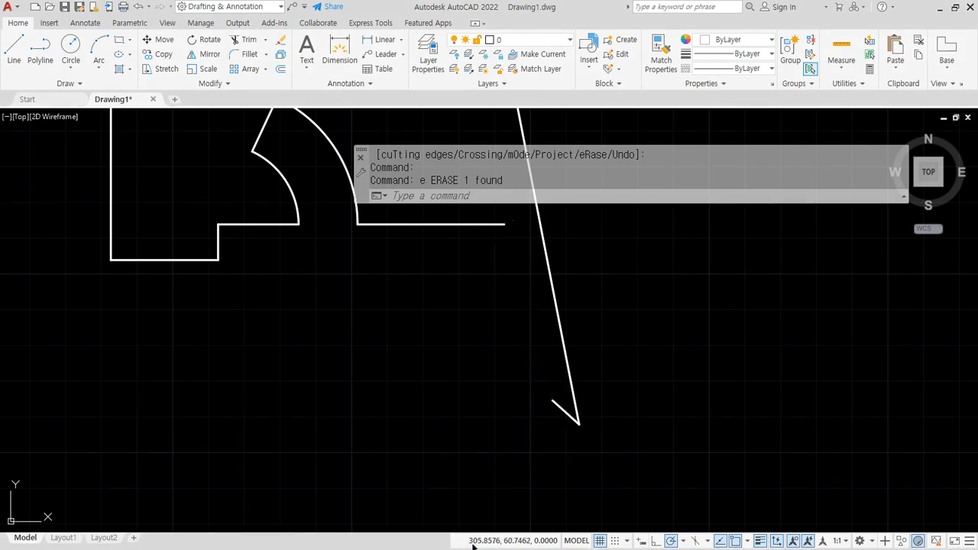
- Move both slanted lines from the short line's free end to the right endpoint of the raised bottom edge
{"action": "type", "text": "m"}
{"action": "key", "text": "Return"}
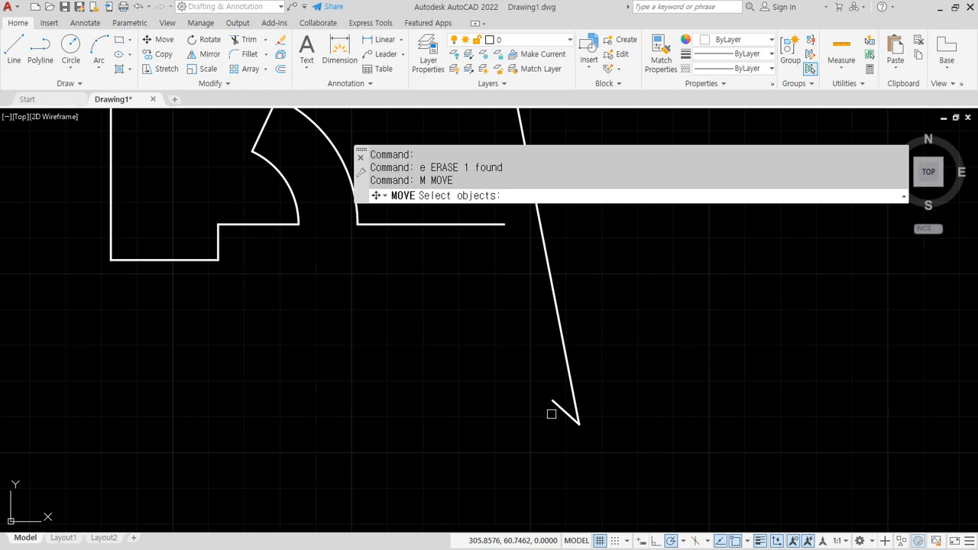
{"action": "left_click", "coordinate": [615, 453]}
{"action": "left_click", "coordinate": [492, 346]}
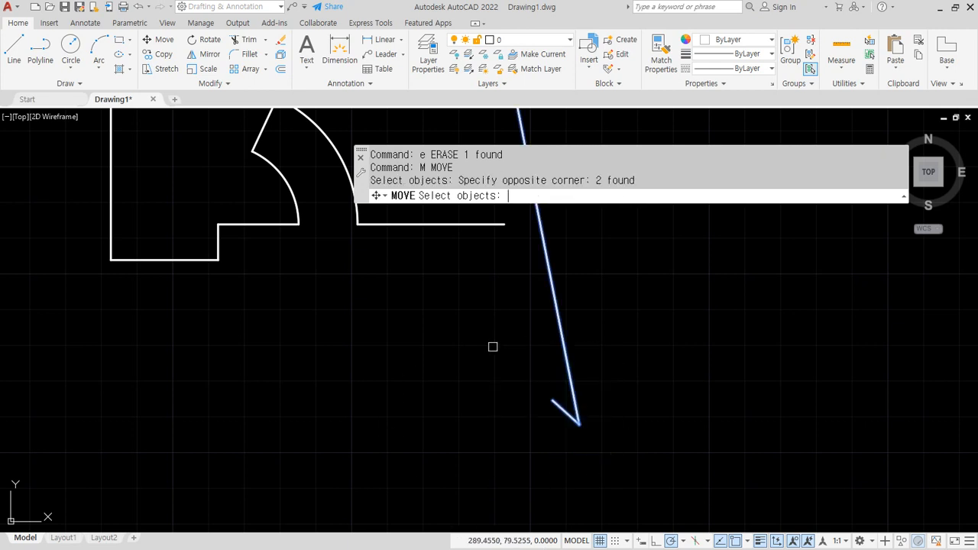
{"action": "left_click", "coordinate": [552, 400]}
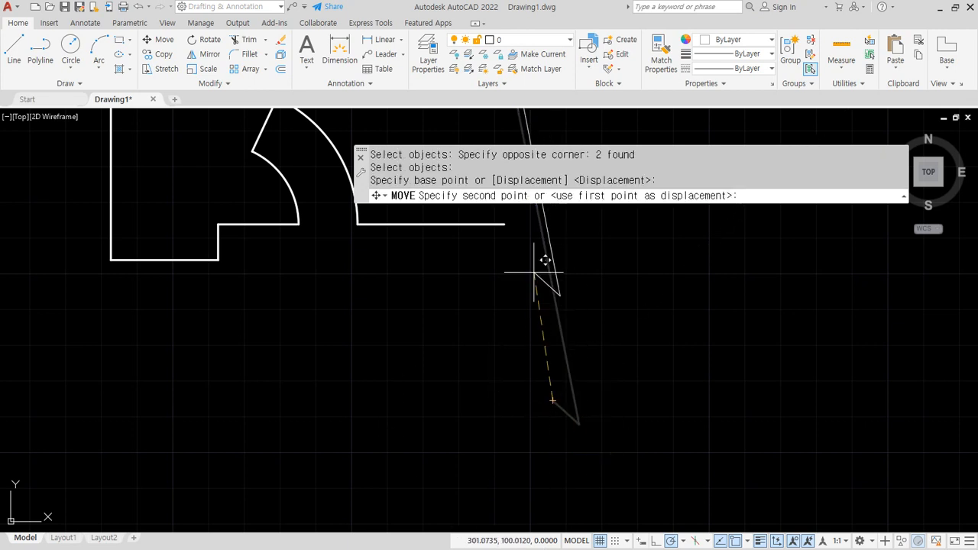
{"action": "left_click", "coordinate": [503, 224]}
{"action": "middle_click_drag", "start_coordinate": [463, 294], "coordinate": [489, 446]}
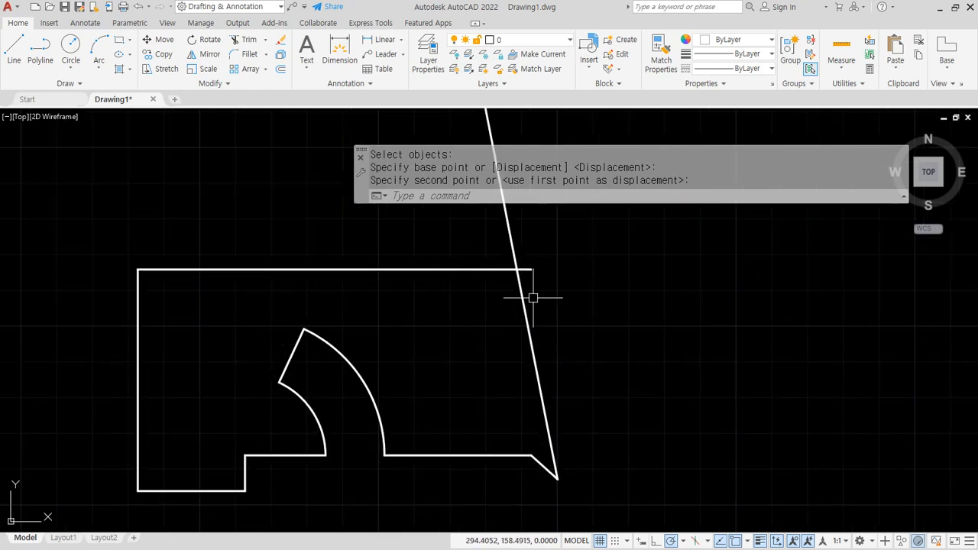
- Fillet the top edge and the long slanted line into a sharp corner with radius 0
{"action": "type", "text": "f"}
{"action": "key", "text": "Return"}
{"action": "left_click", "coordinate": [519, 279]}
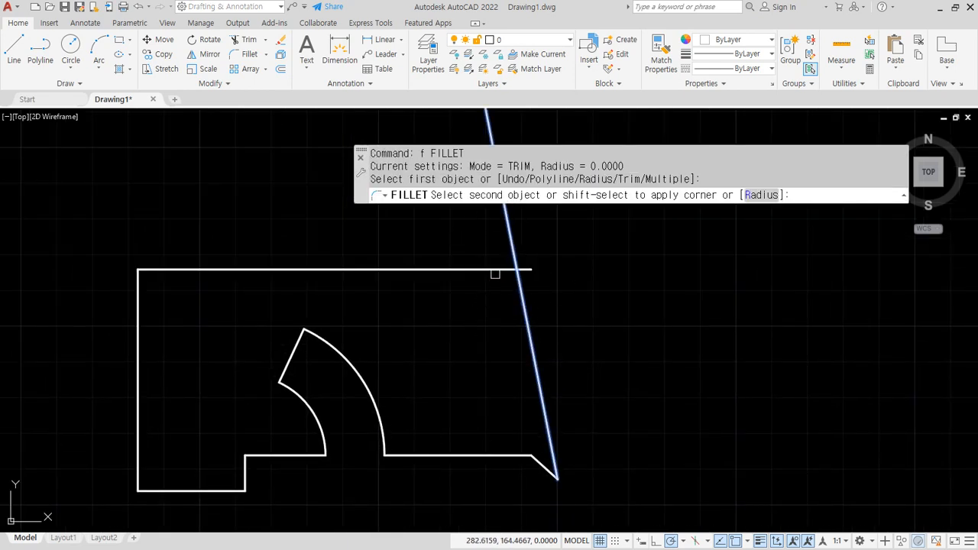
{"action": "left_click", "coordinate": [490, 270]}
{"action": "middle_click_drag", "start_coordinate": [413, 462], "coordinate": [431, 437]}
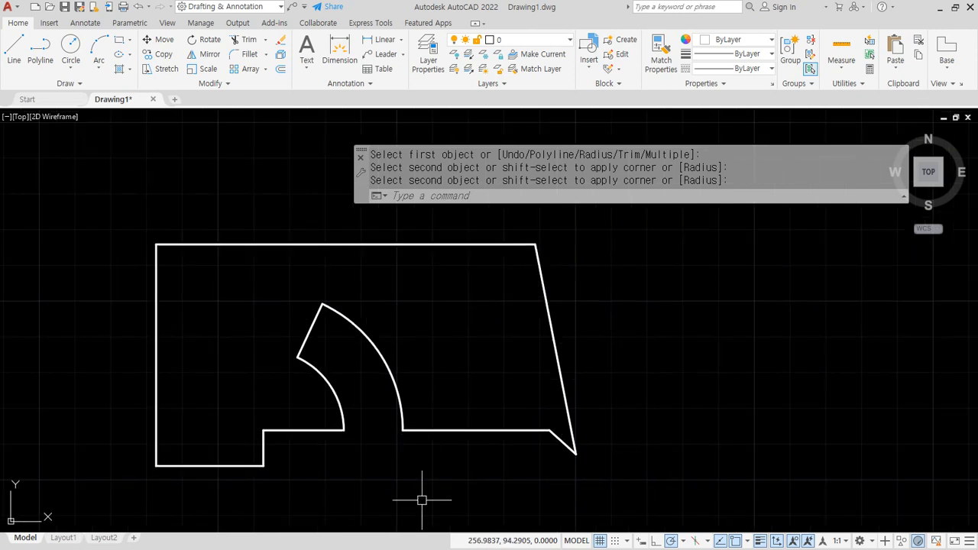
- Check the 106-high bracket reference drawing in the browser, and draw crossing horizontal and vertical construction lines in AutoCAD
{"action": "key", "text": "alt+Tab"}
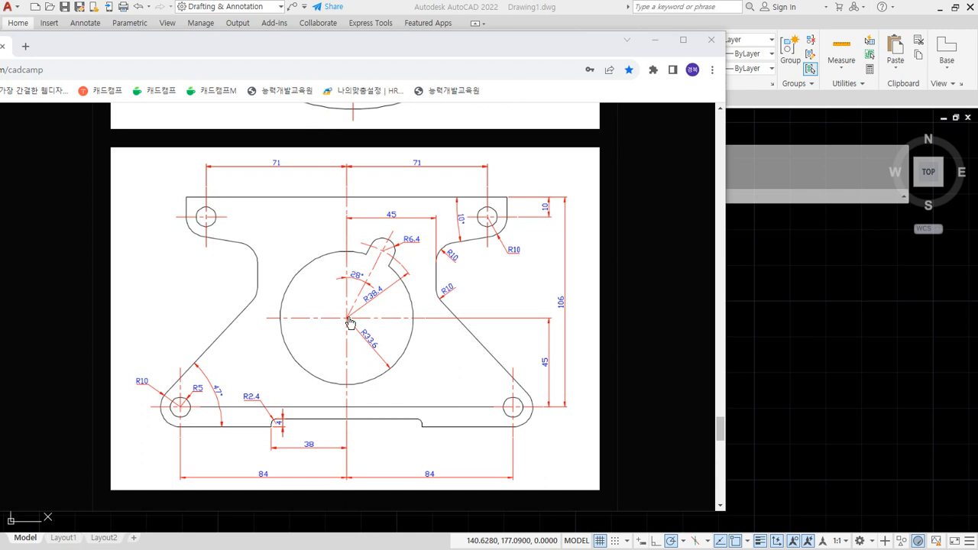
{"action": "key", "text": "alt+Tab"}
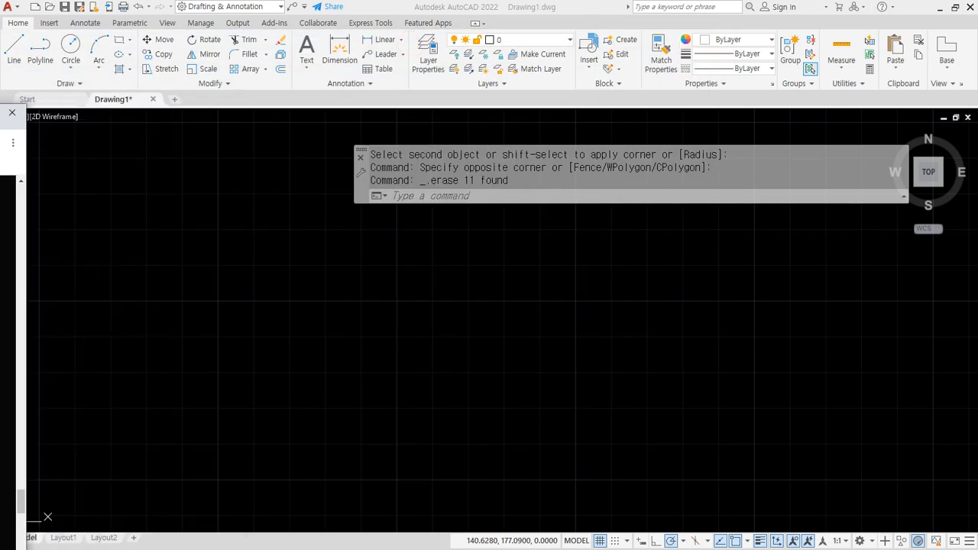
{"action": "type", "text": "xl"}
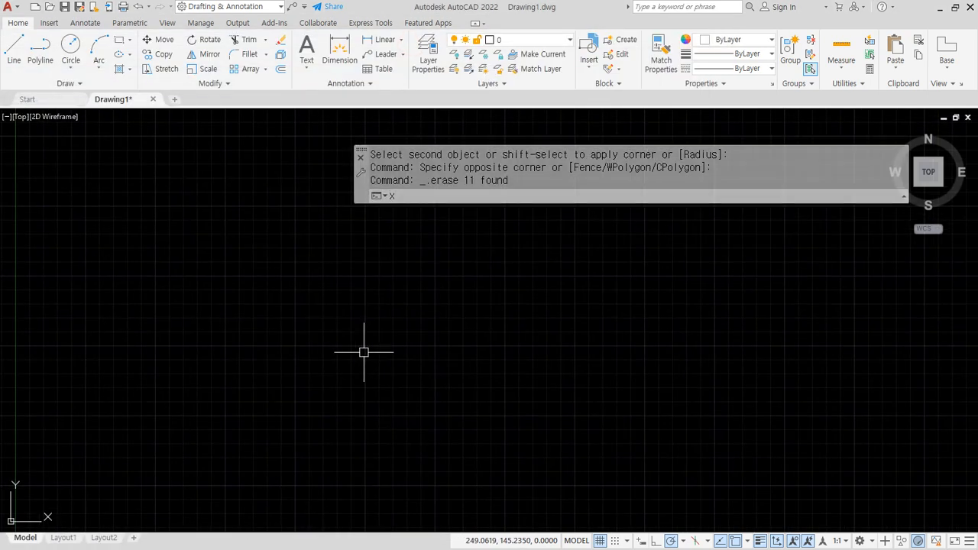
{"action": "key", "text": "Return"}
{"action": "left_click", "coordinate": [387, 311]}
{"action": "left_click", "coordinate": [430, 312]}
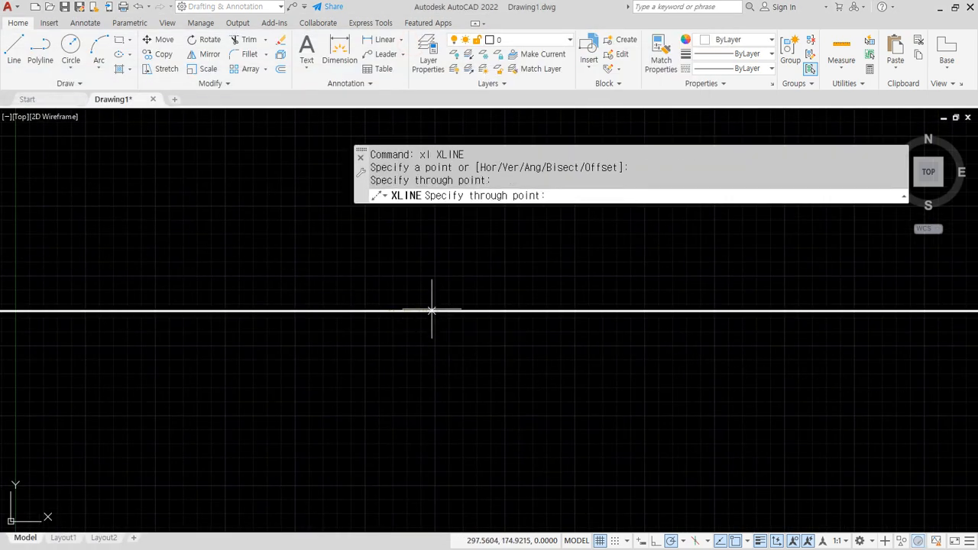
{"action": "left_click", "coordinate": [387, 344]}
{"action": "key", "text": "Return"}
- Move both construction lines to the red centreline layer and clear the selection
{"action": "left_click", "coordinate": [408, 334]}
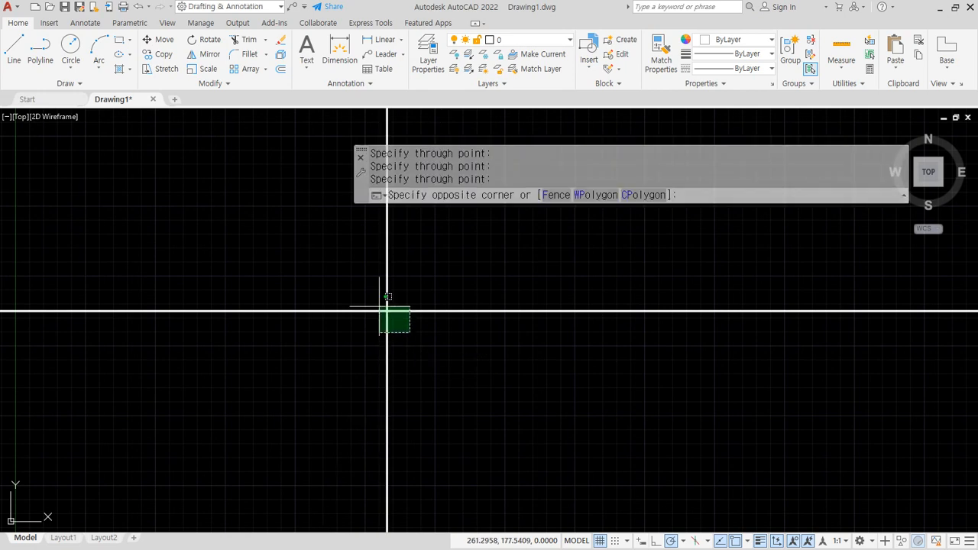
{"action": "left_click", "coordinate": [382, 302]}
{"action": "left_click", "coordinate": [521, 39]}
{"action": "left_click", "coordinate": [512, 68]}
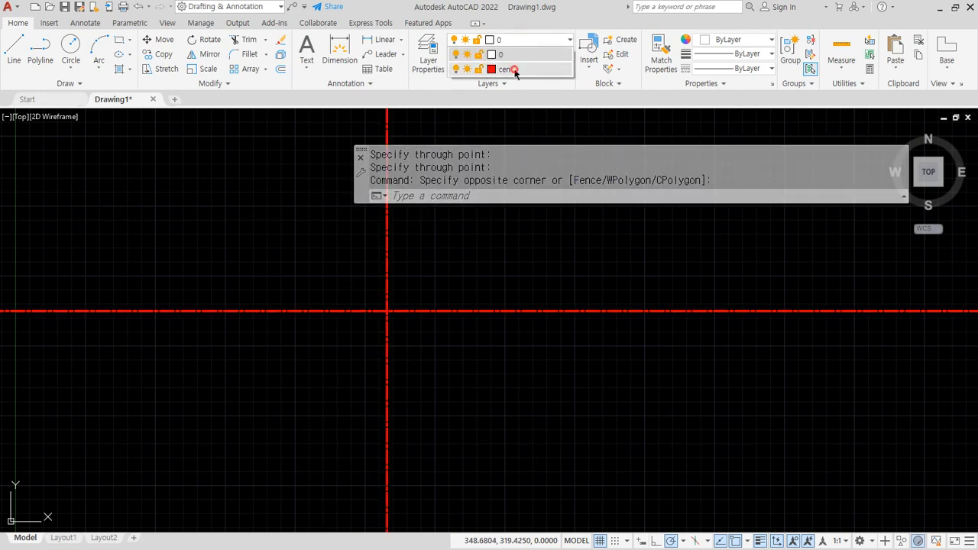
{"action": "key", "text": "Escape"}
{"action": "key", "text": "Escape"}
- Draw a circle of radius 33.6 centred on the intersection of the two centrelines
{"action": "scroll", "coordinate": [382, 328], "scroll_direction": "up", "scroll_amount": 1}
{"action": "type", "text": "c"}
{"action": "key", "text": "Return"}
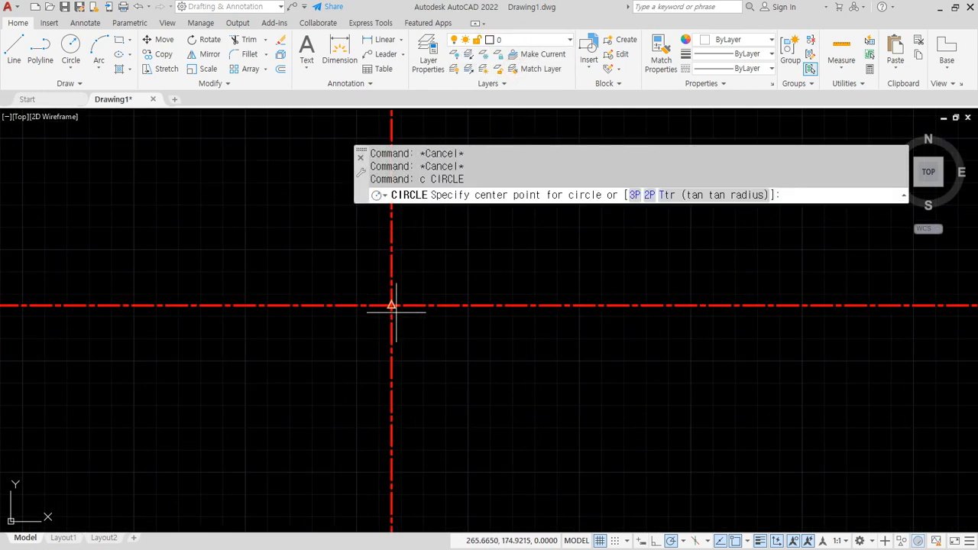
{"action": "left_click", "coordinate": [391, 304]}
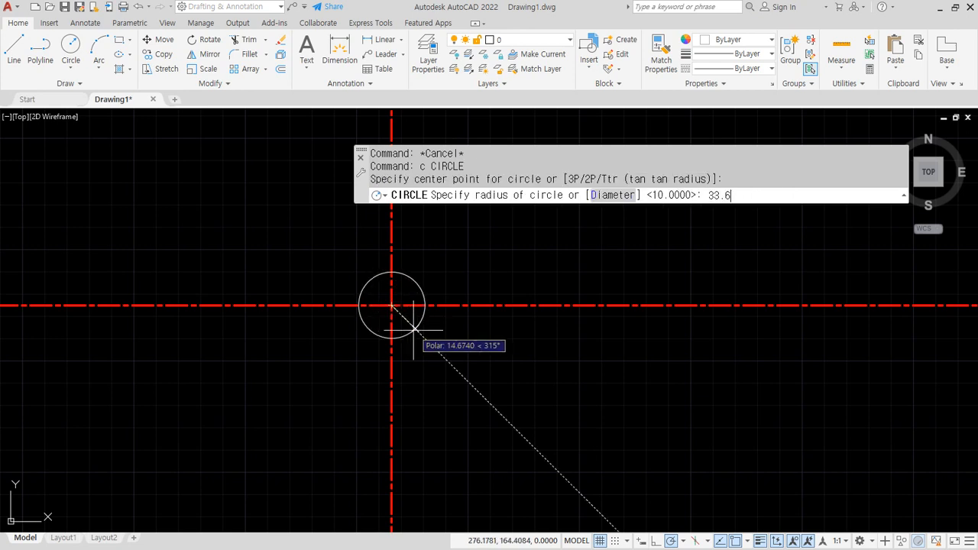
{"action": "key", "text": "Return"}
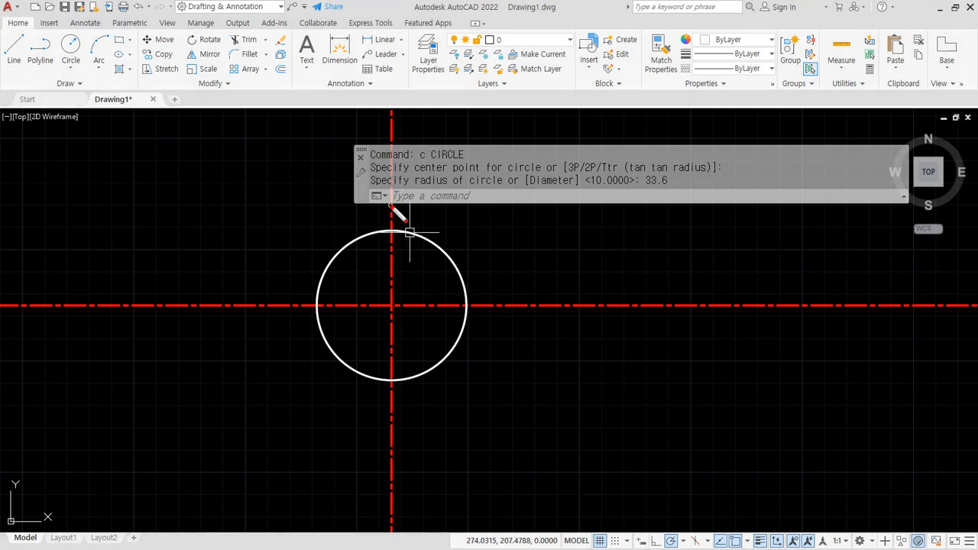
- Rotate a copy of the vertical centreline by -28 degrees about the circle's centre
{"action": "left_click_drag", "start_coordinate": [445, 213], "coordinate": [401, 279]}
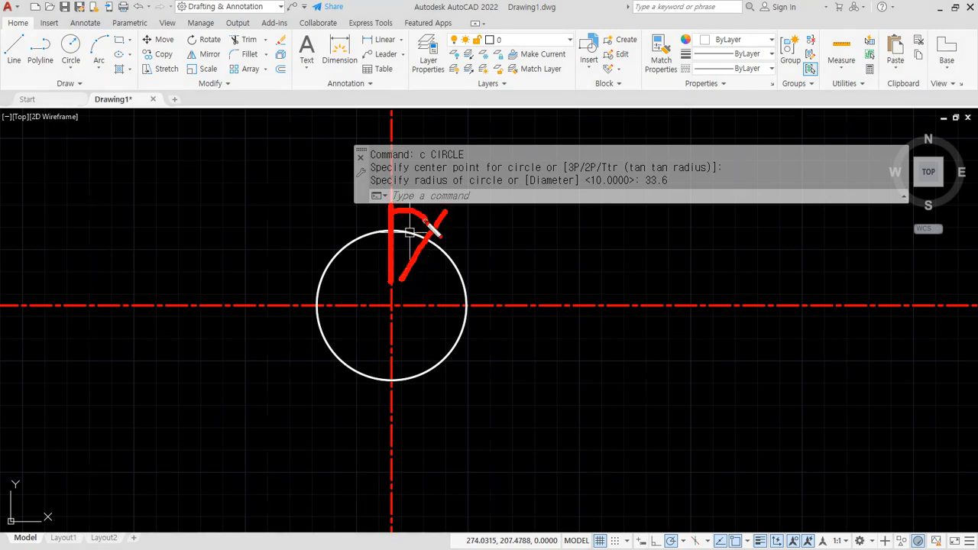
{"action": "key", "text": "Escape"}
{"action": "type", "text": "ro"}
{"action": "key", "text": "Return"}
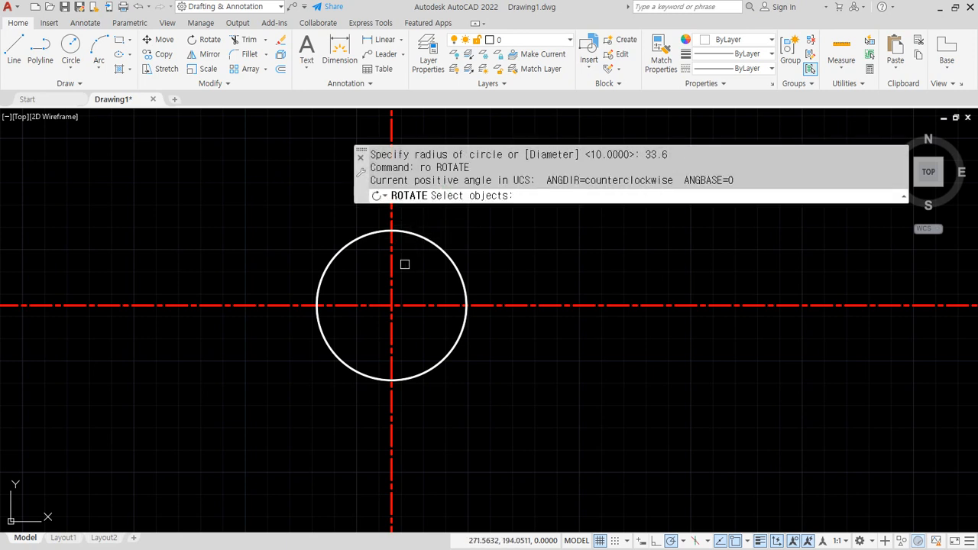
{"action": "left_click", "coordinate": [391, 278]}
{"action": "key", "text": "Return"}
{"action": "left_click", "coordinate": [391, 305]}
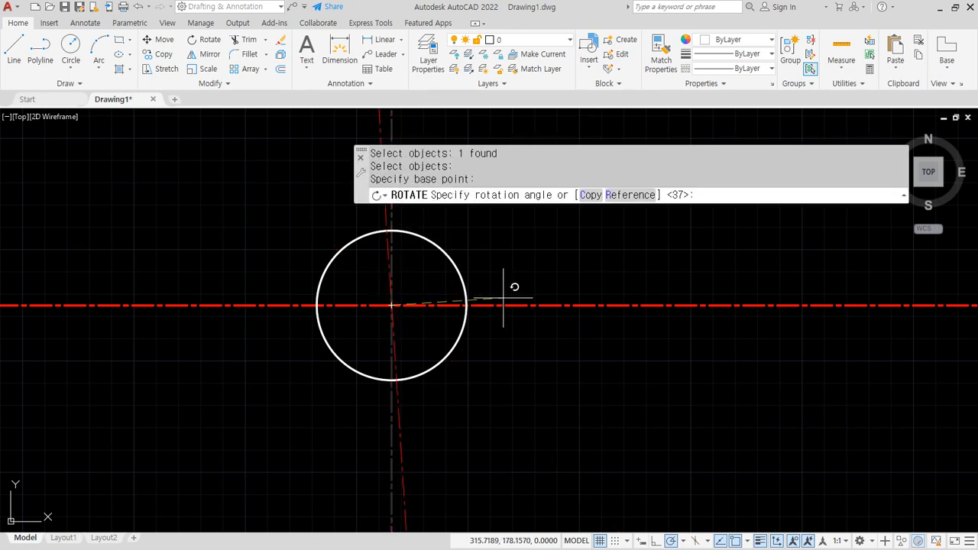
{"action": "type", "text": "c"}
{"action": "key", "text": "Return"}
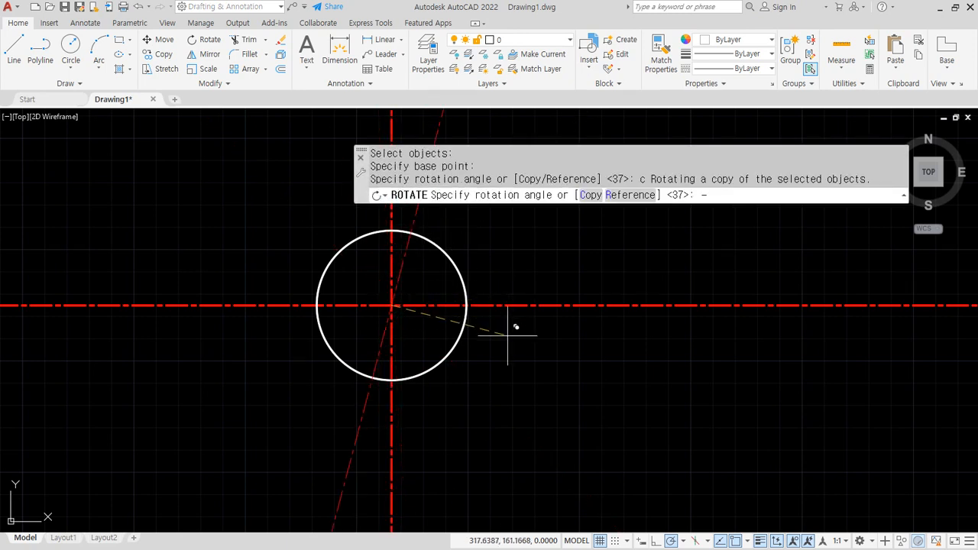
{"action": "type", "text": "-28"}
{"action": "key", "text": "Return"}
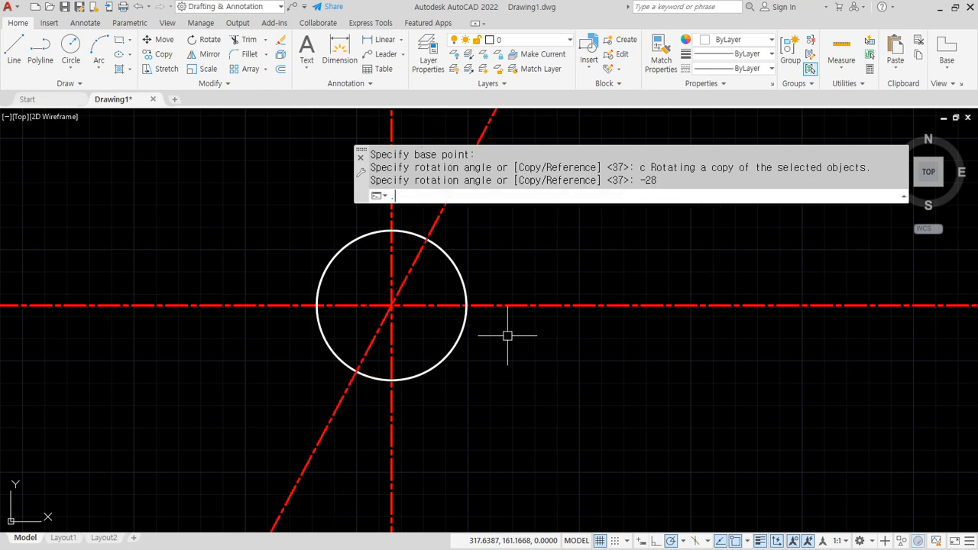
- Erase the slanted copy of the vertical centreline from the drawing
{"action": "left_click", "coordinate": [377, 196]}
{"action": "left_click", "coordinate": [603, 291]}
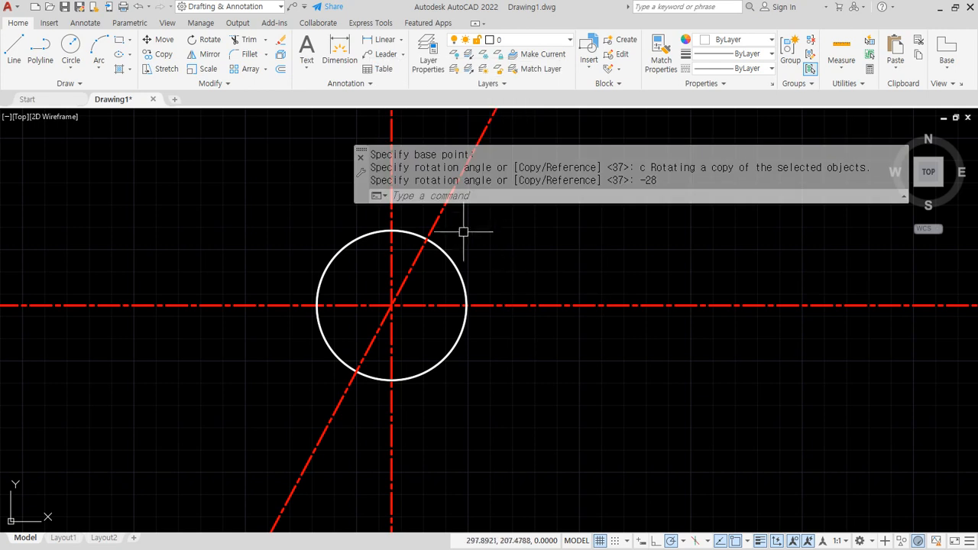
{"action": "left_click", "coordinate": [441, 210]}
{"action": "type", "text": "e"}
{"action": "key", "text": "Return"}
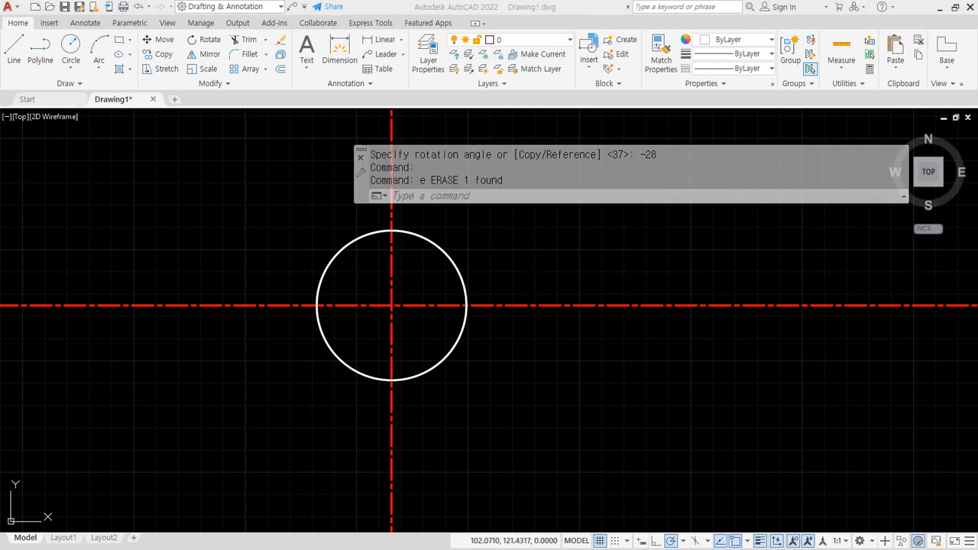
- Calculate 90 - 28 in Calculator to get the slanted line's angle from horizontal, and return to the drawing
{"action": "left_click_drag", "start_coordinate": [0, 162], "coordinate": [360, 161]}
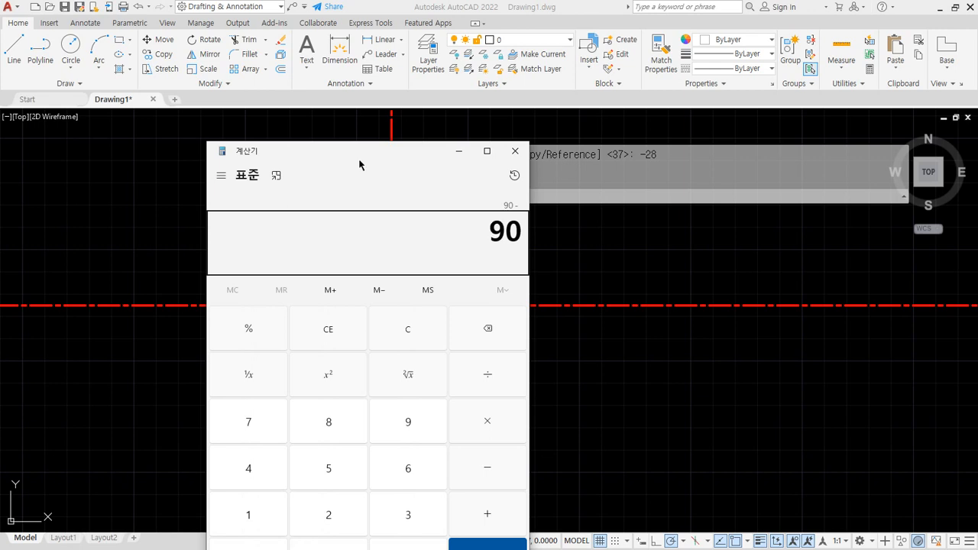
{"action": "key", "text": "Return"}
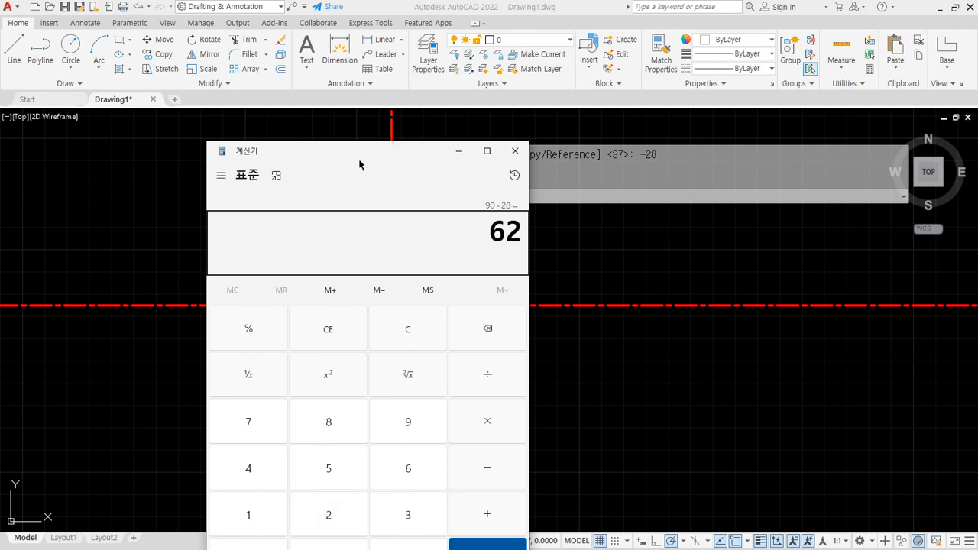
{"action": "left_click", "coordinate": [160, 183]}
- Draw a construction line at an angle of 62 degrees through the circle's centre
{"action": "type", "text": "XLINE"}
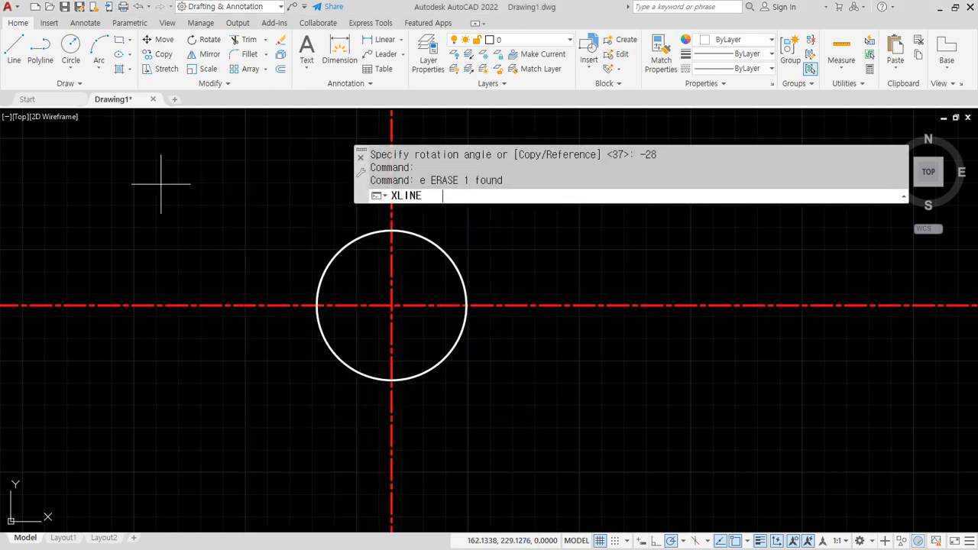
{"action": "key", "text": "Return"}
{"action": "type", "text": "a"}
{"action": "key", "text": "Return"}
{"action": "type", "text": "62"}
{"action": "key", "text": "Return"}
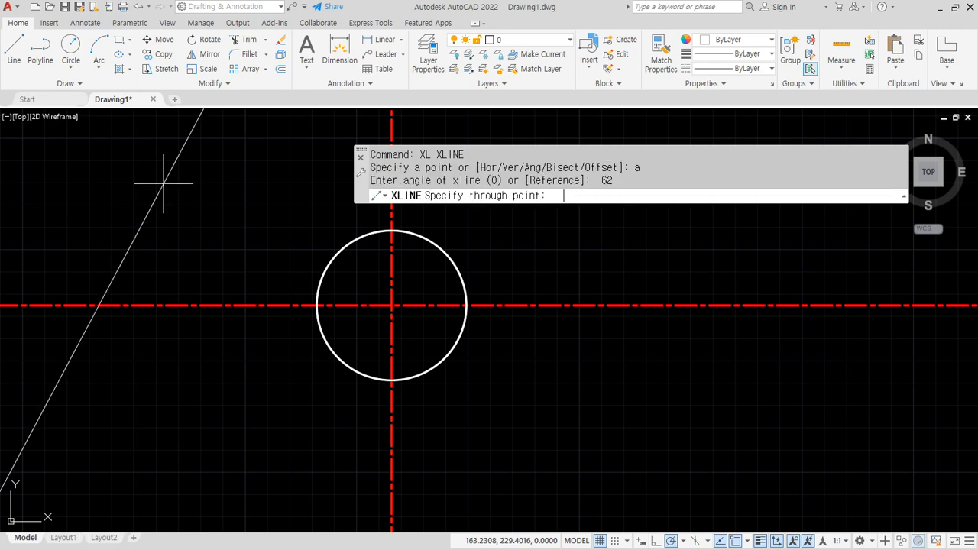
{"action": "left_click", "coordinate": [392, 306]}
{"action": "key", "text": "Return"}
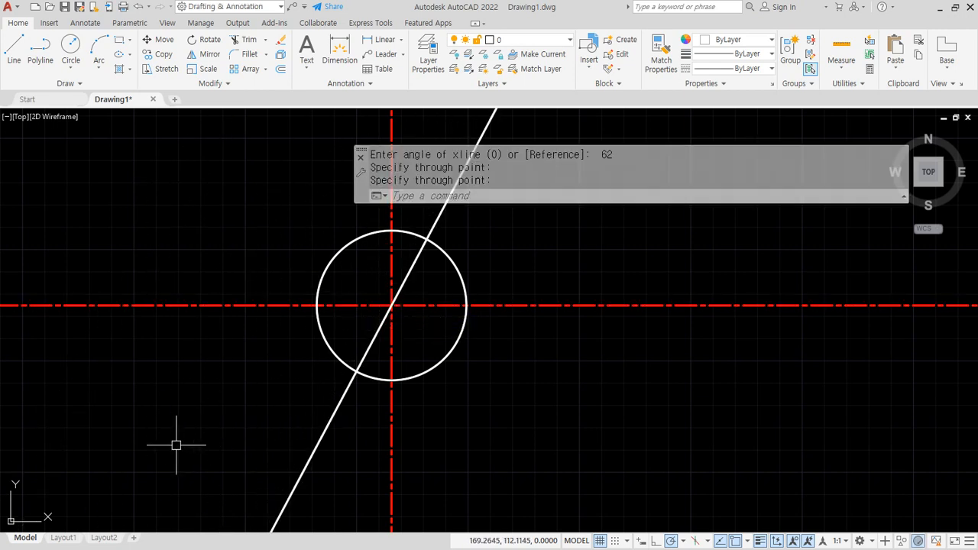
- Erase the white 62-degree construction line through the circle's centre
{"action": "left_click", "coordinate": [321, 507]}
{"action": "left_click", "coordinate": [212, 420]}
{"action": "type", "text": "e"}
{"action": "key", "text": "Return"}
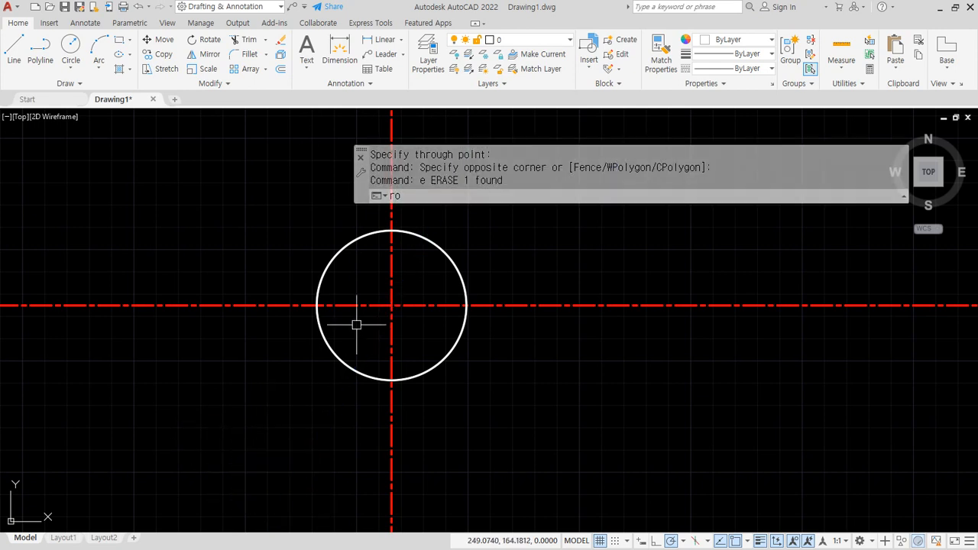
- Rotate the vertical centreline itself by -28 degrees about the circle's centre without copying, and undo the rotation
{"action": "type", "text": "ro"}
{"action": "key", "text": "Return"}
{"action": "left_click", "coordinate": [390, 276]}
{"action": "key", "text": "Return"}
{"action": "left_click", "coordinate": [391, 304]}
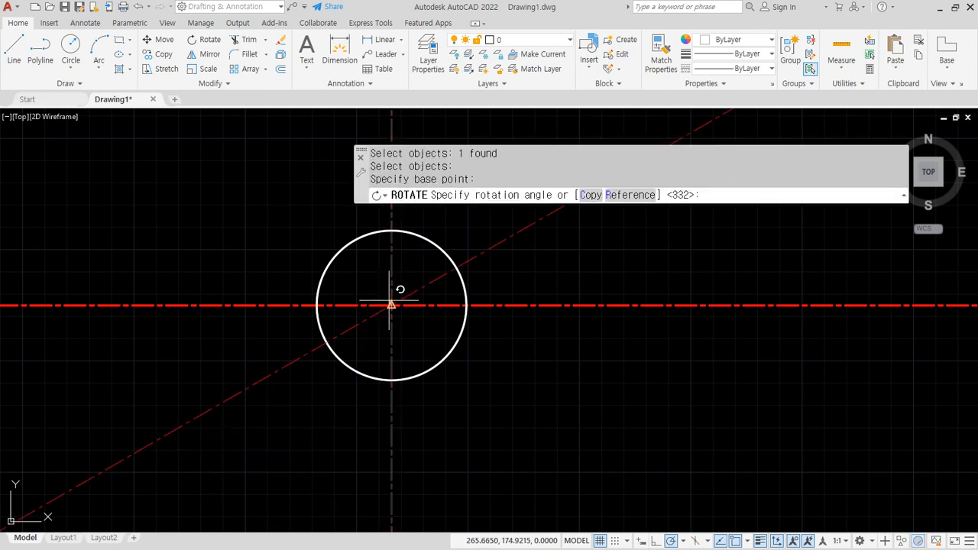
{"action": "key", "text": "Return"}
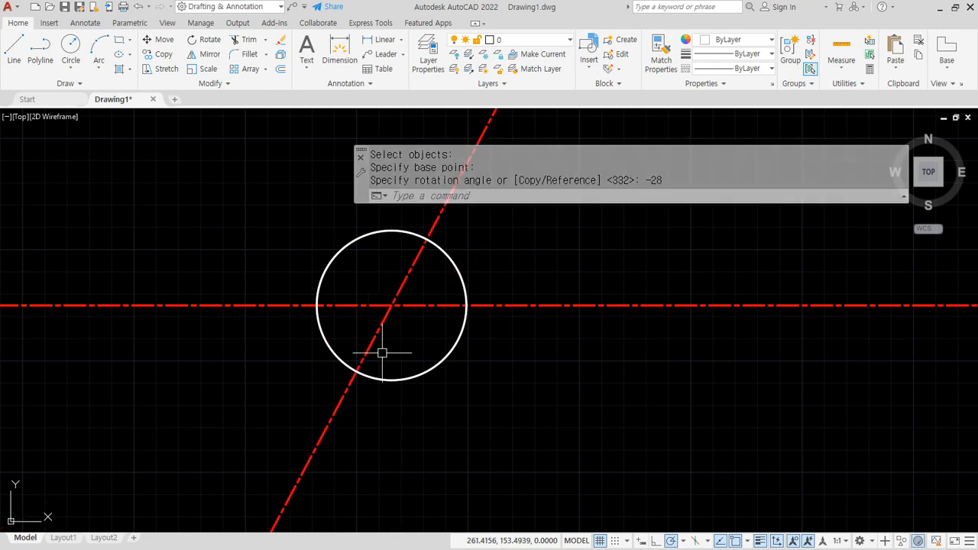
{"action": "key", "text": "ctrl+z"}
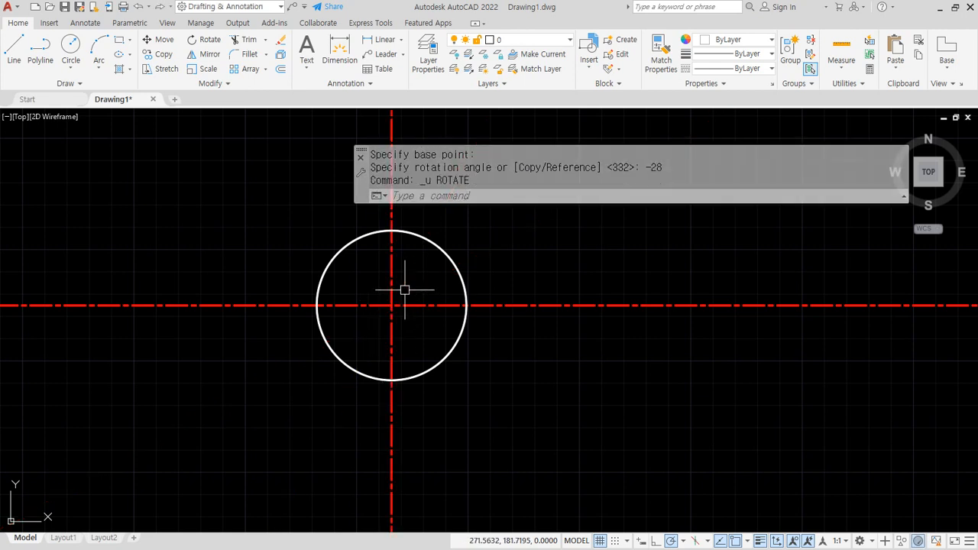
- Rotate a copy of the vertical centreline by -28 degrees about the circle's centre, using the Copy option
{"action": "type", "text": "ro"}
{"action": "key", "text": "Return"}
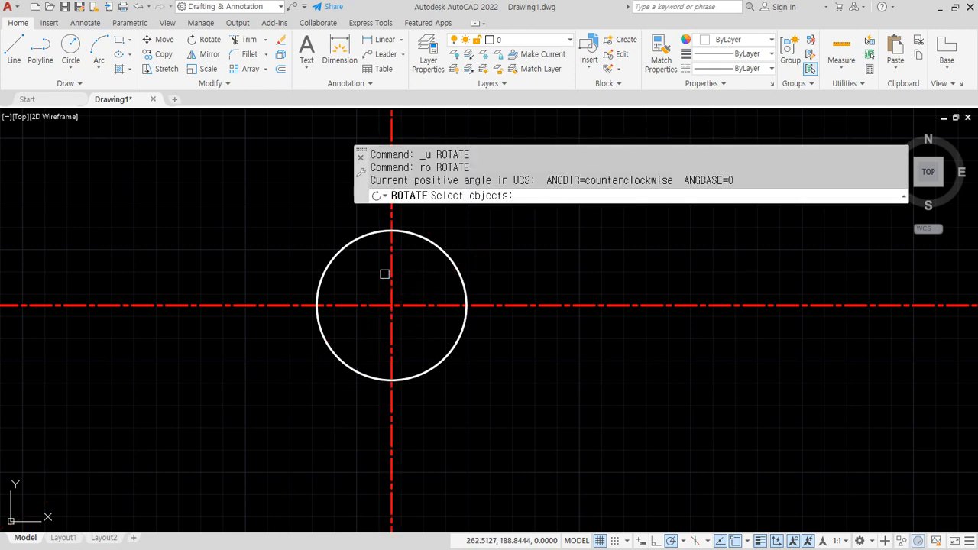
{"action": "left_click", "coordinate": [389, 271]}
{"action": "key", "text": "Return"}
{"action": "left_click", "coordinate": [391, 305]}
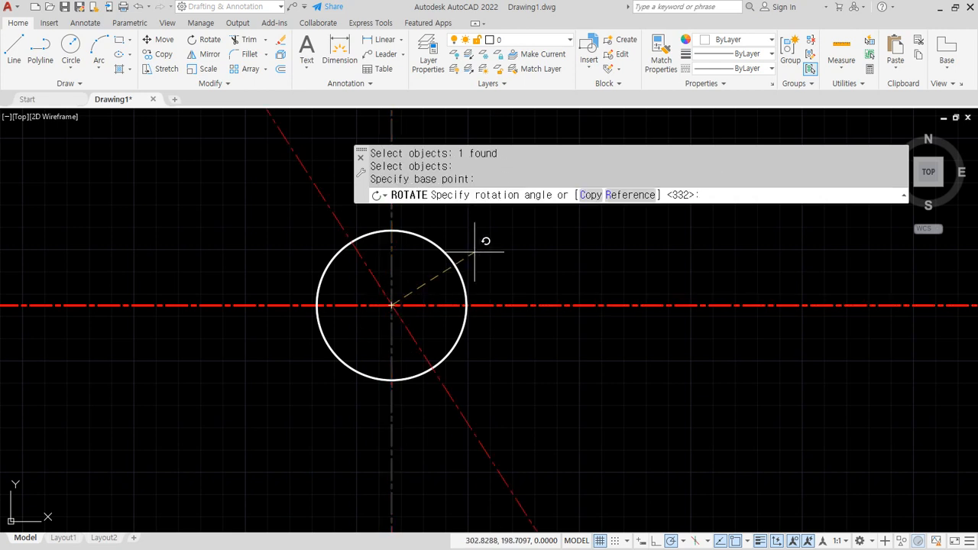
{"action": "left_click", "coordinate": [585, 195]}
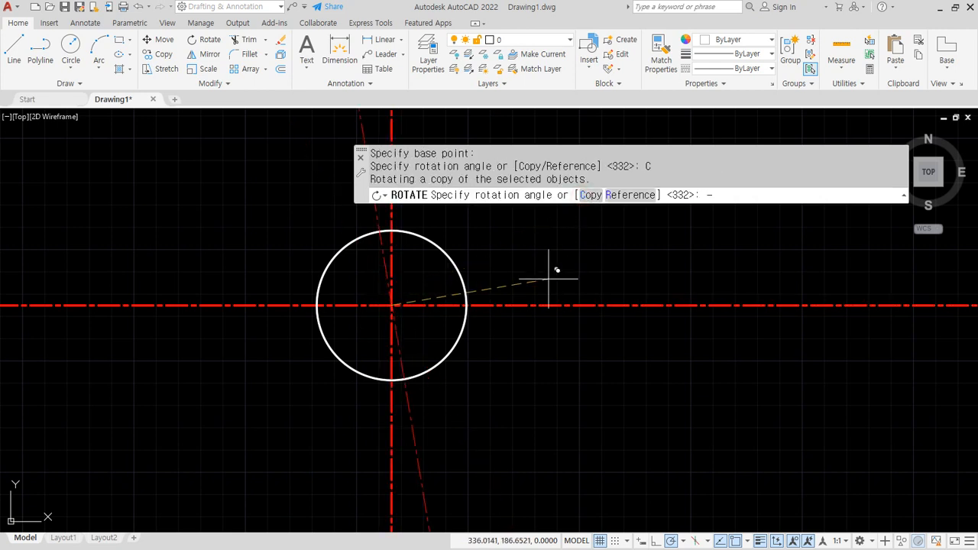
{"action": "type", "text": "-28"}
{"action": "key", "text": "Return"}
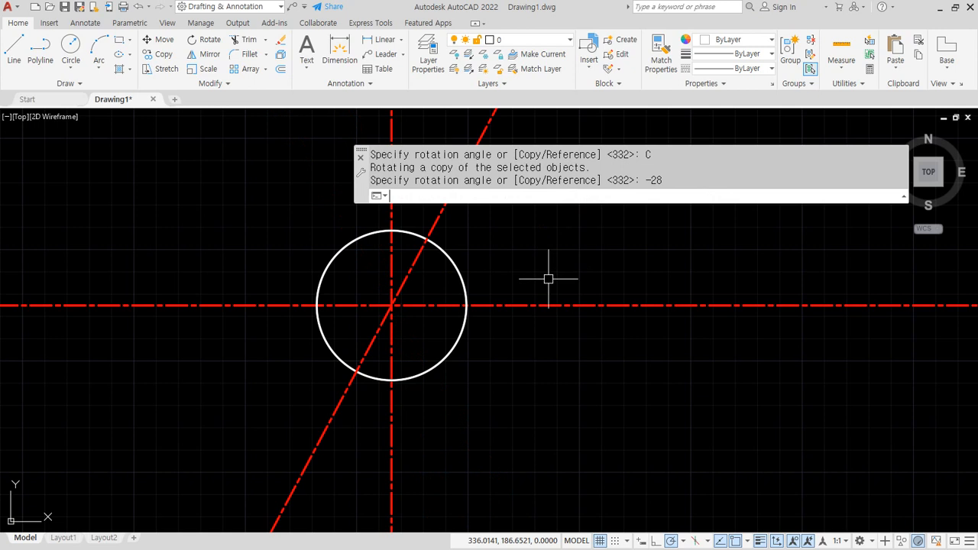
- Trim away the part of the slanted centreline below the circle's centre
{"action": "type", "text": "tr"}
{"action": "key", "text": "Return"}
{"action": "left_click", "coordinate": [328, 411]}
{"action": "left_click", "coordinate": [371, 339]}
{"action": "key", "text": "Return"}
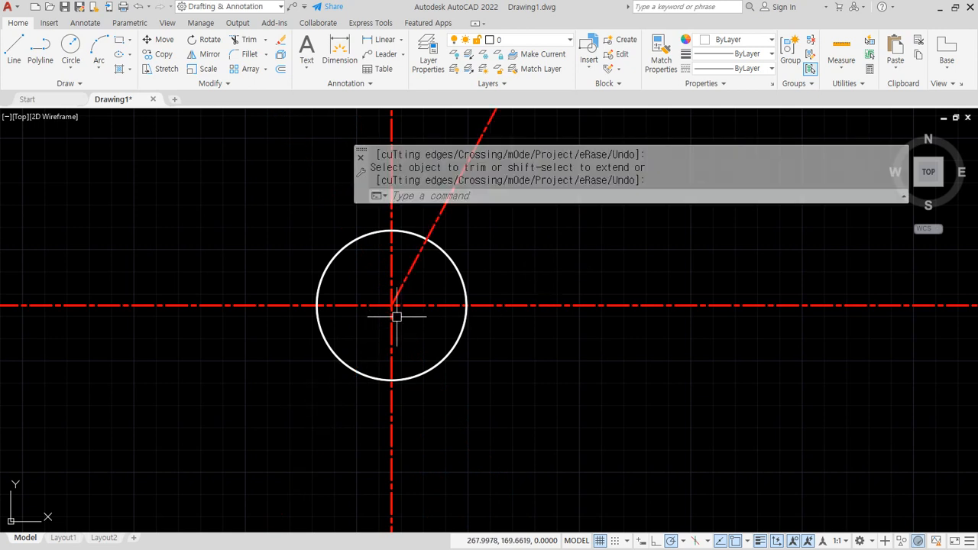
- Draw a circle of radius 38.4 concentric with the radius 33.6 circle
{"action": "type", "text": "c"}
{"action": "key", "text": "Return"}
{"action": "left_click", "coordinate": [391, 305]}
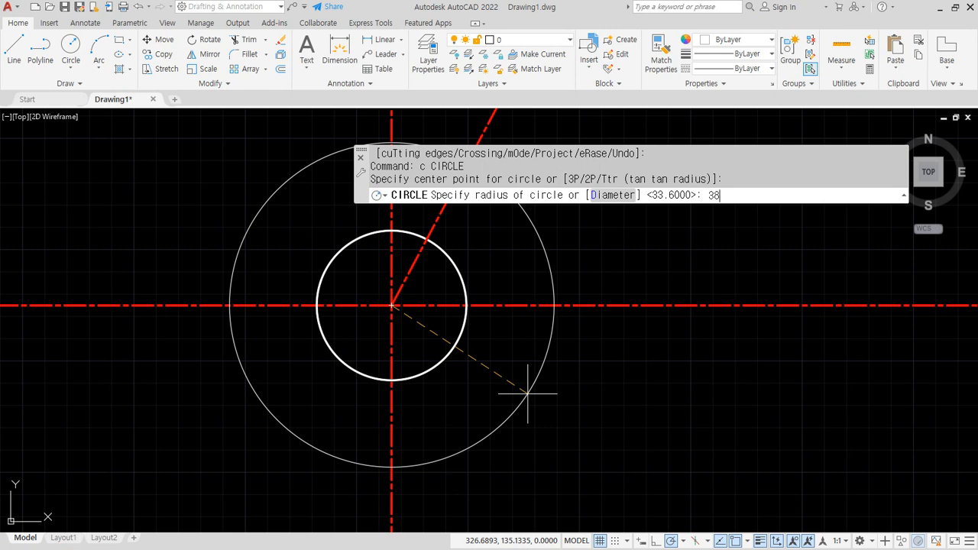
{"action": "key", "text": "Return"}
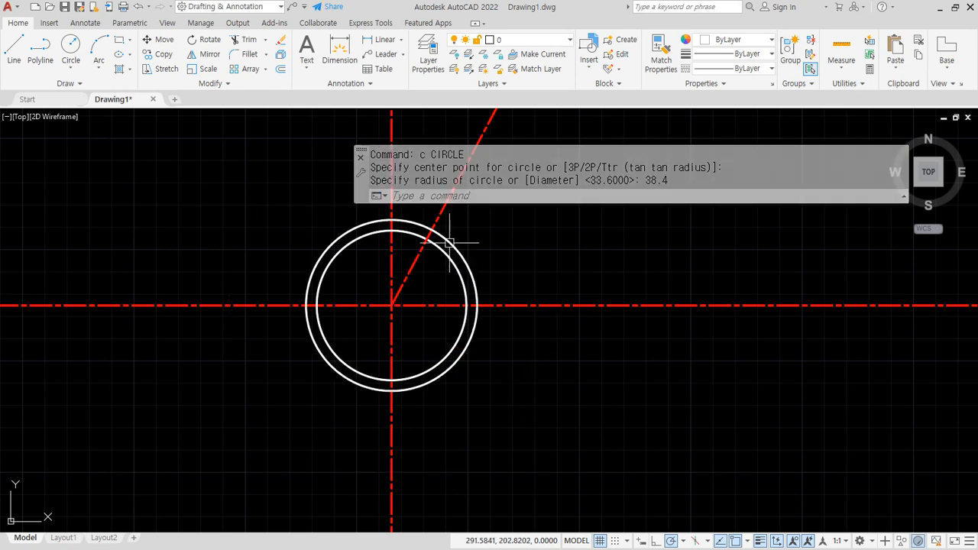
- Match the radius 38.4 circle's properties to the slanted centreline
{"action": "scroll", "coordinate": [444, 241], "scroll_direction": "up", "scroll_amount": 6}
{"action": "type", "text": "ma"}
{"action": "key", "text": "Return"}
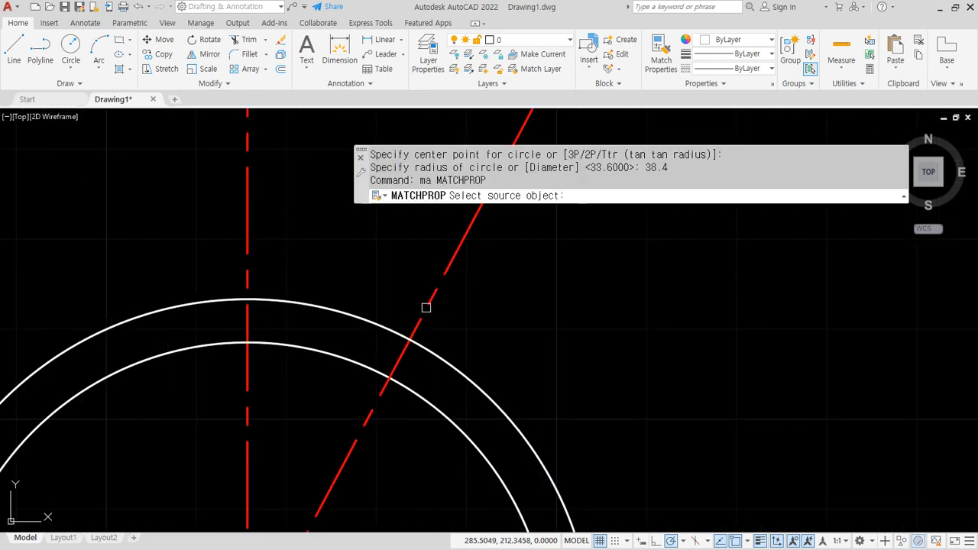
{"action": "left_click", "coordinate": [424, 307]}
{"action": "left_click", "coordinate": [430, 350]}
{"action": "key", "text": "Return"}
- Draw a radius 6.4 circle centred where the slanted centreline crosses the radius 38.4 centreline circle
{"action": "type", "text": "c"}
{"action": "key", "text": "Return"}
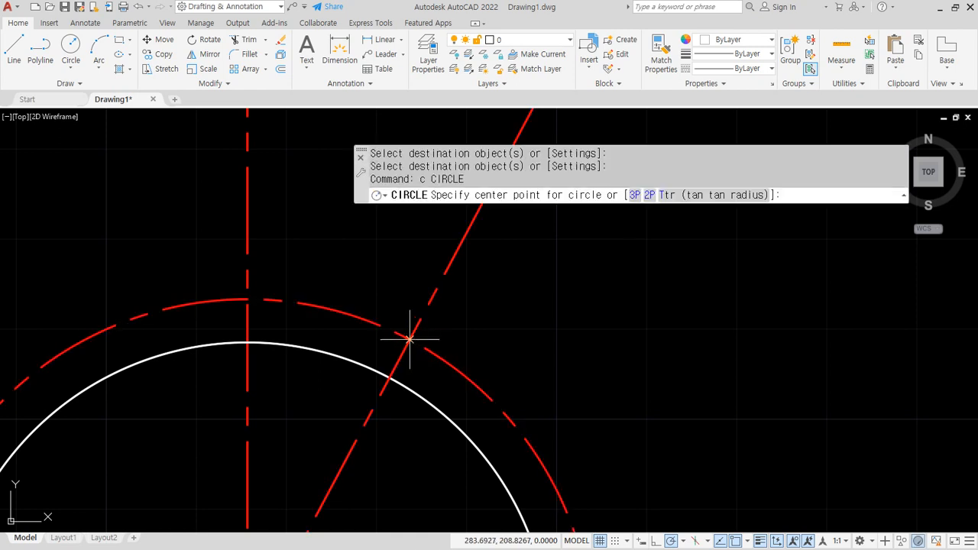
{"action": "left_click", "coordinate": [409, 338]}
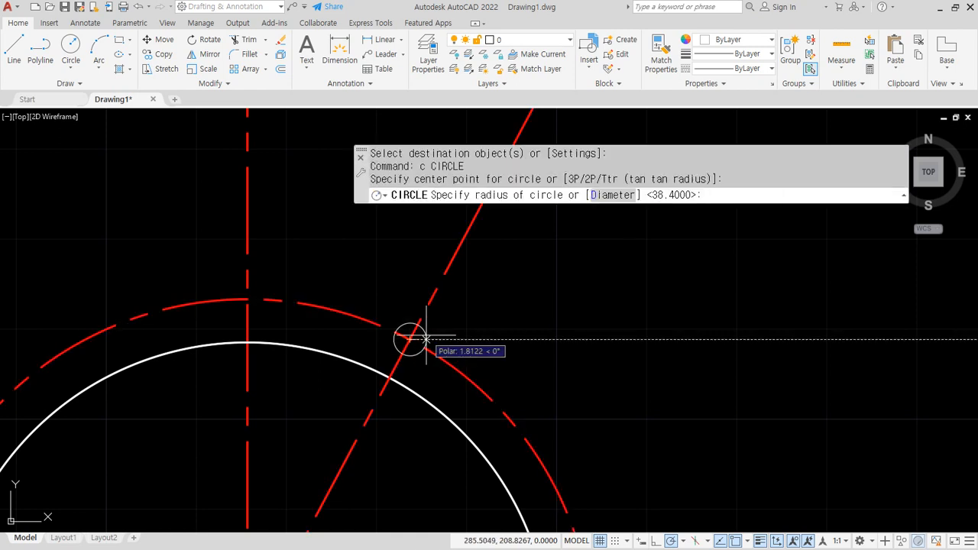
{"action": "type", "text": "6.4"}
{"action": "key", "text": "Return"}
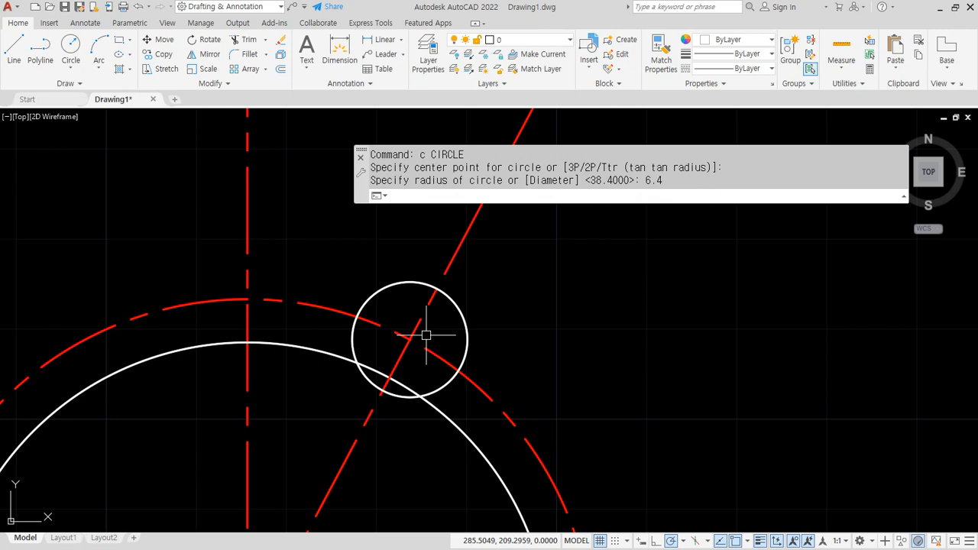
- Offset the slanted centreline by 6.4 to both sides
{"action": "type", "text": "O"}
{"action": "key", "text": "Return"}
{"action": "type", "text": "6."}
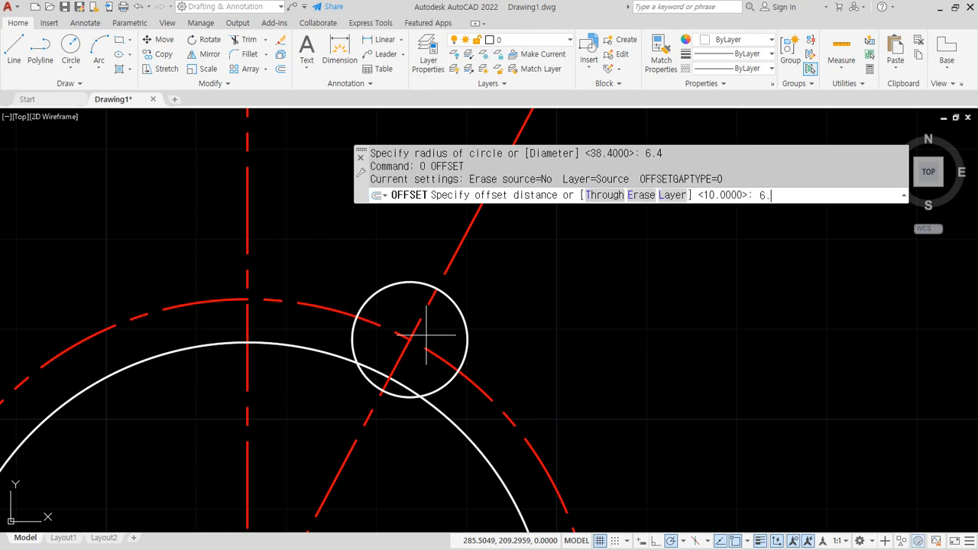
{"action": "type", "text": "4"}
{"action": "key", "text": "Return"}
{"action": "left_click", "coordinate": [450, 264]}
{"action": "left_click", "coordinate": [424, 247]}
{"action": "left_click", "coordinate": [448, 261]}
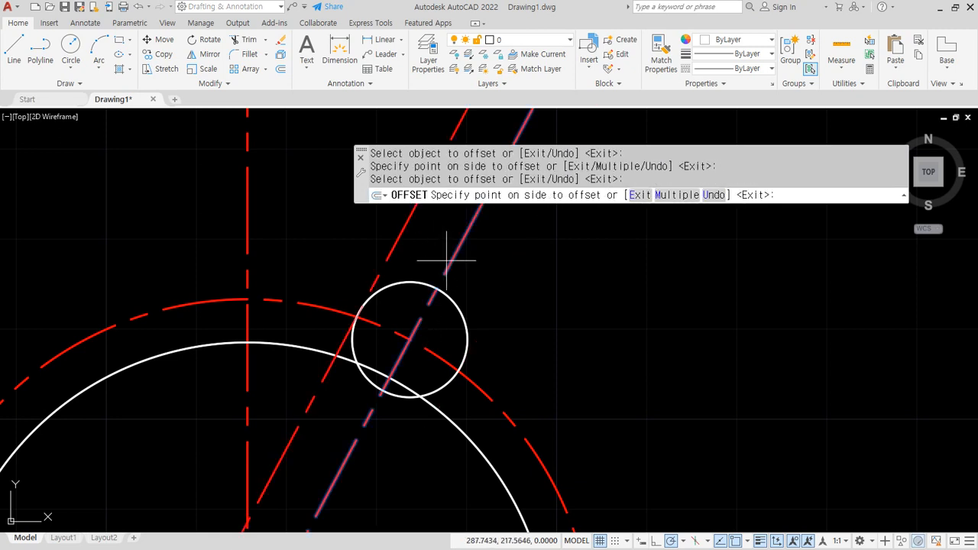
{"action": "left_click", "coordinate": [530, 321]}
{"action": "key", "text": "Return"}
- Fillet both offset lines with the radius 6.4 circle at radius 0, cutting off their outer parts at the tangent points
{"action": "type", "text": "f"}
{"action": "key", "text": "Return"}
{"action": "left_click", "coordinate": [446, 397]}
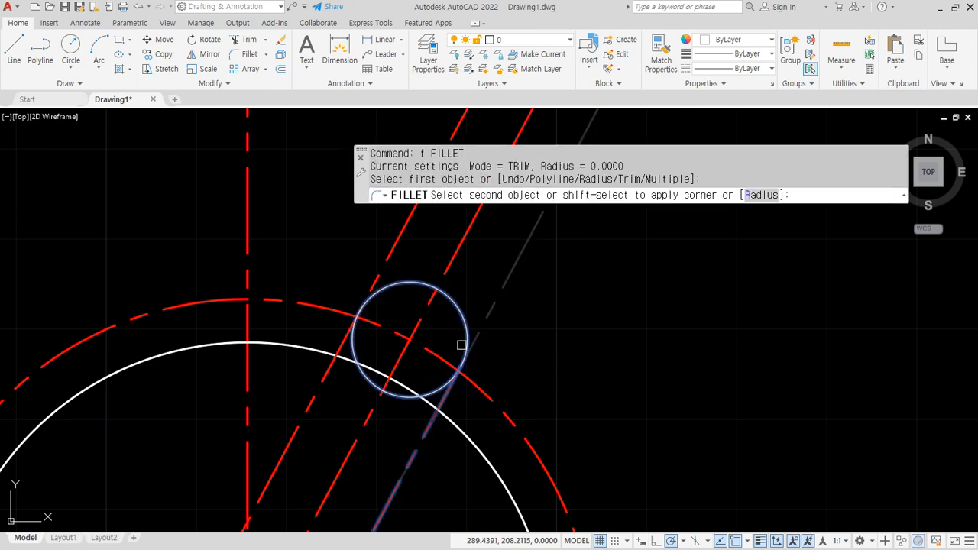
{"action": "left_click", "coordinate": [397, 284]}
{"action": "key", "text": "Return"}
{"action": "left_click", "coordinate": [397, 284]}
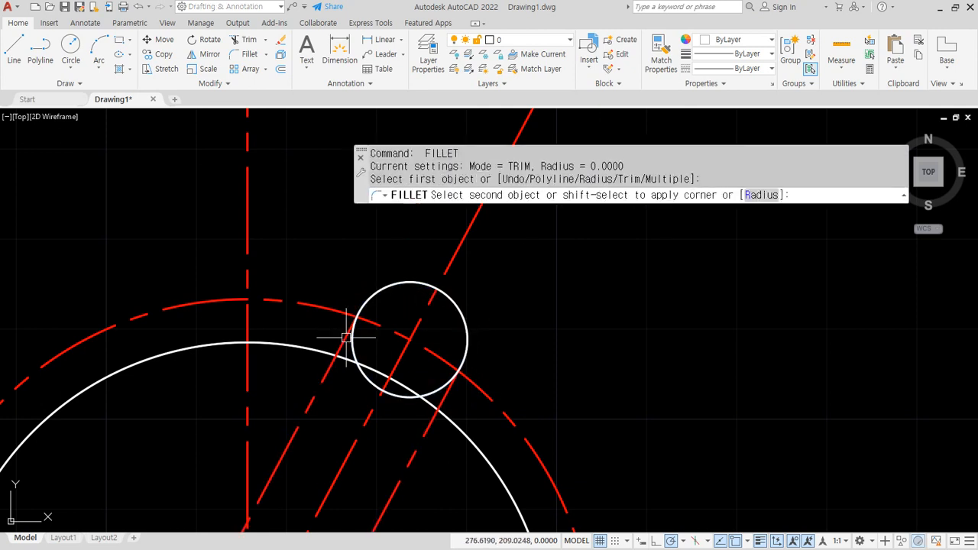
{"action": "left_click", "coordinate": [346, 336]}
- Fillet both offset lines with the radius 33.6 circle at radius 0, removing their parts inside the hole
{"action": "key", "text": "Return"}
{"action": "left_click", "coordinate": [408, 382]}
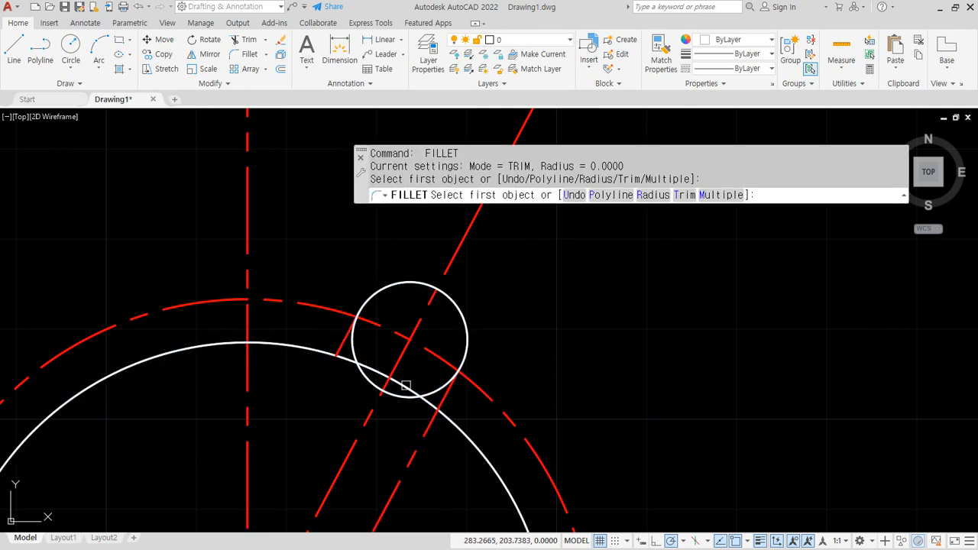
{"action": "left_click", "coordinate": [405, 387]}
{"action": "left_click", "coordinate": [446, 398]}
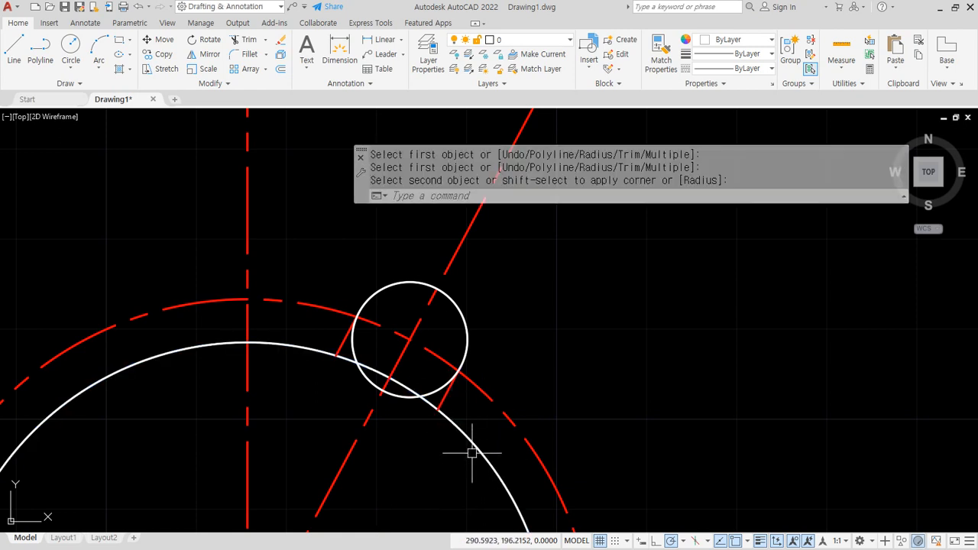
- Match the two short notch side lines to the properties of the white radius 6.4 circle
{"action": "left_click", "coordinate": [661, 56]}
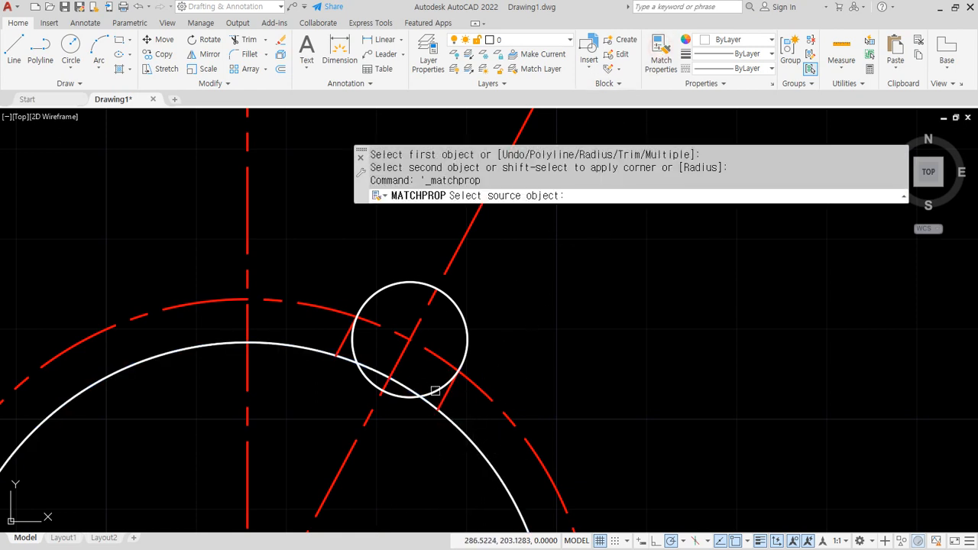
{"action": "left_click", "coordinate": [435, 390]}
{"action": "left_click", "coordinate": [441, 403]}
{"action": "left_click", "coordinate": [347, 341]}
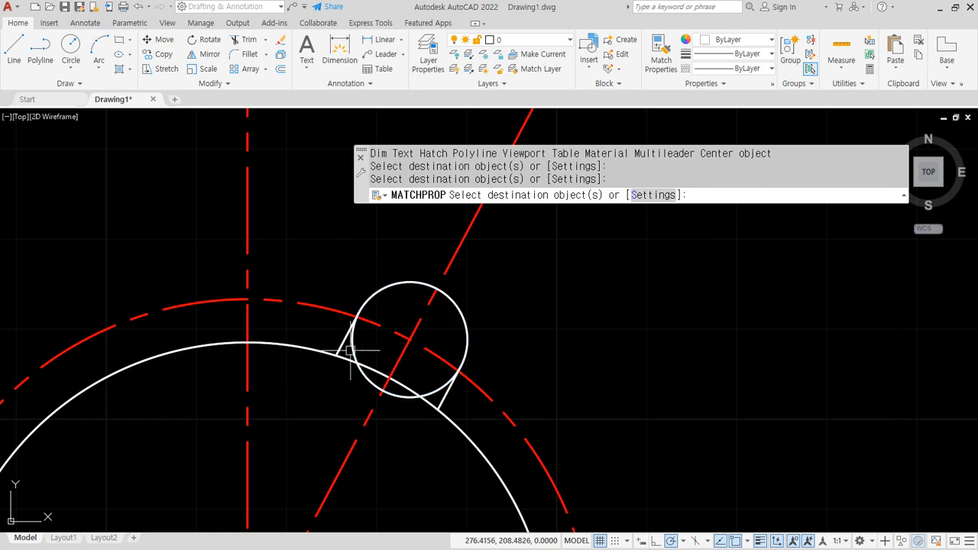
{"action": "key", "text": "space"}
- Trim the radius 33.6 circle between the notch sides and the inner part of the radius 6.4 circle to open the notch
{"action": "type", "text": "tr"}
{"action": "key", "text": "space"}
{"action": "left_click", "coordinate": [365, 343]}
{"action": "left_click", "coordinate": [334, 384]}
{"action": "left_click", "coordinate": [376, 359]}
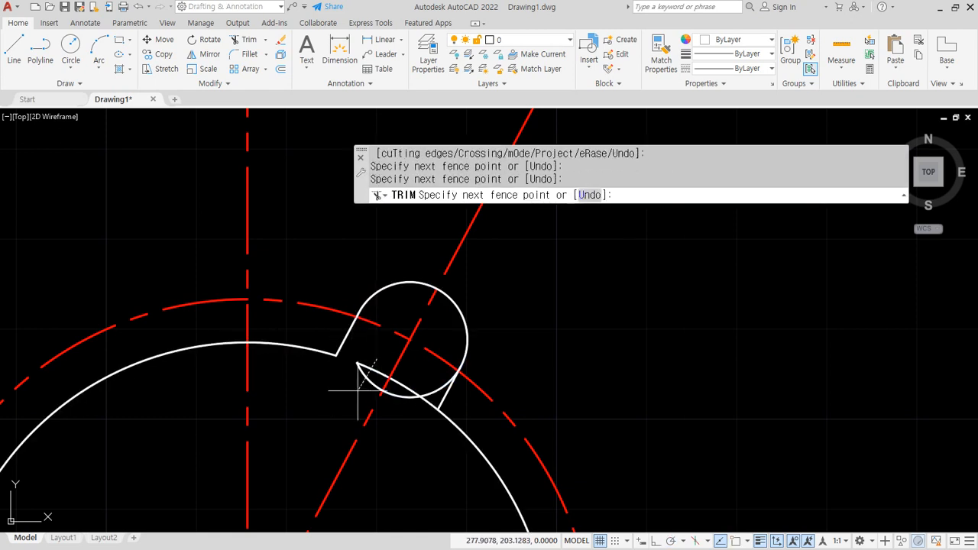
{"action": "key", "text": "space"}
{"action": "left_click", "coordinate": [408, 371]}
{"action": "left_click", "coordinate": [395, 414]}
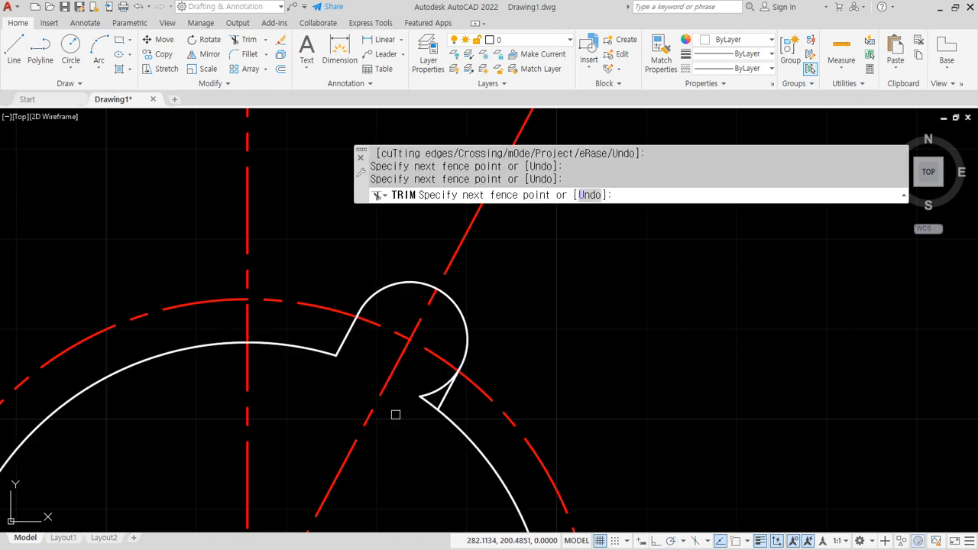
{"action": "left_click", "coordinate": [442, 372]}
{"action": "left_click", "coordinate": [408, 437]}
{"action": "key", "text": "space"}
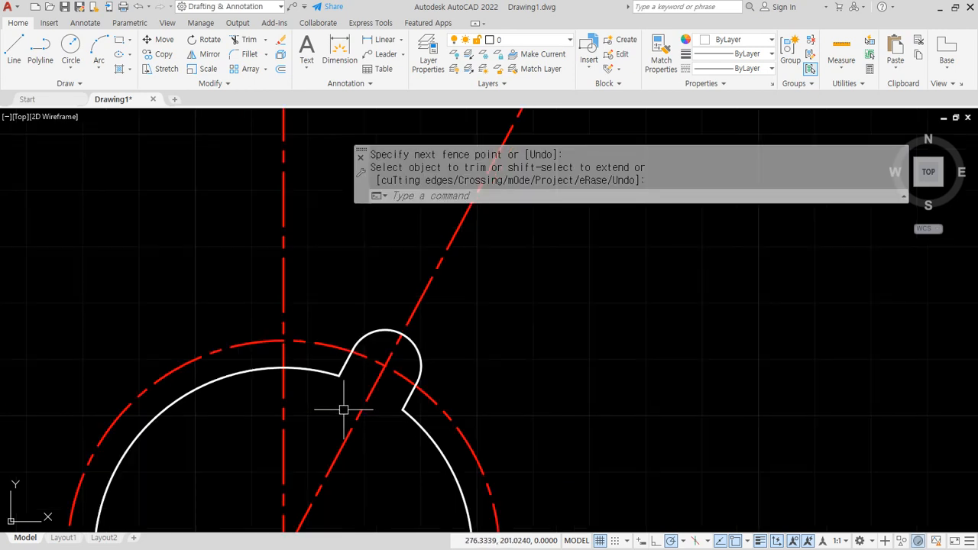
- Offset the notch's radius 6.4 arc outward by 5
{"action": "scroll", "coordinate": [344, 408], "scroll_direction": "down", "scroll_amount": 2}
{"action": "type", "text": "o"}
{"action": "key", "text": "space"}
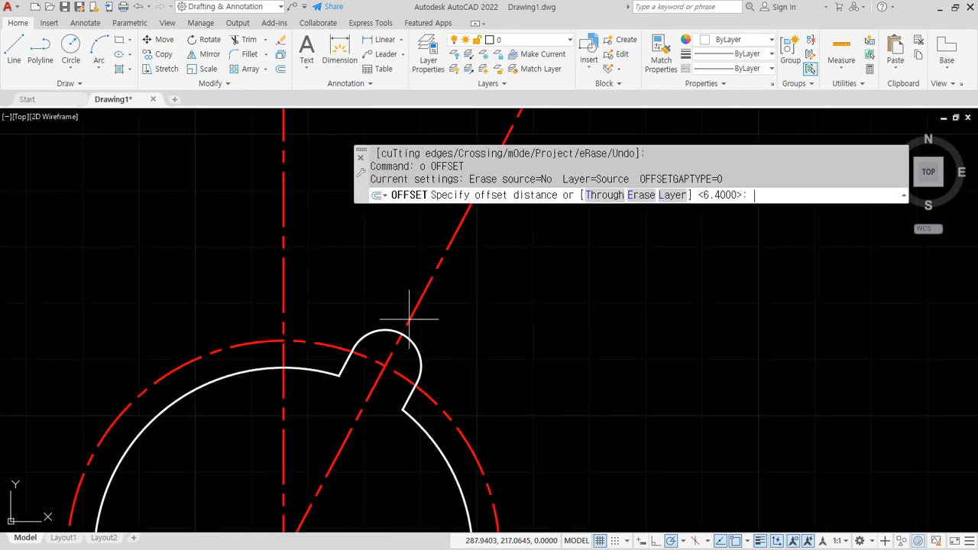
{"action": "type", "text": "5"}
{"action": "key", "text": "space"}
{"action": "left_click", "coordinate": [408, 331]}
{"action": "left_click", "coordinate": [440, 325]}
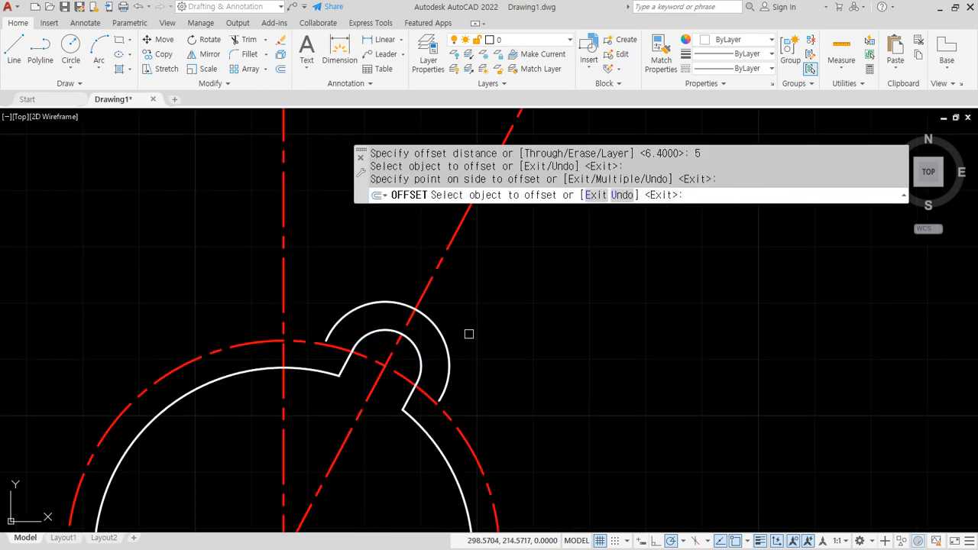
{"action": "key", "text": "space"}
- Extend both ends of the offset arc to the radius 38.4 centreline circle
{"action": "type", "text": "ex"}
{"action": "key", "text": "space"}
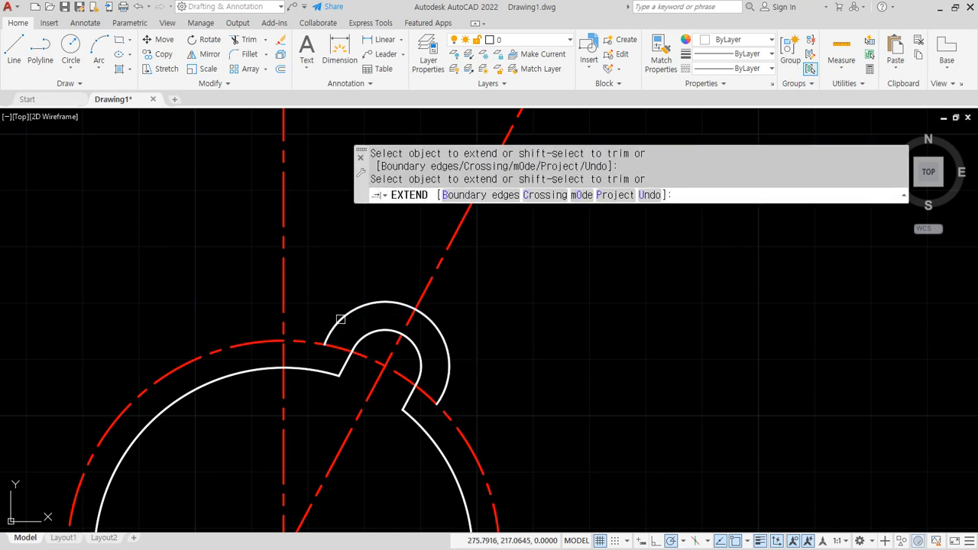
{"action": "key", "text": "space"}
- Trim the radius 38.4 centreline circle and the slanted centreline beyond the offset arc around the notch
{"action": "type", "text": "tr"}
{"action": "key", "text": "space"}
{"action": "left_click", "coordinate": [450, 420]}
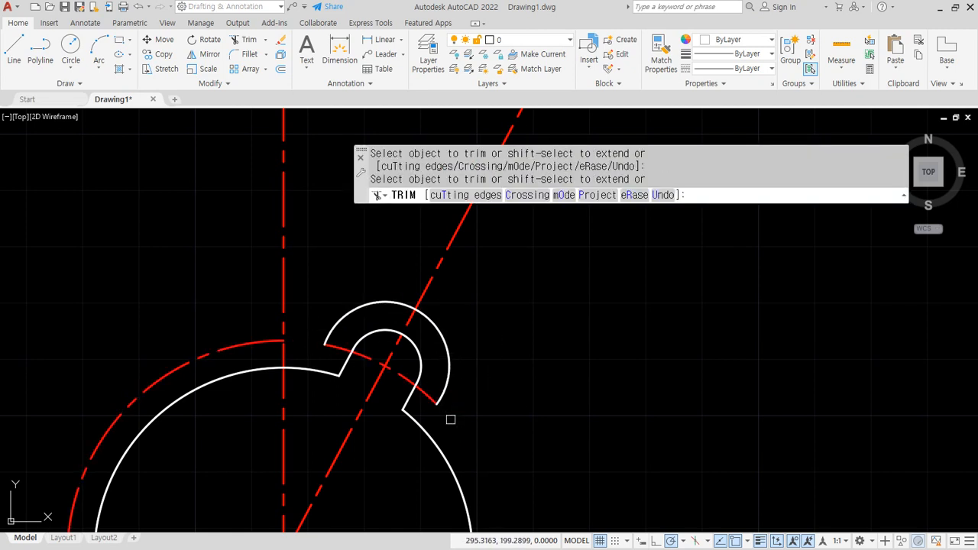
{"action": "key", "text": "space"}
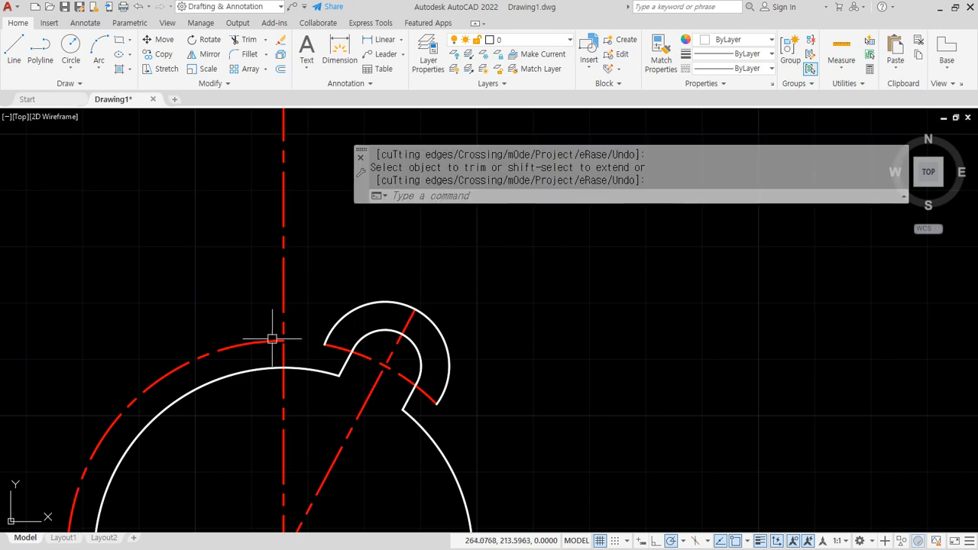
- Erase the leftover piece of the radius 38.4 centreline circle and the auxiliary offset arc around the notch
{"action": "left_click", "coordinate": [272, 338]}
{"action": "type", "text": "e"}
{"action": "key", "text": "space"}
{"action": "left_click", "coordinate": [442, 331]}
{"action": "type", "text": "e"}
{"action": "key", "text": "space"}
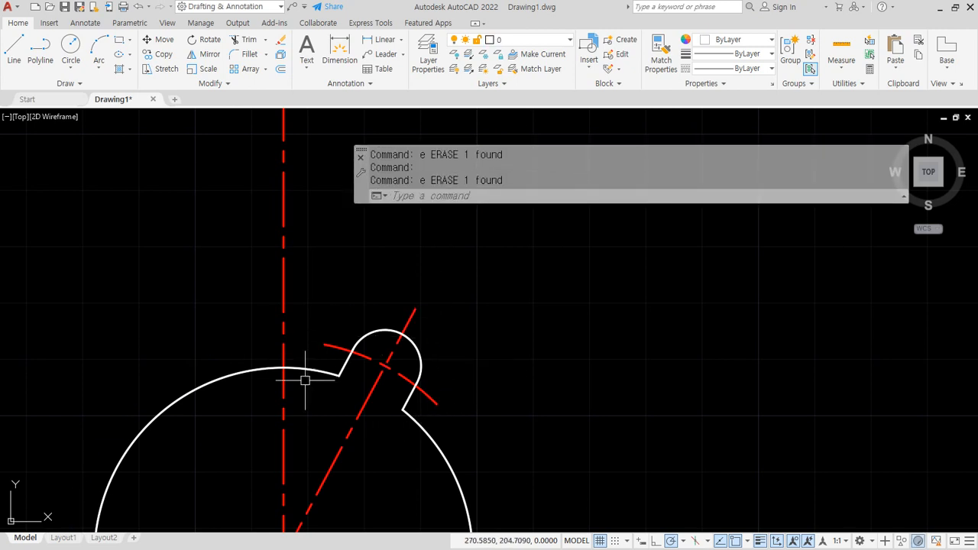
- Offset the horizontal centreline 45 downward
{"action": "scroll", "coordinate": [305, 379], "scroll_direction": "down", "scroll_amount": 4}
{"action": "middle_click_drag", "start_coordinate": [484, 432], "coordinate": [480, 305]}
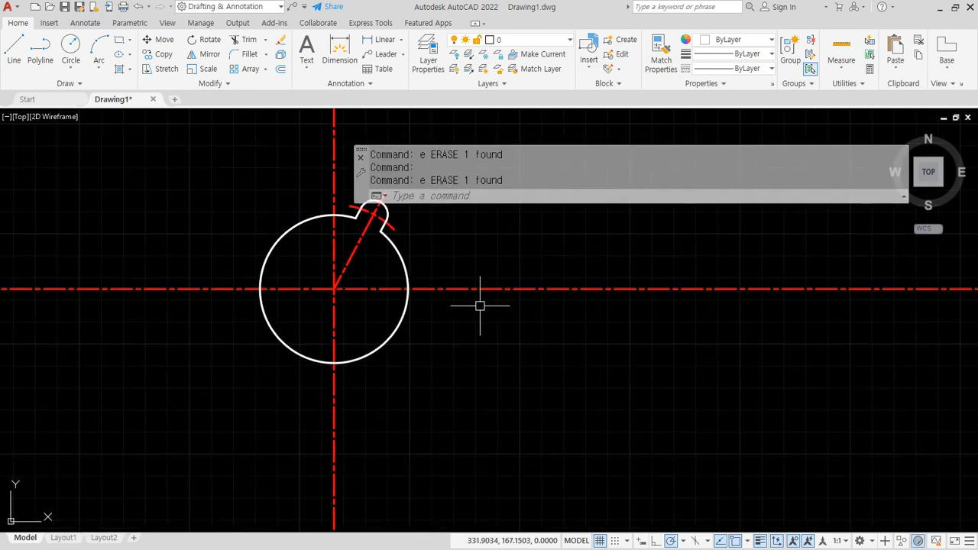
{"action": "mouse_move", "coordinate": [480, 306]}
{"action": "left_mouse_down"}
{"action": "mouse_move", "coordinate": [452, 287]}
{"action": "mouse_move", "coordinate": [469, 275]}
{"action": "mouse_move", "coordinate": [468, 443]}
{"action": "mouse_move", "coordinate": [498, 453]}
{"action": "left_mouse_up"}
{"action": "left_click_drag", "start_coordinate": [553, 415], "coordinate": [541, 404]}
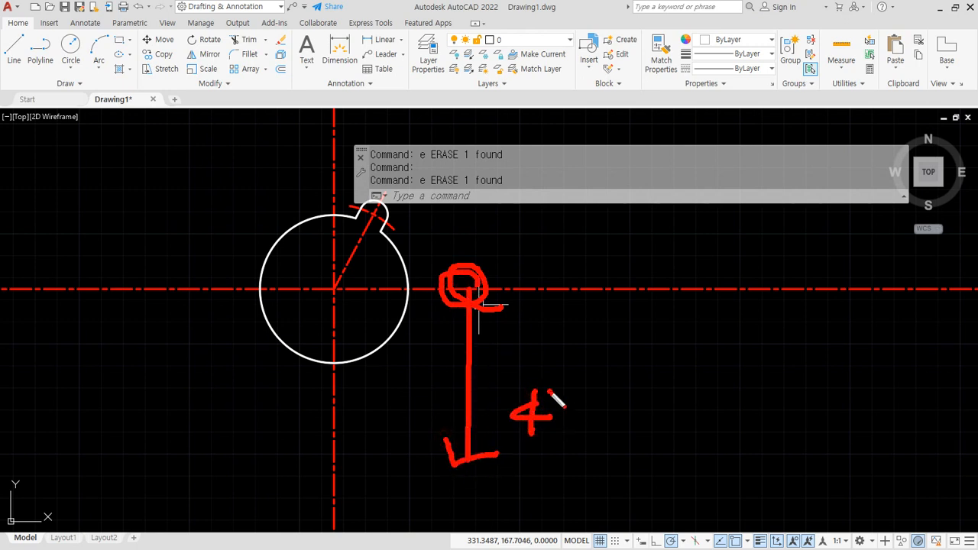
{"action": "type", "text": "o"}
{"action": "key", "text": "Return"}
{"action": "type", "text": "45"}
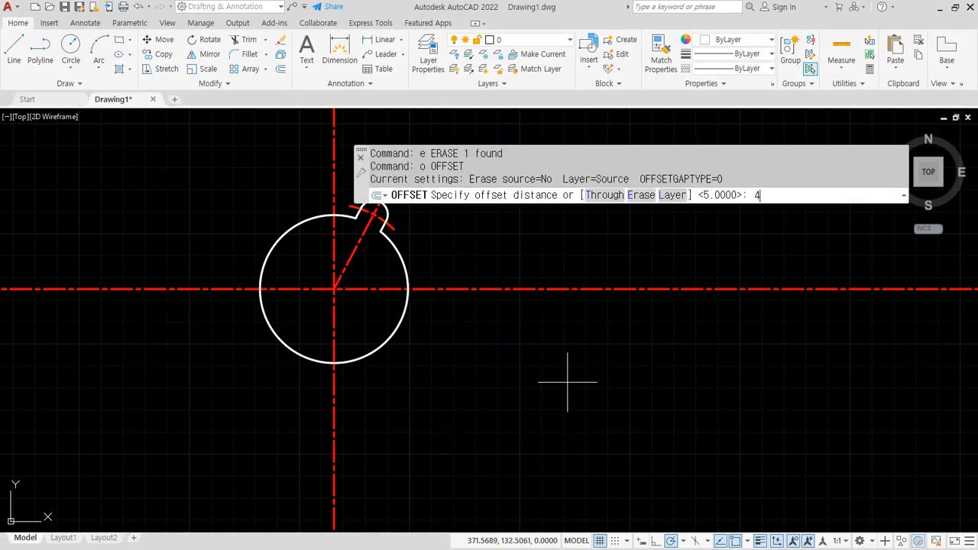
{"action": "key", "text": "Return"}
{"action": "left_click", "coordinate": [484, 291]}
{"action": "left_click", "coordinate": [470, 408]}
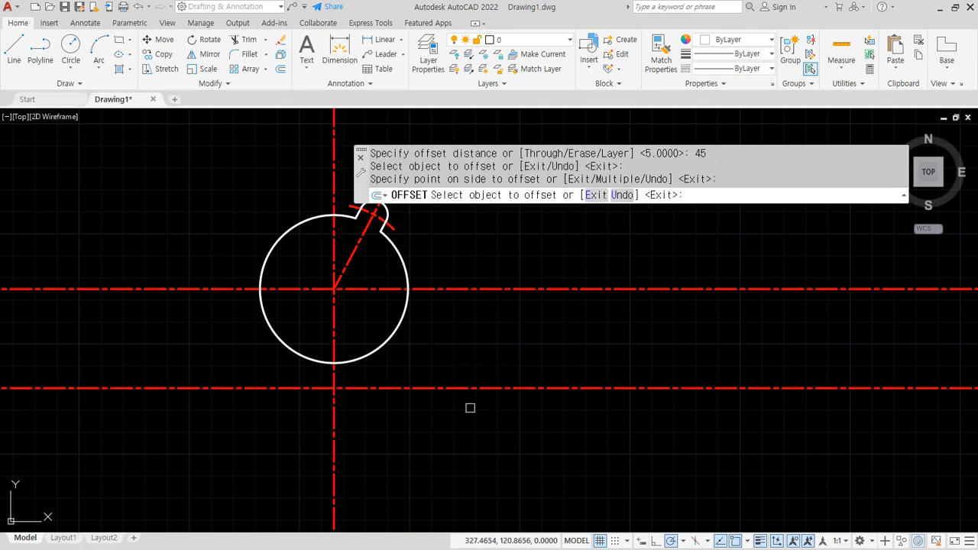
{"action": "left_click_drag", "start_coordinate": [511, 388], "coordinate": [511, 240]}
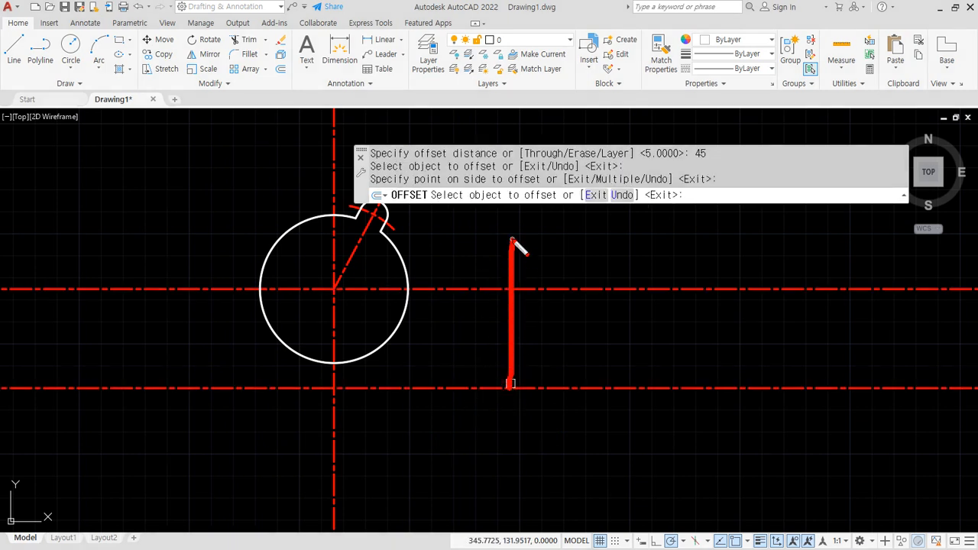
{"action": "key", "text": "Escape"}
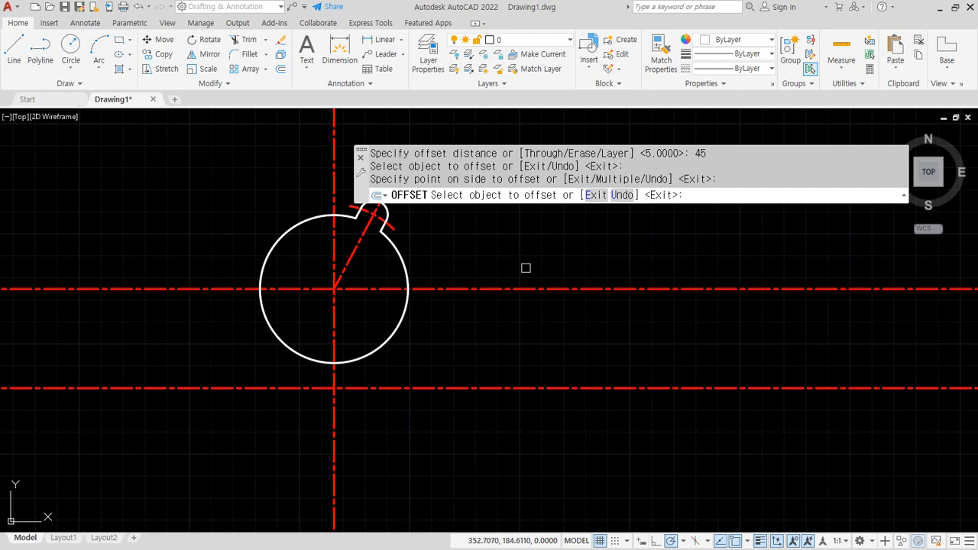
{"action": "key", "text": "Escape"}
- Offset the lower horizontal centreline 106 upward to mark the part's overall height
{"action": "type", "text": "o"}
{"action": "key", "text": "Return"}
{"action": "type", "text": "10"}
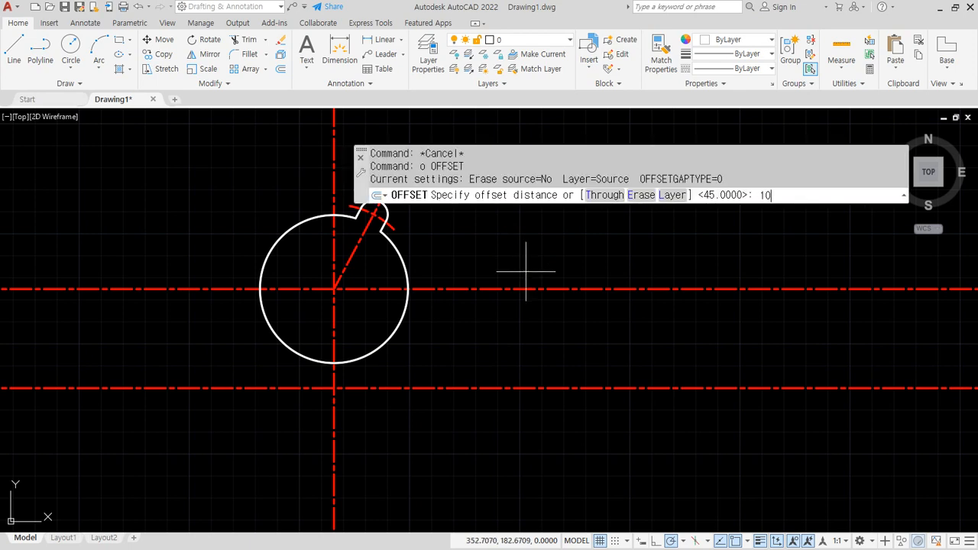
{"action": "type", "text": "6"}
{"action": "key", "text": "Return"}
{"action": "left_click", "coordinate": [495, 388]}
{"action": "left_click", "coordinate": [483, 256]}
{"action": "key", "text": "Return"}
- Offset the vertical centreline 84 to the left
{"action": "middle_click_drag", "start_coordinate": [533, 291], "coordinate": [583, 356]}
{"action": "middle_click_drag", "start_coordinate": [386, 465], "coordinate": [389, 460]}
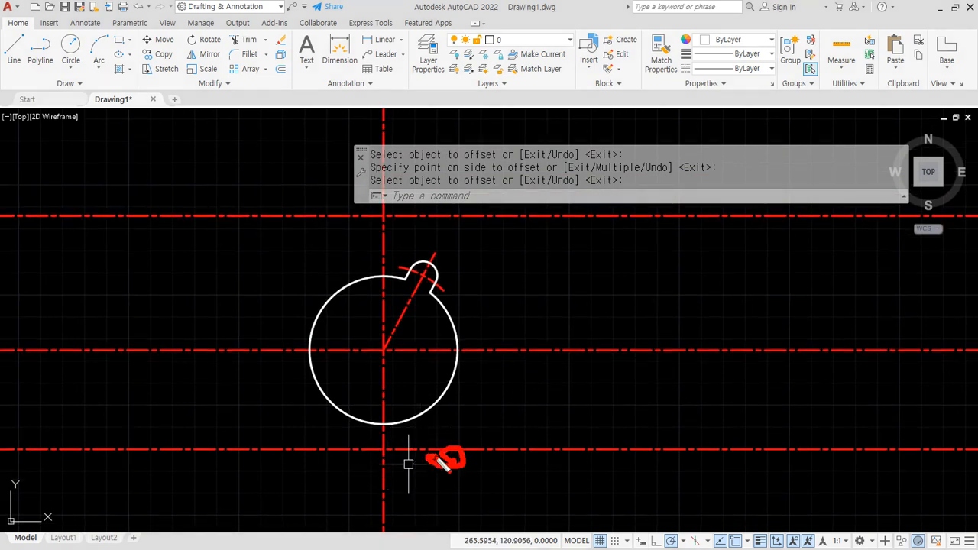
{"action": "left_click_drag", "start_coordinate": [412, 474], "coordinate": [460, 489]}
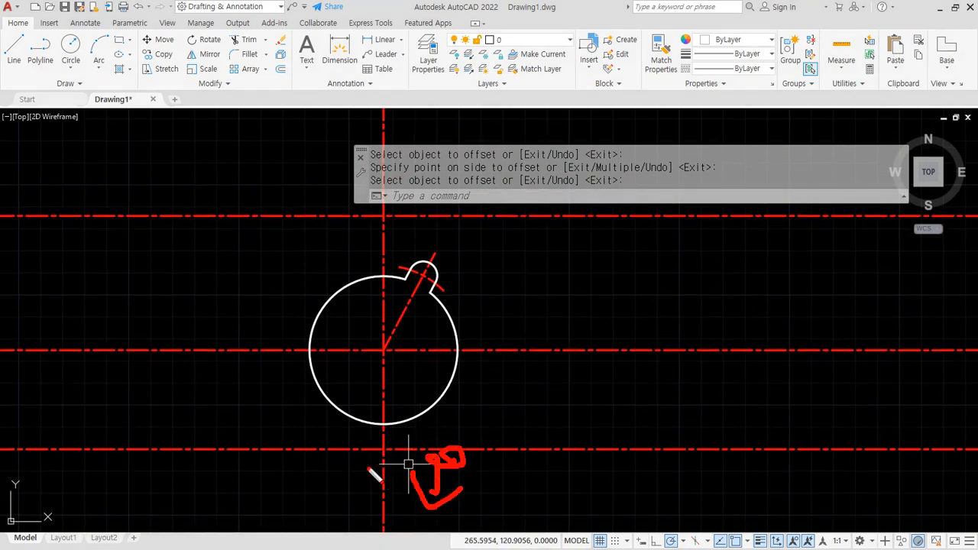
{"action": "left_click_drag", "start_coordinate": [331, 475], "coordinate": [248, 456]}
{"action": "key", "text": "Escape"}
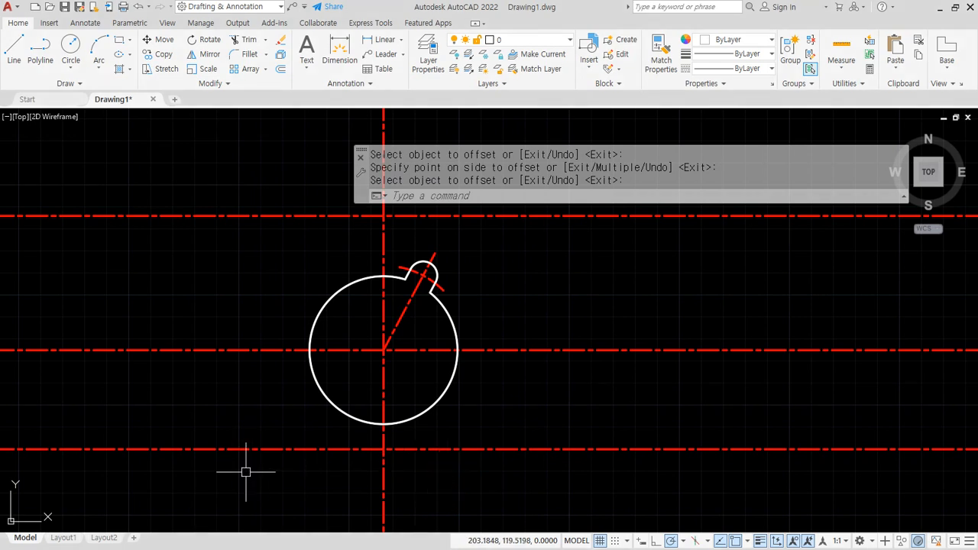
{"action": "key", "text": "Return"}
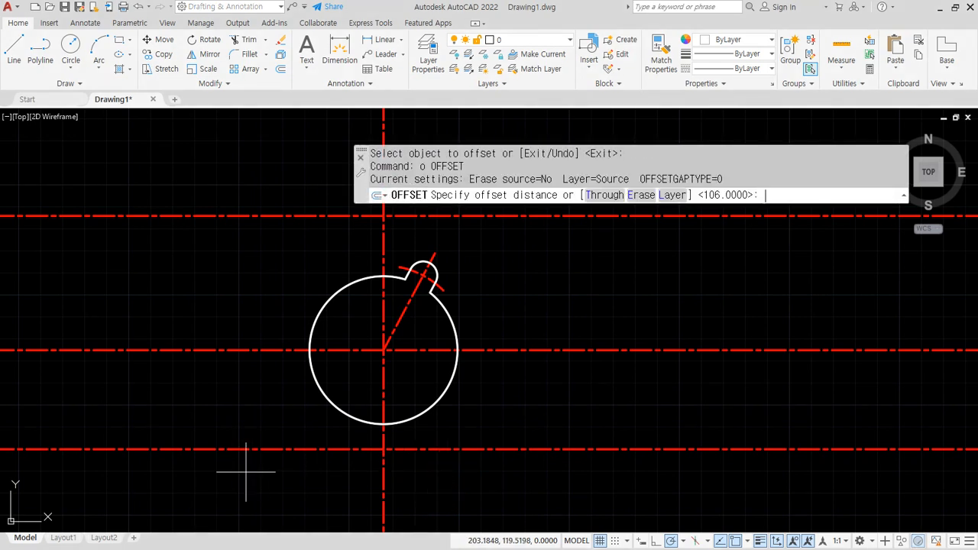
{"action": "type", "text": "84"}
{"action": "key", "text": "Return"}
{"action": "left_click", "coordinate": [383, 471]}
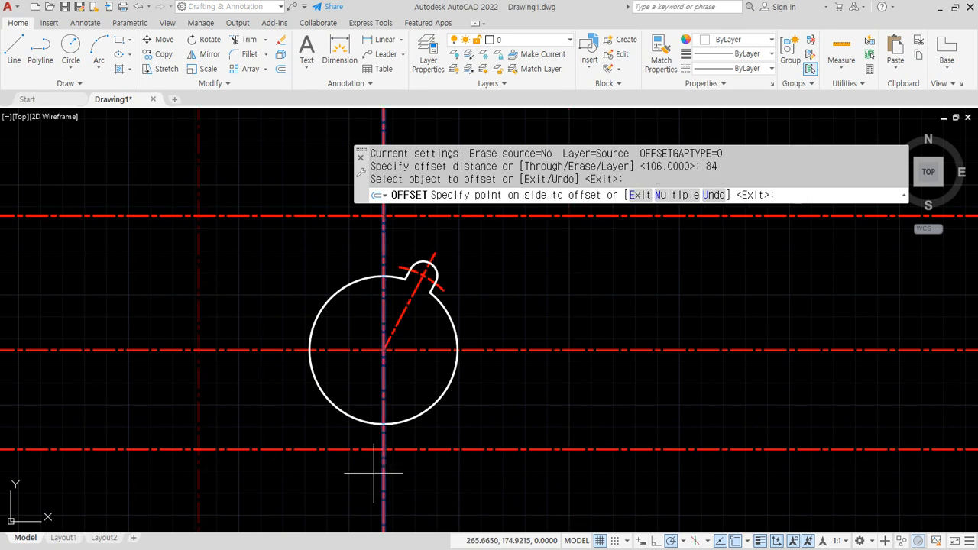
{"action": "left_click", "coordinate": [211, 470]}
{"action": "key", "text": "Return"}
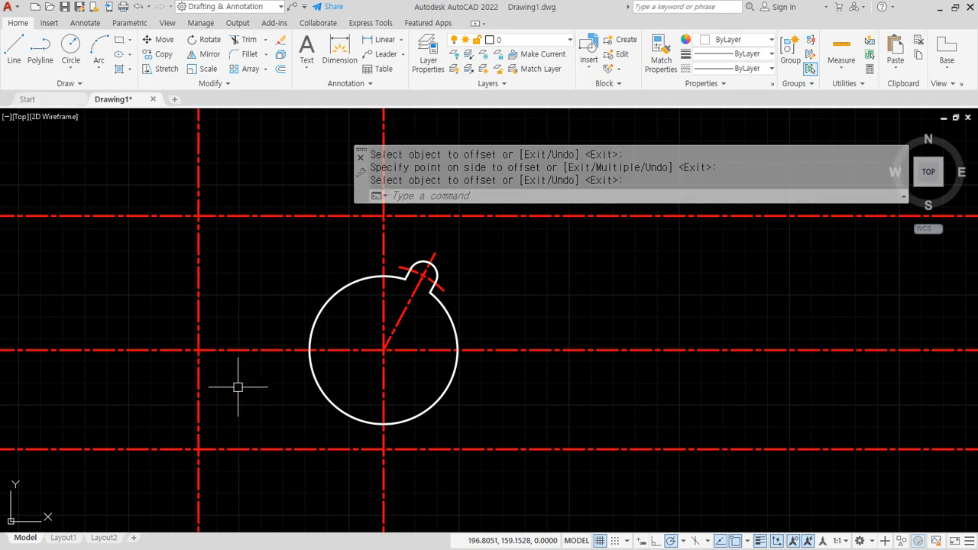
- Draw concentric circles of radius 5 and 10 at the intersection of the lower horizontal and left vertical centrelines
{"action": "type", "text": "c"}
{"action": "key", "text": "Return"}
{"action": "left_click", "coordinate": [198, 448]}
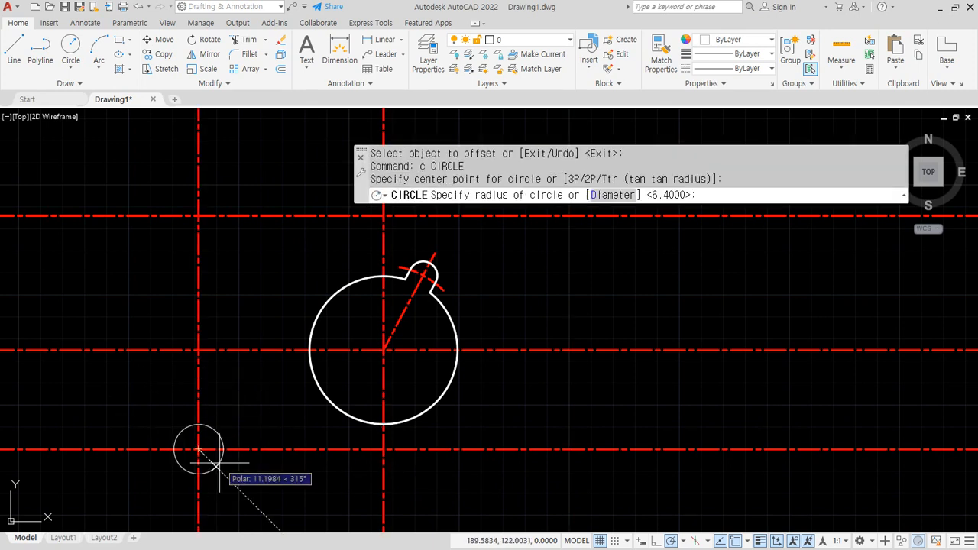
{"action": "type", "text": "5"}
{"action": "key", "text": "Return"}
{"action": "key", "text": "Return"}
{"action": "left_click", "coordinate": [198, 449]}
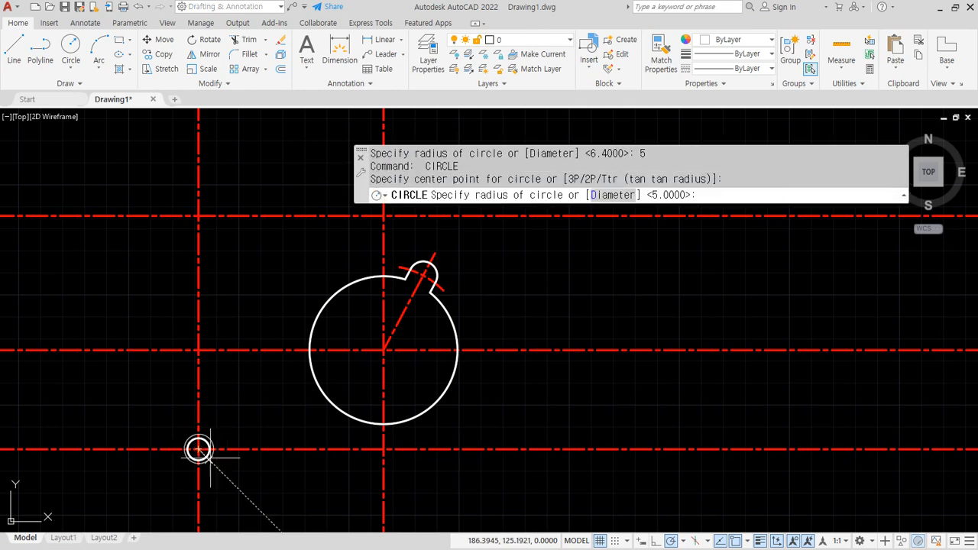
{"action": "type", "text": "10"}
{"action": "key", "text": "Return"}
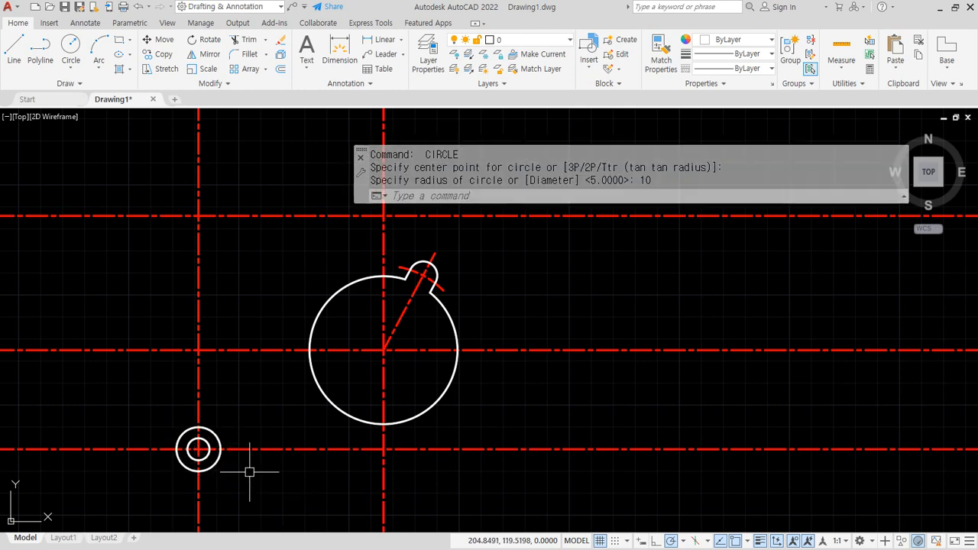
- Offset the lower horizontal centreline 10 downward for the part's bottom edge
{"action": "scroll", "coordinate": [252, 465], "scroll_direction": "up", "scroll_amount": 2}
{"action": "middle_click_drag", "start_coordinate": [255, 471], "coordinate": [260, 443]}
{"action": "type", "text": "o"}
{"action": "key", "text": "Return"}
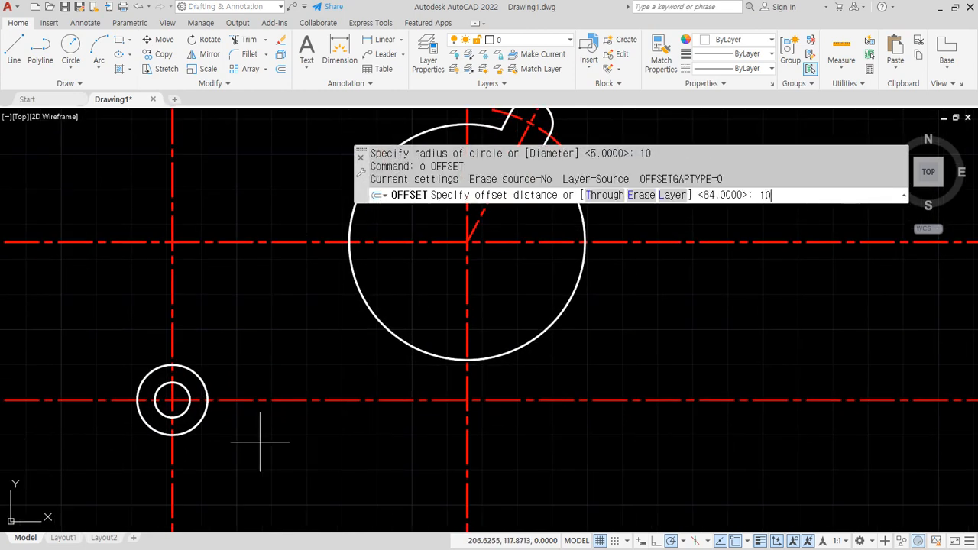
{"action": "key", "text": "Return"}
{"action": "left_click", "coordinate": [278, 399]}
{"action": "left_click", "coordinate": [275, 467]}
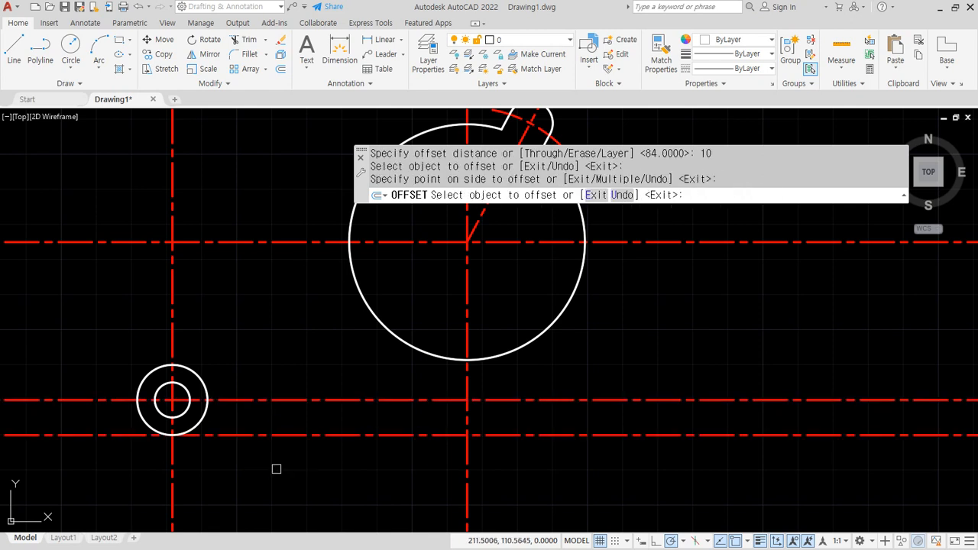
{"action": "key", "text": "Return"}
- Match the bottom edge line to the outline properties and end it at the radius 10 circle with a zero-radius fillet
{"action": "type", "text": "ma"}
{"action": "key", "text": "Return"}
{"action": "left_click", "coordinate": [199, 422]}
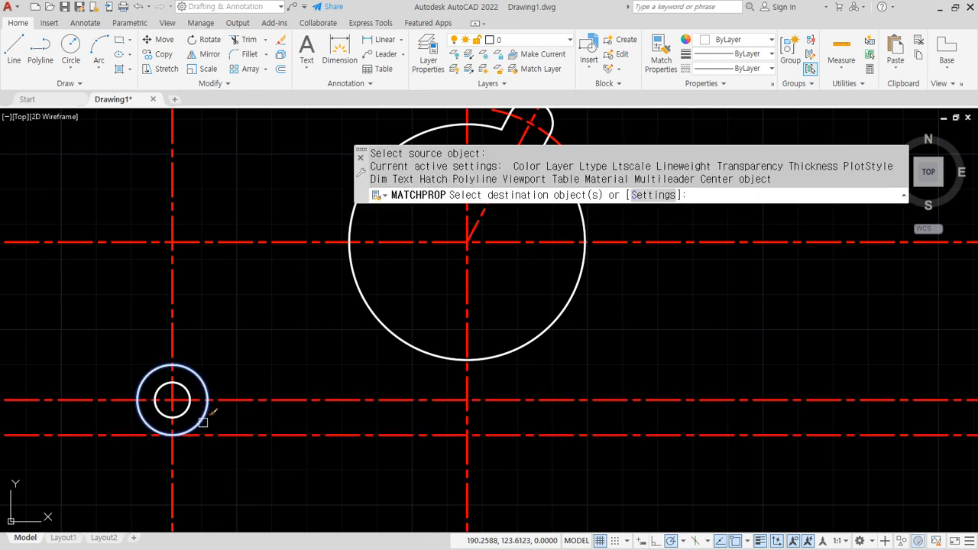
{"action": "left_click", "coordinate": [218, 436]}
{"action": "key", "text": "Return"}
{"action": "type", "text": "f"}
{"action": "key", "text": "Return"}
{"action": "left_click", "coordinate": [209, 435]}
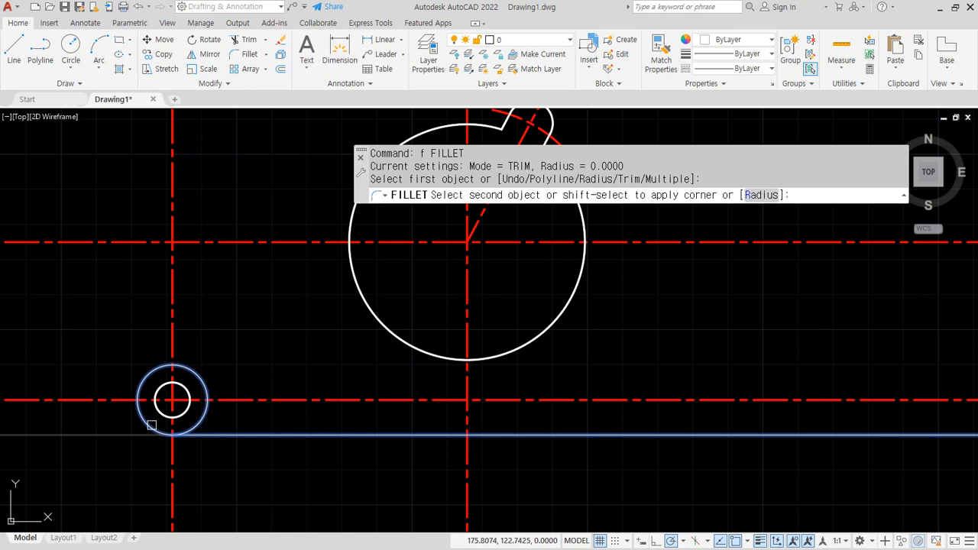
{"action": "left_click", "coordinate": [151, 425]}
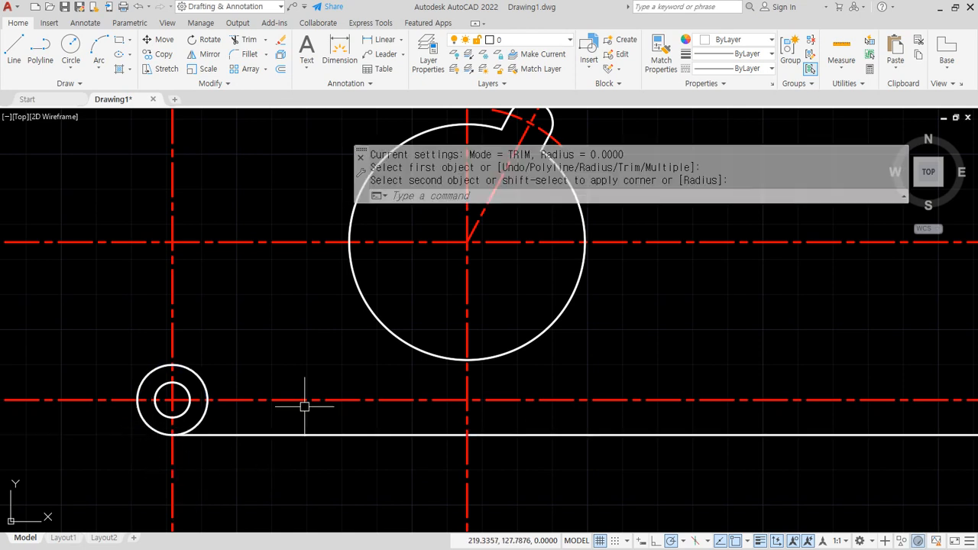
- Offset the hole's vertical centreline 38 to the left
{"action": "middle_click_drag", "start_coordinate": [304, 406], "coordinate": [290, 402]}
{"action": "type", "text": "o"}
{"action": "key", "text": "Return"}
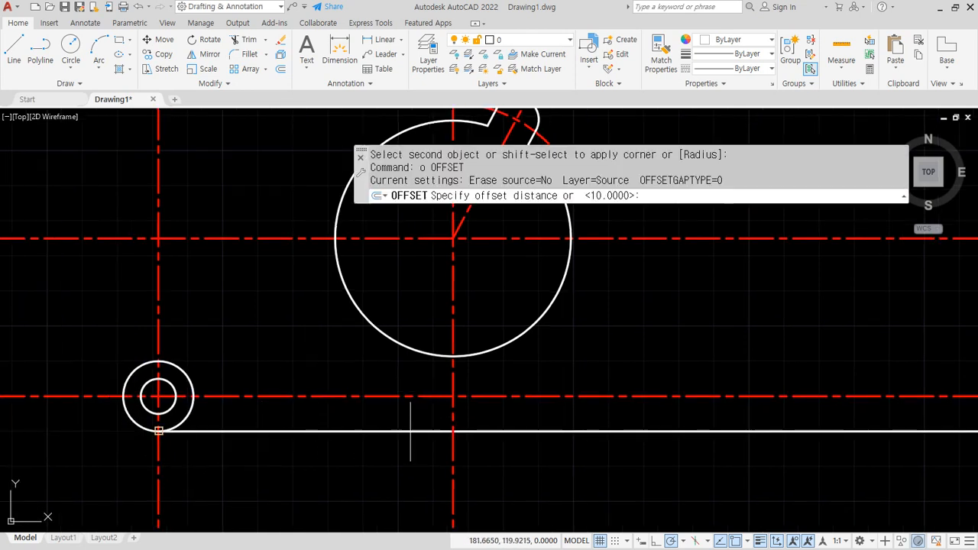
{"action": "type", "text": "38"}
{"action": "key", "text": "Return"}
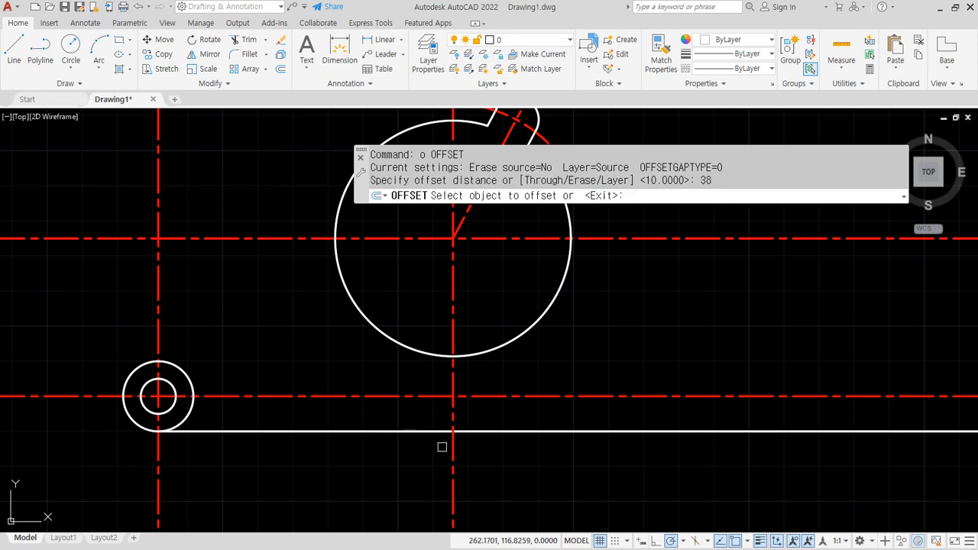
{"action": "left_click", "coordinate": [453, 455]}
{"action": "left_click", "coordinate": [384, 461]}
{"action": "key", "text": "Return"}
- Offset the bottom edge line 4 upward
{"action": "key", "text": "Return"}
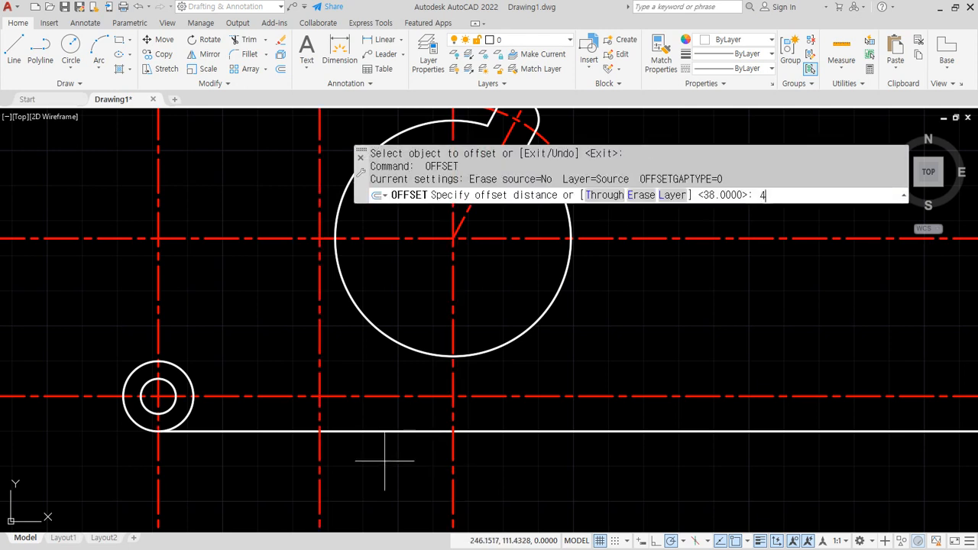
{"action": "type", "text": "4"}
{"action": "key", "text": "Return"}
{"action": "left_click", "coordinate": [359, 431]}
{"action": "left_click", "coordinate": [356, 405]}
{"action": "key", "text": "Return"}
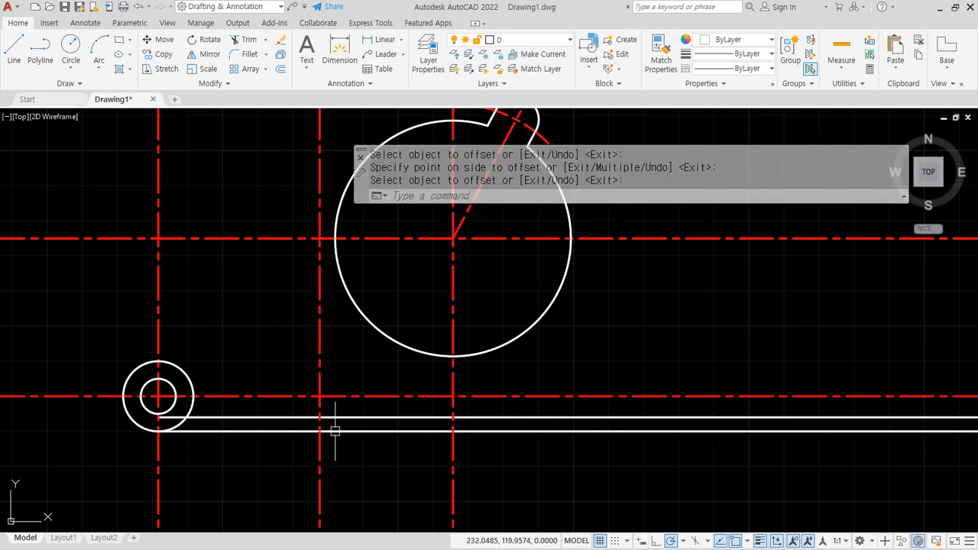
- Match the vertical line offset by 38 to the bottom edge's outline properties
{"action": "type", "text": "ma"}
{"action": "key", "text": "Return"}
{"action": "scroll", "coordinate": [324, 425], "scroll_direction": "up", "scroll_amount": 2}
{"action": "left_click", "coordinate": [324, 430]}
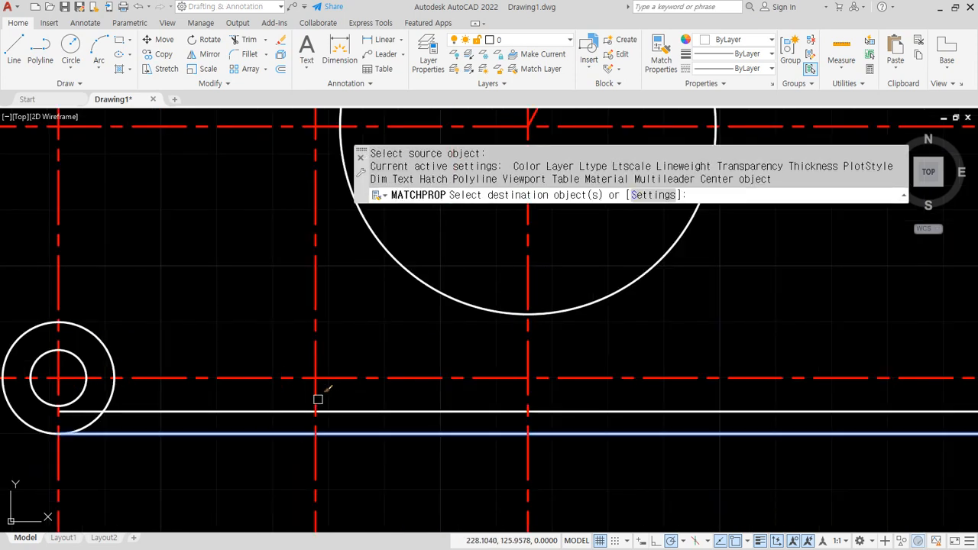
{"action": "left_click", "coordinate": [316, 399]}
{"action": "key", "text": "Return"}
- Join the bottom edge, the vertical line and the raised line into a step with zero-radius fillets
{"action": "type", "text": "f"}
{"action": "key", "text": "Return"}
{"action": "left_click", "coordinate": [301, 433]}
{"action": "left_click", "coordinate": [315, 422]}
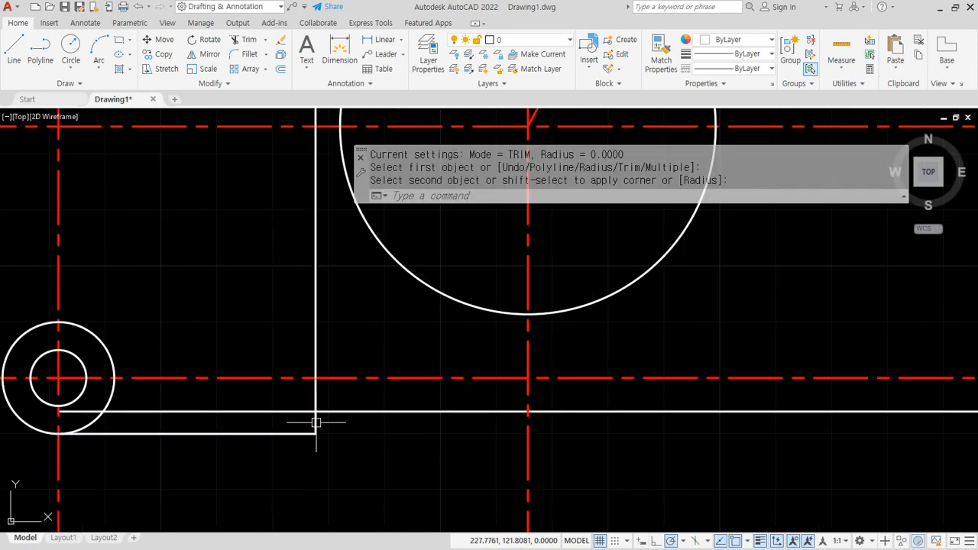
{"action": "key", "text": "Return"}
{"action": "left_click", "coordinate": [315, 416]}
{"action": "left_click", "coordinate": [324, 411]}
- Fillet the upper corner of the step in the bottom edge with radius 2.4
{"action": "scroll", "coordinate": [351, 439], "scroll_direction": "up", "scroll_amount": 5}
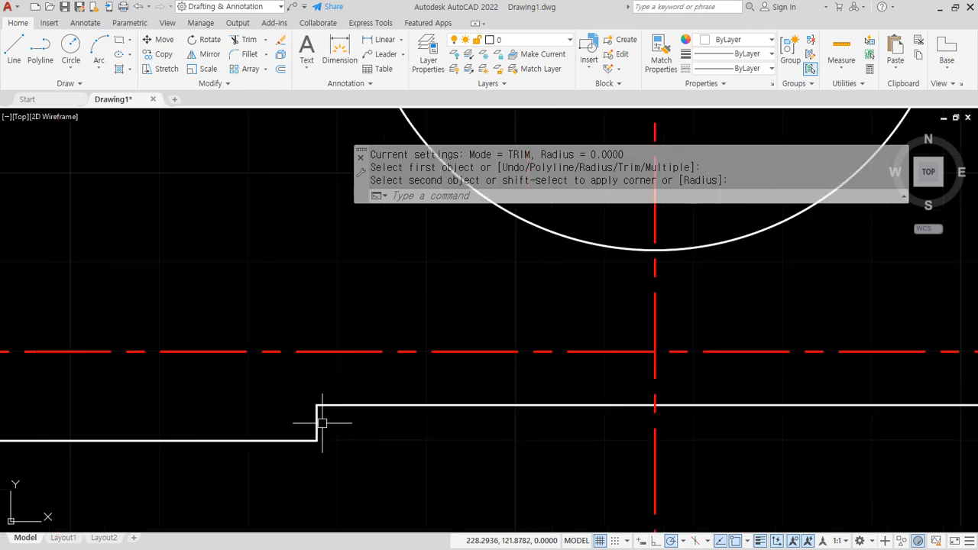
{"action": "key", "text": "Return"}
{"action": "type", "text": "r"}
{"action": "key", "text": "Return"}
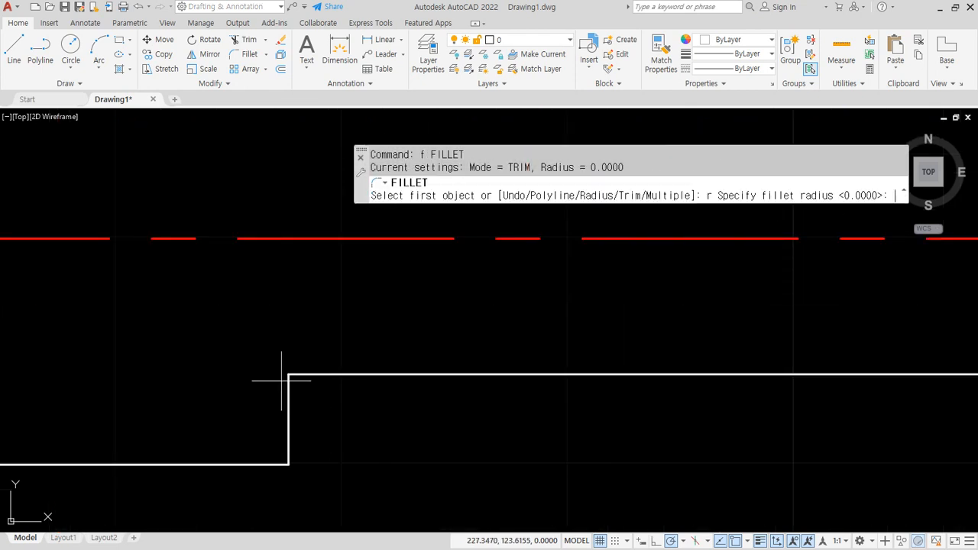
{"action": "type", "text": "2.4"}
{"action": "key", "text": "Return"}
{"action": "left_click", "coordinate": [292, 417]}
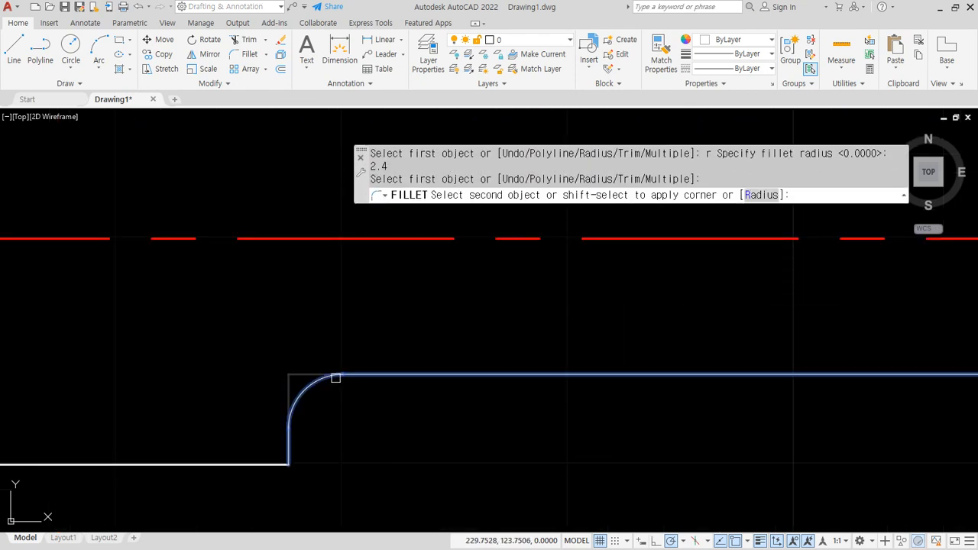
{"action": "left_click", "coordinate": [336, 375]}
- Trim the raised bottom line and lower horizontal centreline to the right of the hole's vertical centreline
{"action": "scroll", "coordinate": [397, 462], "scroll_direction": "down", "scroll_amount": 8}
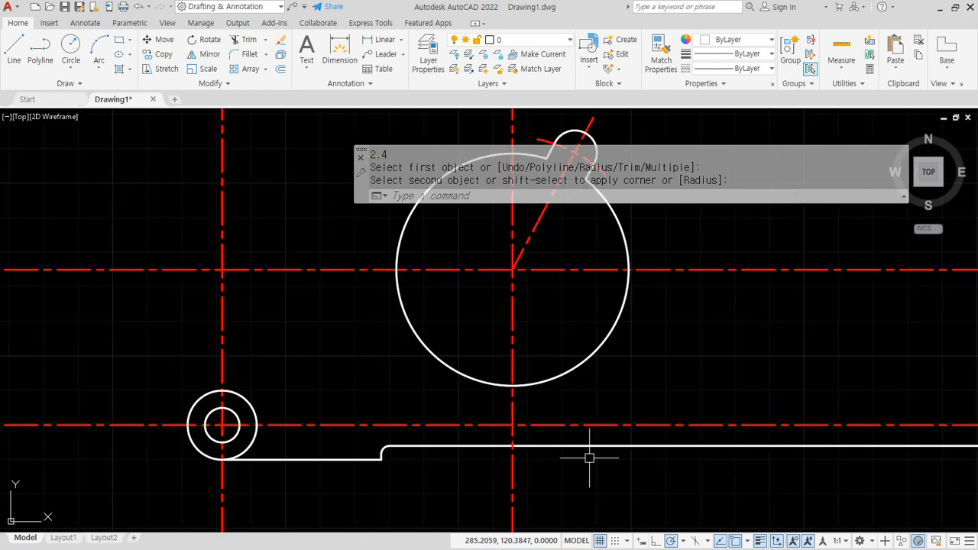
{"action": "type", "text": "t"}
{"action": "key", "text": "Return"}
{"action": "mouse_move", "coordinate": [710, 478]}
{"action": "left_mouse_down"}
{"action": "mouse_move", "coordinate": [718, 468]}
{"action": "mouse_move", "coordinate": [707, 391]}
{"action": "left_mouse_up"}
{"action": "key", "text": "Return"}
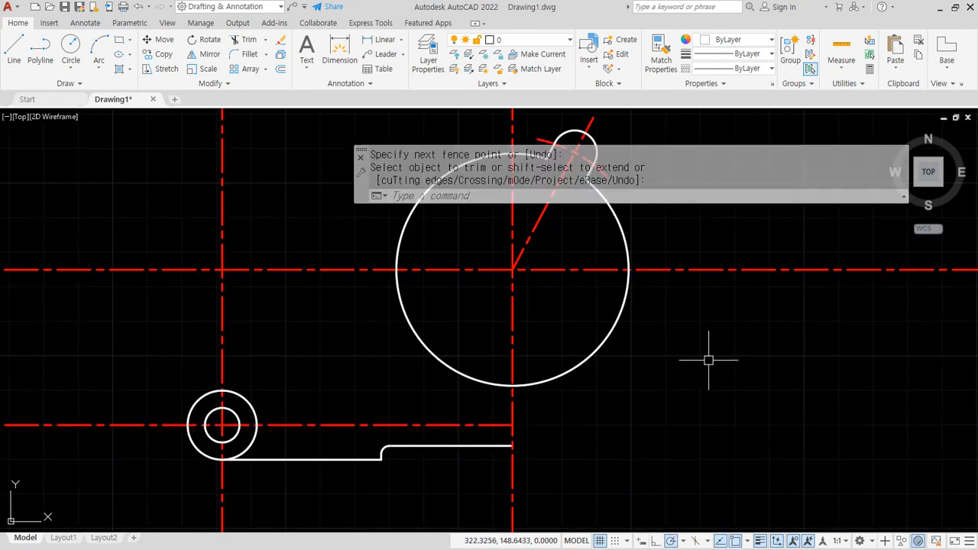
- Offset the large hole's circle 5 outward as an auxiliary trimming boundary
{"action": "middle_click_drag", "start_coordinate": [705, 356], "coordinate": [618, 420]}
{"action": "scroll", "coordinate": [524, 349], "scroll_direction": "down", "scroll_amount": 2}
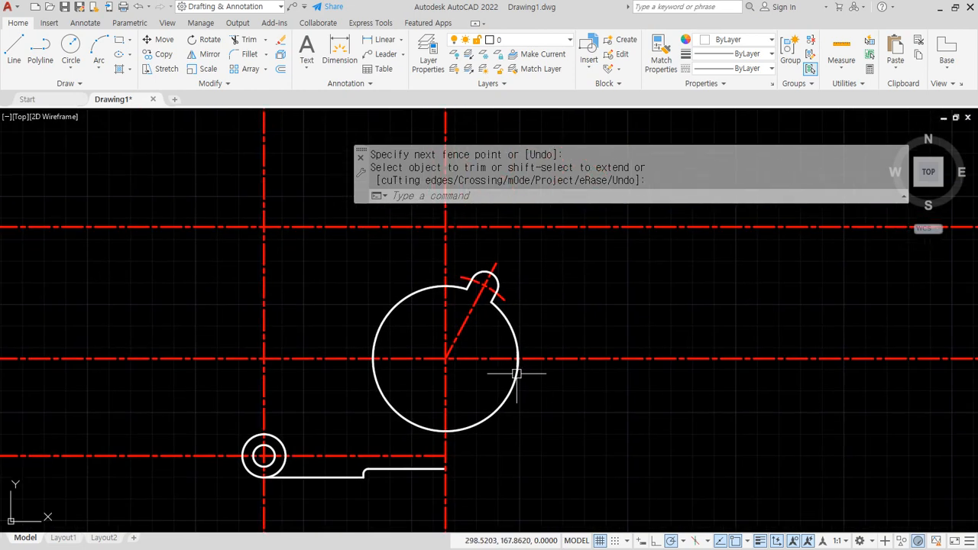
{"action": "type", "text": "o"}
{"action": "key", "text": "Return"}
{"action": "type", "text": "5"}
{"action": "key", "text": "Return"}
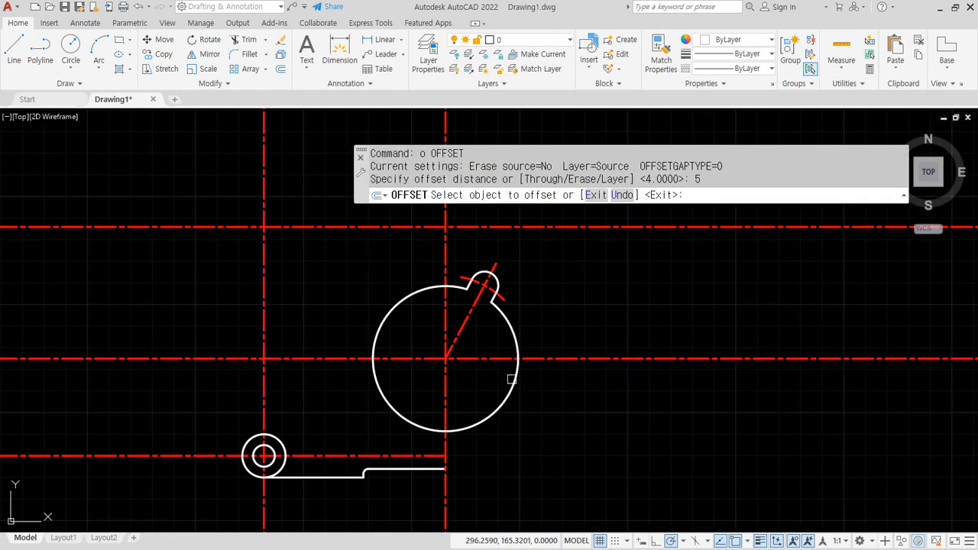
{"action": "left_click", "coordinate": [512, 381]}
{"action": "left_click", "coordinate": [566, 387]}
- Trim the hole's horizontal centreline on both sides to the auxiliary circle, and erase that circle
{"action": "type", "text": "t"}
{"action": "key", "text": "Return"}
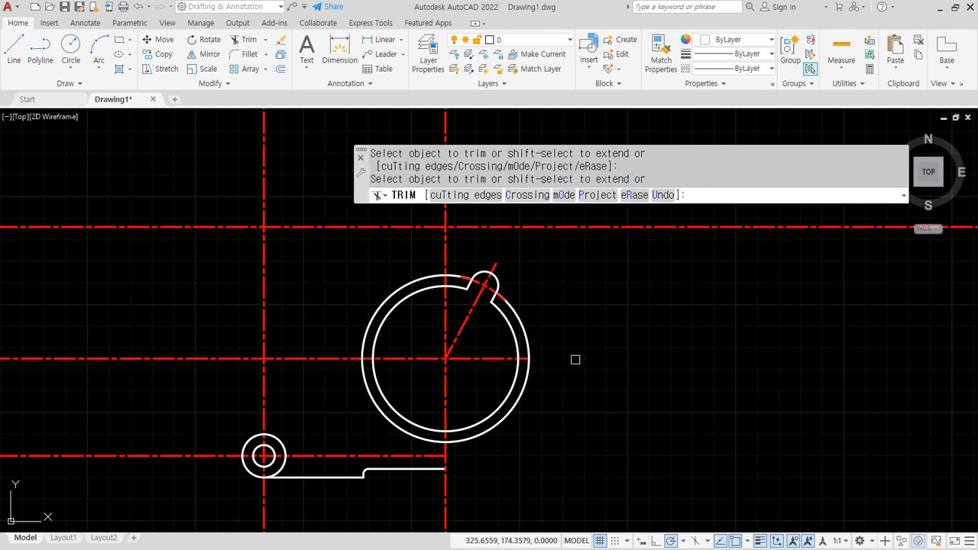
{"action": "key", "text": "Escape"}
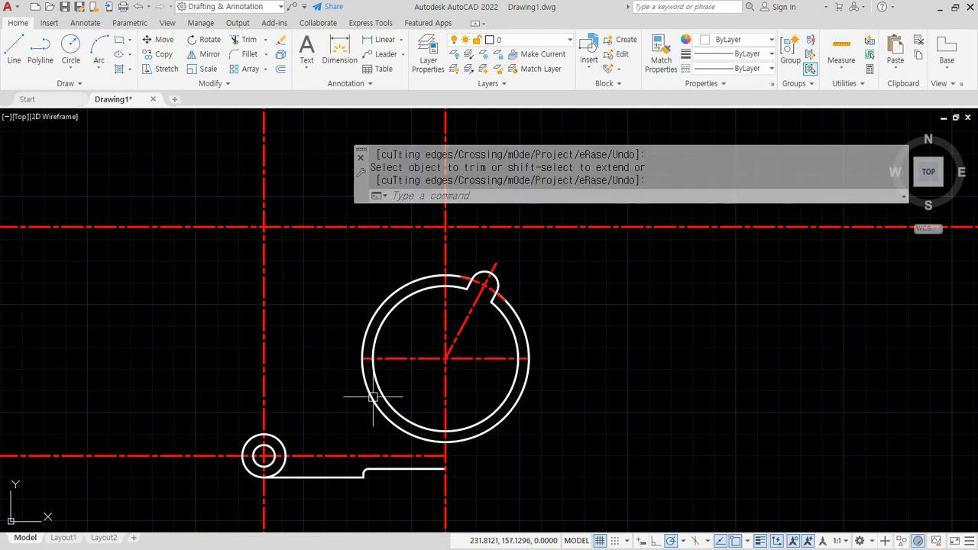
{"action": "left_click", "coordinate": [372, 403]}
{"action": "type", "text": "e"}
{"action": "key", "text": "Return"}
- Offset the radius 10 circle 5 outward as an auxiliary trimming boundary
{"action": "middle_click_drag", "start_coordinate": [298, 450], "coordinate": [315, 412]}
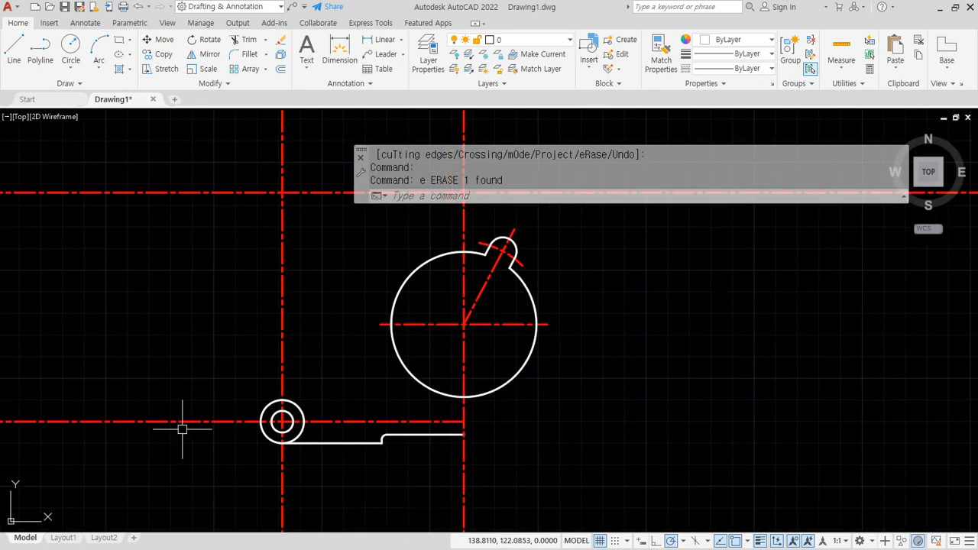
{"action": "scroll", "coordinate": [274, 466], "scroll_direction": "up", "scroll_amount": 2}
{"action": "scroll", "coordinate": [316, 425], "scroll_direction": "up", "scroll_amount": 2}
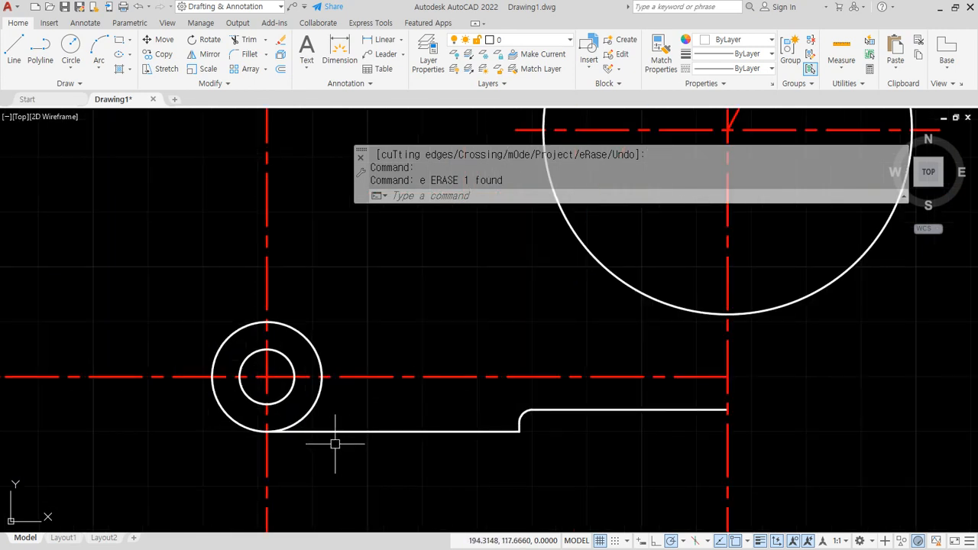
{"action": "type", "text": "o"}
{"action": "key", "text": "Return"}
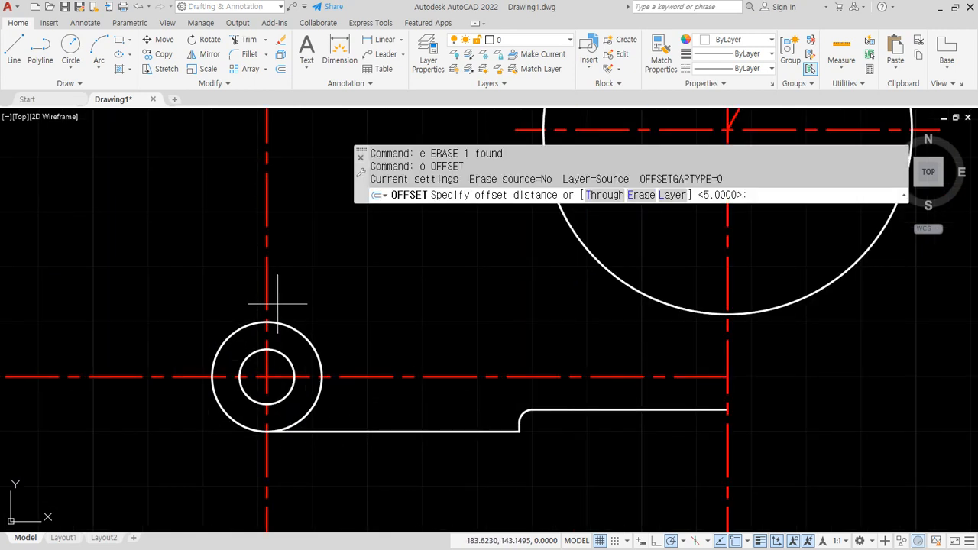
{"action": "type", "text": "5"}
{"action": "key", "text": "Return"}
{"action": "left_click", "coordinate": [272, 321]}
{"action": "left_click", "coordinate": [303, 296]}
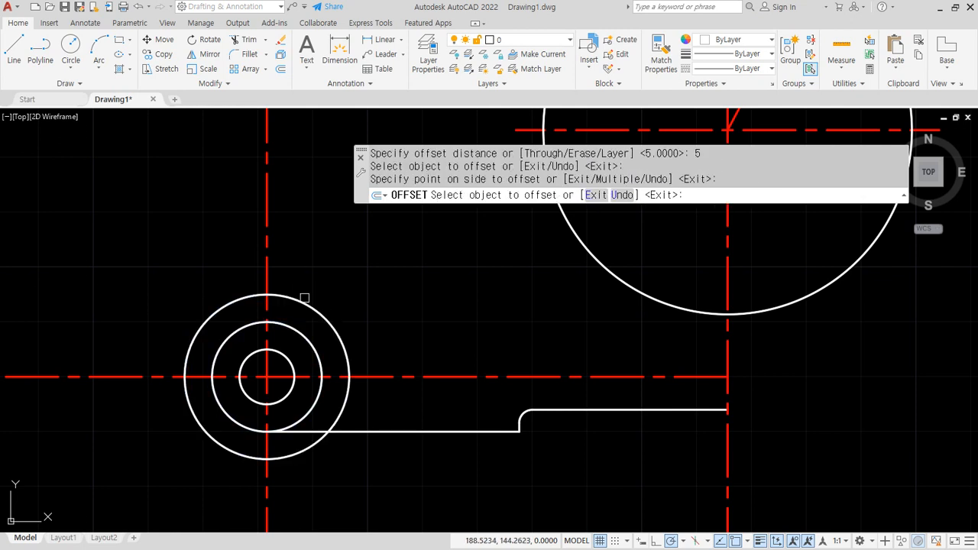
{"action": "key", "text": "Return"}
- Trim the small circles' centrelines above, left of and below the auxiliary circle
{"action": "type", "text": "tr"}
{"action": "key", "text": "Return"}
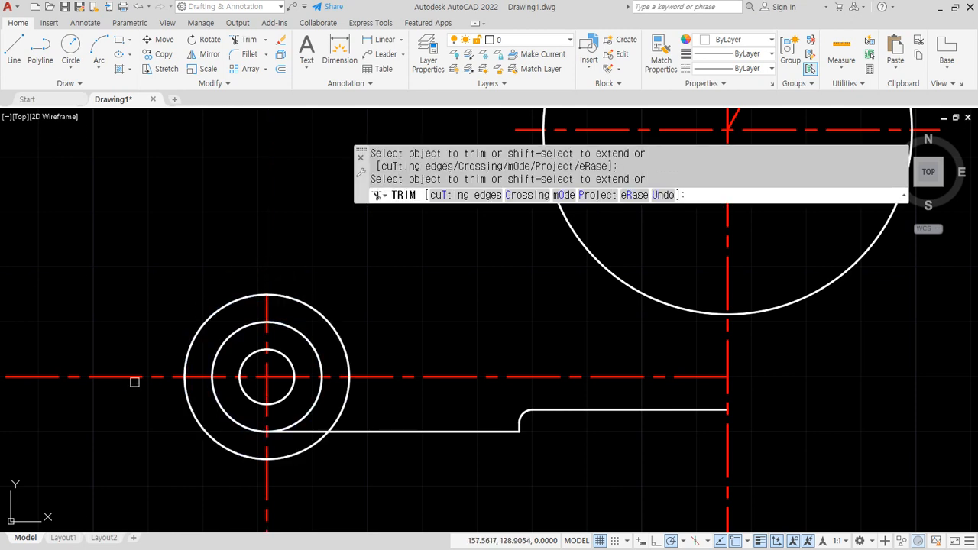
{"action": "left_click", "coordinate": [135, 379]}
{"action": "left_click", "coordinate": [269, 483]}
{"action": "key", "text": "Return"}
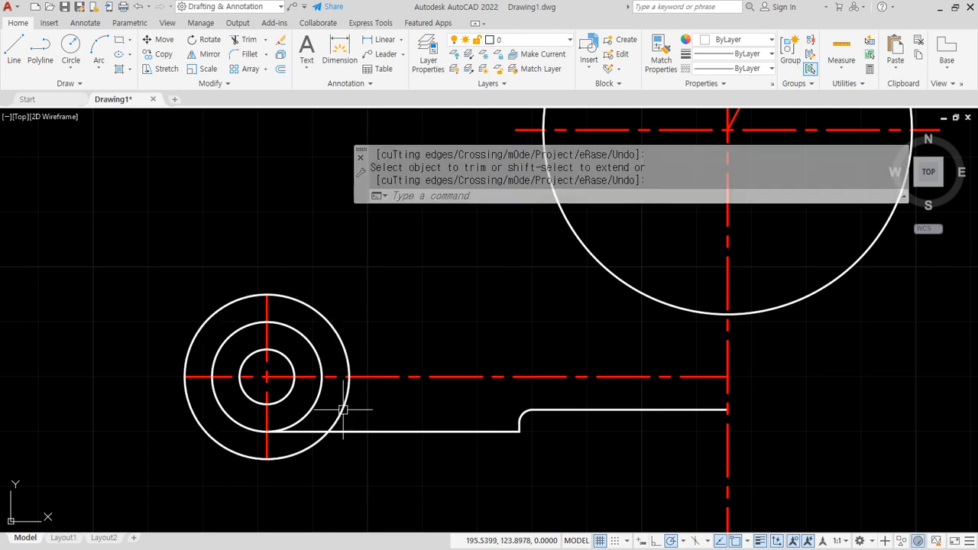
{"action": "left_click", "coordinate": [343, 410]}
{"action": "type", "text": "e"}
{"action": "key", "text": "Return"}
{"action": "key", "text": "ctrl+z"}
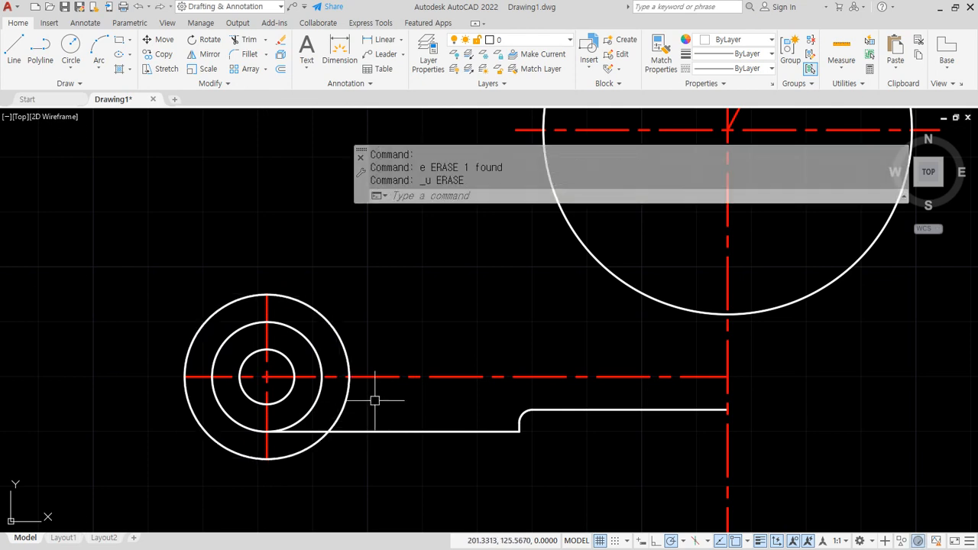
- Trim the lower horizontal centreline to the right of the auxiliary circle, and erase that circle
{"action": "type", "text": "tr"}
{"action": "key", "text": "Return"}
{"action": "left_click", "coordinate": [415, 378]}
{"action": "key", "text": "Return"}
{"action": "left_click", "coordinate": [353, 371]}
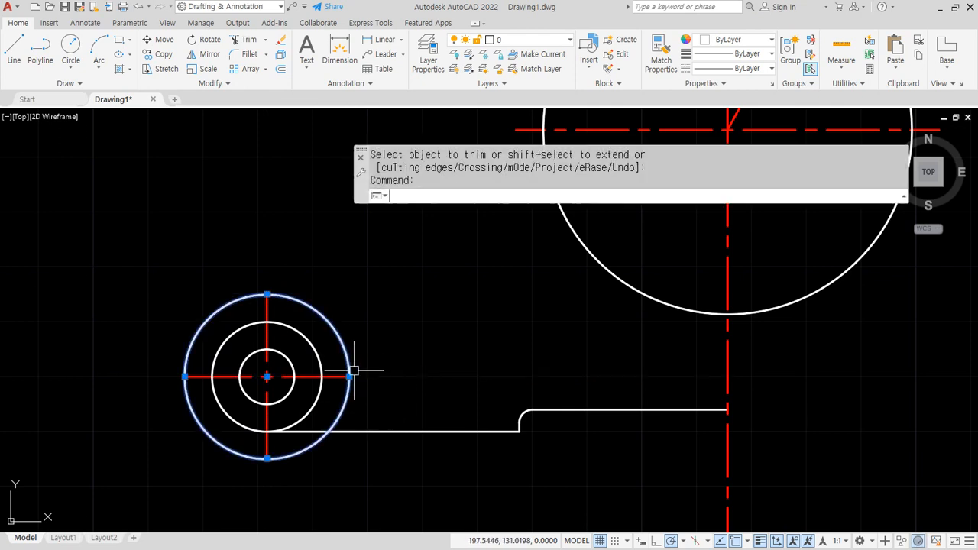
{"action": "type", "text": "e"}
{"action": "key", "text": "Return"}
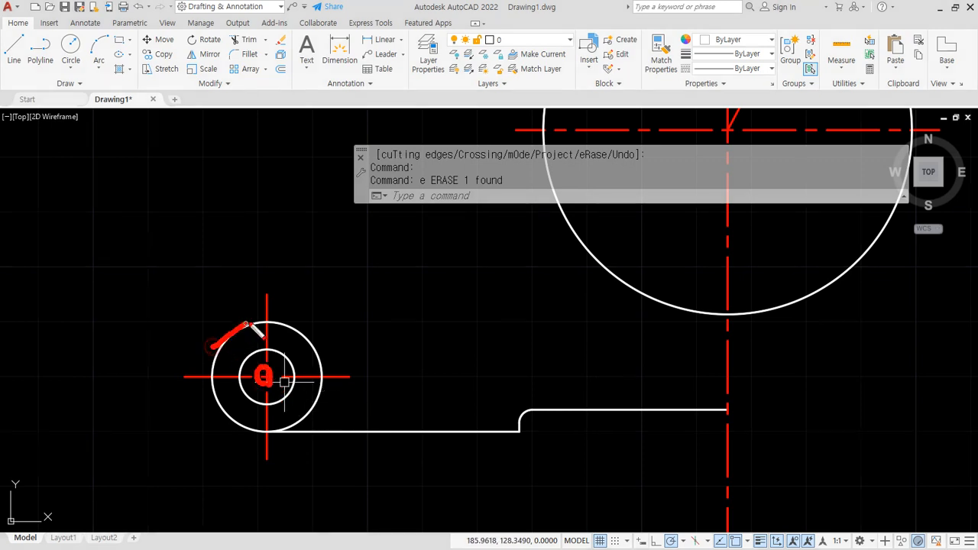
{"action": "mouse_move", "coordinate": [246, 324]}
{"action": "left_mouse_down"}
{"action": "mouse_move", "coordinate": [355, 254]}
{"action": "mouse_move", "coordinate": [394, 362]}
{"action": "left_mouse_up"}
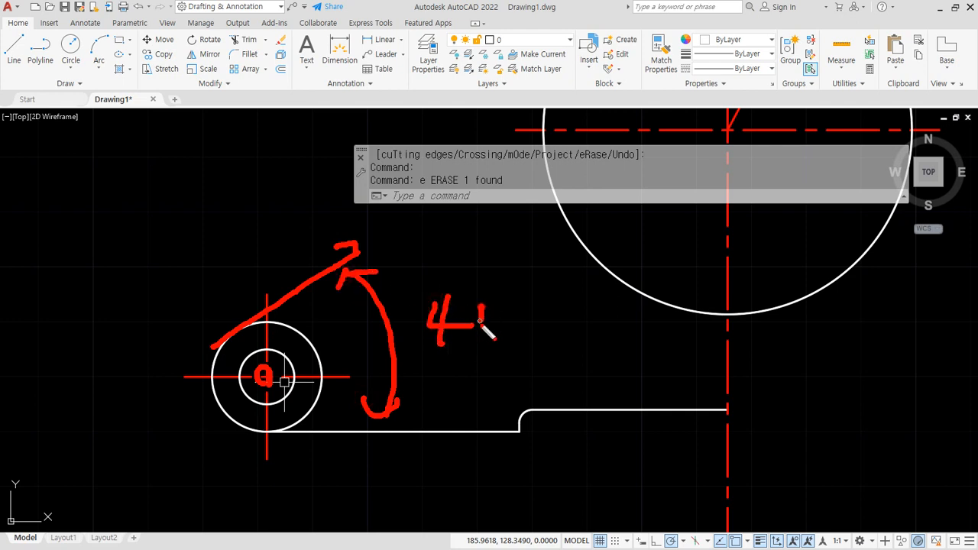
{"action": "left_click_drag", "start_coordinate": [495, 295], "coordinate": [487, 367]}
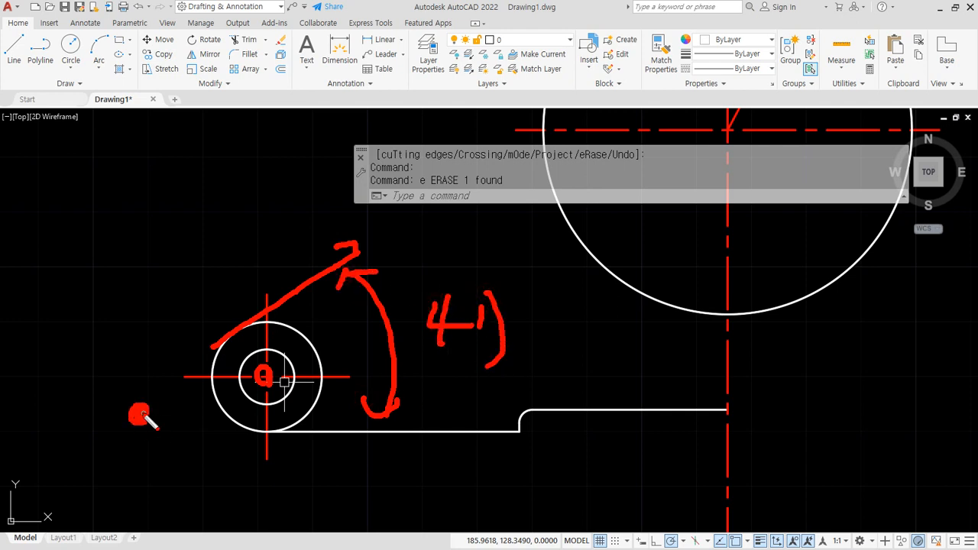
{"action": "key", "text": "Escape"}
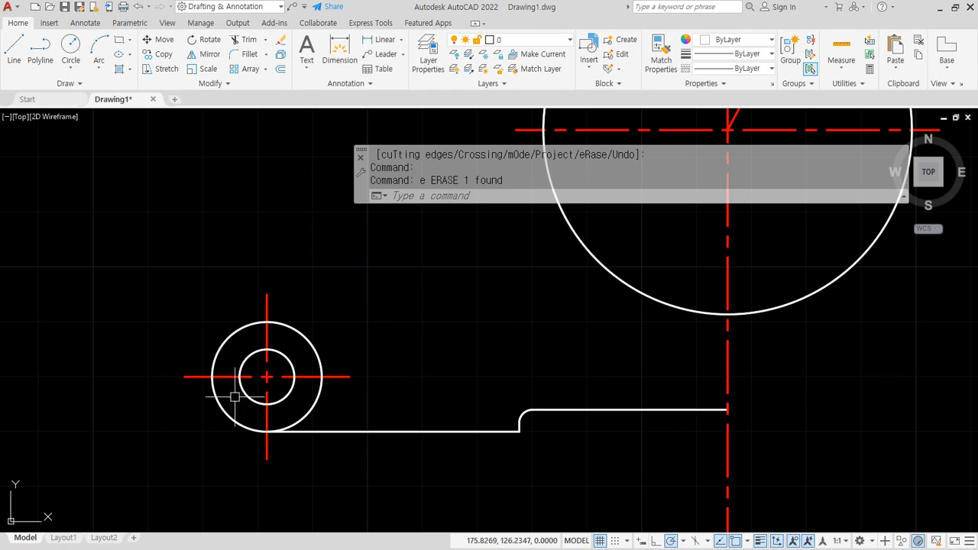
- Draw a line 100 long at 47° starting tangent from the upper-left side of the radius 10 circle
{"action": "middle_click_drag", "start_coordinate": [308, 373], "coordinate": [310, 391]}
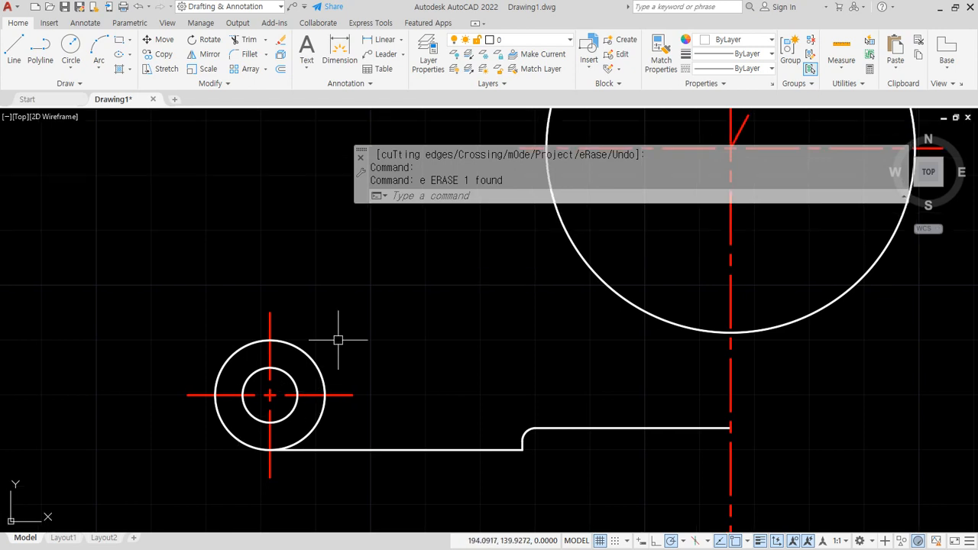
{"action": "type", "text": "l"}
{"action": "key", "text": "Return"}
{"action": "right_click", "coordinate": [399, 286], "text": "shift"}
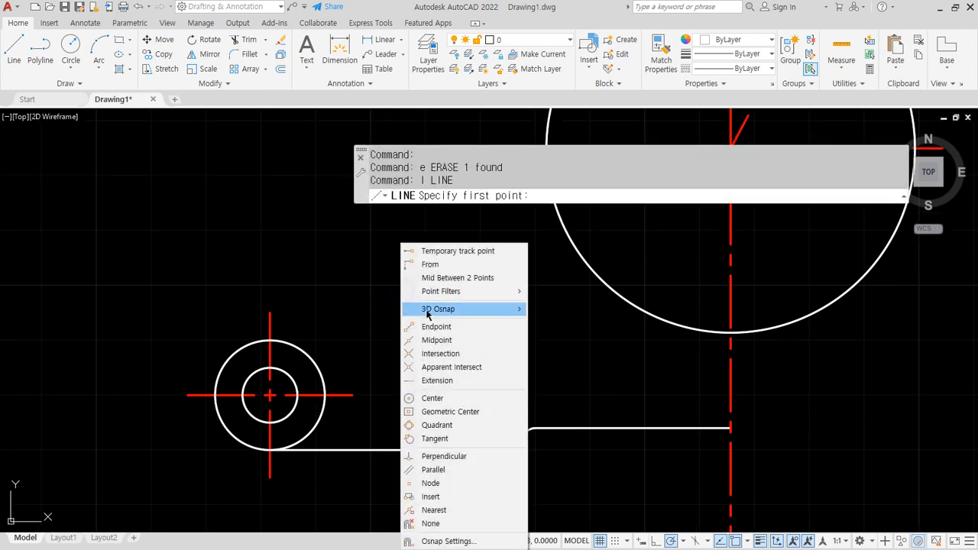
{"action": "left_click", "coordinate": [432, 439]}
{"action": "left_click", "coordinate": [223, 353]}
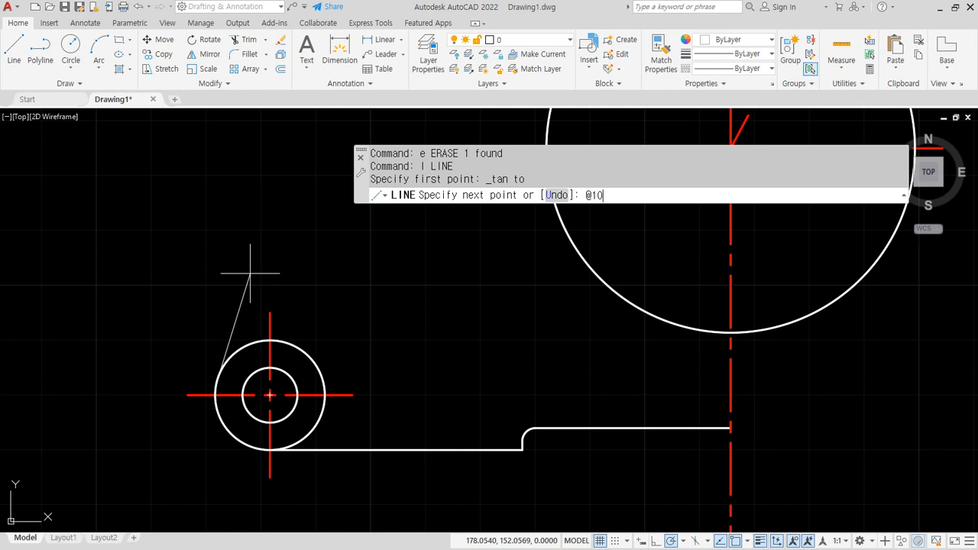
{"action": "type", "text": "@100<47"}
{"action": "key", "text": "Return"}
{"action": "key", "text": "Return"}
{"action": "scroll", "coordinate": [317, 336], "scroll_direction": "down", "scroll_amount": 3}
{"action": "middle_click_drag", "start_coordinate": [323, 332], "coordinate": [309, 420]}
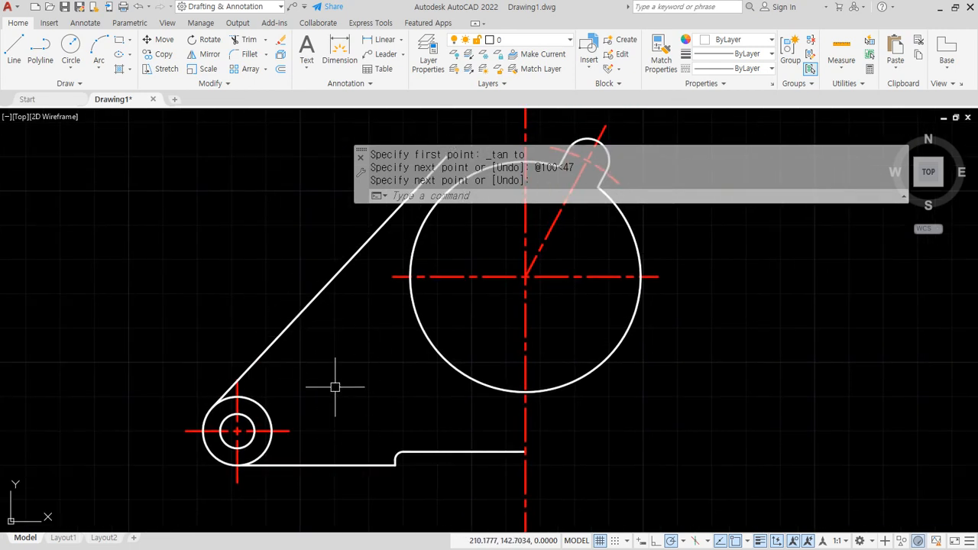
- Erase the 47° tangent line
{"action": "left_click", "coordinate": [297, 324]}
{"action": "left_click", "coordinate": [275, 302]}
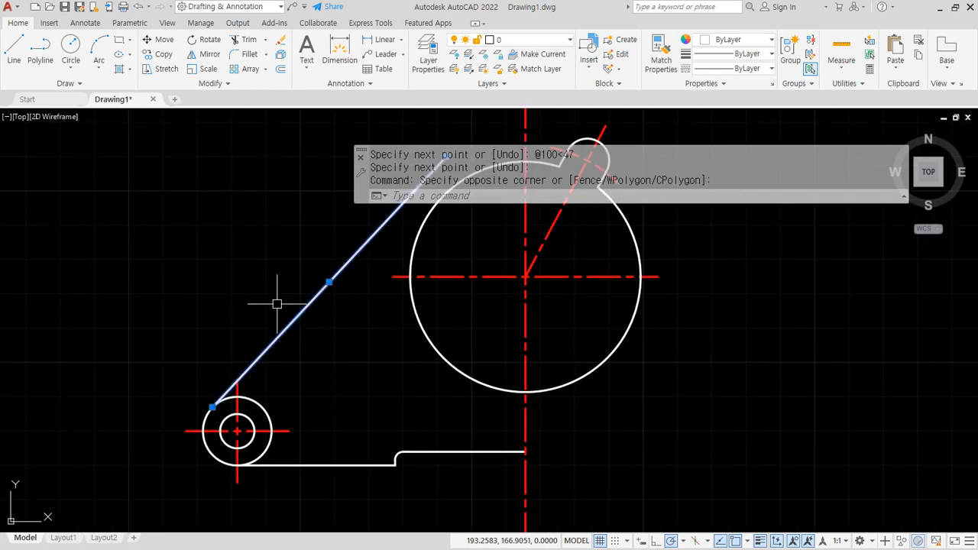
{"action": "type", "text": "e"}
{"action": "key", "text": "Return"}
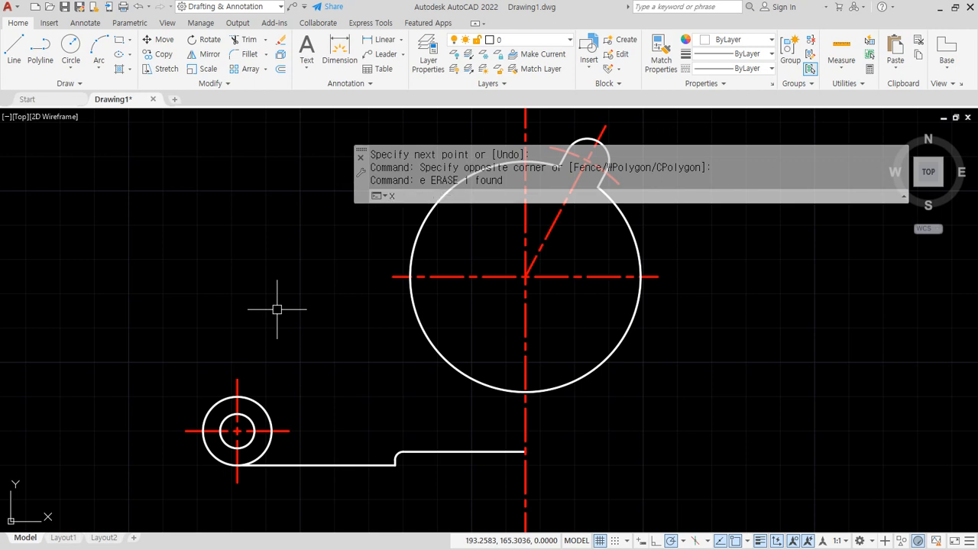
- Draw a construction line at 47° through the centre of the small concentric circles
{"action": "type", "text": "xl"}
{"action": "key", "text": "Return"}
{"action": "type", "text": "a"}
{"action": "key", "text": "Return"}
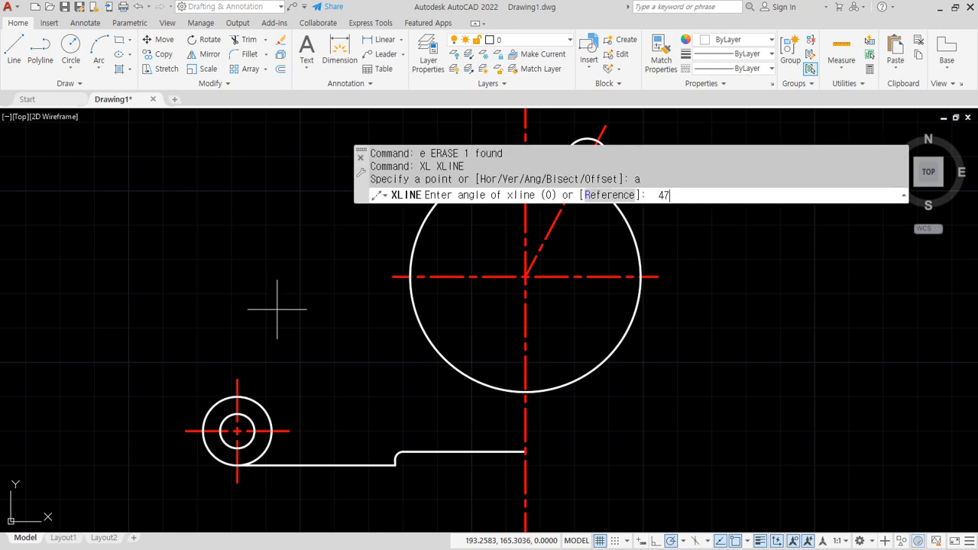
{"action": "type", "text": "47"}
{"action": "key", "text": "Return"}
{"action": "scroll", "coordinate": [229, 459], "scroll_direction": "up", "scroll_amount": 5}
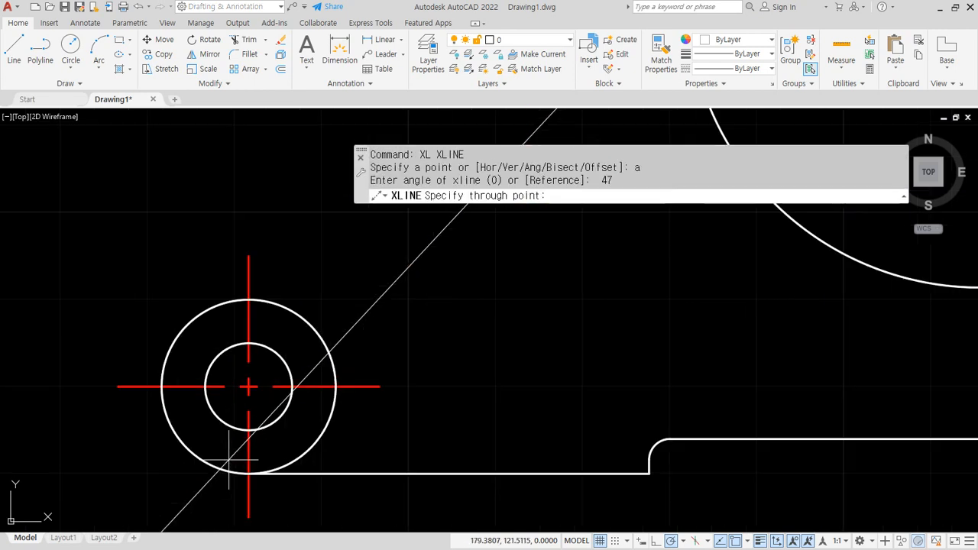
{"action": "left_click", "coordinate": [248, 386]}
{"action": "key", "text": "Return"}
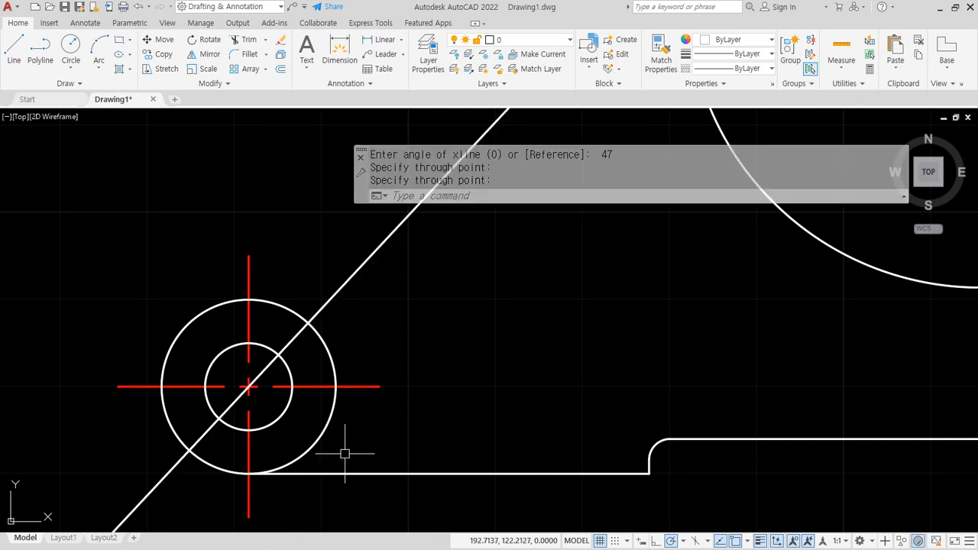
- Offset the 47° construction line 10 to the upper left so it touches the outer small circle
{"action": "type", "text": "o"}
{"action": "key", "text": "Return"}
{"action": "key", "text": "Return"}
{"action": "left_click", "coordinate": [337, 290]}
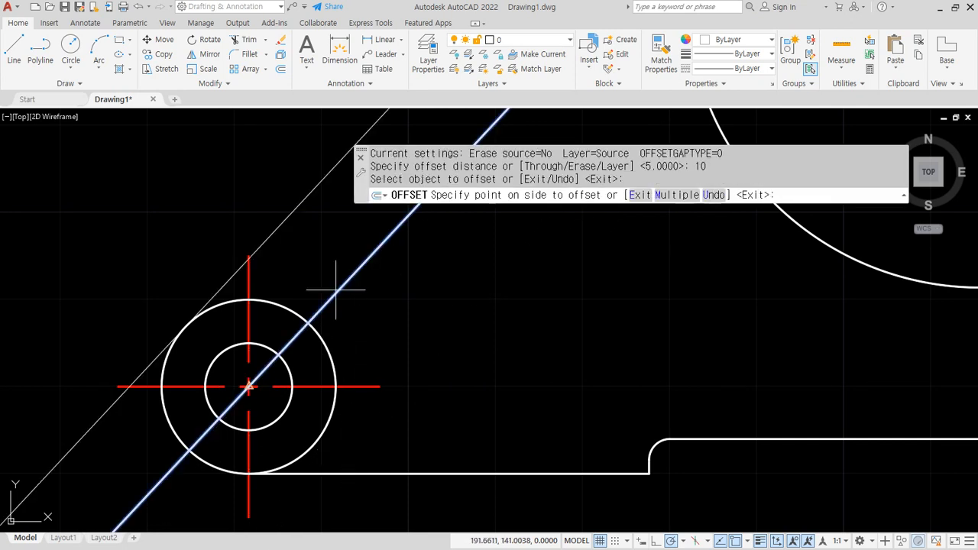
{"action": "left_click", "coordinate": [323, 259]}
{"action": "key", "text": "Return"}
- Try to fillet the offset construction line with the outer small circle at radius 2.4, and delete the fillet arc
{"action": "type", "text": "f"}
{"action": "key", "text": "Return"}
{"action": "left_click", "coordinate": [169, 359]}
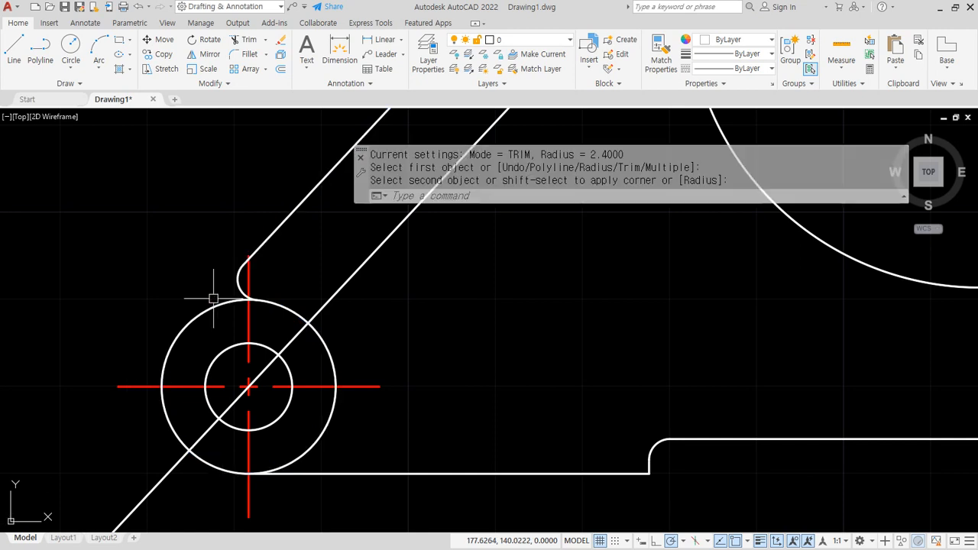
{"action": "left_click", "coordinate": [237, 296]}
{"action": "key", "text": "Delete"}
- Set the fillet radius to 0 and fillet the outer small circle with the offset construction line at their tangent point
{"action": "type", "text": "f"}
{"action": "key", "text": "Return"}
{"action": "type", "text": "r"}
{"action": "key", "text": "Return"}
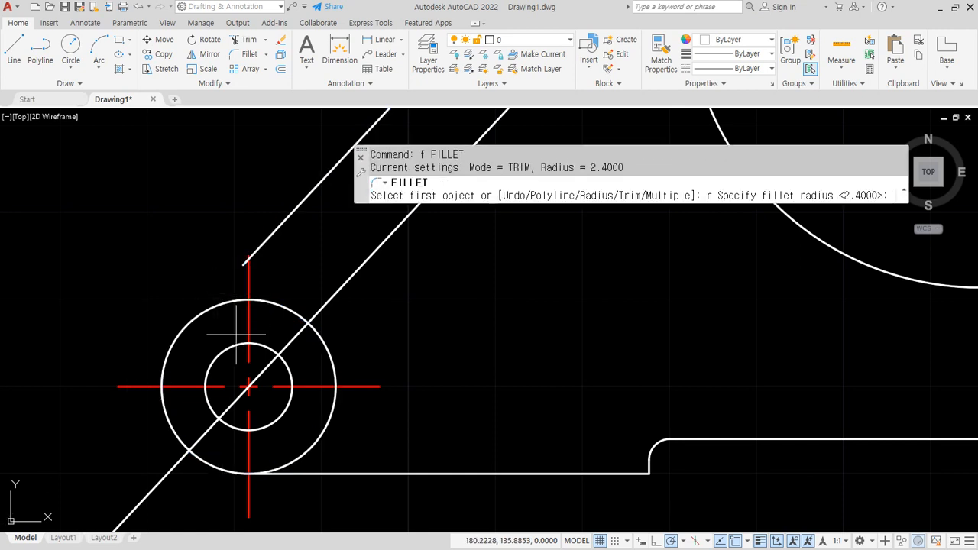
{"action": "type", "text": "0"}
{"action": "key", "text": "Return"}
{"action": "left_click", "coordinate": [166, 369]}
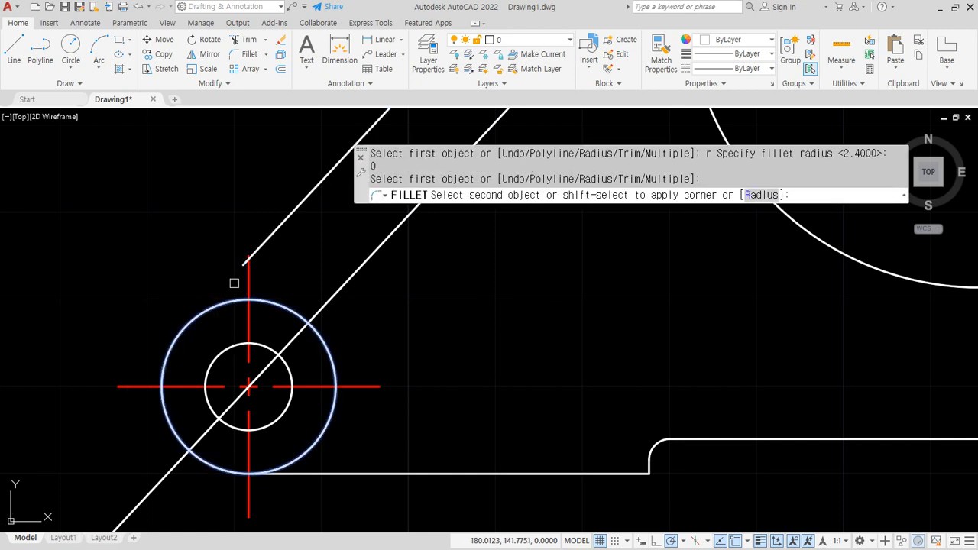
{"action": "left_click", "coordinate": [274, 236]}
- Erase the 47° construction line through the circle centre and its filleted offset
{"action": "left_click", "coordinate": [370, 284]}
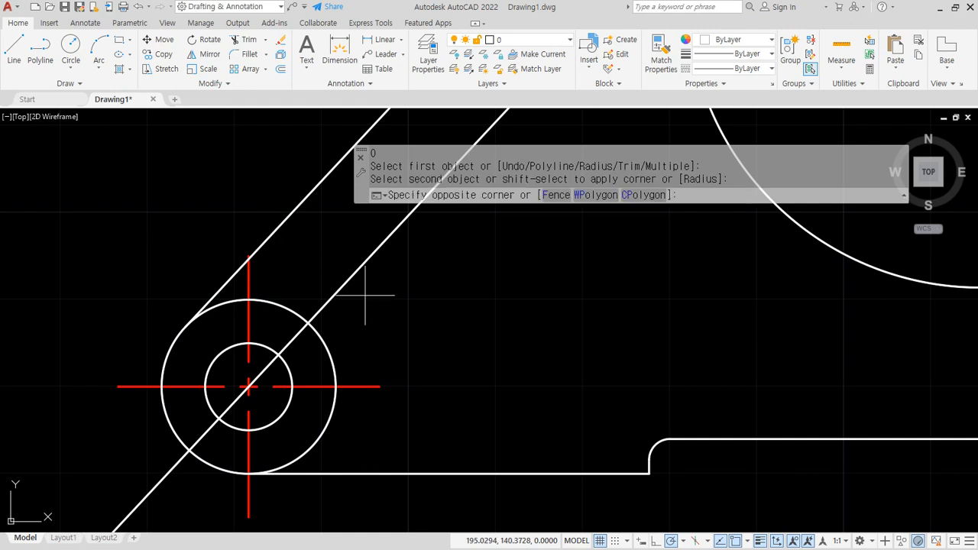
{"action": "left_click", "coordinate": [343, 286]}
{"action": "type", "text": "e"}
{"action": "key", "text": "Return"}
{"action": "left_click", "coordinate": [316, 246]}
{"action": "left_click", "coordinate": [266, 196]}
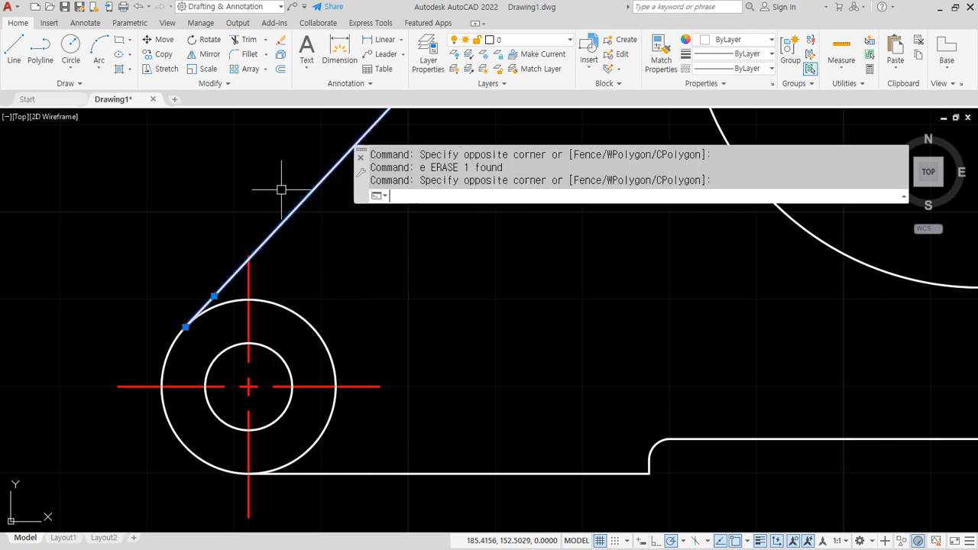
{"action": "type", "text": "e"}
{"action": "key", "text": "Return"}
- Rotate a copy of the small circles' horizontal centreline by 47° about their centre
{"action": "scroll", "coordinate": [342, 395], "scroll_direction": "down", "scroll_amount": 2}
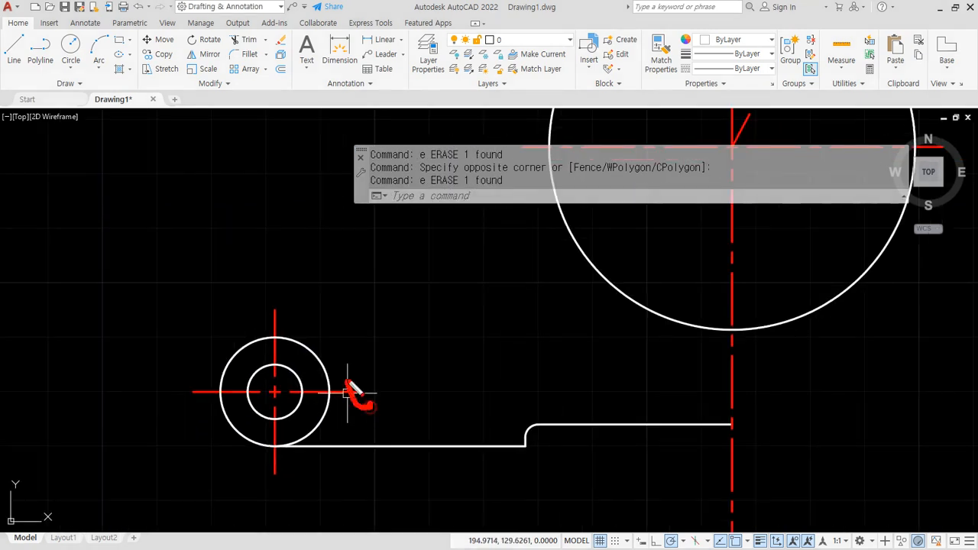
{"action": "type", "text": "ro"}
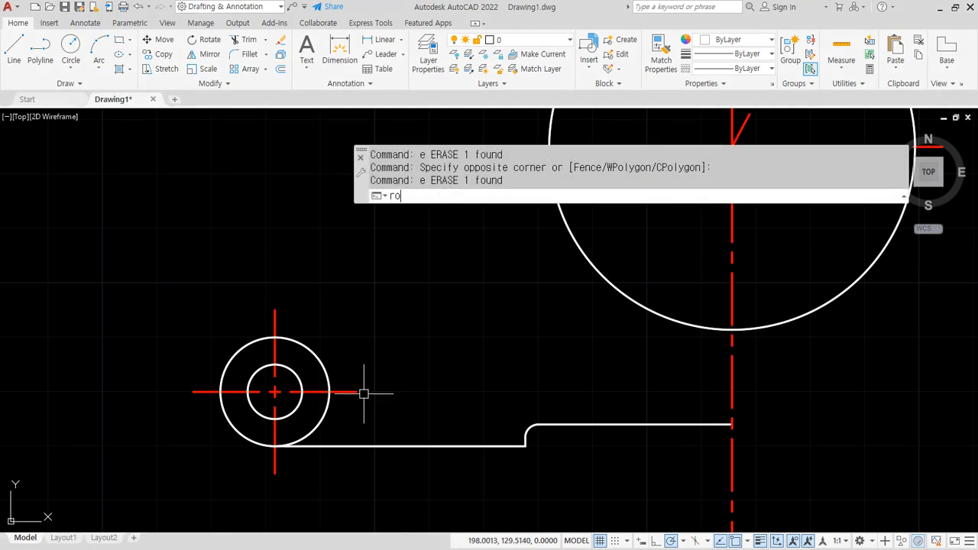
{"action": "key", "text": "Return"}
{"action": "left_click", "coordinate": [349, 392]}
{"action": "key", "text": "Return"}
{"action": "left_click", "coordinate": [275, 392]}
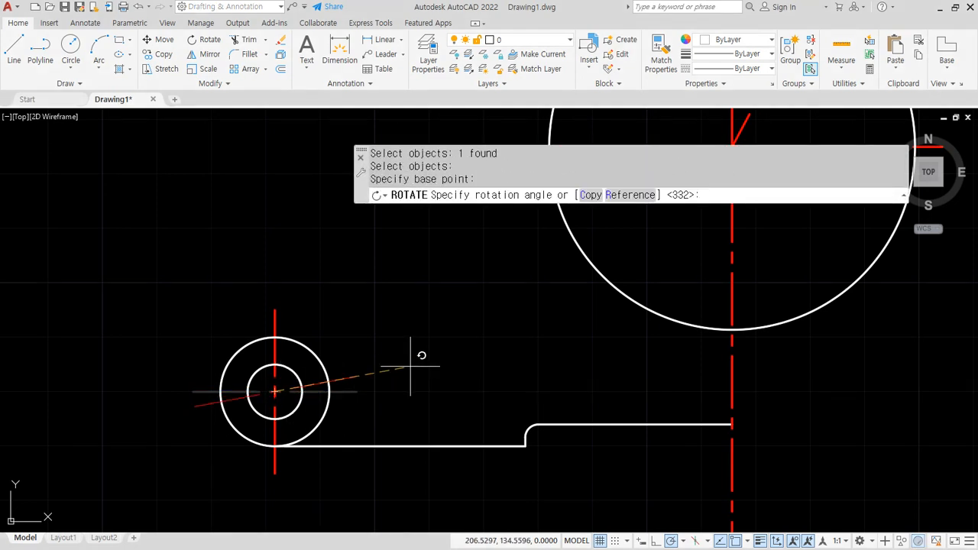
{"action": "type", "text": "c"}
{"action": "key", "text": "Return"}
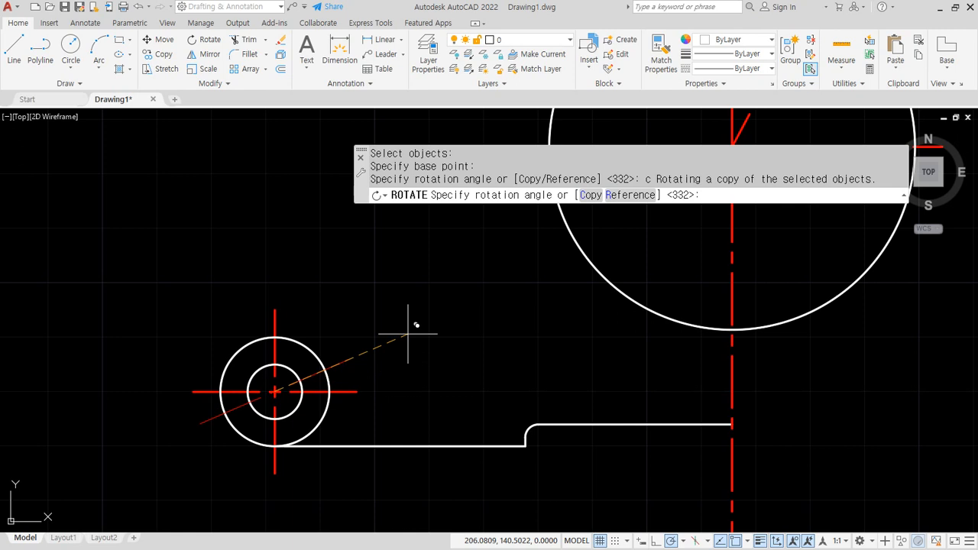
{"action": "type", "text": "47"}
{"action": "key", "text": "Return"}
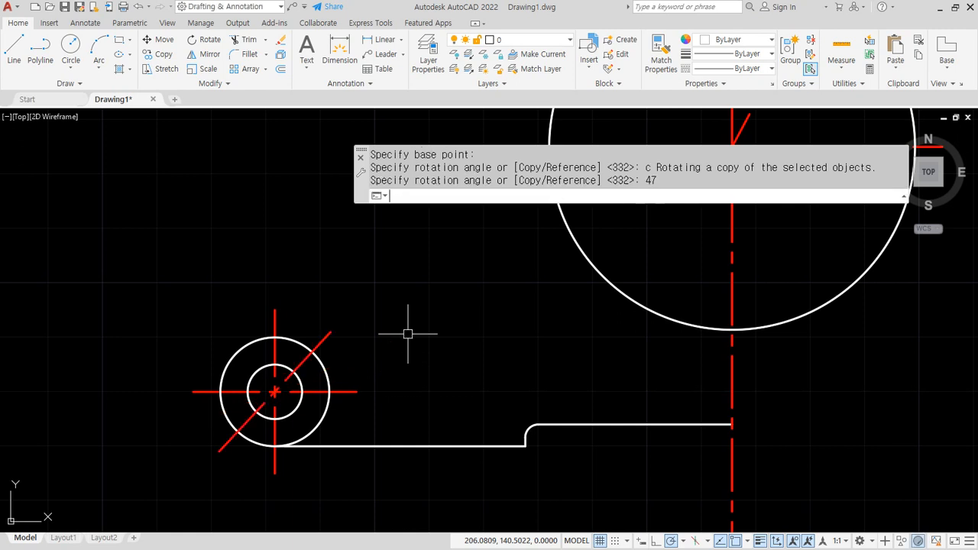
- Offset the rotated centreline 10 to the upper left, and erase the rotated centreline
{"action": "type", "text": "O"}
{"action": "key", "text": "Return"}
{"action": "type", "text": "10"}
{"action": "key", "text": "Return"}
{"action": "left_click", "coordinate": [329, 333]}
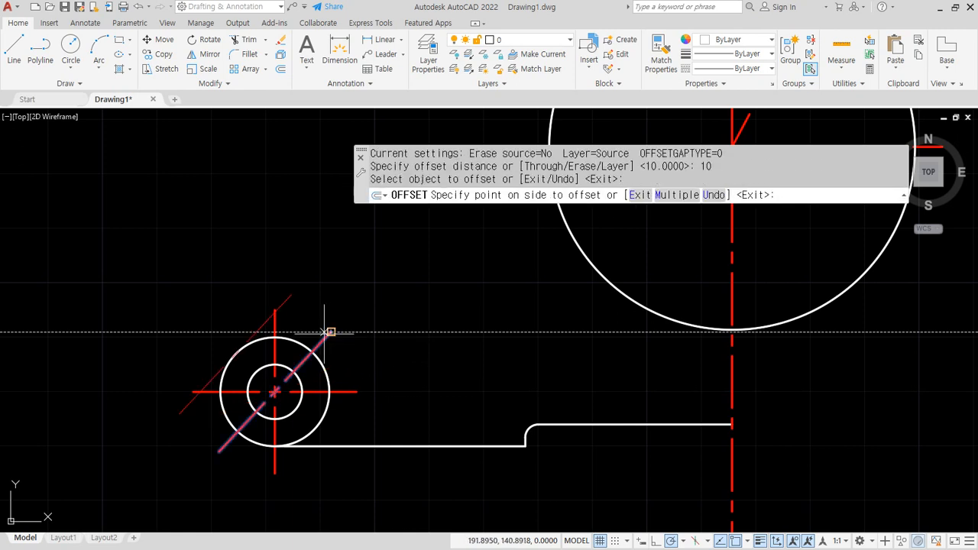
{"action": "left_click", "coordinate": [294, 281]}
{"action": "key", "text": "Return"}
{"action": "left_click", "coordinate": [328, 334]}
{"action": "type", "text": "e"}
{"action": "key", "text": "Return"}
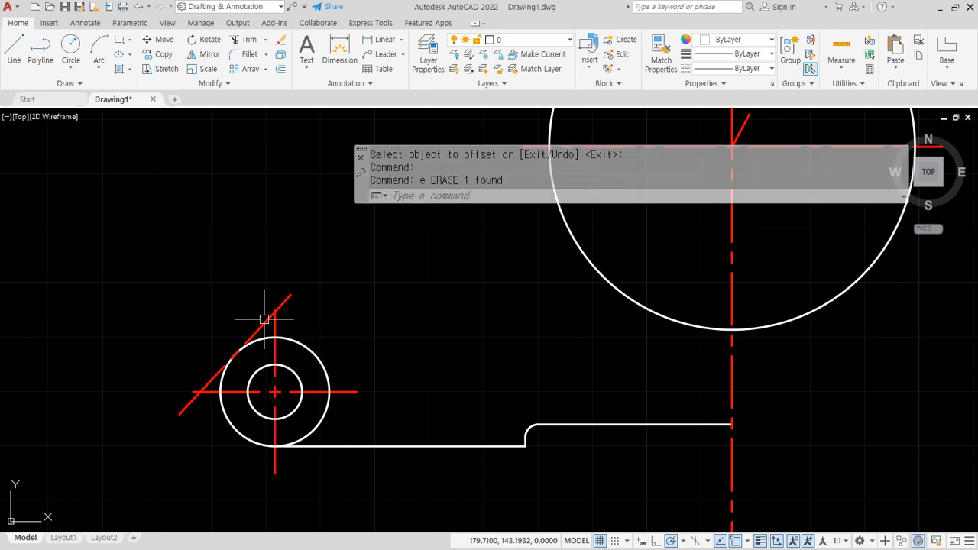
- Match the offset 47° line's properties to those of the small inner circle
{"action": "left_click", "coordinate": [261, 326]}
{"action": "key", "text": "Escape"}
{"action": "type", "text": "ma"}
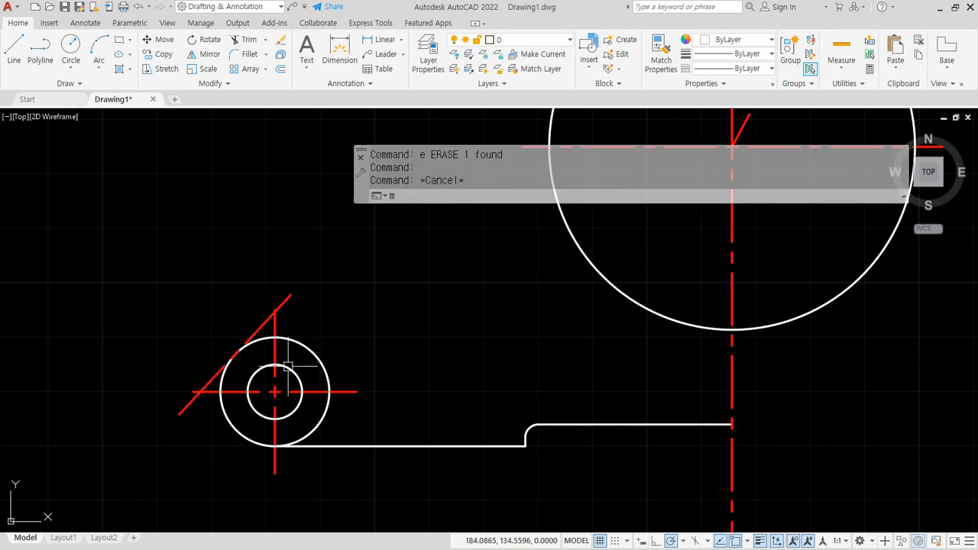
{"action": "key", "text": "Return"}
{"action": "left_click", "coordinate": [293, 366]}
{"action": "left_click", "coordinate": [287, 299]}
{"action": "key", "text": "Return"}
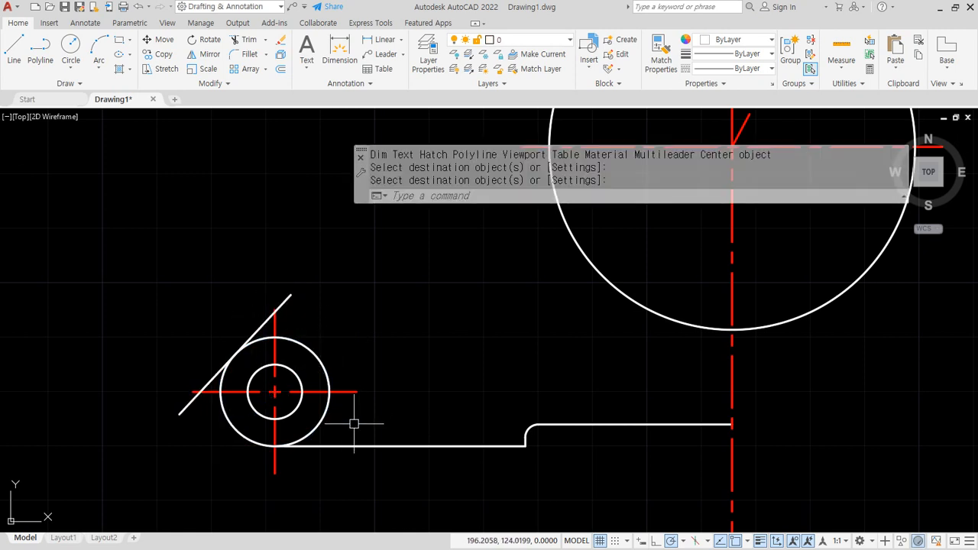
- Fillet the 47° line with the outer small circle at radius 0, trimming the line below the tangent point
{"action": "type", "text": "f"}
{"action": "key", "text": "Return"}
{"action": "left_click", "coordinate": [235, 353]}
{"action": "left_click", "coordinate": [273, 313]}
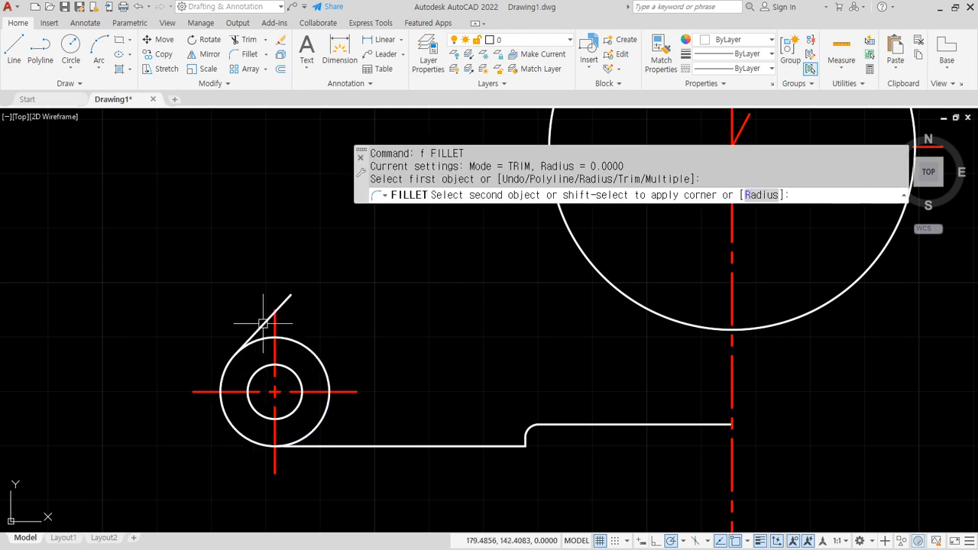
- Offset the raised bottom edge beside the vertical centreline 10 downward as an auxiliary trimming boundary
{"action": "scroll", "coordinate": [292, 396], "scroll_direction": "down", "scroll_amount": 2}
{"action": "scroll", "coordinate": [285, 396], "scroll_direction": "down", "scroll_amount": 2}
{"action": "mouse_move", "coordinate": [327, 350]}
{"action": "middle_mouse_down"}
{"action": "mouse_move", "coordinate": [277, 423]}
{"action": "mouse_move", "coordinate": [292, 405]}
{"action": "mouse_move", "coordinate": [296, 421]}
{"action": "middle_mouse_up"}
{"action": "scroll", "coordinate": [396, 271], "scroll_direction": "down", "scroll_amount": 1}
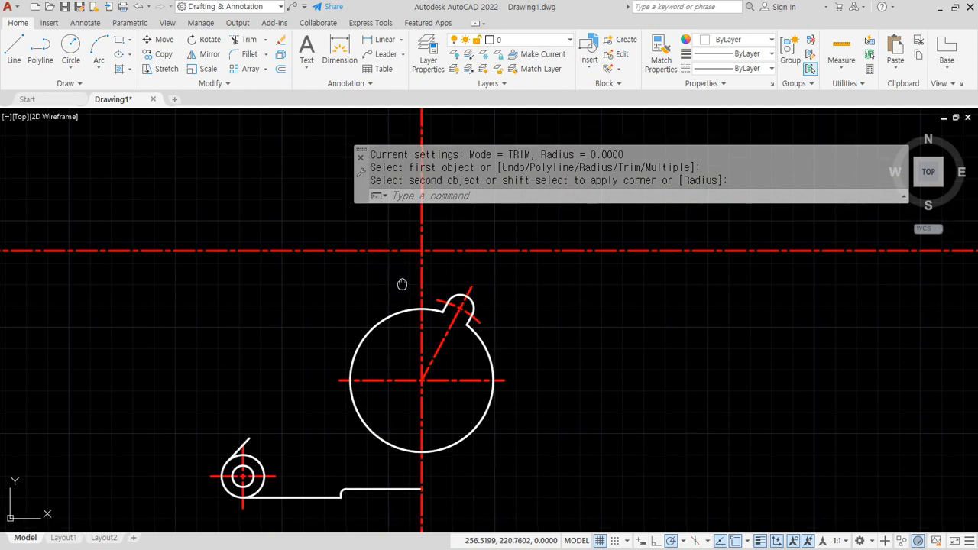
{"action": "scroll", "coordinate": [389, 421], "scroll_direction": "up", "scroll_amount": 1}
{"action": "middle_click_drag", "start_coordinate": [389, 421], "coordinate": [393, 372]}
{"action": "scroll", "coordinate": [392, 373], "scroll_direction": "up", "scroll_amount": 2}
{"action": "type", "text": "o"}
{"action": "key", "text": "Return"}
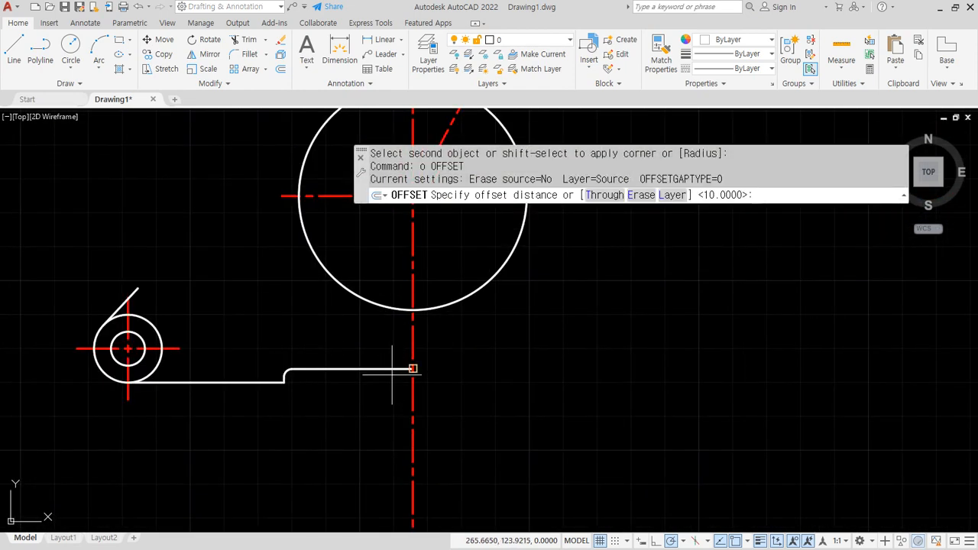
{"action": "key", "text": "Return"}
{"action": "left_click", "coordinate": [390, 369]}
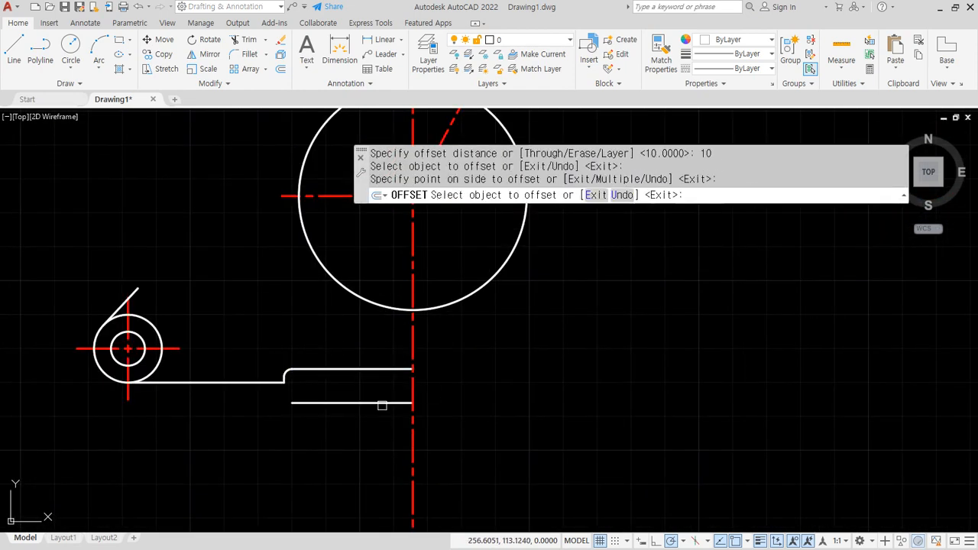
{"action": "left_click", "coordinate": [386, 405]}
- Trim the vertical centreline below the auxiliary line, and erase that line
{"action": "type", "text": "tr"}
{"action": "key", "text": "Return"}
{"action": "left_click", "coordinate": [455, 435]}
{"action": "left_click", "coordinate": [396, 432]}
{"action": "key", "text": "Return"}
{"action": "left_click", "coordinate": [392, 397]}
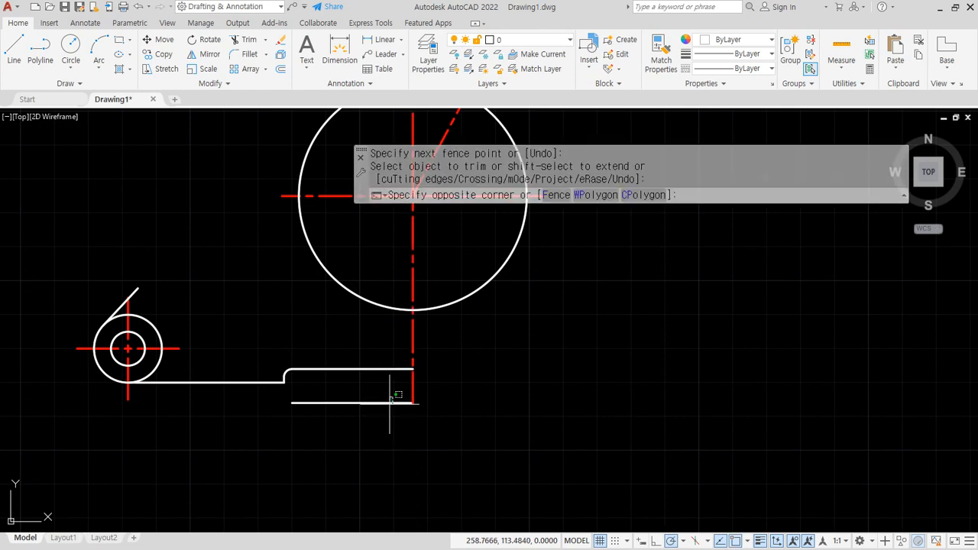
{"action": "left_click", "coordinate": [374, 427]}
{"action": "type", "text": "e"}
{"action": "key", "text": "Return"}
- Offset the long horizontal line above the notched hole 5 upward as an auxiliary trimming boundary
{"action": "scroll", "coordinate": [357, 401], "scroll_direction": "down", "scroll_amount": 2}
{"action": "middle_click_drag", "start_coordinate": [367, 332], "coordinate": [373, 491]}
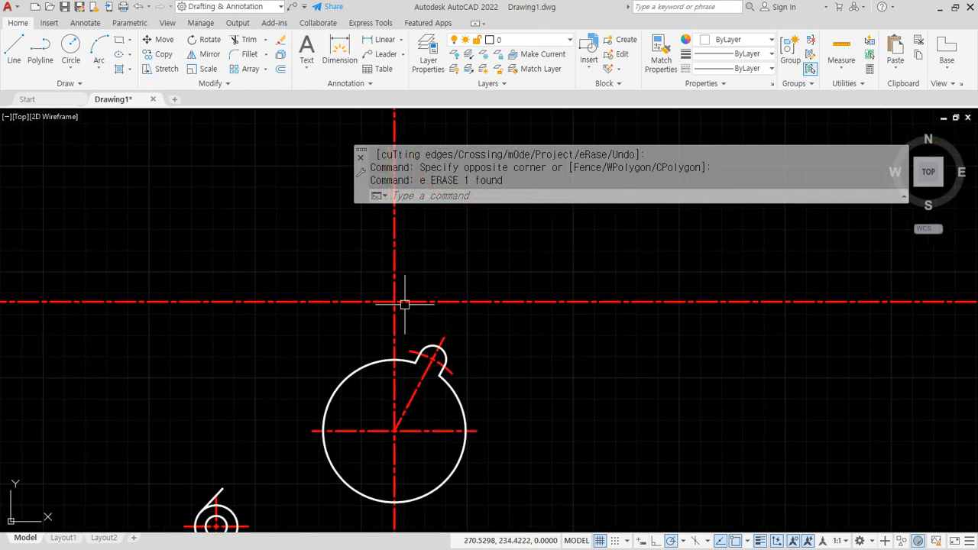
{"action": "type", "text": "o"}
{"action": "key", "text": "Return"}
{"action": "type", "text": "1"}
{"action": "key", "text": "BackSpace"}
{"action": "type", "text": "5"}
{"action": "key", "text": "Return"}
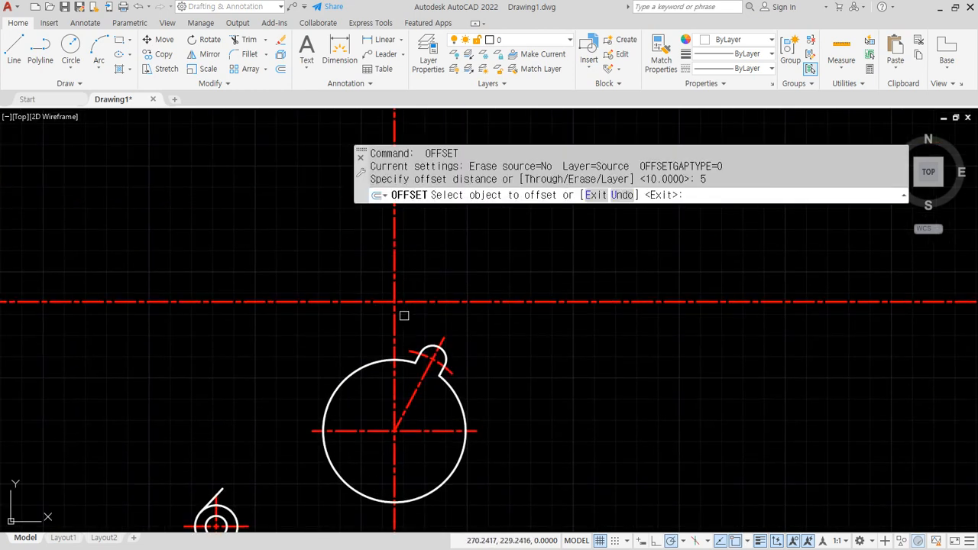
{"action": "left_click", "coordinate": [398, 302]}
{"action": "left_click", "coordinate": [427, 265]}
{"action": "key", "text": "Return"}
- Trim the vertical centreline above the upper auxiliary line, and erase that line
{"action": "type", "text": "tr"}
{"action": "key", "text": "Return"}
{"action": "left_click_drag", "start_coordinate": [421, 261], "coordinate": [378, 253]}
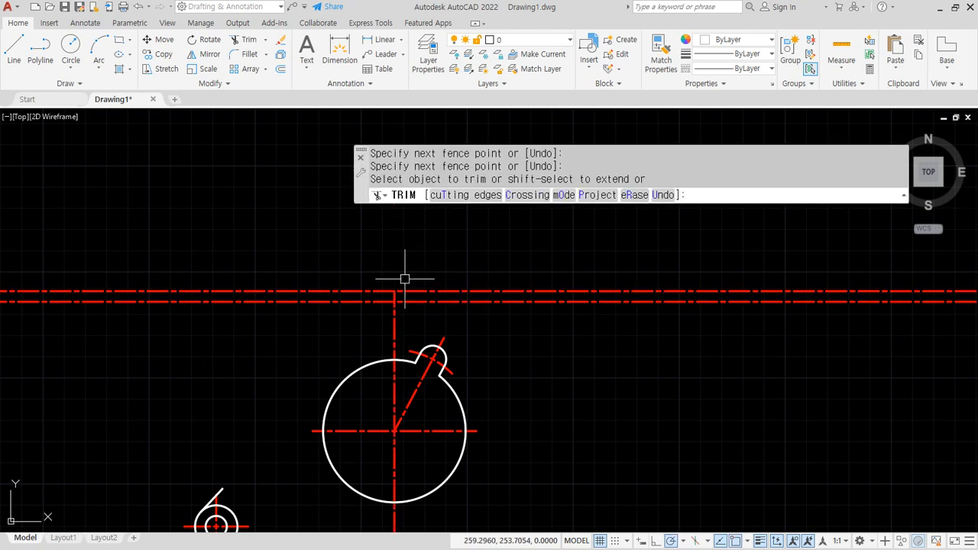
{"action": "key", "text": "Return"}
{"action": "left_click", "coordinate": [423, 290]}
{"action": "type", "text": "e"}
{"action": "key", "text": "Return"}
- Trim the long horizontal line above the hole to the right of the vertical centreline
{"action": "type", "text": "tr"}
{"action": "key", "text": "Return"}
{"action": "left_click", "coordinate": [542, 268]}
{"action": "left_click", "coordinate": [535, 347]}
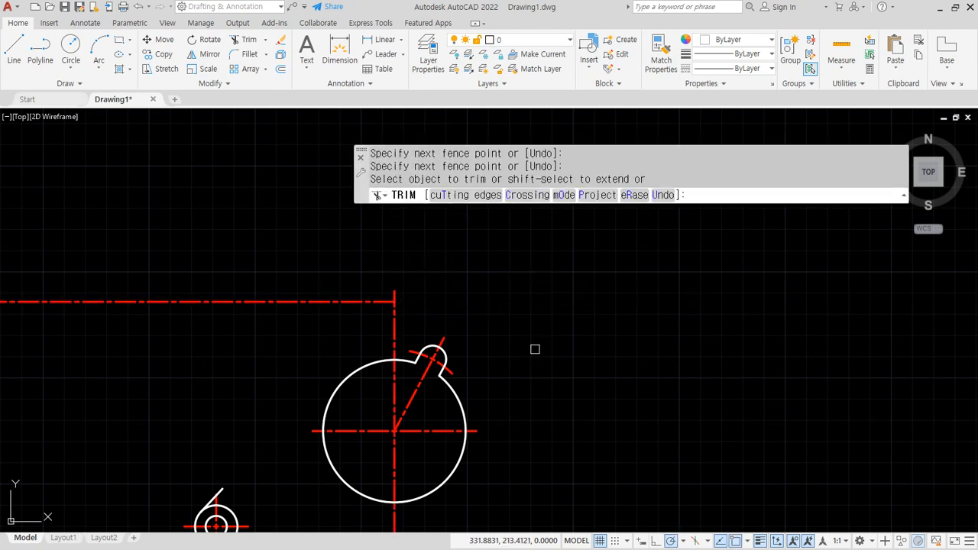
{"action": "key", "text": "Return"}
- Offset the vertical centreline through the notched hole 71 to the left
{"action": "middle_click_drag", "start_coordinate": [302, 348], "coordinate": [381, 289]}
{"action": "key", "text": "ctrl+2"}
{"action": "left_click_drag", "start_coordinate": [465, 266], "coordinate": [342, 267]}
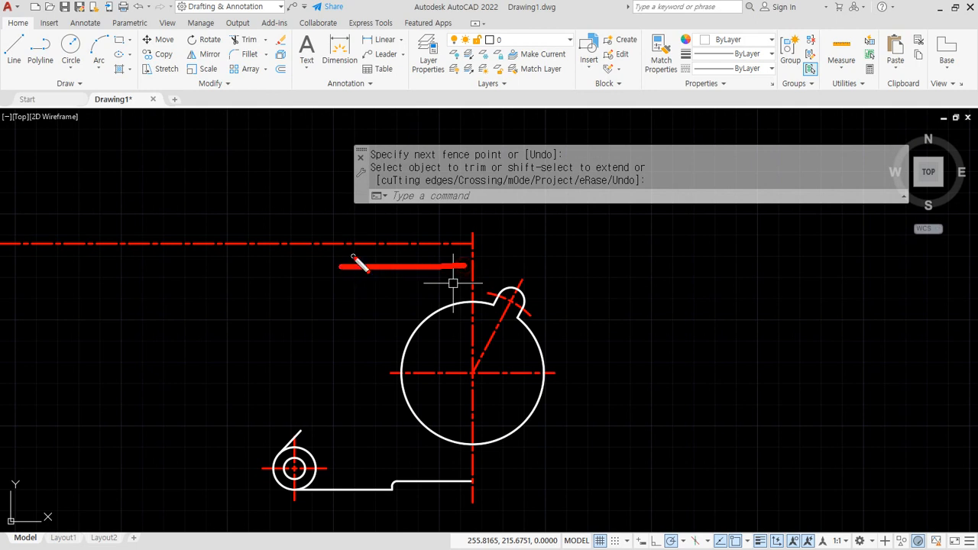
{"action": "key", "text": "Escape"}
{"action": "type", "text": "o"}
{"action": "key", "text": "Return"}
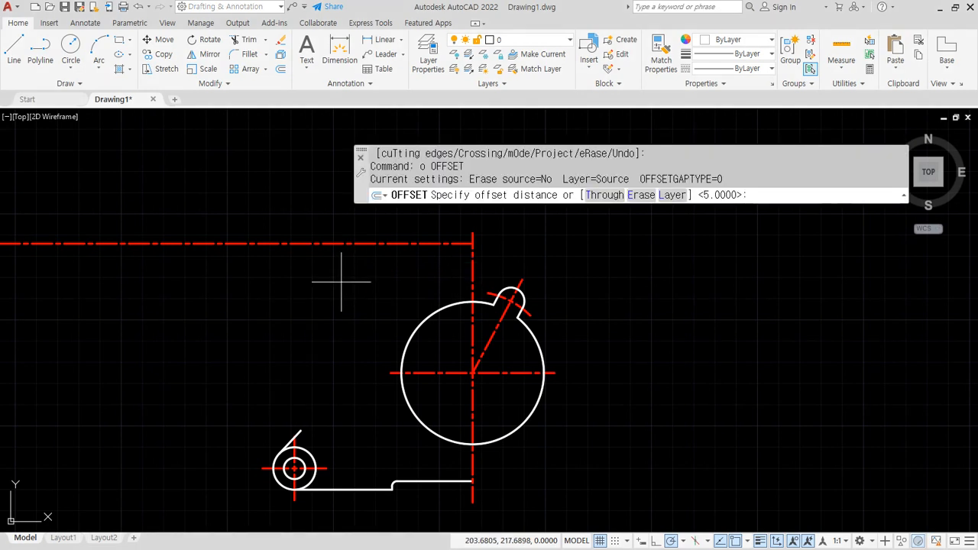
{"action": "type", "text": "71"}
{"action": "key", "text": "Return"}
{"action": "left_click", "coordinate": [473, 268]}
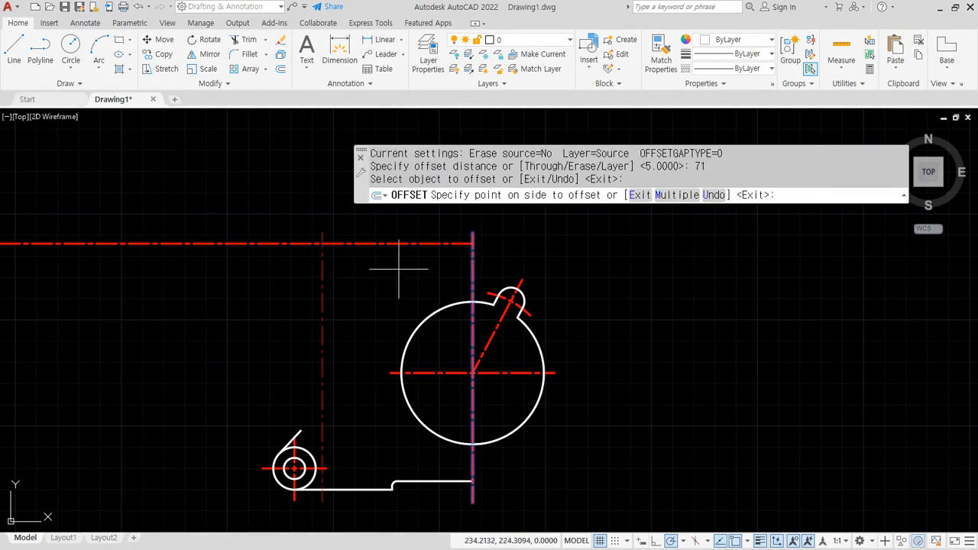
{"action": "left_click", "coordinate": [331, 268]}
- Offset the long horizontal line above the notched hole 10 downward
{"action": "scroll", "coordinate": [341, 254], "scroll_direction": "up", "scroll_amount": 2}
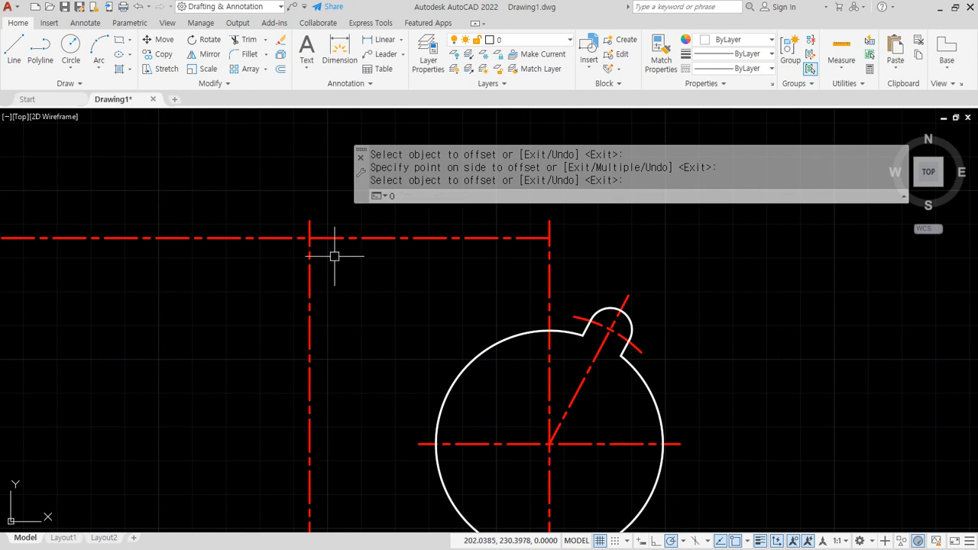
{"action": "key", "text": "Return"}
{"action": "type", "text": "10"}
{"action": "key", "text": "Return"}
{"action": "left_click", "coordinate": [337, 238]}
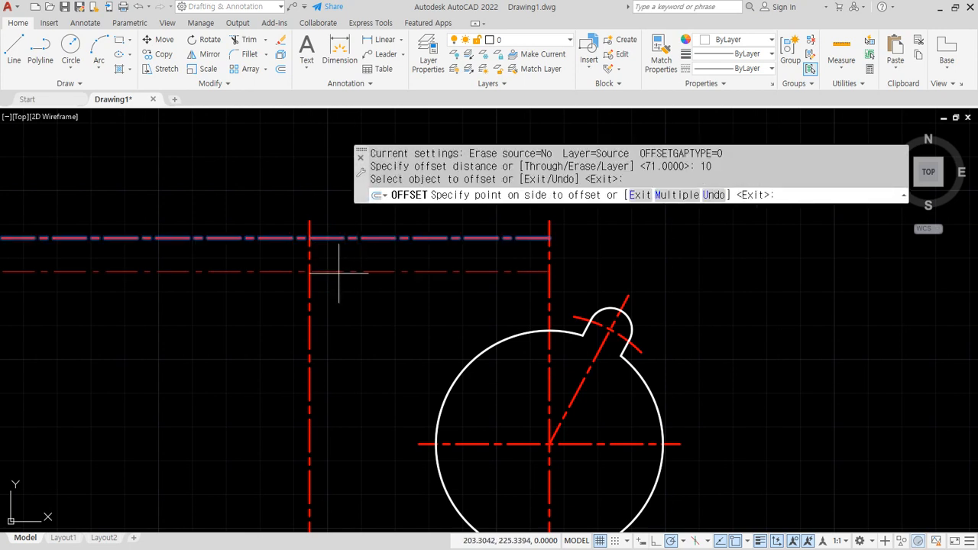
{"action": "left_click", "coordinate": [337, 265]}
{"action": "key", "text": "Return"}
- Draw two concentric circles of radius 10 and 5 centred where the two offset lines intersect
{"action": "type", "text": "c"}
{"action": "key", "text": "Return"}
{"action": "left_click", "coordinate": [309, 271]}
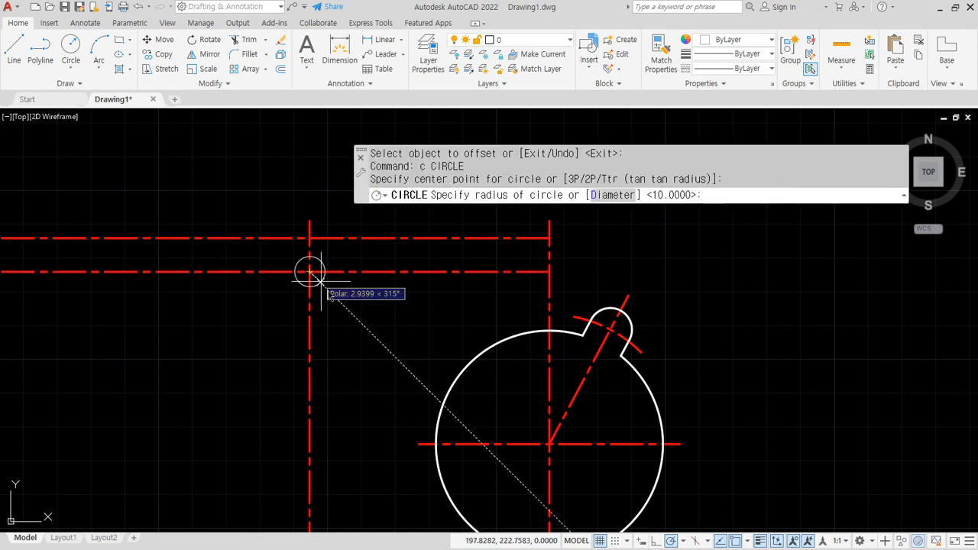
{"action": "type", "text": "10"}
{"action": "key", "text": "Return"}
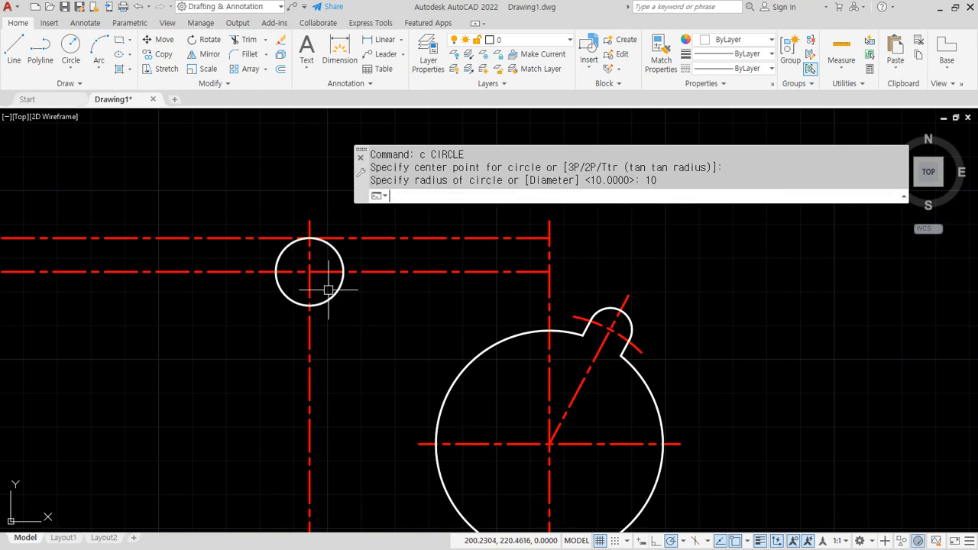
{"action": "key", "text": "Return"}
{"action": "left_click", "coordinate": [311, 272]}
{"action": "type", "text": "5"}
{"action": "key", "text": "Return"}
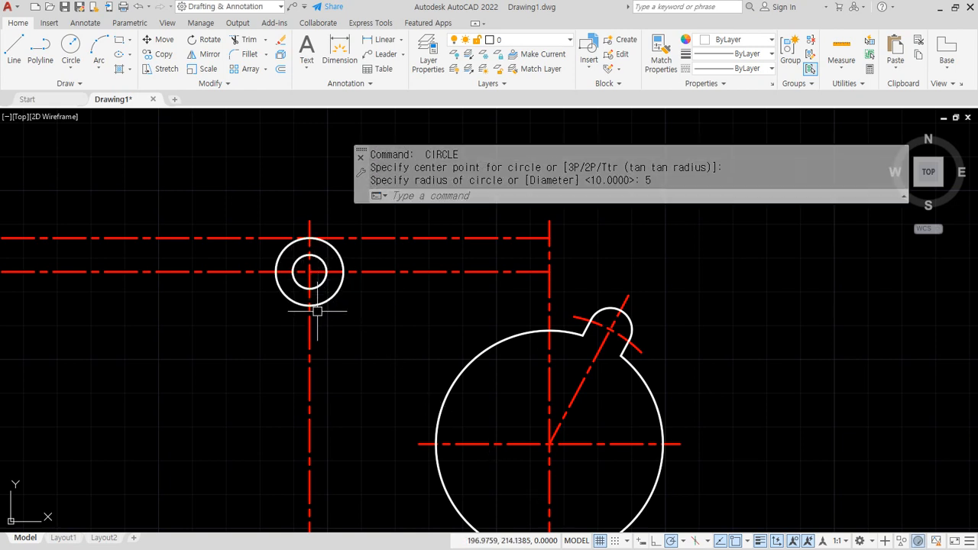
- Start a line at the upper pair of concentric circles
{"action": "scroll", "coordinate": [264, 258], "scroll_direction": "up", "scroll_amount": 2}
{"action": "type", "text": "l"}
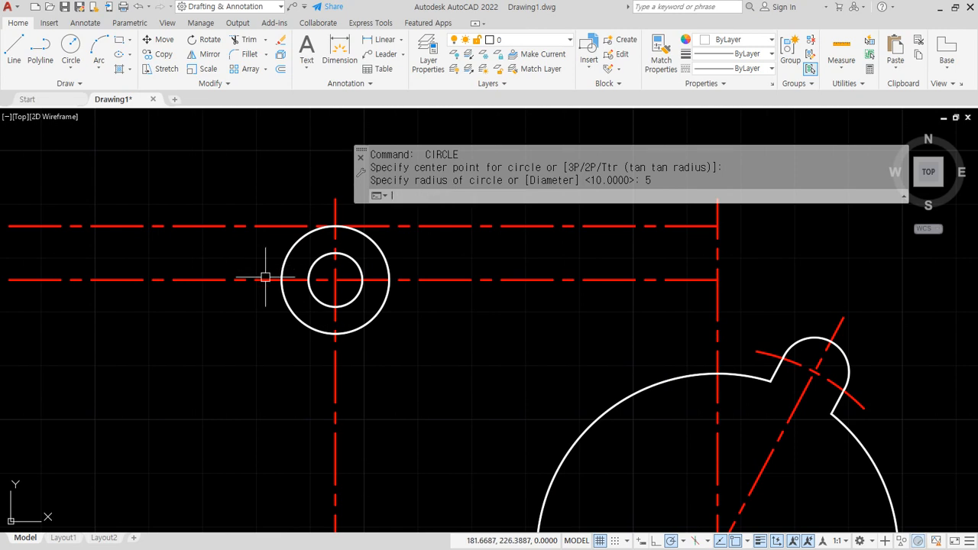
- Draw a line from the outer circle's left quadrant up to the upper horizontal centre line, then across to the vertical centre line
{"action": "key", "text": "Return"}
{"action": "left_click", "coordinate": [281, 274]}
{"action": "left_click", "coordinate": [281, 226]}
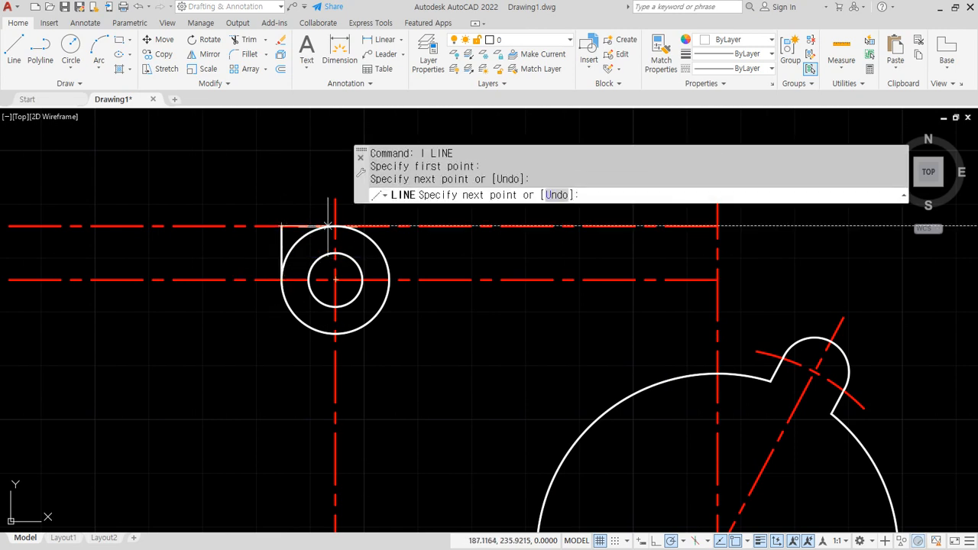
{"action": "left_click", "coordinate": [716, 227]}
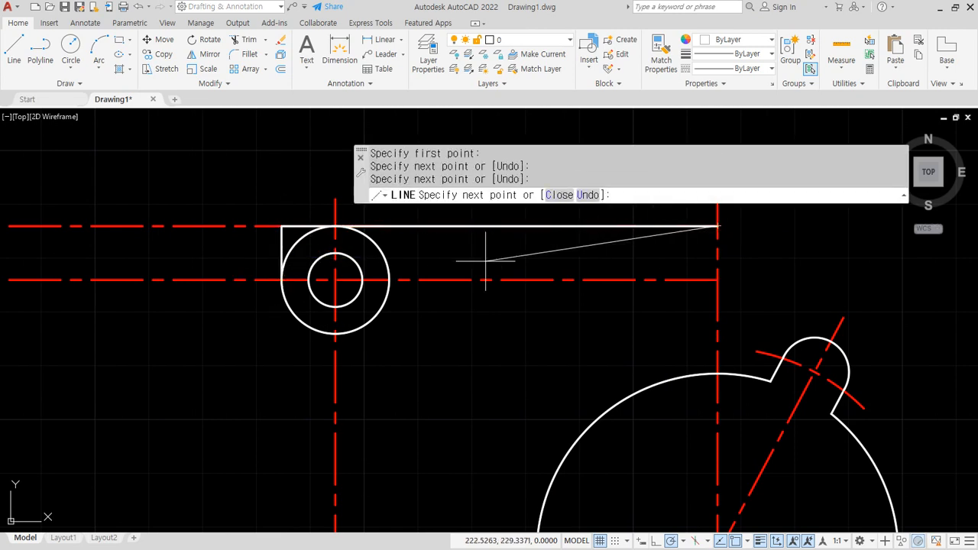
{"action": "key", "text": "Escape"}
- Erase the uppermost horizontal centre line used as construction for the top edge
{"action": "left_click", "coordinate": [219, 227]}
{"action": "type", "text": "e"}
{"action": "key", "text": "Return"}
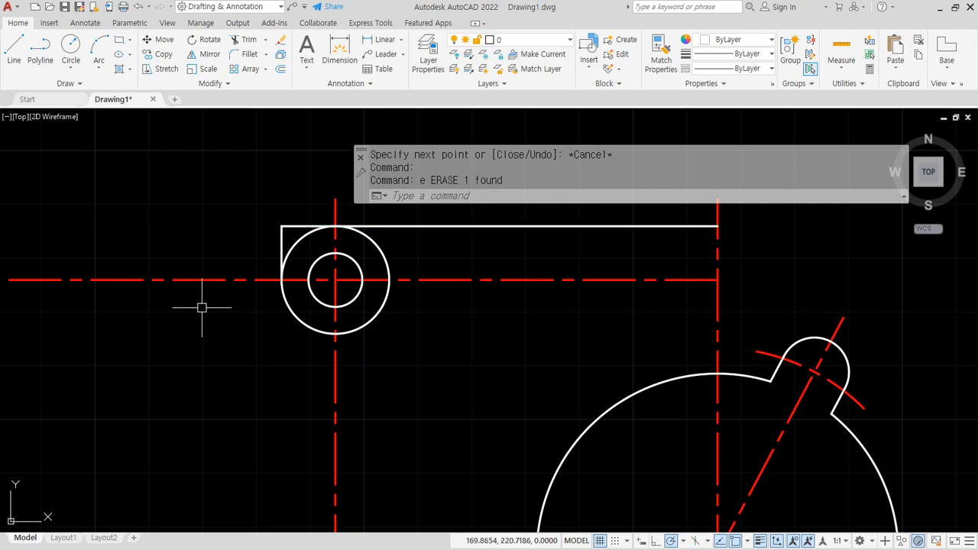
- Offset the outer circle of the upper hole outward by 5
{"action": "type", "text": "o"}
{"action": "key", "text": "Return"}
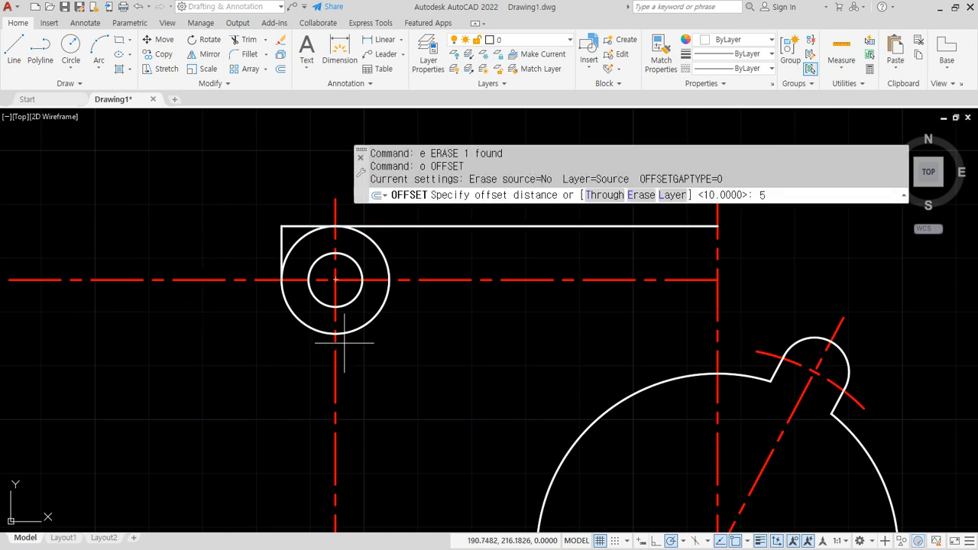
{"action": "type", "text": "5"}
{"action": "key", "text": "Return"}
{"action": "left_click", "coordinate": [372, 323]}
{"action": "left_click", "coordinate": [387, 342]}
{"action": "key", "text": "Escape"}
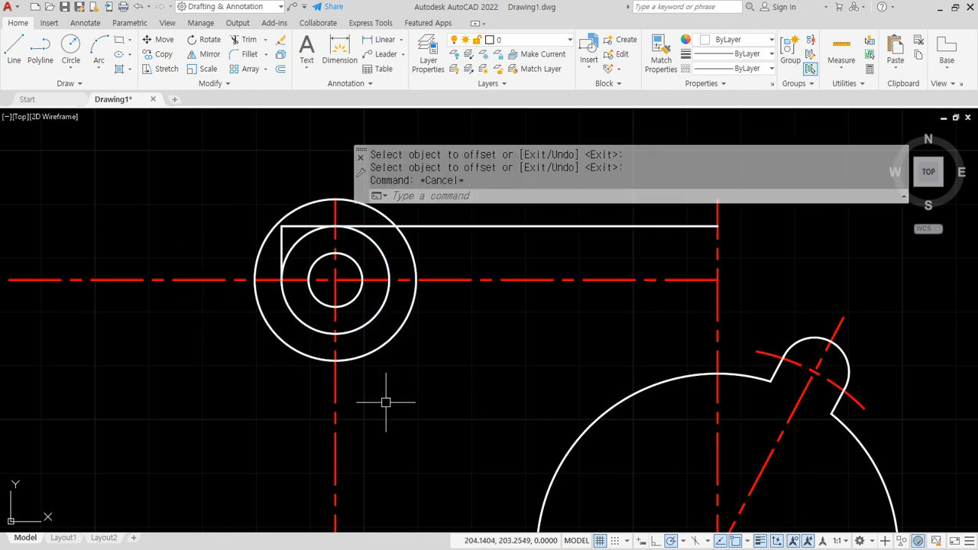
- Trim the upper hole's centre lines back to the offset circle and erase that circle
{"action": "type", "text": "tr"}
{"action": "key", "text": "Return"}
{"action": "left_click", "coordinate": [336, 399]}
{"action": "left_click", "coordinate": [448, 280]}
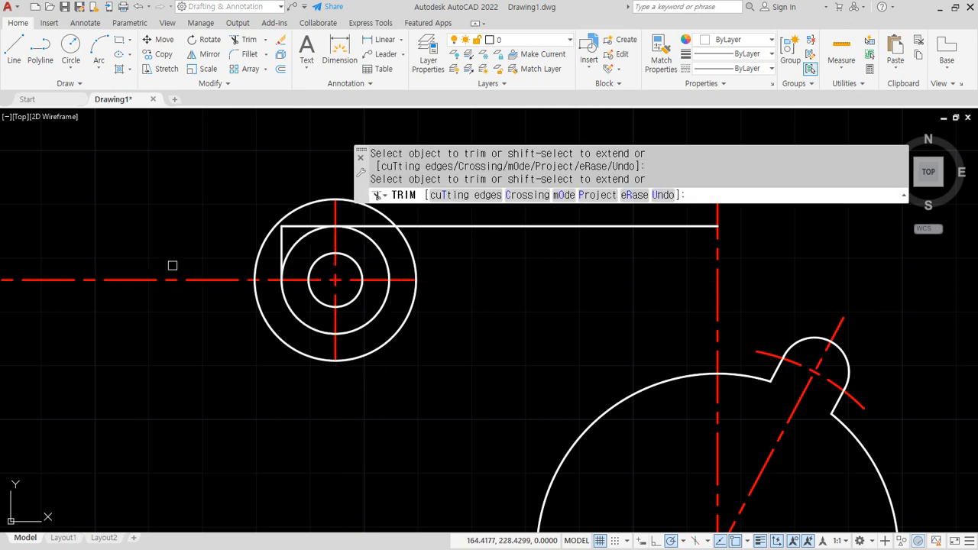
{"action": "left_click", "coordinate": [173, 279]}
{"action": "key", "text": "Return"}
{"action": "left_click", "coordinate": [263, 324]}
{"action": "type", "text": "e"}
{"action": "key", "text": "Return"}
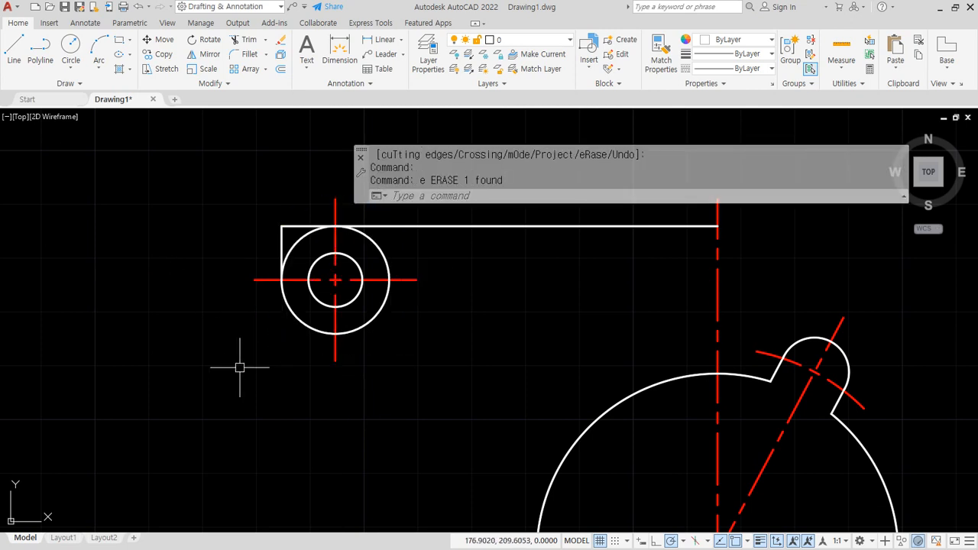
- Draw a line tangent to the underside of the upper outer circle, 100 long at -10 degrees
{"action": "scroll", "coordinate": [239, 367], "scroll_direction": "down", "scroll_amount": 4}
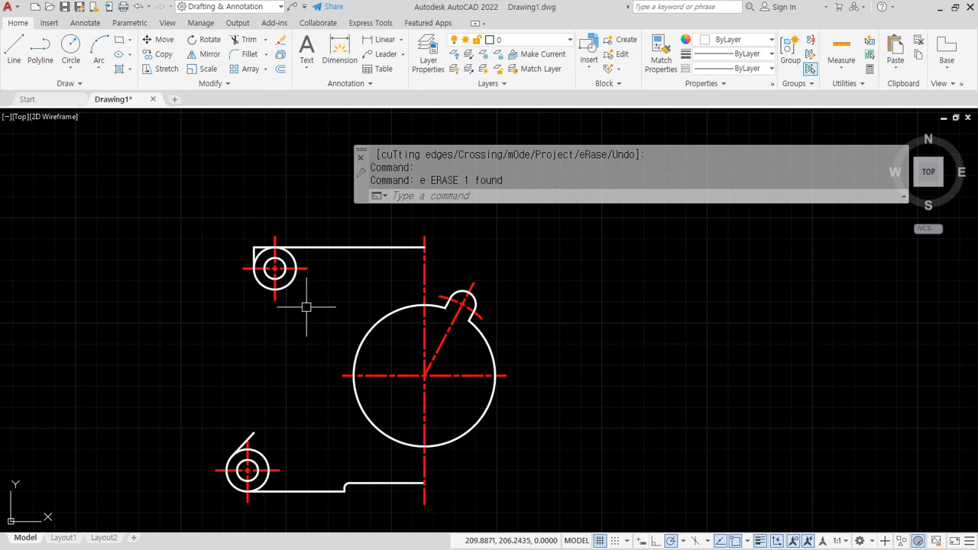
{"action": "scroll", "coordinate": [306, 306], "scroll_direction": "up", "scroll_amount": 2}
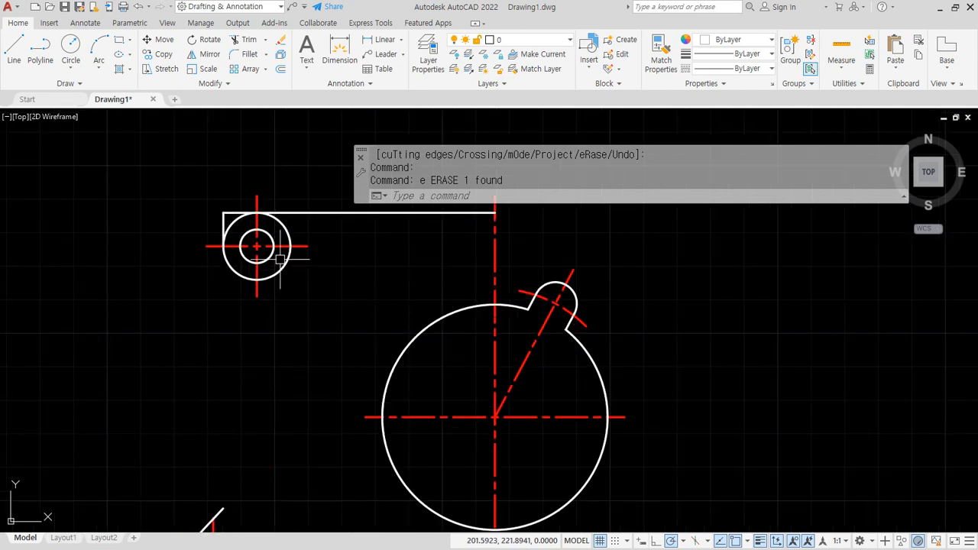
{"action": "type", "text": "l"}
{"action": "key", "text": "Return"}
{"action": "right_click", "coordinate": [334, 245], "text": "shift"}
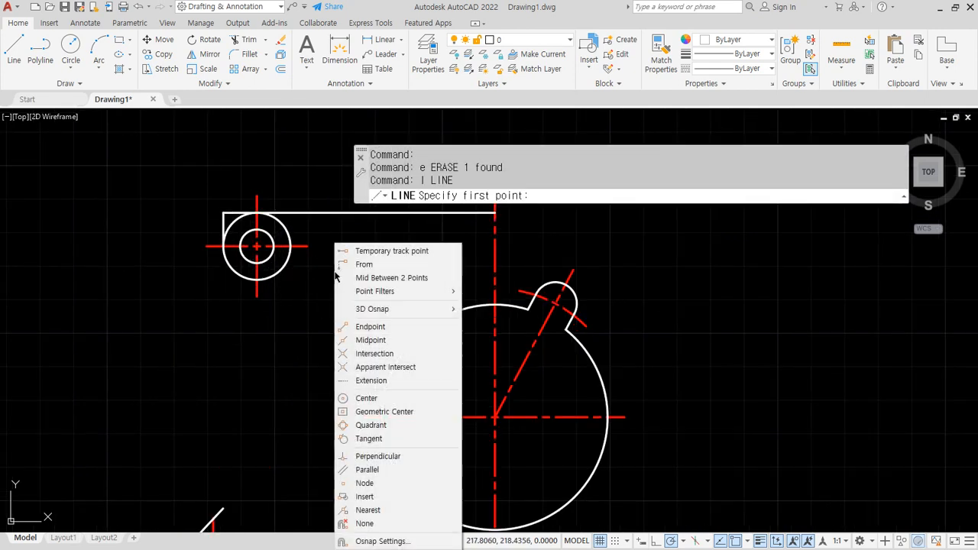
{"action": "left_click", "coordinate": [369, 439]}
{"action": "left_click", "coordinate": [227, 265]}
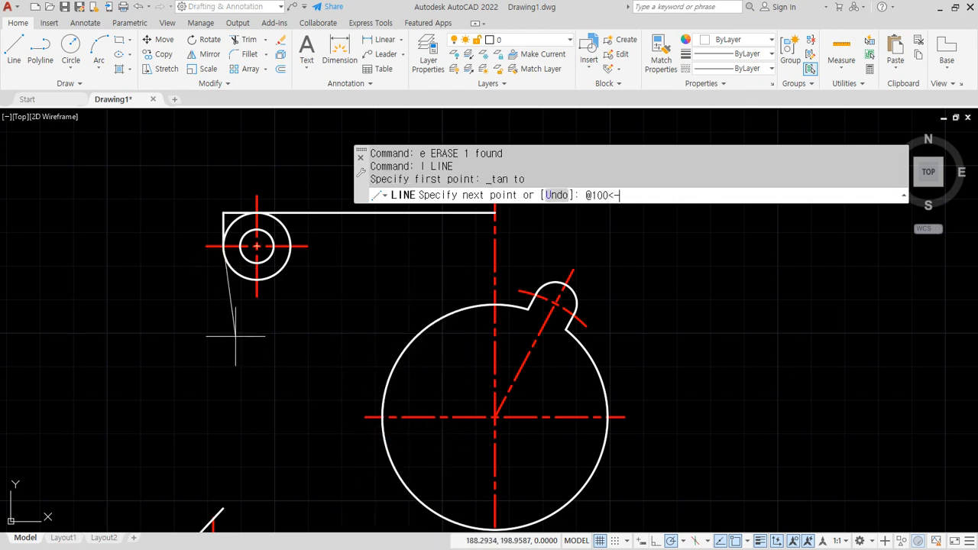
{"action": "key", "text": "Return"}
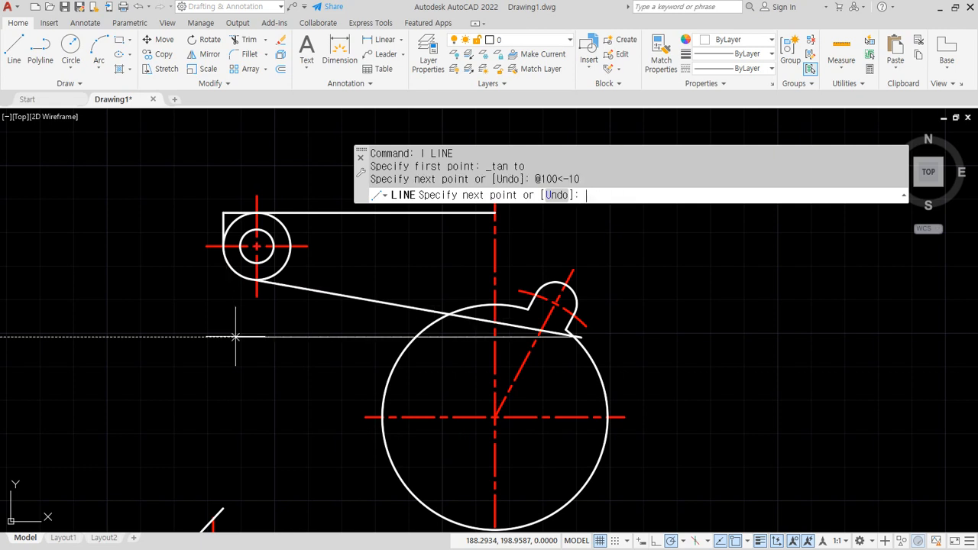
{"action": "key", "text": "Return"}
- Erase the tangent line under the upper outer circle
{"action": "left_click", "coordinate": [301, 289]}
{"action": "type", "text": "e"}
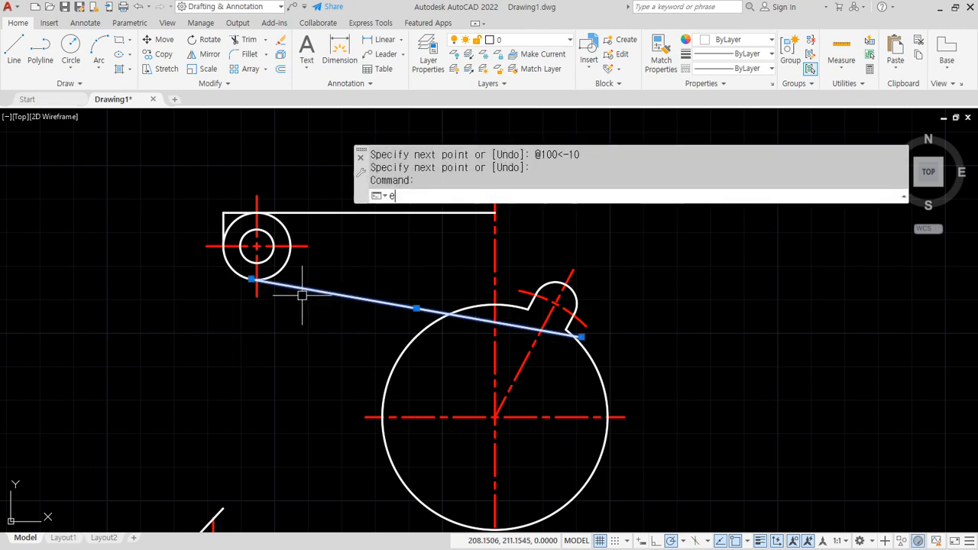
{"action": "key", "text": "Return"}
- Draw a construction line at -10 degrees through the centre of the upper hole
{"action": "type", "text": "xl"}
{"action": "key", "text": "Return"}
{"action": "type", "text": "a"}
{"action": "key", "text": "Return"}
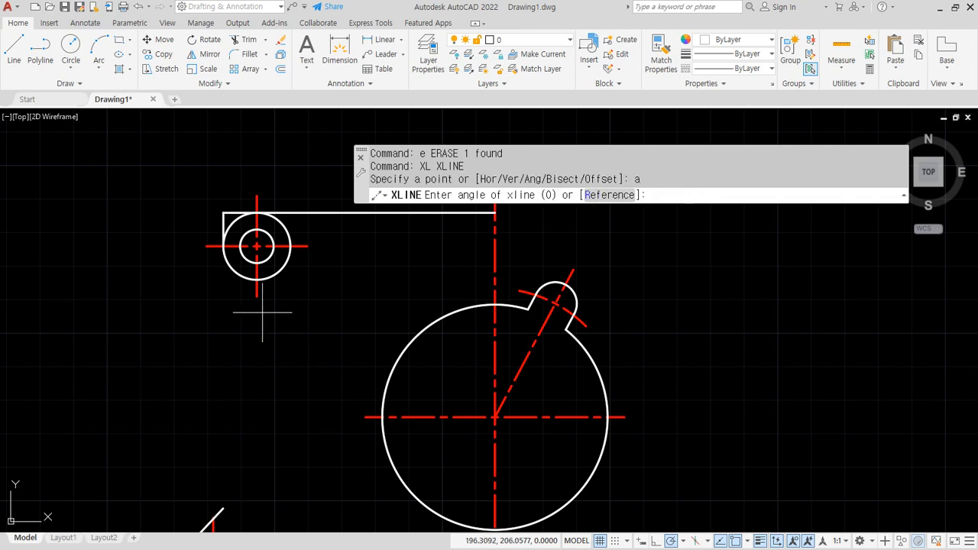
{"action": "type", "text": "-10"}
{"action": "key", "text": "Return"}
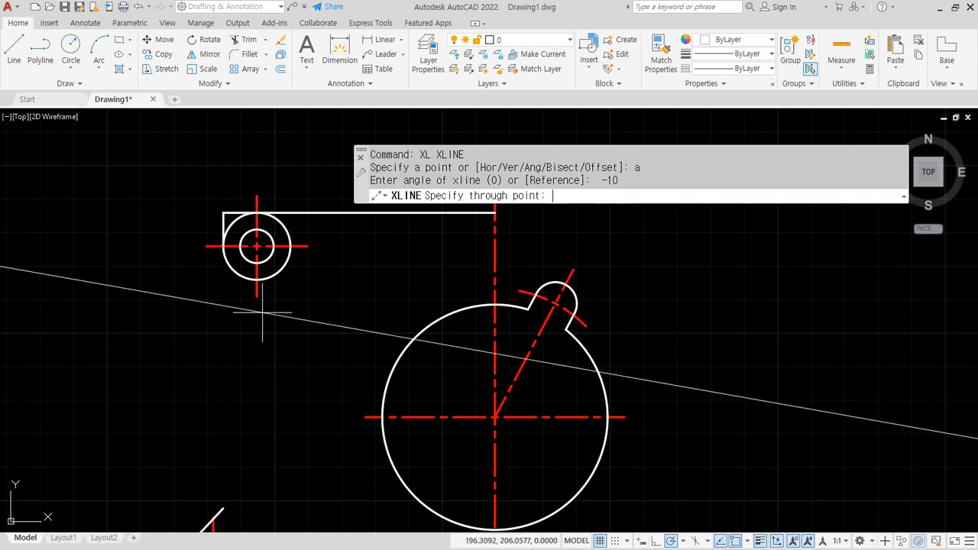
{"action": "left_click", "coordinate": [257, 246]}
{"action": "key", "text": "Return"}
- Offset the angled construction line 10 downward and erase the original line through the hole's centre
{"action": "type", "text": "o"}
{"action": "key", "text": "Return"}
{"action": "type", "text": "10"}
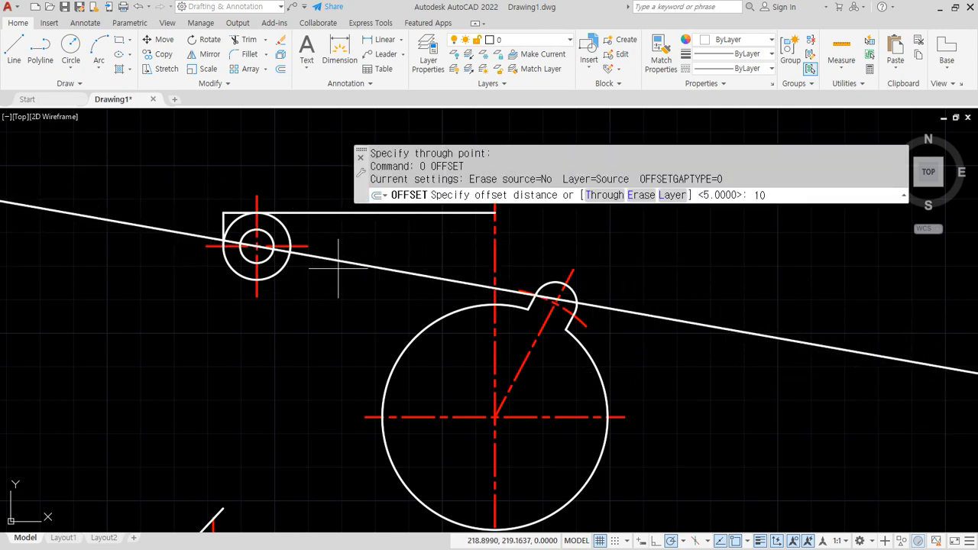
{"action": "key", "text": "Return"}
{"action": "left_click", "coordinate": [340, 263]}
{"action": "left_click", "coordinate": [297, 336]}
{"action": "key", "text": "Return"}
{"action": "left_click", "coordinate": [375, 267]}
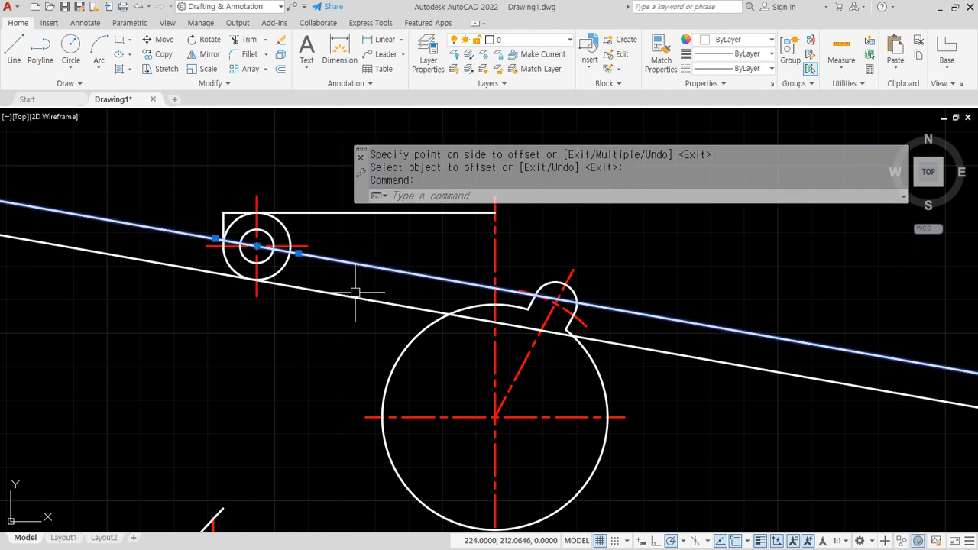
{"action": "type", "text": "e"}
{"action": "key", "text": "Return"}
- Erase the offset construction line touching the underside of the outer circle
{"action": "left_click", "coordinate": [343, 295]}
{"action": "type", "text": "e"}
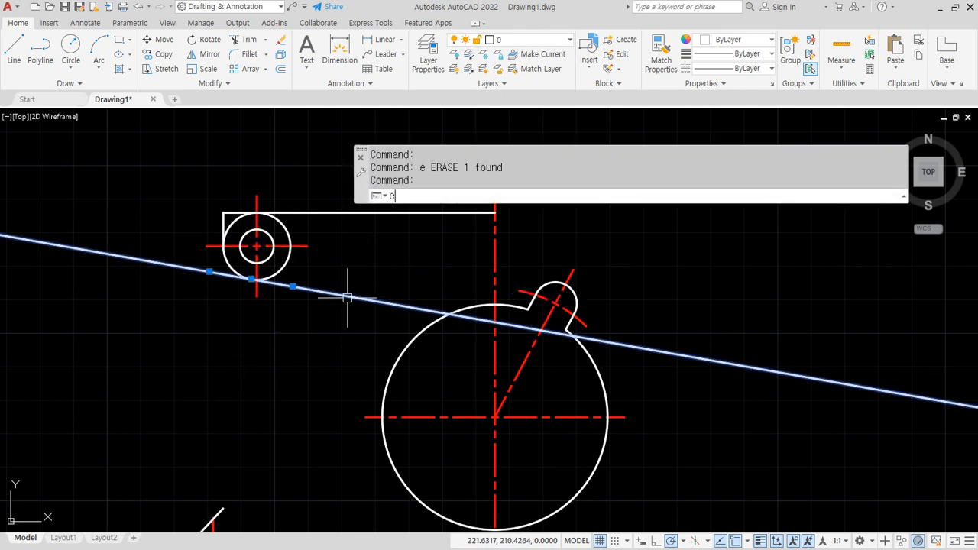
{"action": "key", "text": "Return"}
- Rotate a copy of the upper hole's horizontal centre line by -10 degrees about the hole's centre
{"action": "type", "text": "ro"}
{"action": "key", "text": "Return"}
{"action": "left_click", "coordinate": [306, 246]}
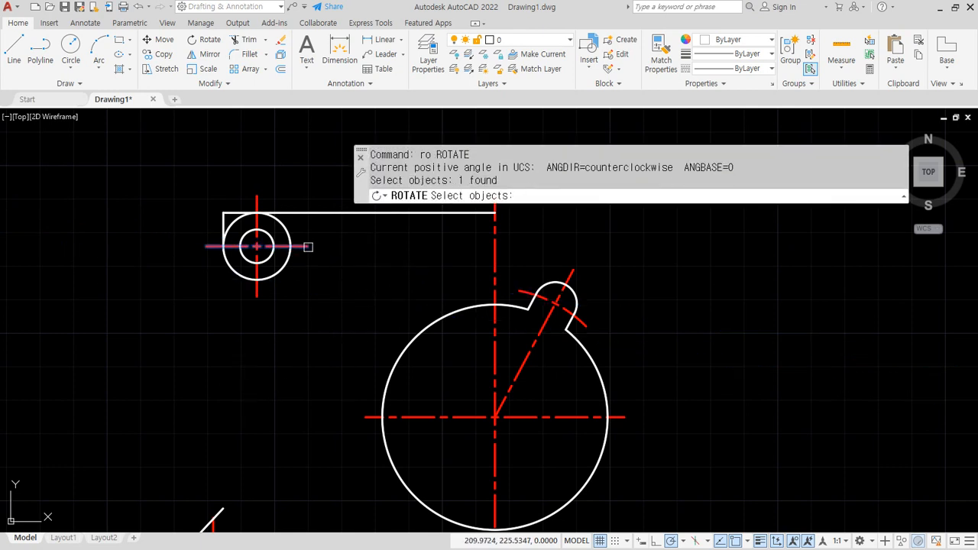
{"action": "key", "text": "Return"}
{"action": "type", "text": "cify base point:"}
{"action": "key", "text": "Return"}
{"action": "left_click", "coordinate": [257, 246]}
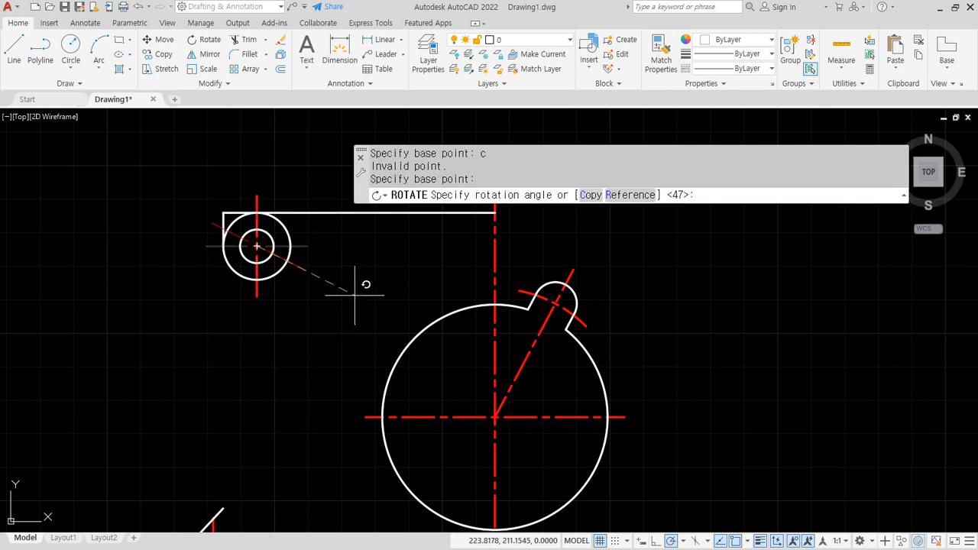
{"action": "type", "text": "c"}
{"action": "key", "text": "Return"}
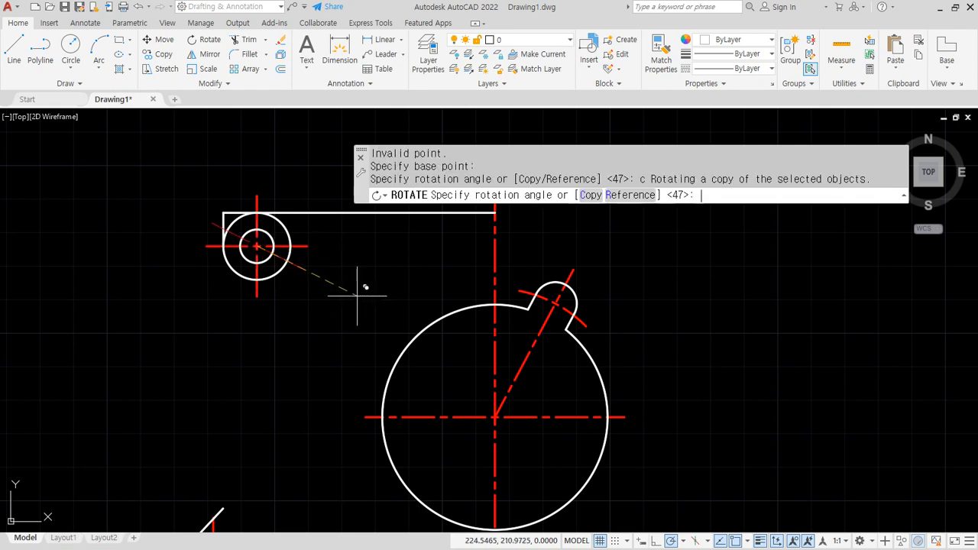
{"action": "type", "text": "-1"}
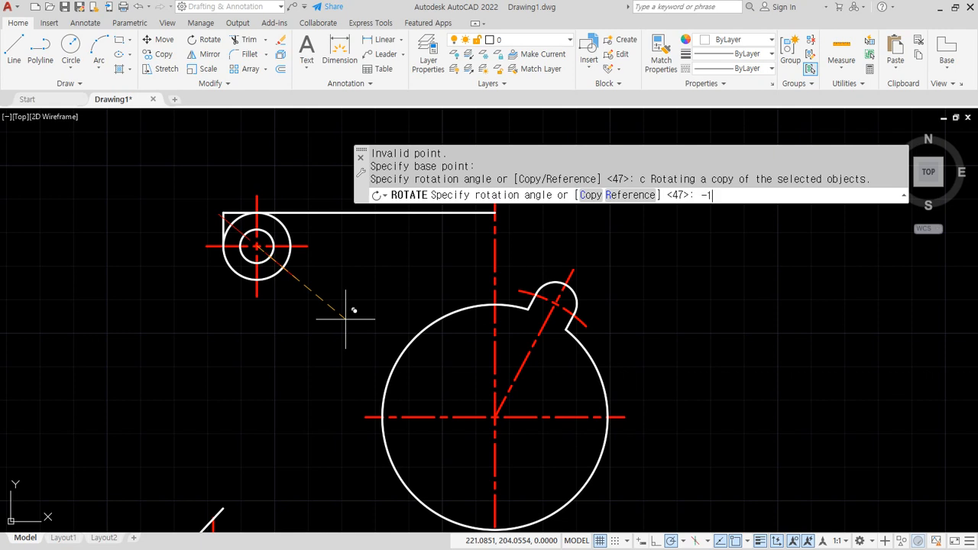
{"action": "type", "text": "0"}
{"action": "key", "text": "Return"}
- Offset the rotated centre line 10 downward and delete the rotated source line
{"action": "type", "text": "o"}
{"action": "key", "text": "Return"}
{"action": "type", "text": "1"}
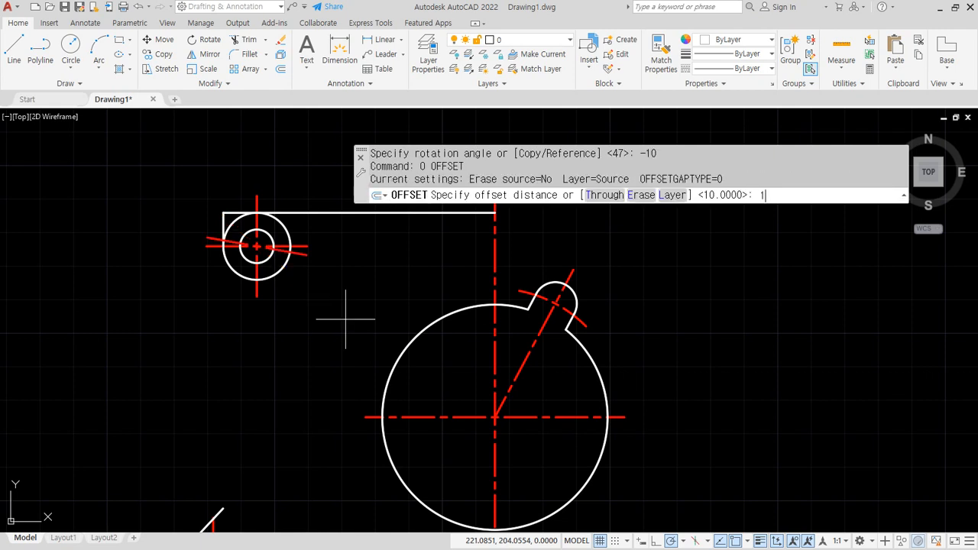
{"action": "type", "text": "0"}
{"action": "key", "text": "Return"}
{"action": "left_click", "coordinate": [305, 255]}
{"action": "left_click", "coordinate": [284, 343]}
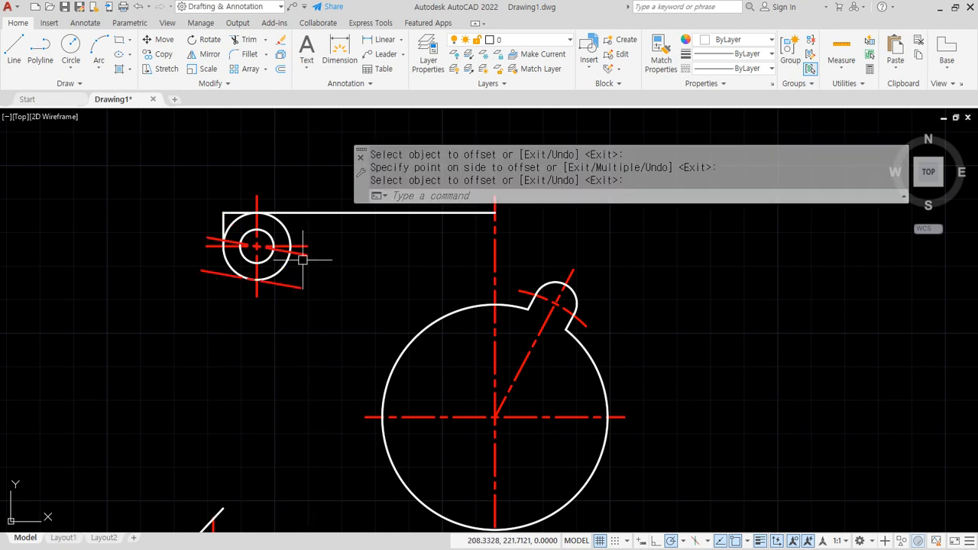
{"action": "key", "text": "Return"}
{"action": "left_click", "coordinate": [303, 255]}
{"action": "key", "text": "Delete"}
- Match the offset line's properties to the outer circle and fillet the line to that circle with radius 0
{"action": "type", "text": "ma"}
{"action": "key", "text": "Return"}
{"action": "left_click", "coordinate": [289, 258]}
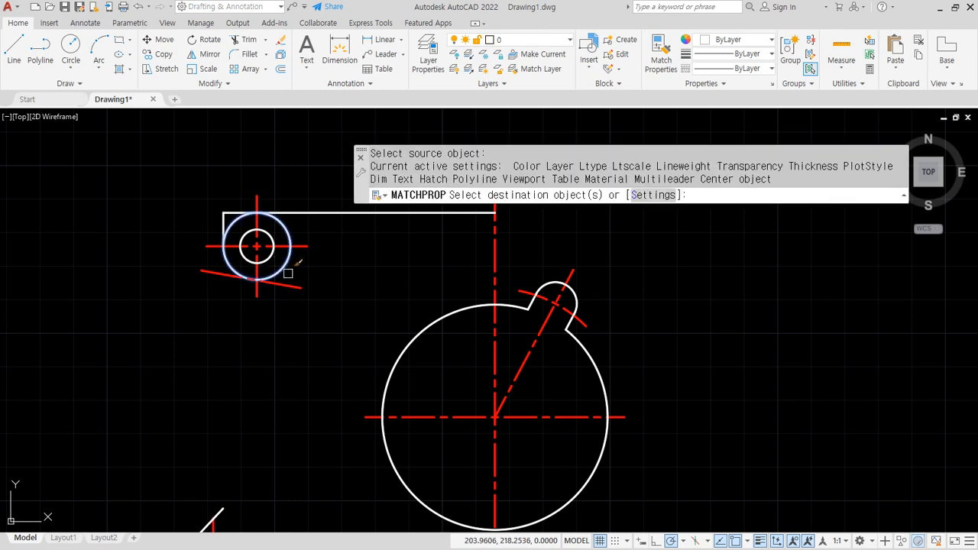
{"action": "left_click", "coordinate": [288, 289]}
{"action": "key", "text": "Return"}
{"action": "left_click", "coordinate": [276, 283]}
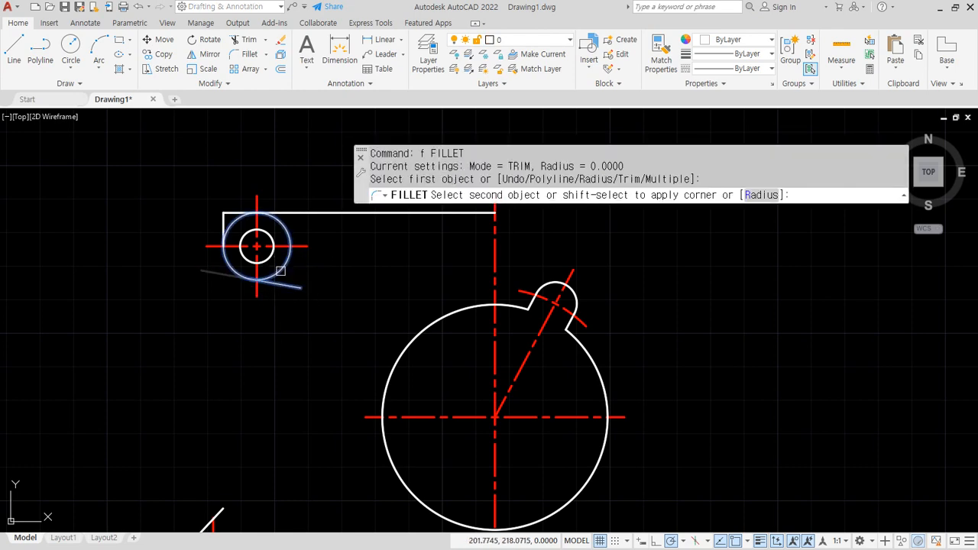
{"action": "left_click", "coordinate": [281, 271]}
- Trim away the unneeded arcs of the outer circles around the upper and lower holes
{"action": "scroll", "coordinate": [281, 364], "scroll_direction": "down", "scroll_amount": 2}
{"action": "middle_click_drag", "start_coordinate": [280, 364], "coordinate": [278, 325]}
{"action": "scroll", "coordinate": [251, 231], "scroll_direction": "up", "scroll_amount": 2}
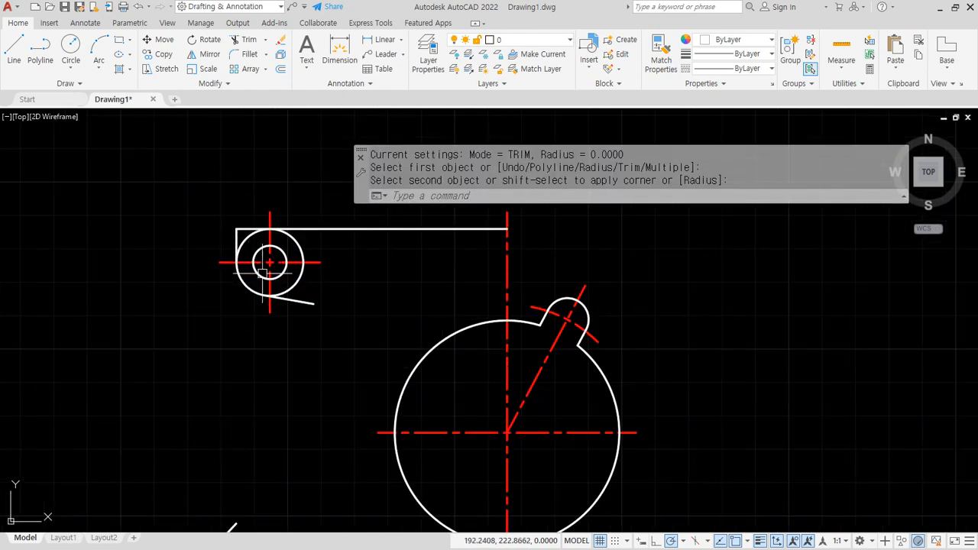
{"action": "type", "text": "tr"}
{"action": "key", "text": "space"}
{"action": "left_click", "coordinate": [251, 239]}
{"action": "left_click", "coordinate": [290, 239]}
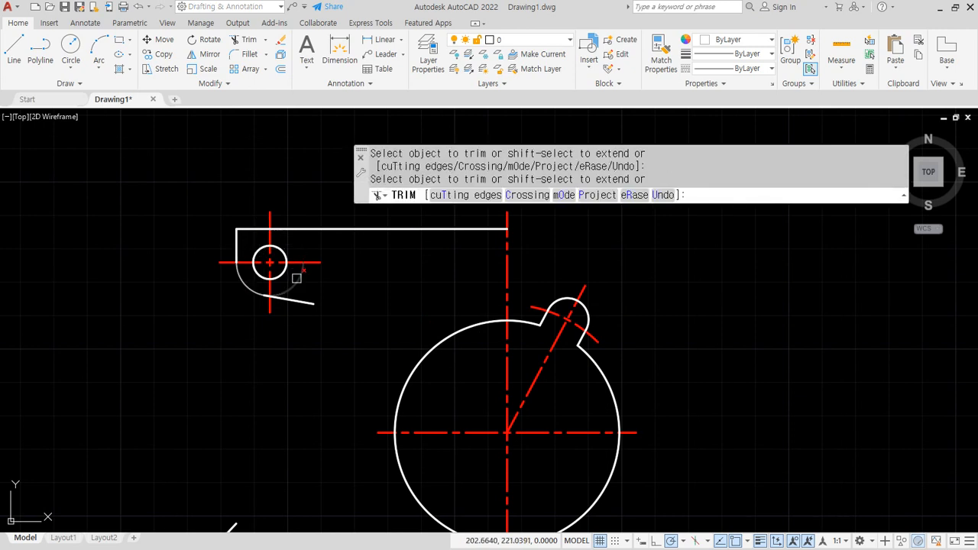
{"action": "middle_click_drag", "start_coordinate": [260, 369], "coordinate": [257, 229]}
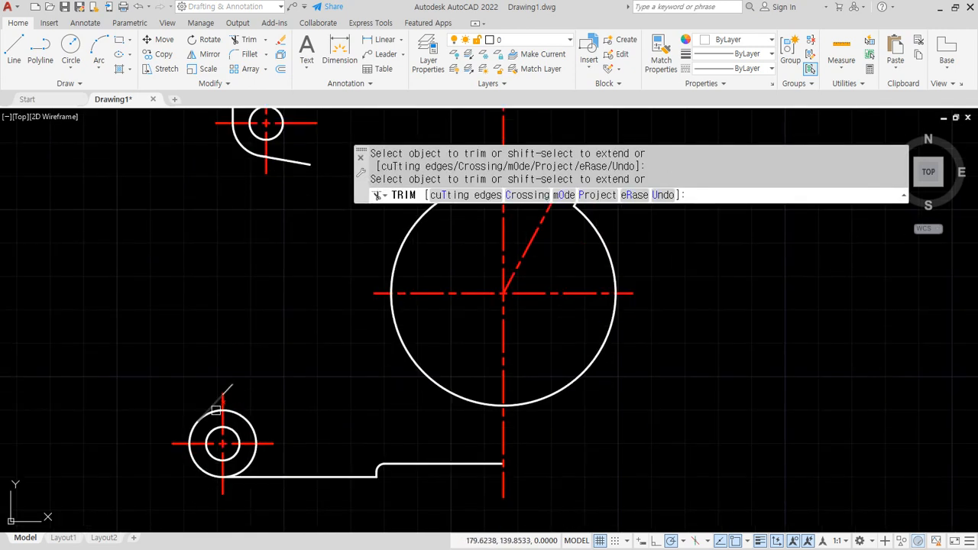
{"action": "left_click", "coordinate": [245, 419]}
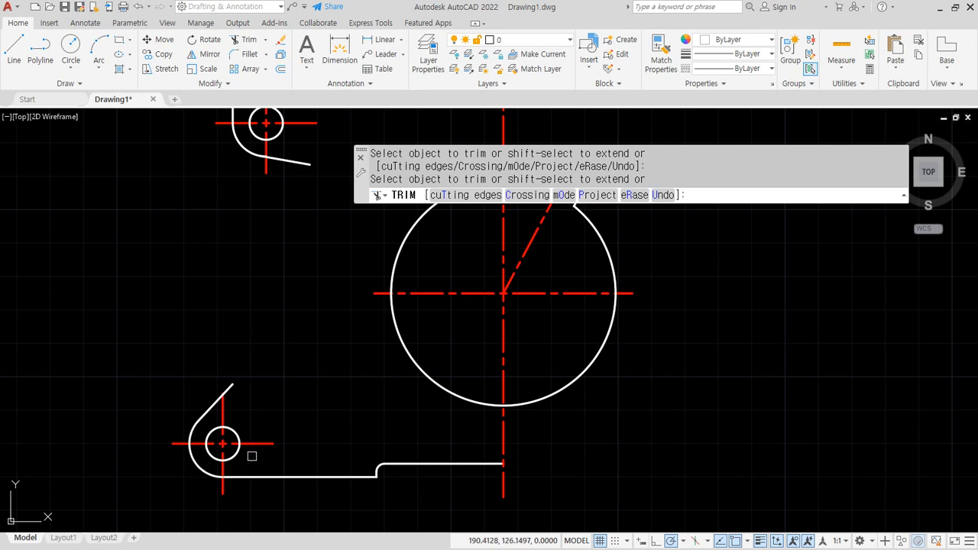
{"action": "key", "text": "space"}
- Offset the main vertical centre line 45 to its left
{"action": "middle_click_drag", "start_coordinate": [445, 224], "coordinate": [415, 280]}
{"action": "mouse_move", "coordinate": [462, 295]}
{"action": "left_mouse_down"}
{"action": "mouse_move", "coordinate": [264, 300]}
{"action": "mouse_move", "coordinate": [273, 317]}
{"action": "left_mouse_up"}
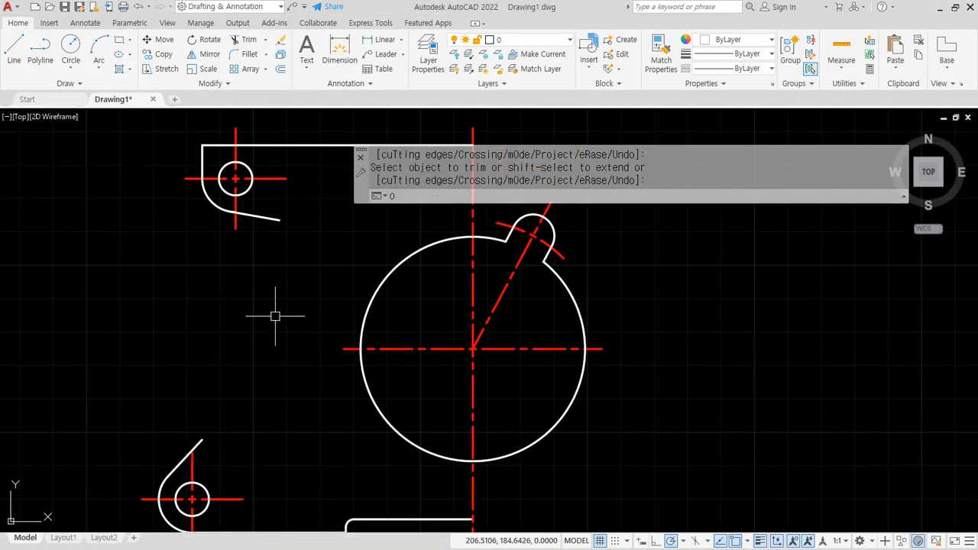
{"action": "type", "text": "o"}
{"action": "key", "text": "space"}
{"action": "type", "text": "45"}
{"action": "key", "text": "space"}
{"action": "left_click", "coordinate": [473, 297]}
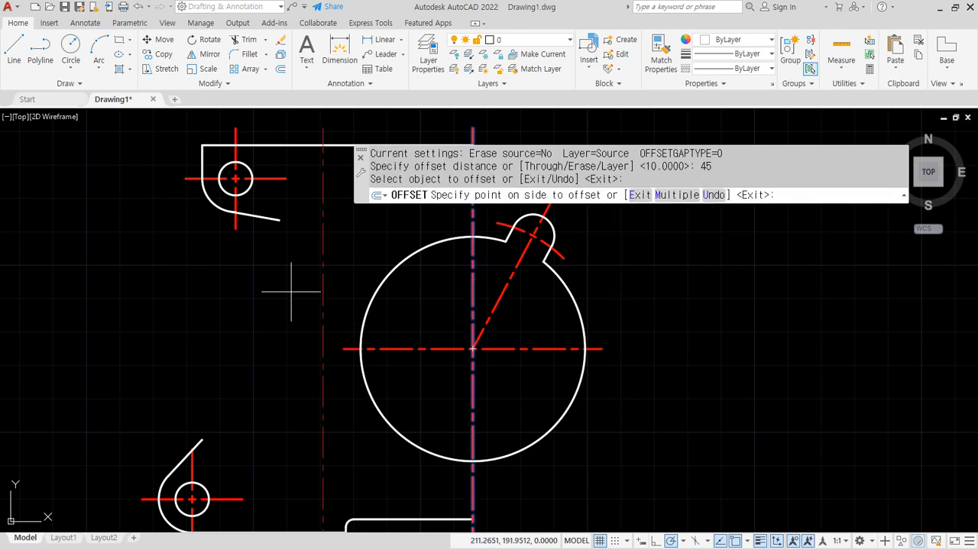
{"action": "left_click", "coordinate": [289, 286]}
{"action": "key", "text": "space"}
- Match the offset vertical line's properties to those of the large circle
{"action": "type", "text": "ma"}
{"action": "key", "text": "space"}
{"action": "left_click", "coordinate": [362, 298]}
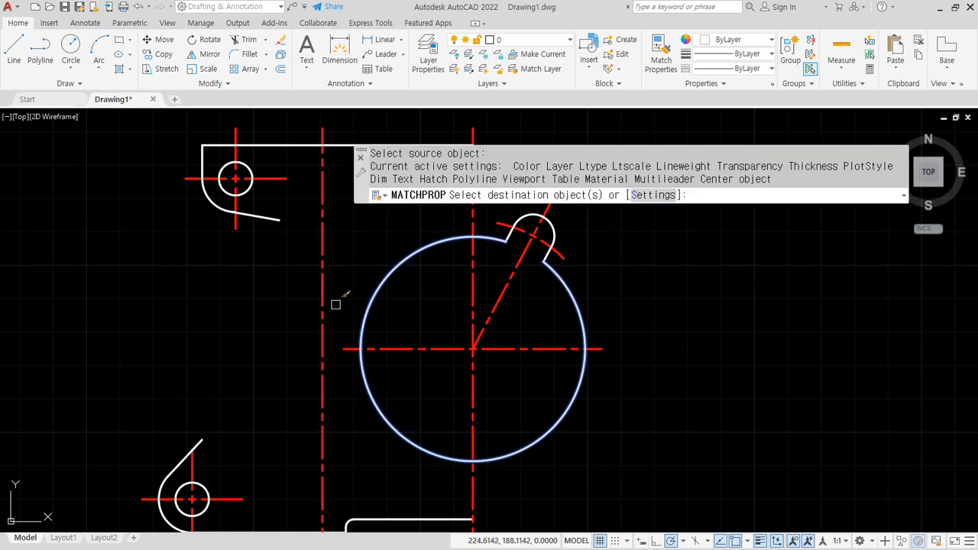
{"action": "left_click", "coordinate": [323, 298]}
{"action": "key", "text": "space"}
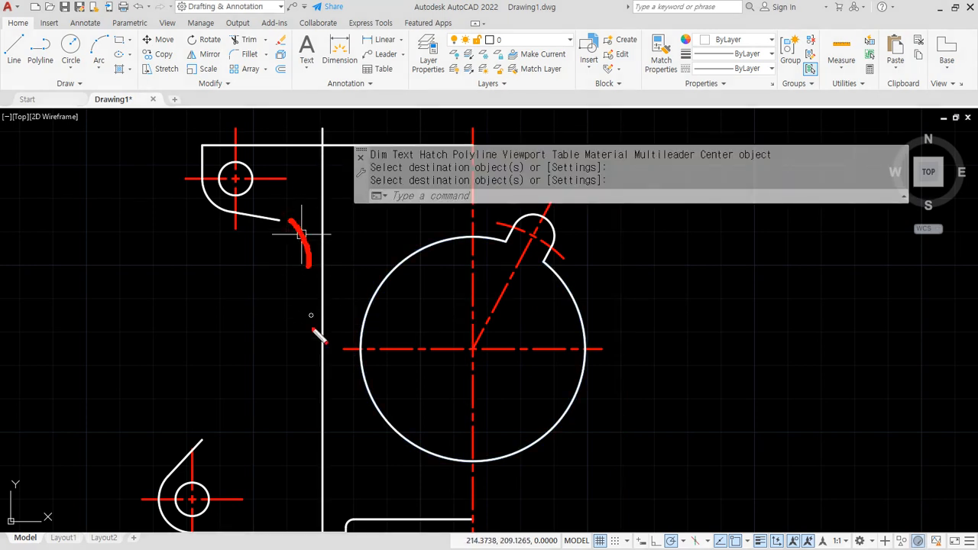
{"action": "left_click_drag", "start_coordinate": [315, 336], "coordinate": [292, 381]}
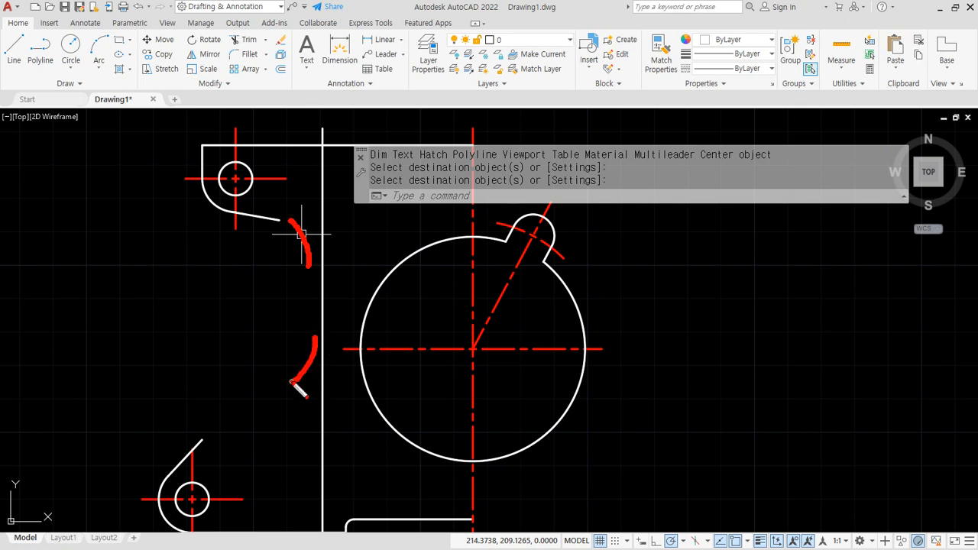
- Fillet the upper angled edge to the offset vertical line with a radius of 10
{"action": "key", "text": "Escape"}
{"action": "type", "text": "f"}
{"action": "key", "text": "Return"}
{"action": "type", "text": "r"}
{"action": "key", "text": "Return"}
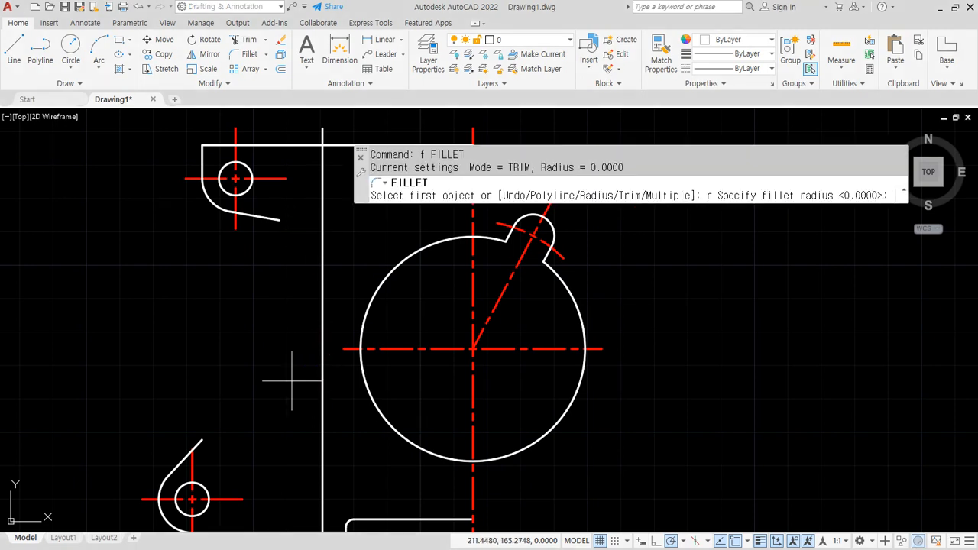
{"action": "type", "text": "10"}
{"action": "key", "text": "Return"}
{"action": "left_click", "coordinate": [271, 217]}
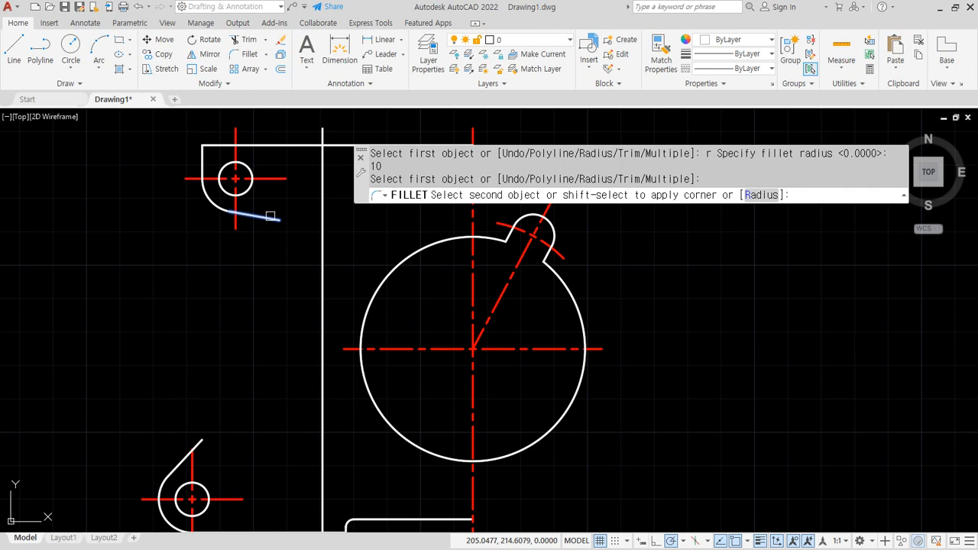
{"action": "left_click", "coordinate": [319, 289]}
- Fillet the vertical side line to the lower angled edge with the same radius of 10
{"action": "key", "text": "Return"}
{"action": "left_click", "coordinate": [322, 306]}
{"action": "left_click", "coordinate": [202, 441]}
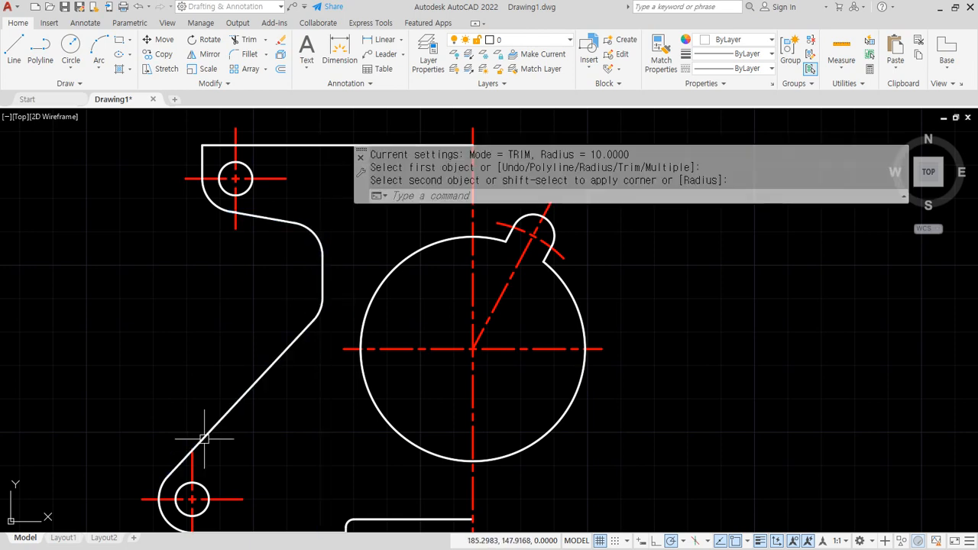
- Mirror the left half of the plate outline with its holes and centre marks about the main vertical centre line, keeping the originals
{"action": "scroll", "coordinate": [273, 425], "scroll_direction": "down", "scroll_amount": 2}
{"action": "mouse_move", "coordinate": [273, 425]}
{"action": "middle_mouse_down"}
{"action": "mouse_move", "coordinate": [283, 405]}
{"action": "mouse_move", "coordinate": [259, 406]}
{"action": "middle_mouse_up"}
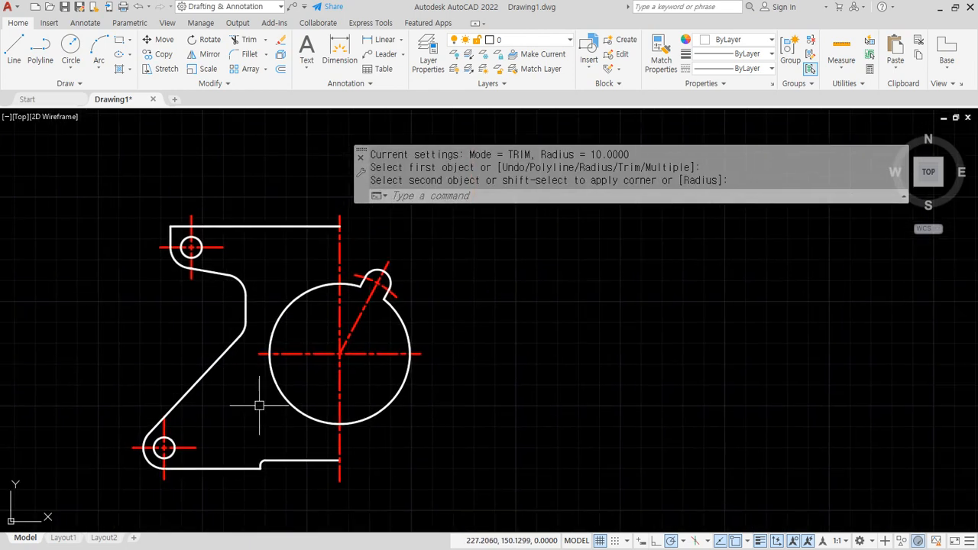
{"action": "type", "text": "mi"}
{"action": "key", "text": "Return"}
{"action": "left_click", "coordinate": [88, 178]}
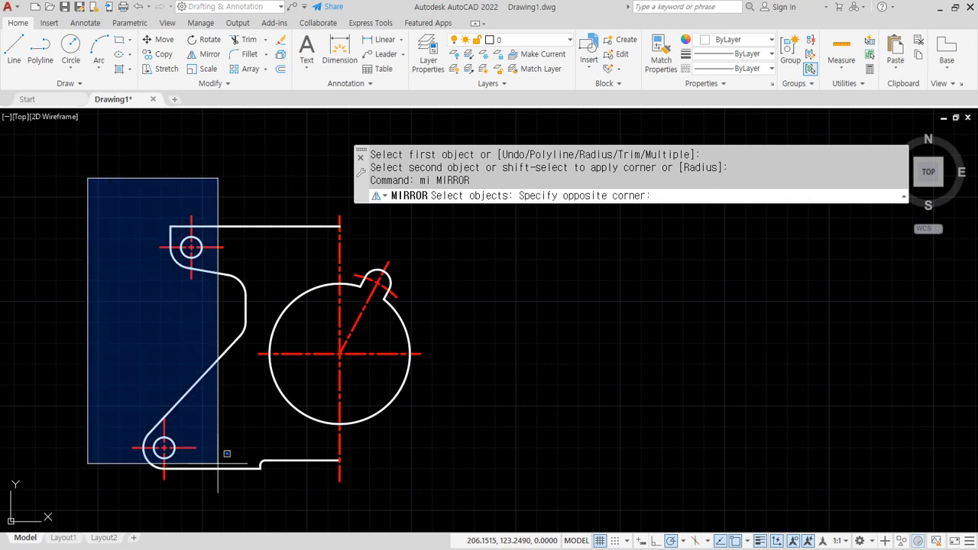
{"action": "left_click", "coordinate": [288, 501]}
{"action": "left_click", "coordinate": [232, 438]}
{"action": "left_click", "coordinate": [344, 493]}
{"action": "left_click", "coordinate": [124, 184]}
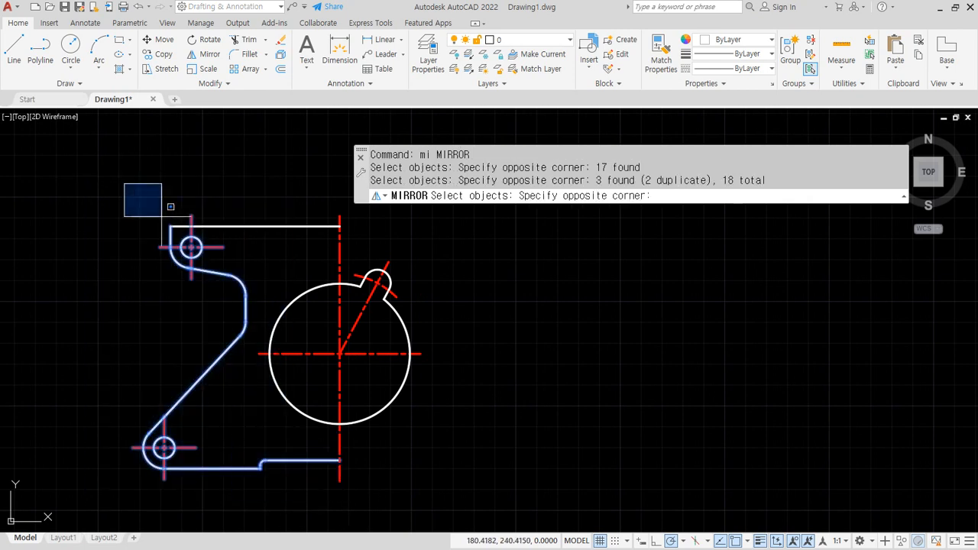
{"action": "left_click", "coordinate": [349, 299]}
{"action": "key", "text": "Return"}
{"action": "left_click", "coordinate": [340, 216]}
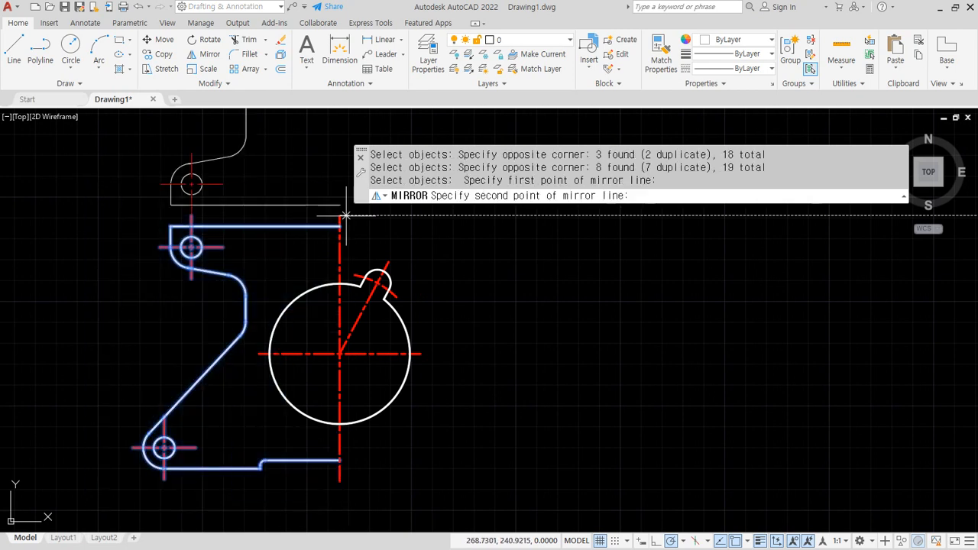
{"action": "left_click", "coordinate": [340, 470]}
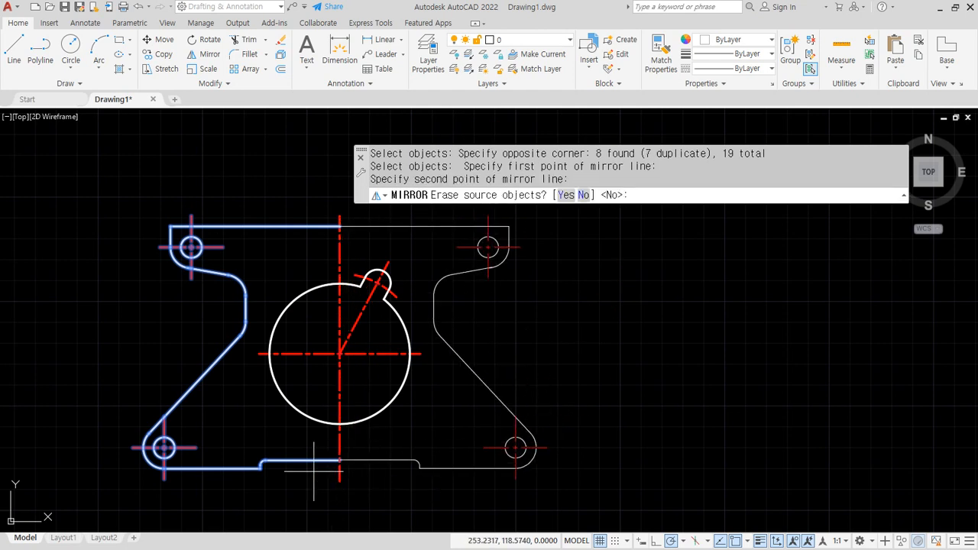
{"action": "key", "text": "Return"}
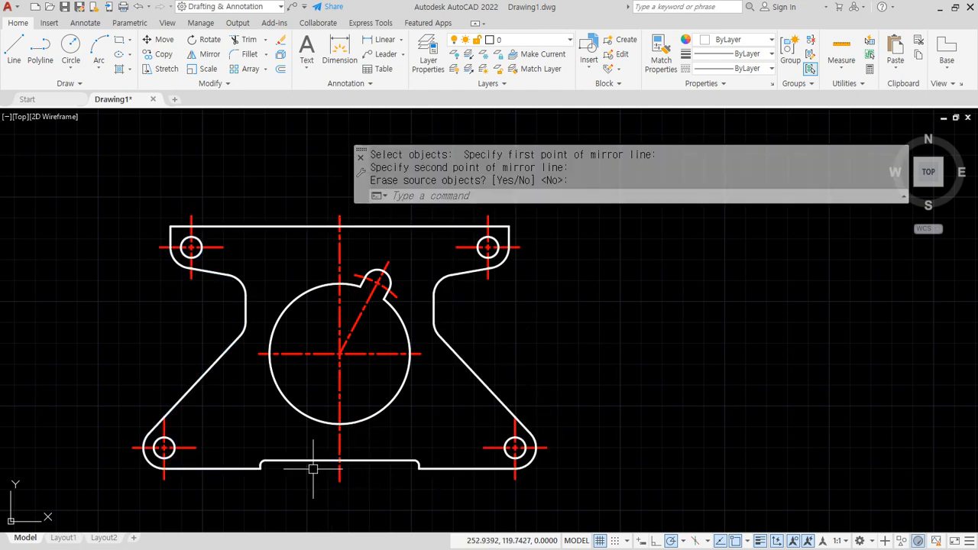
- Join the two halves of the plate's top edge into a single line
{"action": "left_click", "coordinate": [290, 226]}
{"action": "left_click", "coordinate": [367, 223]}
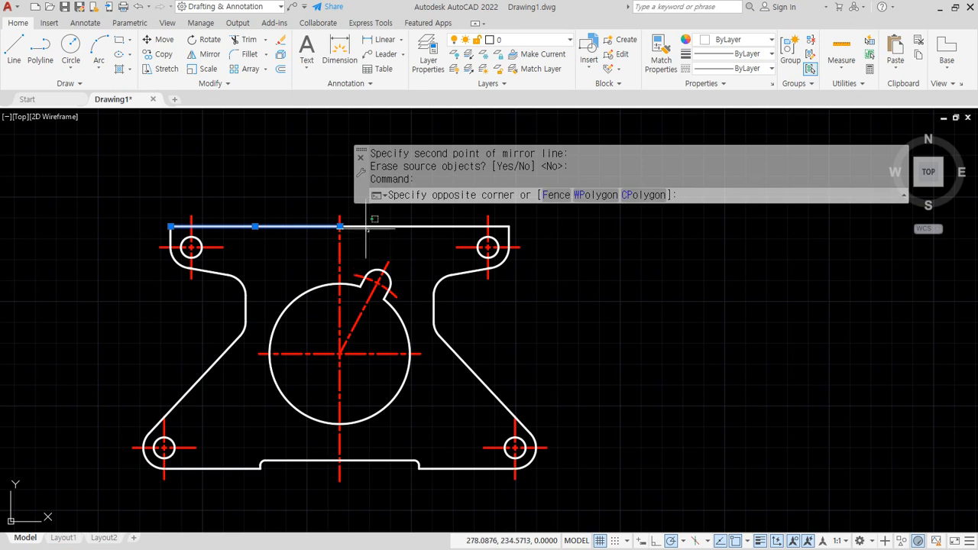
{"action": "left_click", "coordinate": [349, 220]}
{"action": "key", "text": "Escape"}
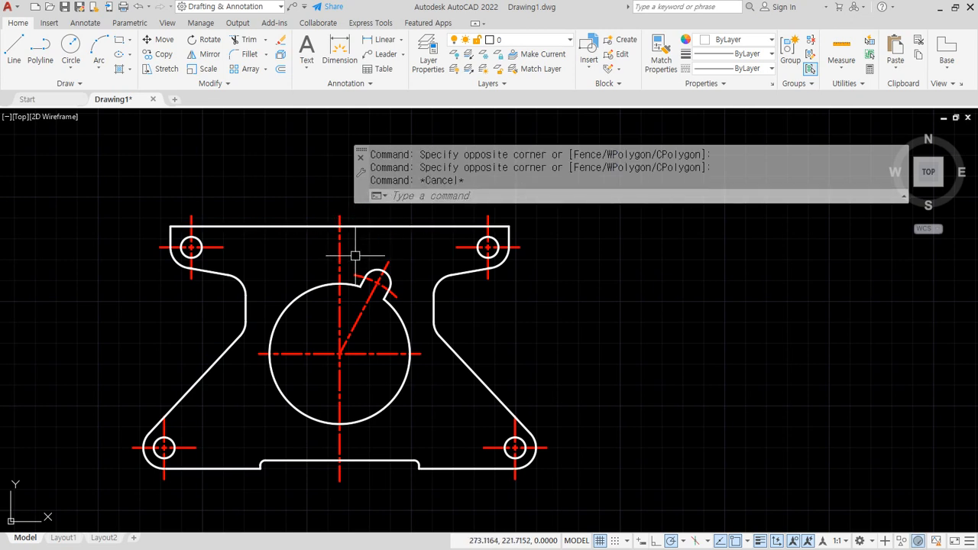
{"action": "type", "text": "j"}
{"action": "key", "text": "Return"}
{"action": "left_click", "coordinate": [361, 226]}
{"action": "left_click", "coordinate": [313, 226]}
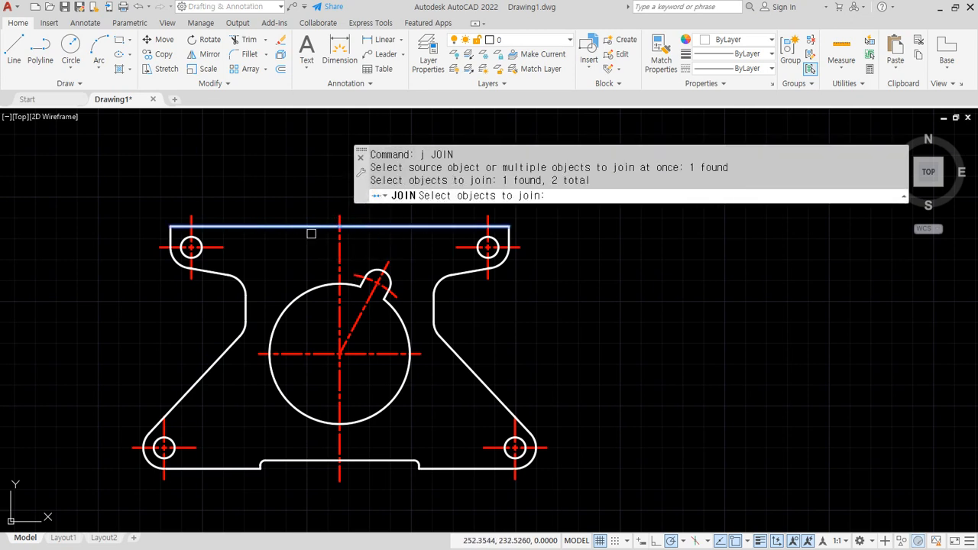
{"action": "key", "text": "Return"}
{"action": "left_click", "coordinate": [313, 227]}
{"action": "key", "text": "Escape"}
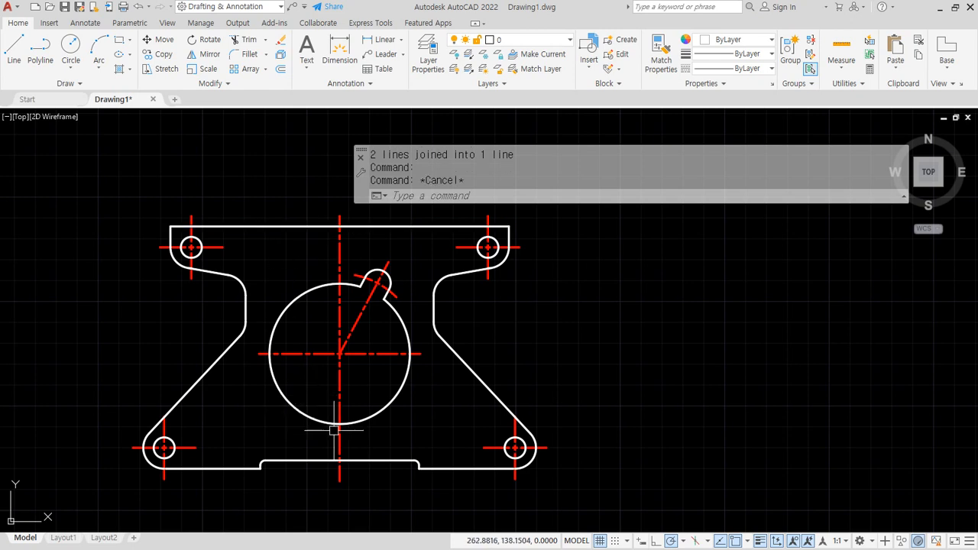
- Join the two halves of the raised middle segment of the plate's bottom edge into one line
{"action": "key", "text": "Return"}
{"action": "left_click", "coordinate": [323, 462]}
{"action": "left_click", "coordinate": [359, 461]}
{"action": "key", "text": "Return"}
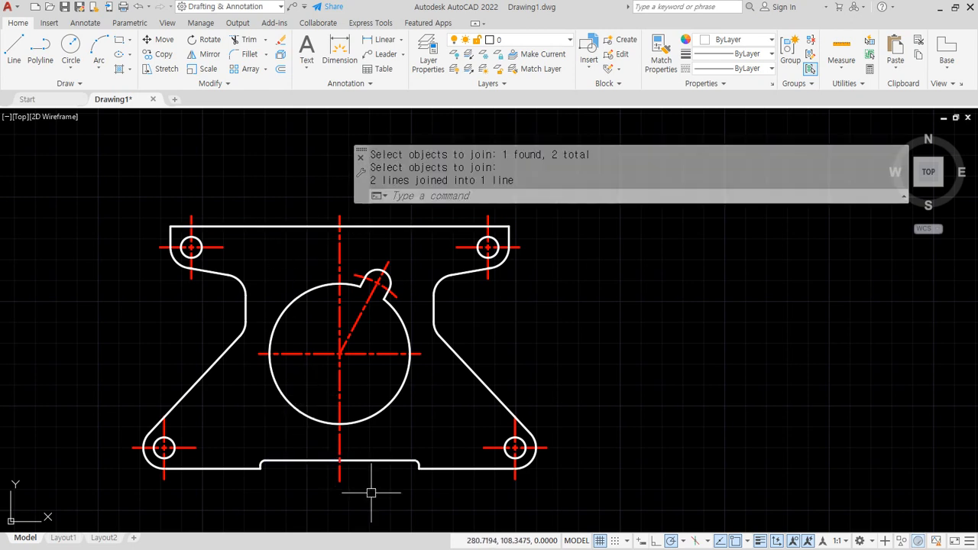
{"action": "left_click", "coordinate": [370, 464]}
{"action": "left_click", "coordinate": [317, 458]}
{"action": "key", "text": "Escape"}
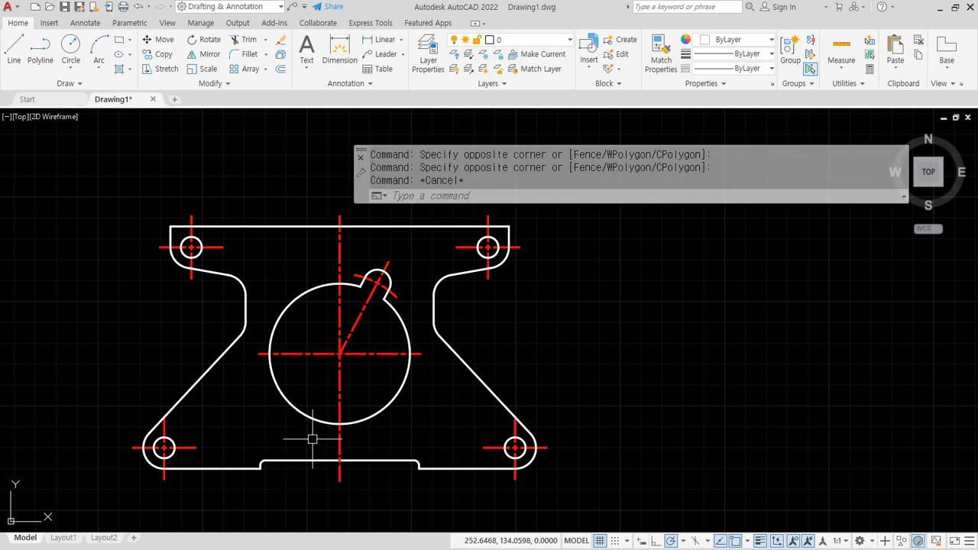
- Erase everything in the drawing
{"action": "middle_click_drag", "start_coordinate": [313, 439], "coordinate": [400, 459]}
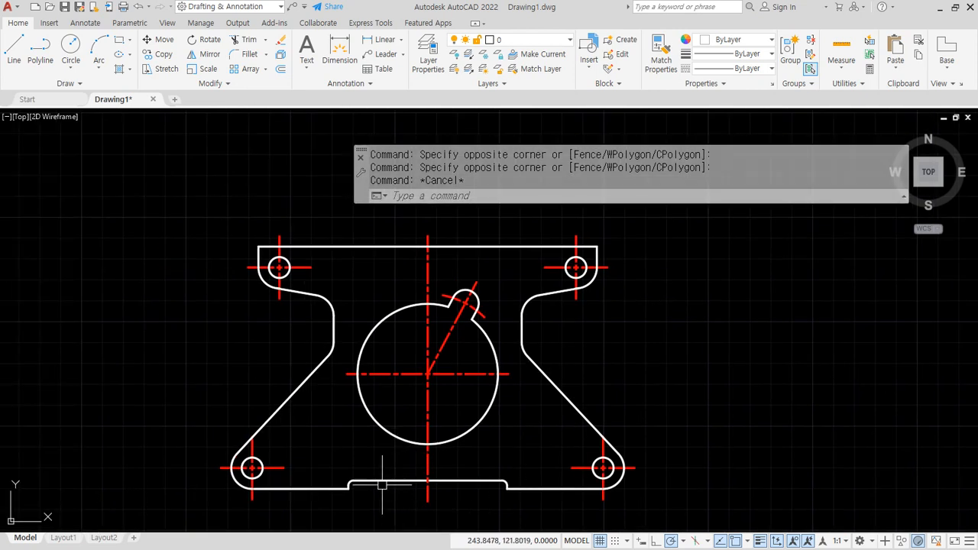
{"action": "key", "text": "ctrl+a"}
{"action": "key", "text": "Delete"}
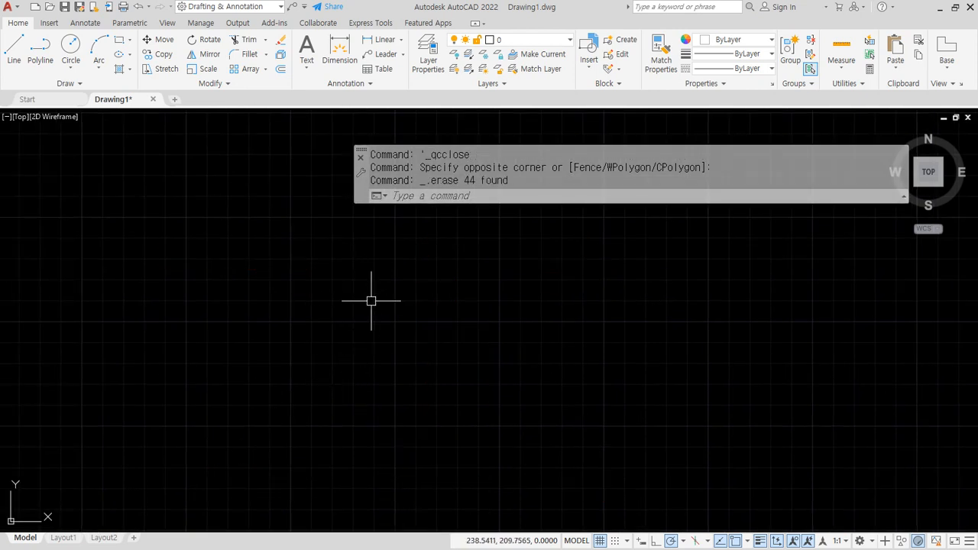
- Draw a single line sloping up to the right at about 25° in the empty drawing
{"action": "type", "text": "l"}
{"action": "key", "text": "Return"}
{"action": "left_click", "coordinate": [373, 362]}
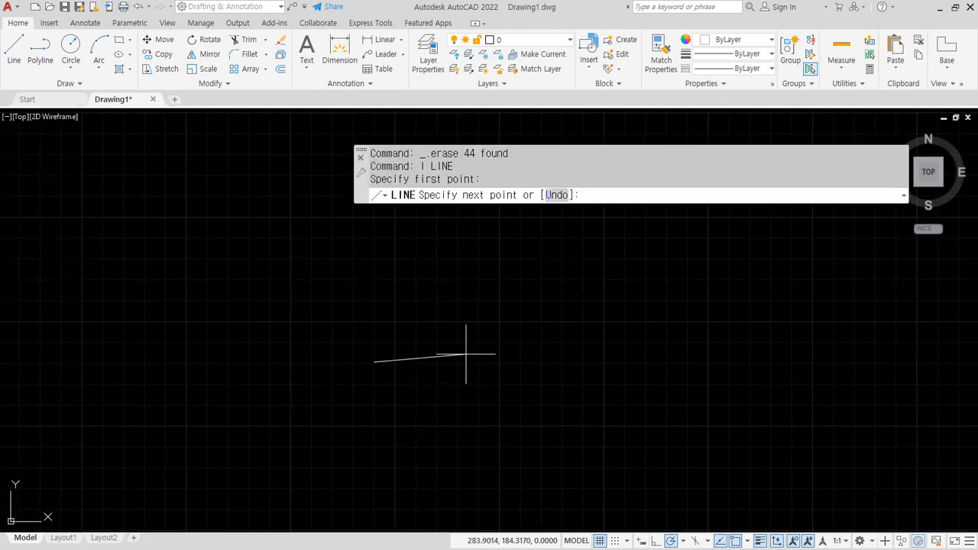
{"action": "left_click", "coordinate": [489, 308]}
{"action": "key", "text": "Return"}
{"action": "mouse_move", "coordinate": [451, 375]}
{"action": "left_mouse_down"}
{"action": "mouse_move", "coordinate": [514, 297]}
{"action": "mouse_move", "coordinate": [462, 391]}
{"action": "left_mouse_up"}
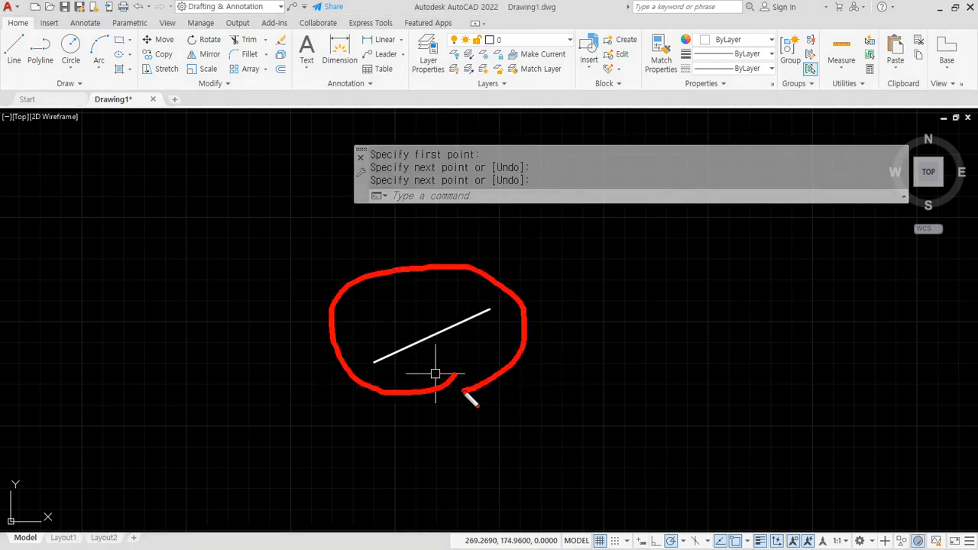
{"action": "mouse_move", "coordinate": [424, 337]}
{"action": "left_mouse_down"}
{"action": "mouse_move", "coordinate": [395, 295]}
{"action": "mouse_move", "coordinate": [297, 243]}
{"action": "mouse_move", "coordinate": [297, 260]}
{"action": "left_mouse_up"}
{"action": "key", "text": "Escape"}
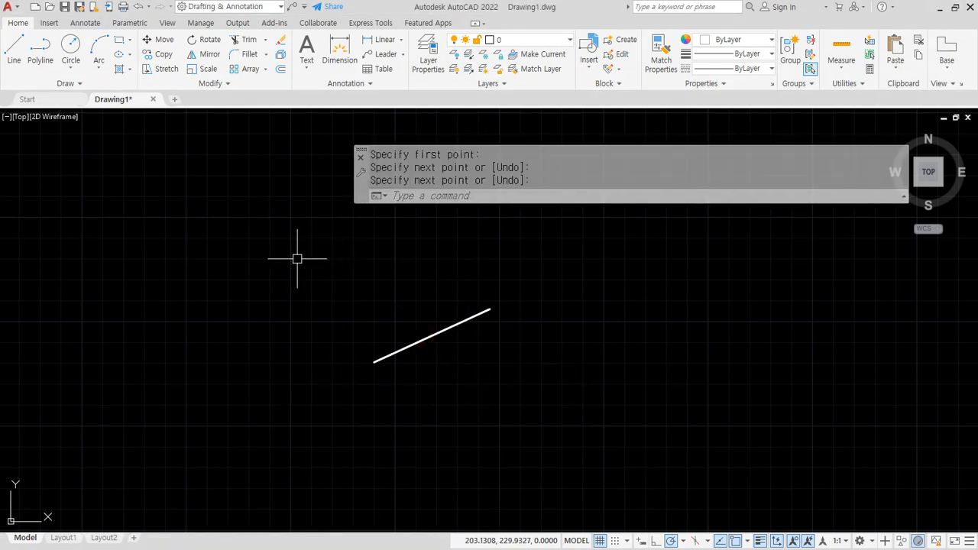
- Rotate a copy of the sloping line by 45° about its lower endpoint
{"action": "type", "text": "ro"}
{"action": "key", "text": "Return"}
{"action": "left_click", "coordinate": [398, 349]}
{"action": "key", "text": "Return"}
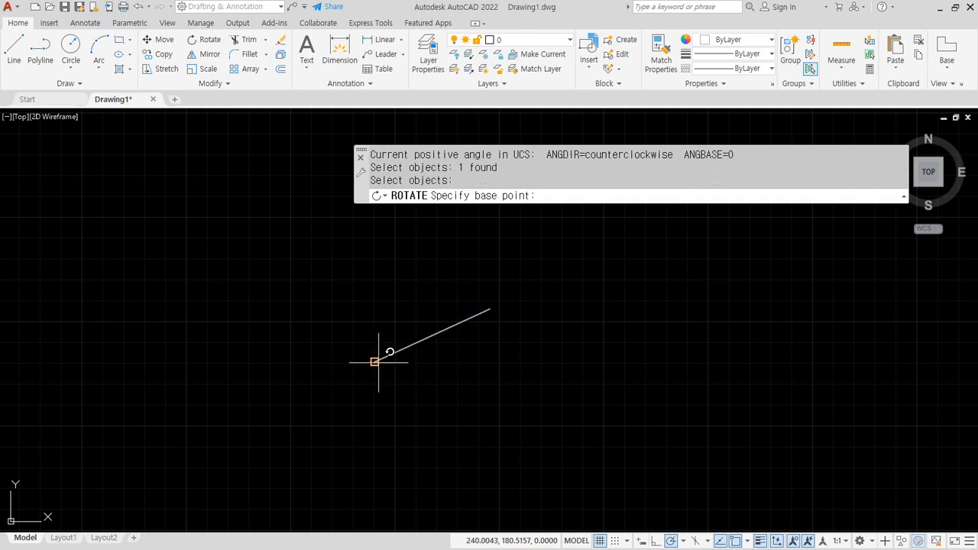
{"action": "left_click", "coordinate": [374, 361]}
{"action": "type", "text": "c"}
{"action": "key", "text": "Return"}
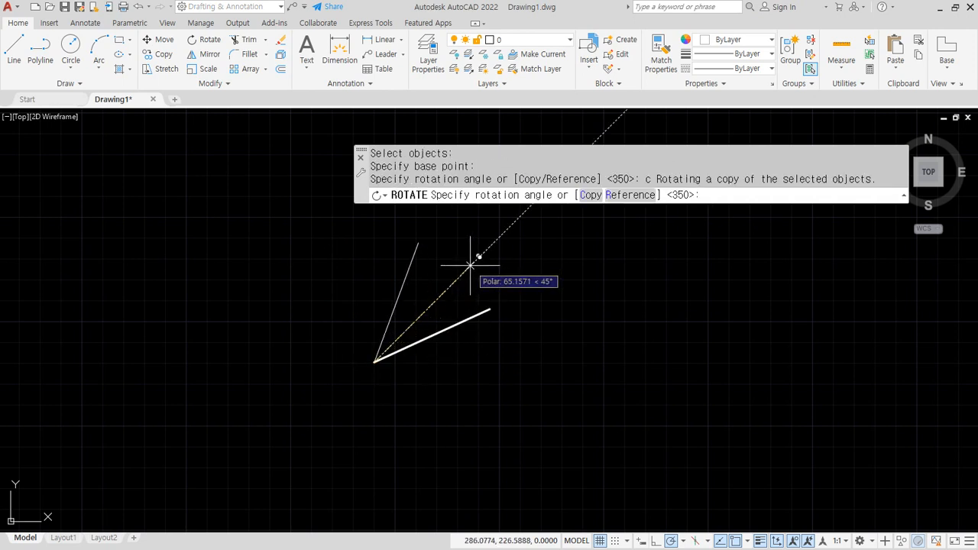
{"action": "type", "text": "45"}
{"action": "key", "text": "Return"}
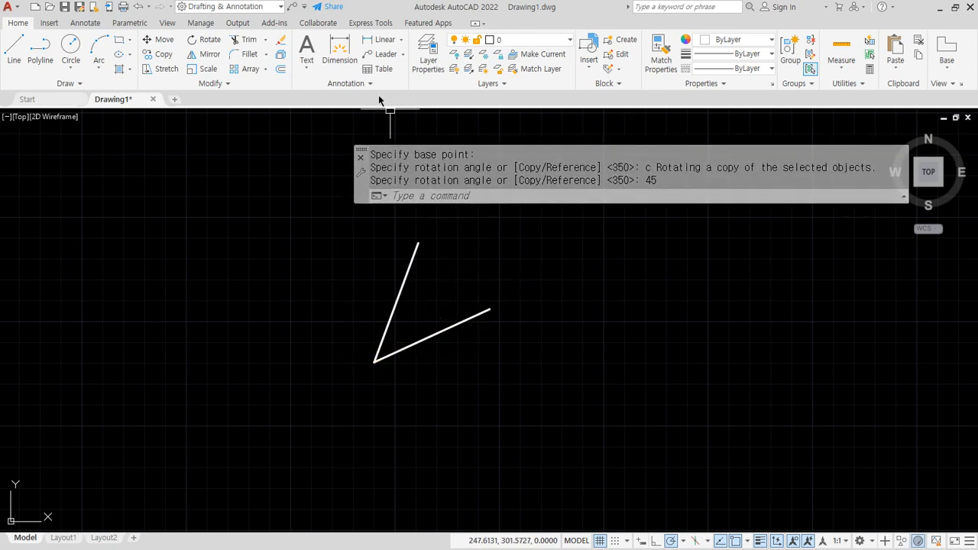
- Add an angular dimension between the sloping line and its rotated copy
{"action": "left_click", "coordinate": [400, 39]}
{"action": "left_click", "coordinate": [407, 106]}
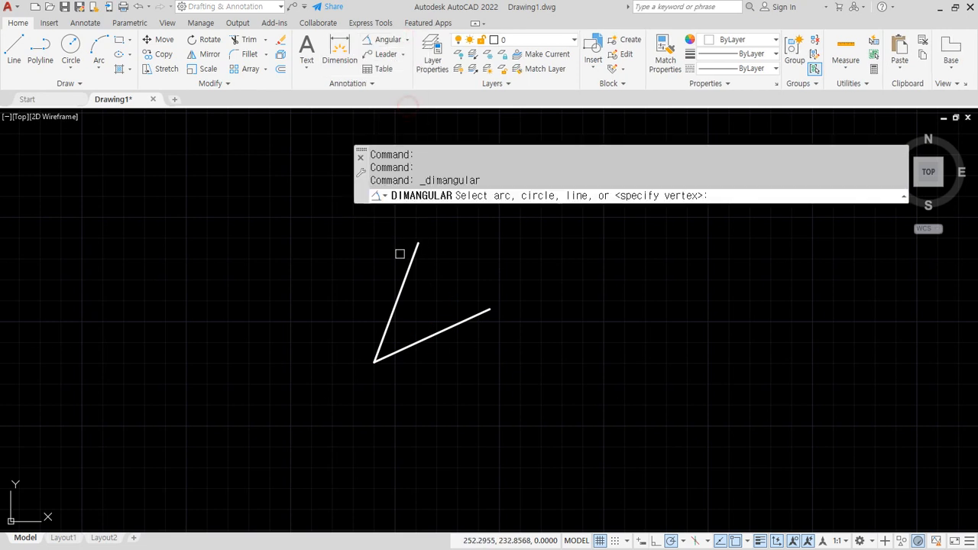
{"action": "left_click", "coordinate": [403, 297]}
{"action": "left_click", "coordinate": [432, 337]}
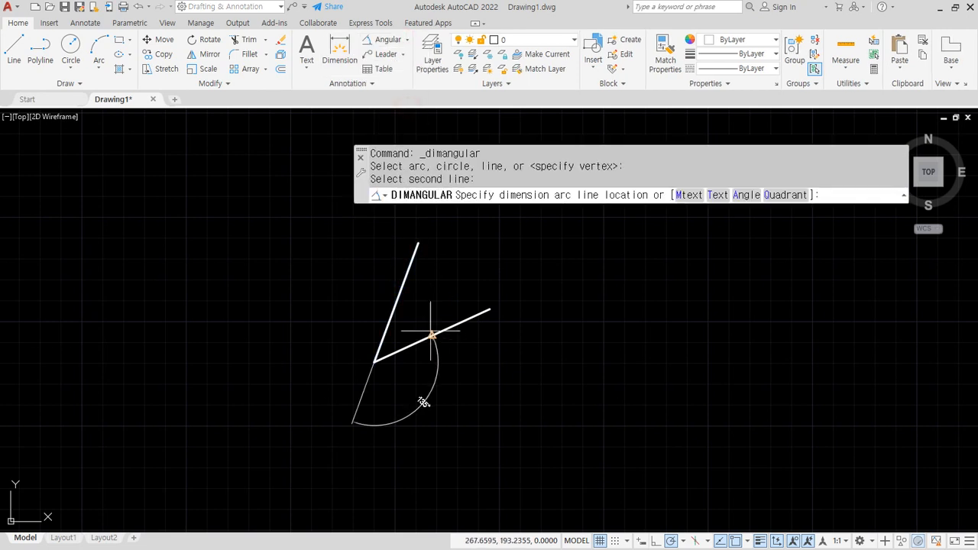
{"action": "left_click", "coordinate": [421, 313]}
{"action": "scroll", "coordinate": [409, 315], "scroll_direction": "up", "scroll_amount": 5}
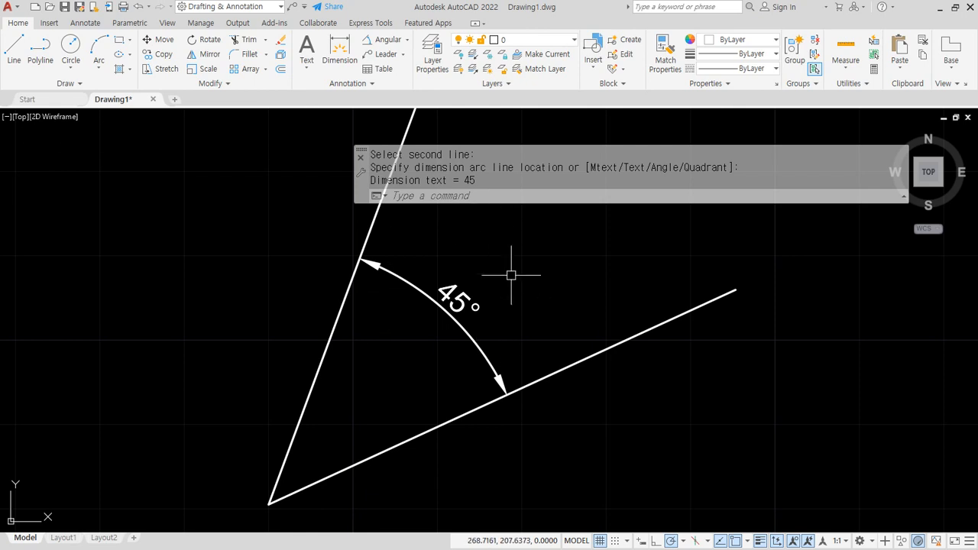
- Draw a horizontal line to the right from the lines' shared lower endpoint
{"action": "scroll", "coordinate": [511, 275], "scroll_direction": "down", "scroll_amount": 2}
{"action": "type", "text": "l"}
{"action": "key", "text": "Return"}
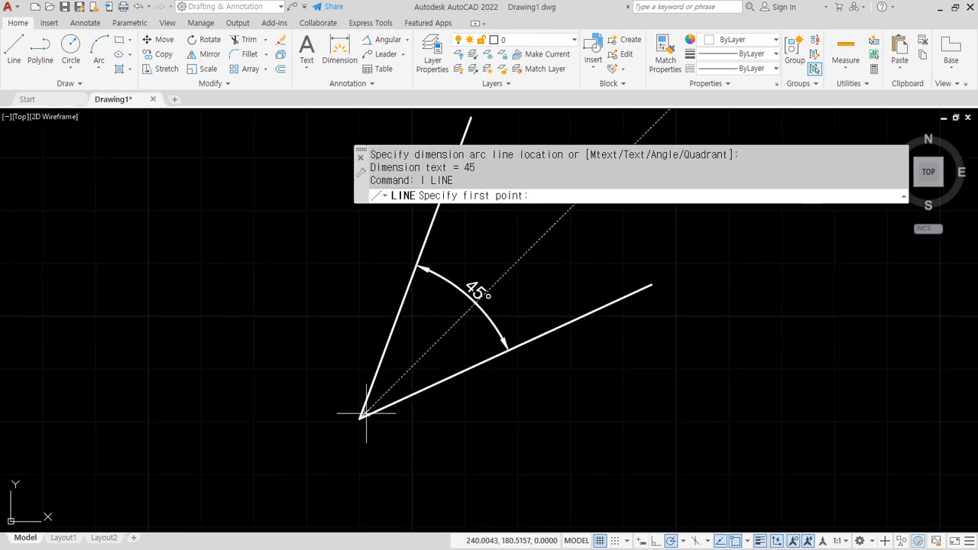
{"action": "left_click", "coordinate": [366, 413]}
{"action": "left_click", "coordinate": [591, 417]}
{"action": "key", "text": "Return"}
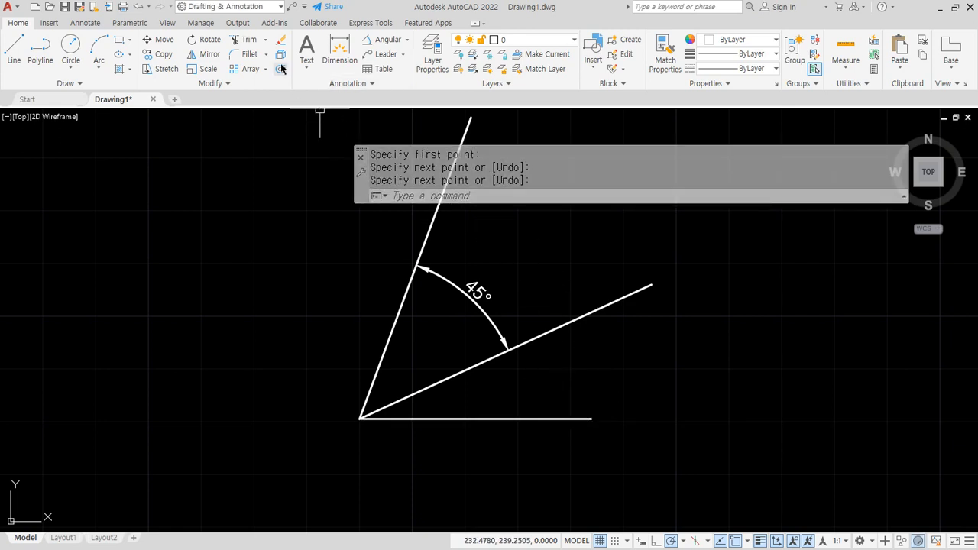
- Add an angular dimension between the horizontal line and the original sloping line
{"action": "left_click", "coordinate": [376, 40]}
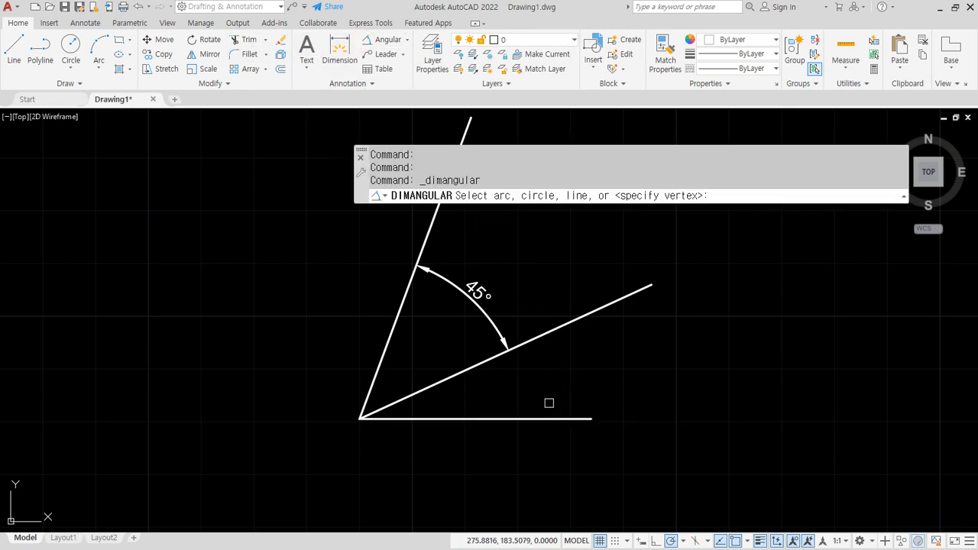
{"action": "left_click", "coordinate": [552, 416]}
{"action": "left_click", "coordinate": [539, 336]}
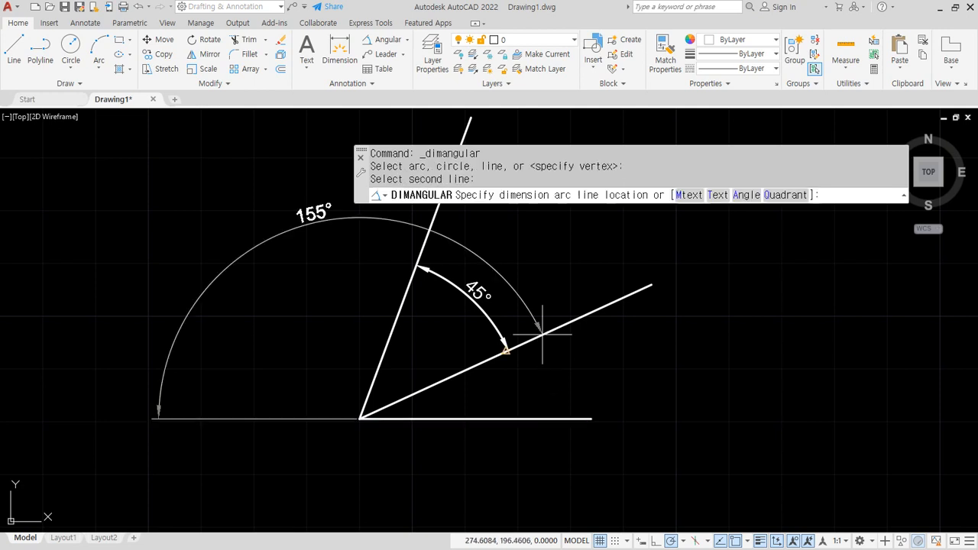
{"action": "left_click", "coordinate": [520, 370]}
{"action": "mouse_move", "coordinate": [569, 371]}
{"action": "left_mouse_down"}
{"action": "mouse_move", "coordinate": [572, 399]}
{"action": "mouse_move", "coordinate": [549, 412]}
{"action": "left_mouse_up"}
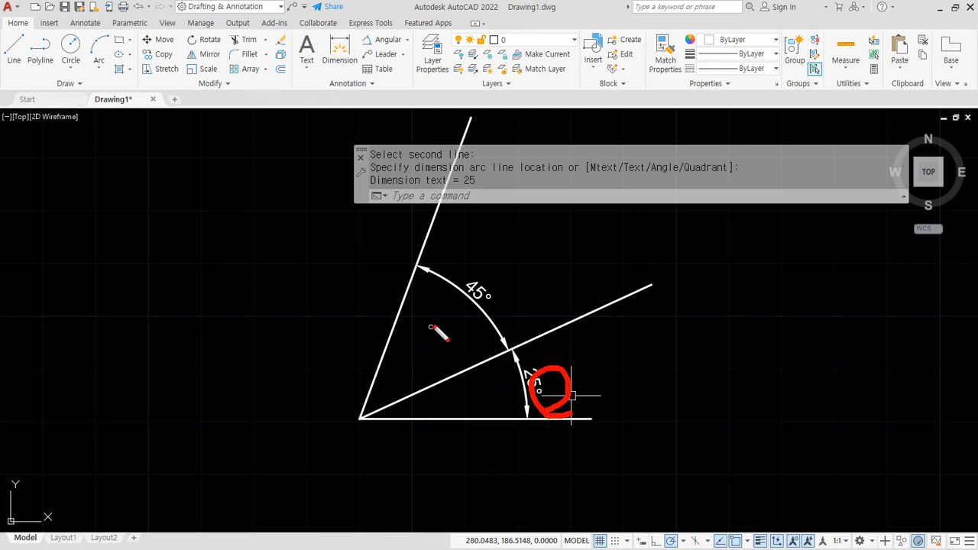
- Erase the steep rotated line and both angular dimensions
{"action": "key", "text": "Escape"}
{"action": "left_click", "coordinate": [465, 257]}
{"action": "left_click", "coordinate": [371, 270]}
{"action": "type", "text": "e"}
{"action": "key", "text": "Return"}
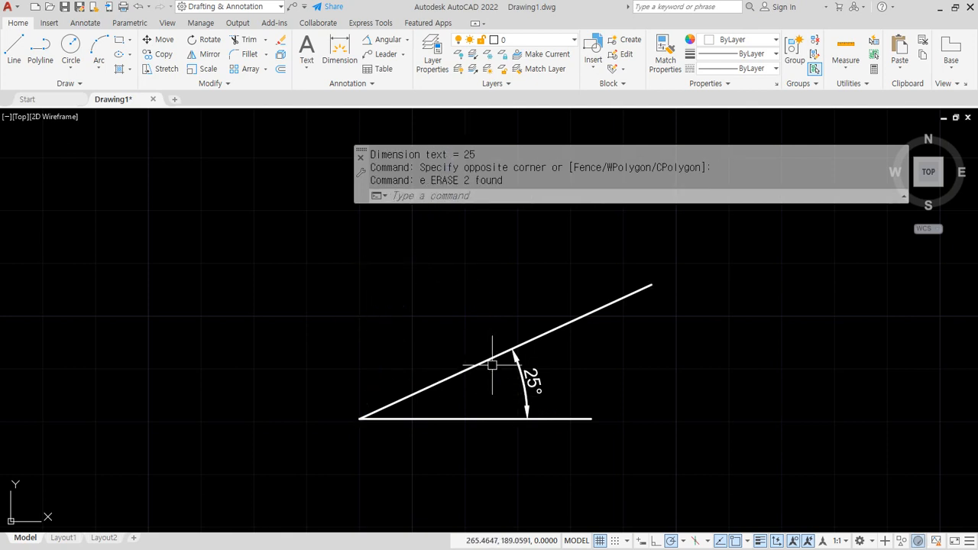
{"action": "left_click", "coordinate": [525, 386]}
{"action": "type", "text": "e"}
{"action": "key", "text": "Return"}
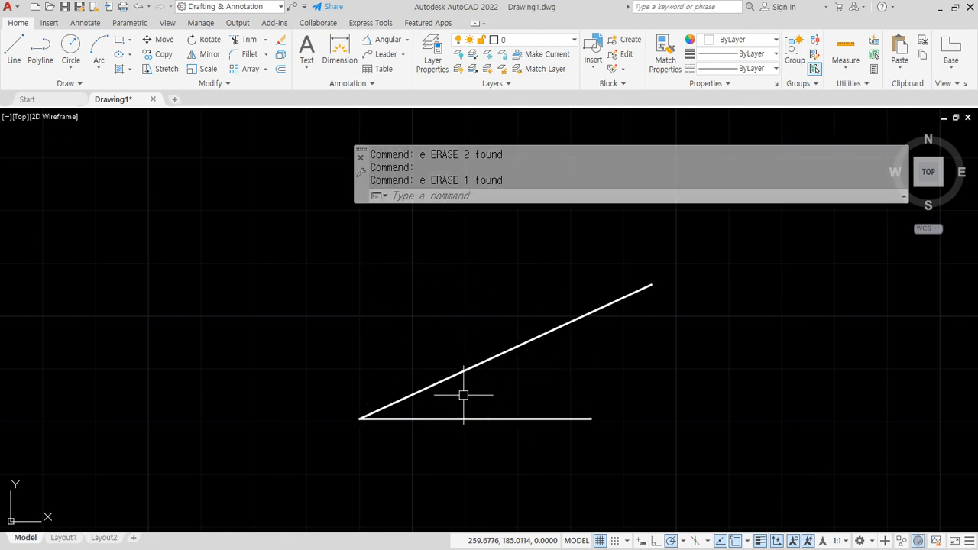
- Rotate the sloping line about the shared endpoint by reference, with reference angle 25 and new angle 45
{"action": "type", "text": "RO"}
{"action": "key", "text": "Return"}
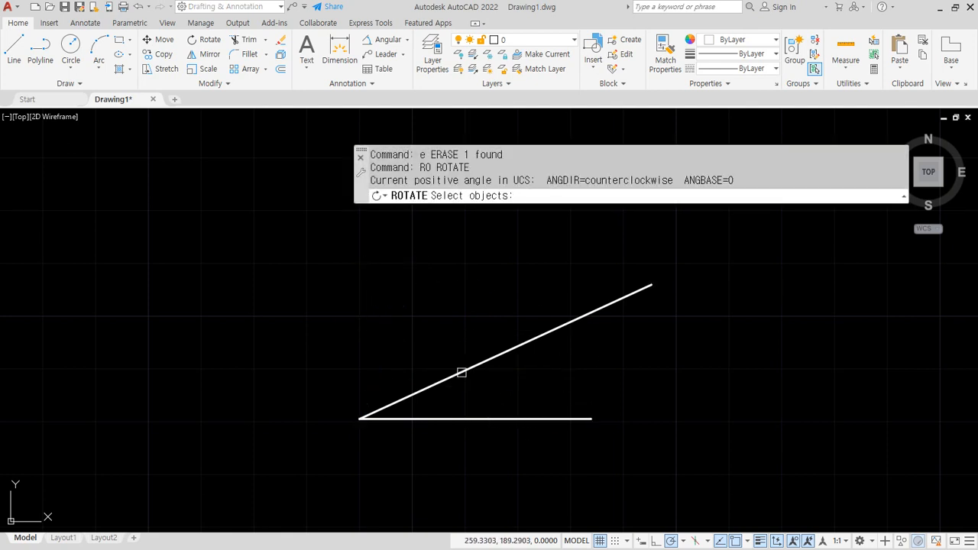
{"action": "left_click", "coordinate": [462, 372]}
{"action": "key", "text": "Return"}
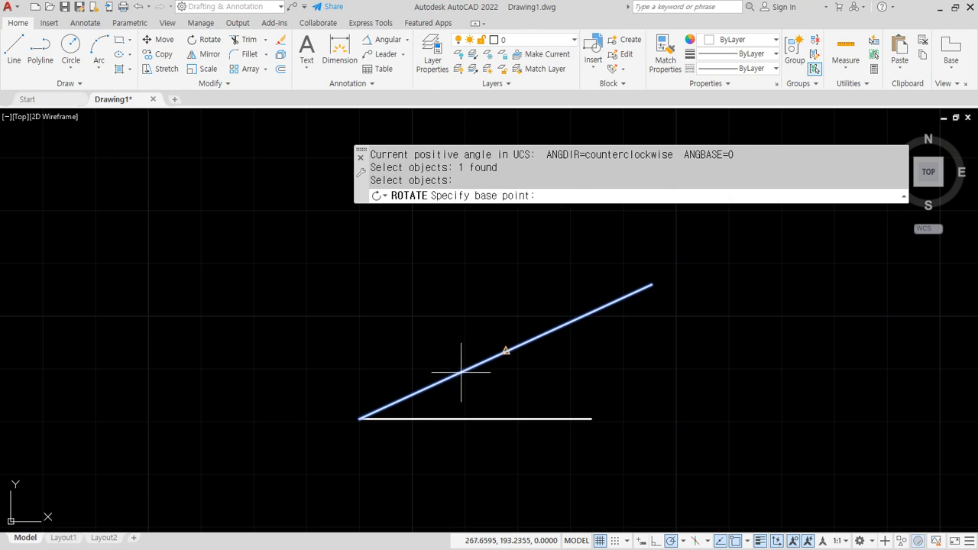
{"action": "left_click", "coordinate": [360, 419]}
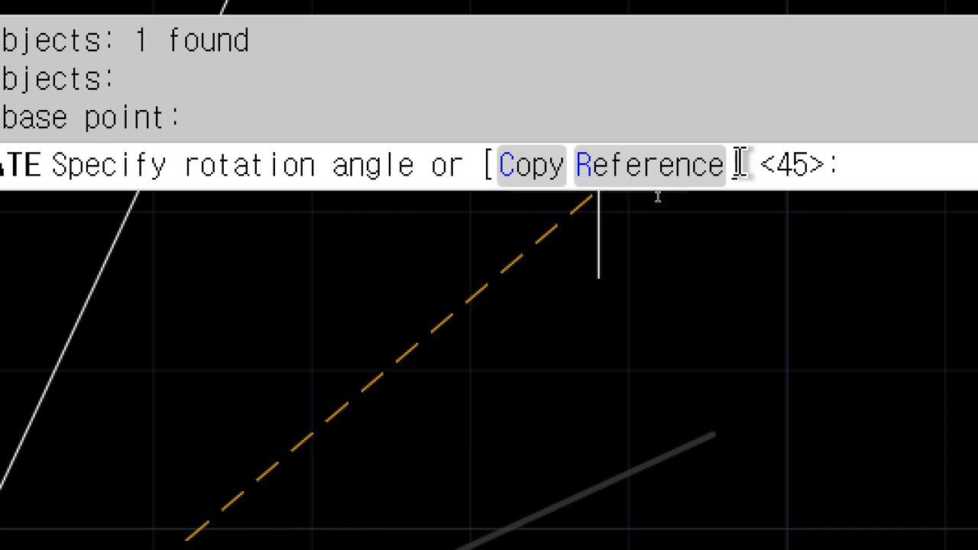
{"action": "left_click", "coordinate": [672, 174]}
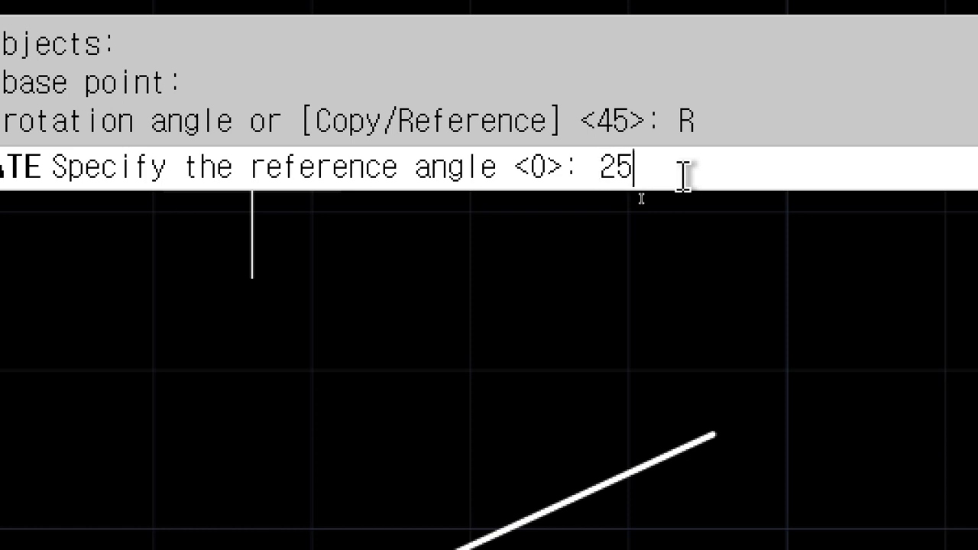
{"action": "key", "text": "Return"}
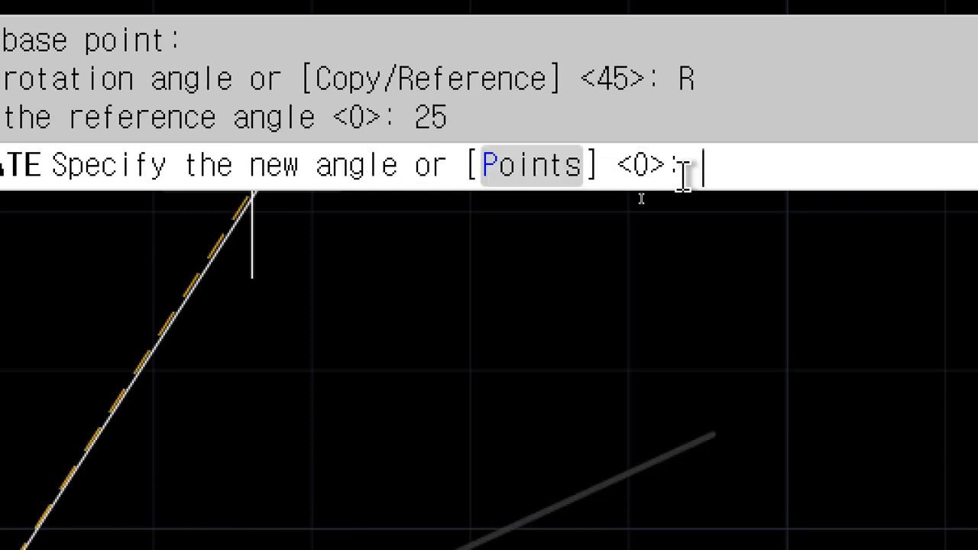
{"action": "type", "text": "45"}
{"action": "key", "text": "Return"}
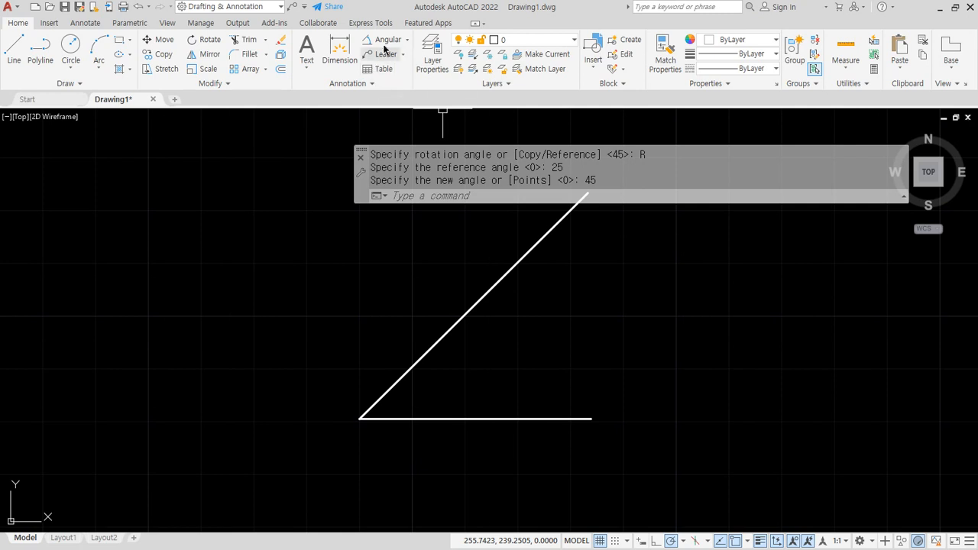
- Add an angular dimension between the rotated line and the horizontal line
{"action": "left_click", "coordinate": [382, 39]}
{"action": "left_click", "coordinate": [459, 320]}
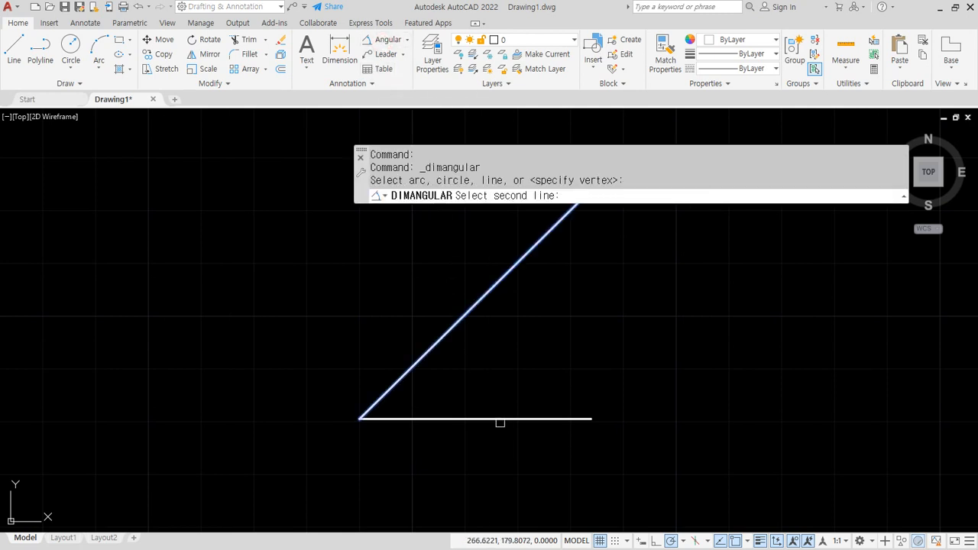
{"action": "left_click", "coordinate": [500, 420]}
{"action": "left_click", "coordinate": [509, 405]}
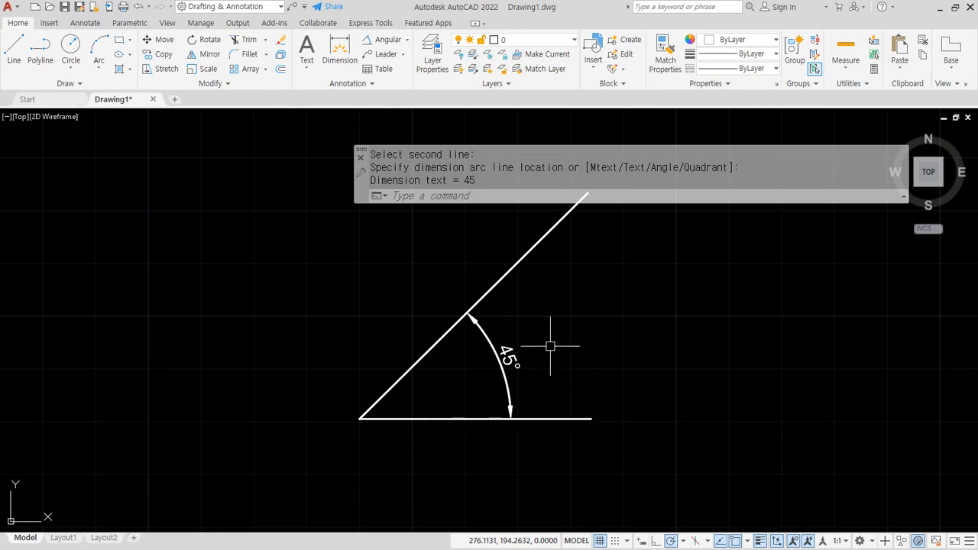
- Erase the 45° line and its angular dimension, keeping the horizontal line
{"action": "left_click", "coordinate": [570, 377]}
{"action": "left_click", "coordinate": [444, 291]}
{"action": "type", "text": "e"}
{"action": "key", "text": "Return"}
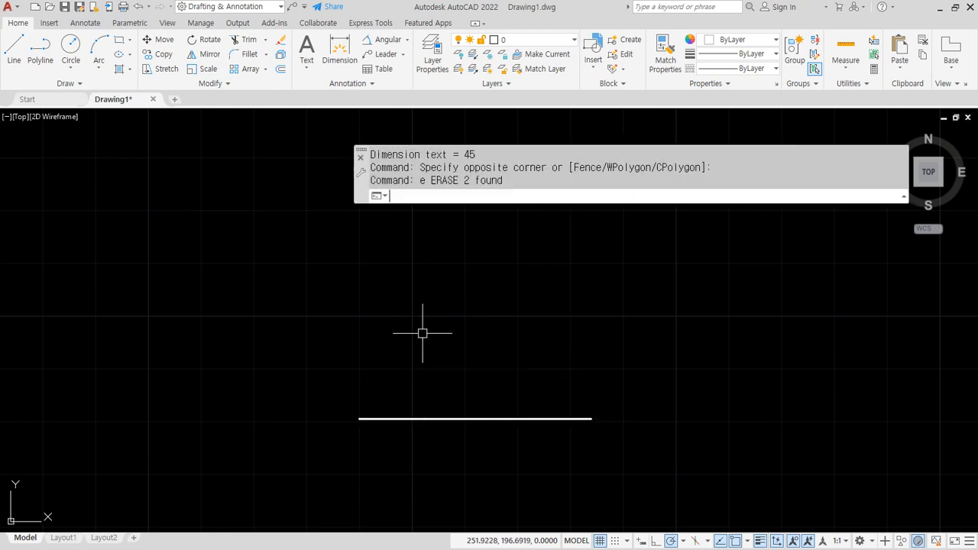
{"action": "type", "text": "l"}
{"action": "key", "text": "Return"}
{"action": "left_click", "coordinate": [357, 417]}
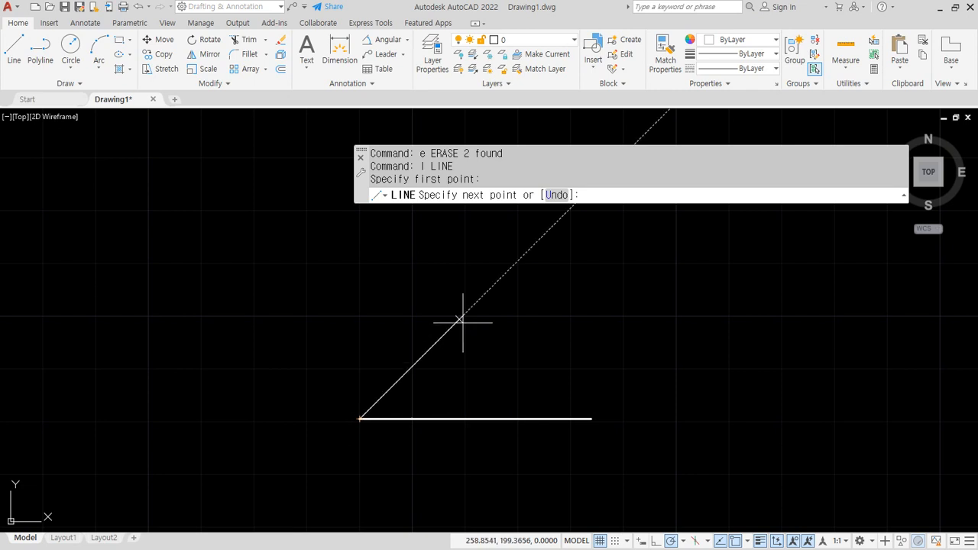
{"action": "left_click", "coordinate": [517, 262]}
{"action": "key", "text": "Return"}
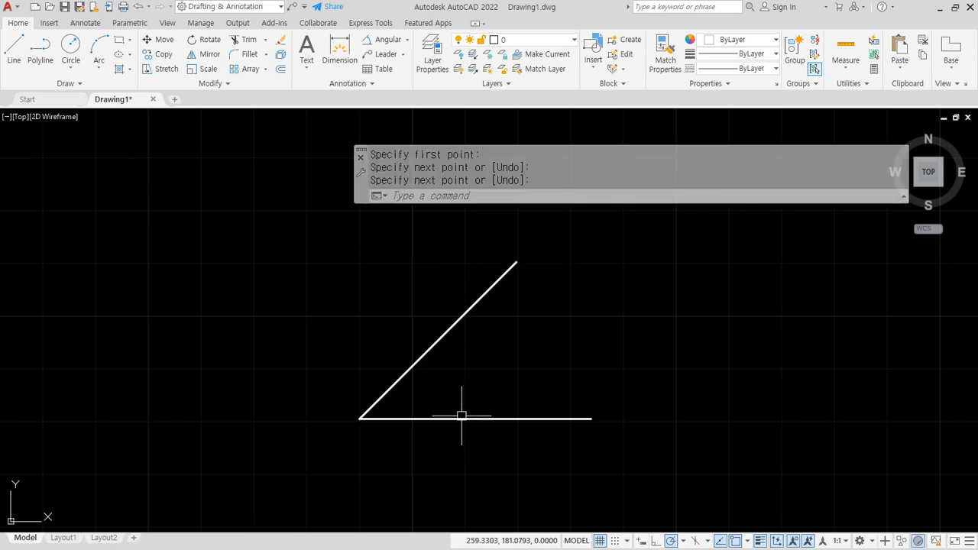
{"action": "left_click", "coordinate": [477, 354]}
{"action": "left_click", "coordinate": [407, 291]}
{"action": "type", "text": "e"}
{"action": "key", "text": "Return"}
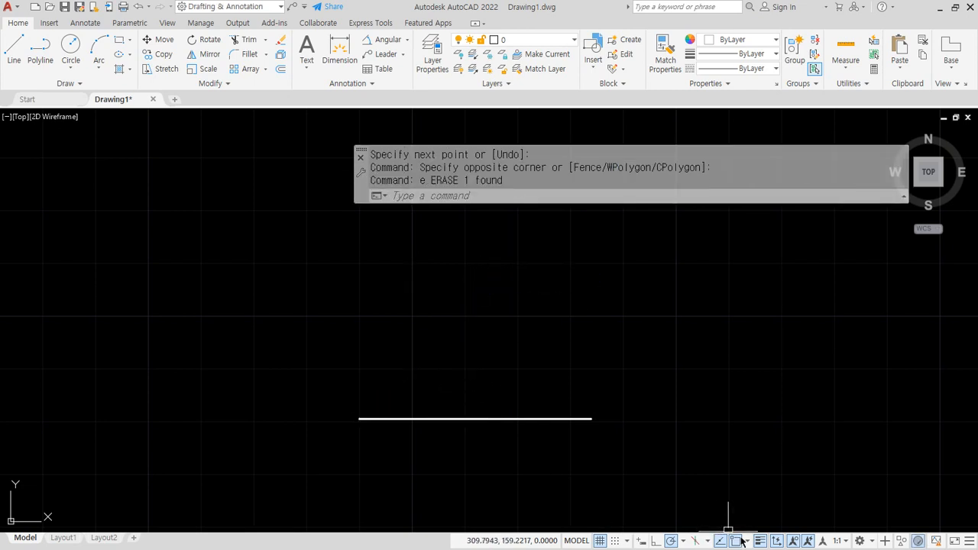
- Set polar tracking to 30° increments and draw a line at 30° from the horizontal line's left endpoint
{"action": "left_click", "coordinate": [683, 541]}
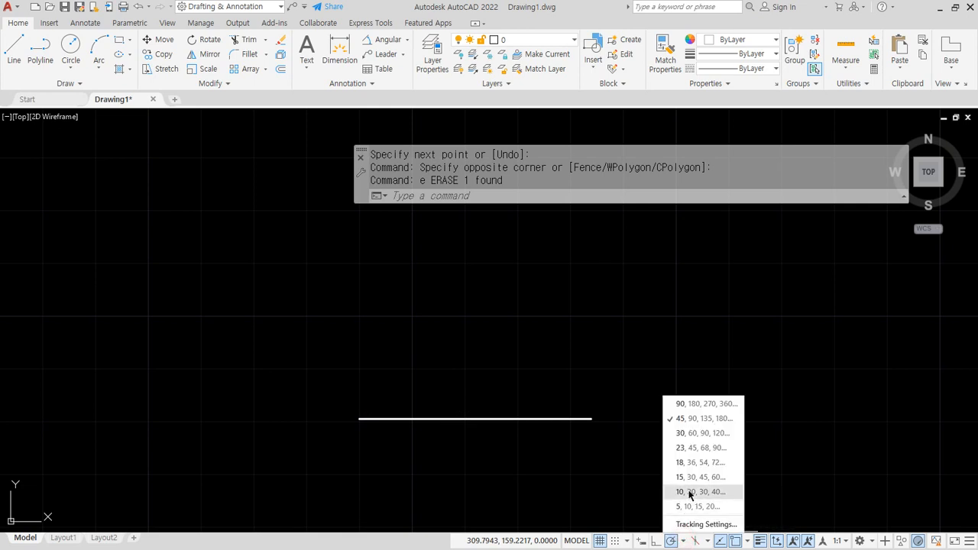
{"action": "left_click", "coordinate": [690, 433]}
{"action": "type", "text": "l"}
{"action": "key", "text": "Return"}
{"action": "left_click", "coordinate": [360, 418]}
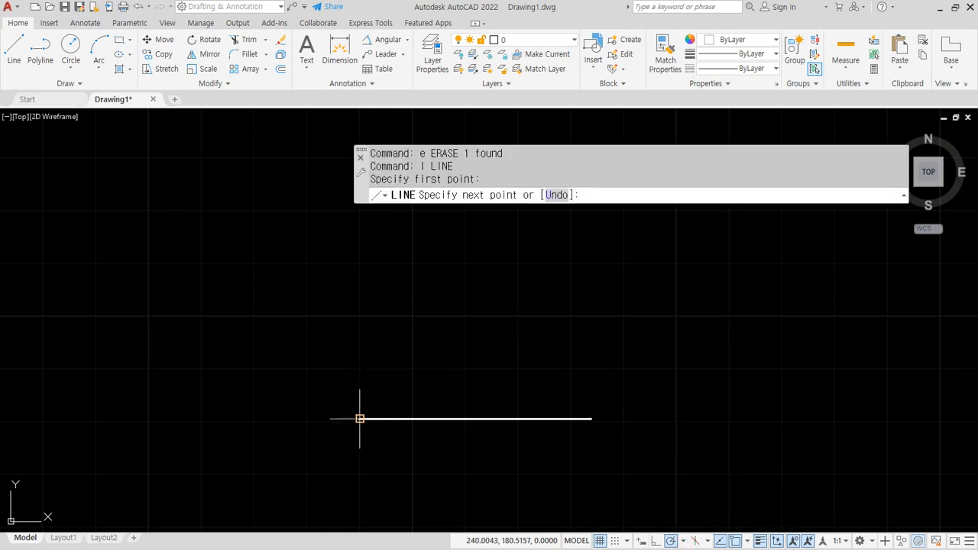
{"action": "left_click", "coordinate": [541, 314]}
{"action": "key", "text": "Return"}
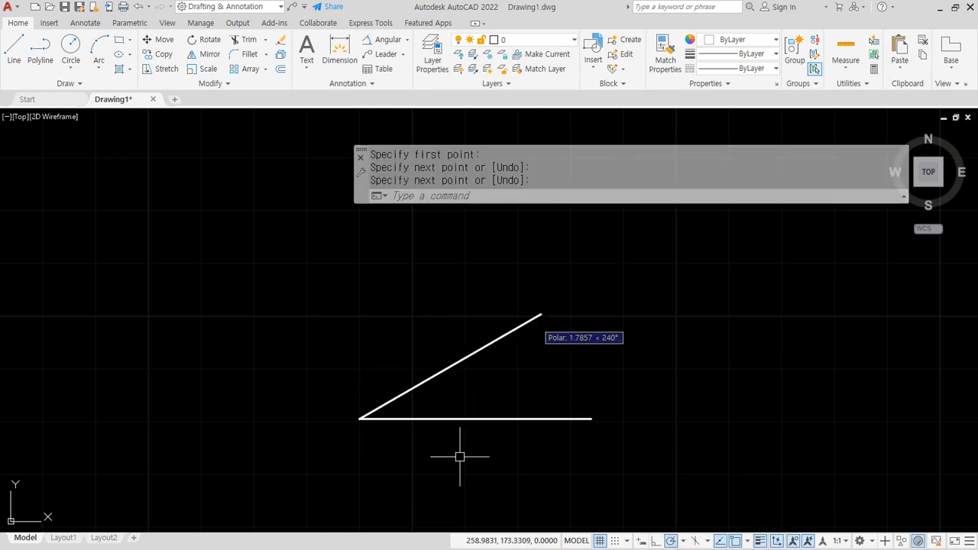
{"action": "mouse_move", "coordinate": [367, 415]}
{"action": "left_mouse_down"}
{"action": "mouse_move", "coordinate": [437, 257]}
{"action": "mouse_move", "coordinate": [452, 269]}
{"action": "left_mouse_up"}
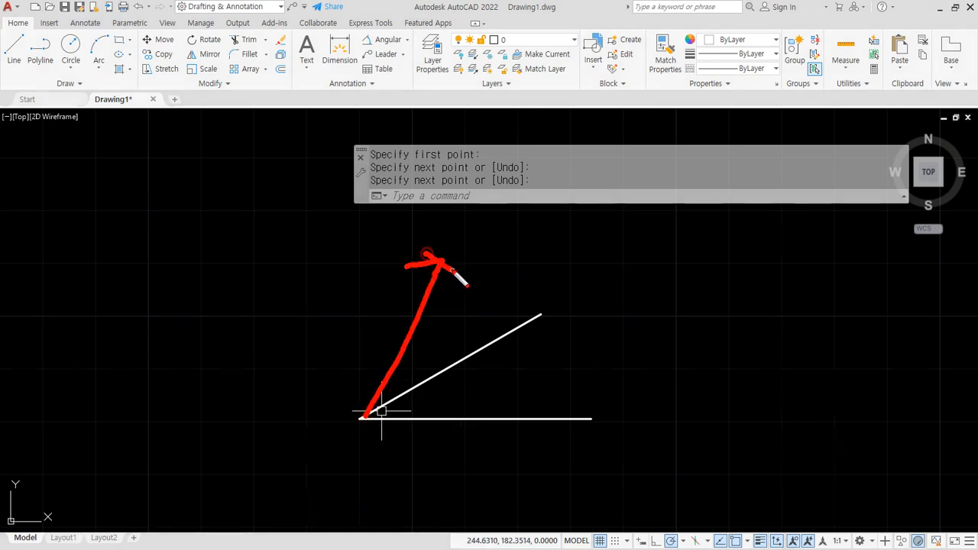
{"action": "mouse_move", "coordinate": [476, 180]}
{"action": "left_mouse_down"}
{"action": "mouse_move", "coordinate": [480, 227]}
{"action": "mouse_move", "coordinate": [495, 209]}
{"action": "left_mouse_up"}
{"action": "key", "text": "Escape"}
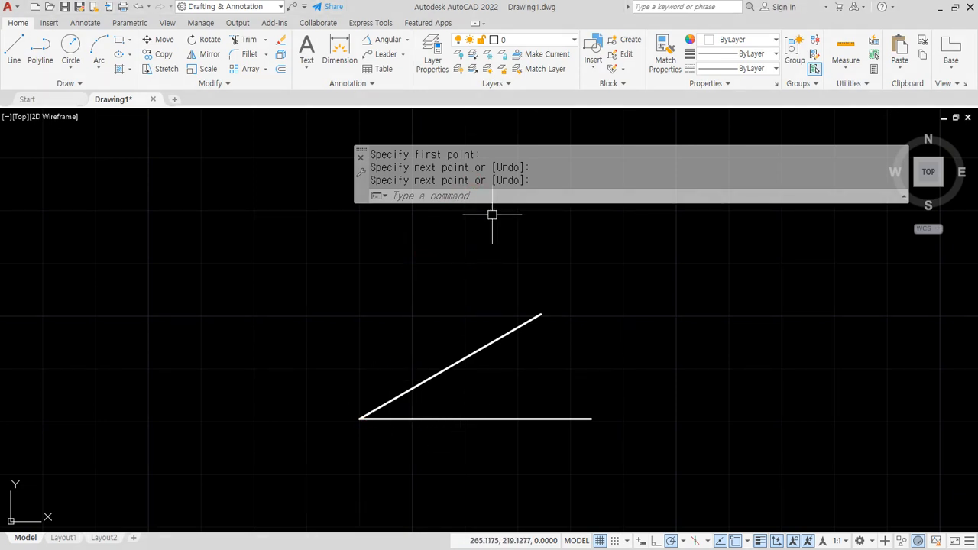
- Rotate the 30° line about the shared endpoint by reference, with reference angle 30 and new angle 60
{"action": "type", "text": "ro"}
{"action": "key", "text": "space"}
{"action": "left_click", "coordinate": [513, 347]}
{"action": "left_click", "coordinate": [470, 316]}
{"action": "key", "text": "space"}
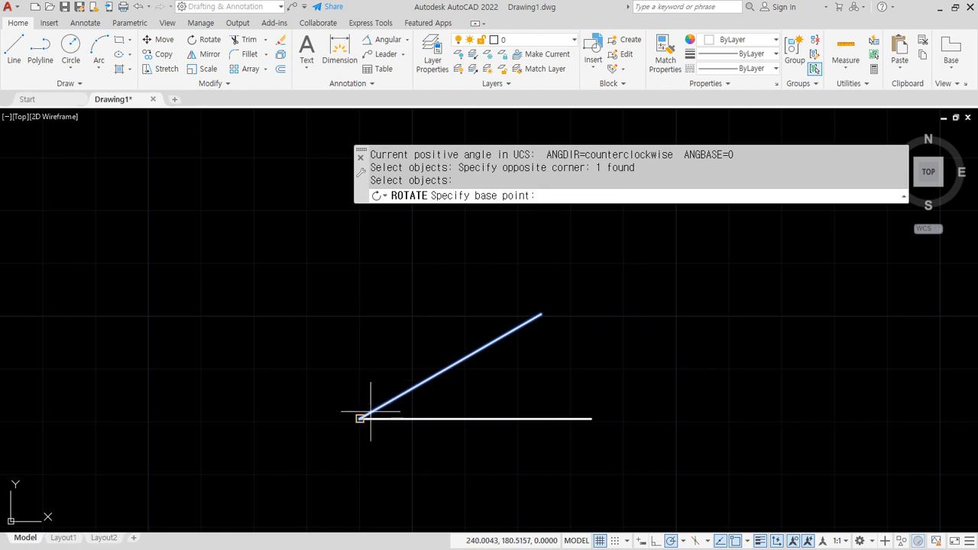
{"action": "left_click", "coordinate": [371, 412]}
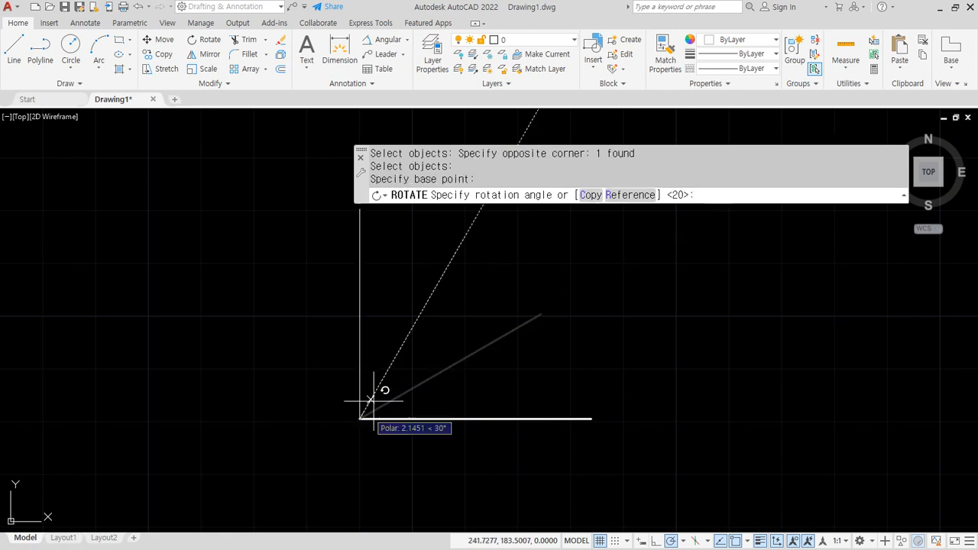
{"action": "left_click", "coordinate": [637, 195]}
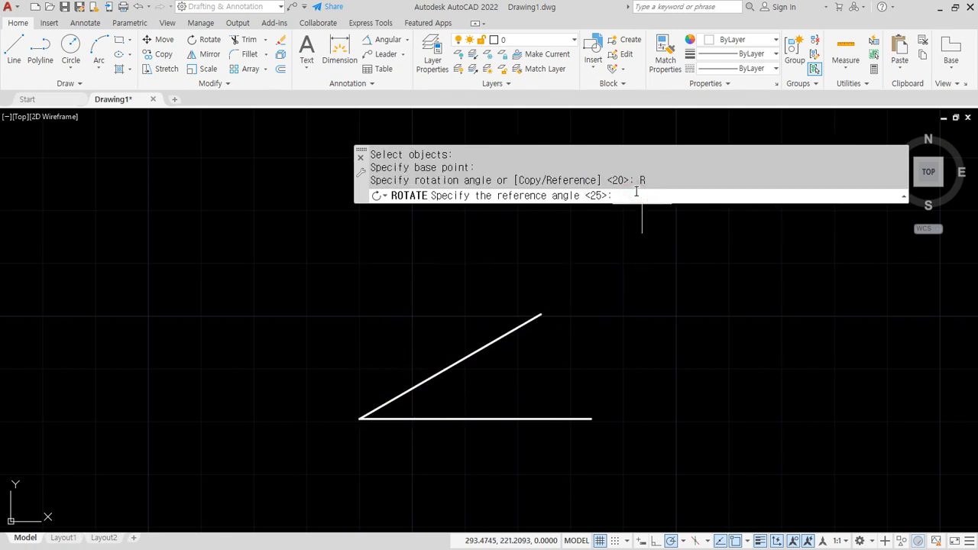
{"action": "key", "text": "Return"}
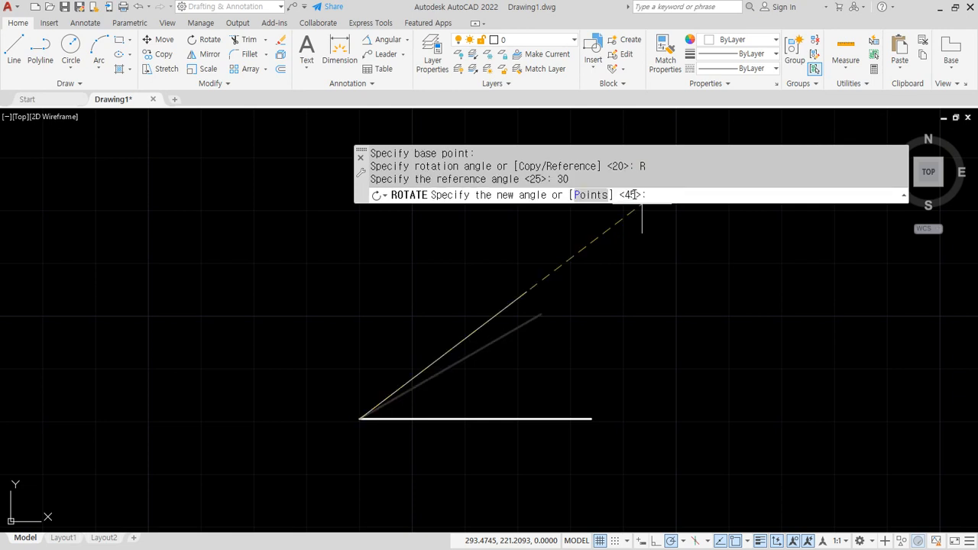
{"action": "type", "text": "60"}
{"action": "key", "text": "Return"}
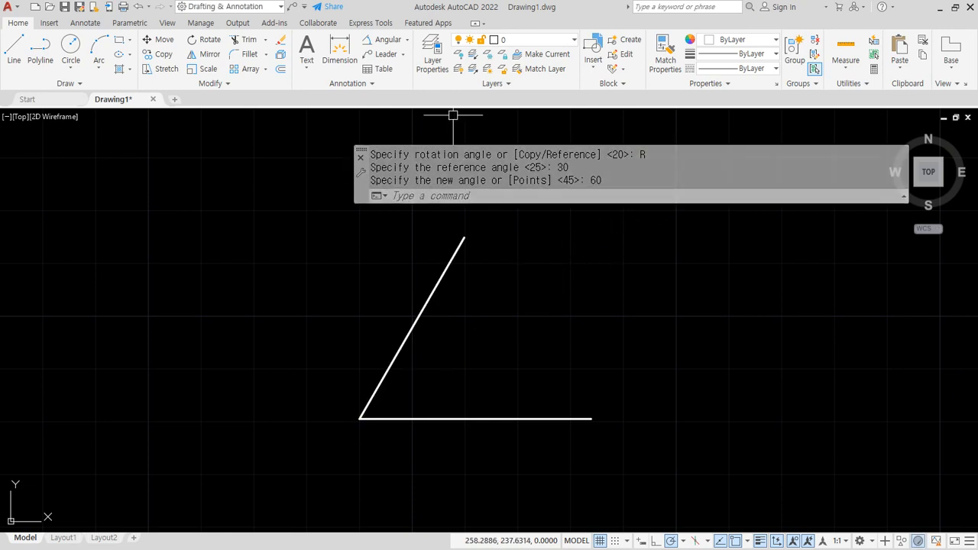
- Add an angular dimension between the steep rotated line and the horizontal line
{"action": "left_click", "coordinate": [374, 42]}
{"action": "left_click", "coordinate": [405, 339]}
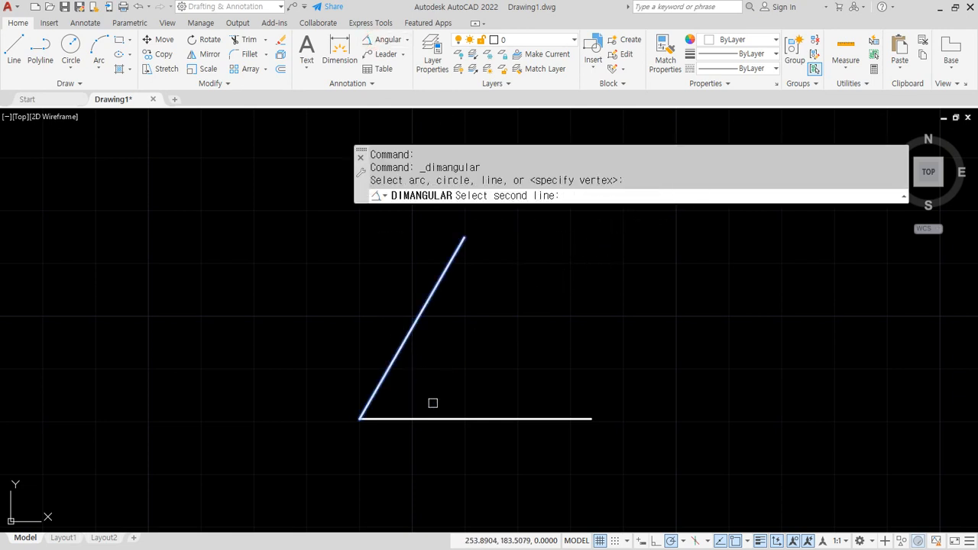
{"action": "left_click", "coordinate": [436, 418]}
{"action": "left_click", "coordinate": [439, 367]}
{"action": "scroll", "coordinate": [442, 364], "scroll_direction": "up", "scroll_amount": 2}
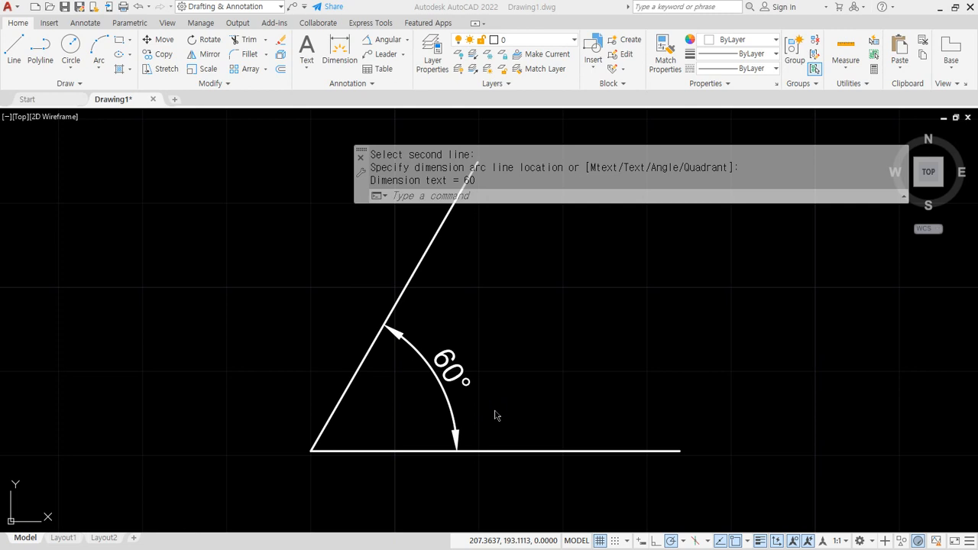
- Erase both lines together with the 60° angular dimension
{"action": "left_click", "coordinate": [524, 497]}
{"action": "left_click", "coordinate": [288, 285]}
{"action": "type", "text": "e"}
{"action": "key", "text": "Return"}
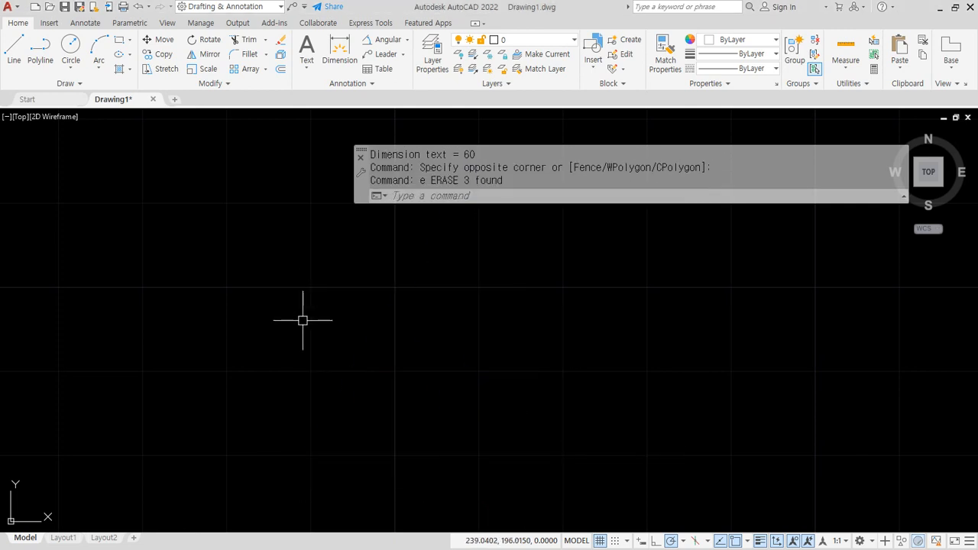
- Draw a single line sloping gently up to the right at an arbitrary angle
{"action": "type", "text": "l"}
{"action": "key", "text": "Return"}
{"action": "left_click", "coordinate": [313, 387]}
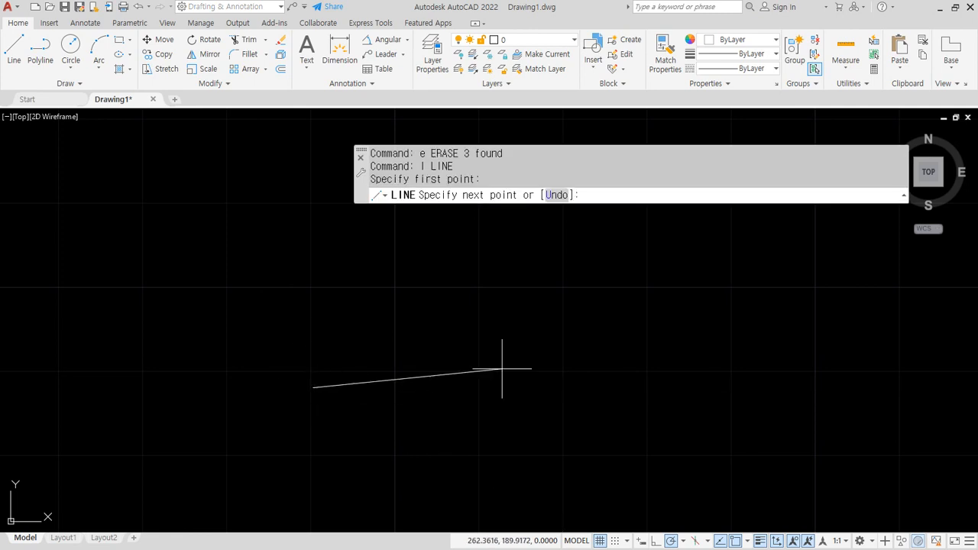
{"action": "left_click", "coordinate": [581, 267]}
{"action": "key", "text": "Return"}
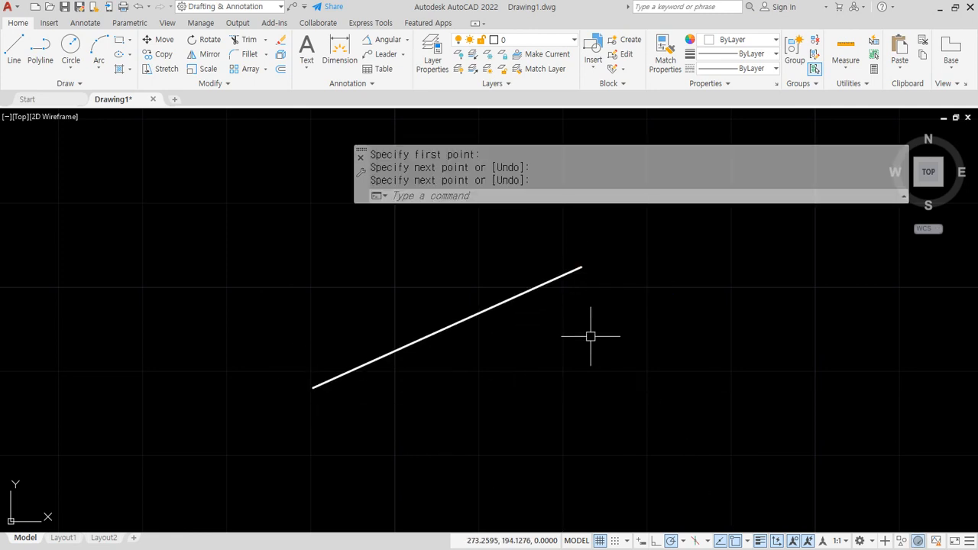
- Draw a horizontal line to the right from the sloping line's lower endpoint
{"action": "type", "text": "l"}
{"action": "key", "text": "Return"}
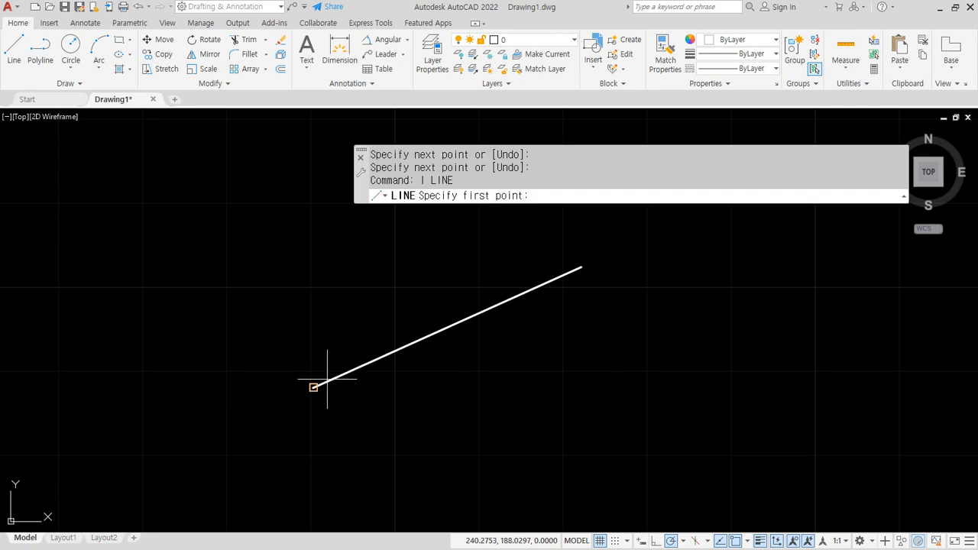
{"action": "left_click", "coordinate": [314, 386]}
{"action": "left_click", "coordinate": [605, 387]}
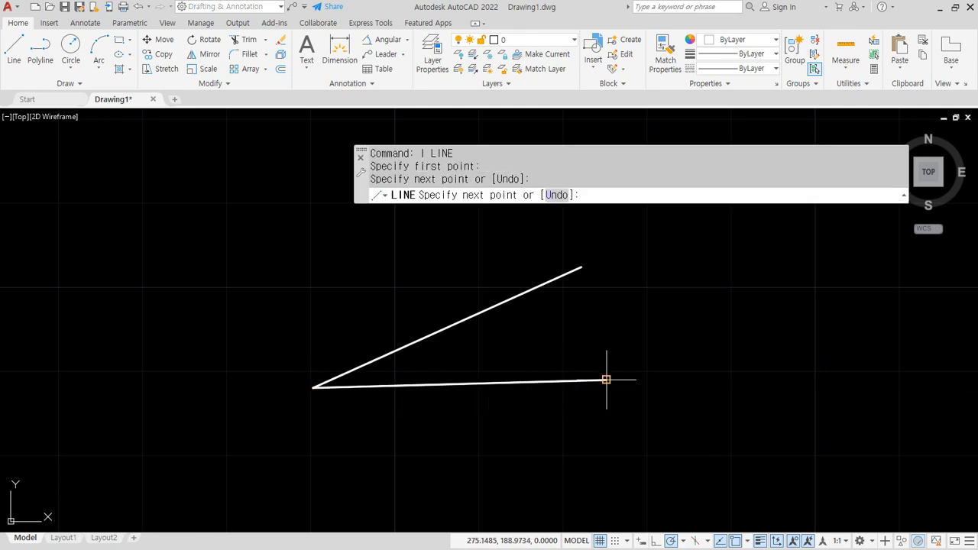
{"action": "key", "text": "ctrl+z"}
{"action": "left_click", "coordinate": [604, 388]}
{"action": "key", "text": "Return"}
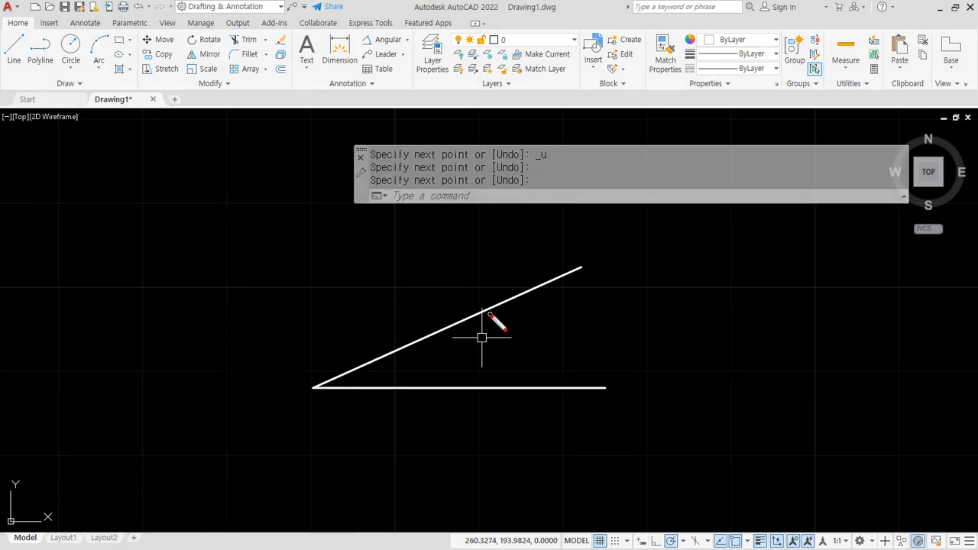
{"action": "mouse_move", "coordinate": [489, 312]}
{"action": "left_mouse_down"}
{"action": "mouse_move", "coordinate": [519, 380]}
{"action": "mouse_move", "coordinate": [538, 374]}
{"action": "left_mouse_up"}
{"action": "left_click_drag", "start_coordinate": [487, 325], "coordinate": [519, 318]}
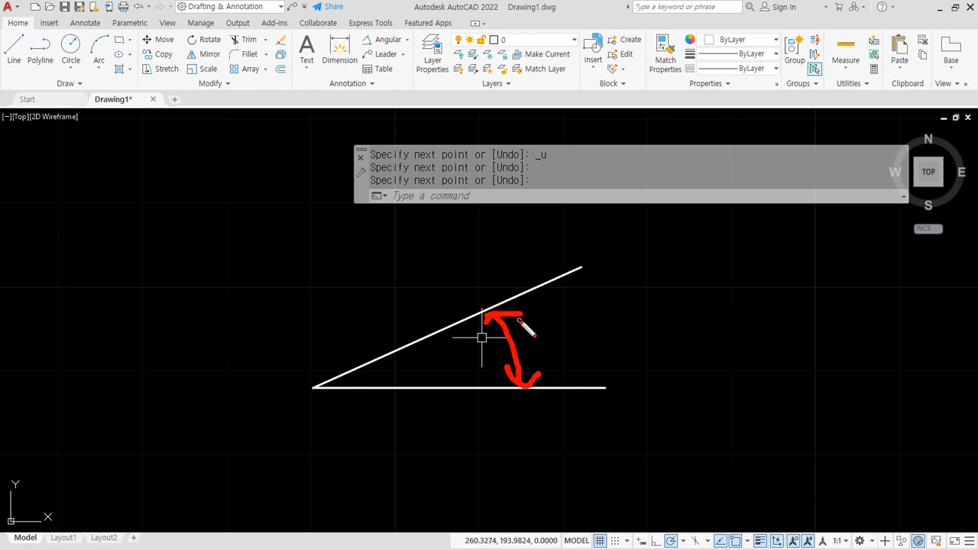
{"action": "mouse_move", "coordinate": [594, 382]}
{"action": "left_mouse_down"}
{"action": "mouse_move", "coordinate": [611, 391]}
{"action": "mouse_move", "coordinate": [598, 397]}
{"action": "left_mouse_up"}
{"action": "mouse_move", "coordinate": [626, 385]}
{"action": "left_mouse_down"}
{"action": "mouse_move", "coordinate": [639, 398]}
{"action": "mouse_move", "coordinate": [634, 384]}
{"action": "mouse_move", "coordinate": [665, 369]}
{"action": "left_mouse_up"}
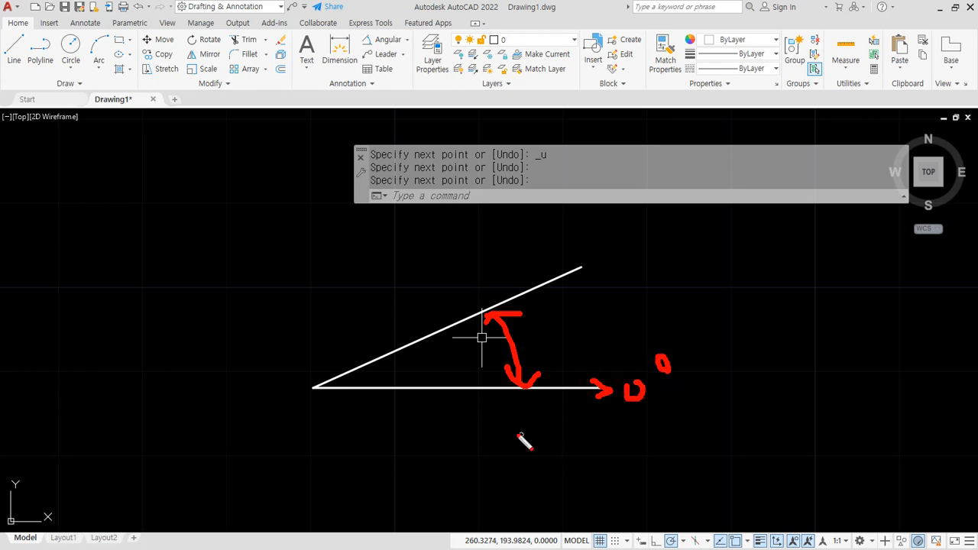
{"action": "left_click_drag", "start_coordinate": [495, 303], "coordinate": [503, 392]}
{"action": "mouse_move", "coordinate": [499, 345]}
{"action": "left_mouse_down"}
{"action": "mouse_move", "coordinate": [507, 384]}
{"action": "mouse_move", "coordinate": [553, 343]}
{"action": "left_mouse_up"}
{"action": "key", "text": "Escape"}
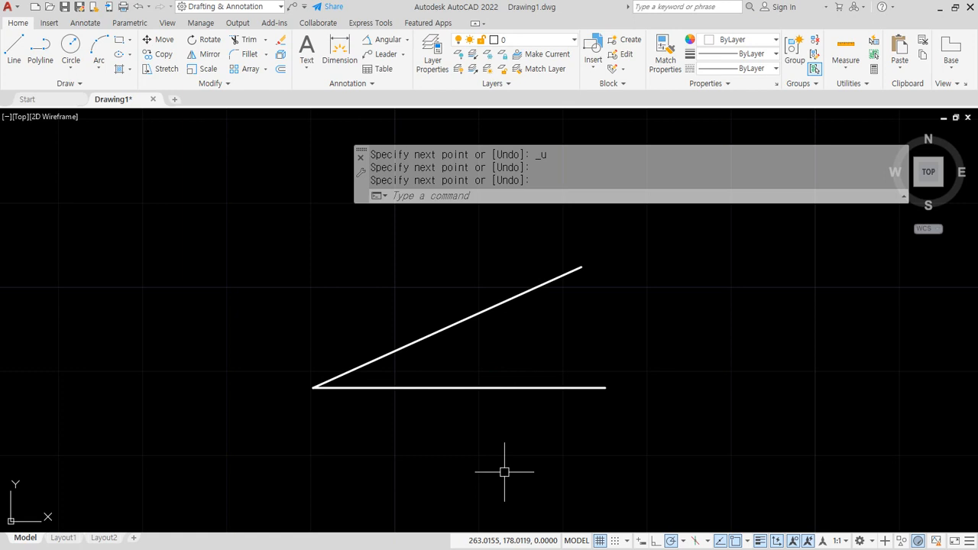
- Rotate the sloping line about the shared endpoint by Reference, picking its two endpoints as the reference angle and 60° as the new angle
{"action": "type", "text": "ro"}
{"action": "key", "text": "Return"}
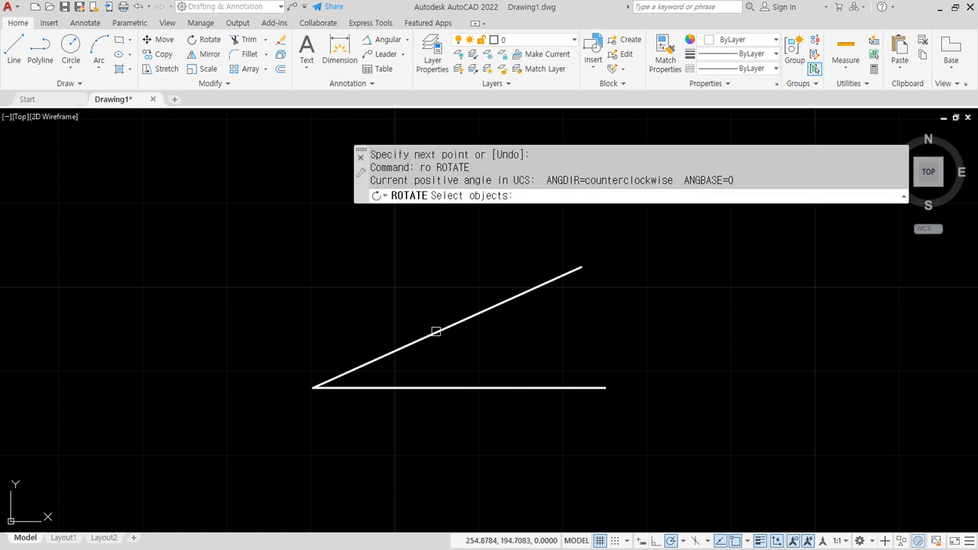
{"action": "left_click", "coordinate": [436, 331]}
{"action": "key", "text": "Return"}
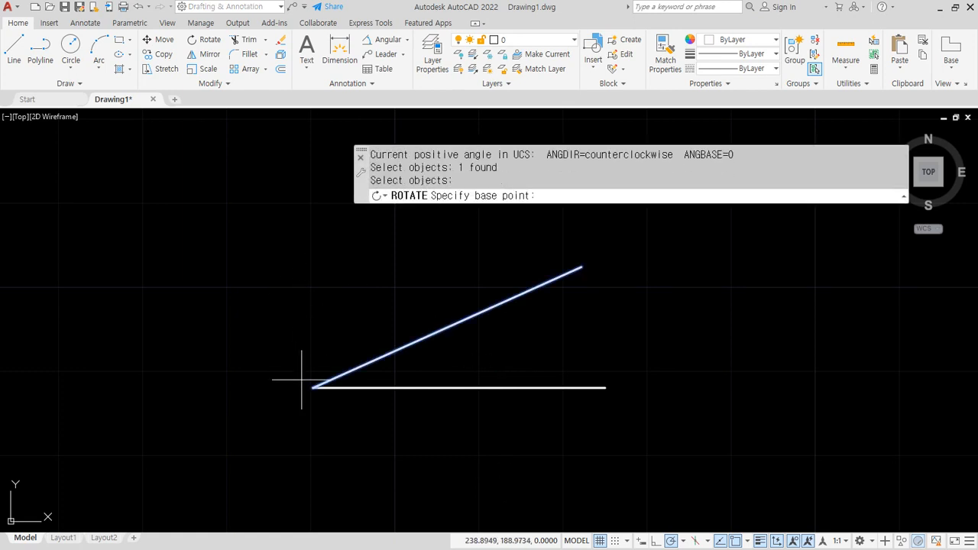
{"action": "left_click", "coordinate": [313, 387]}
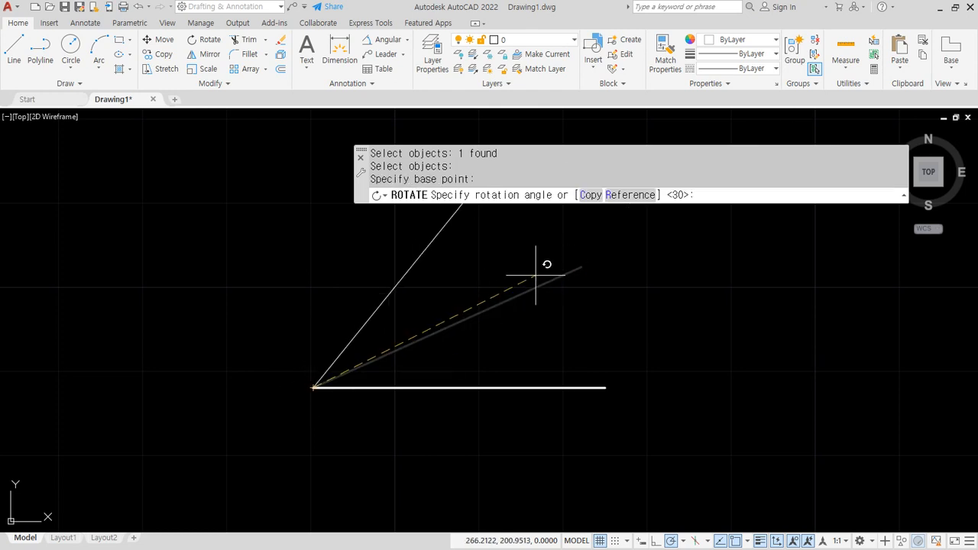
{"action": "left_click", "coordinate": [624, 196]}
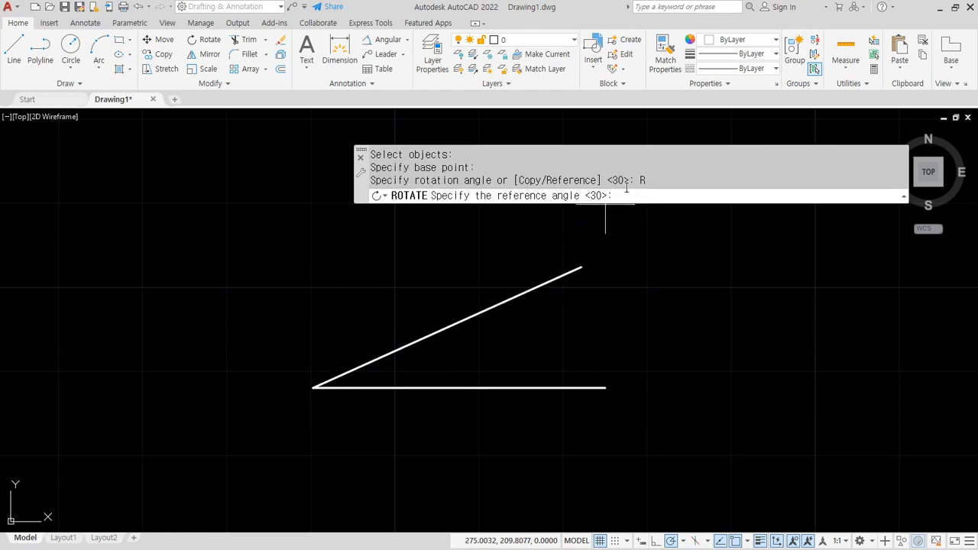
{"action": "left_click", "coordinate": [314, 388]}
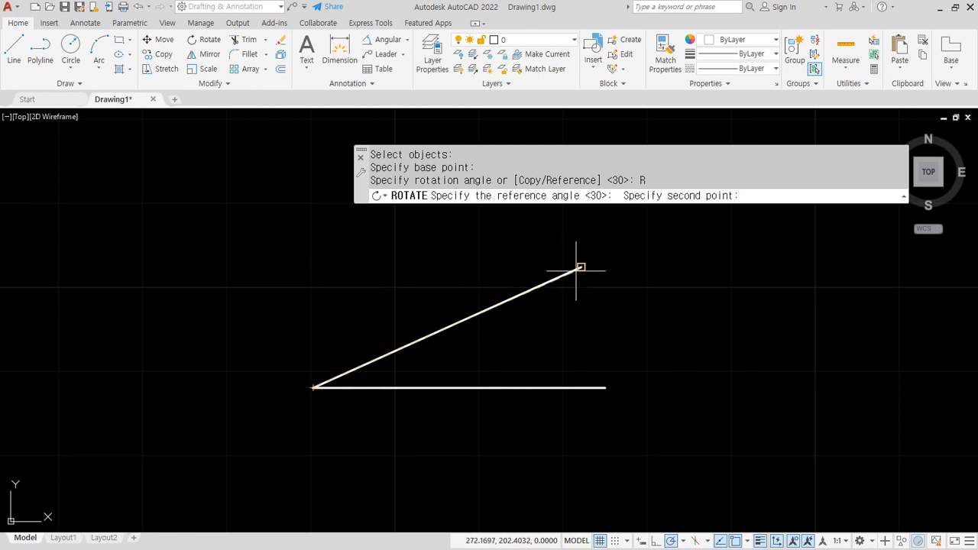
{"action": "mouse_move", "coordinate": [333, 391]}
{"action": "left_mouse_down"}
{"action": "mouse_move", "coordinate": [315, 399]}
{"action": "mouse_move", "coordinate": [331, 392]}
{"action": "left_mouse_up"}
{"action": "mouse_move", "coordinate": [596, 271]}
{"action": "left_mouse_down"}
{"action": "mouse_move", "coordinate": [569, 283]}
{"action": "mouse_move", "coordinate": [596, 270]}
{"action": "left_mouse_up"}
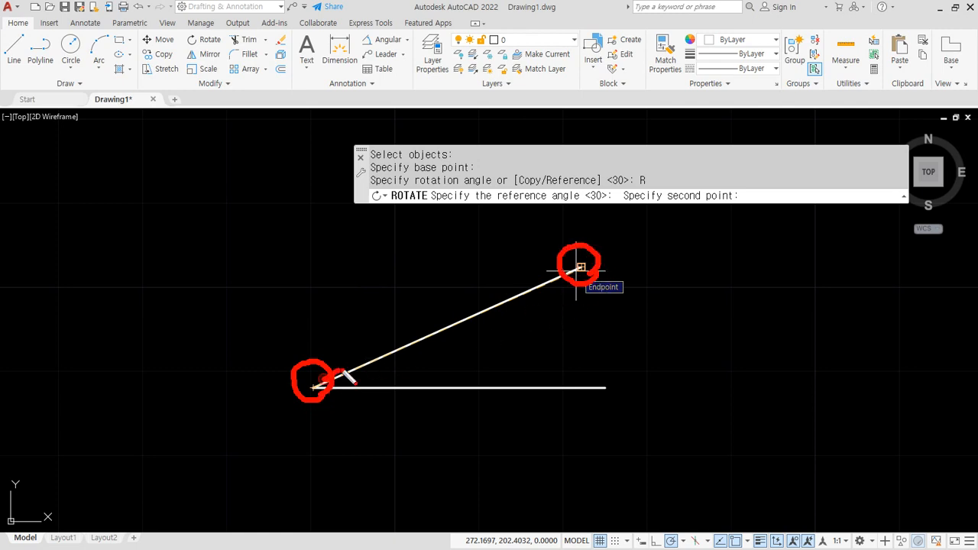
{"action": "mouse_move", "coordinate": [327, 379]}
{"action": "left_mouse_down"}
{"action": "mouse_move", "coordinate": [563, 271]}
{"action": "mouse_move", "coordinate": [556, 282]}
{"action": "left_mouse_up"}
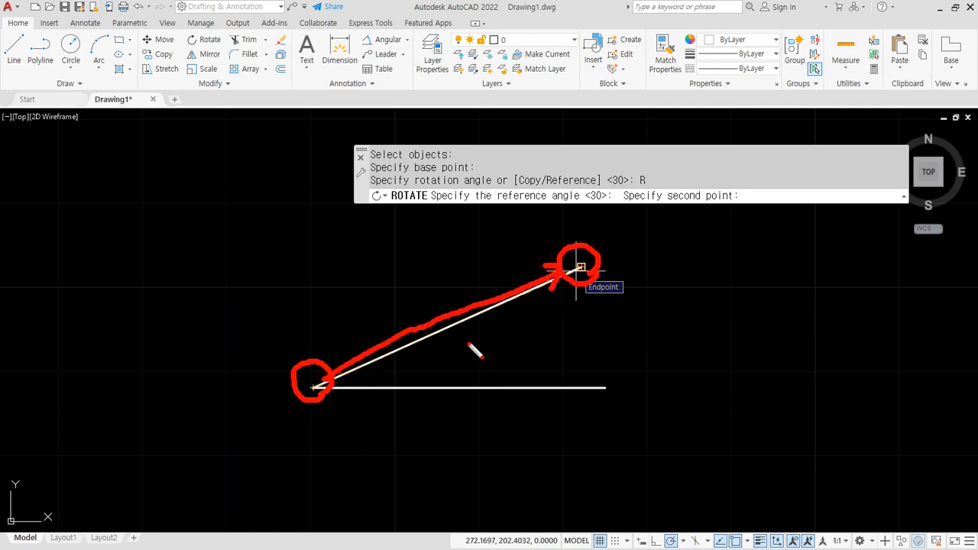
{"action": "left_click_drag", "start_coordinate": [304, 384], "coordinate": [589, 384]}
{"action": "mouse_move", "coordinate": [522, 309]}
{"action": "left_mouse_down"}
{"action": "mouse_move", "coordinate": [529, 358]}
{"action": "mouse_move", "coordinate": [517, 315]}
{"action": "mouse_move", "coordinate": [556, 314]}
{"action": "left_mouse_up"}
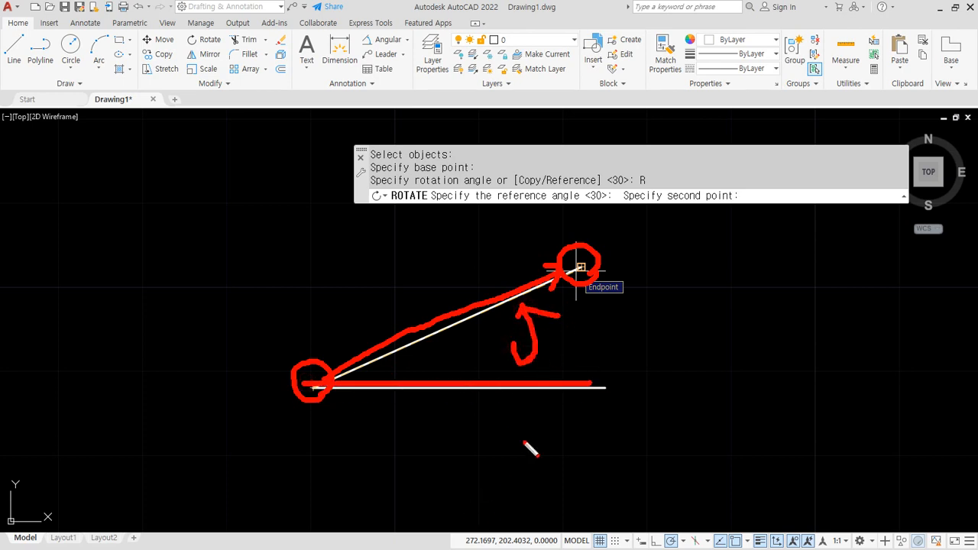
{"action": "key", "text": "Escape"}
{"action": "left_click", "coordinate": [580, 267]}
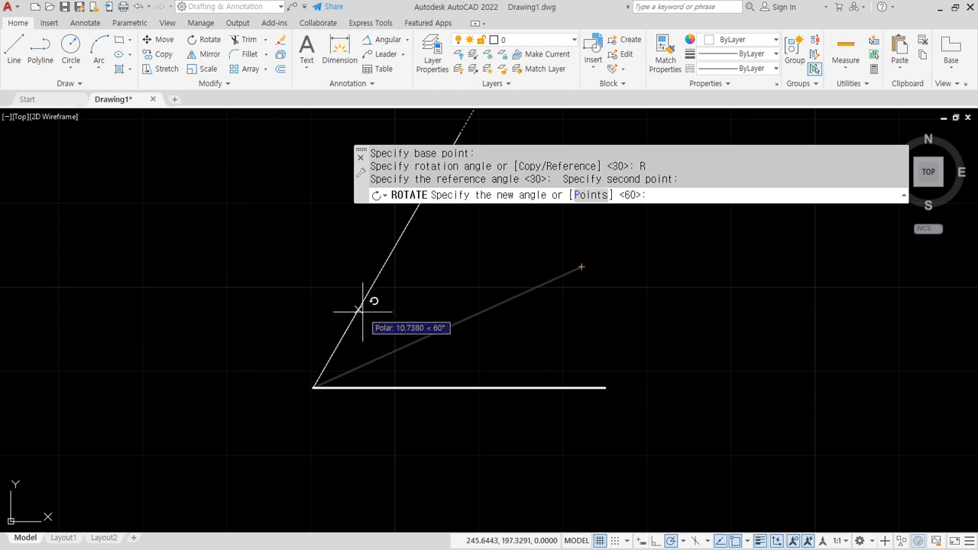
{"action": "key", "text": "Return"}
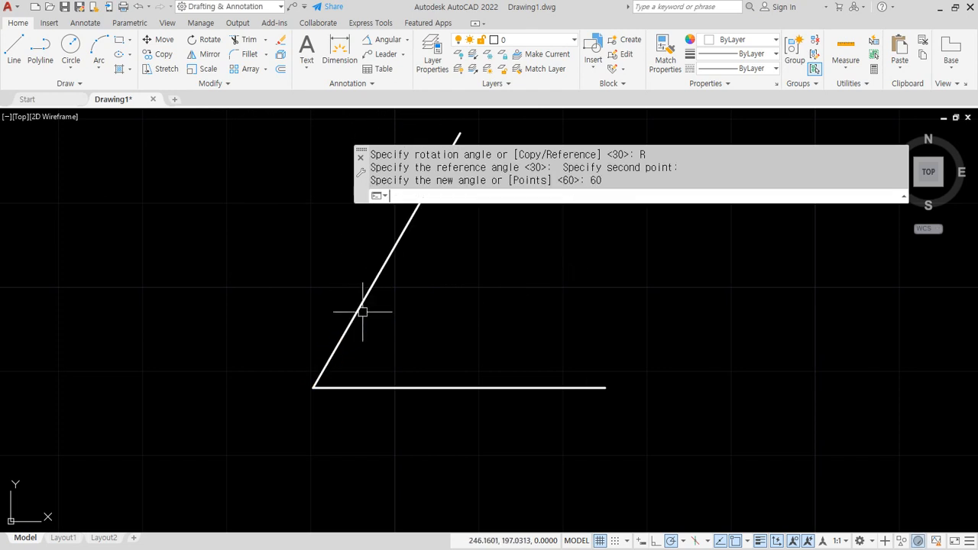
- Add an angular dimension between the rotated line and the horizontal line
{"action": "left_click", "coordinate": [387, 39]}
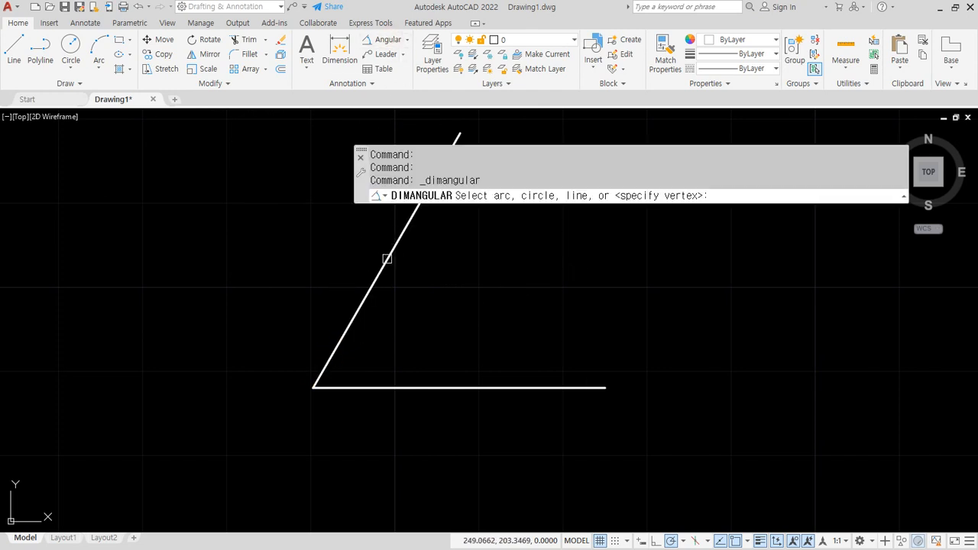
{"action": "left_click", "coordinate": [388, 258]}
{"action": "left_click", "coordinate": [399, 387]}
{"action": "left_click", "coordinate": [420, 352]}
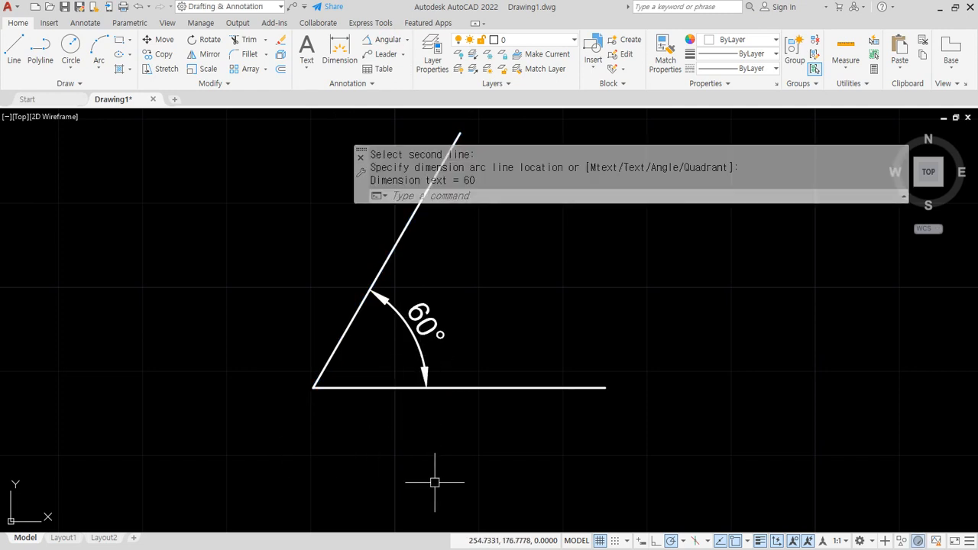
- Undo the angular dimension and the rotation of the sloping line
{"action": "key", "text": "ctrl+z"}
{"action": "key", "text": "ctrl+z"}
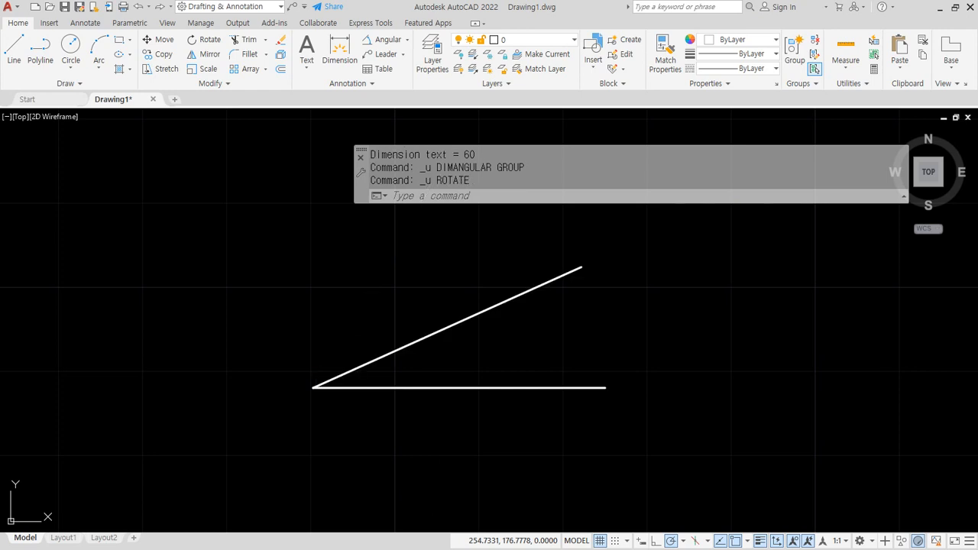
{"action": "mouse_move", "coordinate": [498, 321]}
{"action": "left_mouse_down"}
{"action": "mouse_move", "coordinate": [510, 384]}
{"action": "mouse_move", "coordinate": [534, 374]}
{"action": "mouse_move", "coordinate": [488, 333]}
{"action": "left_mouse_up"}
{"action": "key", "text": "Escape"}
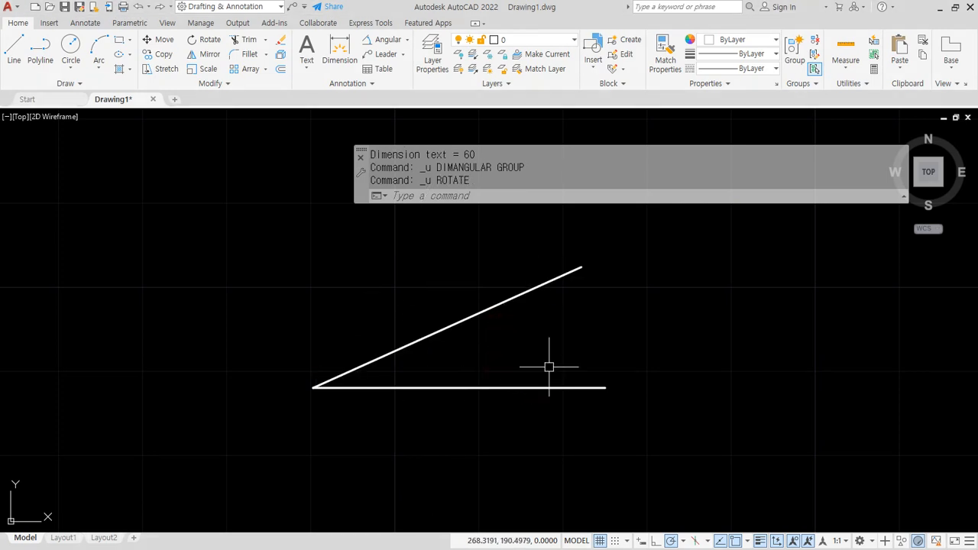
- Rotate the sloping line about the shared endpoint by Reference, using its two endpoints as the reference angle and 45° as the new angle
{"action": "type", "text": "ro"}
{"action": "key", "text": "Return"}
{"action": "left_click", "coordinate": [474, 320]}
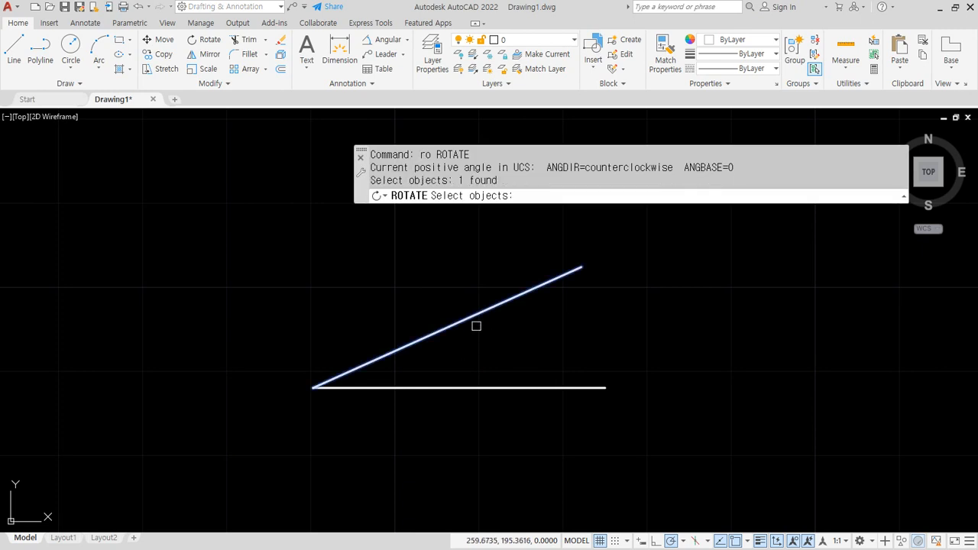
{"action": "key", "text": "Return"}
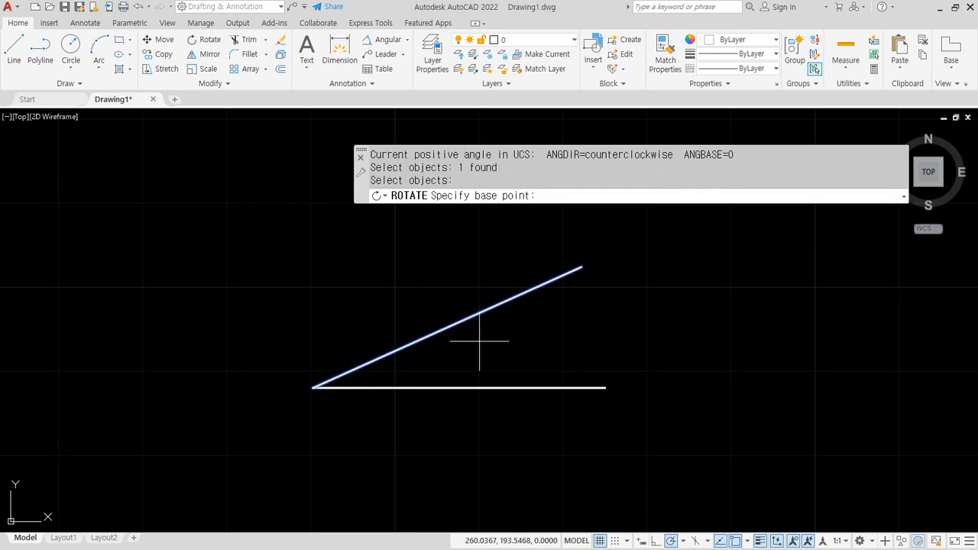
{"action": "left_click", "coordinate": [313, 387]}
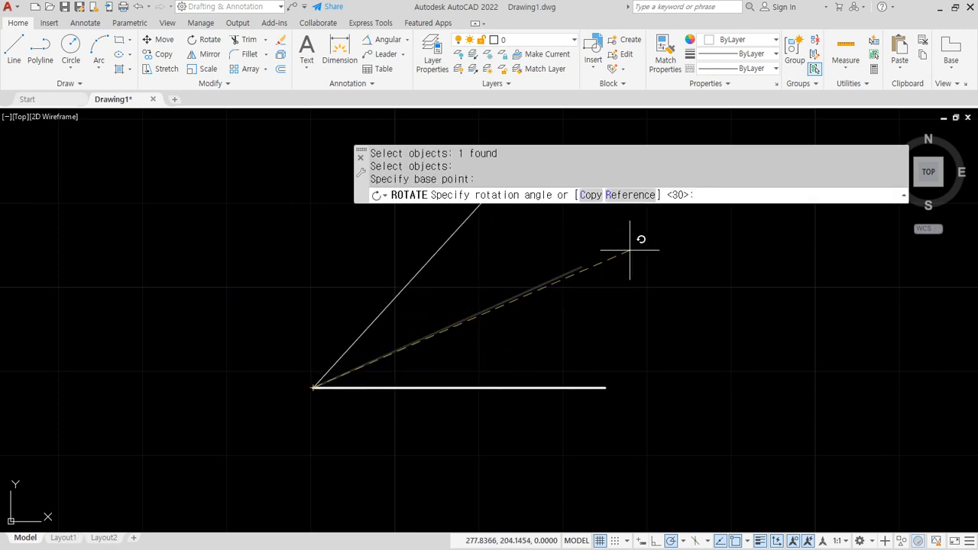
{"action": "left_click", "coordinate": [630, 196]}
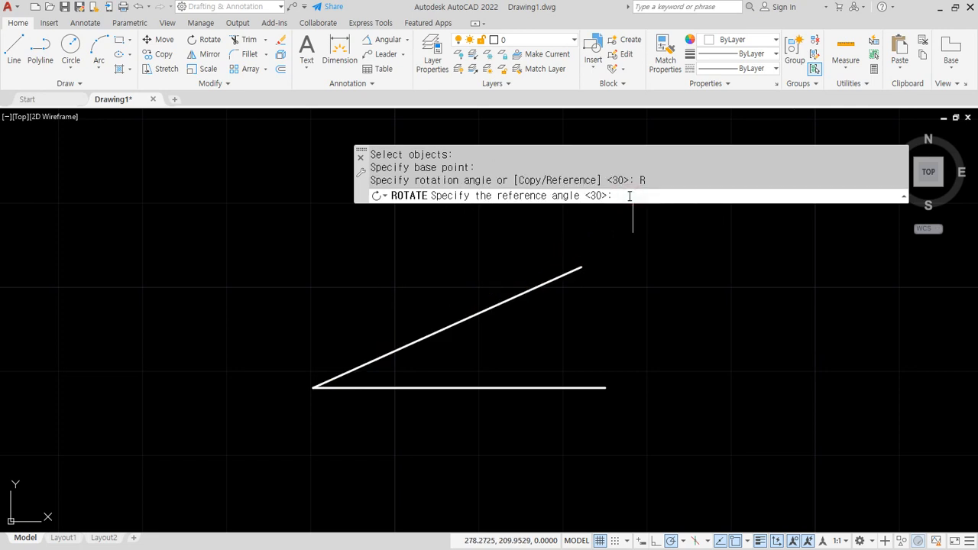
{"action": "left_click", "coordinate": [314, 388]}
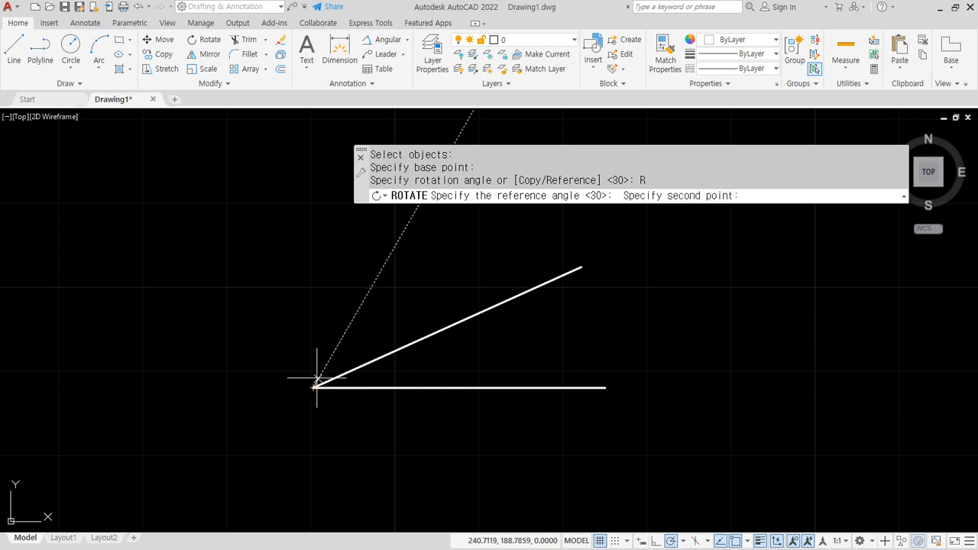
{"action": "left_click", "coordinate": [581, 267]}
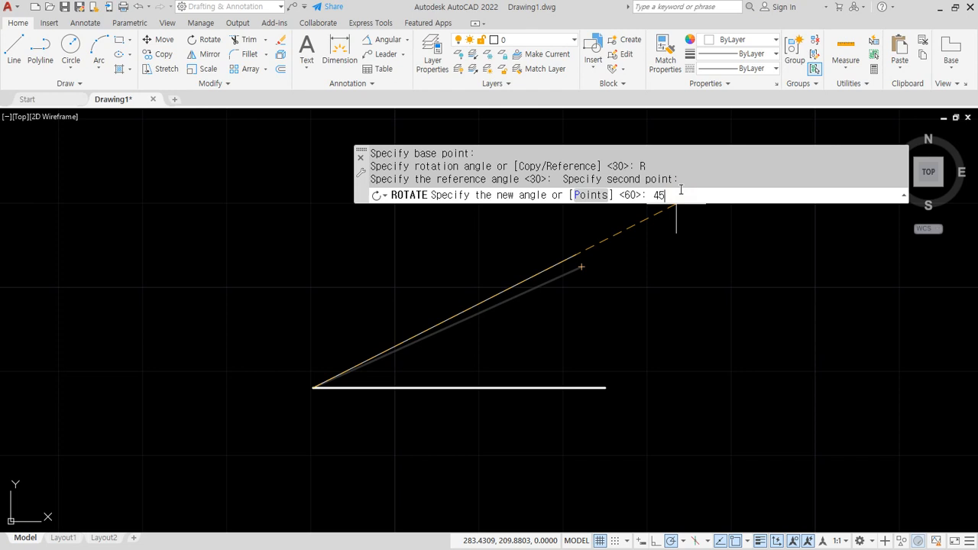
{"action": "key", "text": "Return"}
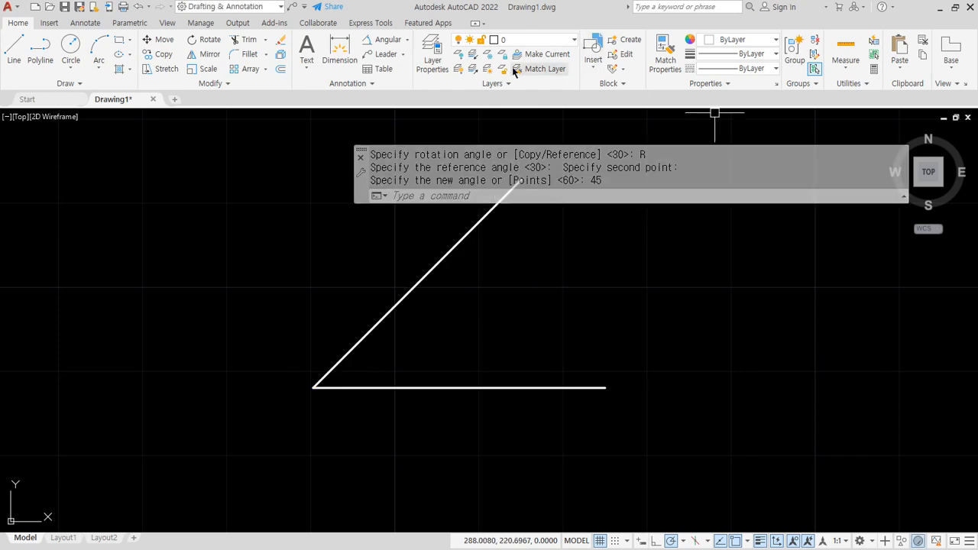
- Dimension the angle between the rotated line and the horizontal line, placing the arc between them
{"action": "left_click", "coordinate": [385, 39]}
{"action": "left_click", "coordinate": [375, 323]}
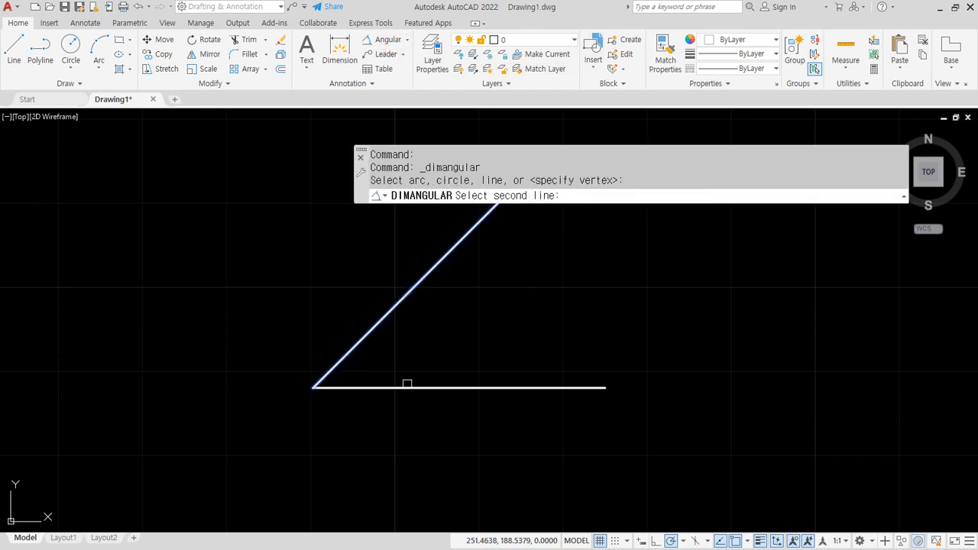
{"action": "left_click", "coordinate": [408, 386]}
{"action": "left_click", "coordinate": [443, 356]}
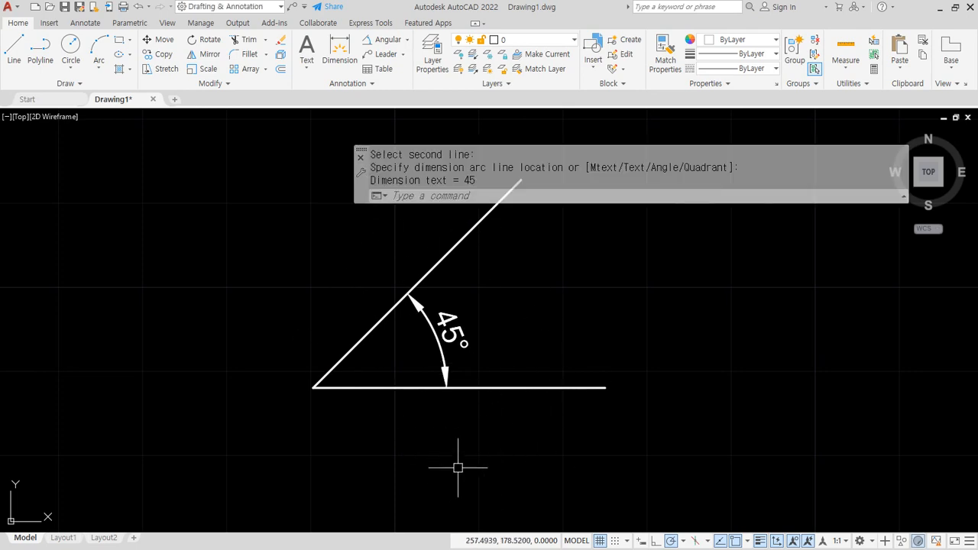
- Switch to the browser and examine the land category, area and zoning entries of the land-use plan certificate
{"action": "key", "text": "alt+Tab"}
{"action": "scroll", "coordinate": [622, 398], "scroll_direction": "down", "scroll_amount": 3}
{"action": "scroll", "coordinate": [623, 398], "scroll_direction": "up", "scroll_amount": 1}
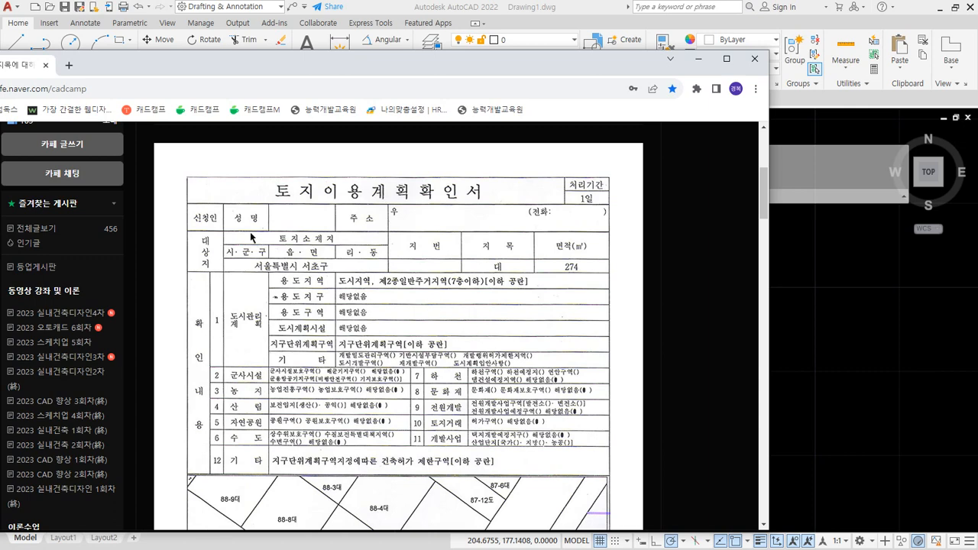
{"action": "mouse_move", "coordinate": [244, 272]}
{"action": "left_mouse_down"}
{"action": "mouse_move", "coordinate": [556, 278]}
{"action": "mouse_move", "coordinate": [489, 260]}
{"action": "mouse_move", "coordinate": [592, 269]}
{"action": "mouse_move", "coordinate": [496, 284]}
{"action": "mouse_move", "coordinate": [481, 275]}
{"action": "mouse_move", "coordinate": [525, 252]}
{"action": "mouse_move", "coordinate": [497, 287]}
{"action": "mouse_move", "coordinate": [478, 282]}
{"action": "left_mouse_up"}
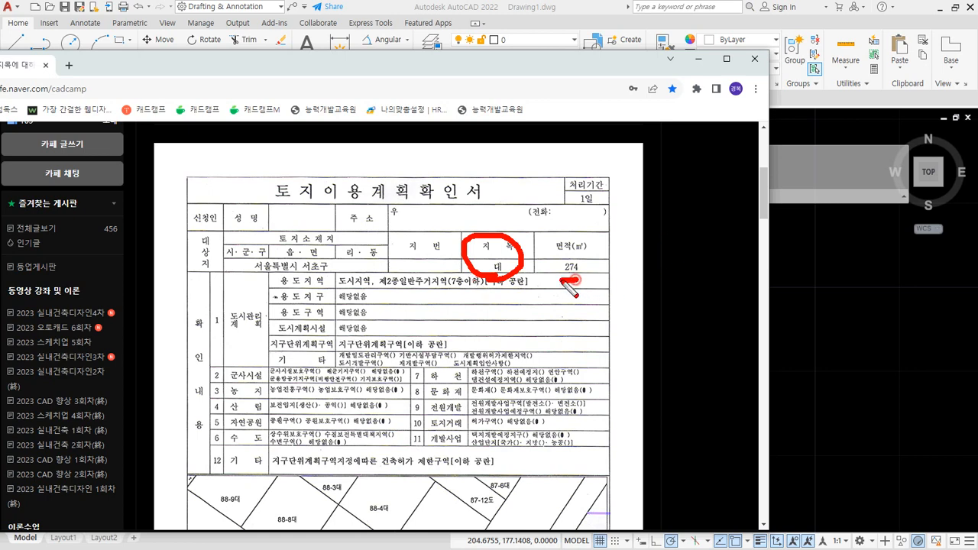
{"action": "mouse_move", "coordinate": [584, 277]}
{"action": "left_mouse_down"}
{"action": "mouse_move", "coordinate": [600, 244]}
{"action": "mouse_move", "coordinate": [579, 279]}
{"action": "left_mouse_up"}
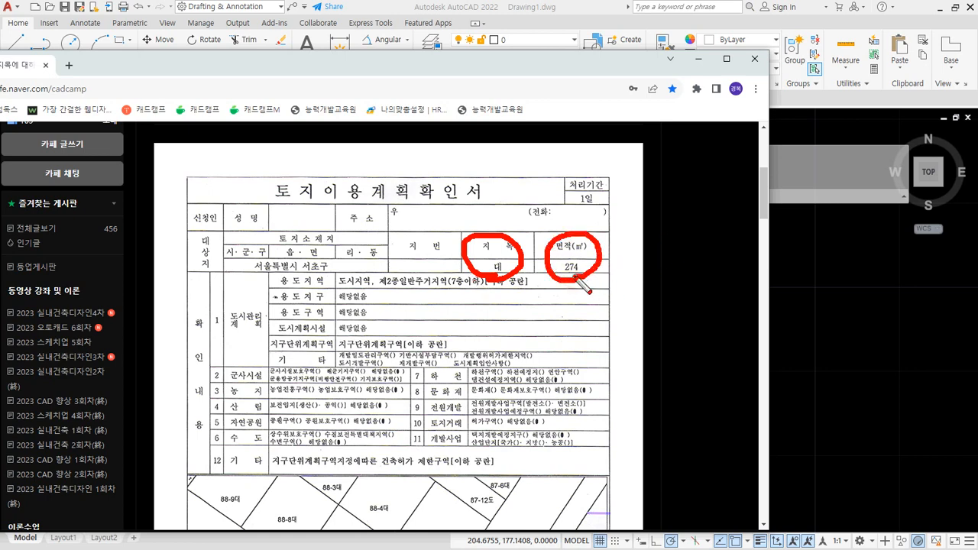
{"action": "left_click_drag", "start_coordinate": [341, 291], "coordinate": [546, 291]}
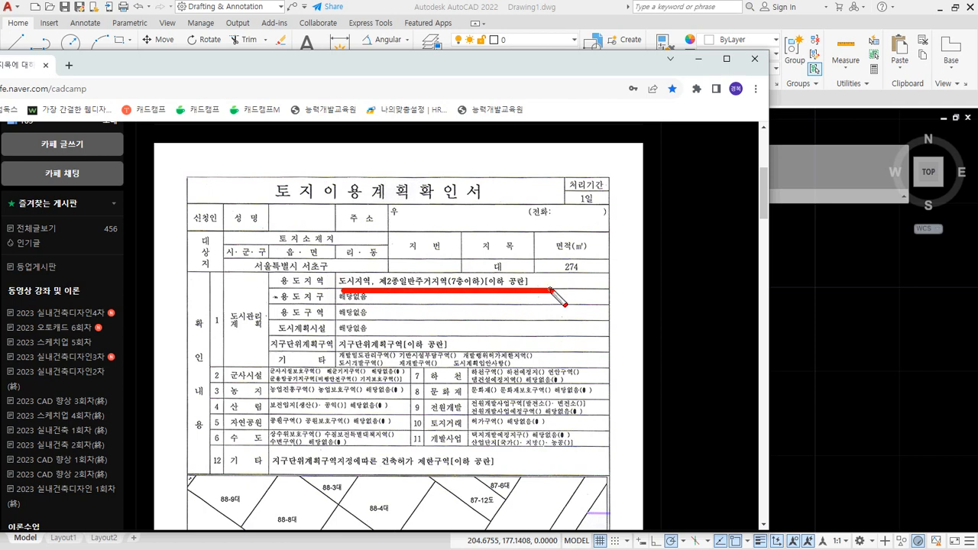
{"action": "mouse_move", "coordinate": [475, 290]}
{"action": "left_mouse_down"}
{"action": "mouse_move", "coordinate": [449, 279]}
{"action": "mouse_move", "coordinate": [495, 292]}
{"action": "left_mouse_up"}
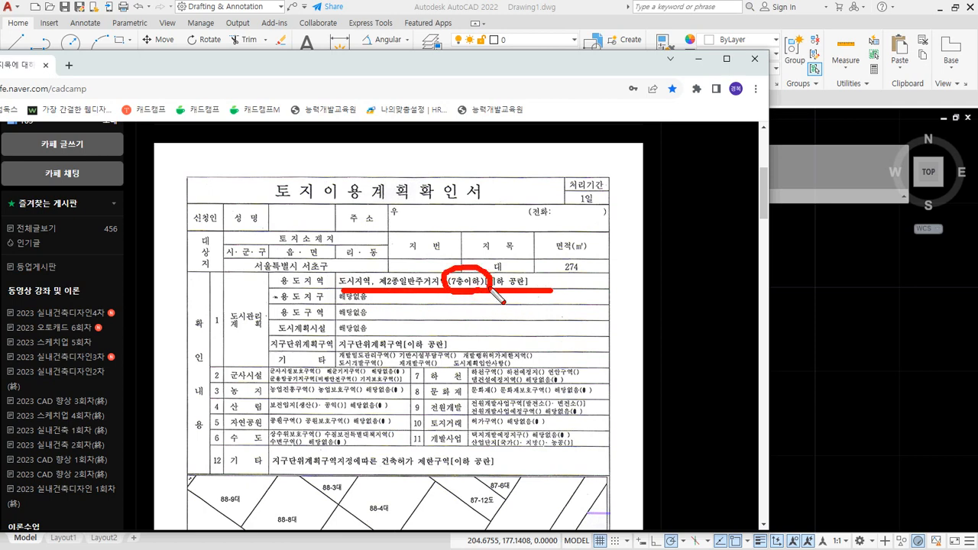
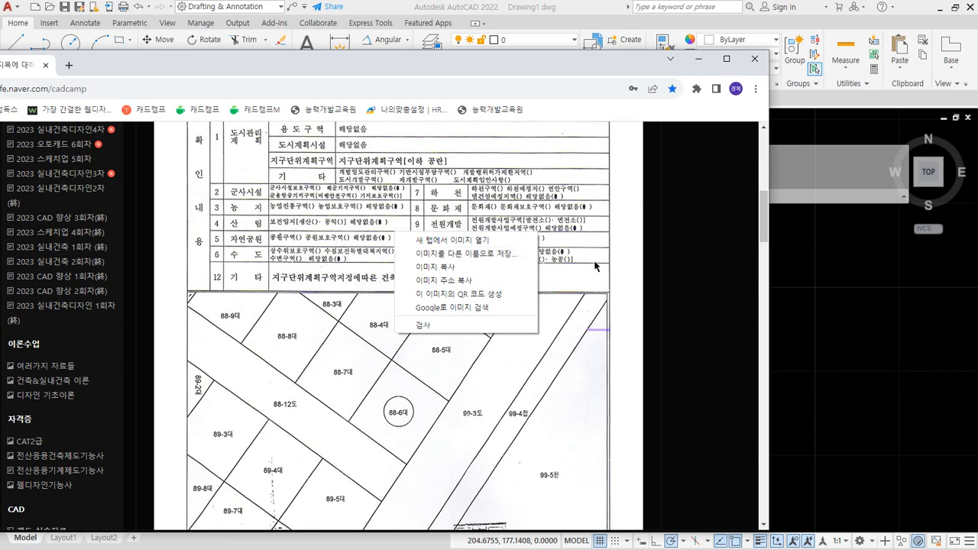
- Save the land-use certificate image from the web page as an image file
{"action": "left_click", "coordinate": [674, 283]}
{"action": "right_click", "coordinate": [480, 232]}
{"action": "left_click", "coordinate": [519, 251]}
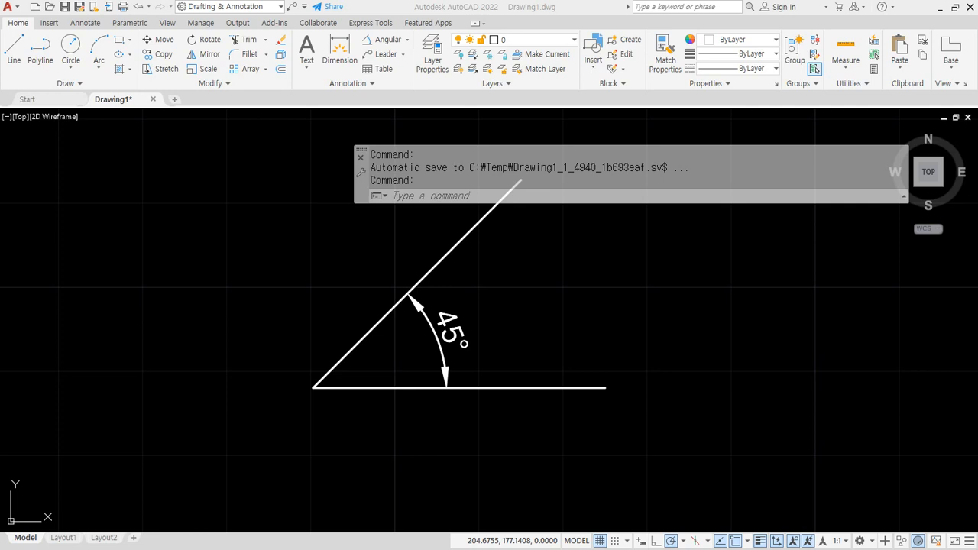
- Insert the image 다운로드.png from the file folder into the drawing at point 0,0 with scale factor 1 and rotation 0
{"action": "key", "text": "alt+Tab"}
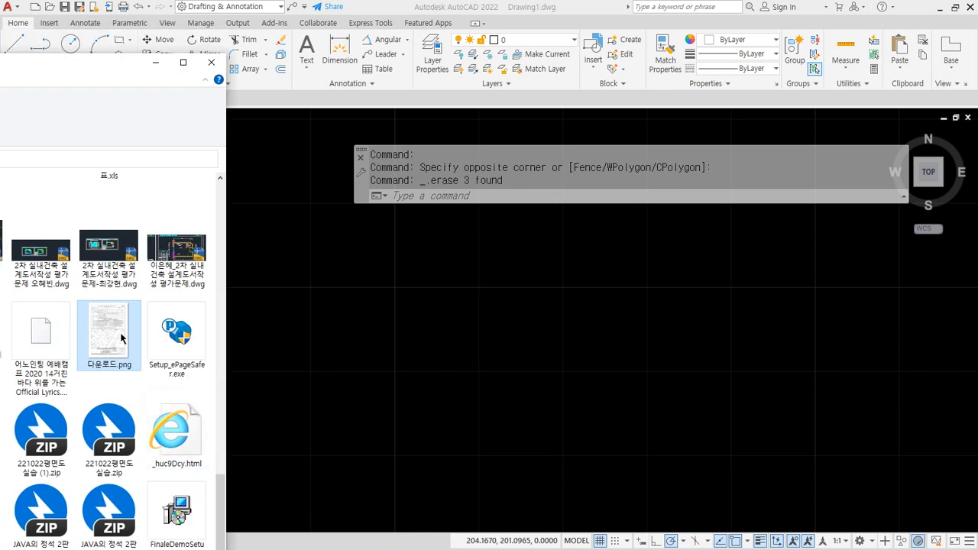
{"action": "left_click", "coordinate": [106, 335]}
{"action": "left_click_drag", "start_coordinate": [106, 334], "coordinate": [249, 275]}
{"action": "left_click_drag", "start_coordinate": [411, 310], "coordinate": [411, 310]}
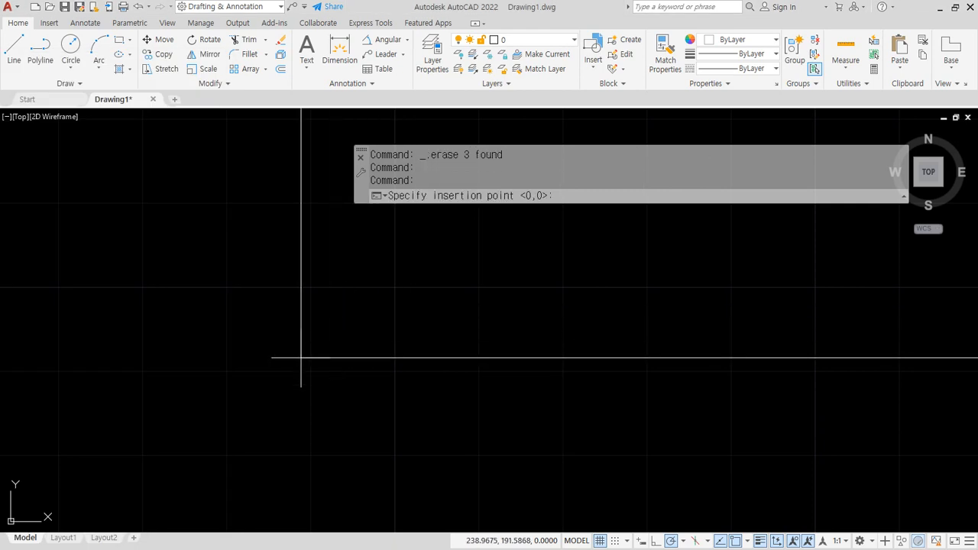
{"action": "scroll", "coordinate": [270, 355], "scroll_direction": "down", "scroll_amount": 2}
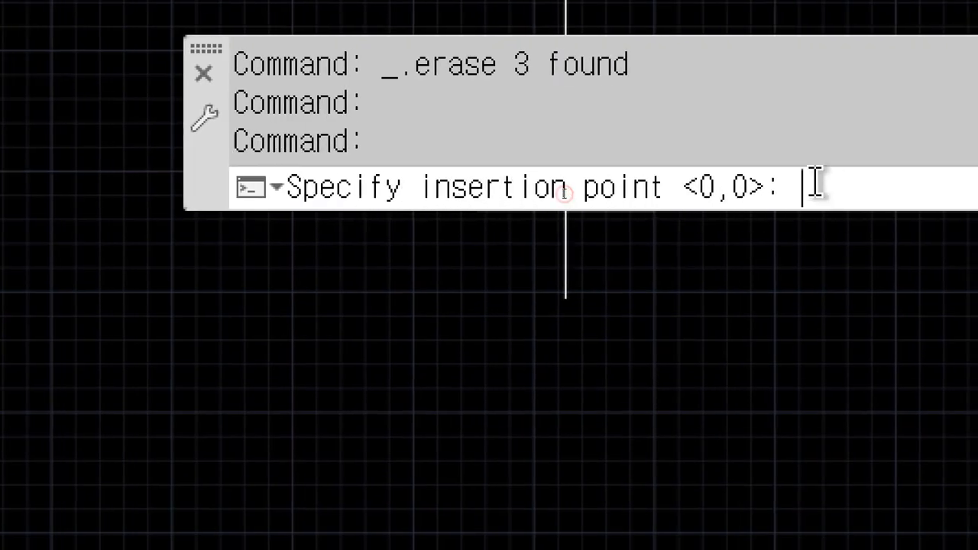
{"action": "key", "text": "Return"}
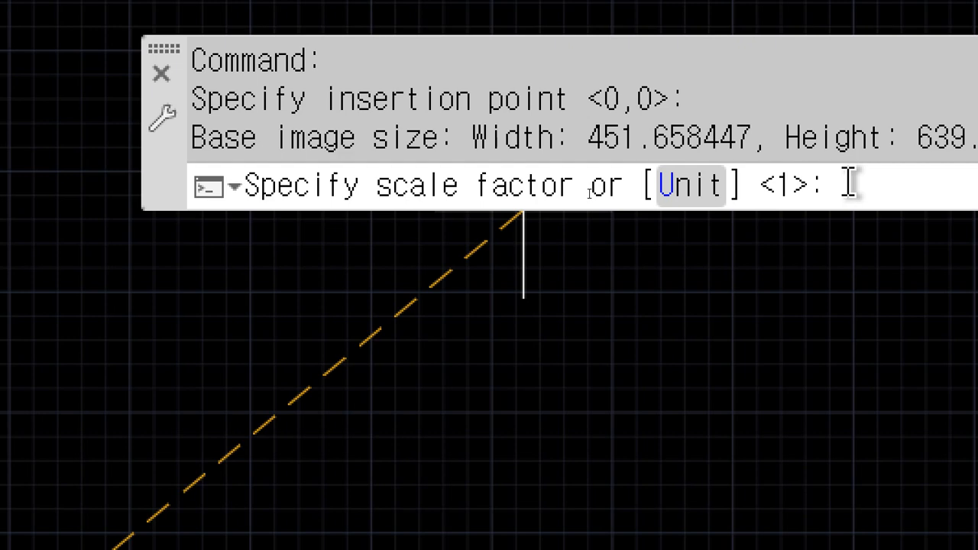
{"action": "key", "text": "Return"}
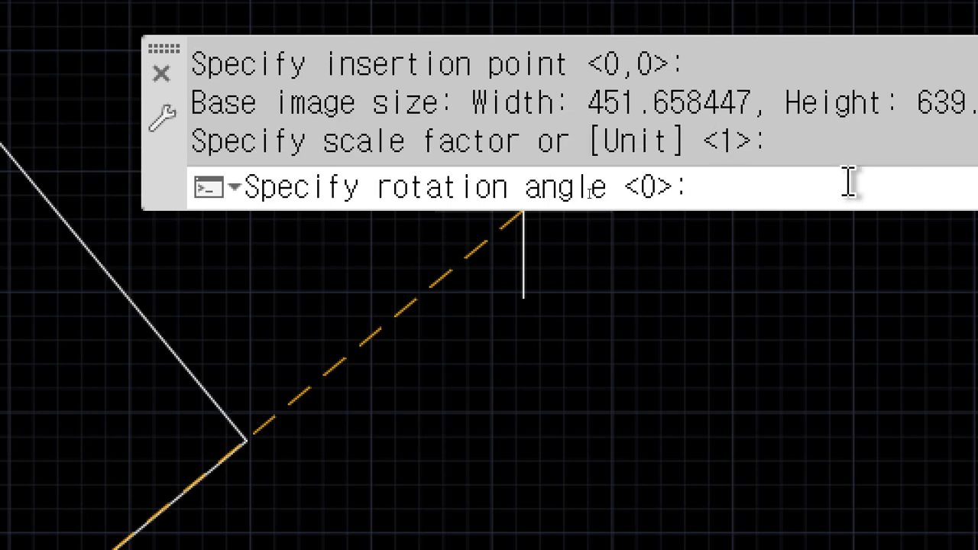
{"action": "key", "text": "Return"}
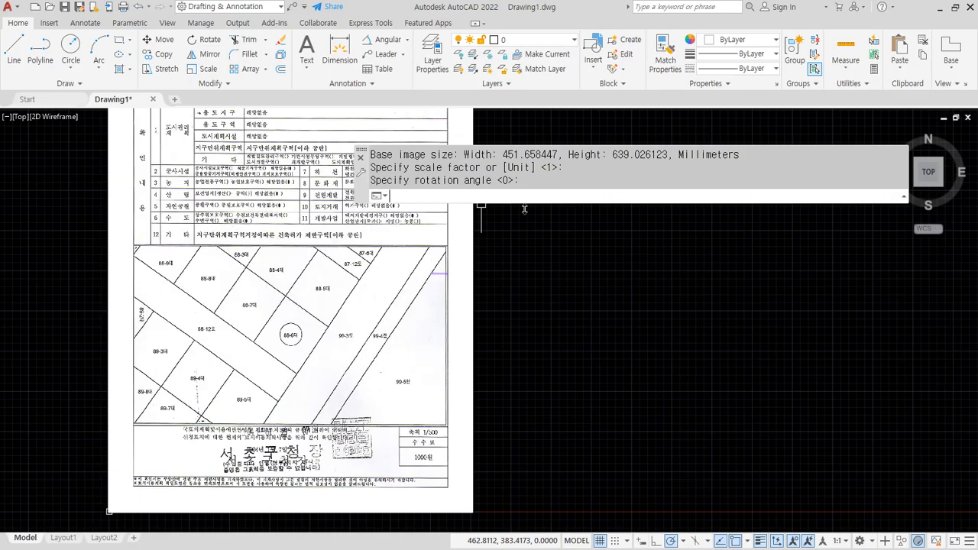
{"action": "scroll", "coordinate": [245, 397], "scroll_direction": "down", "scroll_amount": 2}
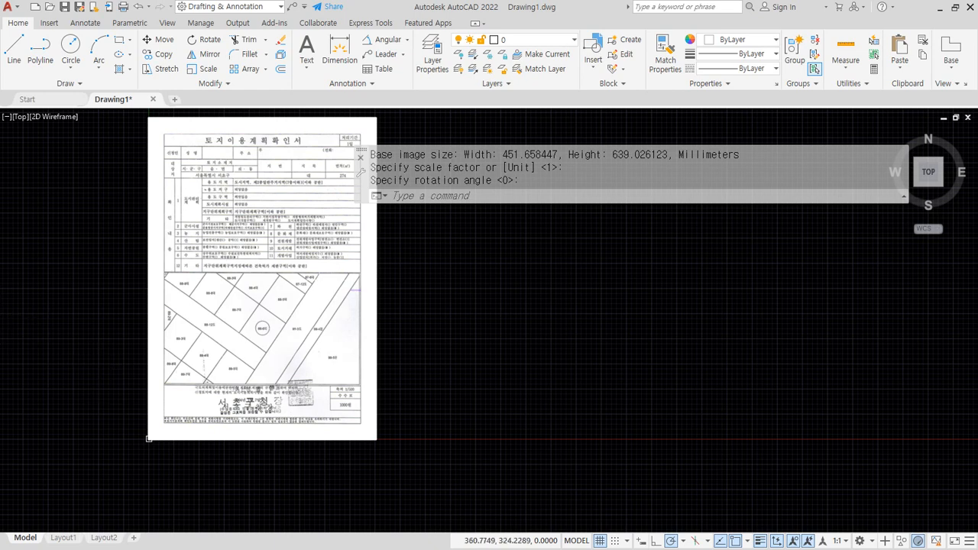
{"action": "left_click_drag", "start_coordinate": [240, 285], "coordinate": [239, 292]}
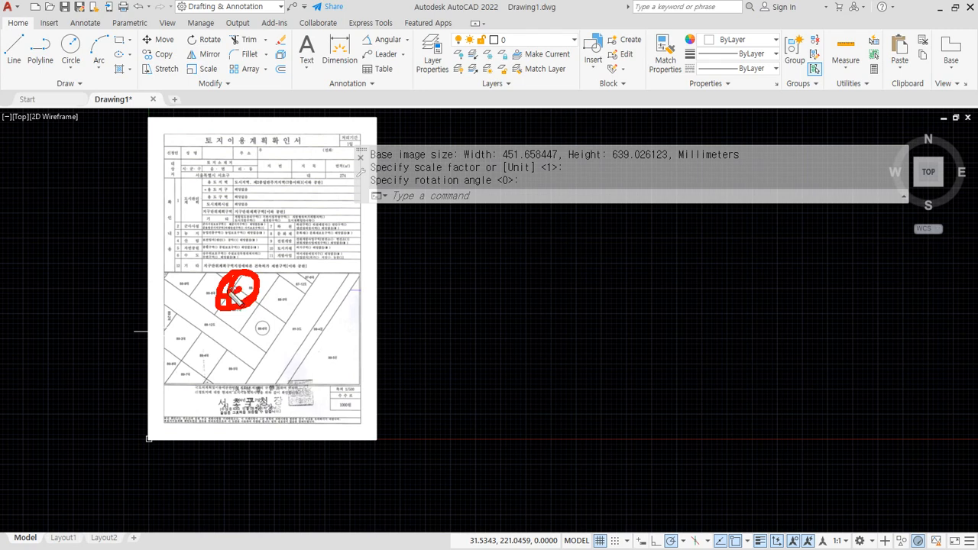
{"action": "key", "text": "Escape"}
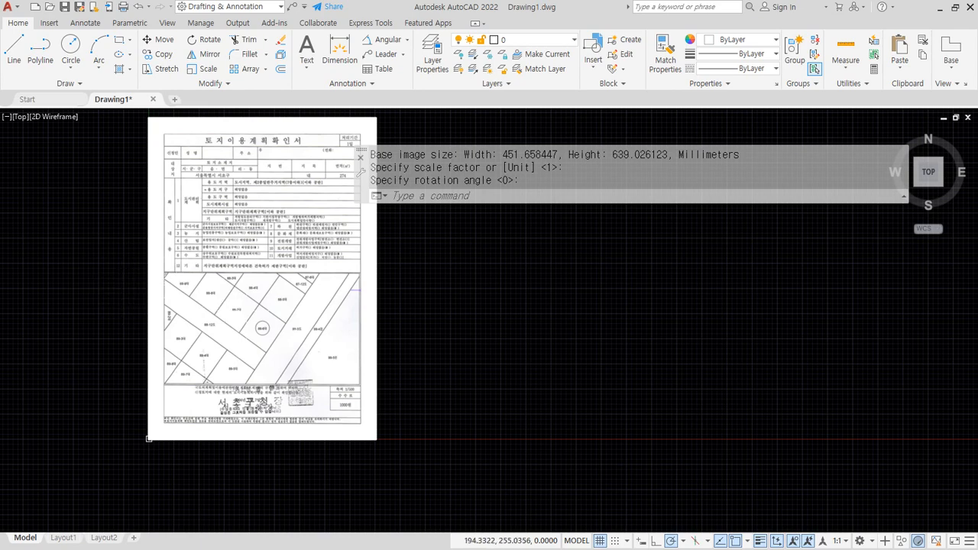
- Trace lot 88-6's boundary with road 88-12 using a line that runs slightly past both lot corners
{"action": "scroll", "coordinate": [261, 322], "scroll_direction": "up", "scroll_amount": 5}
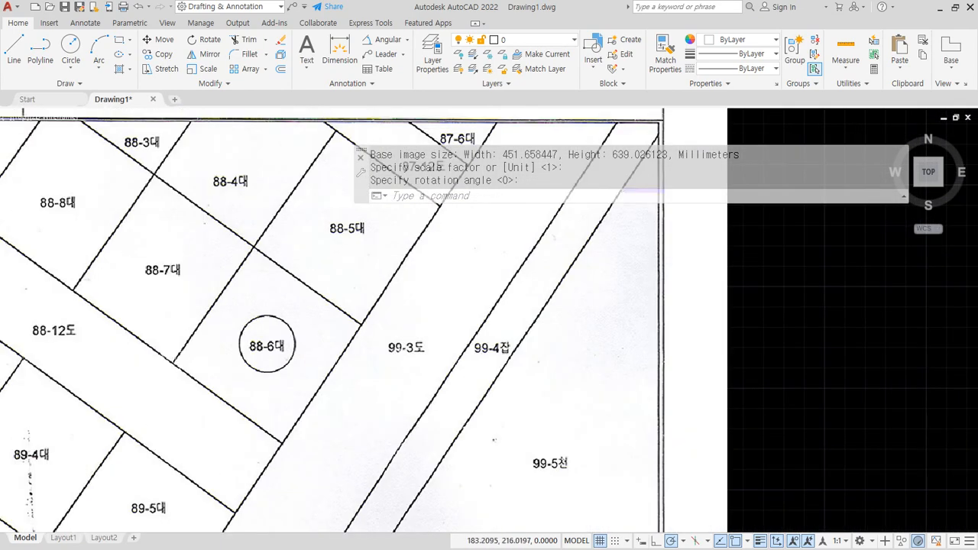
{"action": "scroll", "coordinate": [150, 359], "scroll_direction": "up", "scroll_amount": 8}
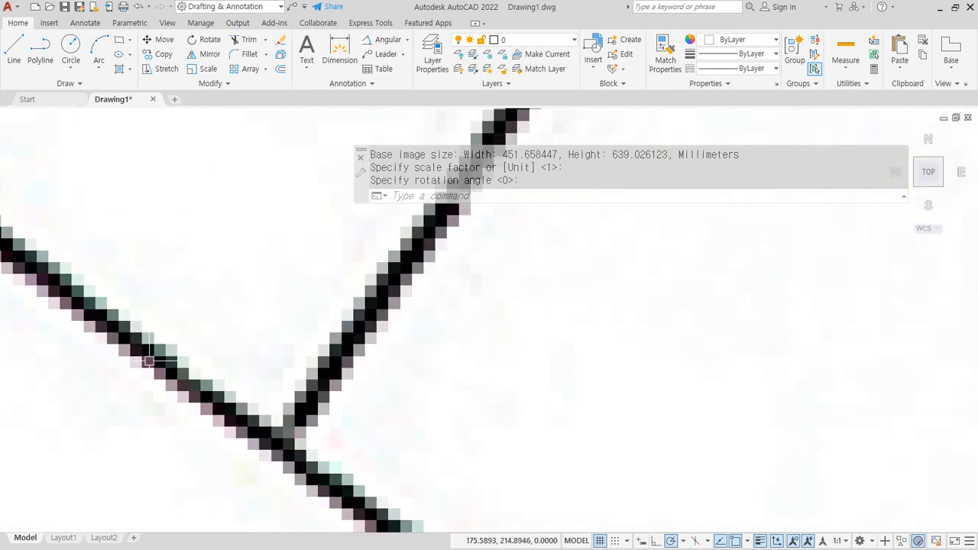
{"action": "scroll", "coordinate": [148, 360], "scroll_direction": "up", "scroll_amount": 4}
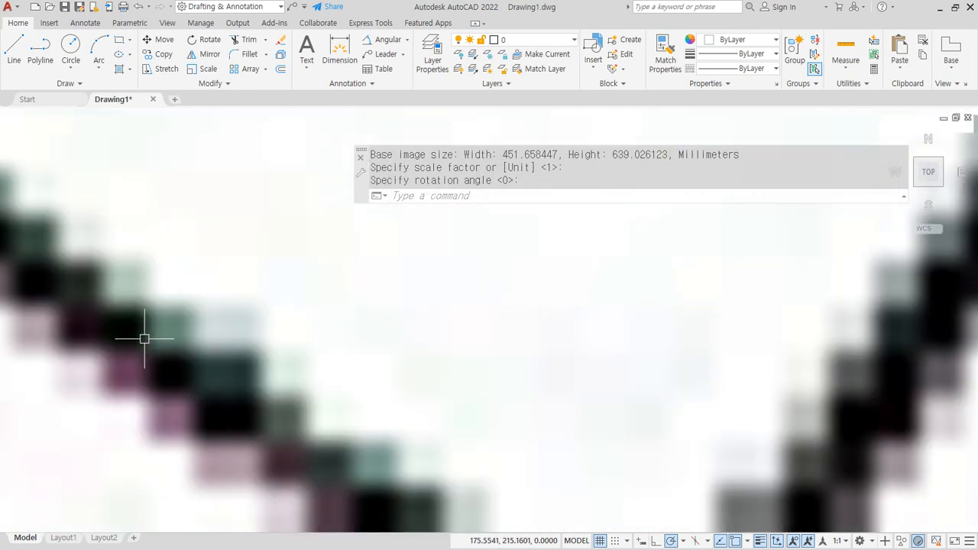
{"action": "scroll", "coordinate": [146, 338], "scroll_direction": "down", "scroll_amount": 3}
{"action": "type", "text": "l"}
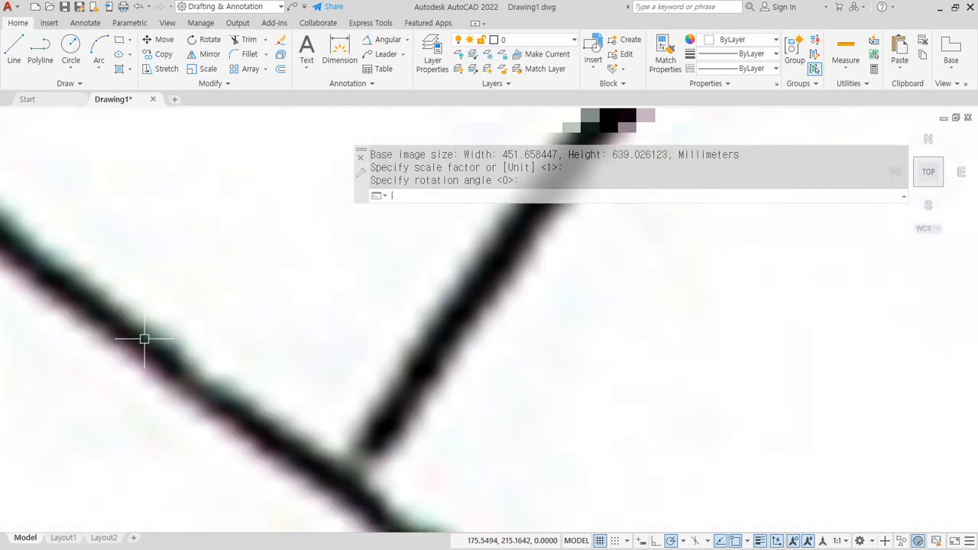
{"action": "key", "text": "Return"}
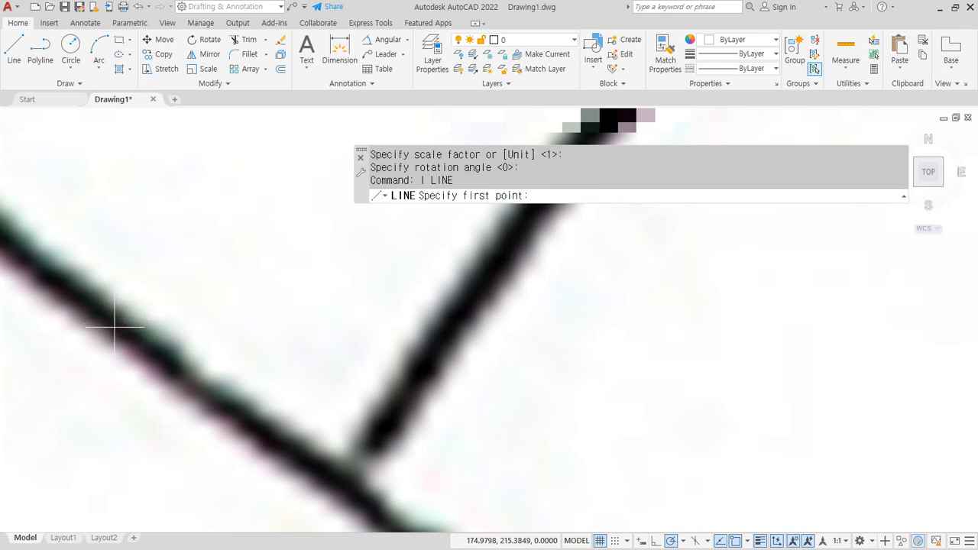
{"action": "left_click_drag", "start_coordinate": [124, 304], "coordinate": [146, 319]}
{"action": "left_click_drag", "start_coordinate": [99, 342], "coordinate": [120, 356]}
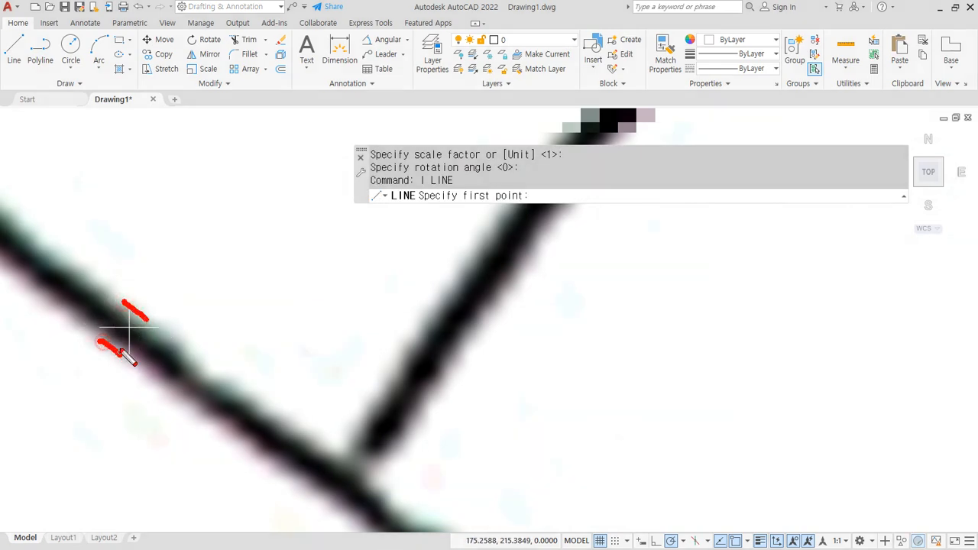
{"action": "key", "text": "Escape"}
{"action": "left_click", "coordinate": [120, 325]}
{"action": "scroll", "coordinate": [120, 324], "scroll_direction": "down", "scroll_amount": 5}
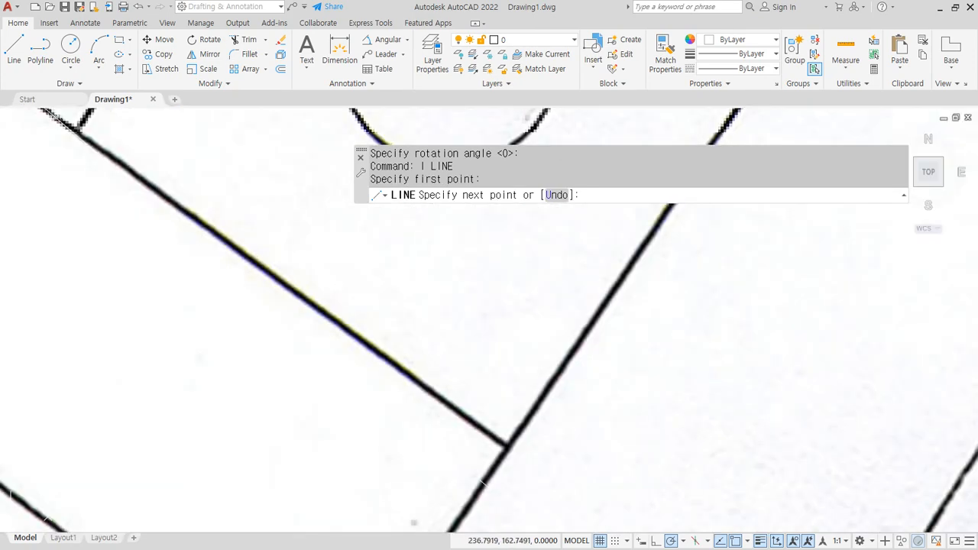
{"action": "scroll", "coordinate": [510, 452], "scroll_direction": "up", "scroll_amount": 4}
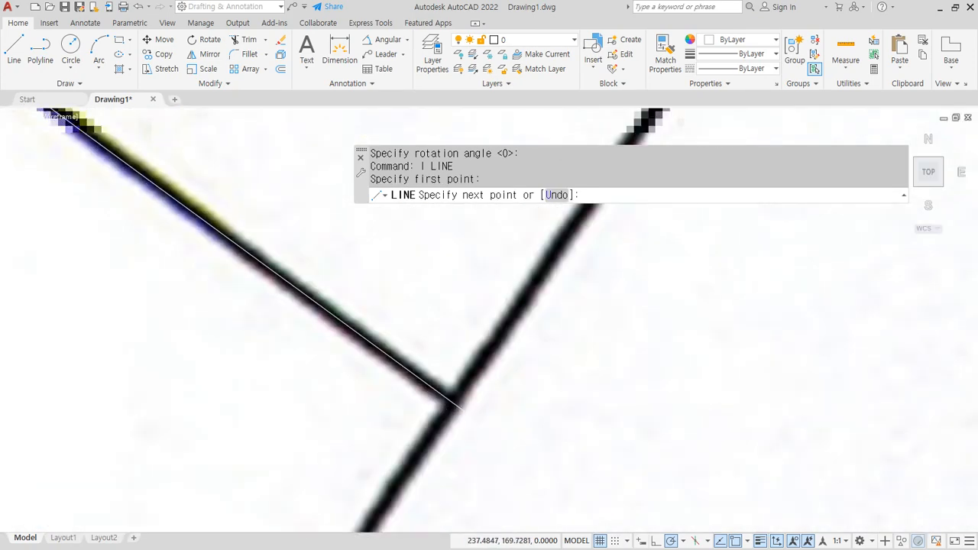
{"action": "left_click", "coordinate": [458, 407]}
{"action": "key", "text": "Return"}
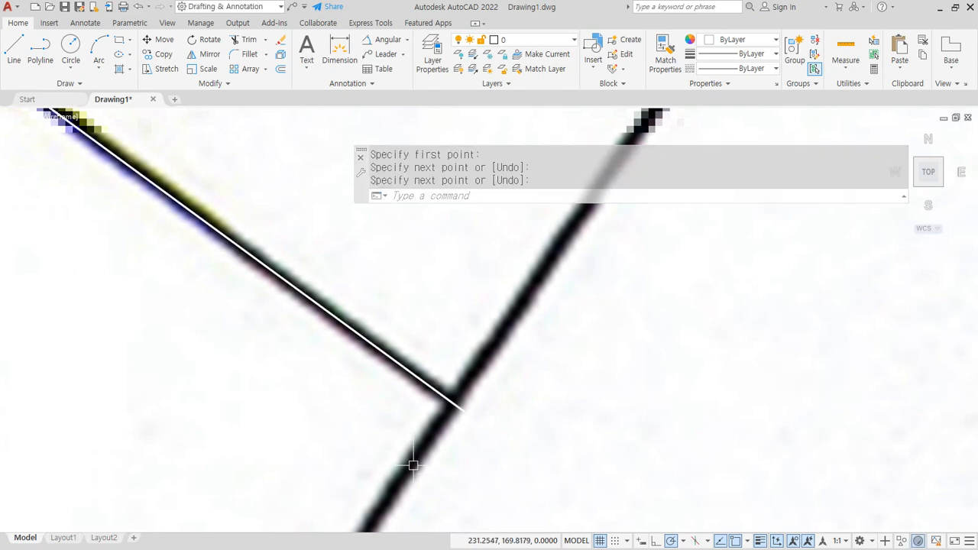
- Trace lot 88-6's boundary with road 99-3 using a line that runs slightly past the corner shared with lot 88-5
{"action": "key", "text": "Return"}
{"action": "left_click", "coordinate": [462, 411]}
{"action": "scroll", "coordinate": [468, 410], "scroll_direction": "down", "scroll_amount": 5}
{"action": "middle_click_drag", "start_coordinate": [553, 294], "coordinate": [343, 493]}
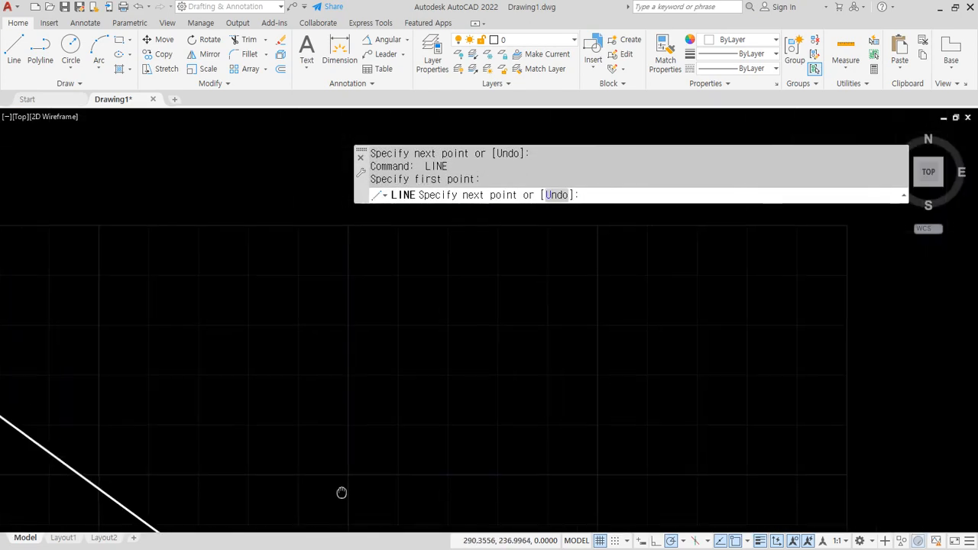
{"action": "scroll", "coordinate": [461, 317], "scroll_direction": "up", "scroll_amount": 5}
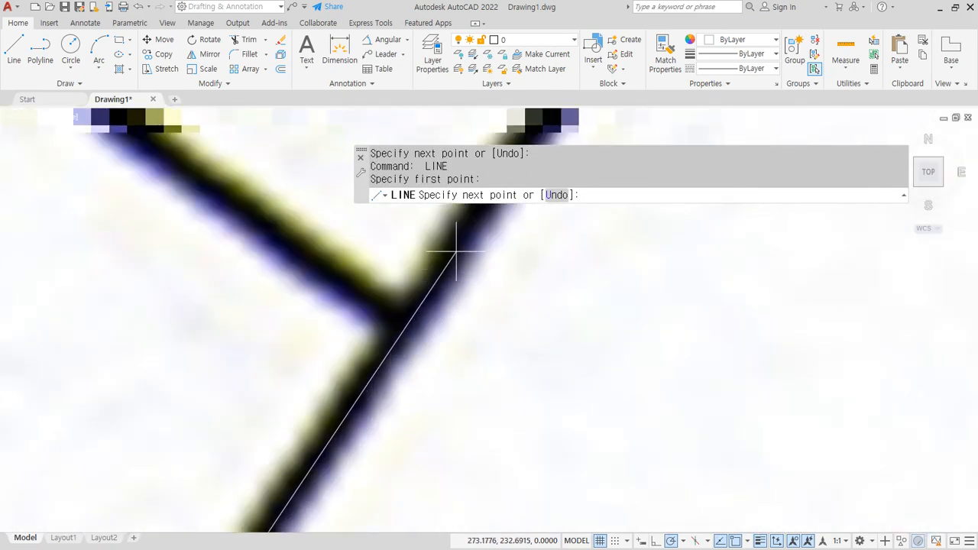
{"action": "left_click", "coordinate": [461, 239]}
{"action": "key", "text": "Return"}
- Trace lot 88-6's boundary with lot 88-5 using a line that extends past the corner shared with lot 88-7
{"action": "key", "text": "Return"}
{"action": "left_click", "coordinate": [338, 273]}
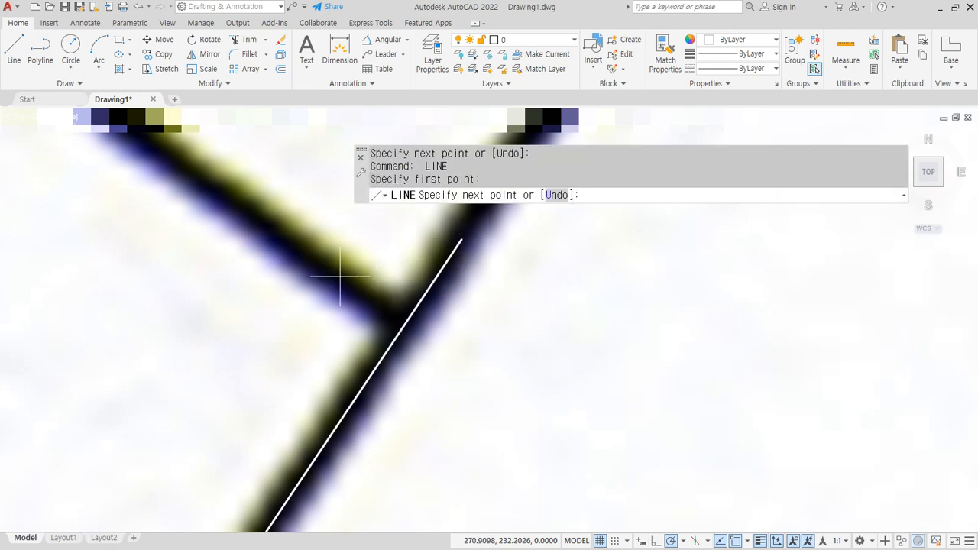
{"action": "scroll", "coordinate": [334, 273], "scroll_direction": "down", "scroll_amount": 3}
{"action": "middle_click_drag", "start_coordinate": [330, 275], "coordinate": [394, 375]}
{"action": "scroll", "coordinate": [393, 374], "scroll_direction": "up", "scroll_amount": 8}
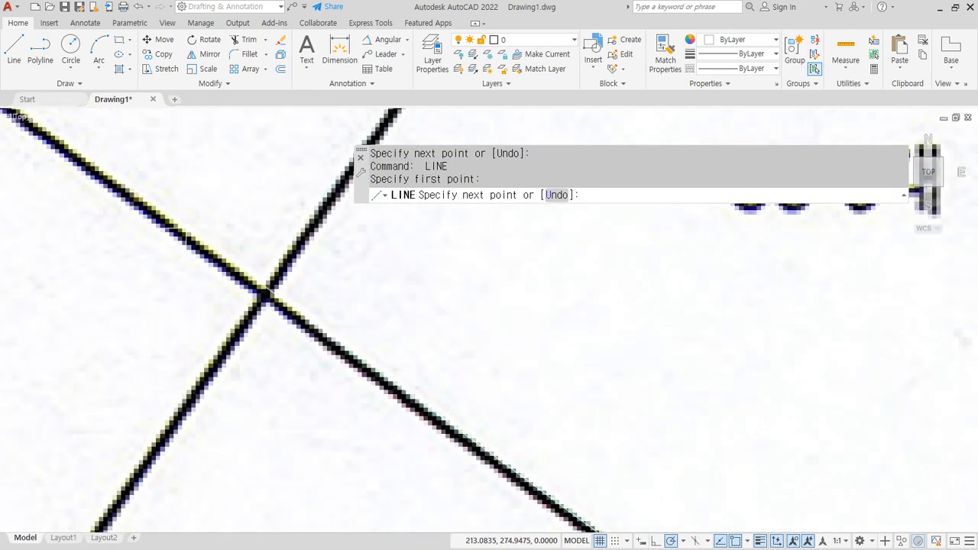
{"action": "left_click", "coordinate": [185, 244]}
{"action": "key", "text": "Return"}
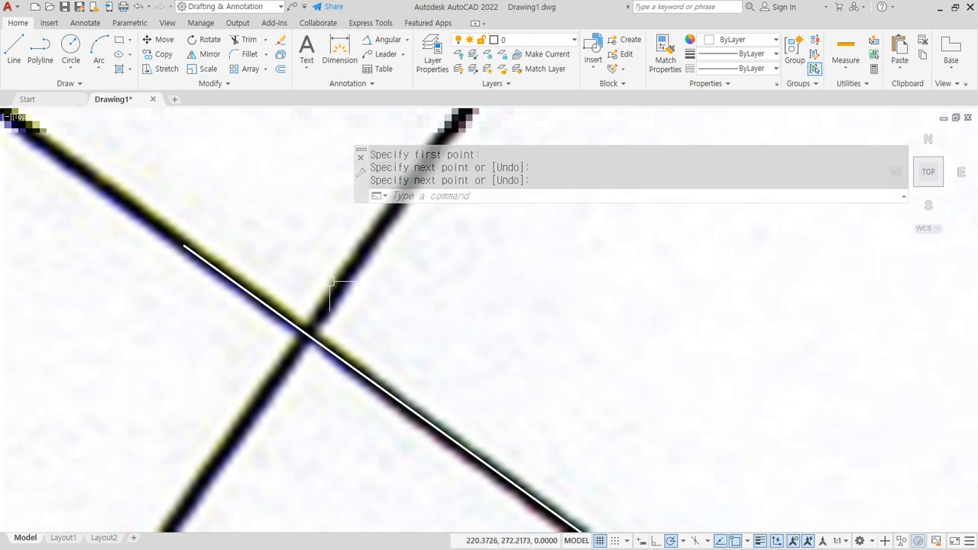
- Trace lot 88-6's boundary with lot 88-7 using a line that ends at the road 88-12 boundary
{"action": "key", "text": "Return"}
{"action": "left_click", "coordinate": [341, 276]}
{"action": "scroll", "coordinate": [341, 276], "scroll_direction": "down", "scroll_amount": 5}
{"action": "scroll", "coordinate": [413, 233], "scroll_direction": "up", "scroll_amount": 8}
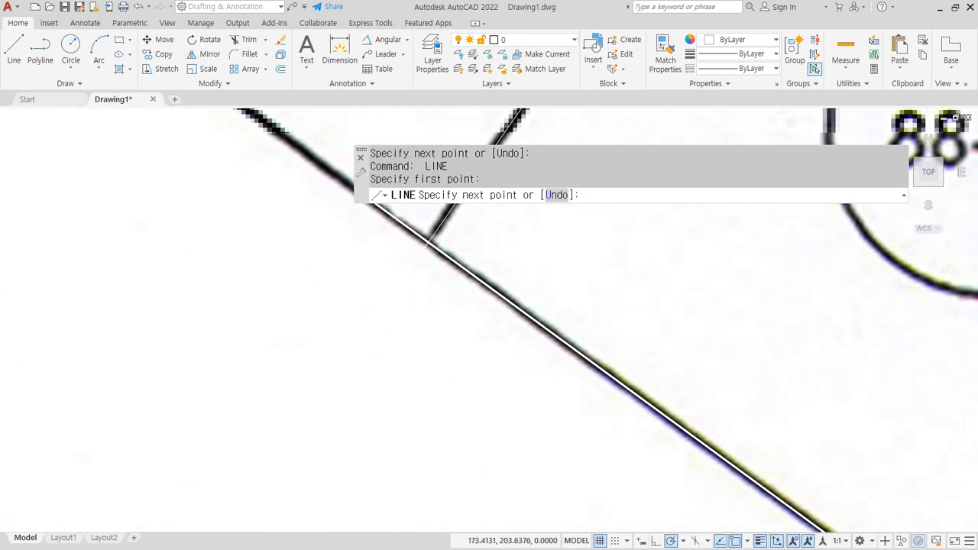
{"action": "left_click", "coordinate": [430, 243]}
{"action": "key", "text": "Return"}
- Select the four traced lines around lot 88-6 to check the outline against the image, and clear the selection
{"action": "scroll", "coordinate": [430, 243], "scroll_direction": "down", "scroll_amount": 4}
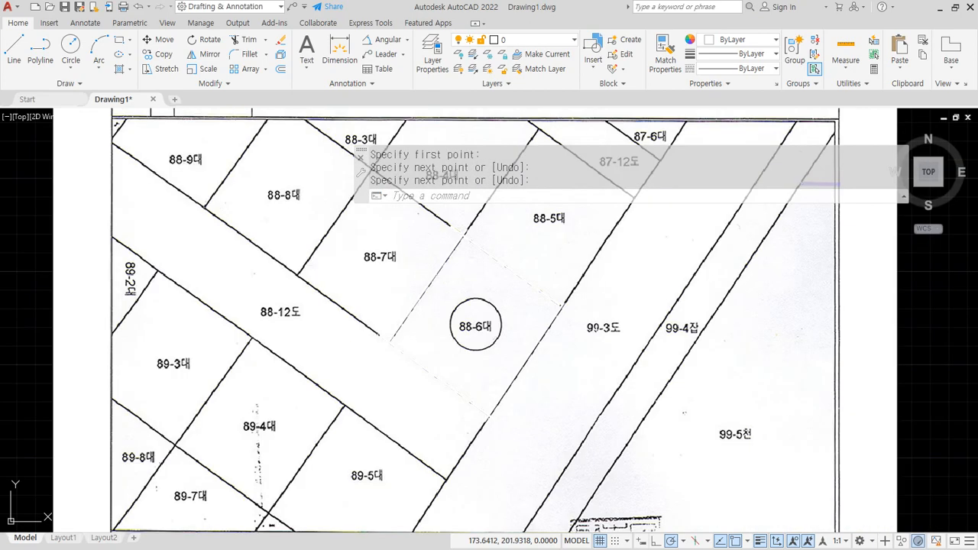
{"action": "left_click", "coordinate": [269, 207]}
{"action": "left_click", "coordinate": [586, 459]}
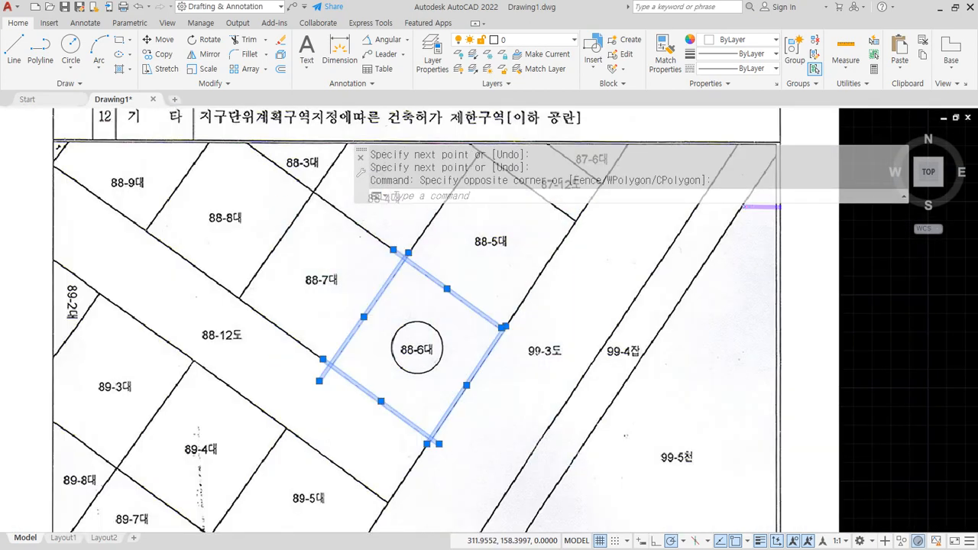
{"action": "key", "text": "Escape"}
{"action": "scroll", "coordinate": [769, 245], "scroll_direction": "down", "scroll_amount": 6}
{"action": "scroll", "coordinate": [785, 230], "scroll_direction": "up", "scroll_amount": 2}
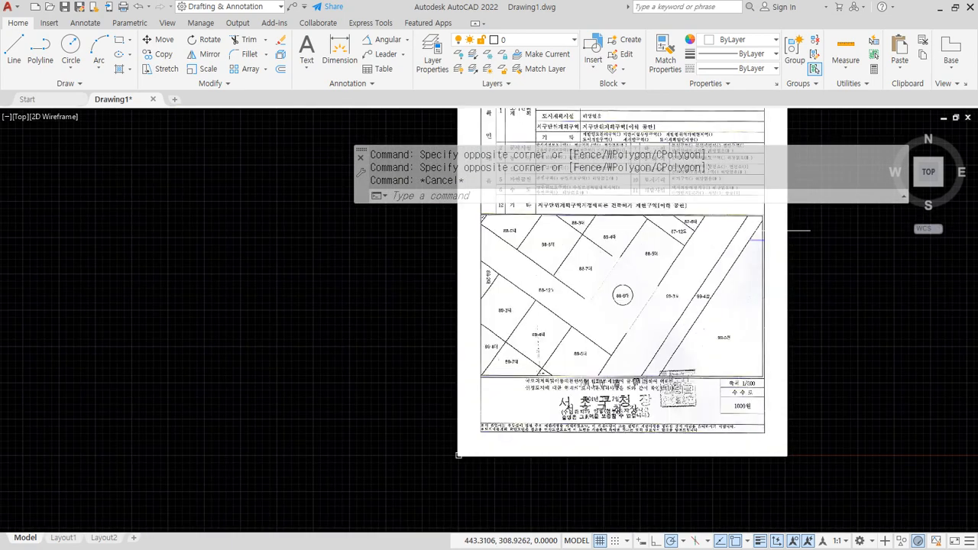
{"action": "middle_click_drag", "start_coordinate": [673, 232], "coordinate": [510, 275]}
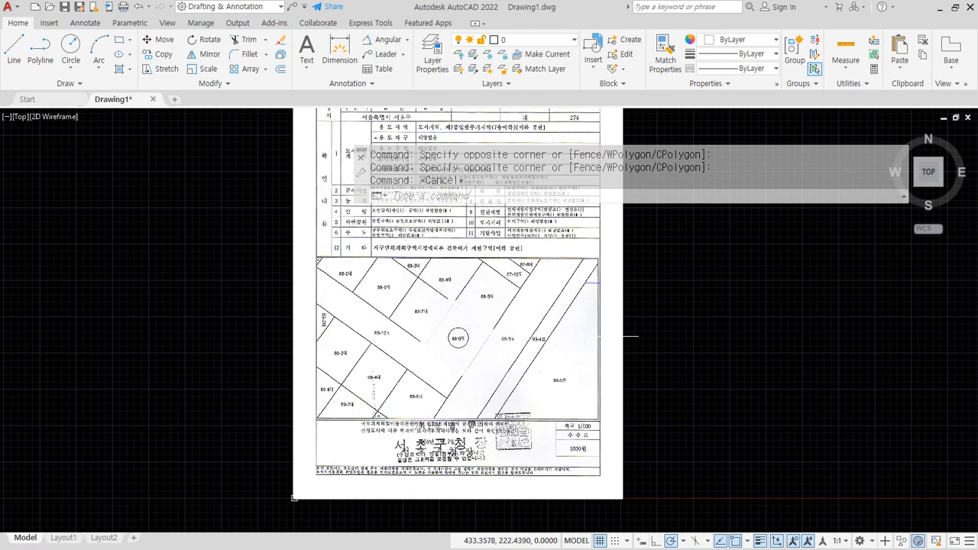
{"action": "mouse_move", "coordinate": [454, 297]}
{"action": "left_mouse_down"}
{"action": "mouse_move", "coordinate": [431, 237]}
{"action": "mouse_move", "coordinate": [480, 240]}
{"action": "left_mouse_up"}
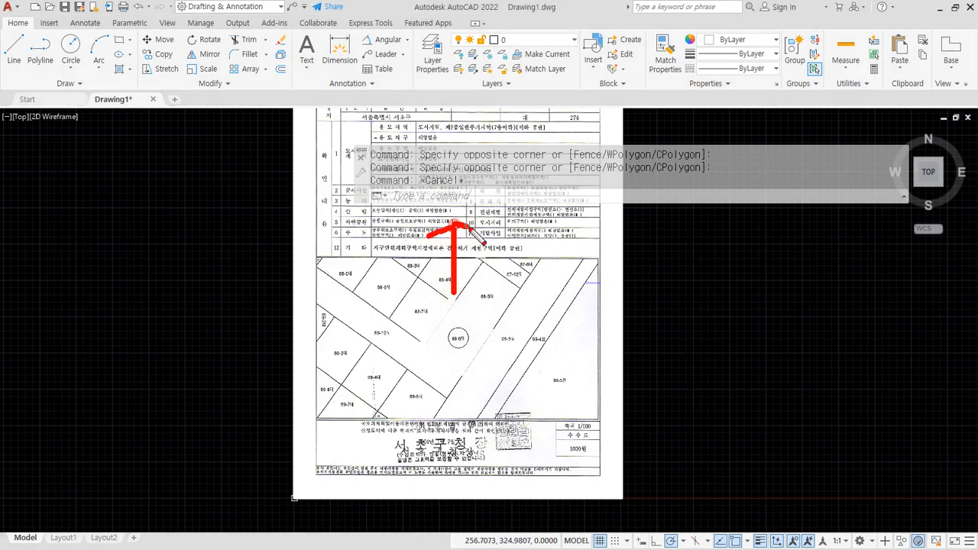
{"action": "mouse_move", "coordinate": [451, 388]}
{"action": "left_mouse_down"}
{"action": "mouse_move", "coordinate": [450, 469]}
{"action": "mouse_move", "coordinate": [475, 452]}
{"action": "left_mouse_up"}
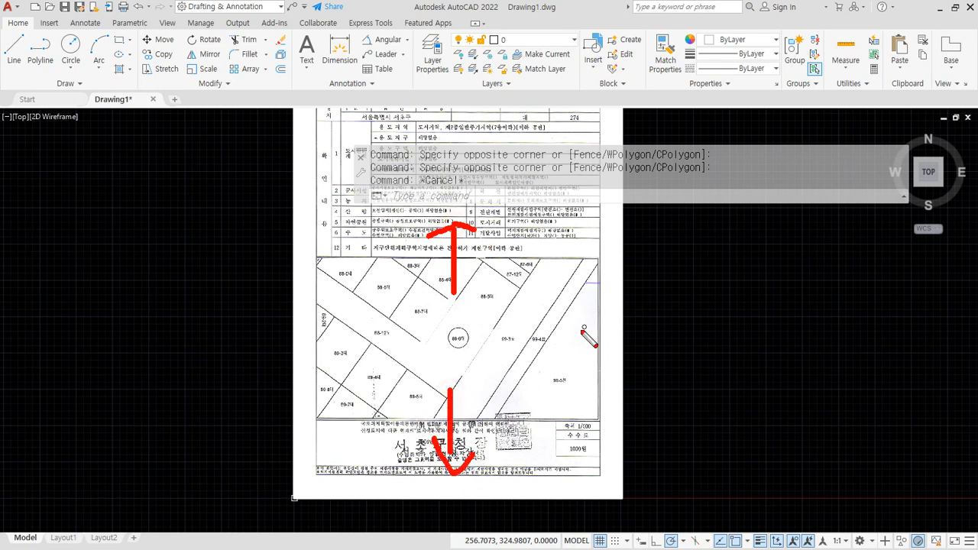
{"action": "mouse_move", "coordinate": [578, 332]}
{"action": "left_mouse_down"}
{"action": "mouse_move", "coordinate": [661, 341]}
{"action": "mouse_move", "coordinate": [654, 350]}
{"action": "left_mouse_up"}
{"action": "mouse_move", "coordinate": [339, 326]}
{"action": "left_mouse_down"}
{"action": "mouse_move", "coordinate": [275, 327]}
{"action": "mouse_move", "coordinate": [268, 340]}
{"action": "left_mouse_up"}
{"action": "left_click_drag", "start_coordinate": [602, 329], "coordinate": [674, 326]}
{"action": "left_click_drag", "start_coordinate": [325, 322], "coordinate": [264, 325]}
{"action": "mouse_move", "coordinate": [282, 309]}
{"action": "left_mouse_down"}
{"action": "mouse_move", "coordinate": [255, 325]}
{"action": "mouse_move", "coordinate": [276, 343]}
{"action": "left_mouse_up"}
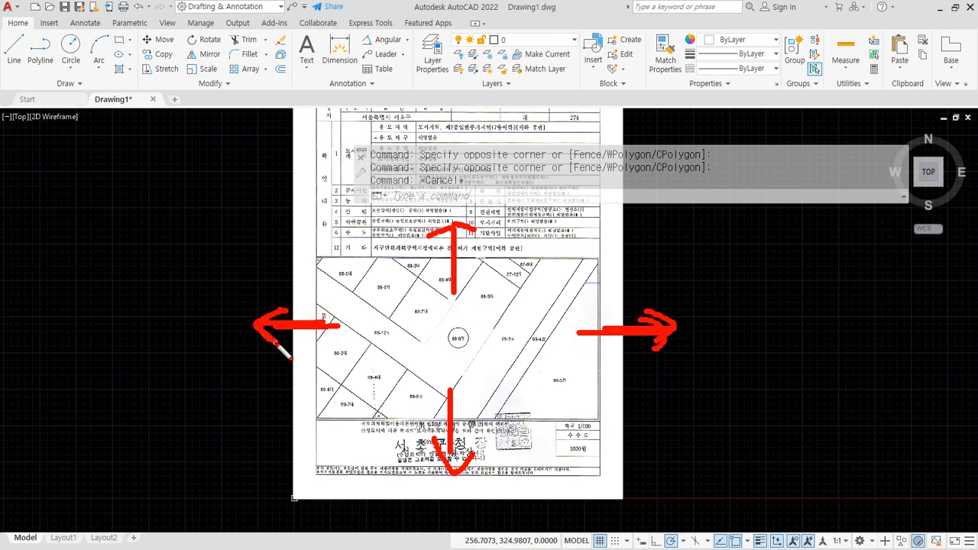
{"action": "left_click_drag", "start_coordinate": [389, 358], "coordinate": [369, 305]}
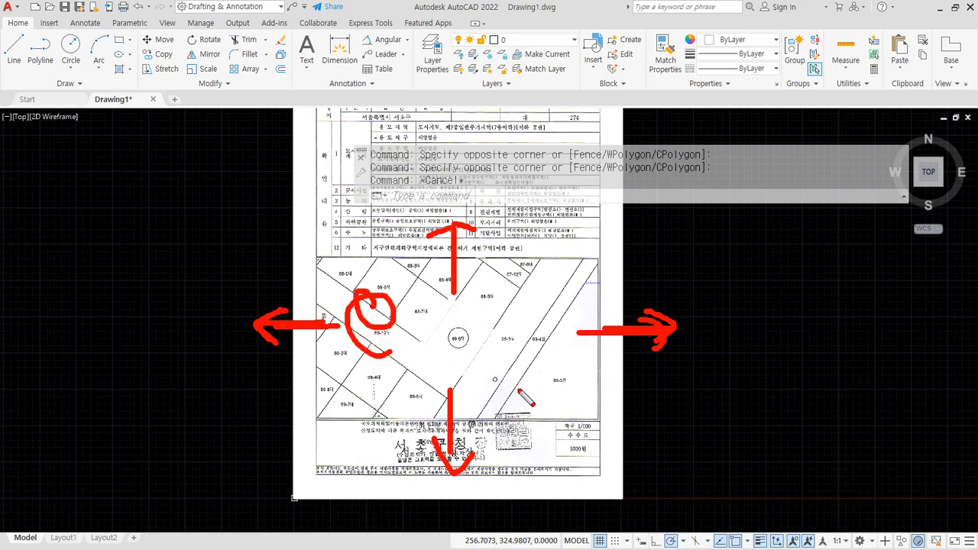
{"action": "key", "text": "Escape"}
- Examine the map scale entry on the land-use certificate image
{"action": "scroll", "coordinate": [583, 443], "scroll_direction": "up", "scroll_amount": 2}
{"action": "scroll", "coordinate": [581, 439], "scroll_direction": "up", "scroll_amount": 5}
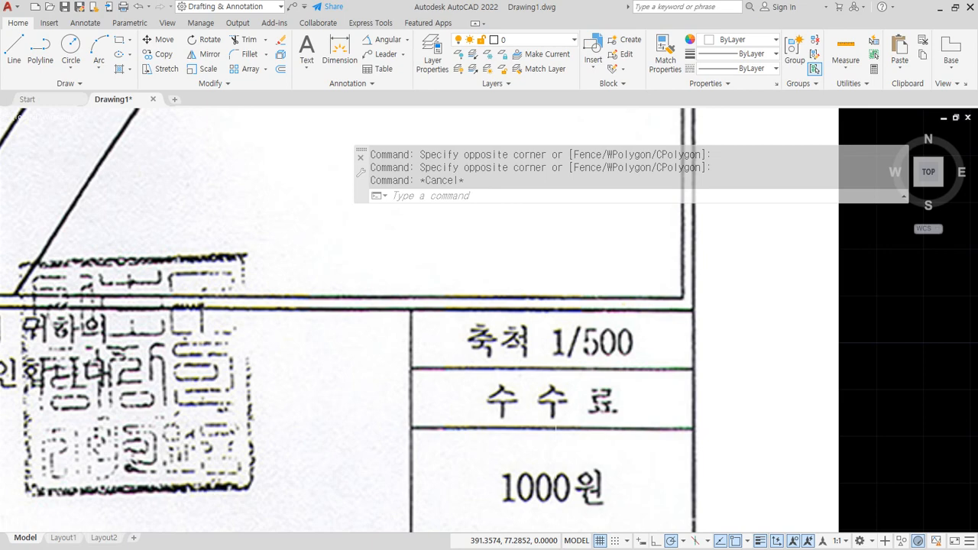
{"action": "scroll", "coordinate": [555, 426], "scroll_direction": "down", "scroll_amount": 8}
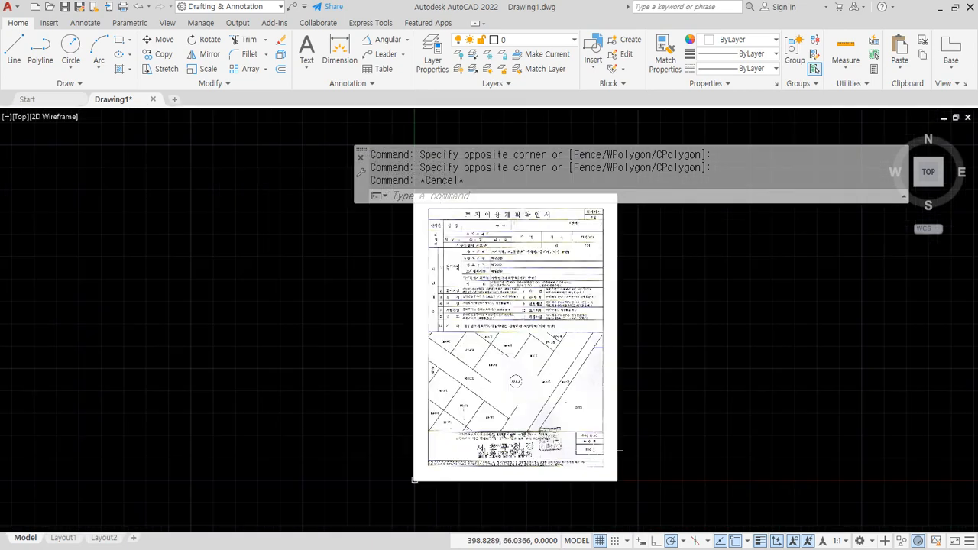
{"action": "scroll", "coordinate": [595, 344], "scroll_direction": "up", "scroll_amount": 2}
{"action": "middle_click_drag", "start_coordinate": [549, 384], "coordinate": [467, 366]}
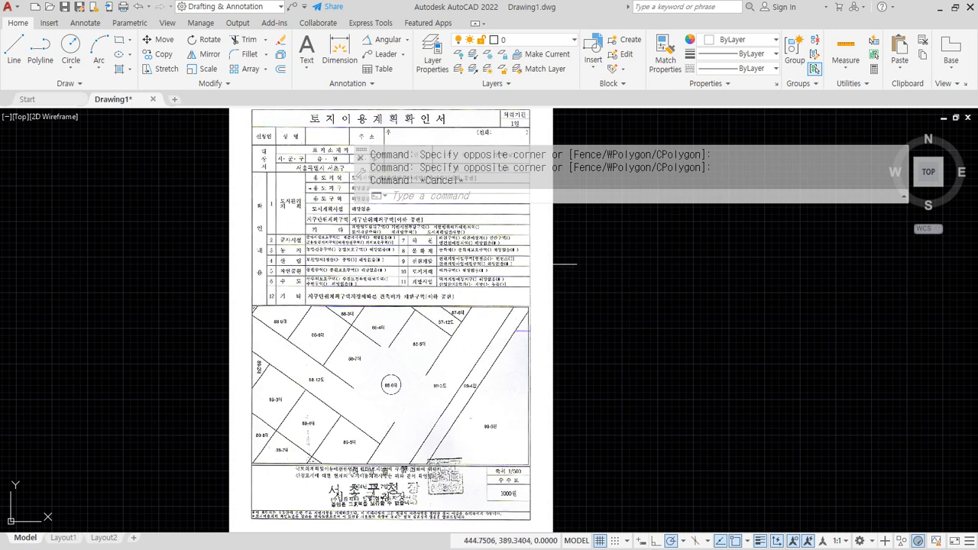
- Delete the inserted land-use certificate image from the drawing, keeping the traced lot lines
{"action": "left_click", "coordinate": [568, 253]}
{"action": "left_click", "coordinate": [539, 264]}
{"action": "key", "text": "ctrl+2"}
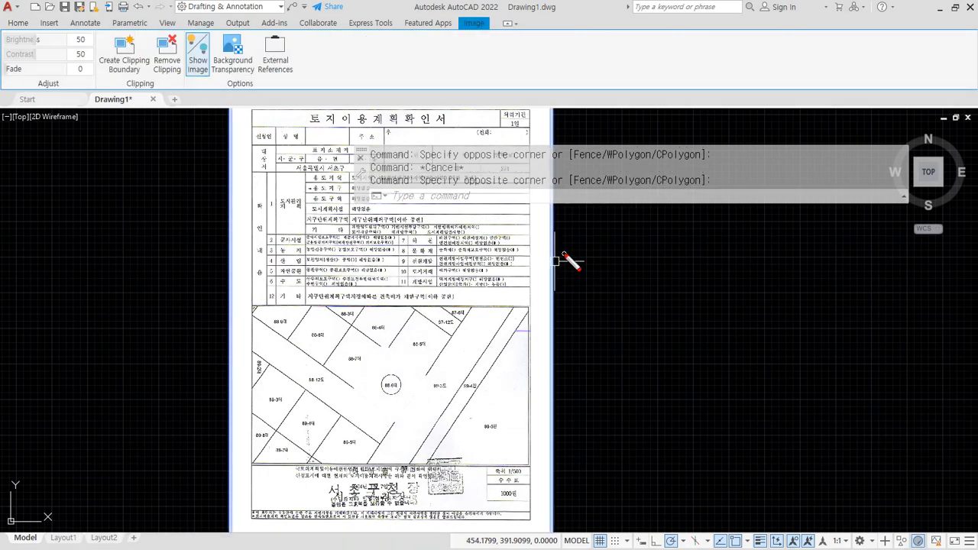
{"action": "mouse_move", "coordinate": [564, 255]}
{"action": "left_mouse_down"}
{"action": "mouse_move", "coordinate": [553, 267]}
{"action": "mouse_move", "coordinate": [542, 263]}
{"action": "mouse_move", "coordinate": [550, 260]}
{"action": "left_mouse_up"}
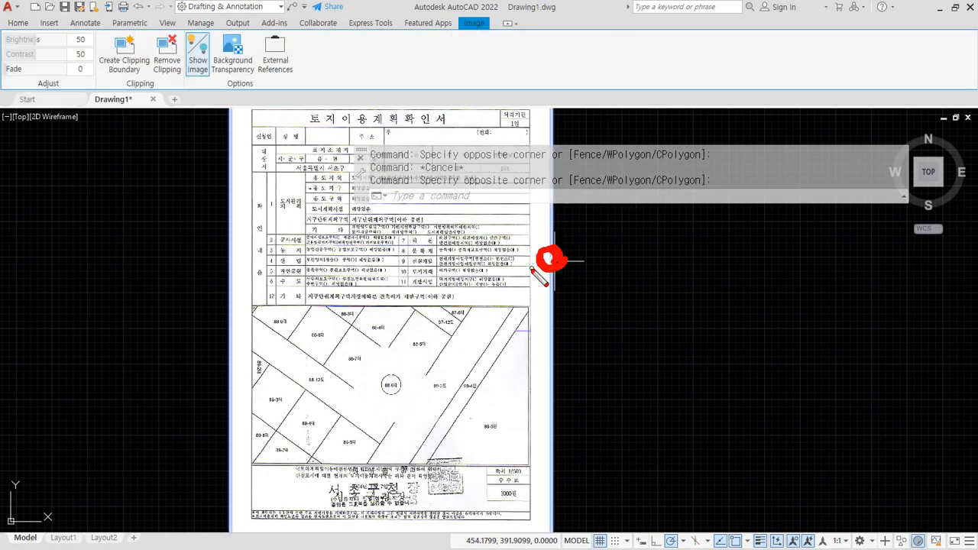
{"action": "key", "text": "Escape"}
{"action": "scroll", "coordinate": [529, 271], "scroll_direction": "down", "scroll_amount": 2}
{"action": "middle_click_drag", "start_coordinate": [425, 264], "coordinate": [341, 293]}
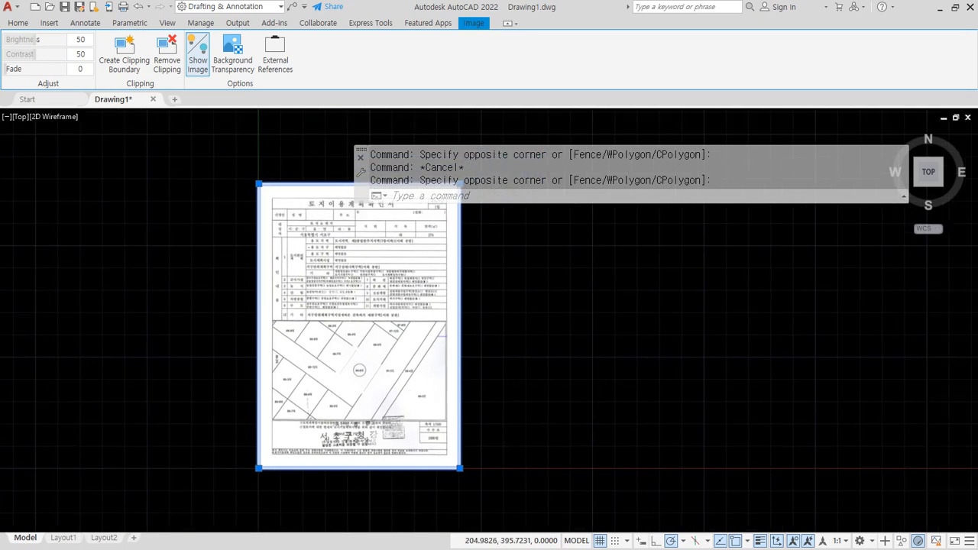
{"action": "key", "text": "Delete"}
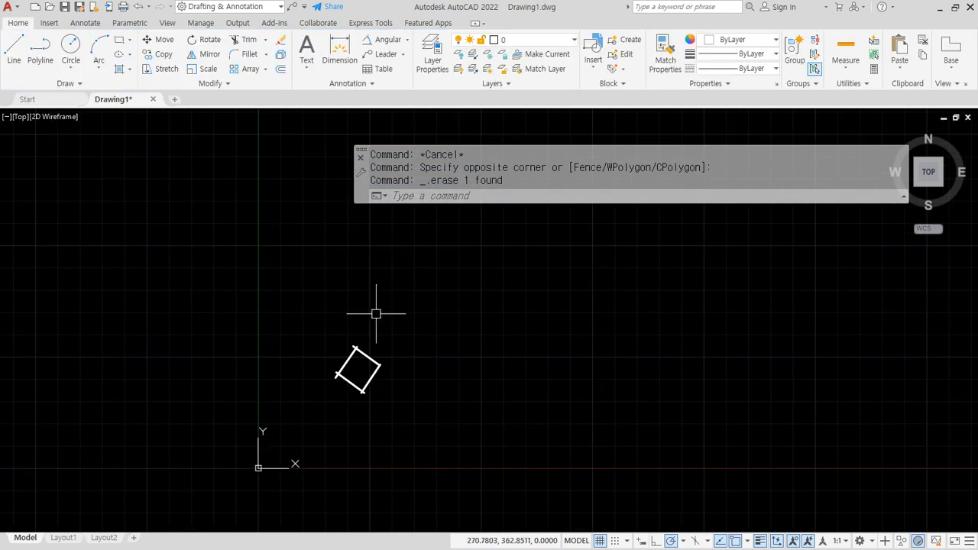
- Try a fillet of radius 10 on the lot outline's uppermost corner and erase its arc
{"action": "scroll", "coordinate": [356, 363], "scroll_direction": "up", "scroll_amount": 6}
{"action": "type", "text": "f"}
{"action": "key", "text": "Return"}
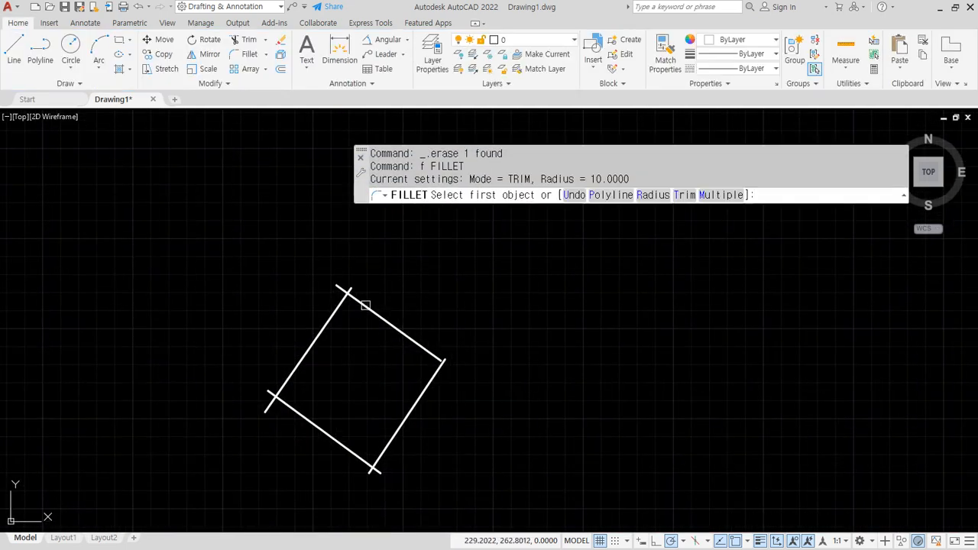
{"action": "left_click", "coordinate": [365, 306]}
{"action": "left_click", "coordinate": [337, 303]}
{"action": "left_click", "coordinate": [332, 277]}
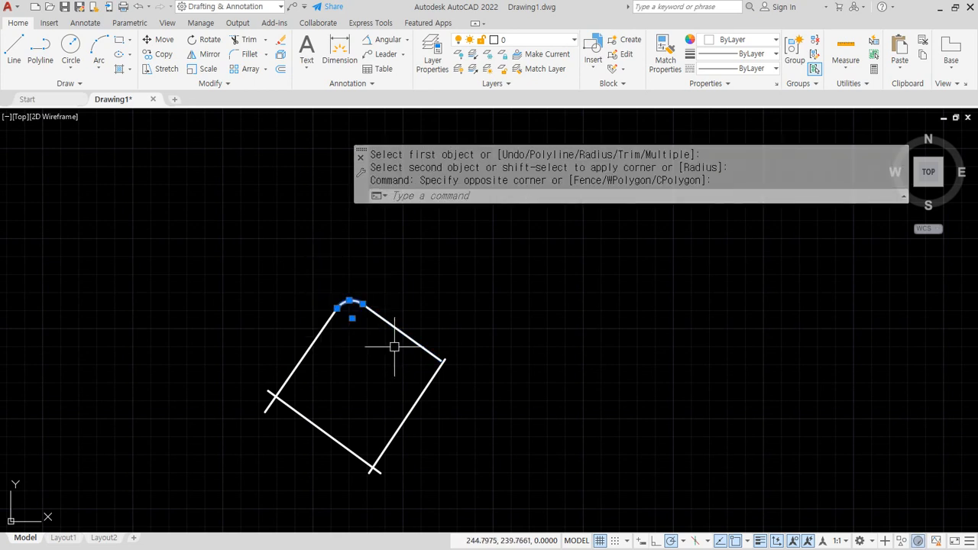
{"action": "left_click", "coordinate": [393, 343]}
{"action": "key", "text": "Delete"}
- Set the fillet radius to 0 and join the lot lines into sharp corners at the top and right of the outline
{"action": "type", "text": "f"}
{"action": "key", "text": "Return"}
{"action": "type", "text": "r"}
{"action": "key", "text": "Return"}
{"action": "type", "text": "0"}
{"action": "key", "text": "Return"}
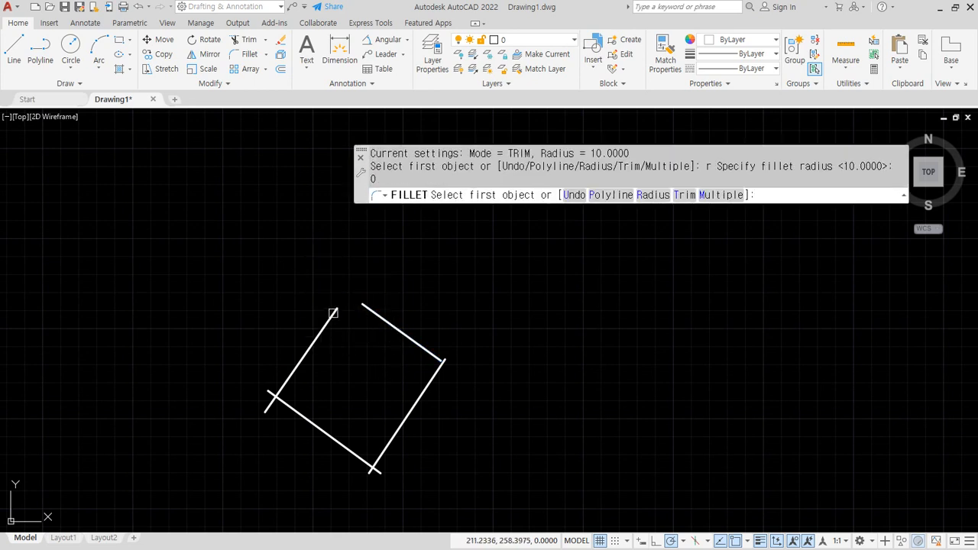
{"action": "left_click", "coordinate": [333, 314]}
{"action": "left_click", "coordinate": [369, 309]}
{"action": "key", "text": "Return"}
{"action": "left_click", "coordinate": [423, 344]}
{"action": "left_click", "coordinate": [432, 380]}
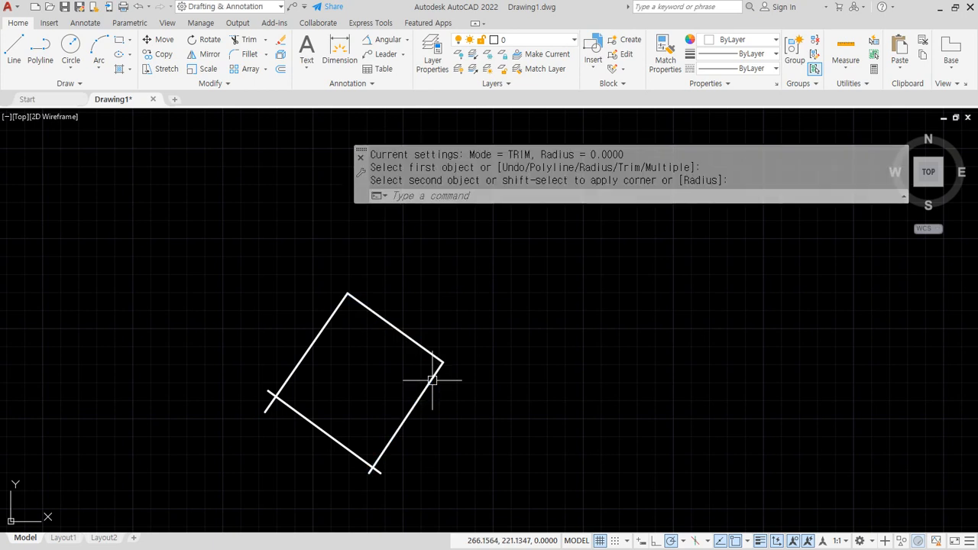
- Join the lot lines into sharp corners at the bottom and left of the outline with the zero-radius Fillet
{"action": "key", "text": "Return"}
{"action": "left_click", "coordinate": [395, 417]}
{"action": "left_click", "coordinate": [345, 448]}
{"action": "key", "text": "Return"}
{"action": "left_click", "coordinate": [284, 405]}
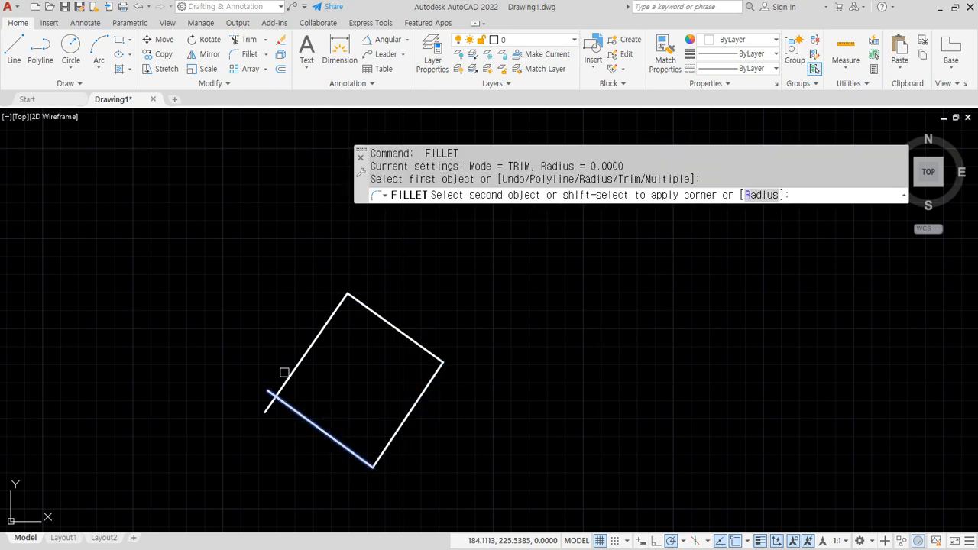
{"action": "left_click", "coordinate": [287, 373]}
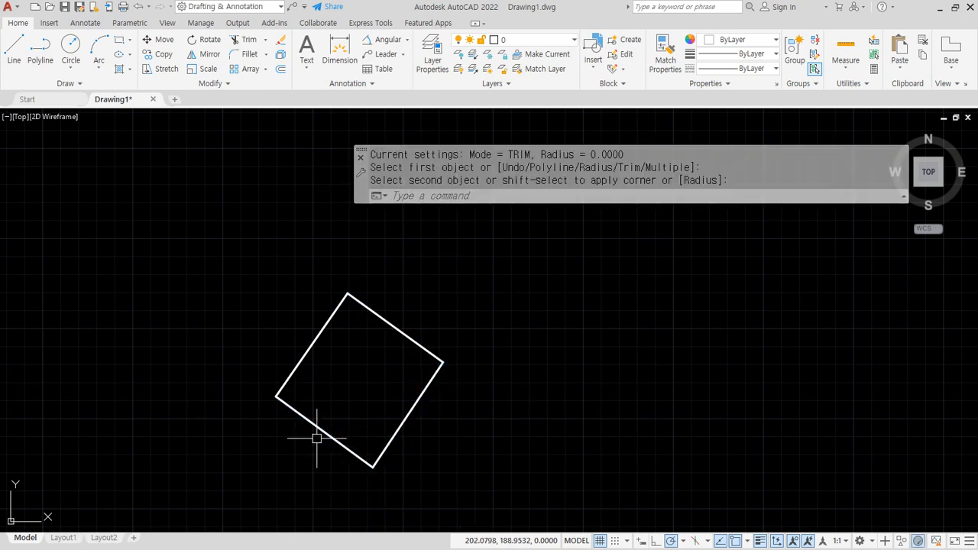
- Draw a circle of radius 10 in the empty area to the left of the lot outline
{"action": "middle_click_drag", "start_coordinate": [345, 410], "coordinate": [376, 401]}
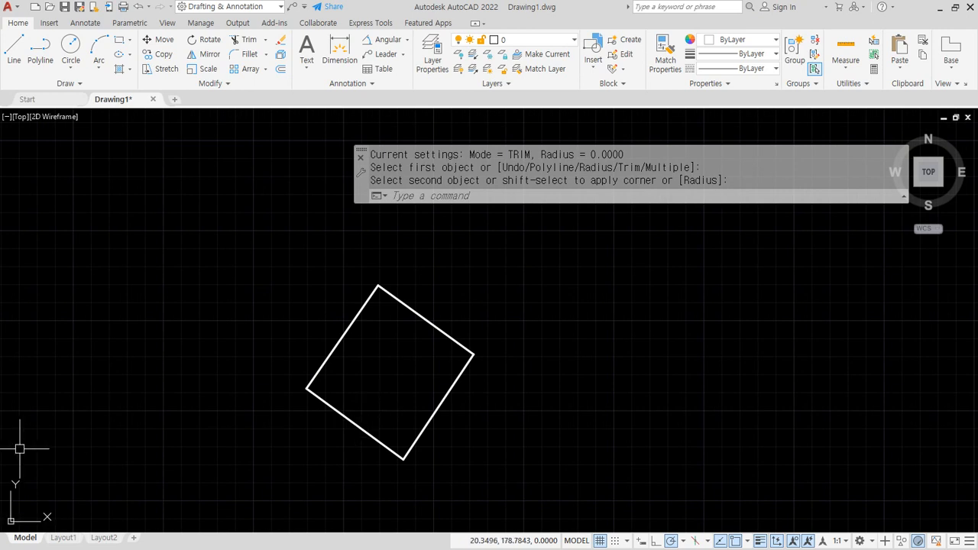
{"action": "scroll", "coordinate": [124, 360], "scroll_direction": "up", "scroll_amount": 2}
{"action": "middle_click_drag", "start_coordinate": [76, 359], "coordinate": [171, 346]}
{"action": "type", "text": "c"}
{"action": "key", "text": "Return"}
{"action": "left_click", "coordinate": [175, 337]}
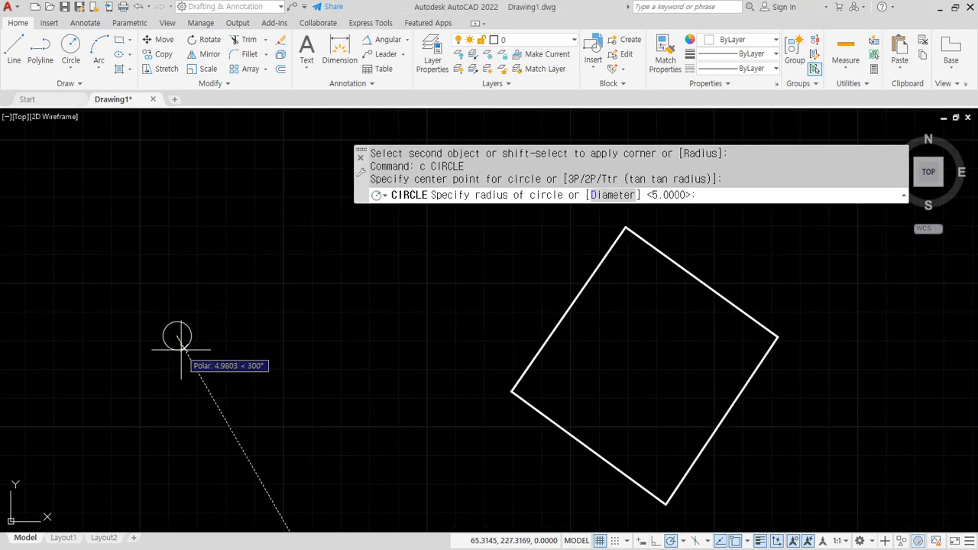
{"action": "type", "text": "10"}
{"action": "key", "text": "Return"}
- Draw connected lines across the circle's left and right quadrants, up to the top quadrant, and down to the bottom quadrant
{"action": "scroll", "coordinate": [154, 351], "scroll_direction": "up", "scroll_amount": 4}
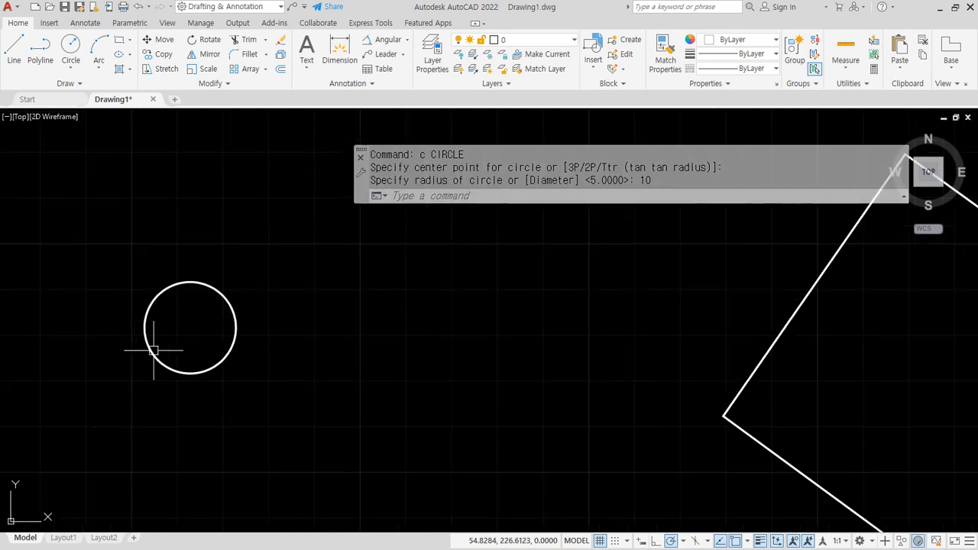
{"action": "type", "text": "l"}
{"action": "key", "text": "Return"}
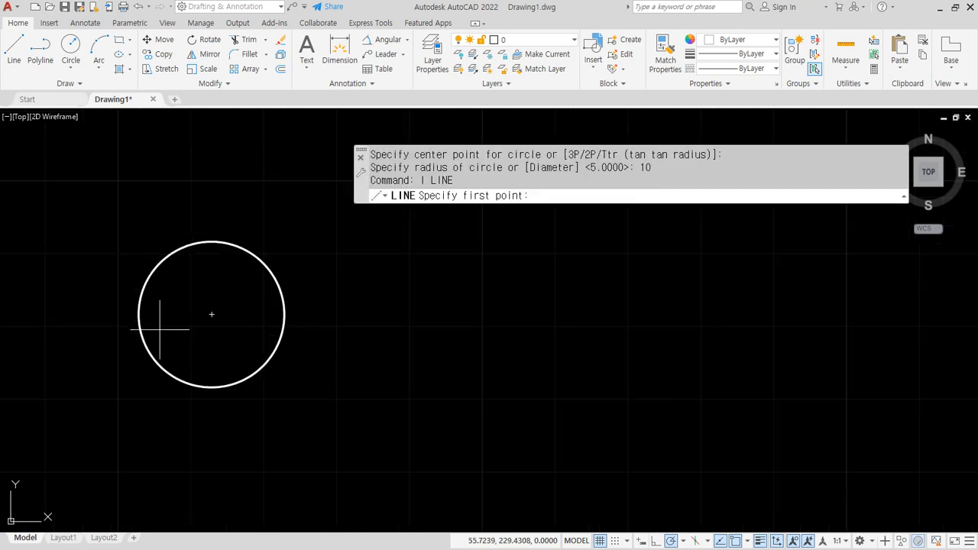
{"action": "left_click", "coordinate": [139, 314]}
{"action": "left_click", "coordinate": [284, 314]}
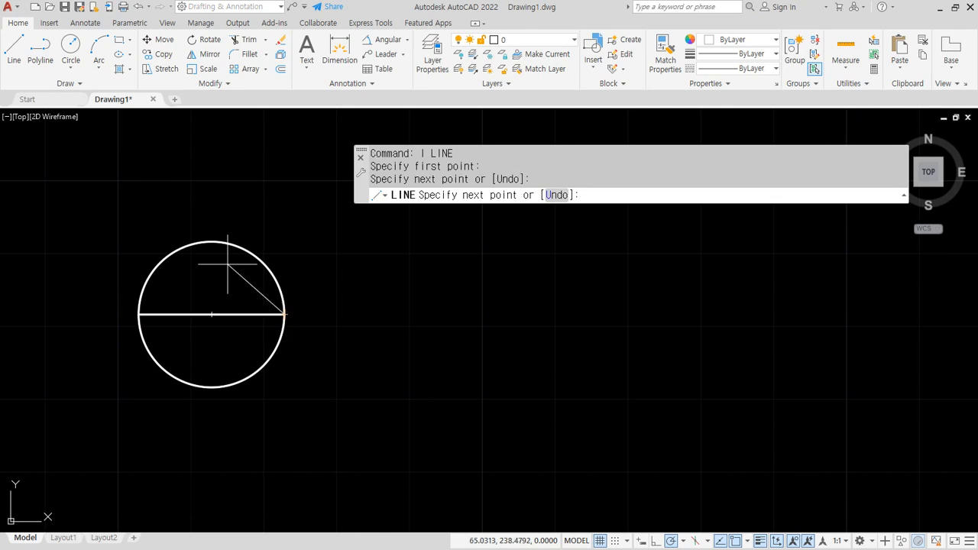
{"action": "left_click", "coordinate": [212, 241]}
{"action": "left_click", "coordinate": [212, 387]}
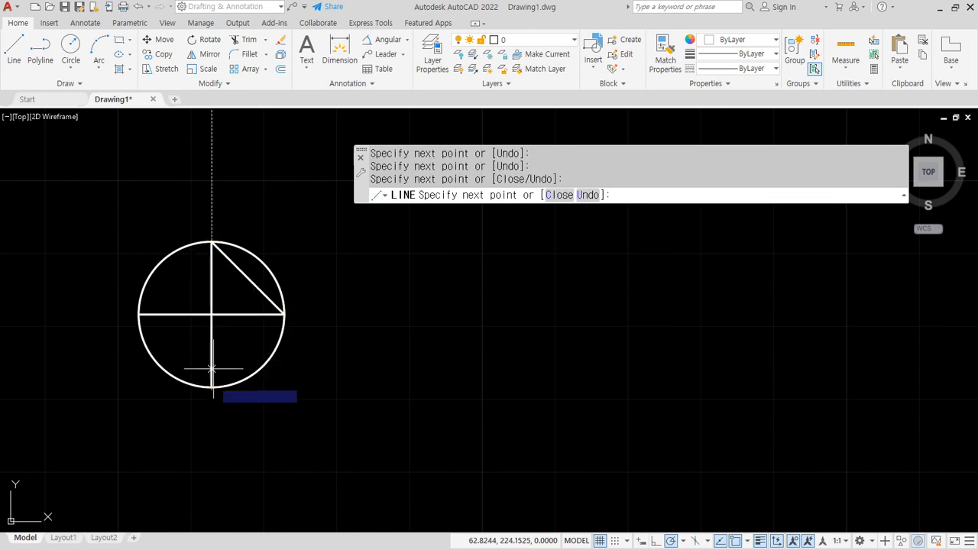
{"action": "key", "text": "Return"}
- Draw a line from the circle's top quadrant to its left quadrant, and erase the horizontal diameter line
{"action": "key", "text": "Return"}
{"action": "left_click", "coordinate": [212, 241]}
{"action": "left_click", "coordinate": [139, 314]}
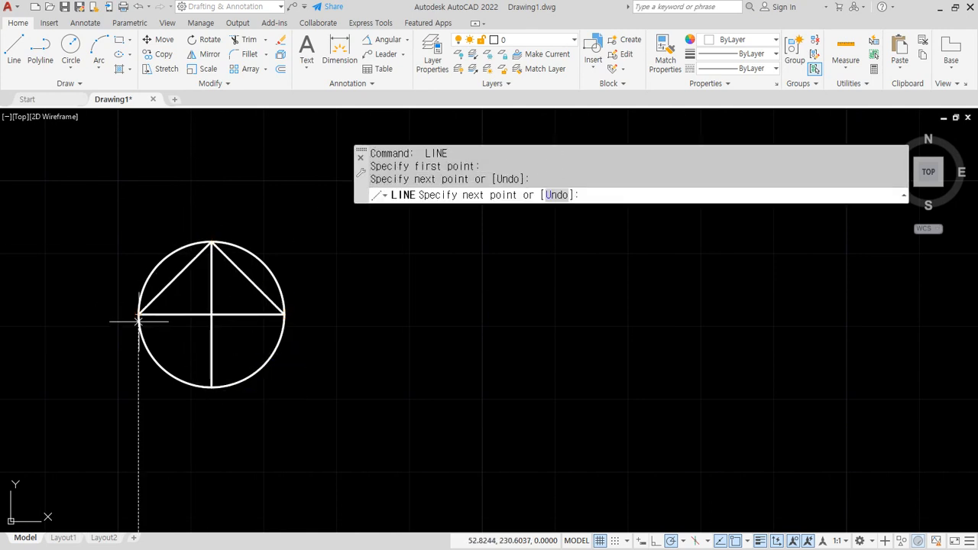
{"action": "key", "text": "Return"}
{"action": "left_click", "coordinate": [185, 314]}
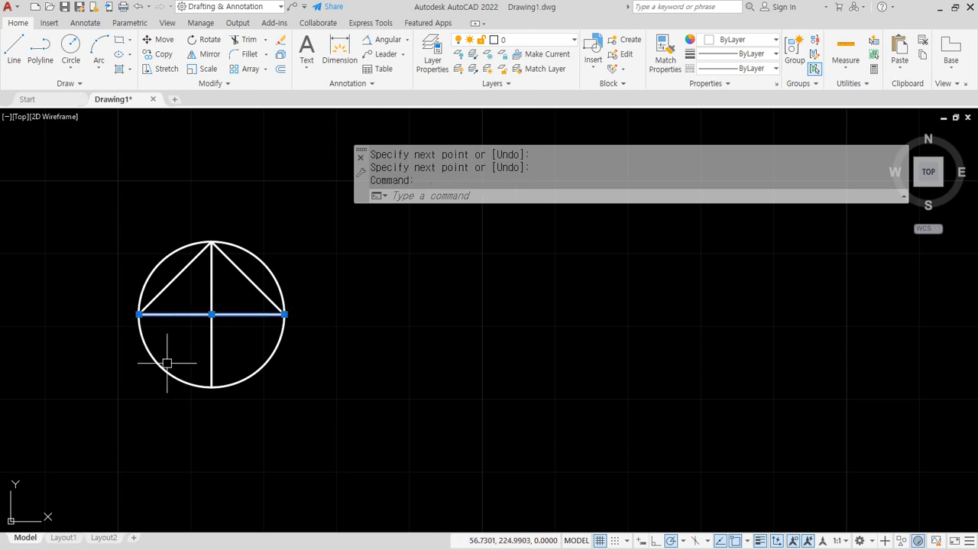
{"action": "type", "text": "e"}
{"action": "key", "text": "Return"}
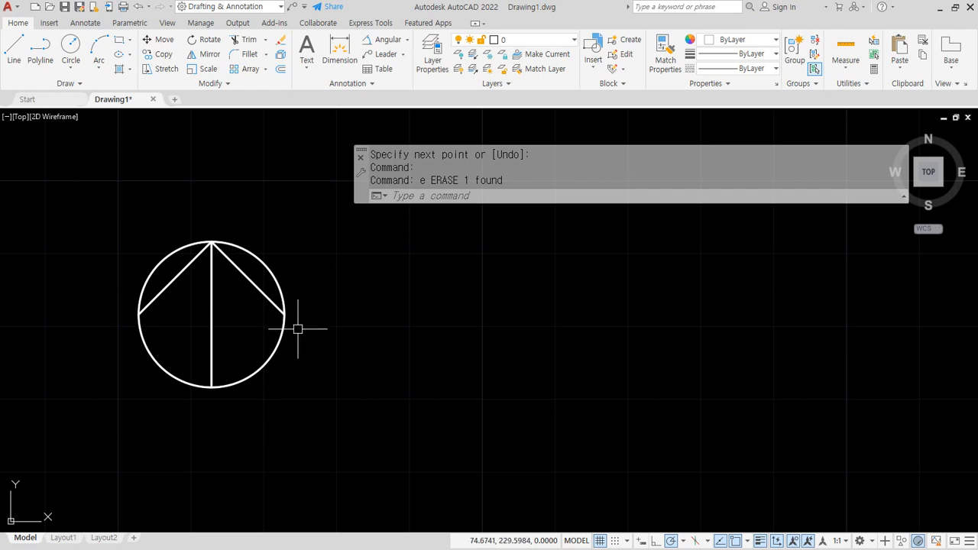
- Offset both slanted lines in the circle inward by 5
{"action": "type", "text": "o"}
{"action": "key", "text": "Return"}
{"action": "type", "text": "5"}
{"action": "key", "text": "Return"}
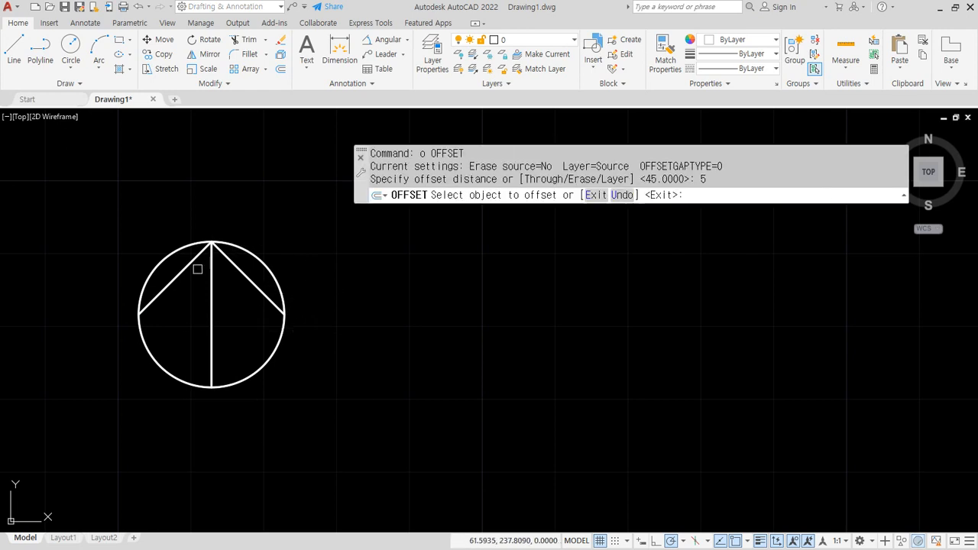
{"action": "scroll", "coordinate": [193, 267], "scroll_direction": "up", "scroll_amount": 2}
{"action": "left_click", "coordinate": [169, 282]}
{"action": "left_click", "coordinate": [257, 306]}
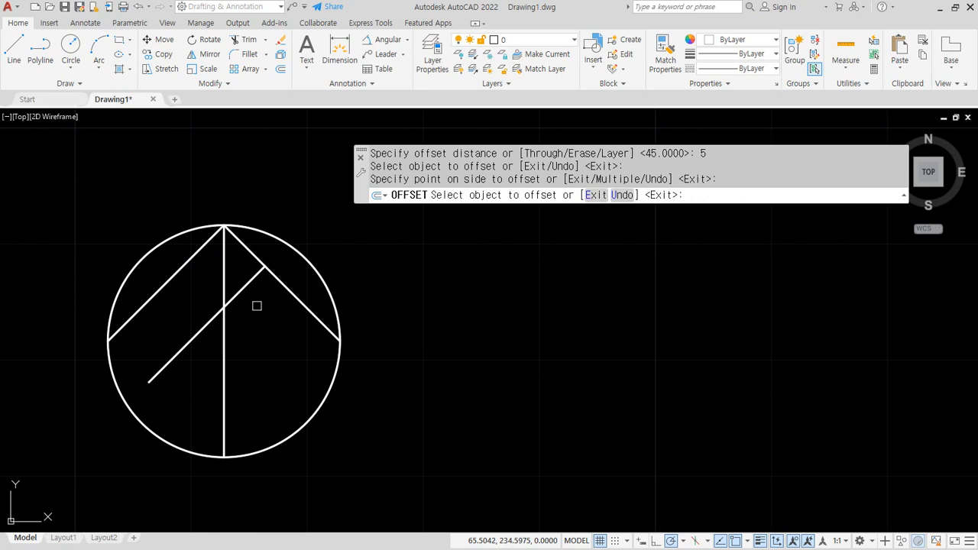
{"action": "left_click", "coordinate": [297, 291]}
{"action": "left_click", "coordinate": [262, 323]}
{"action": "key", "text": "Return"}
- Offset the circle's vertical centre line by 2.5 to both sides
{"action": "left_click", "coordinate": [224, 385]}
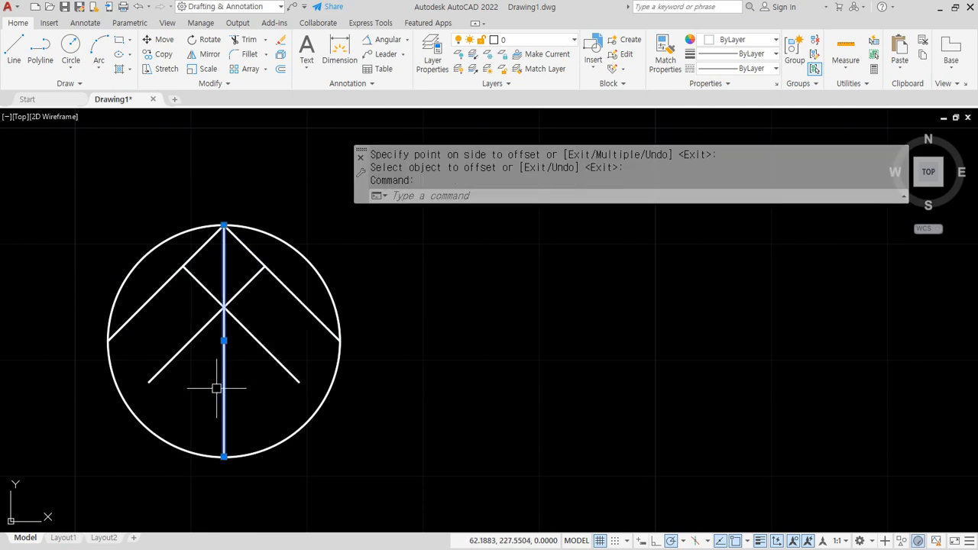
{"action": "key", "text": "Escape"}
{"action": "type", "text": "o"}
{"action": "key", "text": "Return"}
{"action": "type", "text": "2"}
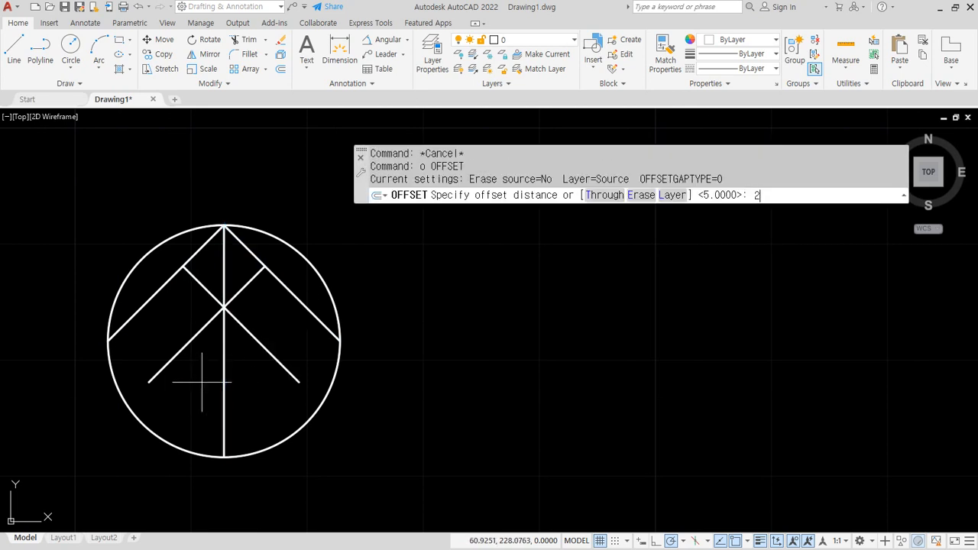
{"action": "type", "text": ".5"}
{"action": "key", "text": "Return"}
{"action": "left_click", "coordinate": [223, 372]}
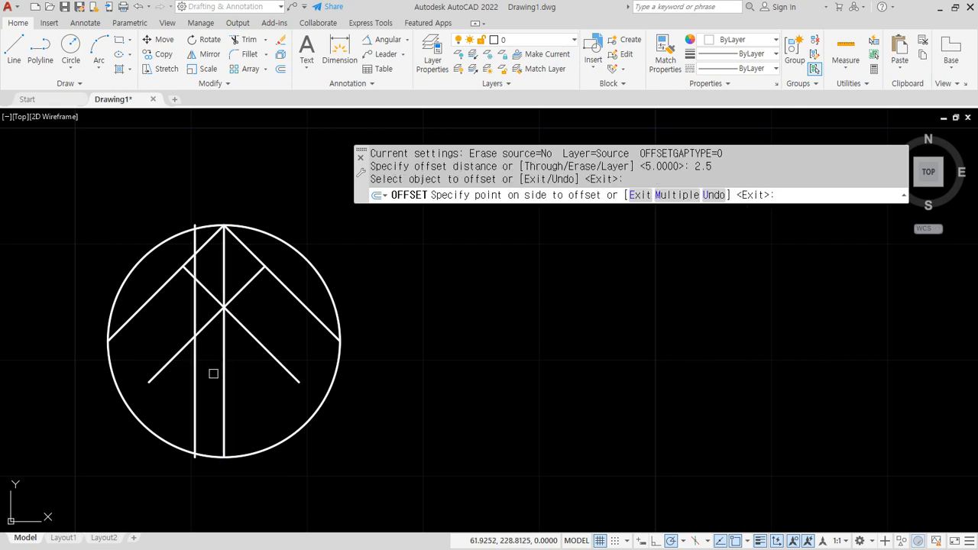
{"action": "left_click", "coordinate": [212, 376]}
{"action": "left_click", "coordinate": [224, 375]}
{"action": "left_click", "coordinate": [253, 376]}
{"action": "key", "text": "Return"}
- Fillet each offset vertical line with the slanted offset line on its side at radius 0, keeping the lower parts
{"action": "type", "text": "f"}
{"action": "key", "text": "Return"}
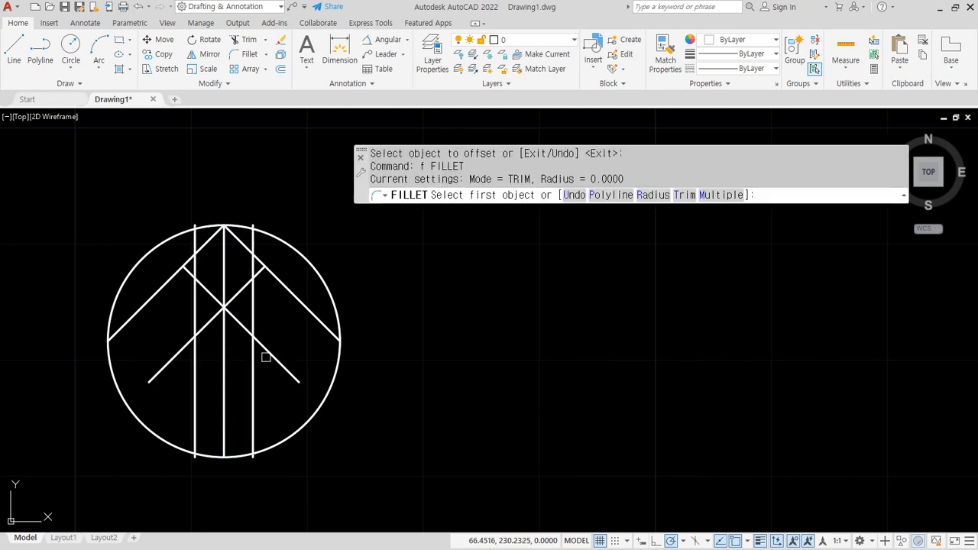
{"action": "left_click", "coordinate": [253, 352]}
{"action": "left_click", "coordinate": [269, 353]}
{"action": "key", "text": "Return"}
{"action": "left_click", "coordinate": [196, 360]}
{"action": "left_click", "coordinate": [171, 359]}
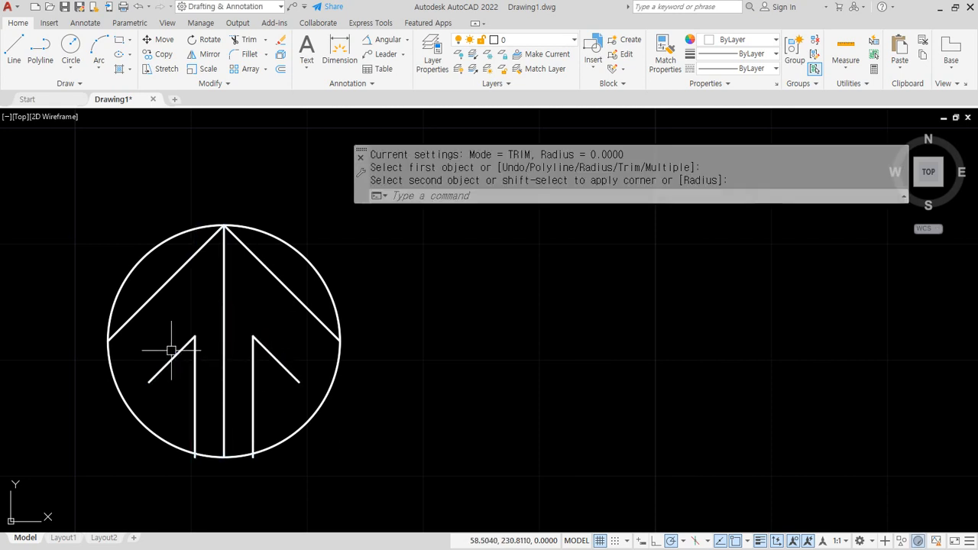
- Fillet the lower-left slanted line and the left vertical line to the circle so both end on it
{"action": "key", "text": "Return"}
{"action": "left_click", "coordinate": [153, 378]}
{"action": "left_click", "coordinate": [152, 425]}
{"action": "key", "text": "Return"}
{"action": "left_click", "coordinate": [187, 450]}
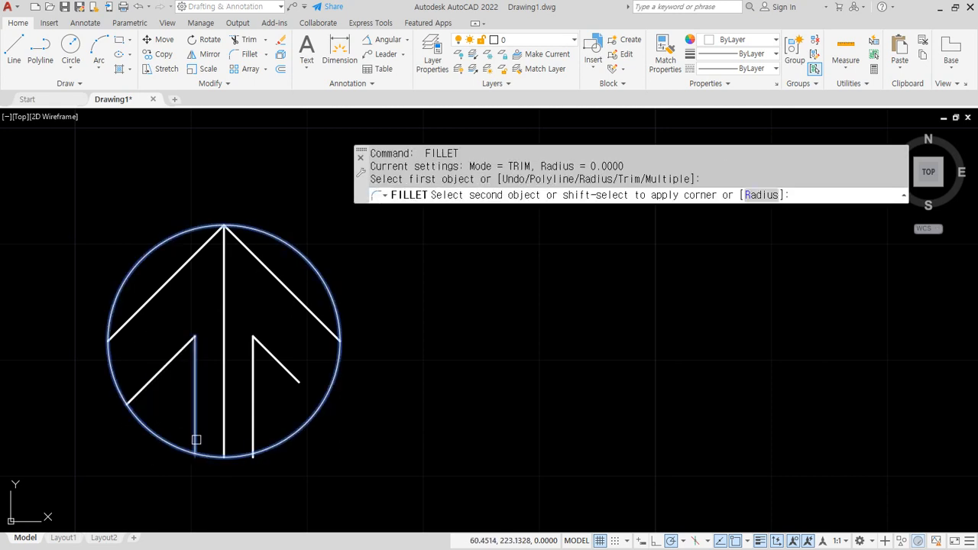
{"action": "left_click", "coordinate": [196, 431]}
- Fillet the right vertical line and both right-hand slanted lines to the circle so they end on it
{"action": "key", "text": "Return"}
{"action": "left_click", "coordinate": [253, 436]}
{"action": "left_click", "coordinate": [289, 445]}
{"action": "key", "text": "Return"}
{"action": "left_click", "coordinate": [292, 438]}
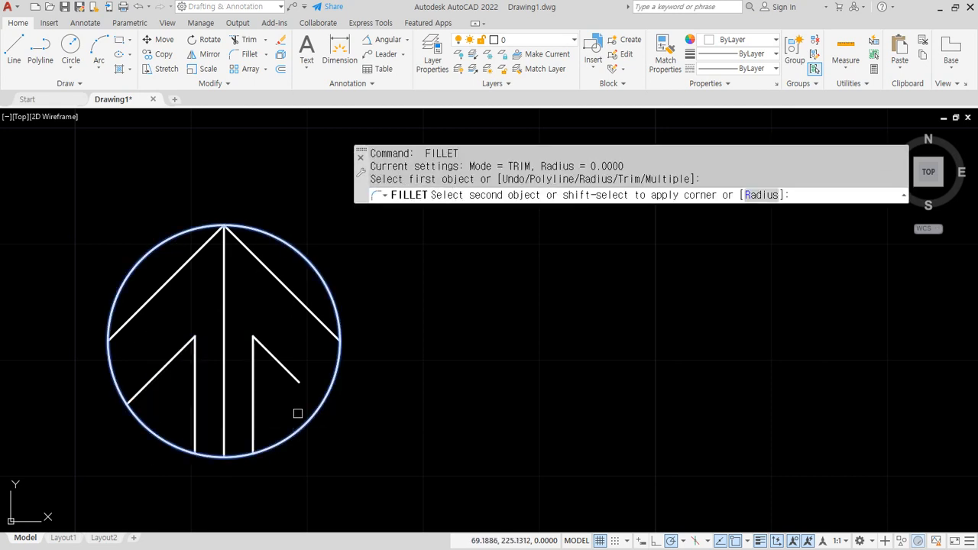
{"action": "left_click", "coordinate": [295, 377]}
{"action": "key", "text": "Return"}
{"action": "left_click", "coordinate": [328, 325]}
{"action": "left_click", "coordinate": [338, 310]}
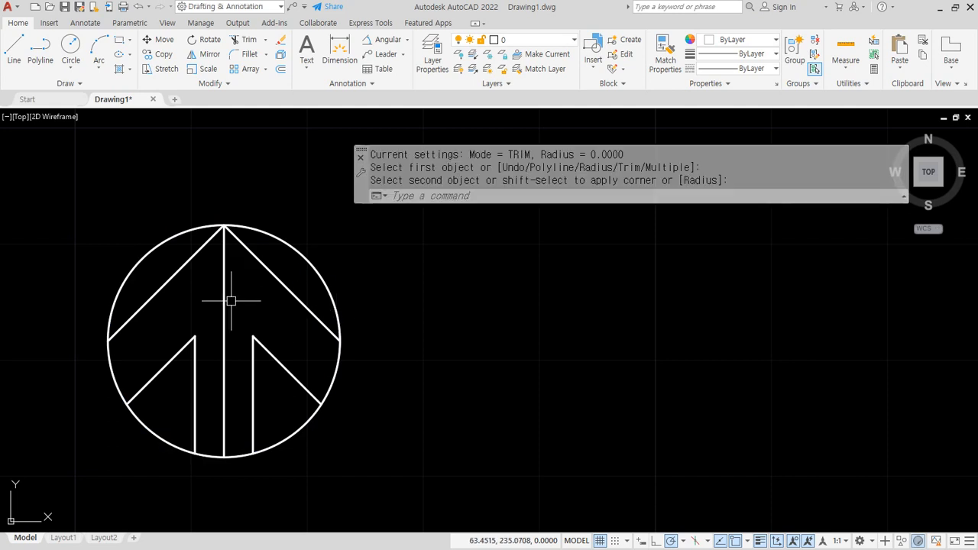
- Erase the vertical centre line inside the circle
{"action": "left_click", "coordinate": [231, 301]}
{"action": "left_click", "coordinate": [214, 287]}
{"action": "type", "text": "e"}
{"action": "key", "text": "Return"}
- Trim the circle's arcs between the arrowhead and the lower wedges on both sides, and between the two vertical lines
{"action": "type", "text": "tr"}
{"action": "key", "text": "Return"}
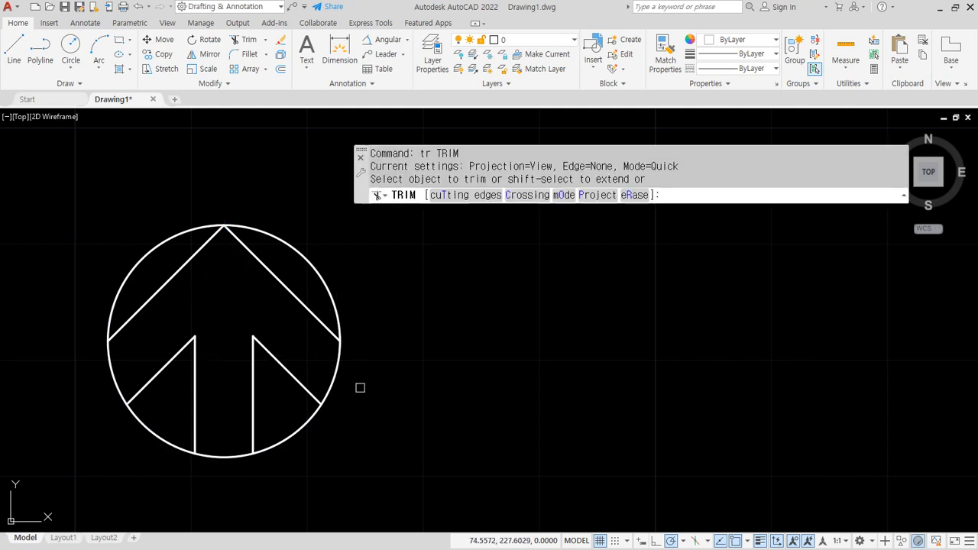
{"action": "left_click_drag", "start_coordinate": [359, 387], "coordinate": [313, 345]}
{"action": "left_click_drag", "start_coordinate": [218, 433], "coordinate": [212, 468]}
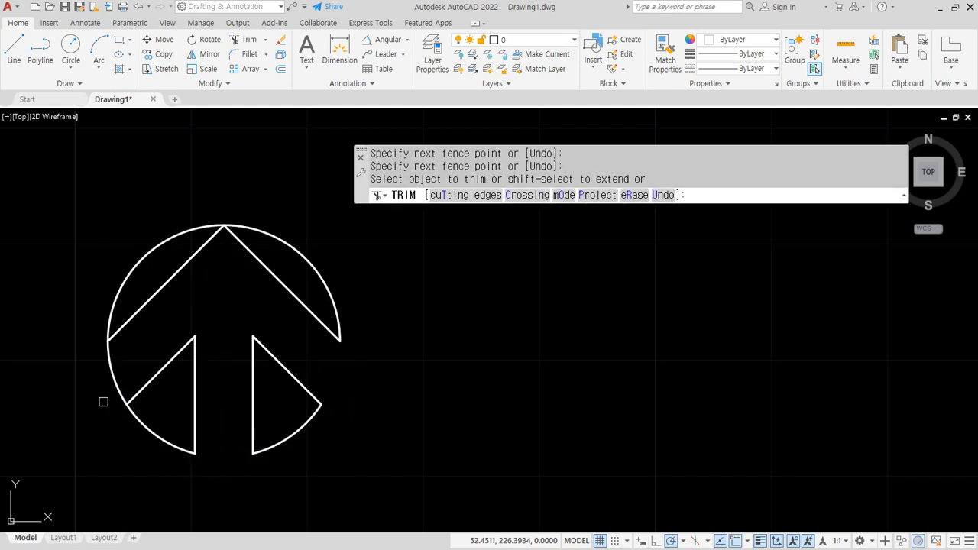
{"action": "mouse_move", "coordinate": [103, 400]}
{"action": "left_mouse_down"}
{"action": "mouse_move", "coordinate": [124, 344]}
{"action": "mouse_move", "coordinate": [70, 390]}
{"action": "left_mouse_up"}
{"action": "key", "text": "Return"}
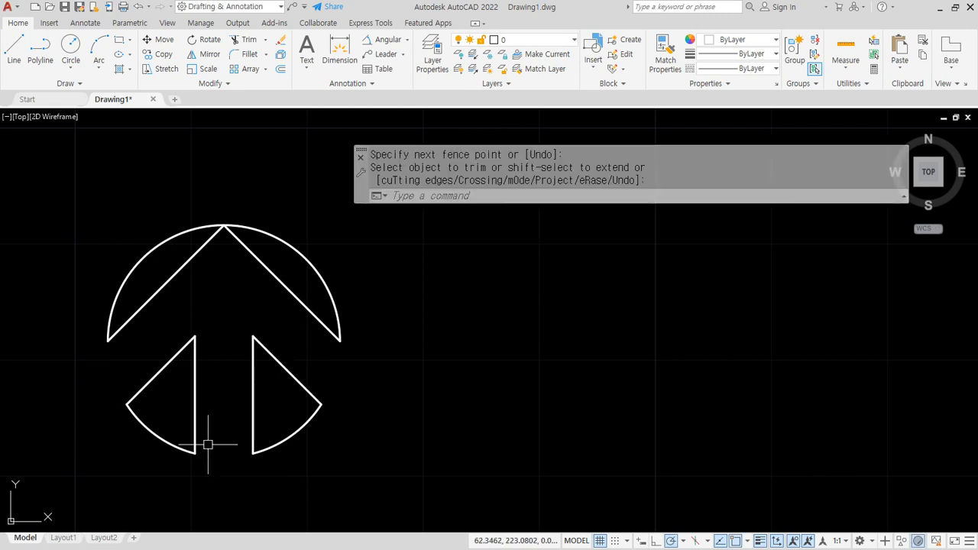
- Try a SOLID hatch in the north arrow's two upper arc segments and both lower wedges
{"action": "middle_click_drag", "start_coordinate": [324, 354], "coordinate": [351, 353]}
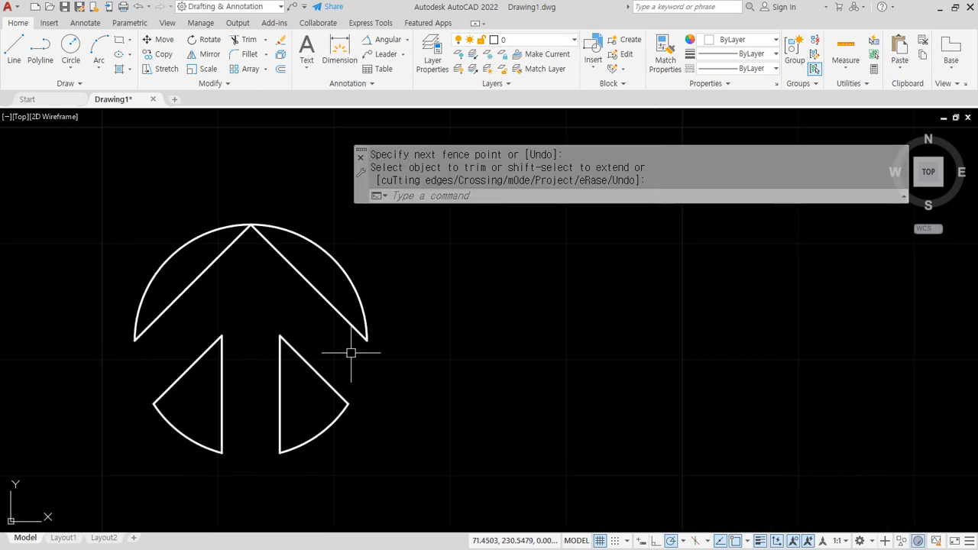
{"action": "type", "text": "h"}
{"action": "key", "text": "Return"}
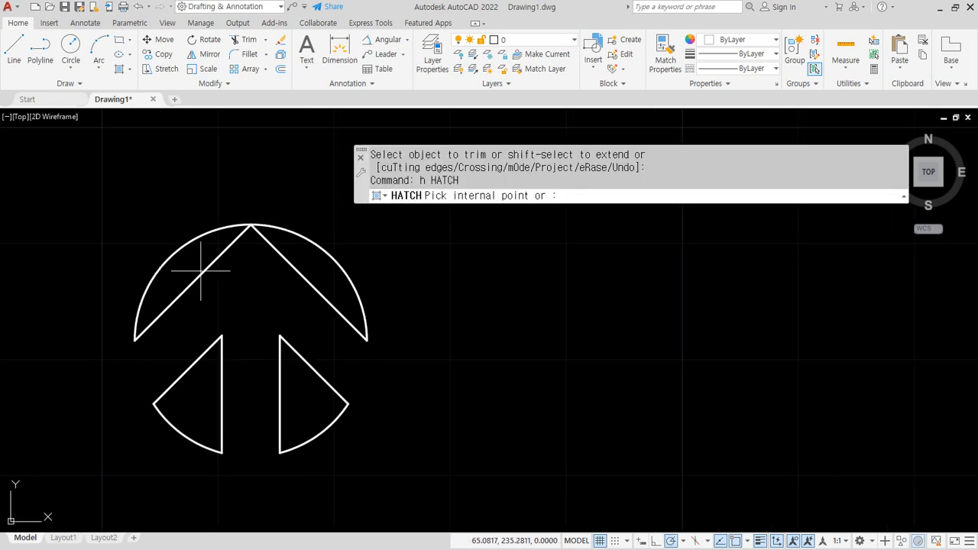
{"action": "left_click", "coordinate": [200, 260]}
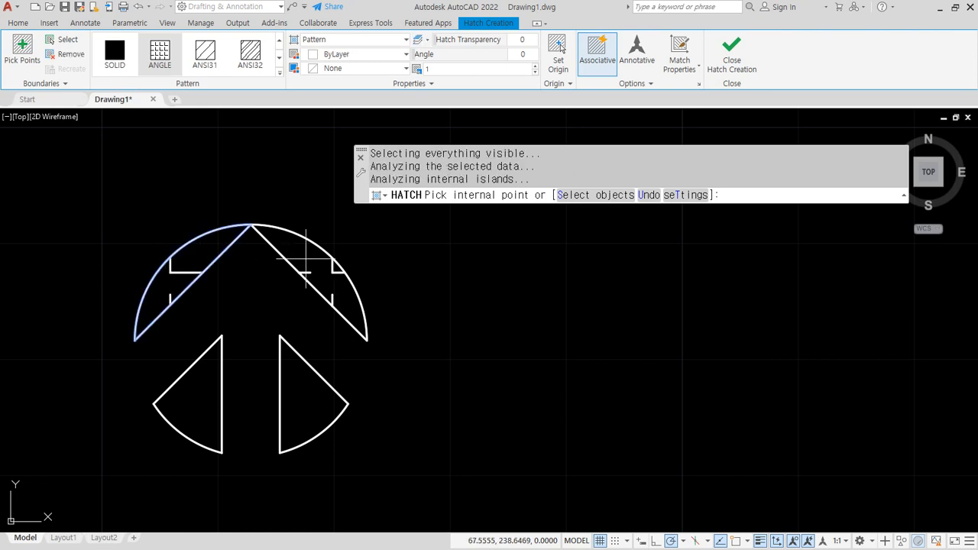
{"action": "left_click", "coordinate": [305, 258]}
{"action": "left_click", "coordinate": [301, 391]}
{"action": "left_click", "coordinate": [209, 388]}
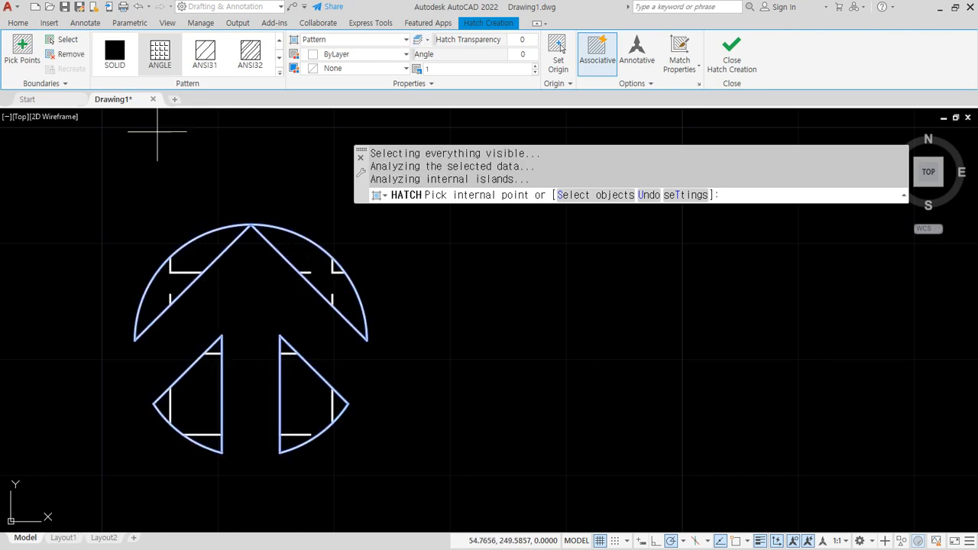
{"action": "left_click", "coordinate": [114, 52]}
{"action": "key", "text": "Return"}
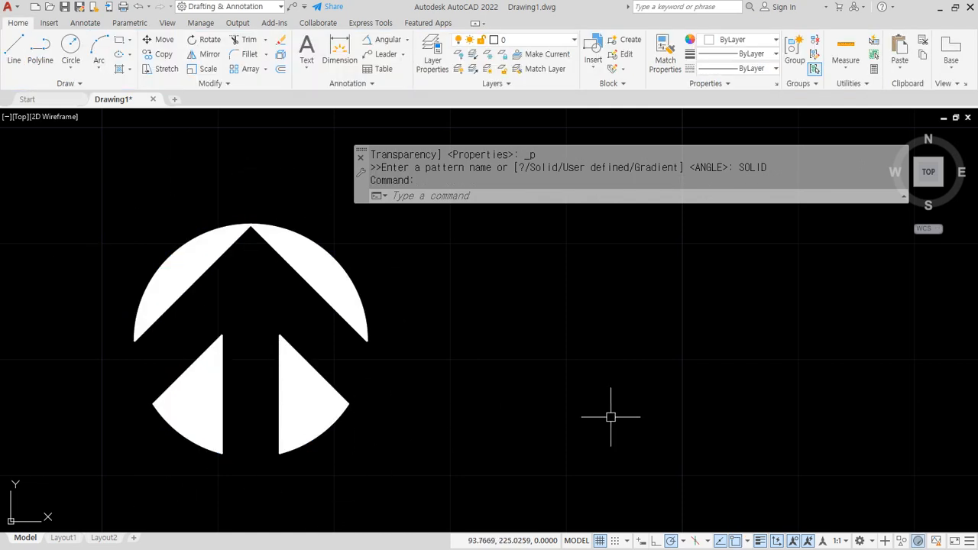
{"action": "key", "text": "ctrl+z"}
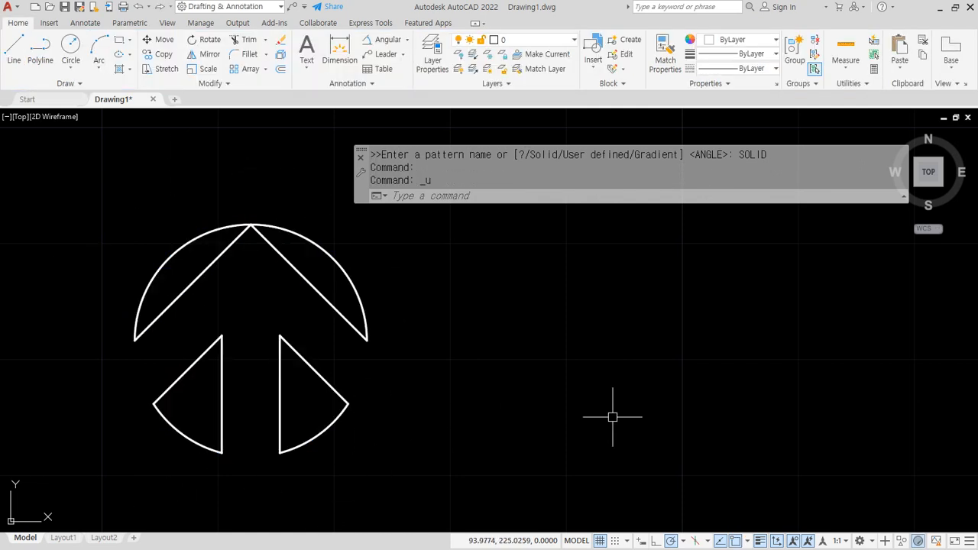
- Draw a circle of radius 10 in the empty space to the right of the arrow symbol
{"action": "scroll", "coordinate": [454, 410], "scroll_direction": "down", "scroll_amount": 2}
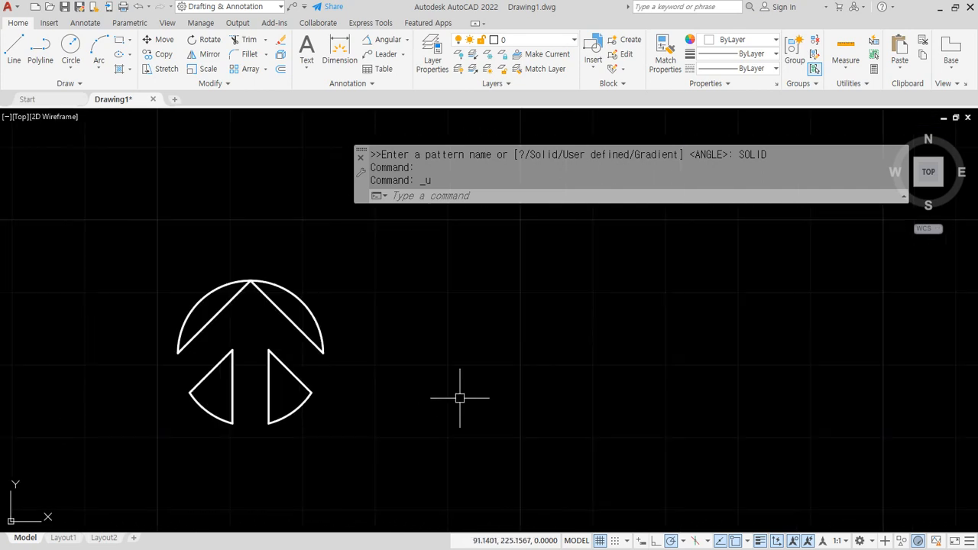
{"action": "type", "text": "c"}
{"action": "key", "text": "Return"}
{"action": "left_click", "coordinate": [462, 348]}
{"action": "type", "text": "10"}
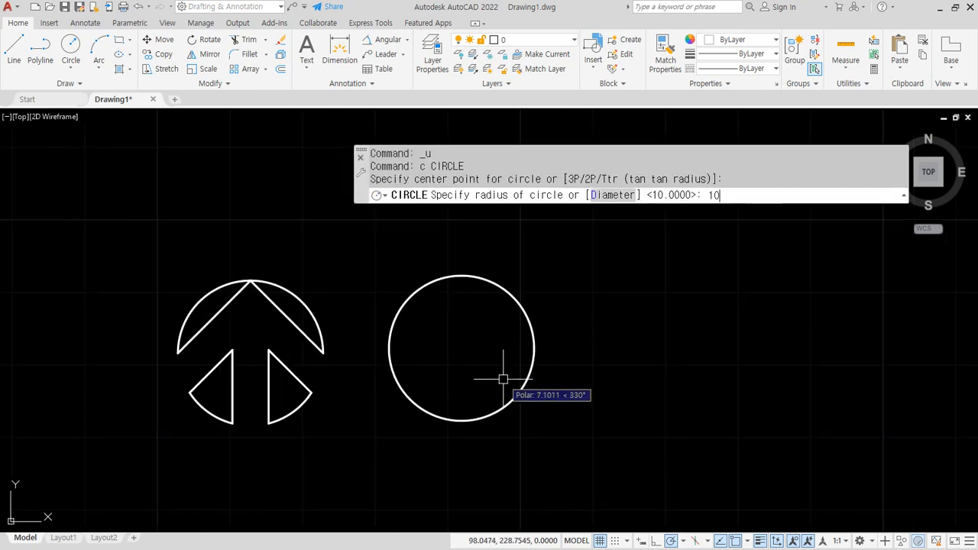
{"action": "key", "text": "Return"}
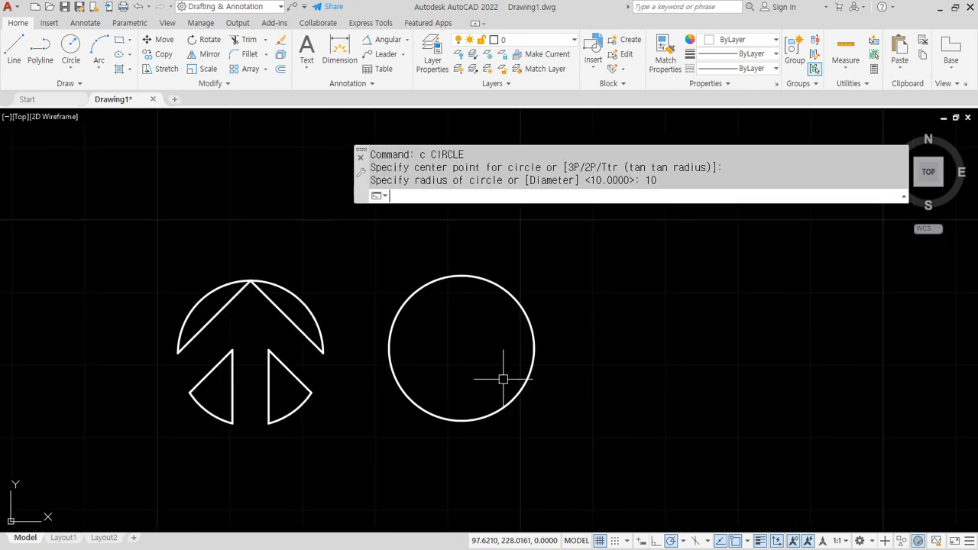
- Set the polar tracking increment to 15° and draw vertical and horizontal diameter lines between the new circle's quadrants
{"action": "left_click", "coordinate": [682, 541]}
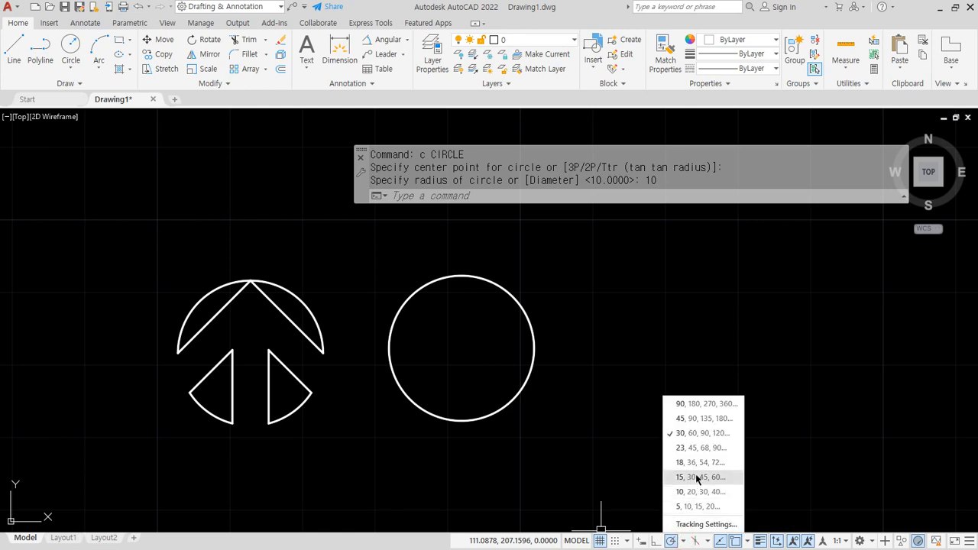
{"action": "left_click", "coordinate": [696, 477]}
{"action": "type", "text": "l"}
{"action": "key", "text": "Return"}
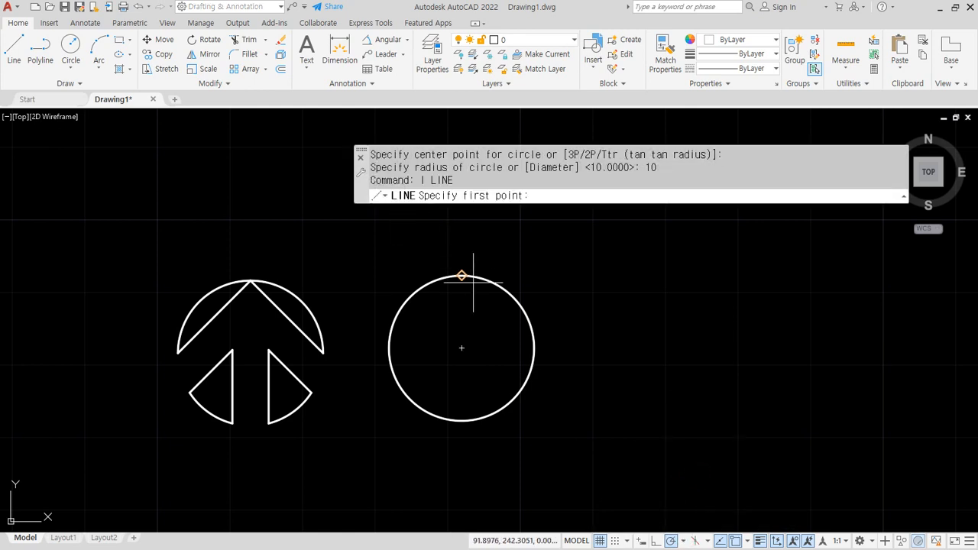
{"action": "left_click", "coordinate": [473, 283]}
{"action": "left_click", "coordinate": [461, 420]}
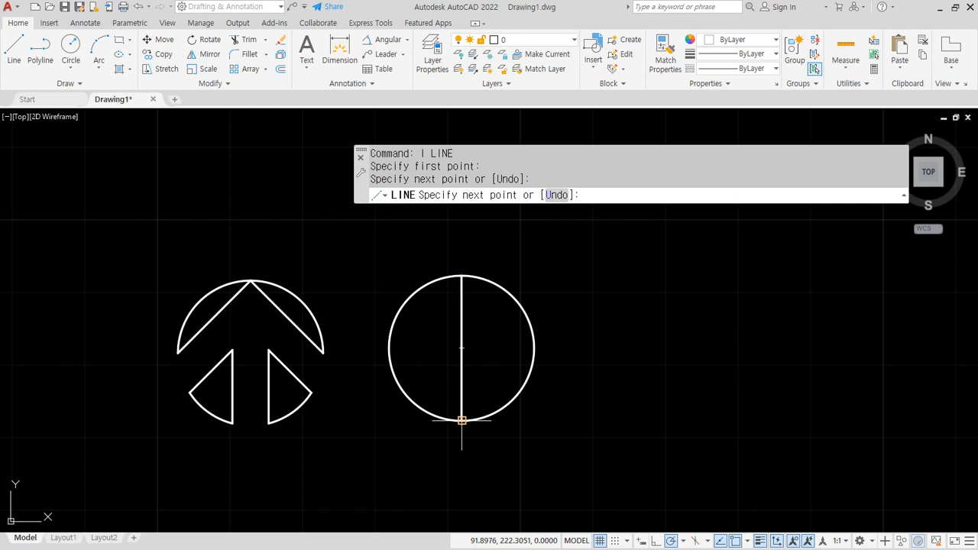
{"action": "key", "text": "Escape"}
{"action": "key", "text": "Return"}
{"action": "left_click", "coordinate": [389, 348]}
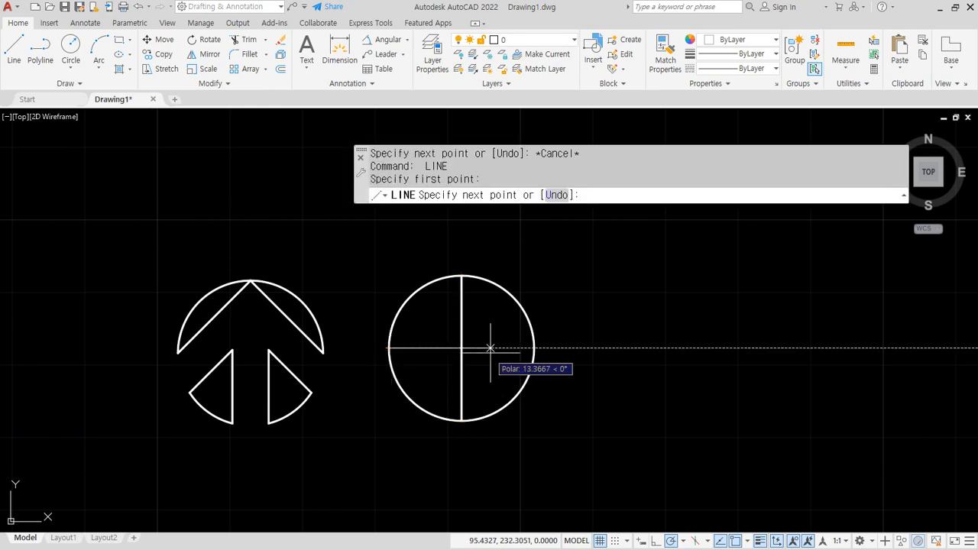
{"action": "left_click", "coordinate": [534, 348]}
{"action": "key", "text": "Return"}
- Draw a narrow vertical diamond from the circle's top quadrant to its bottom quadrant, with side corners on the horizontal diameter using 15° tracking
{"action": "key", "text": "Return"}
{"action": "left_click", "coordinate": [461, 275]}
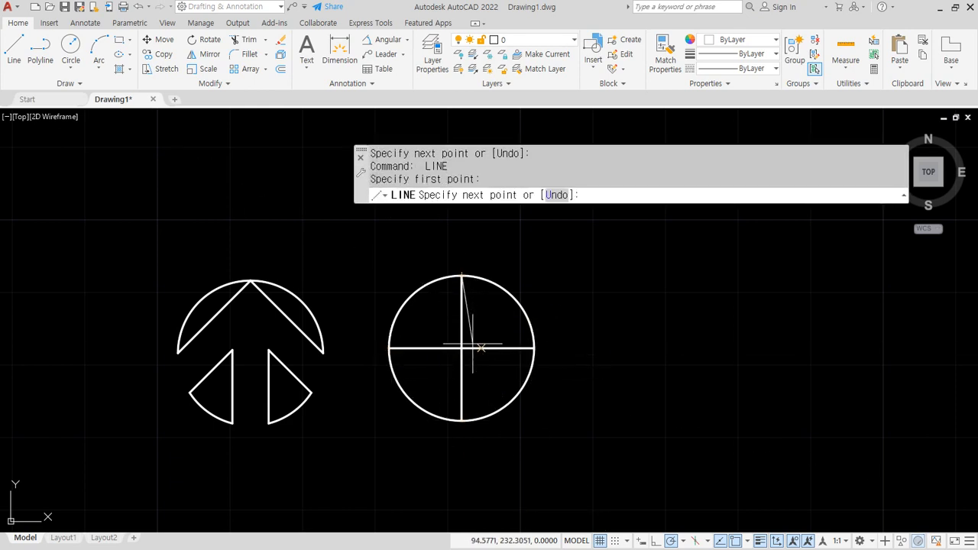
{"action": "left_click", "coordinate": [480, 348]}
{"action": "left_click", "coordinate": [462, 420]}
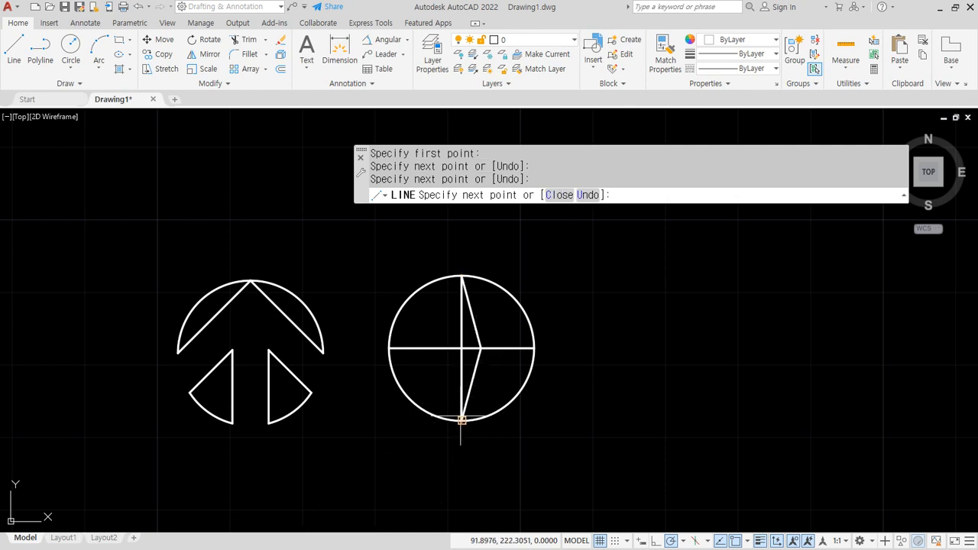
{"action": "left_click", "coordinate": [443, 349]}
{"action": "left_click", "coordinate": [462, 275]}
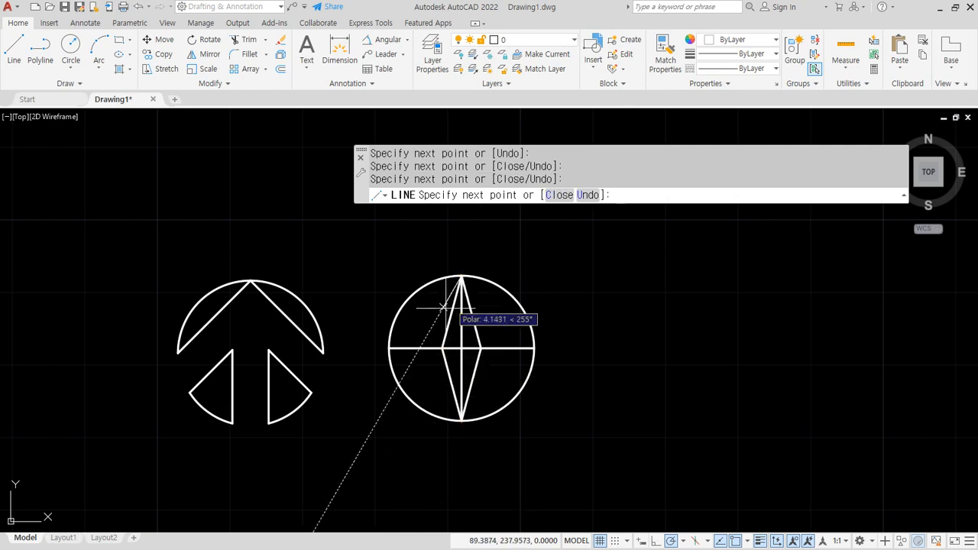
{"action": "key", "text": "Return"}
- Draw a matching narrow horizontal diamond between the circle's left and right quadrants, with its other corners on the vertical diameter
{"action": "key", "text": "Return"}
{"action": "left_click", "coordinate": [389, 348]}
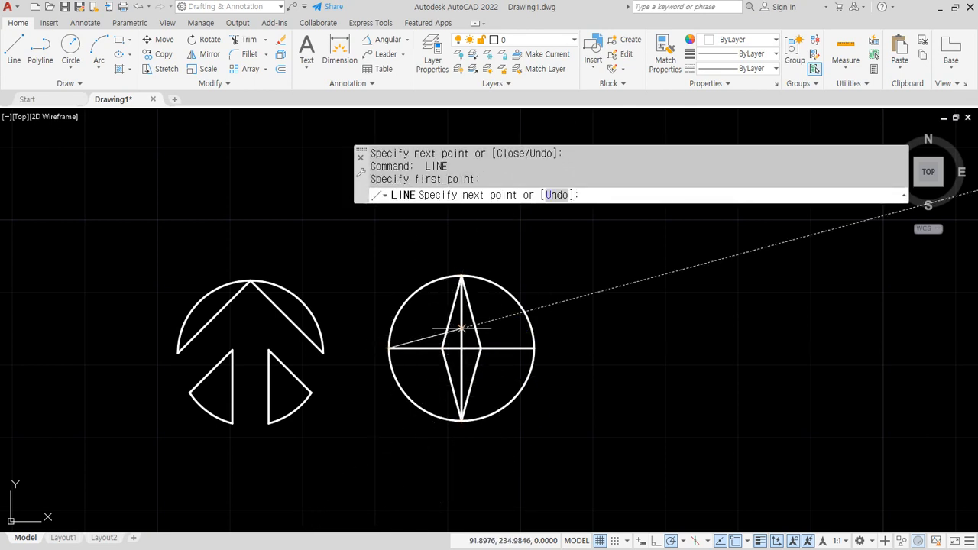
{"action": "left_click", "coordinate": [462, 328]}
{"action": "left_click", "coordinate": [534, 349]}
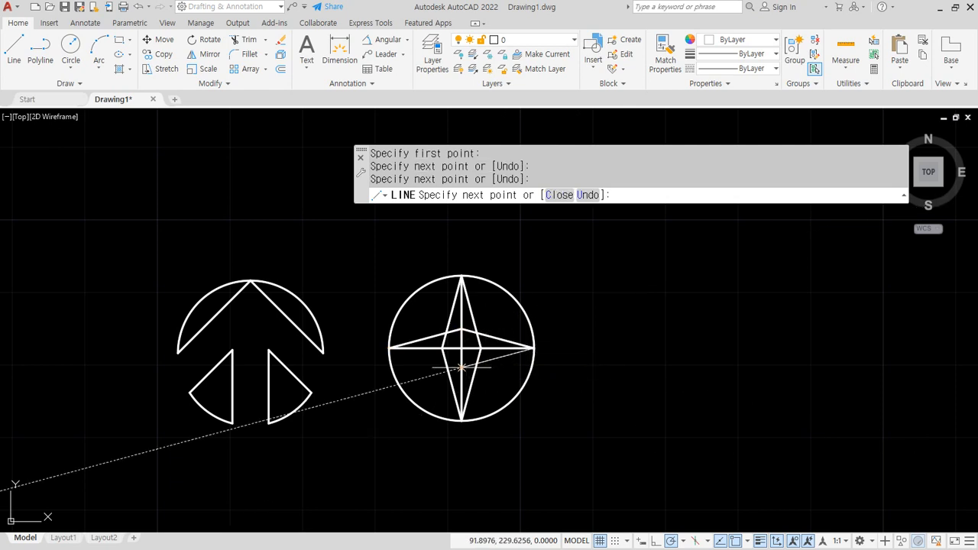
{"action": "left_click", "coordinate": [461, 368]}
{"action": "left_click", "coordinate": [388, 349]}
{"action": "scroll", "coordinate": [482, 327], "scroll_direction": "up", "scroll_amount": 4}
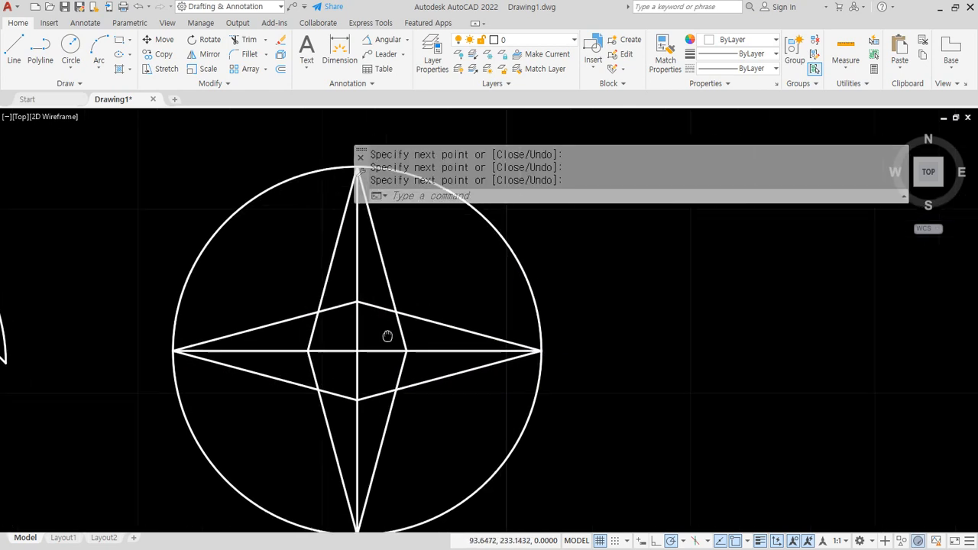
{"action": "key", "text": "Return"}
- Fillet the crossing diamond sides at radius 0 to form the small upper-left and lower-left diagonal points
{"action": "type", "text": "f"}
{"action": "key", "text": "space"}
{"action": "left_click", "coordinate": [369, 298]}
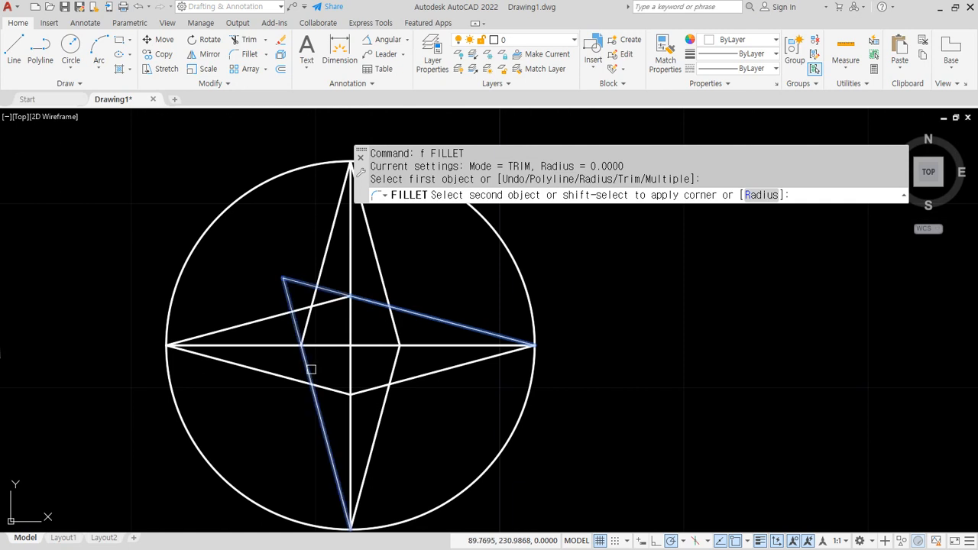
{"action": "left_click", "coordinate": [311, 368]}
{"action": "key", "text": "space"}
{"action": "left_click", "coordinate": [304, 330]}
{"action": "left_click", "coordinate": [365, 391]}
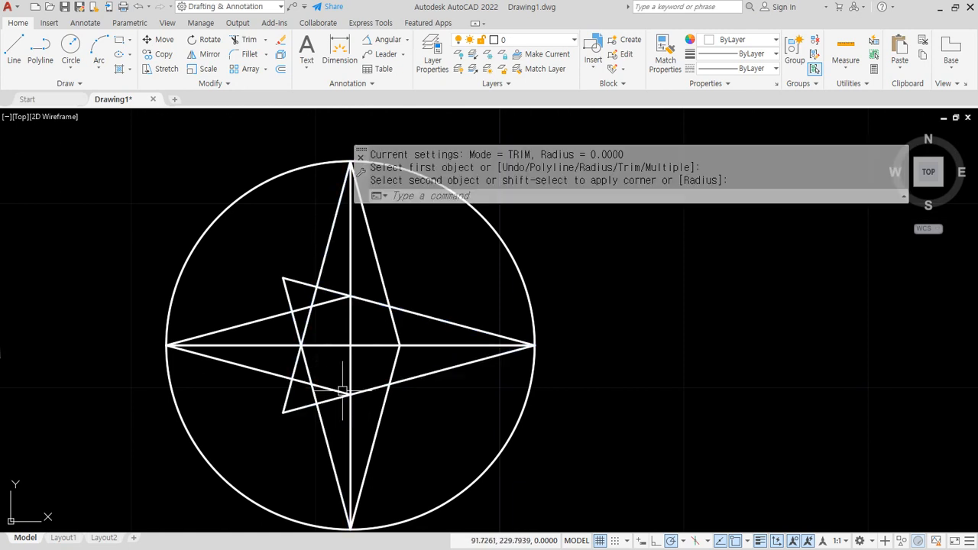
- Fillet the remaining diamond sides at radius 0 to form the small lower-right and upper-right diagonal points
{"action": "key", "text": "space"}
{"action": "left_click", "coordinate": [326, 387]}
{"action": "left_click", "coordinate": [393, 328]}
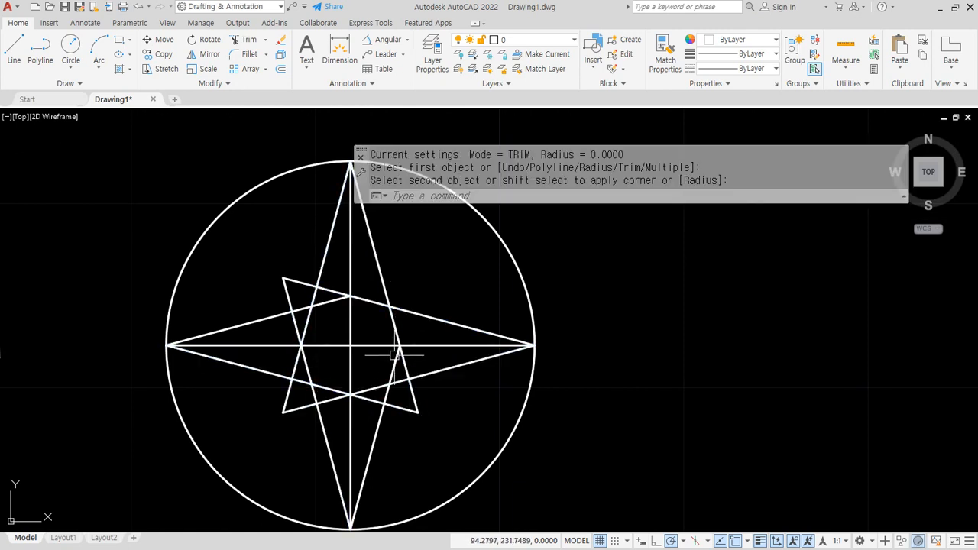
{"action": "key", "text": "space"}
{"action": "left_click", "coordinate": [394, 364]}
{"action": "left_click", "coordinate": [328, 304]}
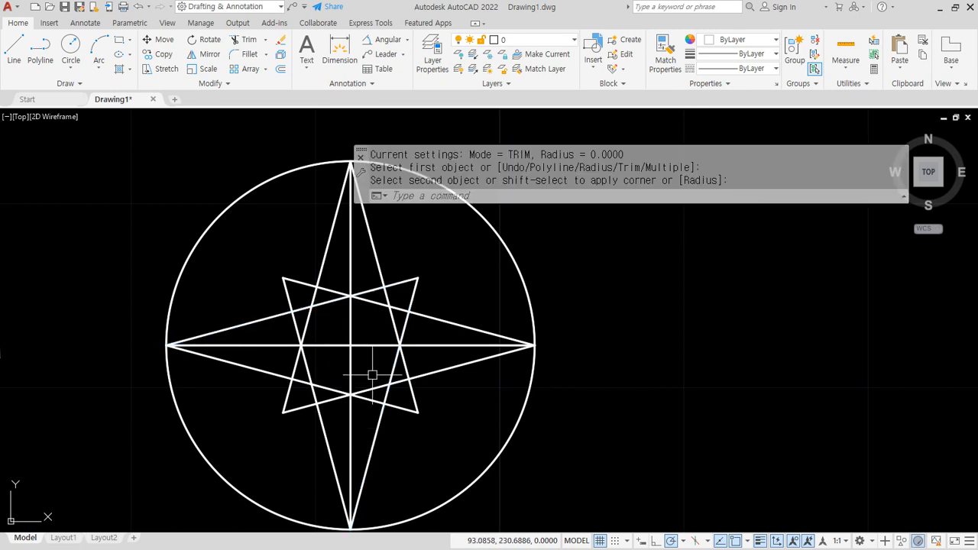
{"action": "type", "text": "l"}
{"action": "key", "text": "space"}
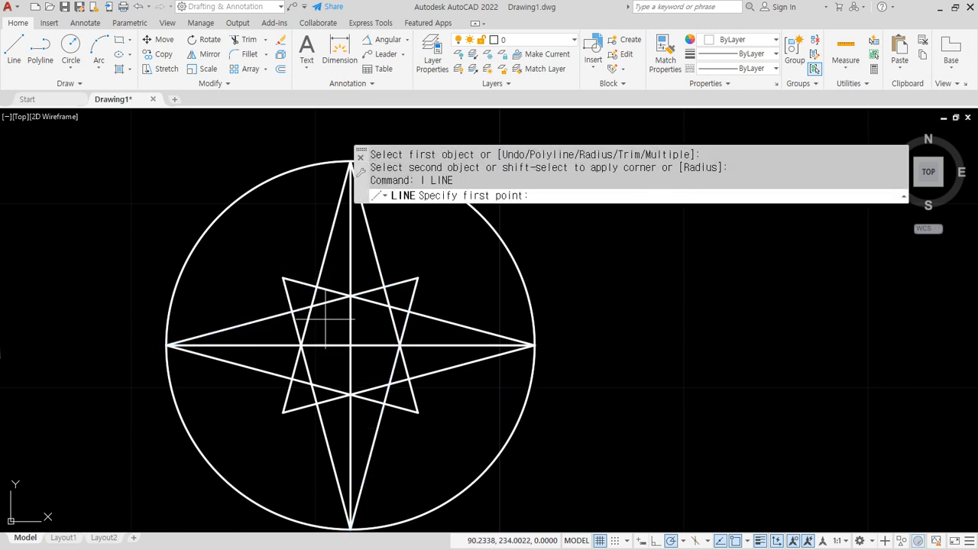
{"action": "key", "text": "Escape"}
- Trim the overlapping slanted lines inside the star, keeping the four main points, the small diagonal tips and both diameters
{"action": "type", "text": "tr"}
{"action": "key", "text": "space"}
{"action": "mouse_move", "coordinate": [337, 277]}
{"action": "left_mouse_down"}
{"action": "mouse_move", "coordinate": [332, 308]}
{"action": "mouse_move", "coordinate": [291, 329]}
{"action": "mouse_move", "coordinate": [288, 356]}
{"action": "mouse_move", "coordinate": [318, 363]}
{"action": "mouse_move", "coordinate": [337, 412]}
{"action": "mouse_move", "coordinate": [363, 413]}
{"action": "mouse_move", "coordinate": [377, 375]}
{"action": "mouse_move", "coordinate": [419, 358]}
{"action": "mouse_move", "coordinate": [383, 324]}
{"action": "left_mouse_up"}
{"action": "key", "text": "space"}
{"action": "key", "text": "space"}
{"action": "left_click_drag", "start_coordinate": [371, 285], "coordinate": [373, 311]}
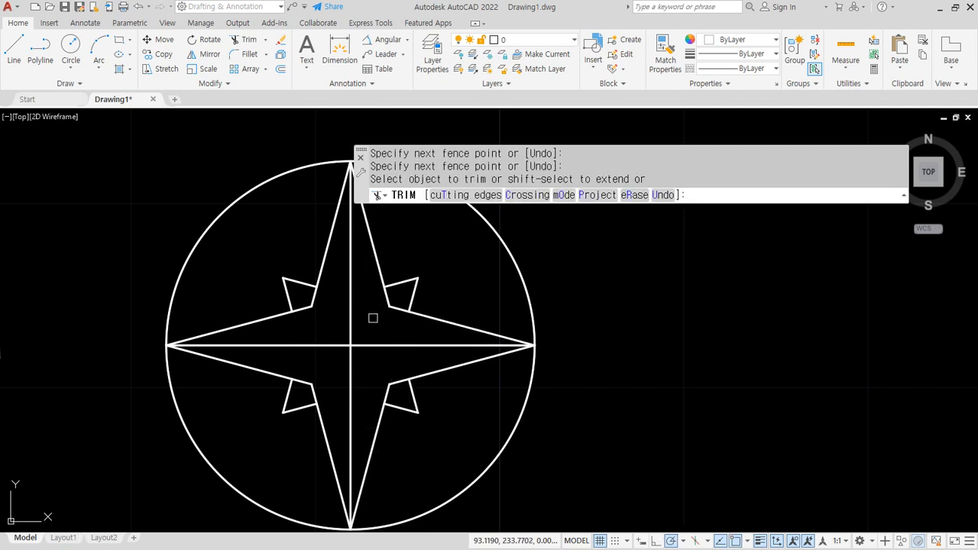
{"action": "key", "text": "space"}
- Draw two diagonal lines through the star's centre joining the opposite small tips
{"action": "type", "text": "l"}
{"action": "key", "text": "space"}
{"action": "left_click", "coordinate": [283, 279]}
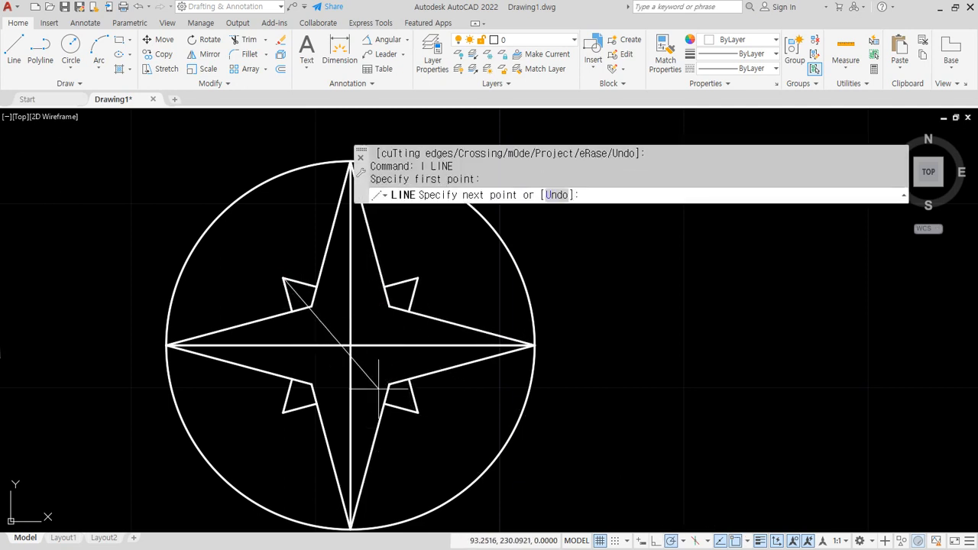
{"action": "left_click", "coordinate": [418, 412]}
{"action": "key", "text": "space"}
{"action": "key", "text": "space"}
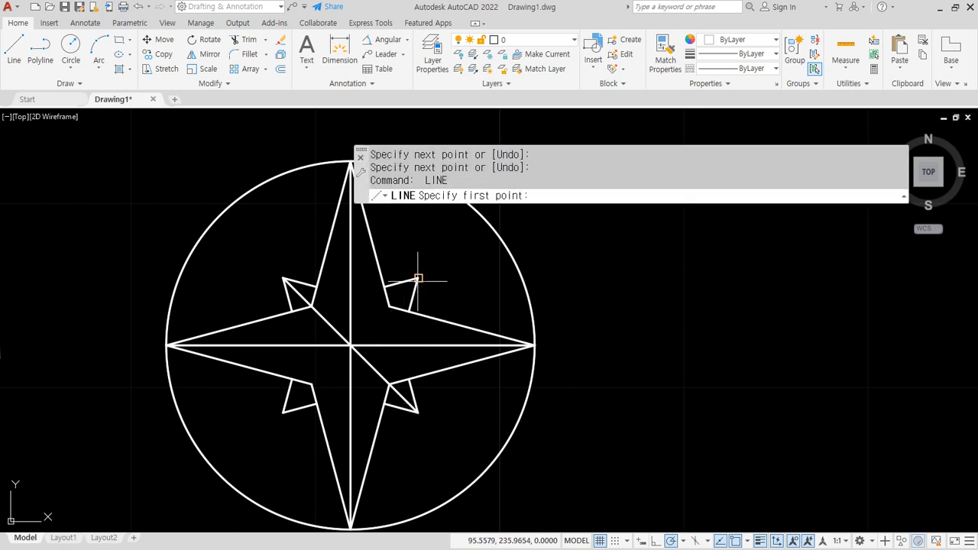
{"action": "left_click", "coordinate": [418, 278]}
{"action": "left_click", "coordinate": [284, 412]}
{"action": "key", "text": "space"}
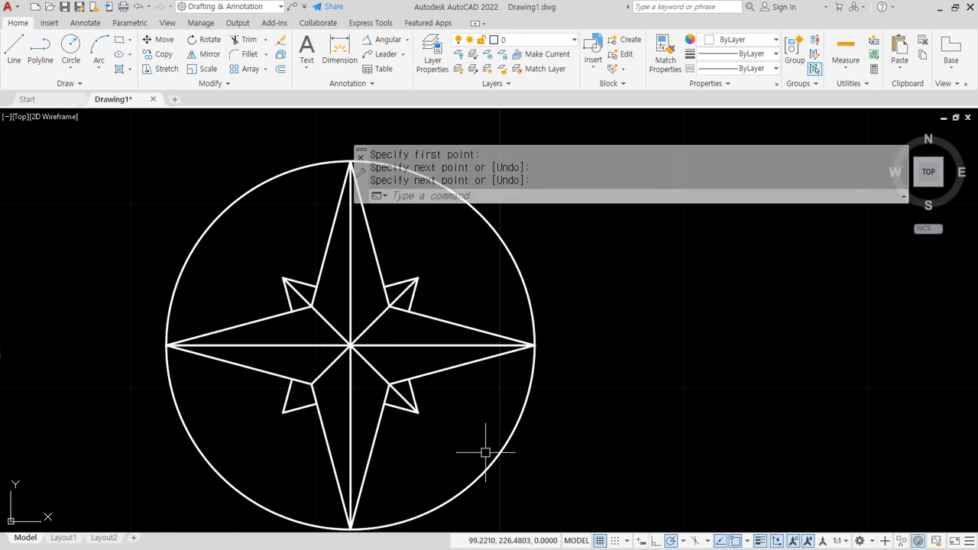
- Fill one half of each main star point in alternation, plus the upper half of the small upper-left point, with a SOLID hatch
{"action": "type", "text": "h"}
{"action": "key", "text": "space"}
{"action": "left_click", "coordinate": [369, 283]}
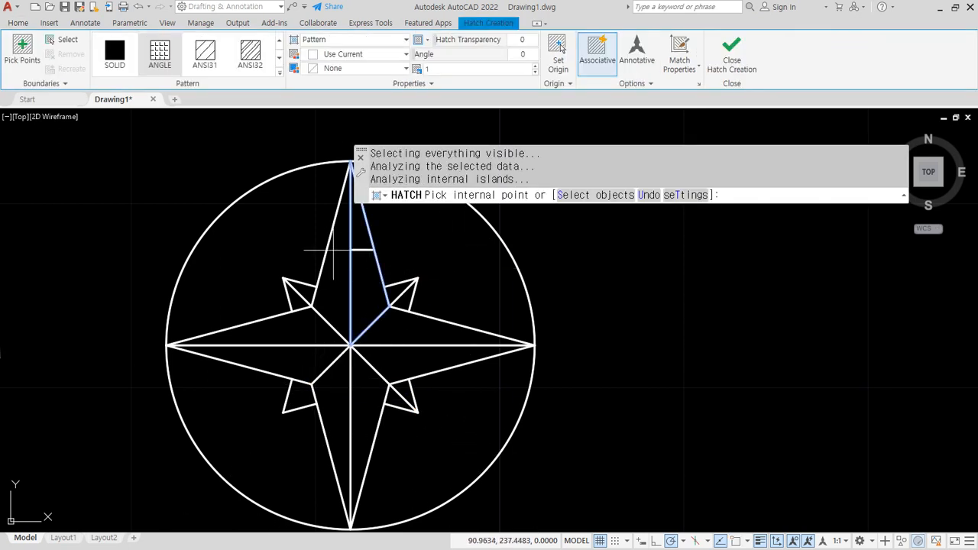
{"action": "left_click", "coordinate": [119, 52]}
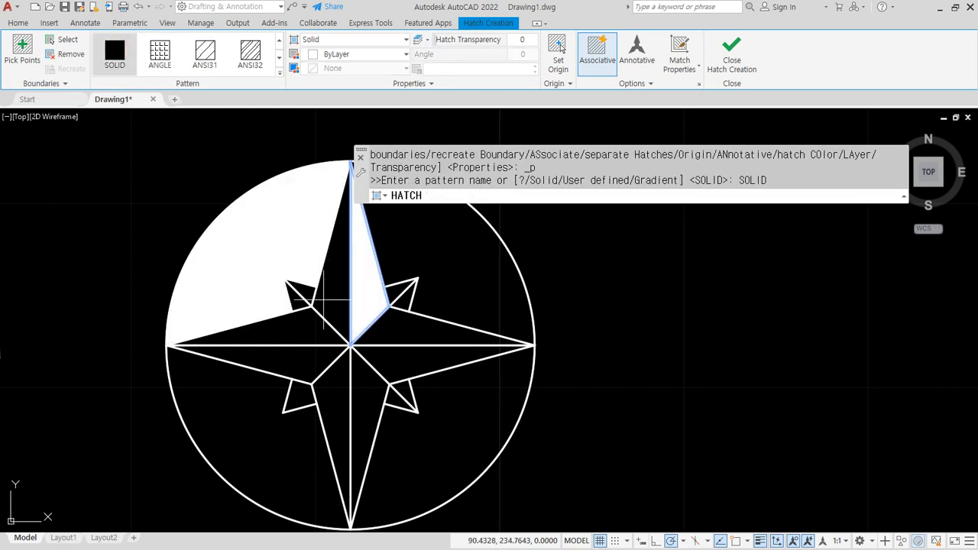
{"action": "left_click", "coordinate": [298, 292]}
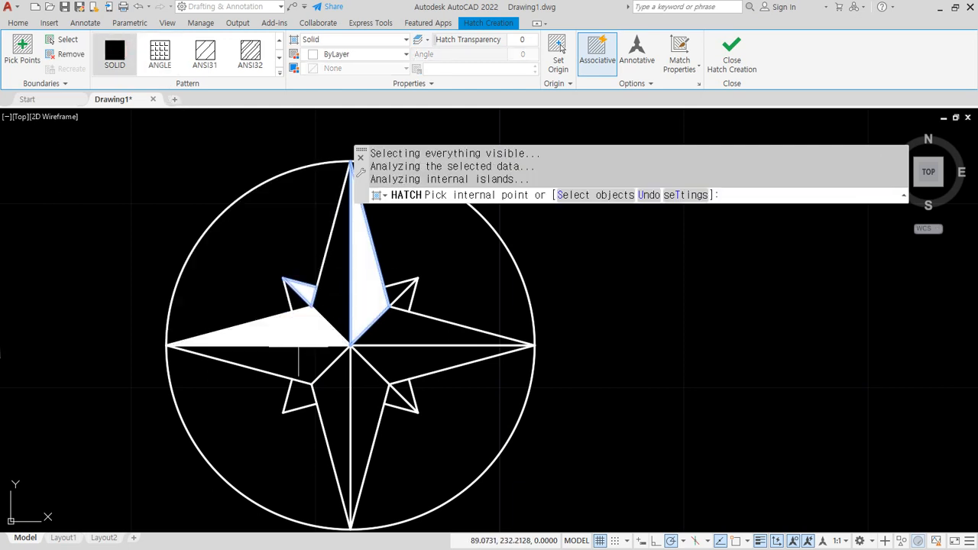
{"action": "left_click", "coordinate": [297, 336]}
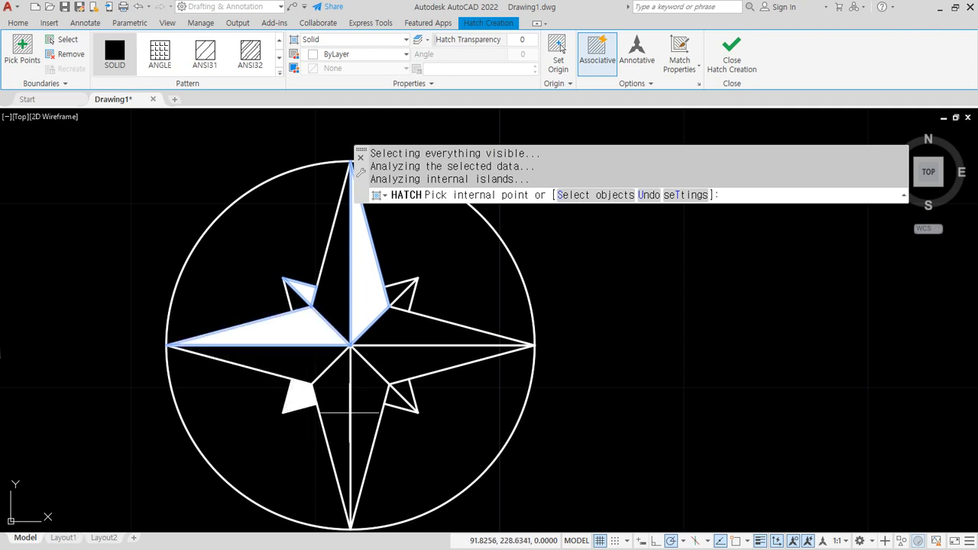
{"action": "left_click", "coordinate": [338, 427]}
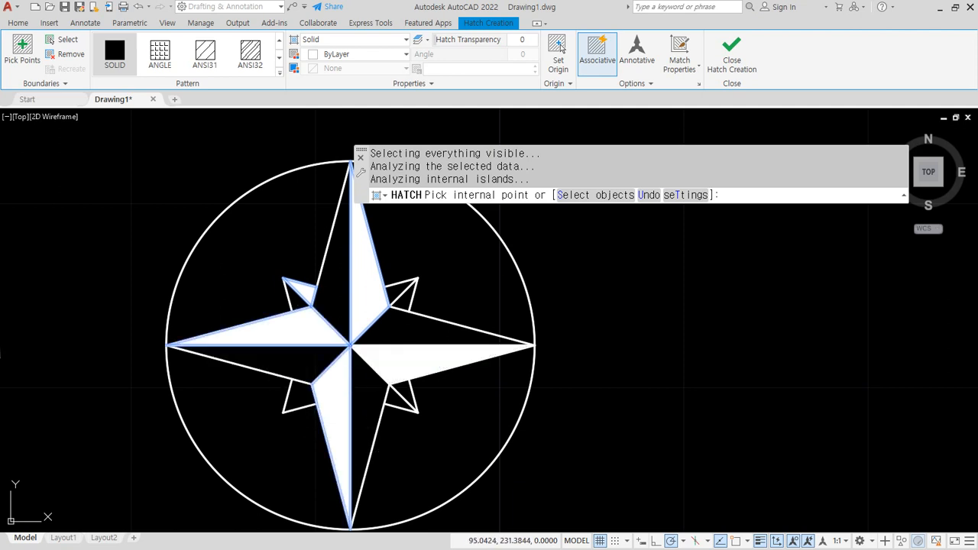
{"action": "key", "text": "Return"}
- Stretch the short lower end of the upper-right diagonal line to the tip of the small lower-left point
{"action": "left_click", "coordinate": [399, 297]}
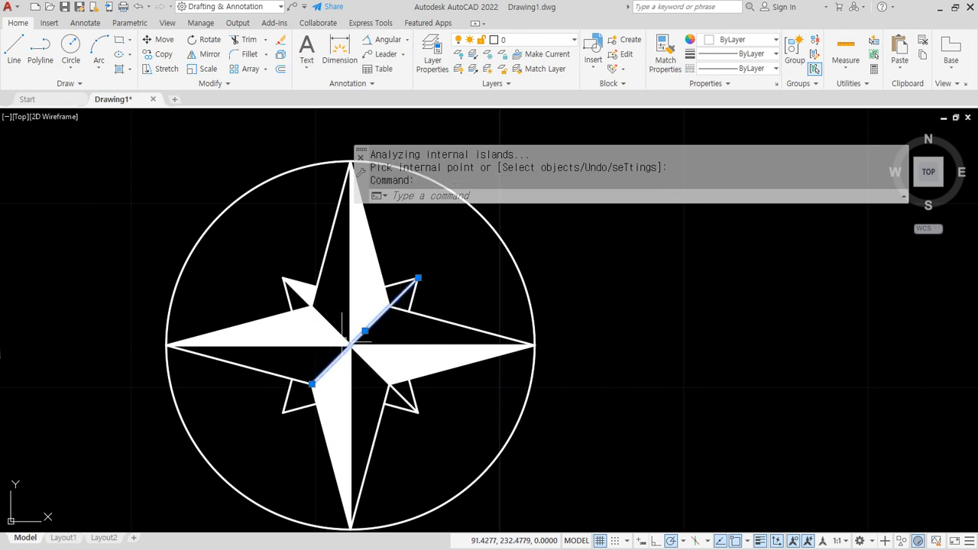
{"action": "left_click", "coordinate": [311, 383]}
{"action": "key", "text": "Escape"}
{"action": "key", "text": "Escape"}
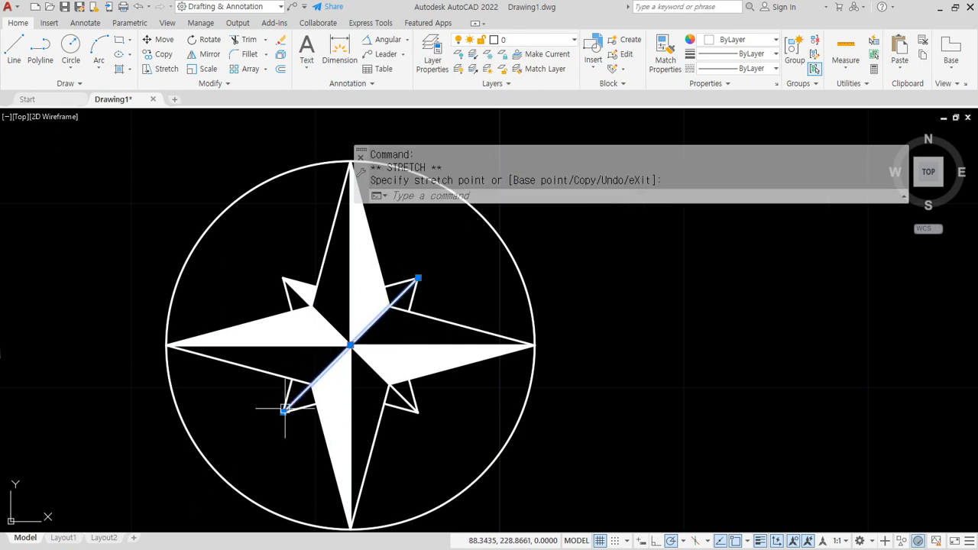
- Extend the star's SOLID hatch to one half of each remaining small point: lower-left, lower-right and upper-right
{"action": "left_click", "coordinate": [353, 392]}
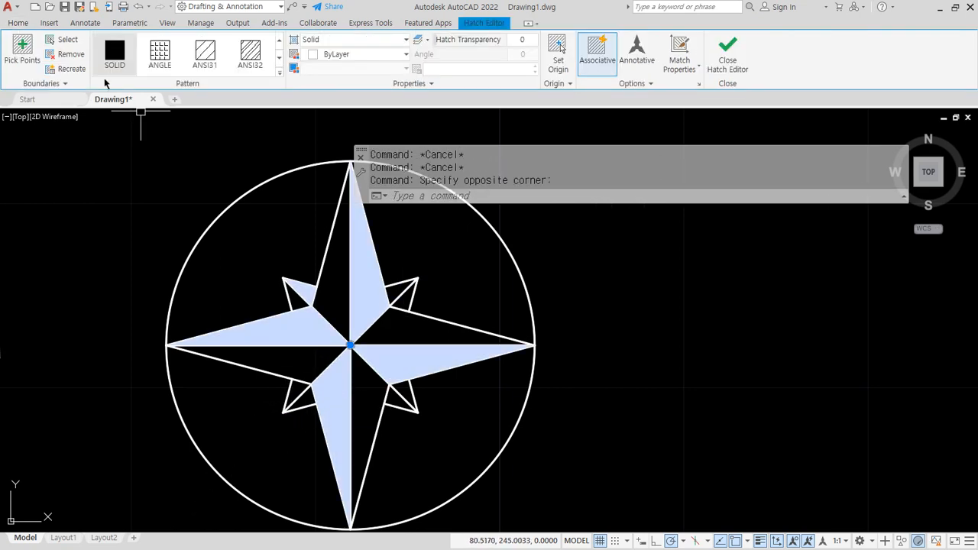
{"action": "left_click", "coordinate": [29, 45]}
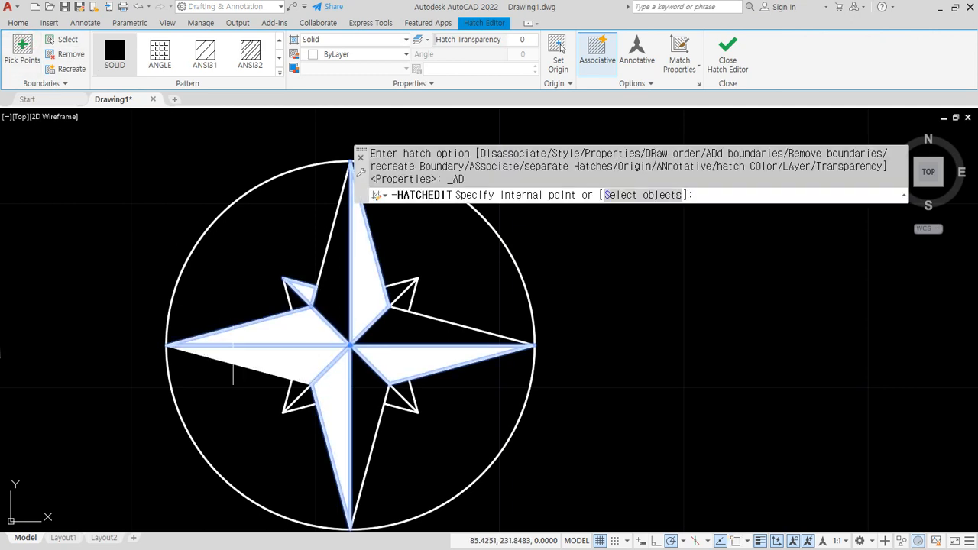
{"action": "left_click", "coordinate": [295, 388]}
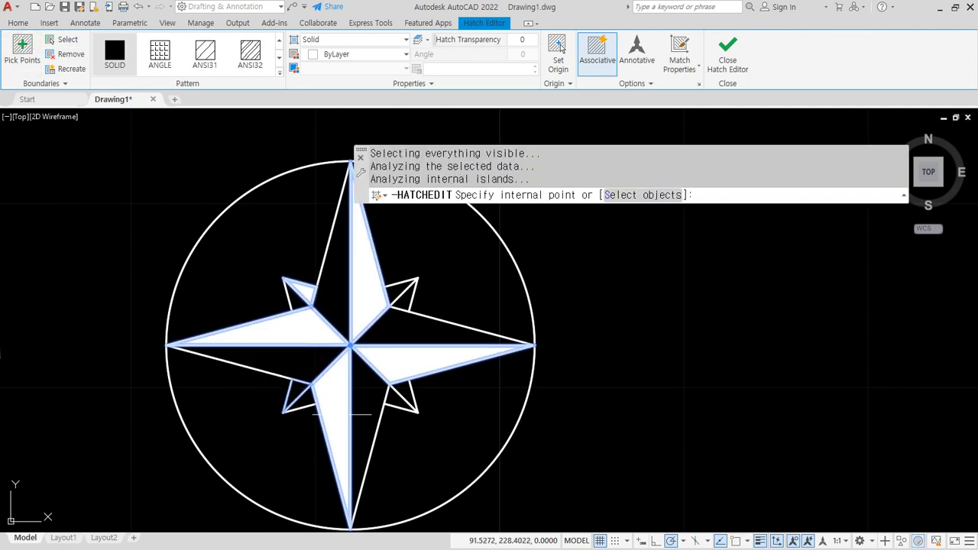
{"action": "left_click", "coordinate": [296, 388]}
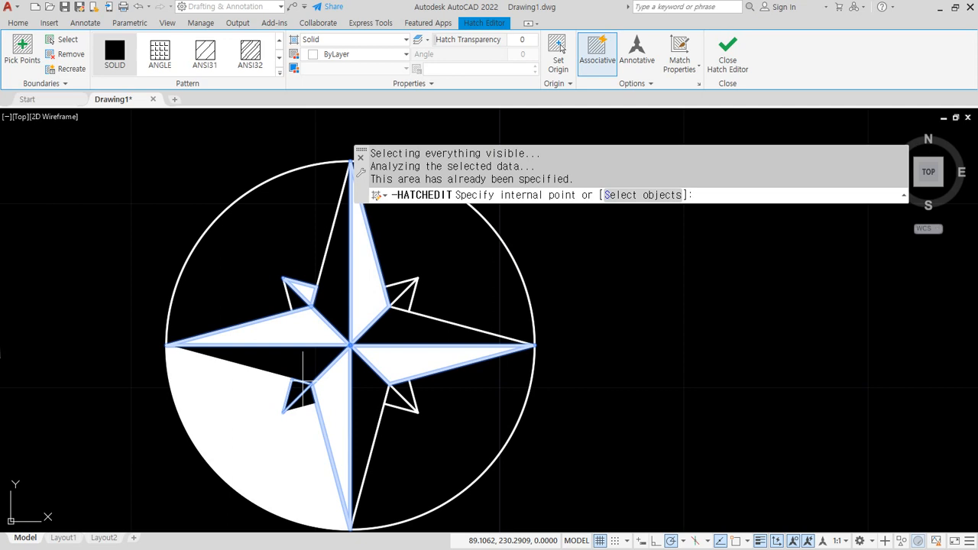
{"action": "left_click", "coordinate": [395, 399]}
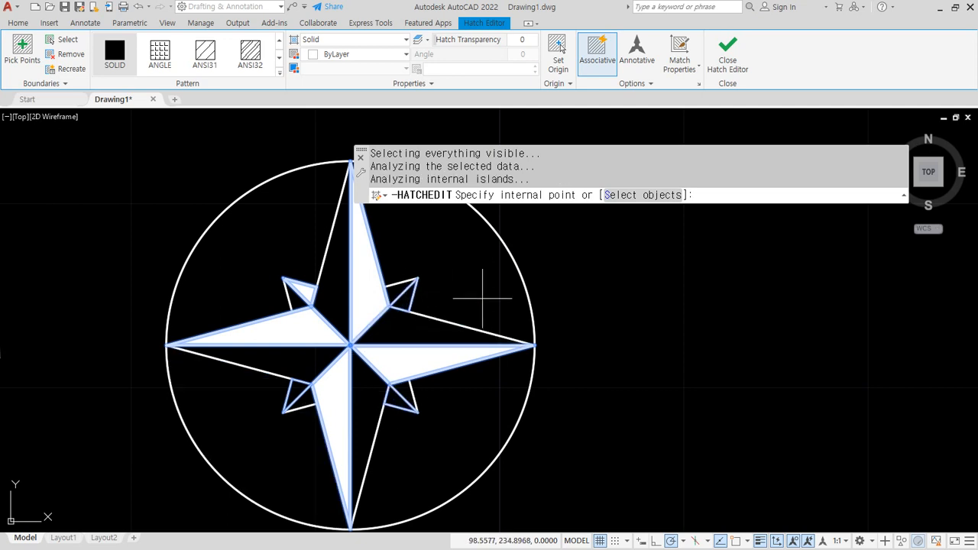
{"action": "key", "text": "Return"}
{"action": "scroll", "coordinate": [400, 414], "scroll_direction": "down", "scroll_amount": 2}
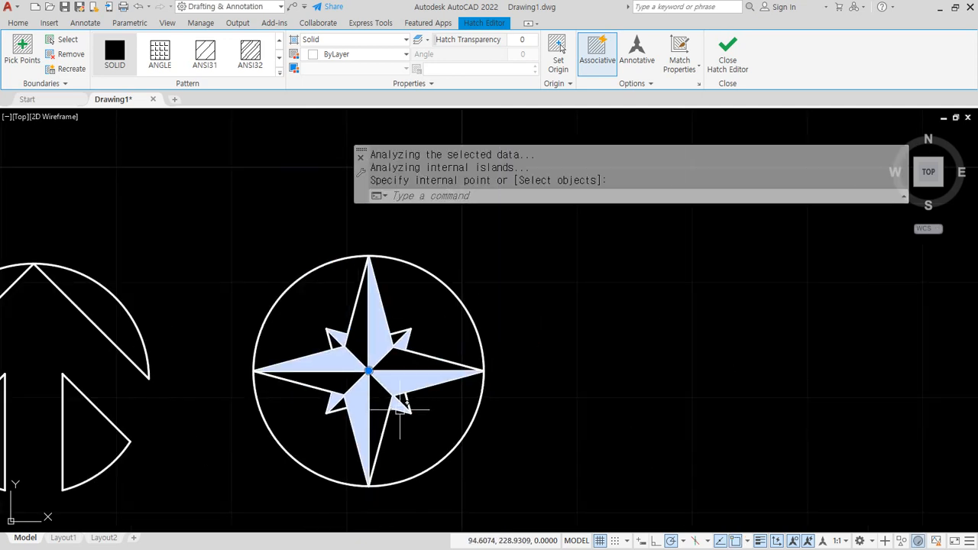
{"action": "middle_click_drag", "start_coordinate": [310, 397], "coordinate": [510, 386]}
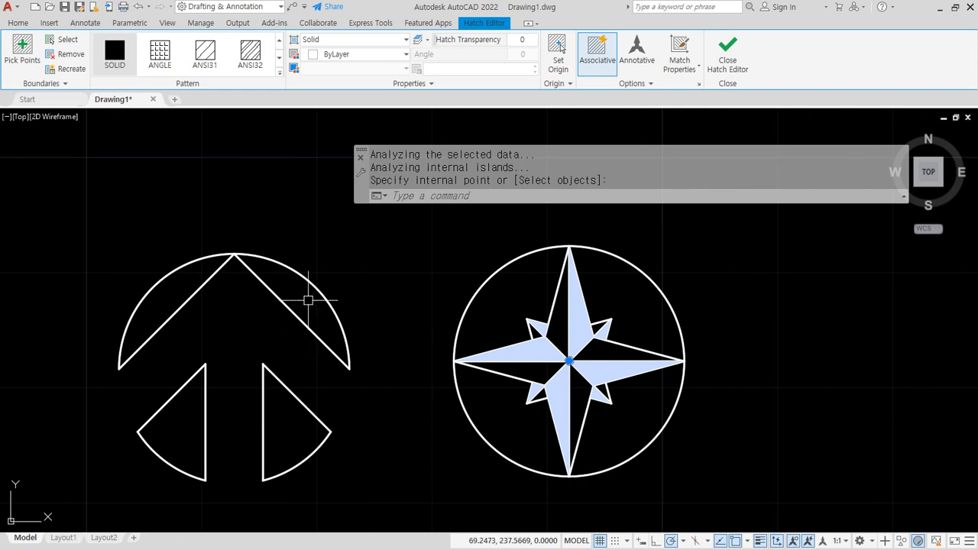
{"action": "key", "text": "Return"}
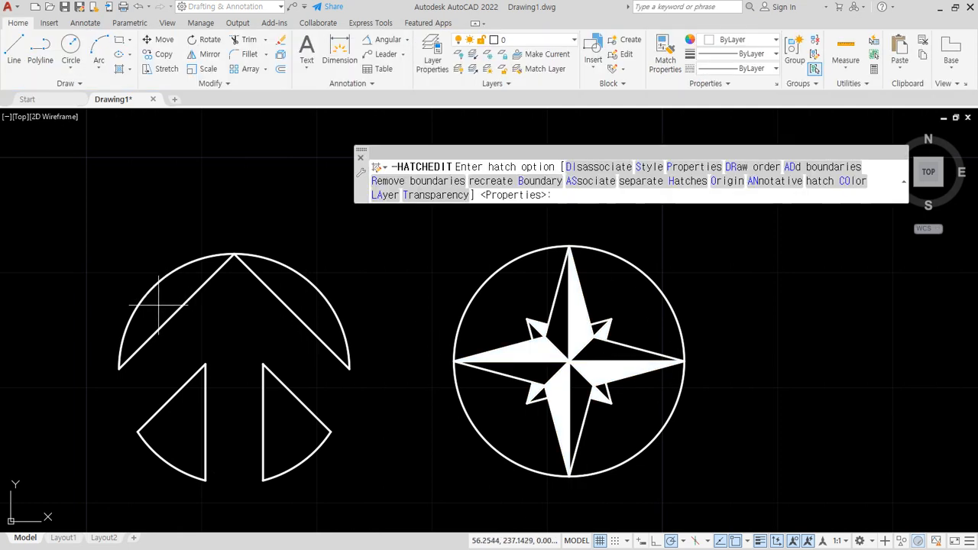
{"action": "key", "text": "Escape"}
{"action": "key", "text": "Escape"}
- Fill the two arc segments and two lower wedges of the north-arrow symbol with a SOLID hatch
{"action": "type", "text": "h"}
{"action": "key", "text": "Return"}
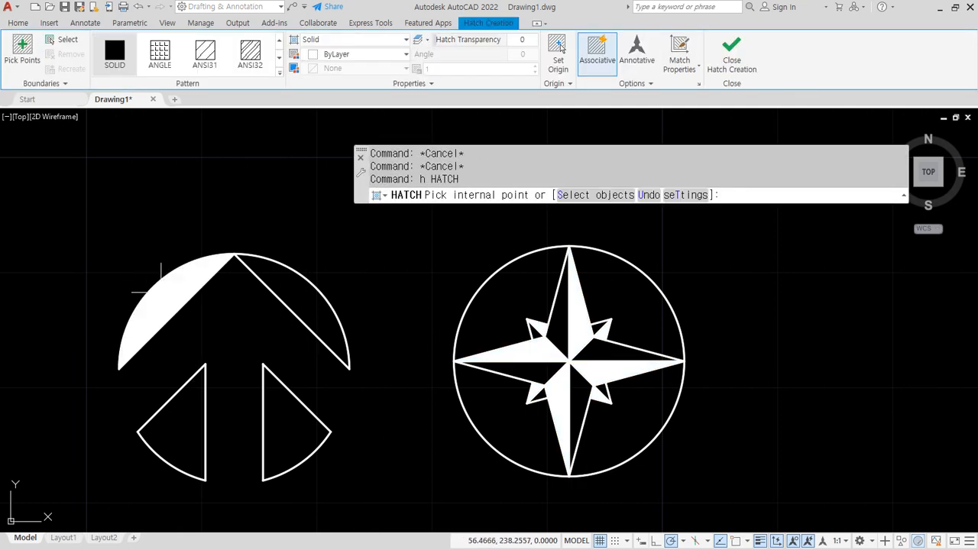
{"action": "left_click", "coordinate": [151, 285]}
{"action": "left_click", "coordinate": [291, 334]}
{"action": "left_click", "coordinate": [286, 442]}
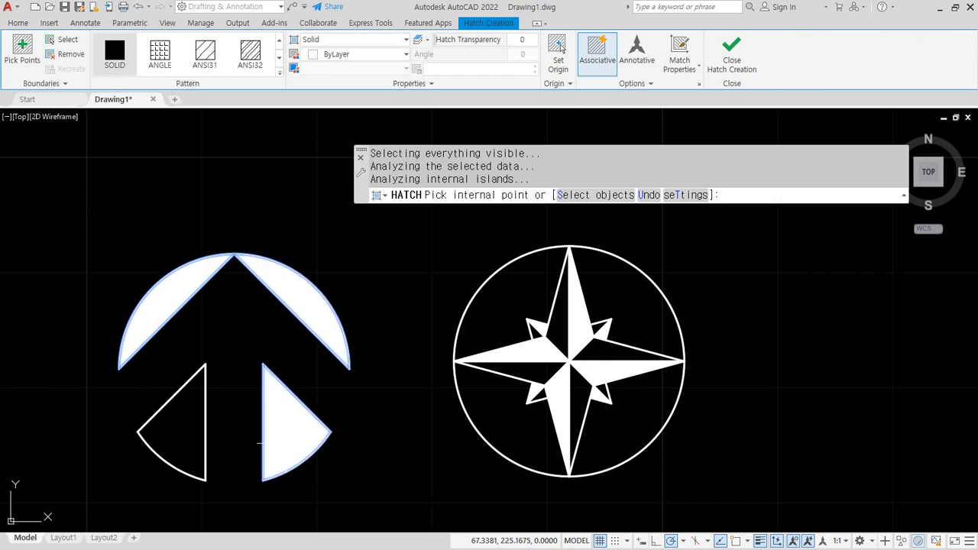
{"action": "left_click", "coordinate": [183, 411]}
{"action": "key", "text": "Return"}
{"action": "scroll", "coordinate": [451, 439], "scroll_direction": "down", "scroll_amount": 2}
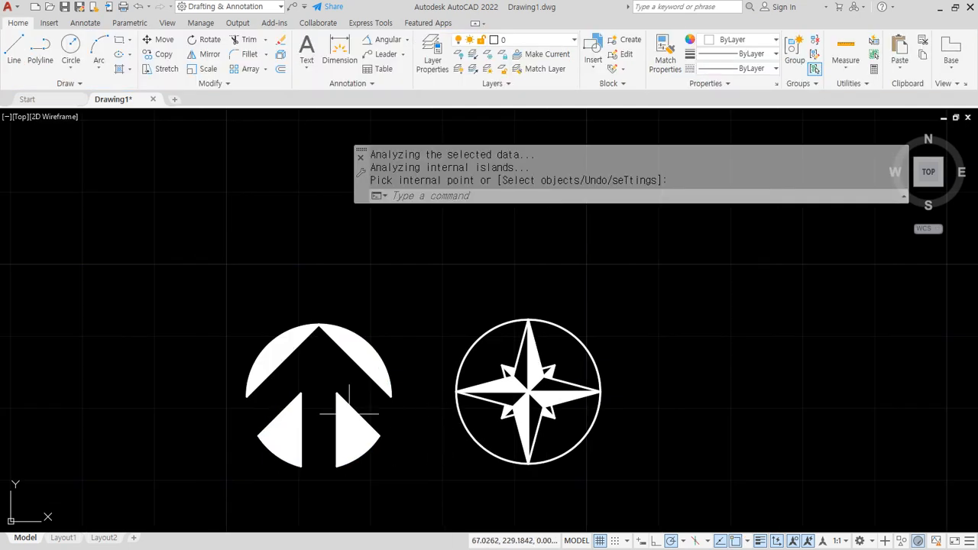
- Erase the whole circular compass star, including its hatch
{"action": "middle_click_drag", "start_coordinate": [465, 391], "coordinate": [433, 330]}
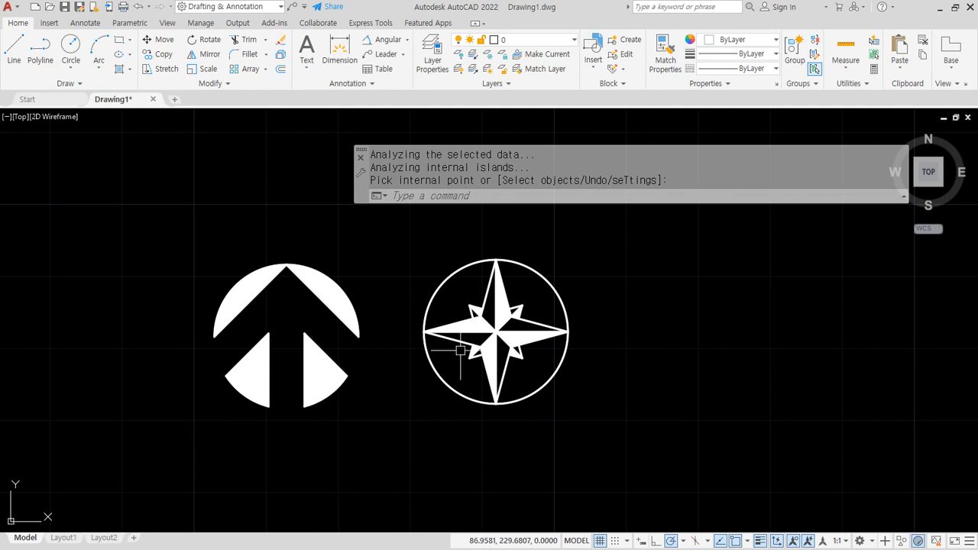
{"action": "left_click", "coordinate": [658, 471]}
{"action": "left_click", "coordinate": [428, 266]}
{"action": "key", "text": "Delete"}
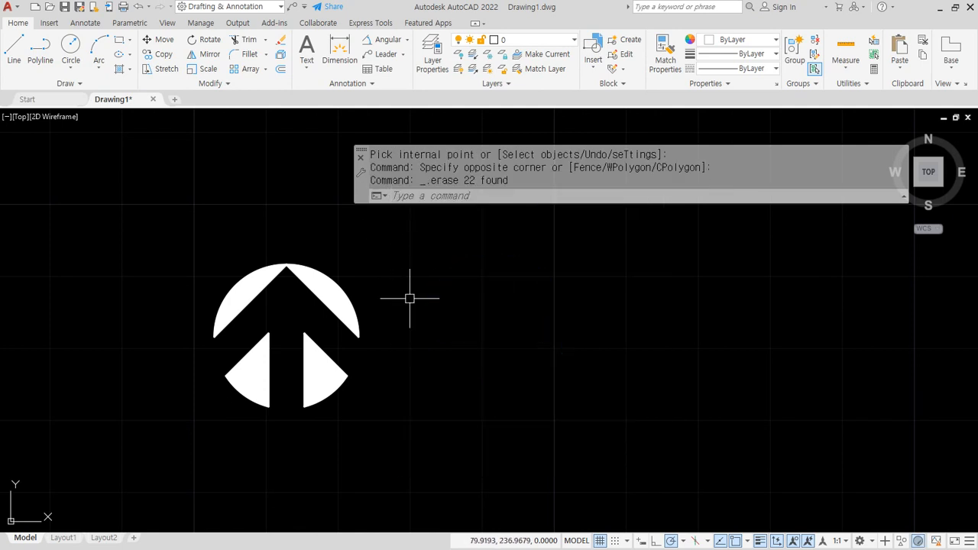
- Move the hatched north arrow horizontally to just beside the left corner of the tilted lot outline
{"action": "type", "text": "m"}
{"action": "key", "text": "Return"}
{"action": "left_click", "coordinate": [387, 432]}
{"action": "left_click", "coordinate": [191, 229]}
{"action": "key", "text": "Return"}
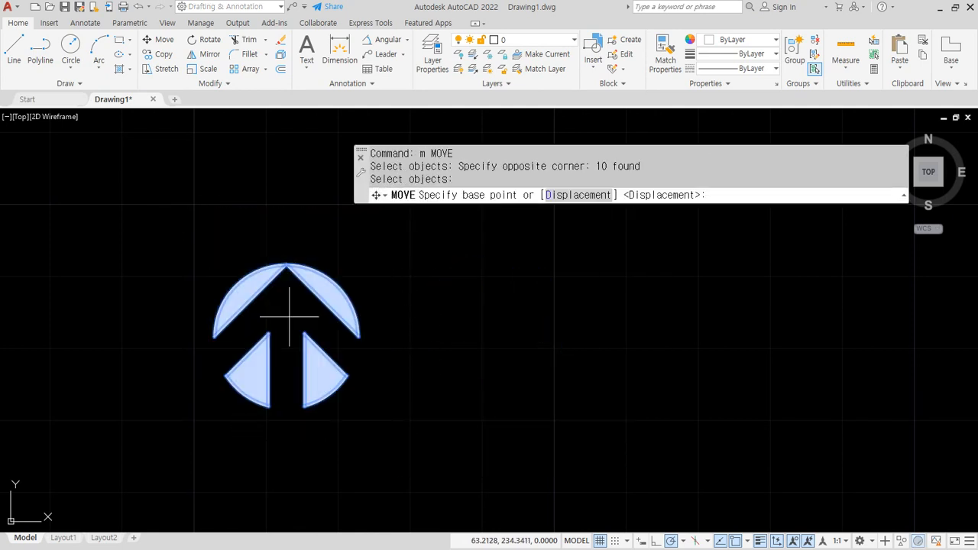
{"action": "left_click", "coordinate": [290, 323]}
{"action": "scroll", "coordinate": [305, 321], "scroll_direction": "down", "scroll_amount": 2}
{"action": "scroll", "coordinate": [330, 314], "scroll_direction": "down", "scroll_amount": 2}
{"action": "middle_click_drag", "start_coordinate": [476, 324], "coordinate": [253, 302]}
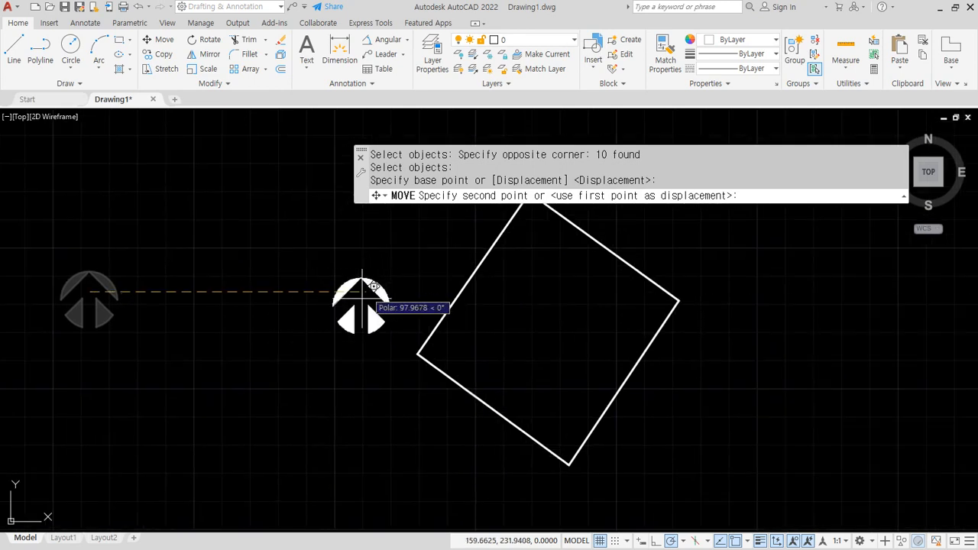
{"action": "left_click", "coordinate": [409, 291]}
{"action": "middle_click_drag", "start_coordinate": [481, 382], "coordinate": [446, 402]}
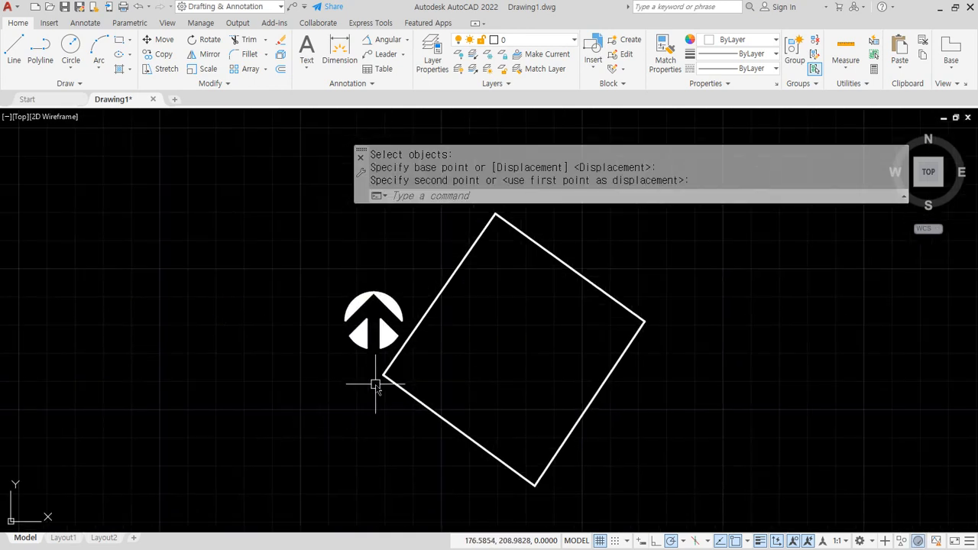
{"action": "mouse_move", "coordinate": [379, 376]}
{"action": "left_mouse_down"}
{"action": "mouse_move", "coordinate": [452, 260]}
{"action": "mouse_move", "coordinate": [522, 311]}
{"action": "mouse_move", "coordinate": [572, 307]}
{"action": "left_mouse_up"}
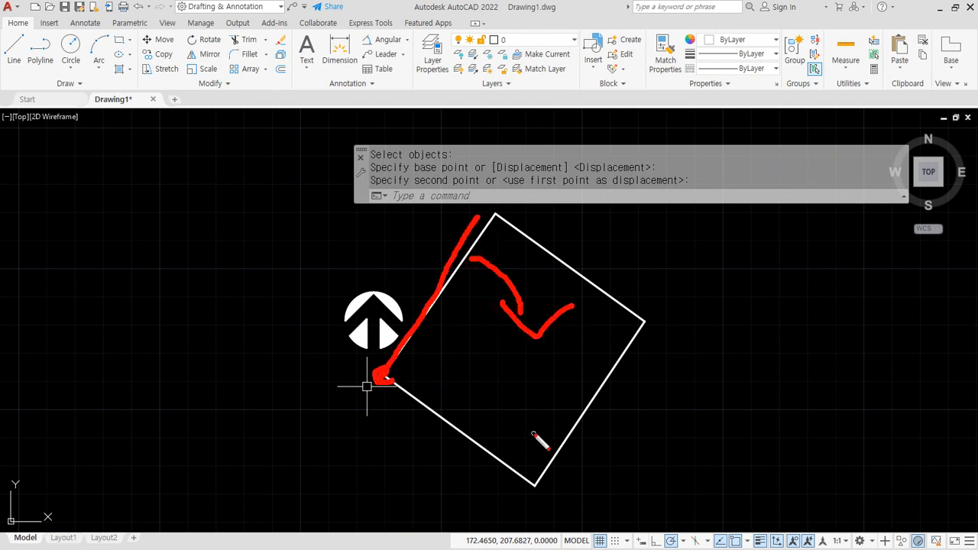
{"action": "key", "text": "Escape"}
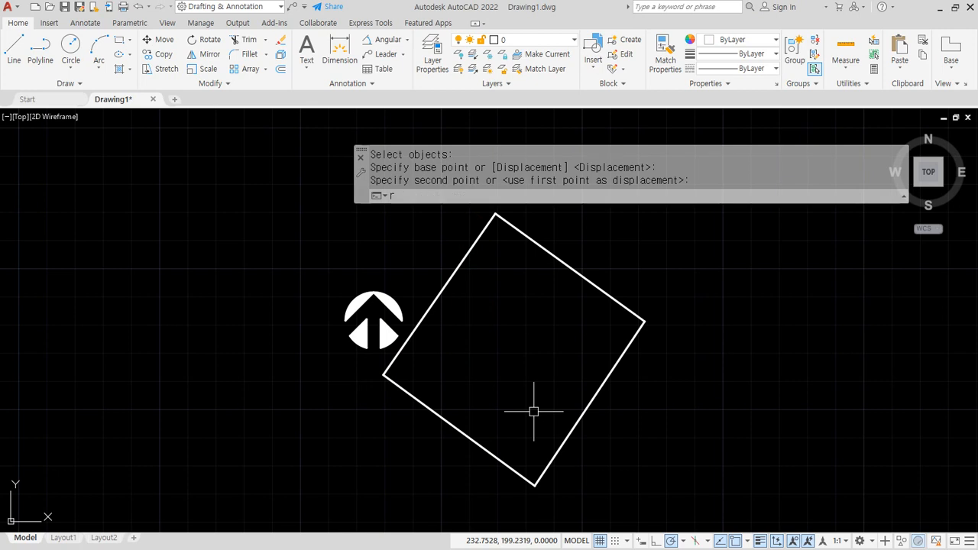
- Start rotating the lot outline and north arrow together, using the outline's left corner as the base point
{"action": "type", "text": "ro"}
{"action": "key", "text": "Return"}
{"action": "left_click", "coordinate": [720, 470]}
{"action": "left_click", "coordinate": [272, 220]}
{"action": "key", "text": "Return"}
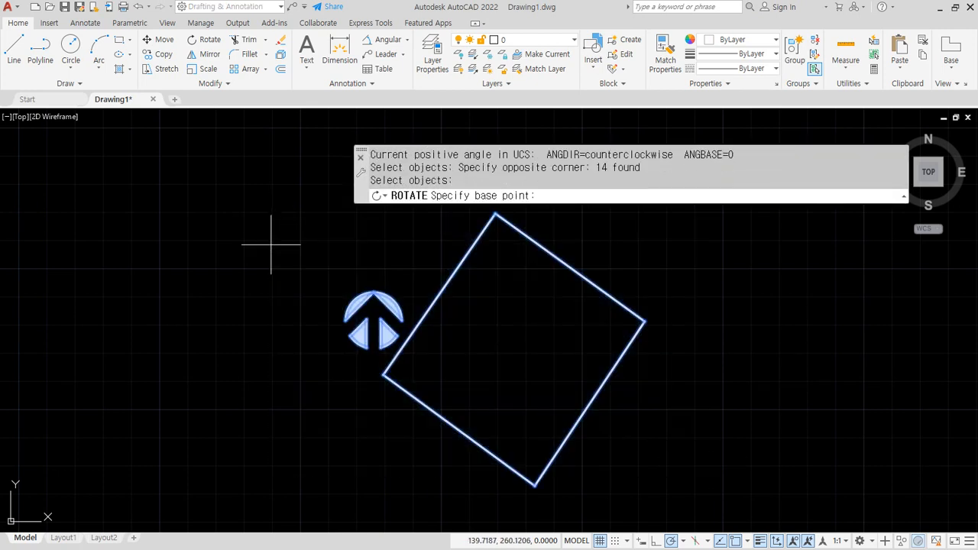
{"action": "left_click", "coordinate": [384, 375]}
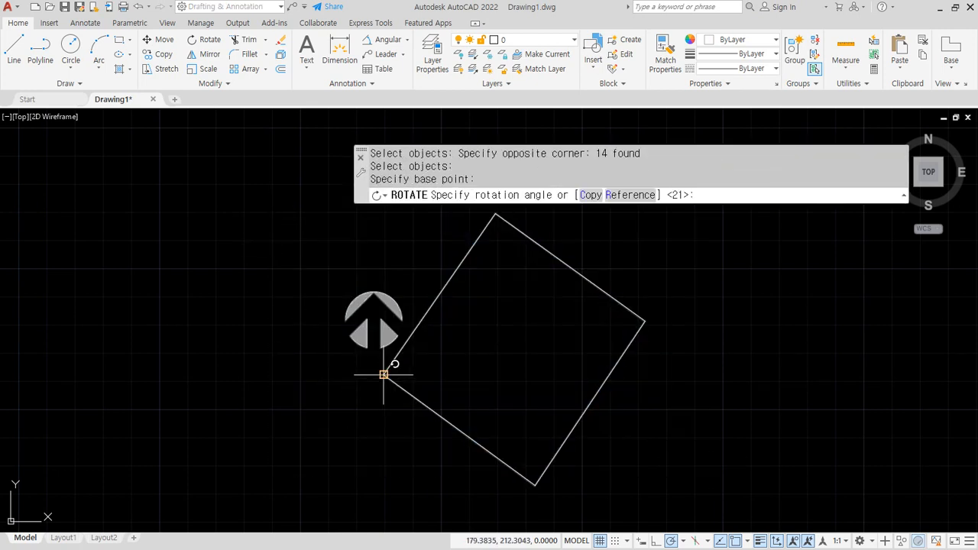
{"action": "key", "text": "ctrl+2"}
{"action": "left_click_drag", "start_coordinate": [316, 368], "coordinate": [634, 368], "text": "shift"}
{"action": "mouse_move", "coordinate": [482, 254]}
{"action": "left_mouse_down"}
{"action": "mouse_move", "coordinate": [527, 318]}
{"action": "mouse_move", "coordinate": [557, 324]}
{"action": "left_mouse_up"}
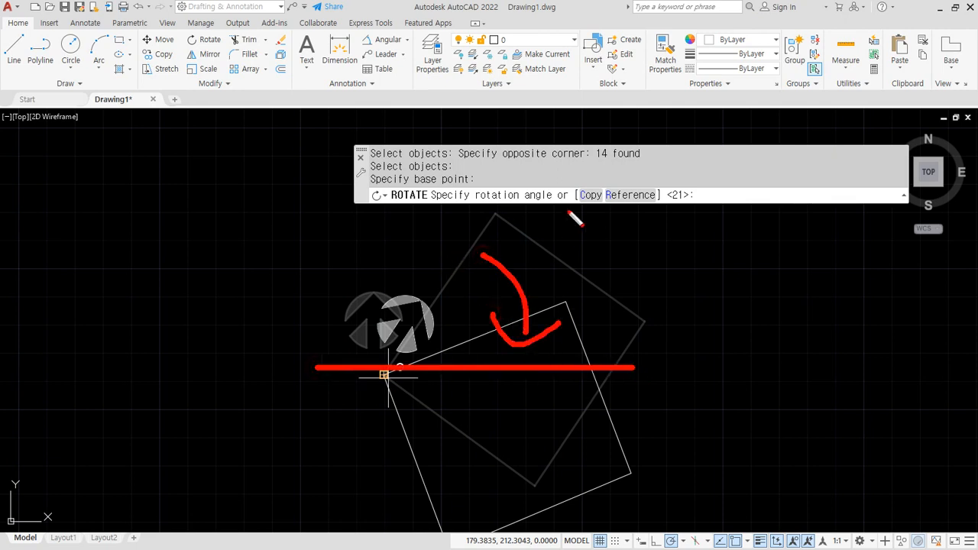
{"action": "left_click_drag", "start_coordinate": [595, 193], "coordinate": [612, 216]}
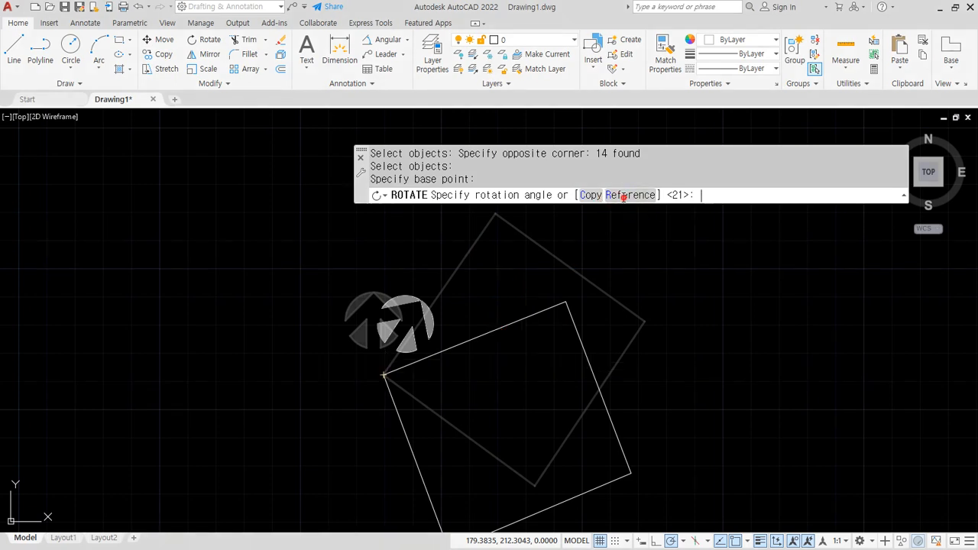
- Use the Reference option along the lot's upper-left edge and set its new angle to 0
{"action": "left_click", "coordinate": [628, 195]}
{"action": "left_click", "coordinate": [384, 374]}
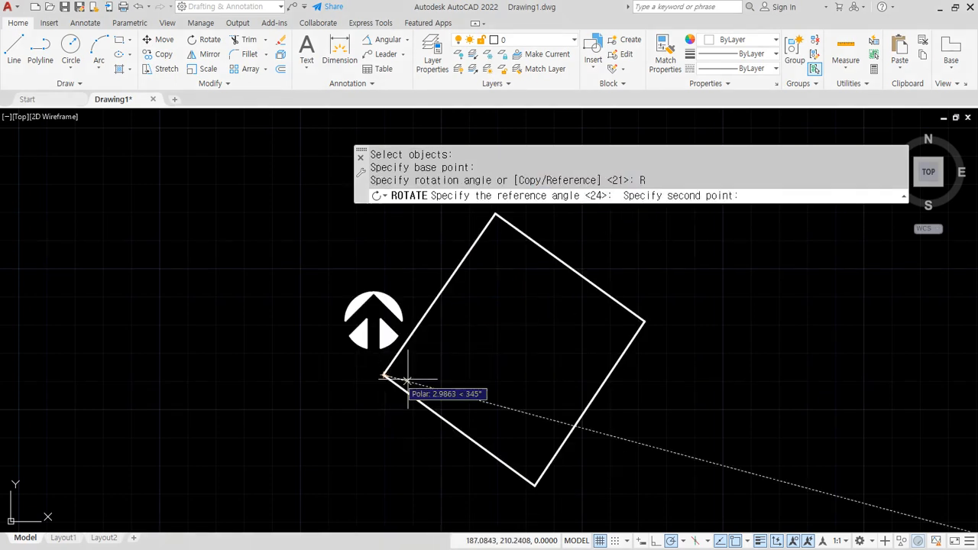
{"action": "left_click", "coordinate": [495, 213]}
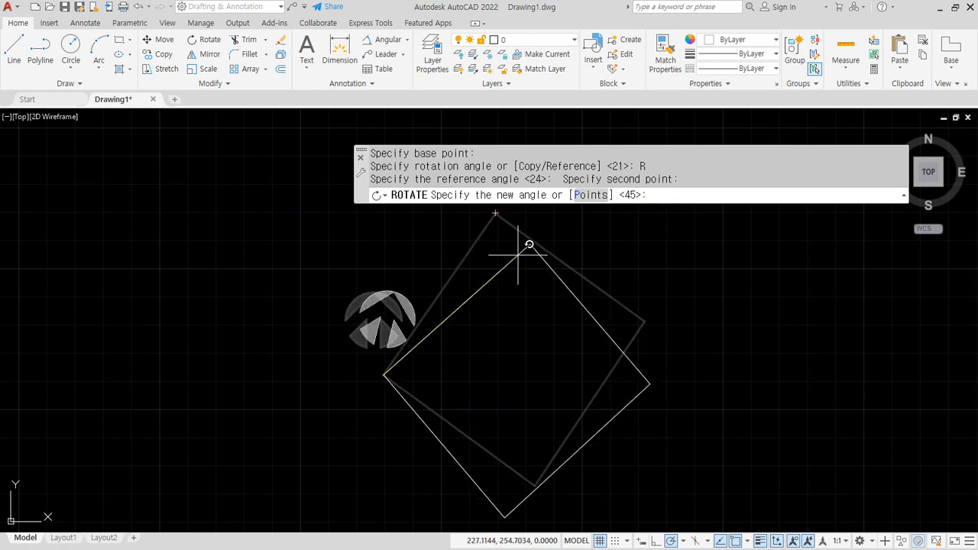
{"action": "key", "text": "Return"}
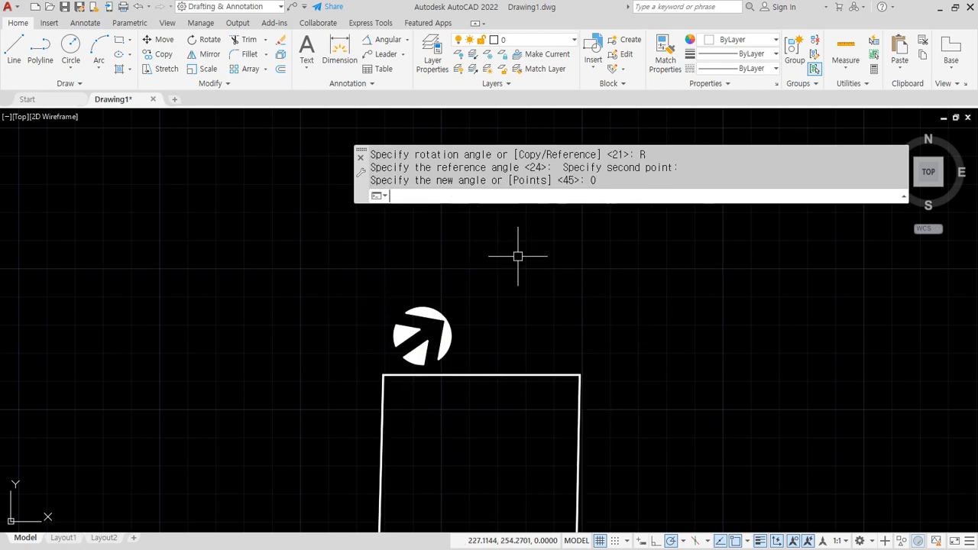
{"action": "scroll", "coordinate": [473, 340], "scroll_direction": "down", "scroll_amount": 2}
{"action": "middle_click_drag", "start_coordinate": [510, 339], "coordinate": [404, 230]}
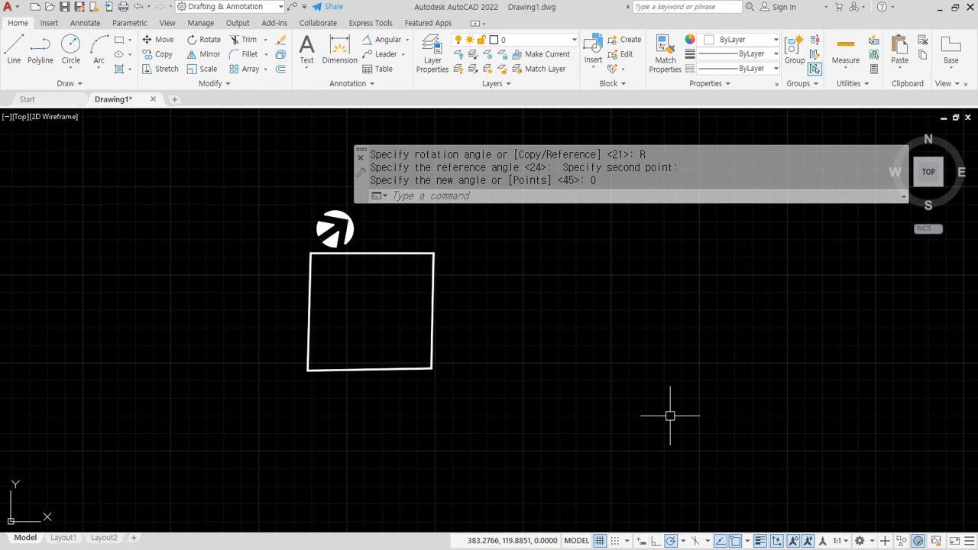
- Switch to the Notepad command list to review the SCale entry, and return to AutoCAD
{"action": "key", "text": "alt+Tab"}
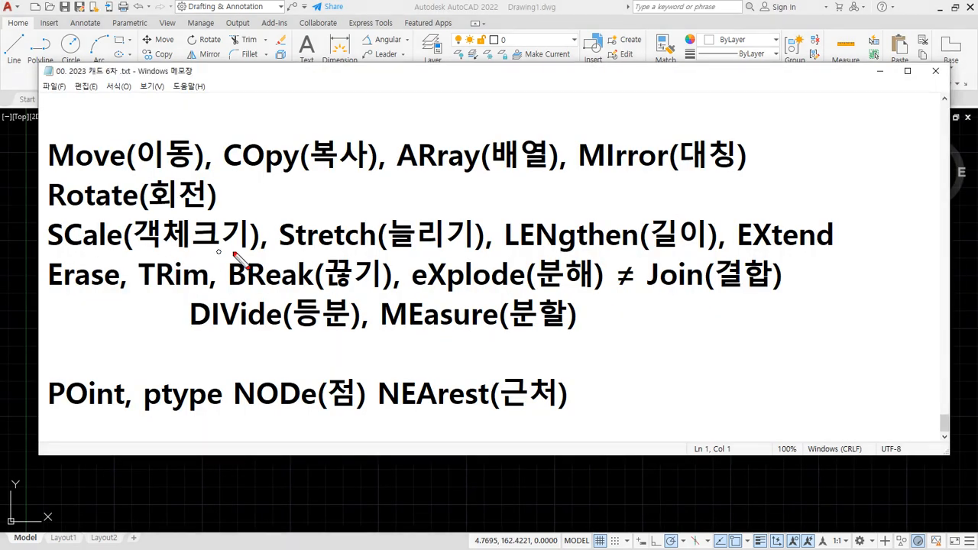
{"action": "mouse_move", "coordinate": [269, 262]}
{"action": "left_mouse_down"}
{"action": "mouse_move", "coordinate": [42, 259]}
{"action": "mouse_move", "coordinate": [283, 255]}
{"action": "left_mouse_up"}
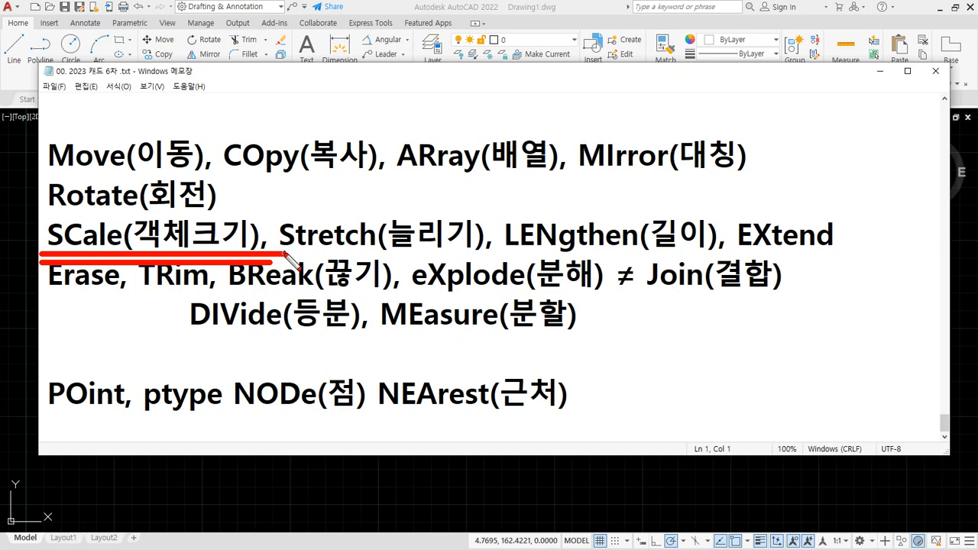
{"action": "key", "text": "Escape"}
{"action": "left_click", "coordinate": [417, 9]}
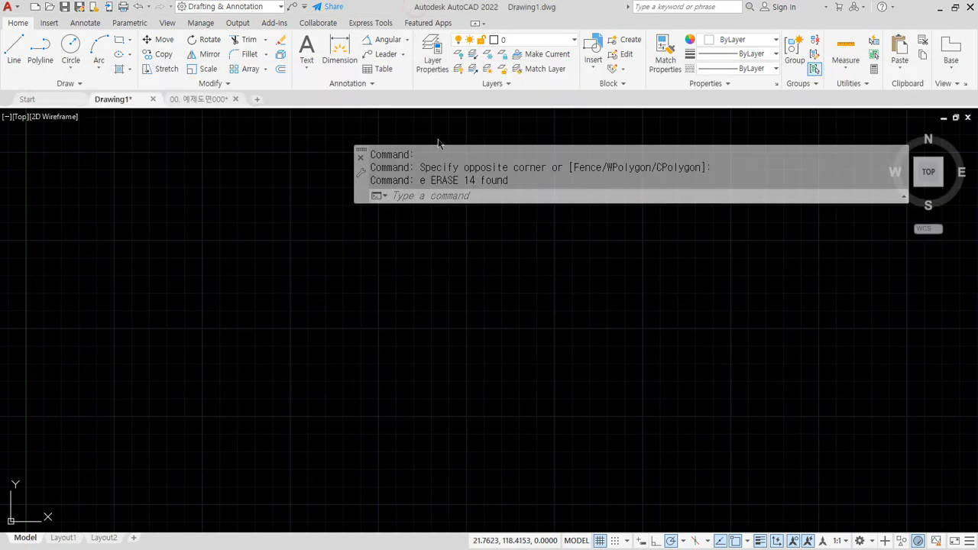
- Undo the erase of the lot outline and north arrow
{"action": "key", "text": "ctrl+z"}
{"action": "scroll", "coordinate": [124, 315], "scroll_direction": "down", "scroll_amount": 2}
{"action": "middle_click_drag", "start_coordinate": [139, 314], "coordinate": [321, 292]}
- Draw a 420 by 297 rectangle enclosing the lot outline and north arrow
{"action": "type", "text": "rec"}
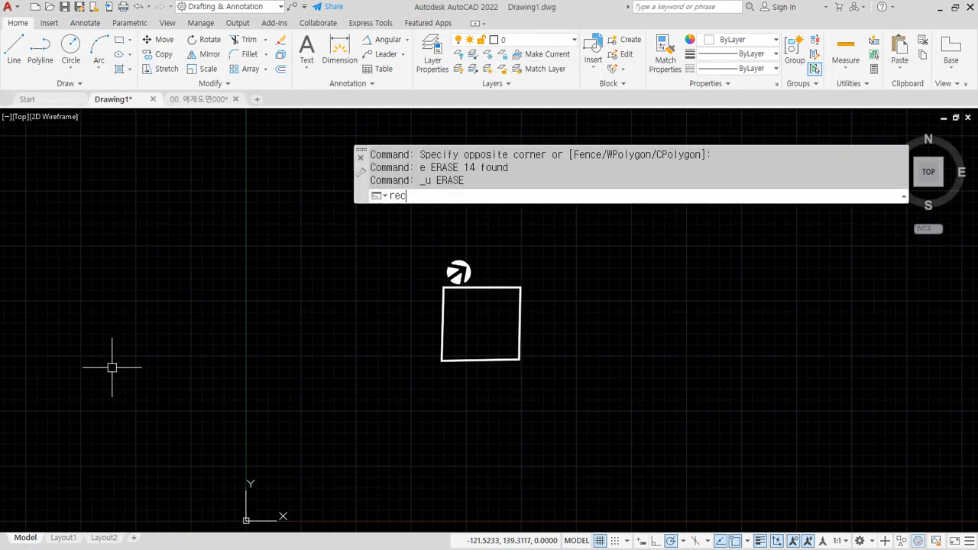
{"action": "key", "text": "Return"}
{"action": "left_click", "coordinate": [93, 395]}
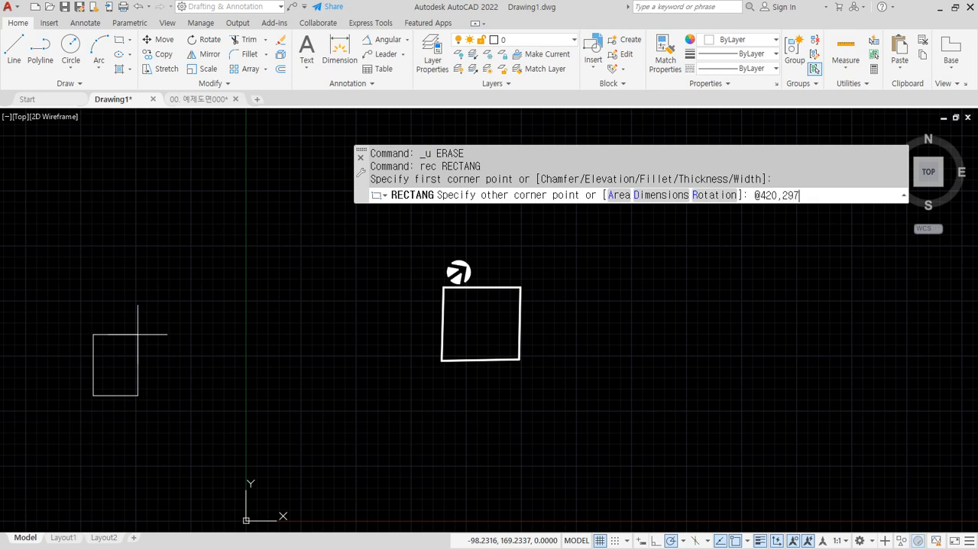
{"action": "type", "text": "@420,297"}
{"action": "key", "text": "Return"}
{"action": "scroll", "coordinate": [175, 321], "scroll_direction": "down", "scroll_amount": 2}
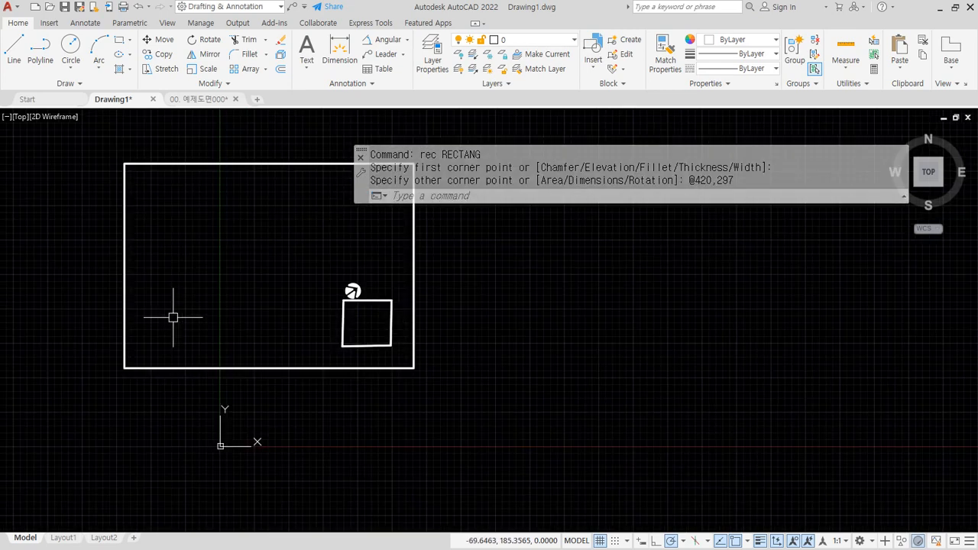
- Offset the 420 by 297 rectangle inward by 10
{"action": "type", "text": "o"}
{"action": "key", "text": "Return"}
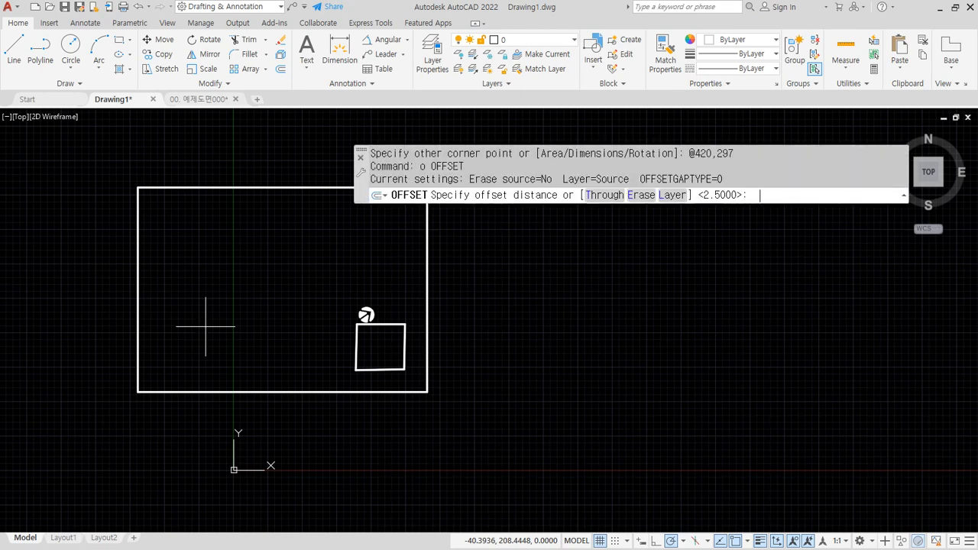
{"action": "type", "text": "10"}
{"action": "key", "text": "Return"}
{"action": "left_click", "coordinate": [221, 188]}
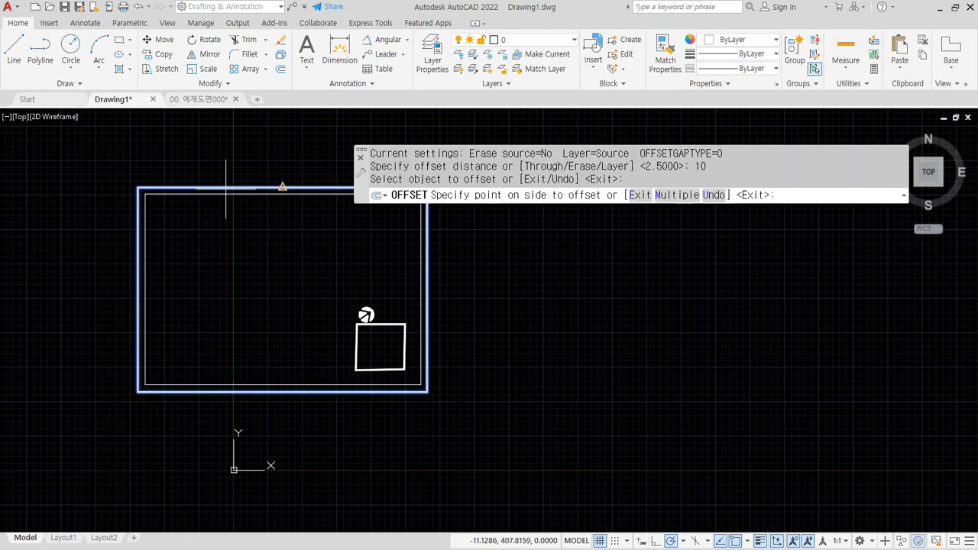
{"action": "left_click", "coordinate": [225, 285]}
{"action": "key", "text": "Return"}
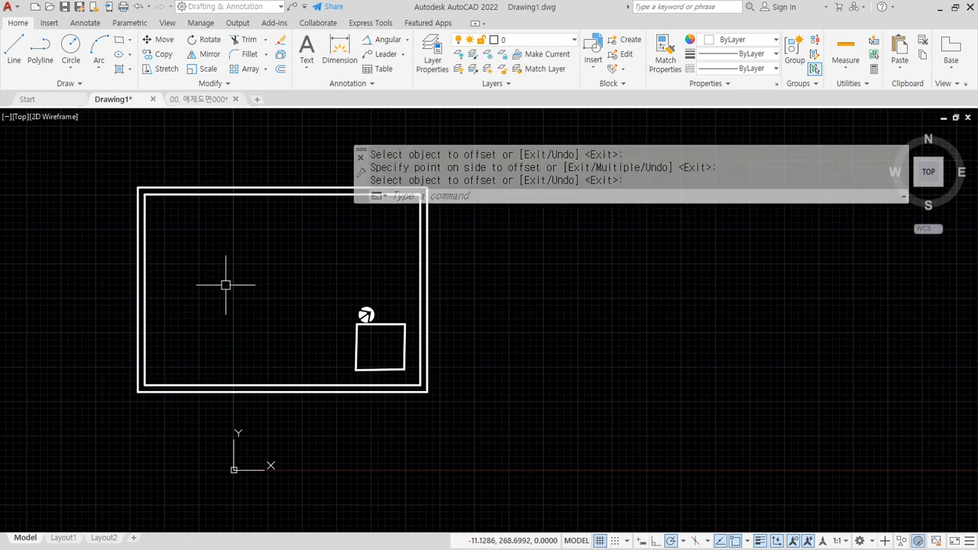
- Examine the scale note under the site plan title in the example drawing and return to Drawing1
{"action": "left_click", "coordinate": [200, 99]}
{"action": "middle_click_drag", "start_coordinate": [435, 506], "coordinate": [396, 417]}
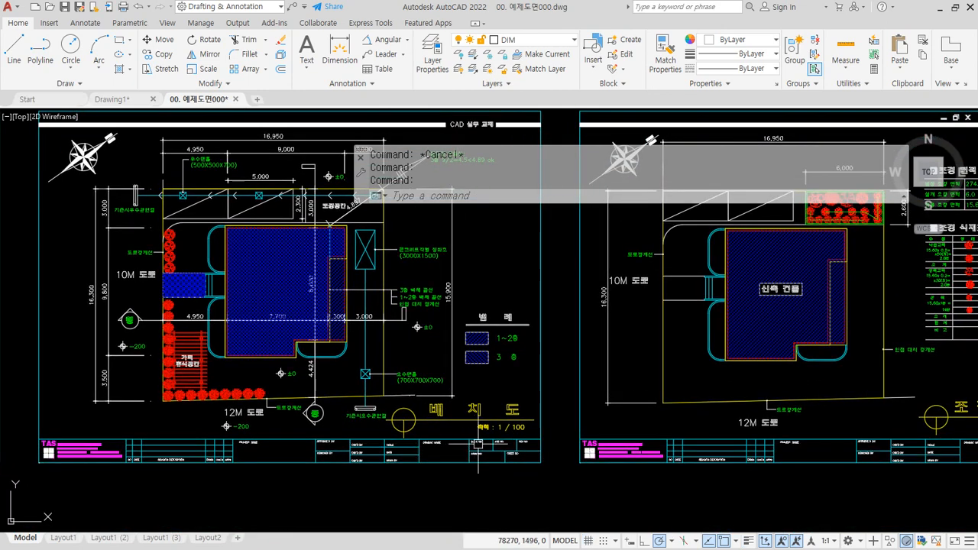
{"action": "scroll", "coordinate": [505, 442], "scroll_direction": "up", "scroll_amount": 4}
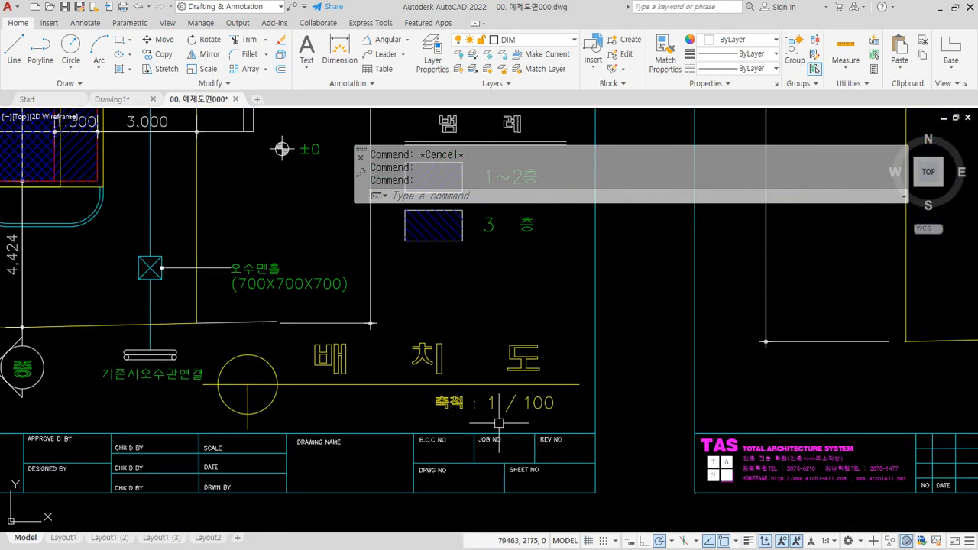
{"action": "mouse_move", "coordinate": [552, 416]}
{"action": "left_mouse_down"}
{"action": "mouse_move", "coordinate": [456, 430]}
{"action": "mouse_move", "coordinate": [560, 416]}
{"action": "left_mouse_up"}
{"action": "key", "text": "Escape"}
{"action": "left_click", "coordinate": [113, 99]}
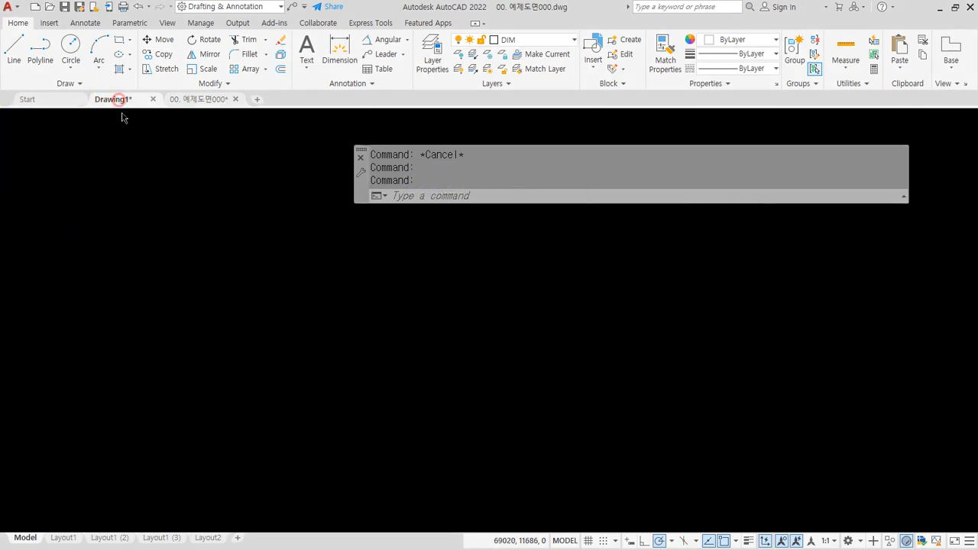
- Scale both border rectangles by a factor of 5 from the outer rectangle's lower-left corner
{"action": "type", "text": "sc"}
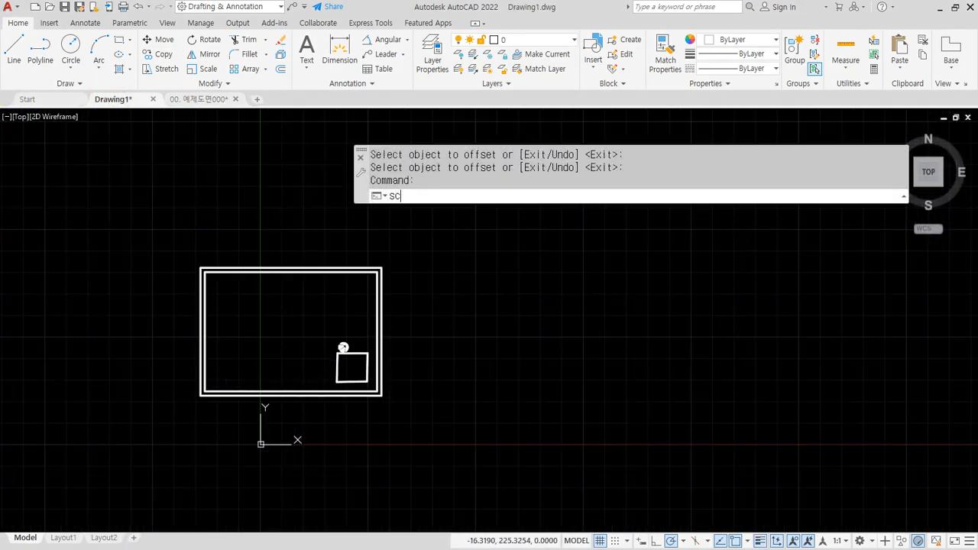
{"action": "key", "text": "Return"}
{"action": "left_click", "coordinate": [277, 343]}
{"action": "left_click", "coordinate": [161, 436]}
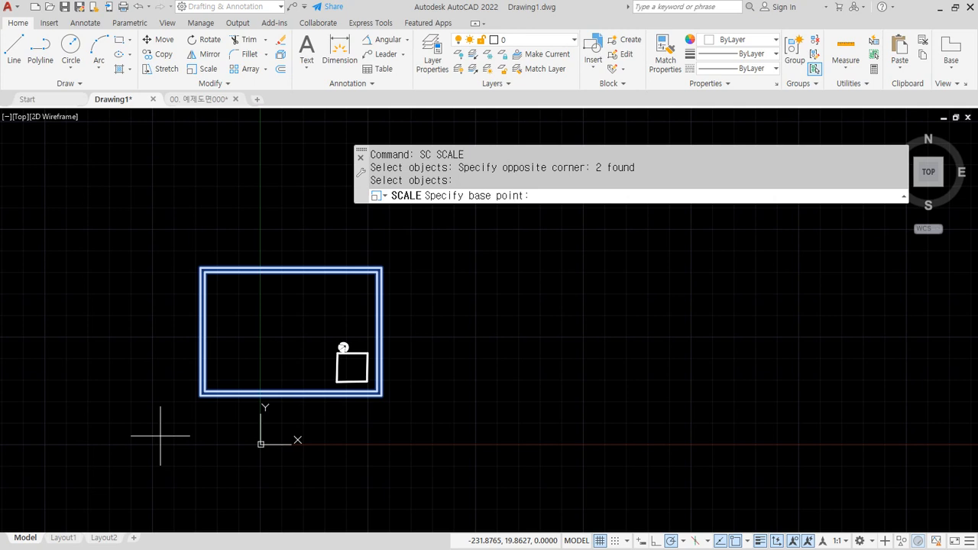
{"action": "left_click", "coordinate": [201, 395]}
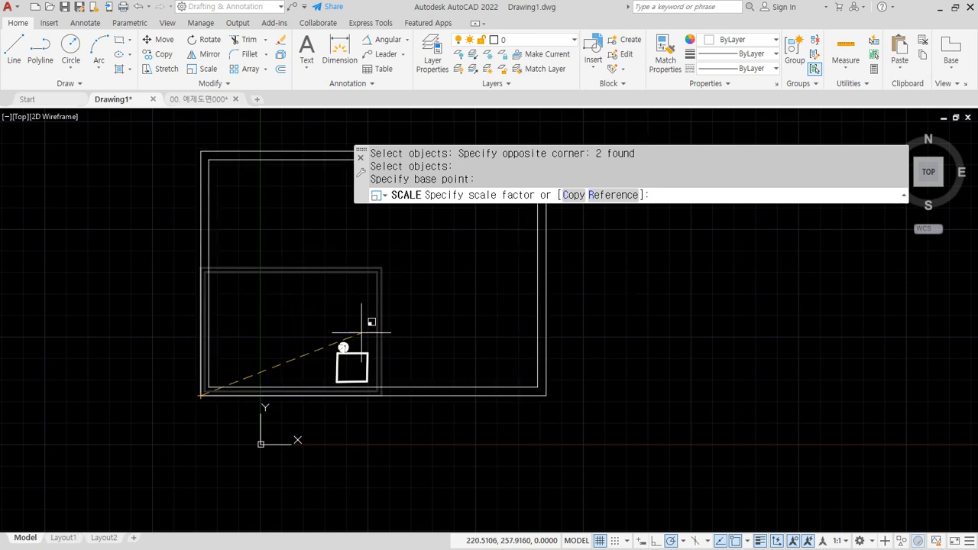
{"action": "mouse_move", "coordinate": [703, 213]}
{"action": "left_mouse_down"}
{"action": "mouse_move", "coordinate": [706, 167]}
{"action": "mouse_move", "coordinate": [692, 211]}
{"action": "left_mouse_up"}
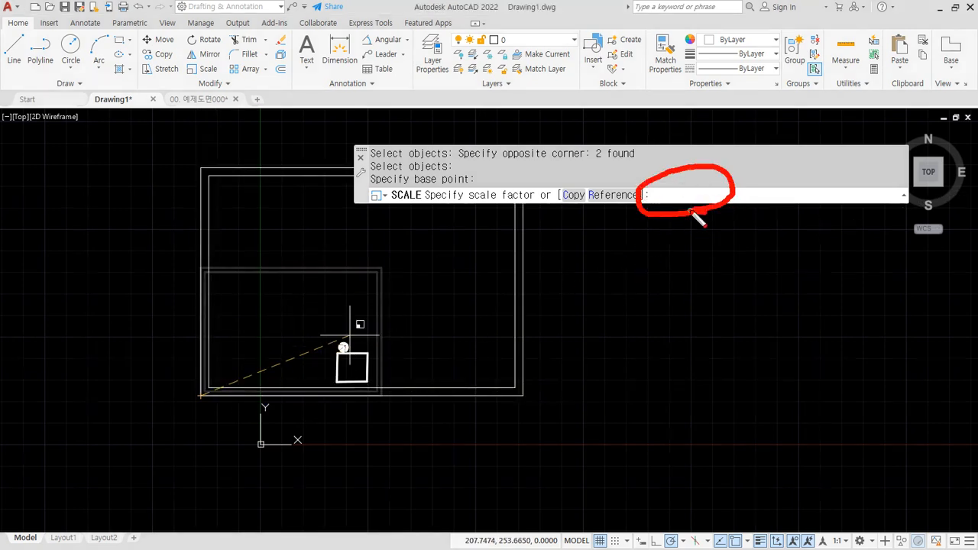
{"action": "key", "text": "Escape"}
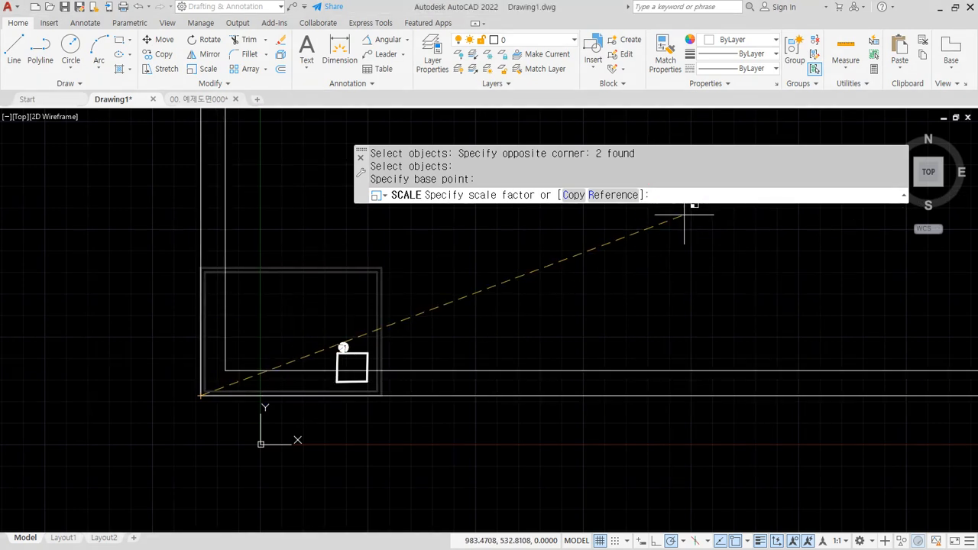
{"action": "key", "text": "Return"}
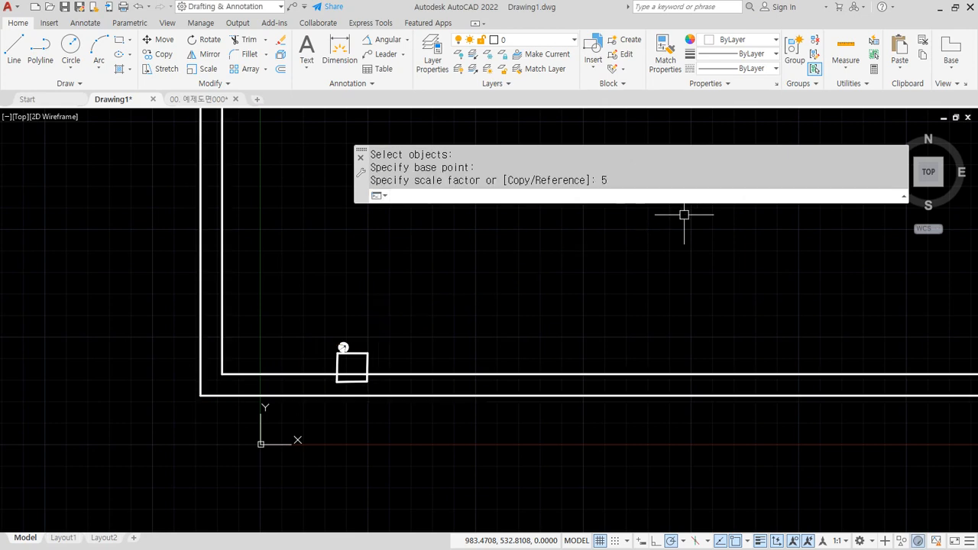
{"action": "scroll", "coordinate": [681, 214], "scroll_direction": "down", "scroll_amount": 6}
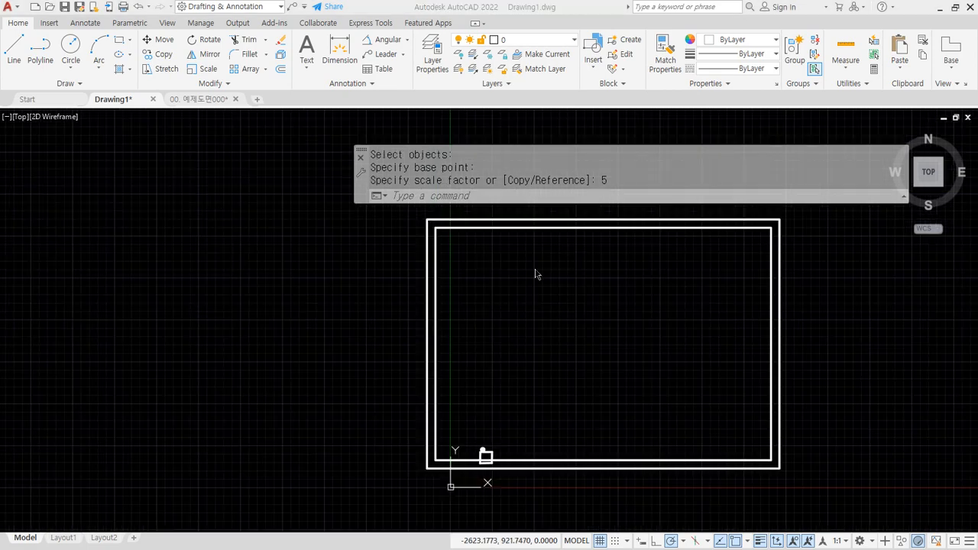
- Erase both enlarged border rectangles
{"action": "left_click", "coordinate": [491, 302]}
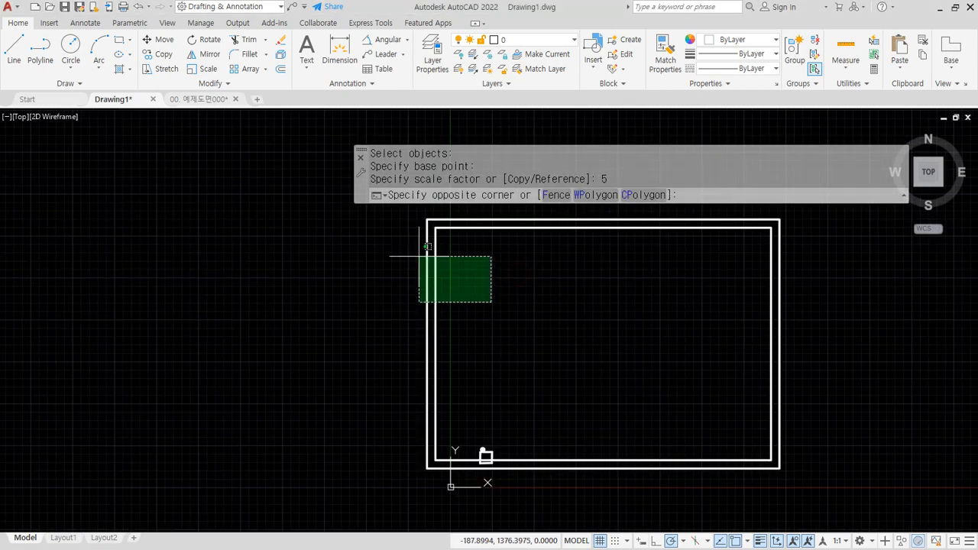
{"action": "left_click", "coordinate": [388, 239]}
{"action": "type", "text": "e"}
{"action": "key", "text": "space"}
- Draw a 100 by 100 square in an empty area of the drawing
{"action": "scroll", "coordinate": [560, 475], "scroll_direction": "up", "scroll_amount": 6}
{"action": "scroll", "coordinate": [410, 389], "scroll_direction": "up", "scroll_amount": 6}
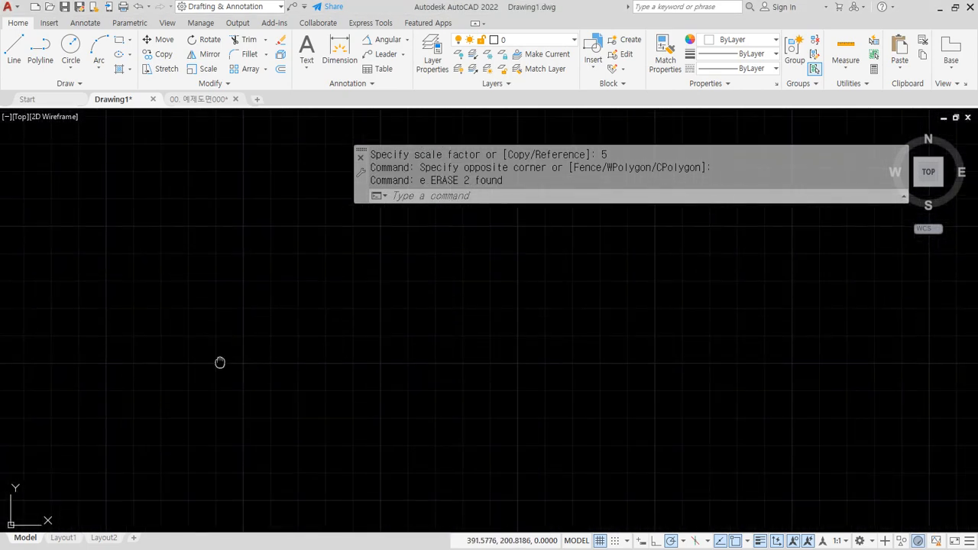
{"action": "scroll", "coordinate": [216, 363], "scroll_direction": "up", "scroll_amount": 2}
{"action": "type", "text": "rec"}
{"action": "key", "text": "space"}
{"action": "left_click", "coordinate": [150, 368]}
{"action": "type", "text": "@"}
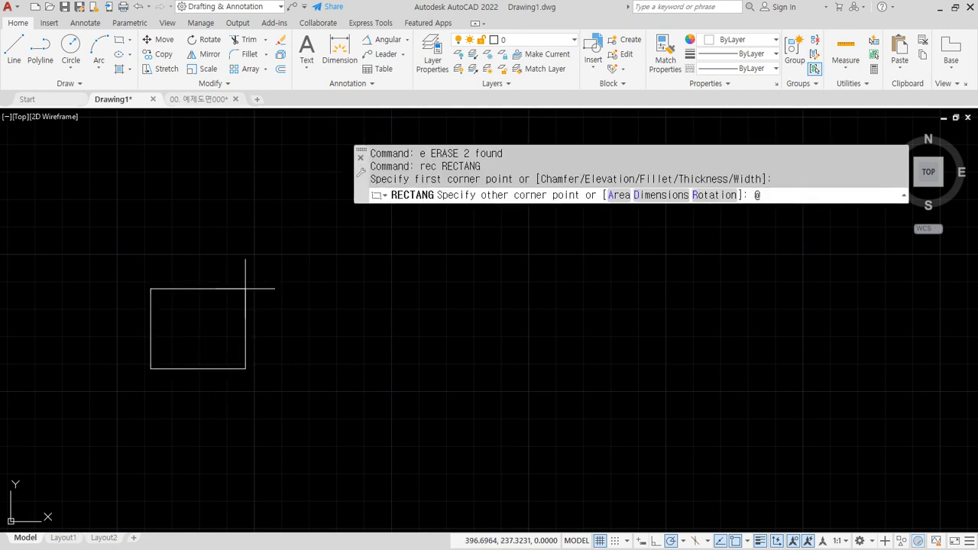
{"action": "type", "text": "100,100"}
{"action": "key", "text": "Return"}
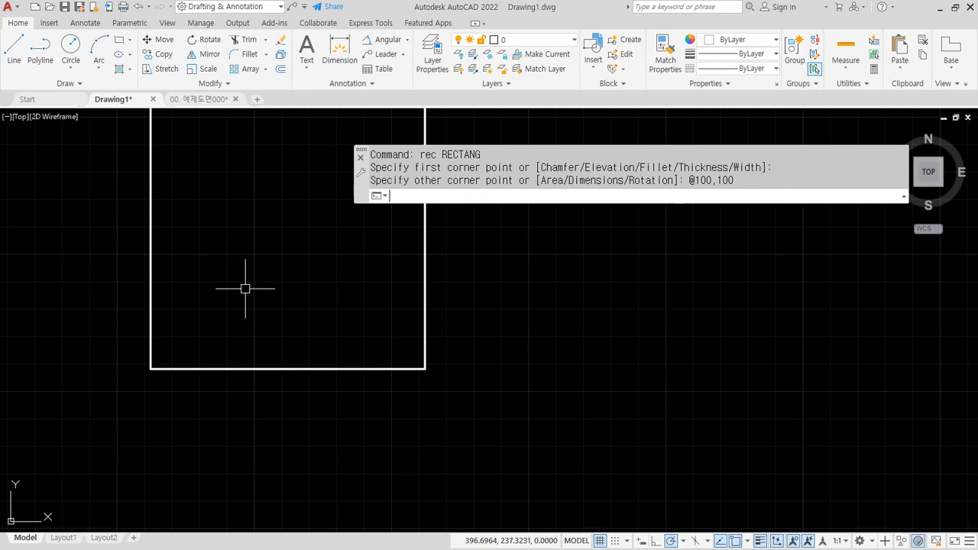
- Add a vertical linear dimension along the right side of the 100 by 100 square
{"action": "scroll", "coordinate": [213, 297], "scroll_direction": "down", "scroll_amount": 3}
{"action": "scroll", "coordinate": [292, 258], "scroll_direction": "up", "scroll_amount": 3}
{"action": "middle_click_drag", "start_coordinate": [292, 257], "coordinate": [338, 301]}
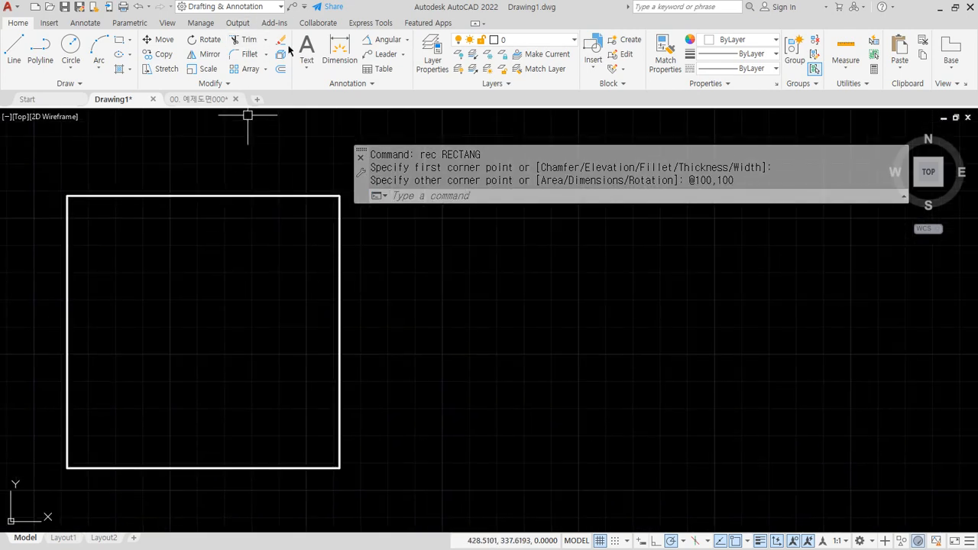
{"action": "left_click", "coordinate": [405, 40]}
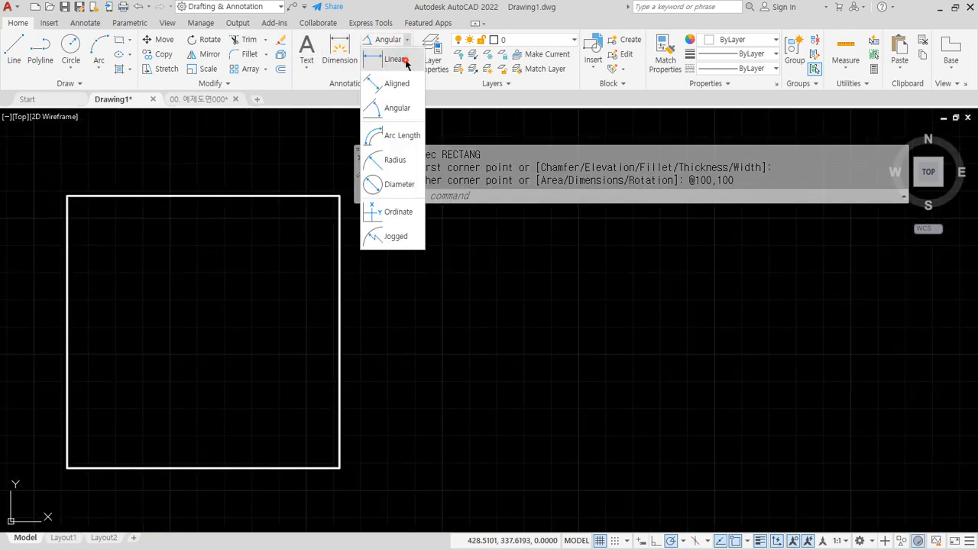
{"action": "left_click", "coordinate": [404, 61]}
{"action": "left_click", "coordinate": [340, 195]}
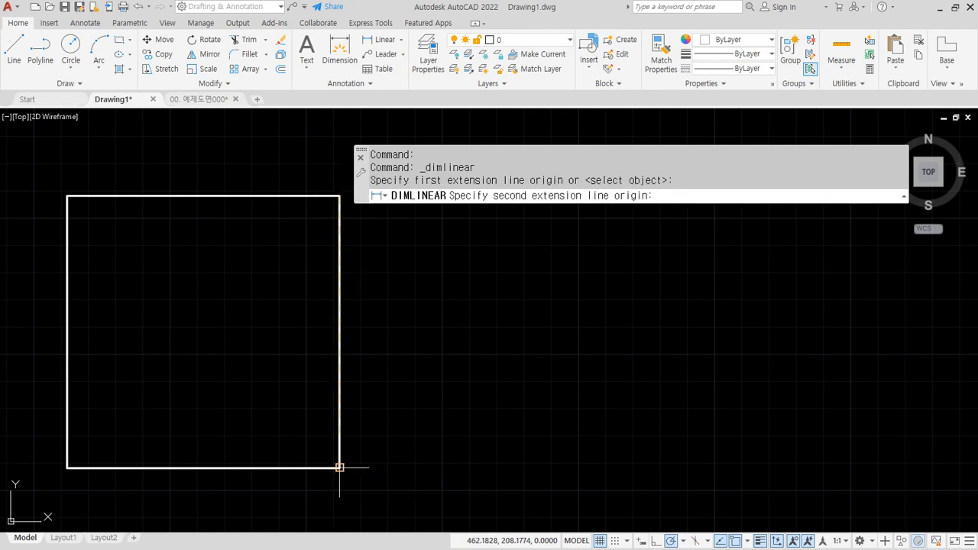
{"action": "left_click", "coordinate": [339, 468]}
{"action": "left_click", "coordinate": [379, 333]}
{"action": "scroll", "coordinate": [379, 333], "scroll_direction": "up", "scroll_amount": 4}
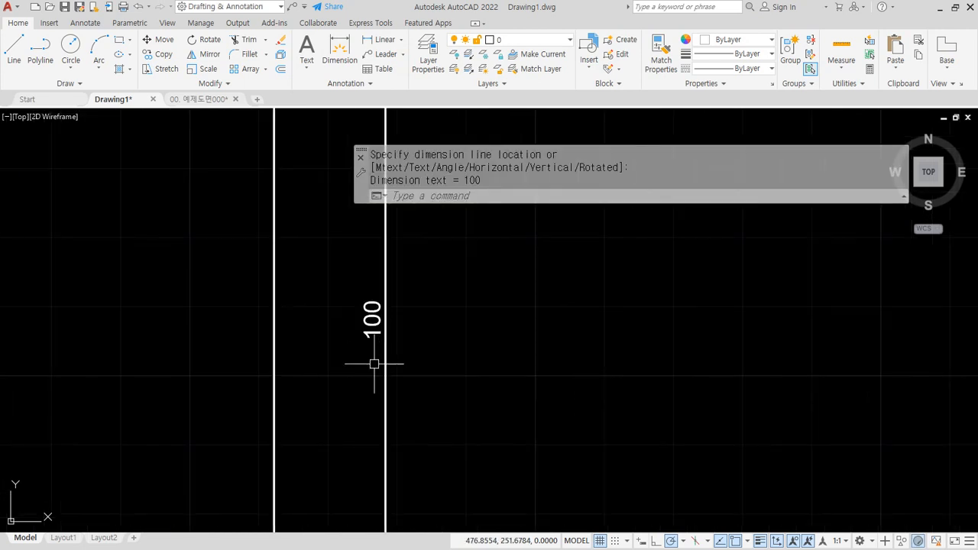
- Scale the square and its dimension by a factor of 2 from the square's lower-left corner
{"action": "scroll", "coordinate": [374, 307], "scroll_direction": "down", "scroll_amount": 4}
{"action": "type", "text": "sc"}
{"action": "key", "text": "Return"}
{"action": "left_click", "coordinate": [419, 295]}
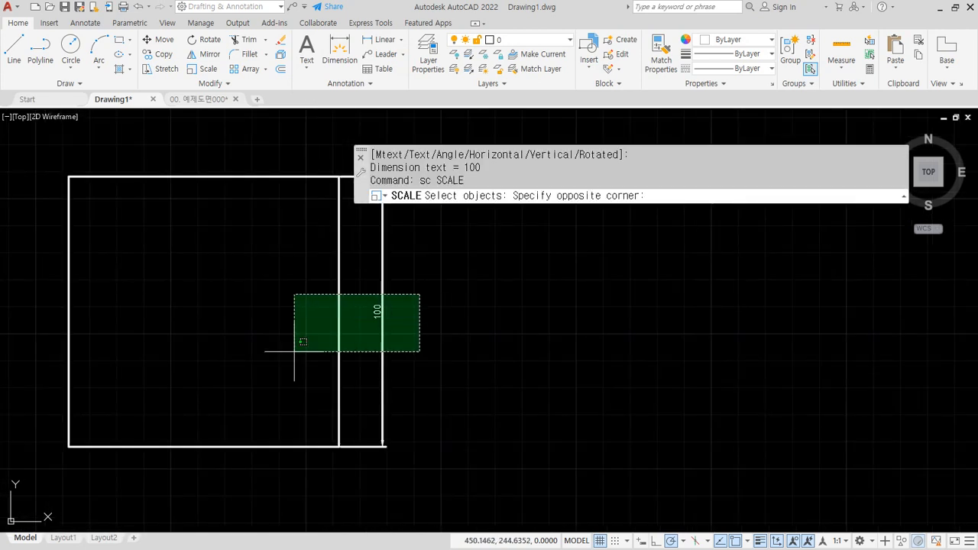
{"action": "left_click", "coordinate": [297, 348]}
{"action": "key", "text": "Return"}
{"action": "left_click", "coordinate": [68, 446]}
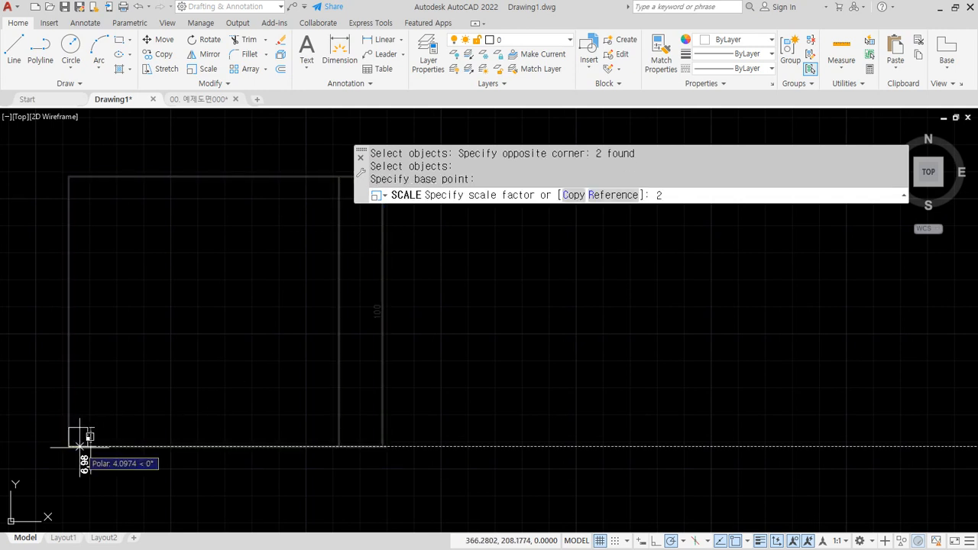
{"action": "key", "text": "Return"}
{"action": "scroll", "coordinate": [494, 336], "scroll_direction": "up", "scroll_amount": 5}
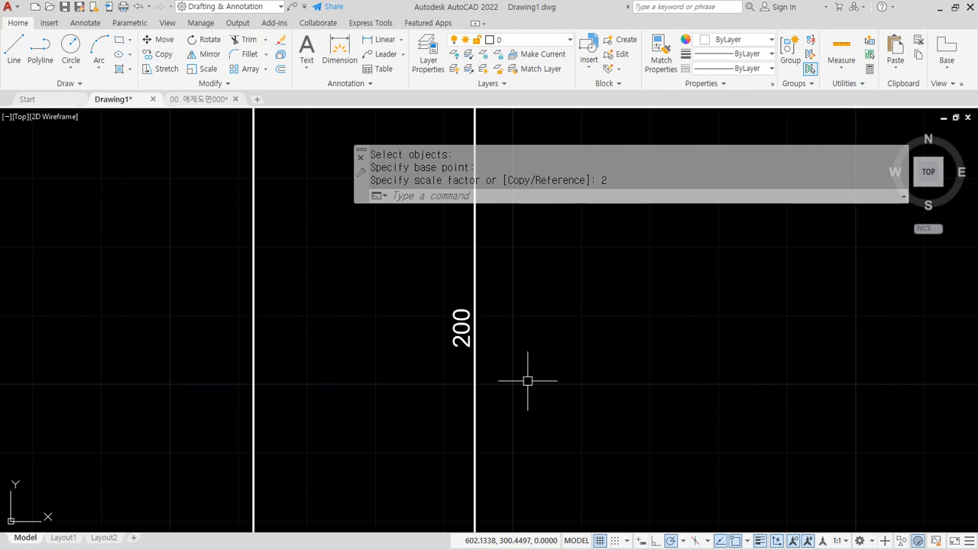
- Scale the enlarged square and its dimension by a factor of 0.5 from the square's lower-left corner
{"action": "scroll", "coordinate": [527, 380], "scroll_direction": "down", "scroll_amount": 4}
{"action": "type", "text": "sc"}
{"action": "key", "text": "Return"}
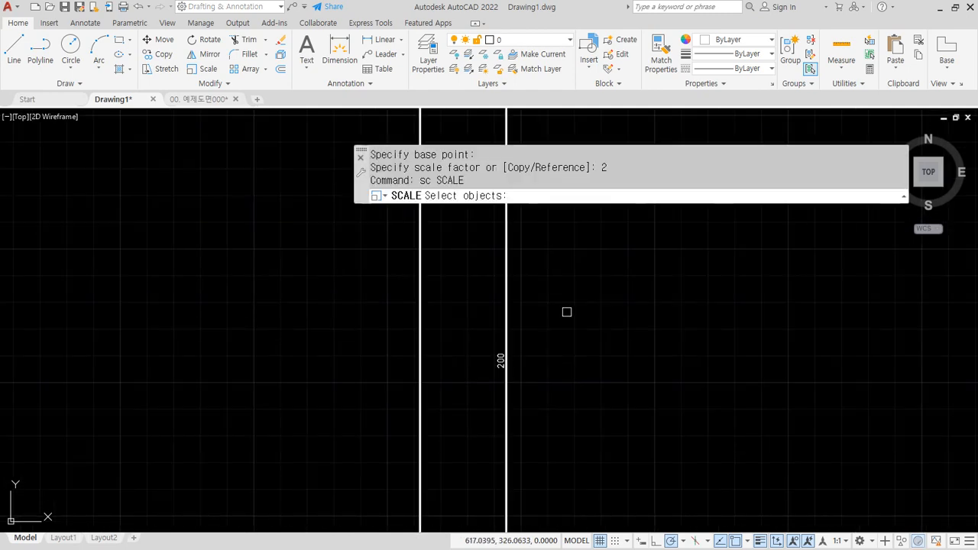
{"action": "left_click", "coordinate": [569, 309]}
{"action": "left_click", "coordinate": [324, 405]}
{"action": "scroll", "coordinate": [325, 404], "scroll_direction": "down", "scroll_amount": 5}
{"action": "key", "text": "Return"}
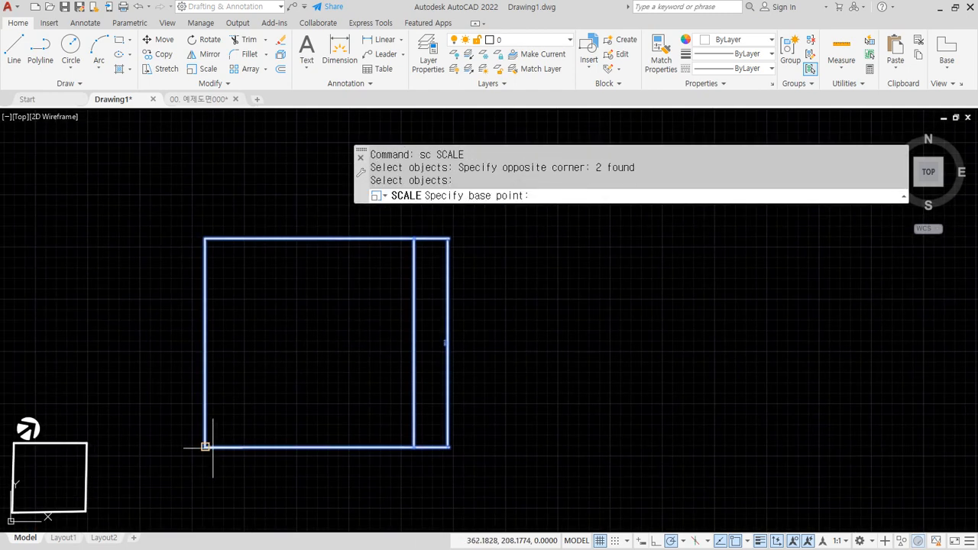
{"action": "left_click", "coordinate": [205, 447]}
{"action": "type", "text": "0"}
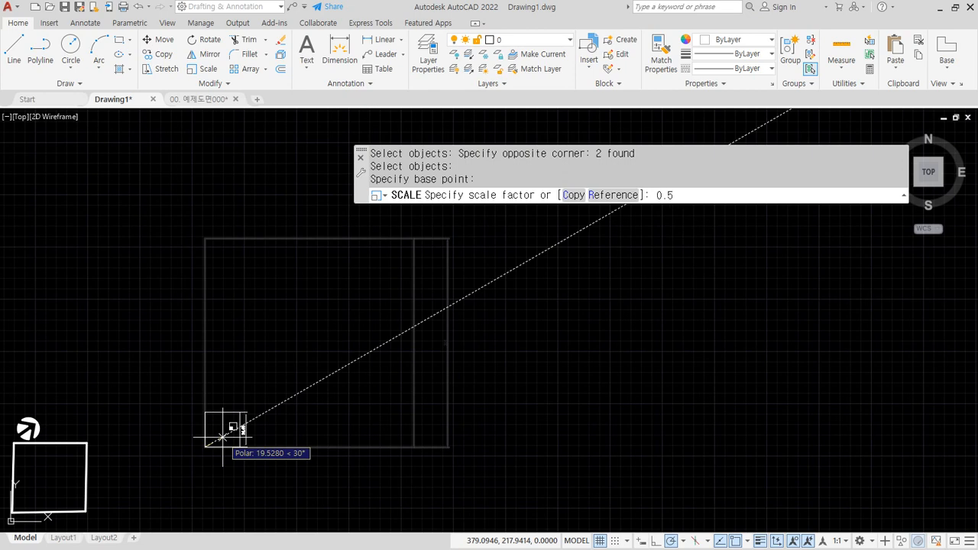
{"action": "type", "text": ".5"}
{"action": "key", "text": "Return"}
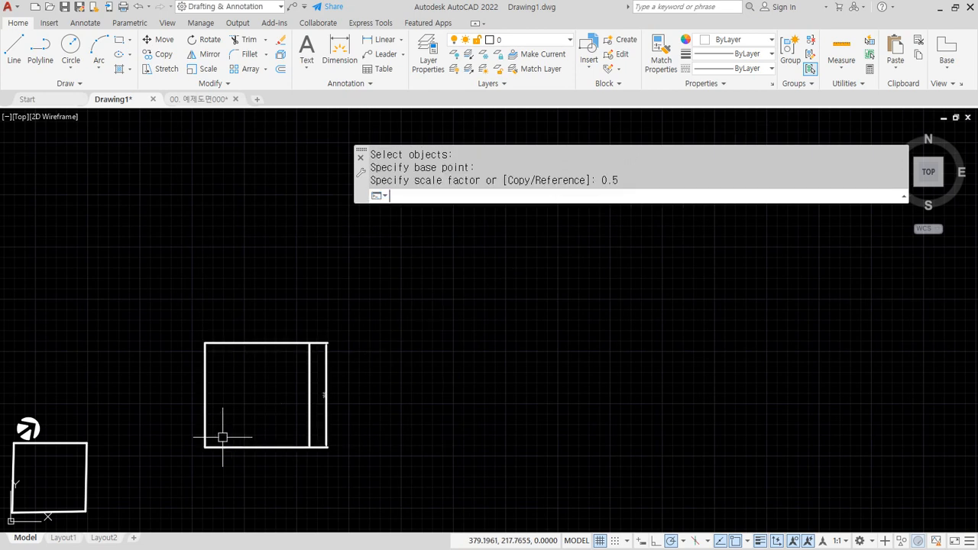
{"action": "scroll", "coordinate": [316, 387], "scroll_direction": "up", "scroll_amount": 5}
{"action": "middle_click_drag", "start_coordinate": [285, 429], "coordinate": [297, 348]}
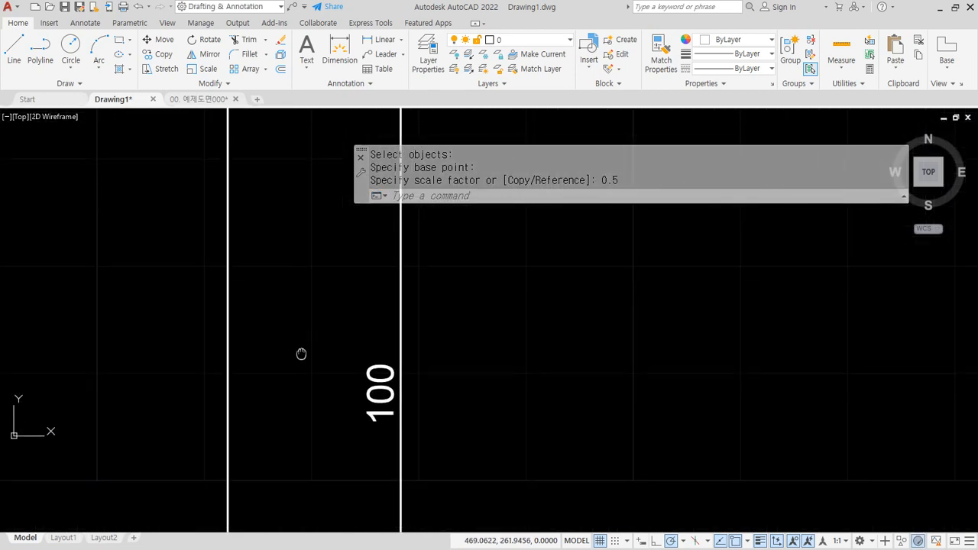
- Erase the square together with its vertical dimension
{"action": "scroll", "coordinate": [387, 393], "scroll_direction": "down", "scroll_amount": 6}
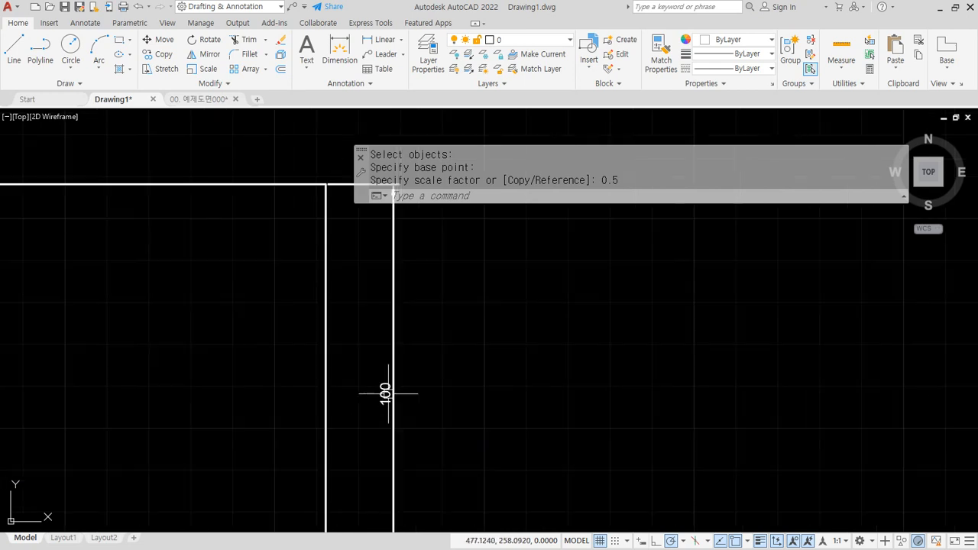
{"action": "middle_click_drag", "start_coordinate": [285, 393], "coordinate": [366, 380]}
{"action": "left_click", "coordinate": [585, 433]}
{"action": "left_click", "coordinate": [261, 316]}
{"action": "type", "text": "e"}
{"action": "key", "text": "Return"}
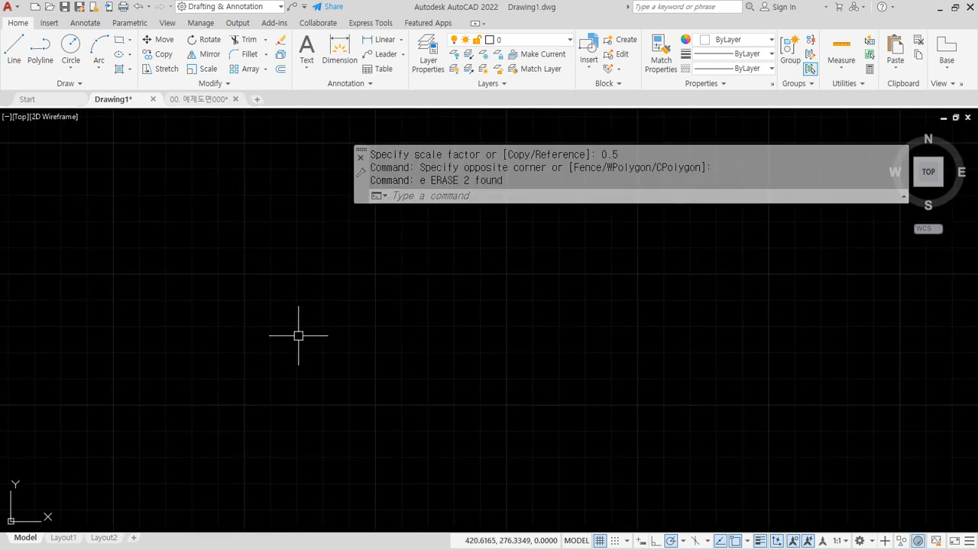
- Draw a 10 by 10 square in the cleared area
{"action": "type", "text": "rec"}
{"action": "key", "text": "Return"}
{"action": "left_click", "coordinate": [243, 427]}
{"action": "type", "text": "@10,10"}
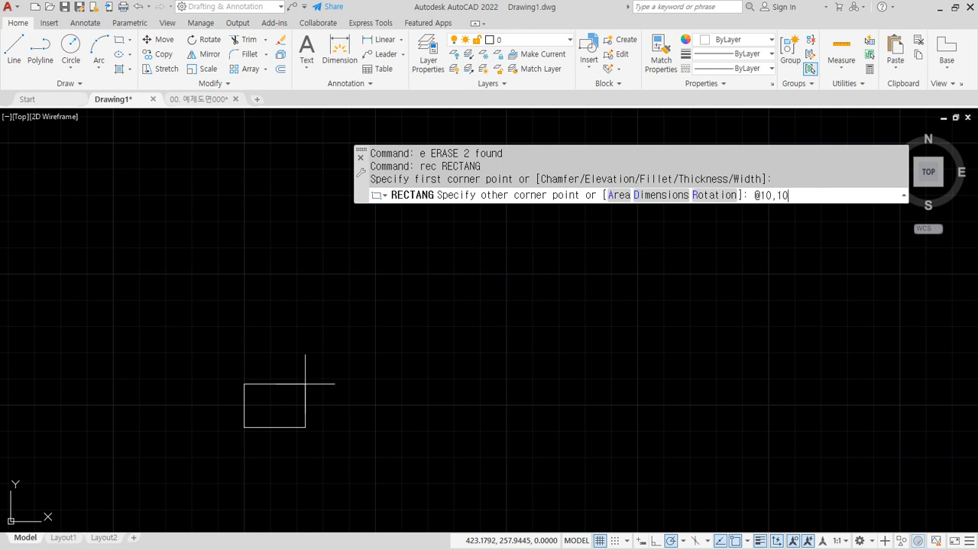
{"action": "key", "text": "Return"}
- Add a vertical linear dimension to the right side of the 10 by 10 square
{"action": "scroll", "coordinate": [256, 438], "scroll_direction": "up", "scroll_amount": 4}
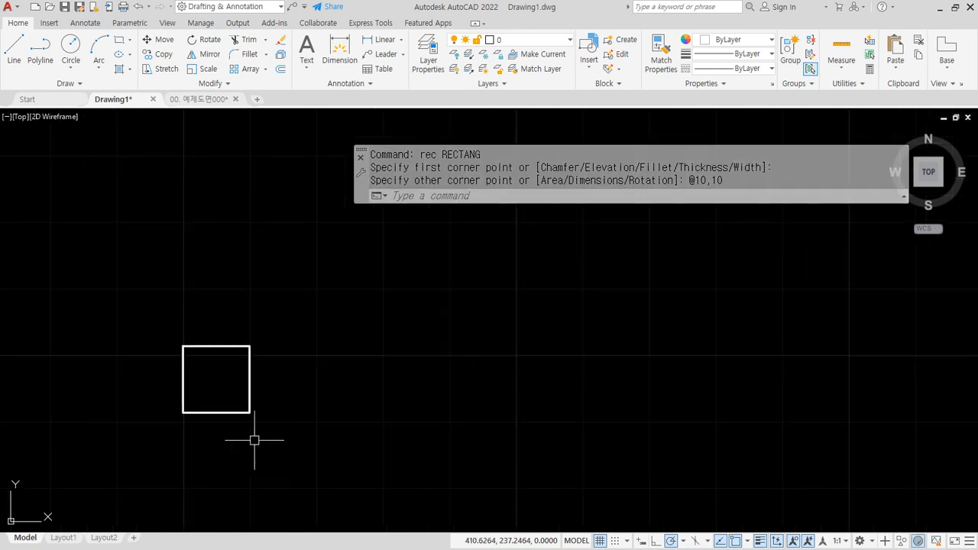
{"action": "scroll", "coordinate": [232, 360], "scroll_direction": "up", "scroll_amount": 2}
{"action": "left_click", "coordinate": [375, 38]}
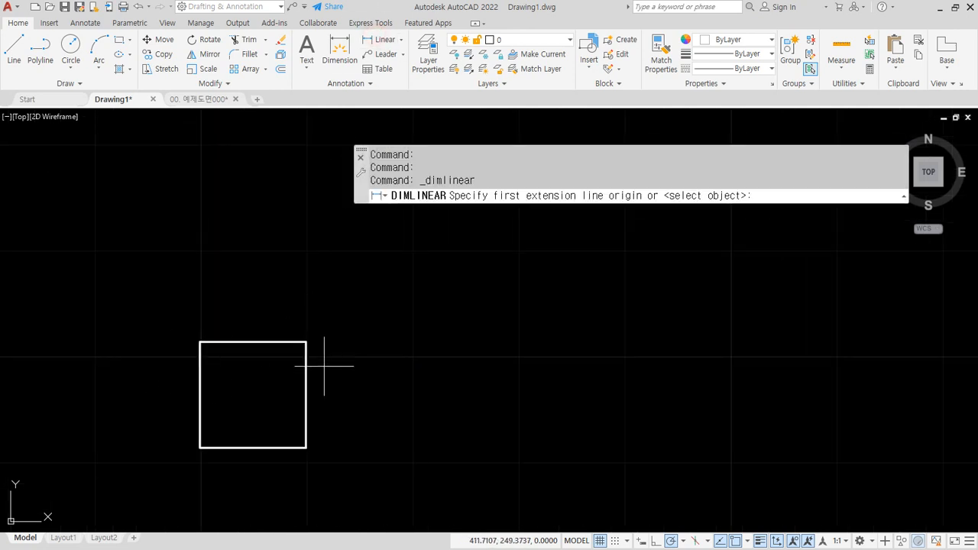
{"action": "left_click", "coordinate": [306, 448]}
{"action": "left_click", "coordinate": [306, 342]}
{"action": "left_click", "coordinate": [397, 390]}
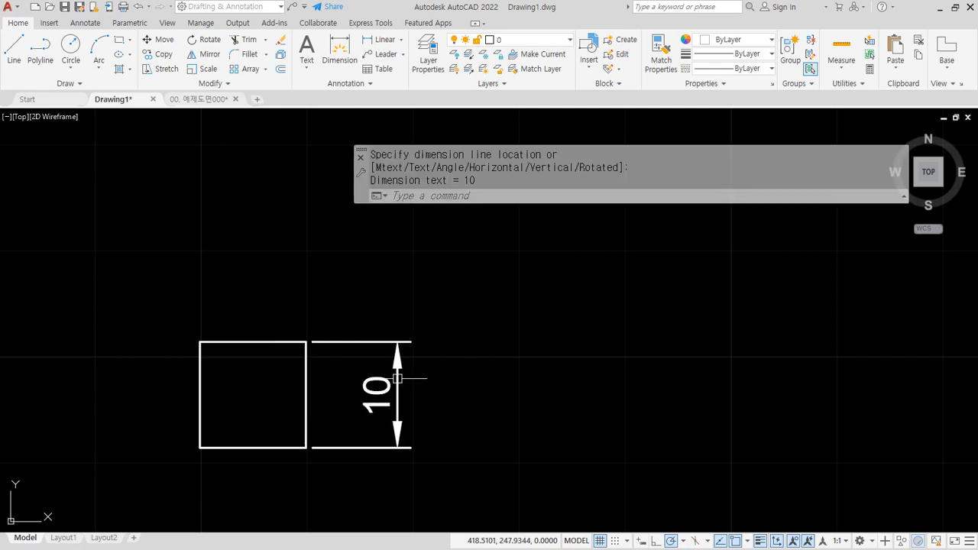
- Scale the 10 by 10 square and its dimension by a factor of 2 from the square's lower-left corner
{"action": "type", "text": "sc"}
{"action": "key", "text": "Return"}
{"action": "left_click", "coordinate": [451, 469]}
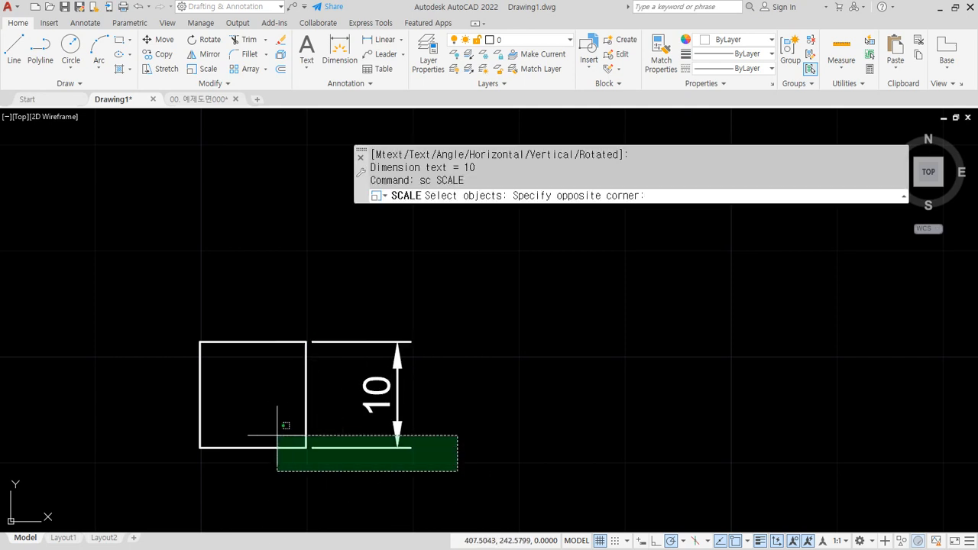
{"action": "left_click", "coordinate": [279, 428]}
{"action": "key", "text": "Return"}
{"action": "left_click", "coordinate": [200, 447]}
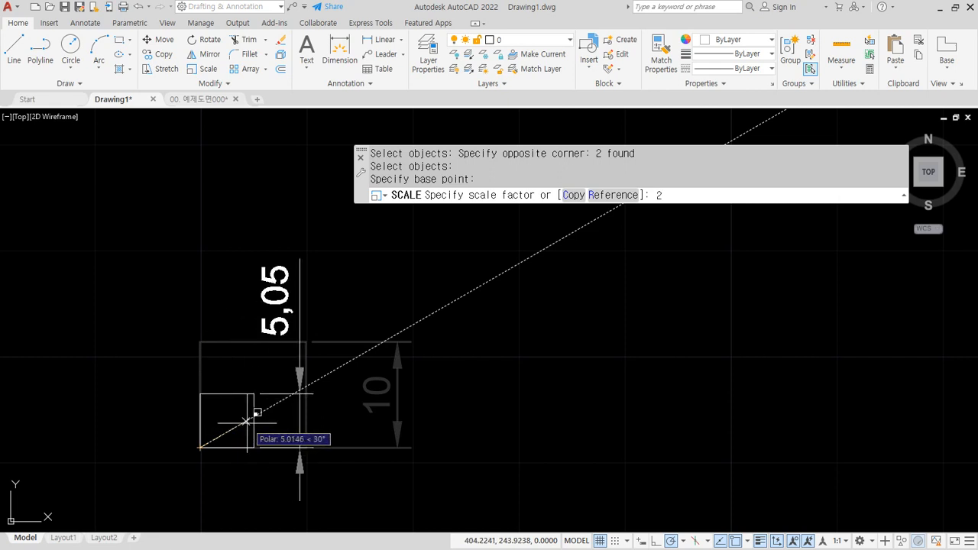
{"action": "key", "text": "Return"}
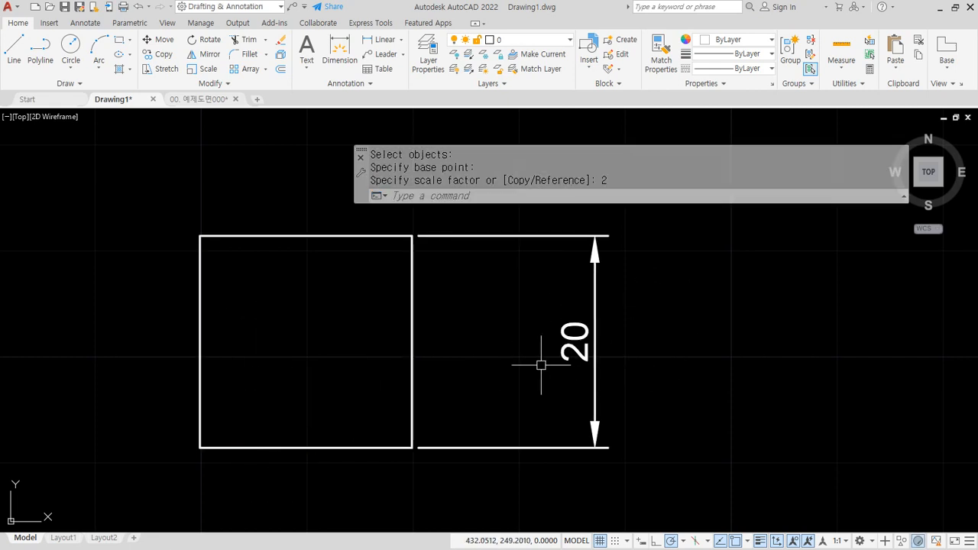
- Scale the 20 by 20 square and its dimension by a factor of 0.5 from the square's lower-left corner
{"action": "type", "text": "sc"}
{"action": "key", "text": "Return"}
{"action": "left_click", "coordinate": [672, 328]}
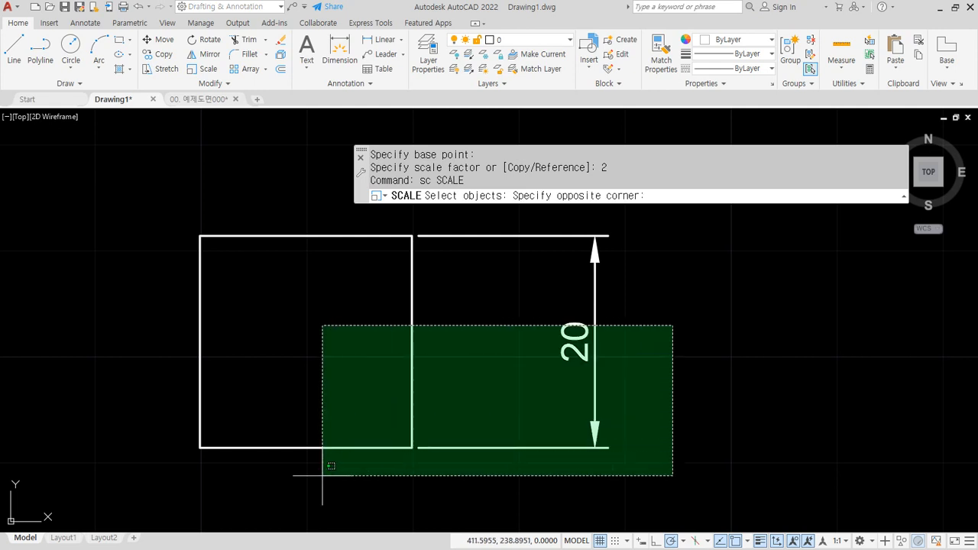
{"action": "left_click", "coordinate": [324, 467]}
{"action": "key", "text": "Return"}
{"action": "left_click", "coordinate": [201, 448]}
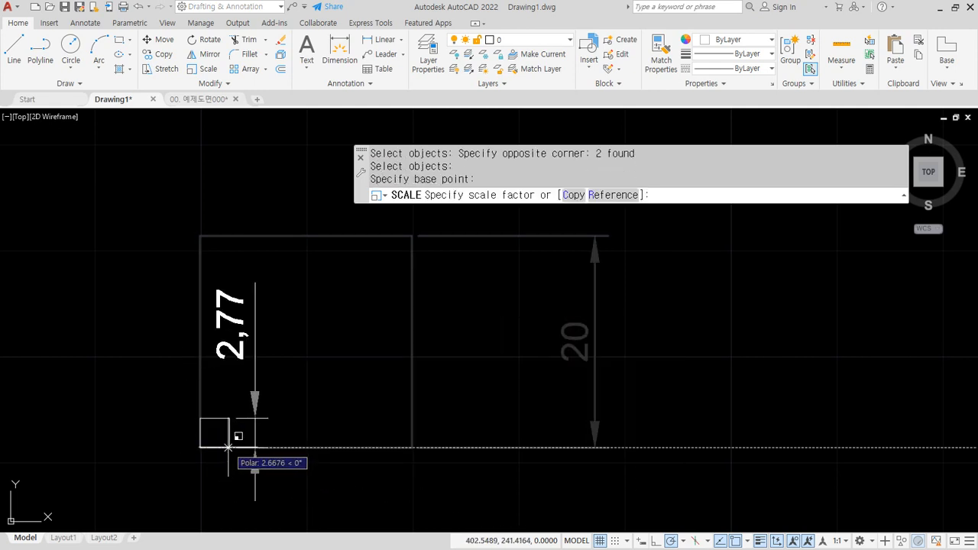
{"action": "key", "text": "Return"}
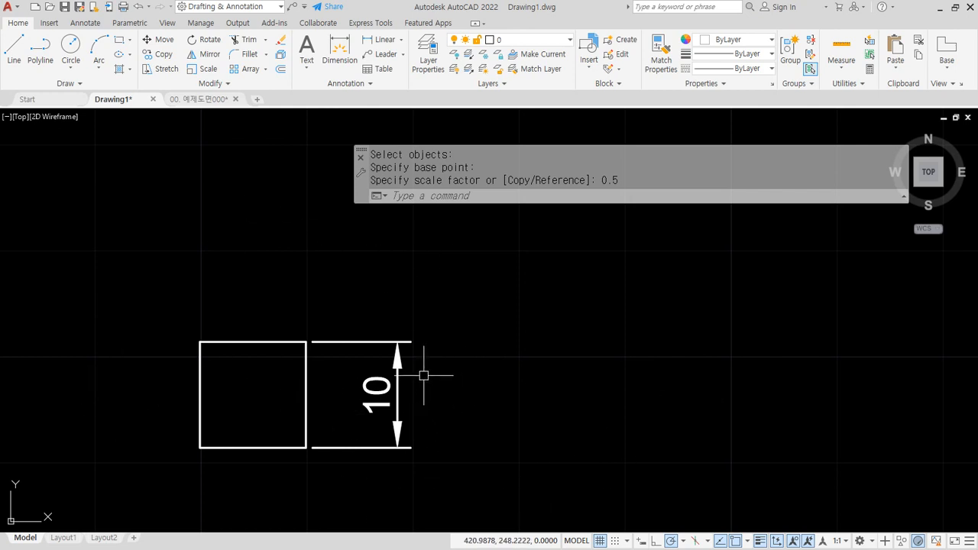
- Scale the square and its dimension by a factor of 3, using the square's lower-left corner as base point
{"action": "type", "text": "sc"}
{"action": "key", "text": "Return"}
{"action": "left_click", "coordinate": [349, 306]}
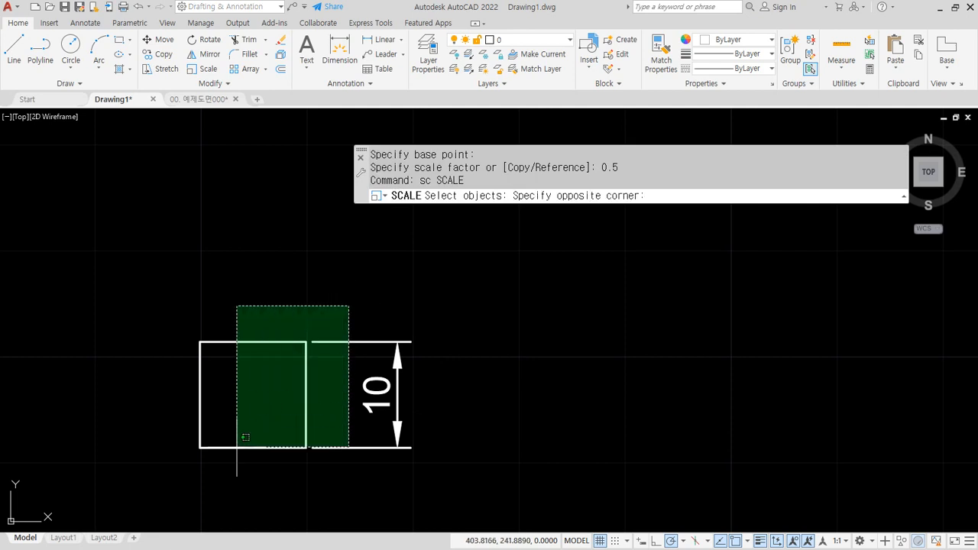
{"action": "left_click", "coordinate": [229, 458]}
{"action": "key", "text": "Return"}
{"action": "left_click", "coordinate": [200, 447]}
{"action": "type", "text": "3"}
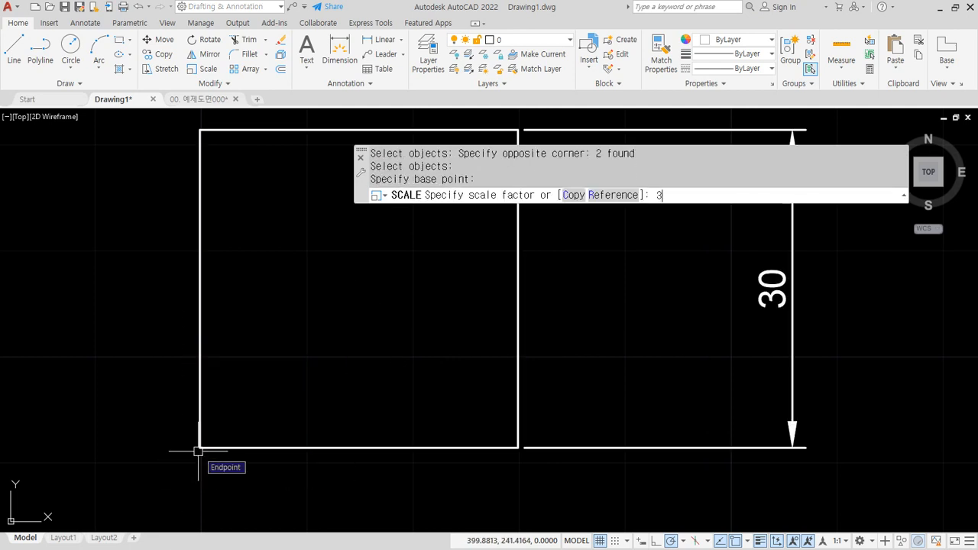
{"action": "key", "text": "Return"}
- Scale the square and its dimension by the fractional factor 1/3 from the square's lower-left corner
{"action": "middle_click_drag", "start_coordinate": [230, 428], "coordinate": [227, 448]}
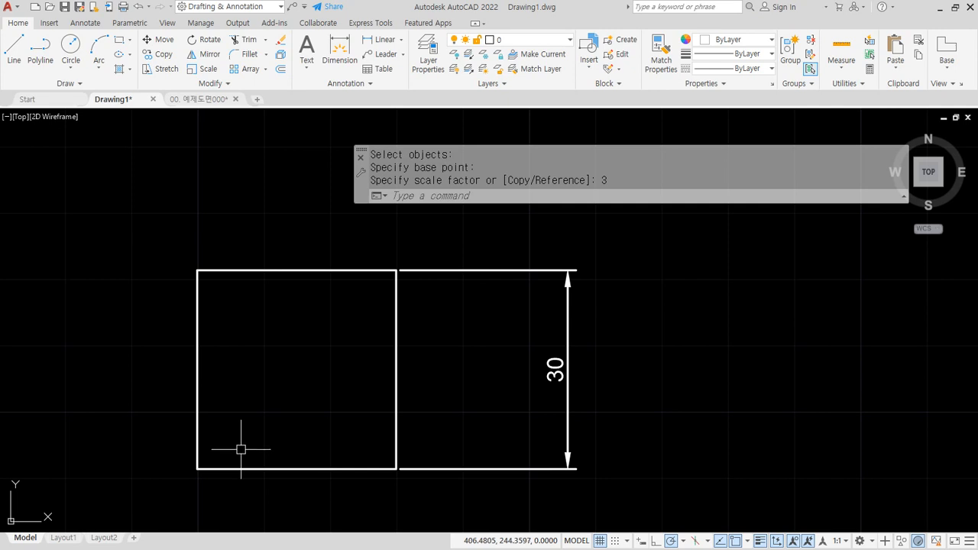
{"action": "type", "text": "sc"}
{"action": "key", "text": "Return"}
{"action": "left_click", "coordinate": [437, 243]}
{"action": "left_click", "coordinate": [175, 505]}
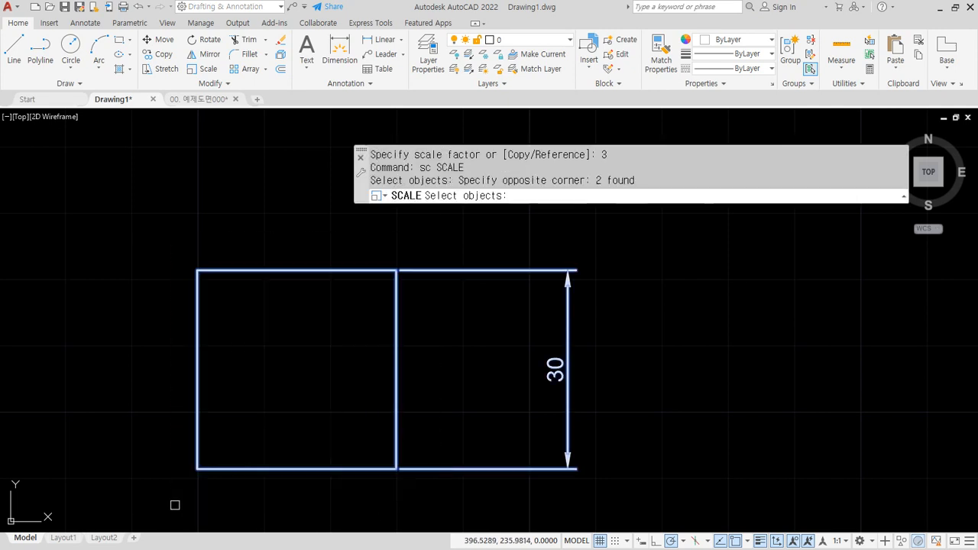
{"action": "key", "text": "Return"}
{"action": "left_click", "coordinate": [197, 469]}
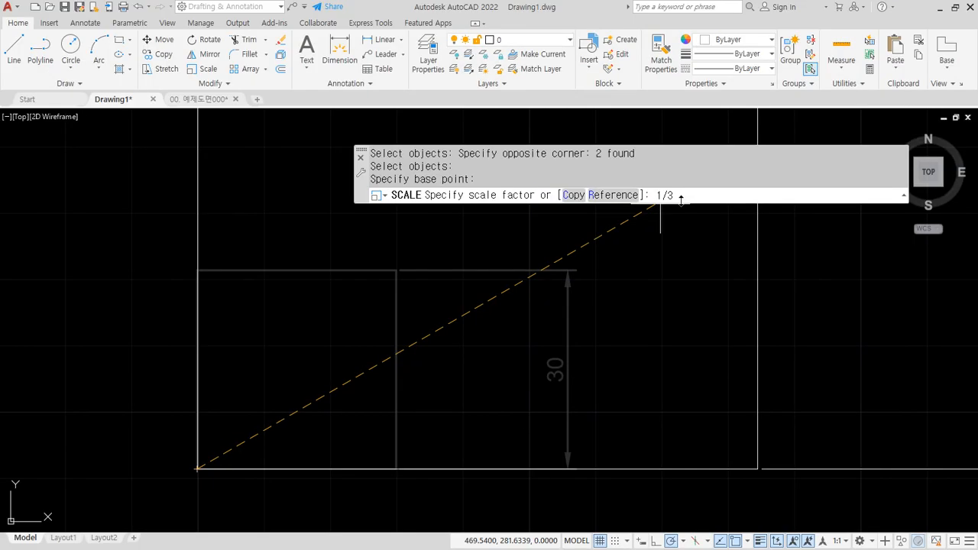
{"action": "key", "text": "Return"}
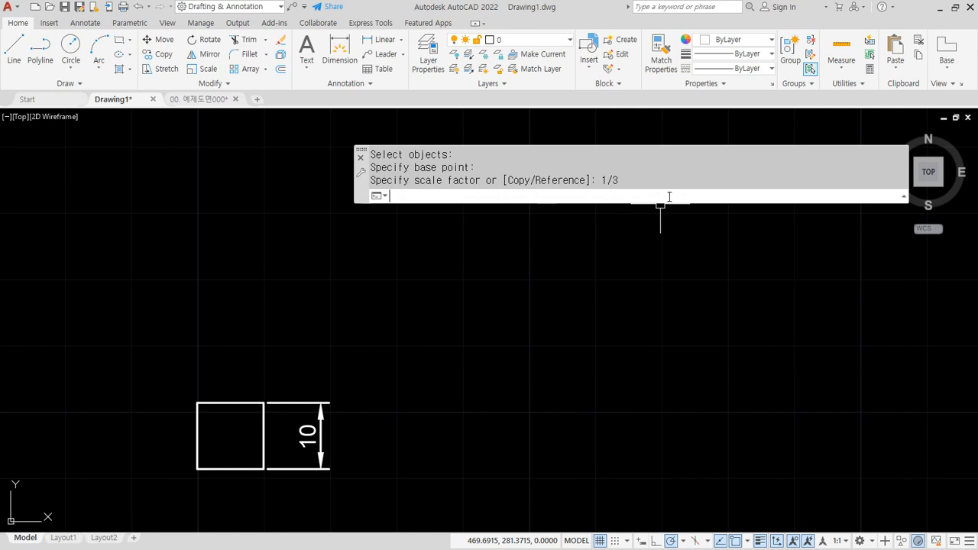
- Scale the square and its dimension by a factor of 2 from the square's lower-left corner
{"action": "type", "text": "sc"}
{"action": "key", "text": "Return"}
{"action": "left_click", "coordinate": [393, 305]}
{"action": "left_click", "coordinate": [107, 527]}
{"action": "key", "text": "Return"}
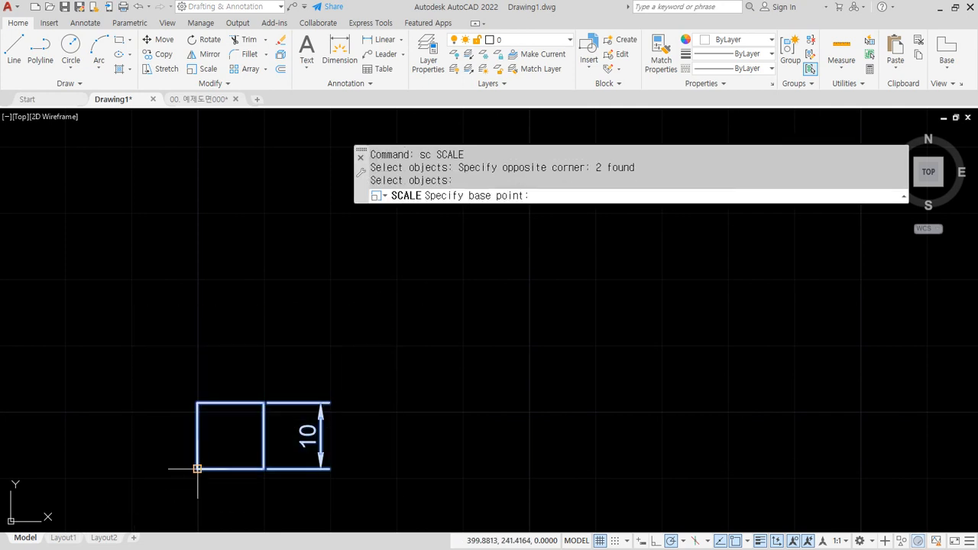
{"action": "left_click", "coordinate": [197, 468]}
{"action": "type", "text": "2"}
{"action": "key", "text": "Return"}
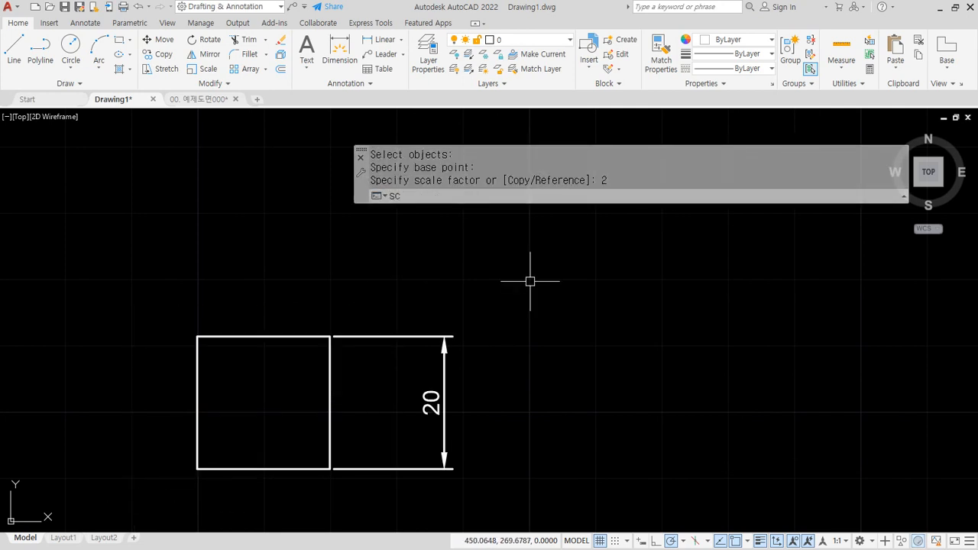
- Scale the square and its dimension by the fractional factor 1/2 from the square's lower-left corner
{"action": "type", "text": "sc"}
{"action": "key", "text": "Return"}
{"action": "left_click", "coordinate": [530, 278]}
{"action": "left_click", "coordinate": [178, 483]}
{"action": "key", "text": "Return"}
{"action": "left_click", "coordinate": [197, 468]}
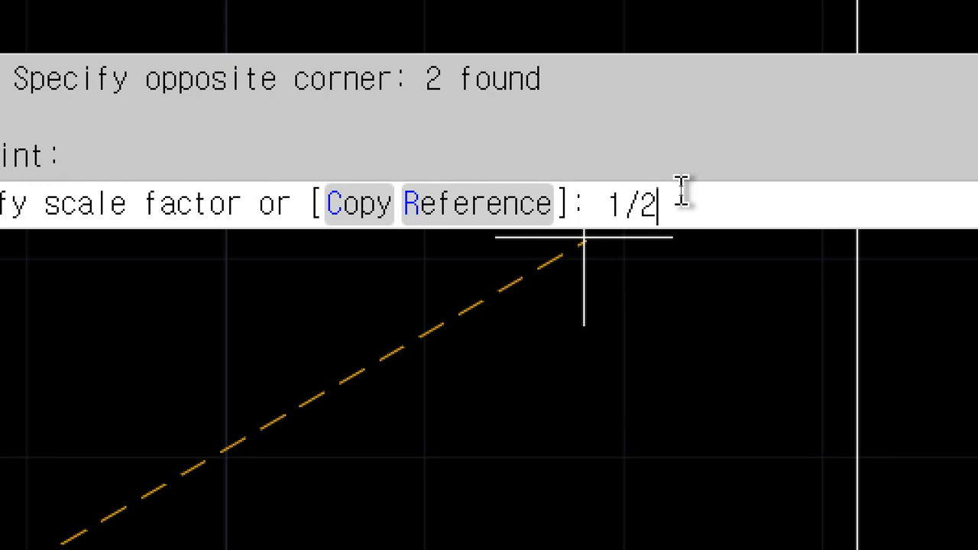
{"action": "key", "text": "Return"}
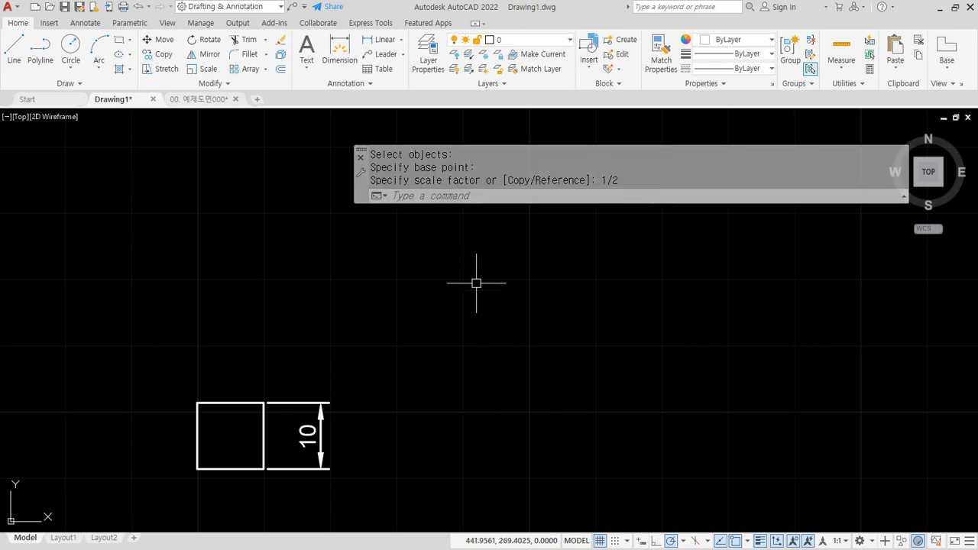
- Scale the square and its dimension by a factor of 5 from the square's lower-left corner
{"action": "type", "text": "sc"}
{"action": "key", "text": "Return"}
{"action": "left_click", "coordinate": [404, 349]}
{"action": "left_click", "coordinate": [163, 498]}
{"action": "key", "text": "Return"}
{"action": "left_click", "coordinate": [197, 468]}
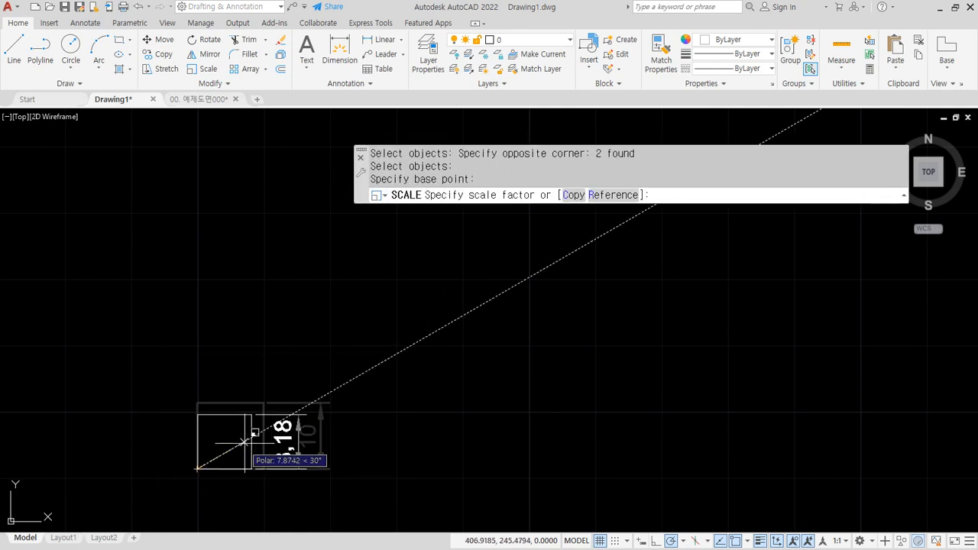
{"action": "type", "text": "5"}
{"action": "key", "text": "Return"}
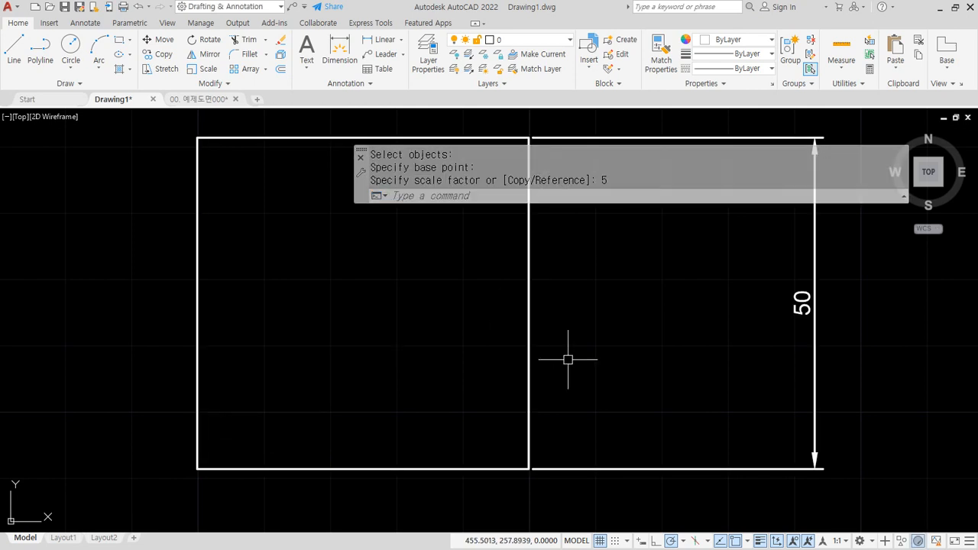
- Scale the square and its dimension by the fractional factor 1/5 from the square's lower-left corner
{"action": "scroll", "coordinate": [727, 323], "scroll_direction": "down", "scroll_amount": 2}
{"action": "middle_click_drag", "start_coordinate": [622, 335], "coordinate": [572, 354]}
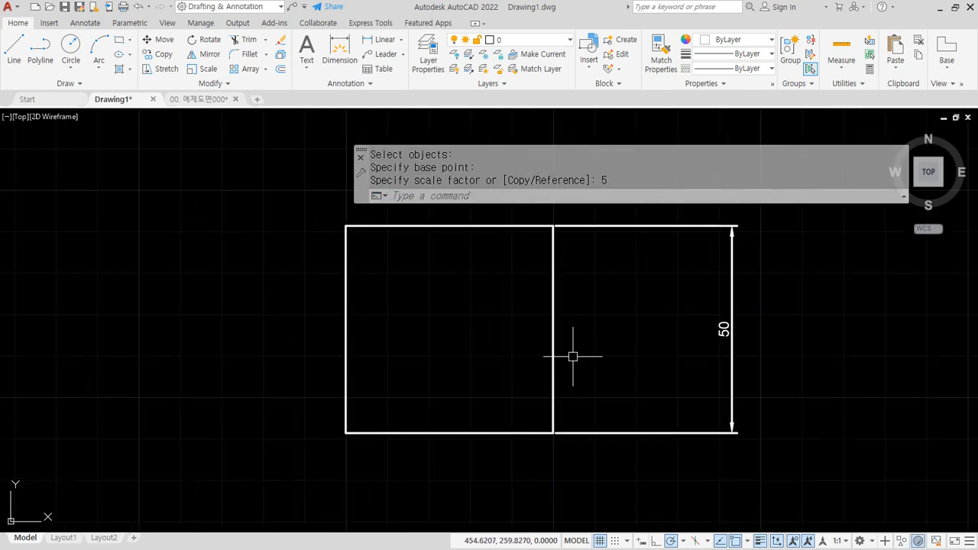
{"action": "type", "text": "sc"}
{"action": "key", "text": "Return"}
{"action": "left_click", "coordinate": [787, 219]}
{"action": "left_click", "coordinate": [256, 508]}
{"action": "key", "text": "Return"}
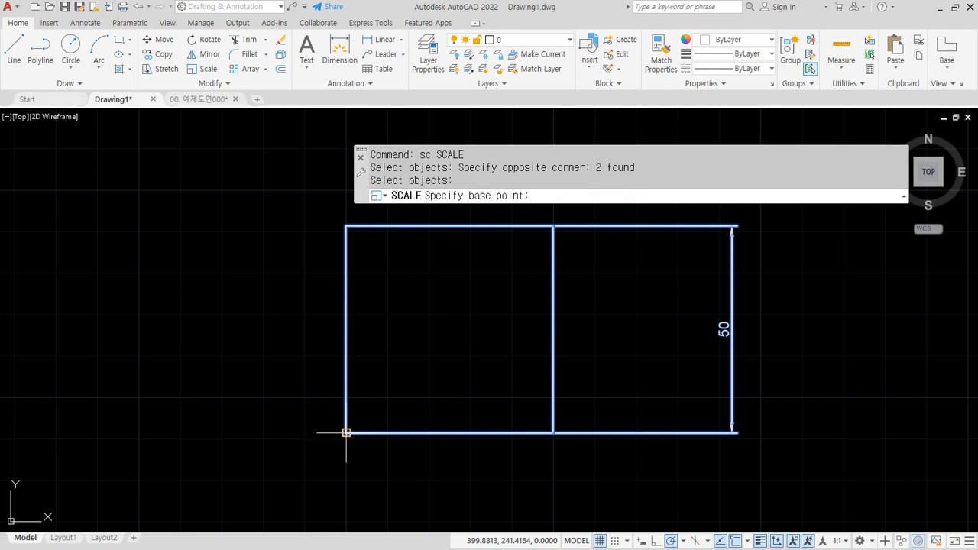
{"action": "left_click", "coordinate": [345, 432]}
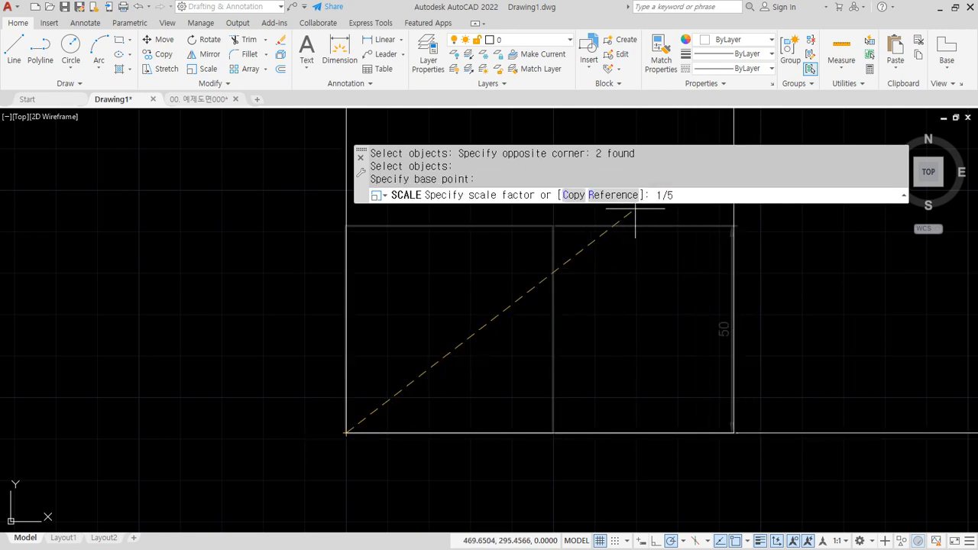
{"action": "key", "text": "Return"}
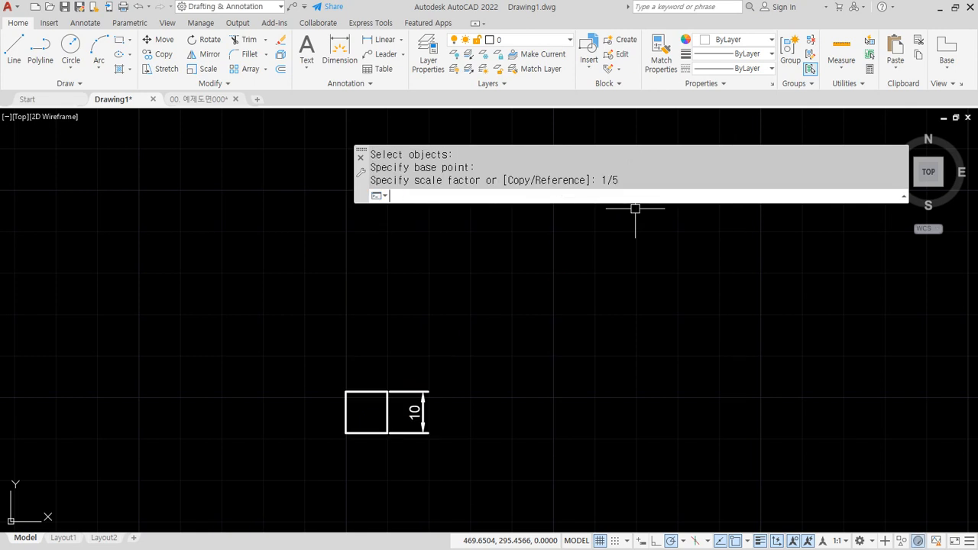
- Erase the square together with its vertical dimension
{"action": "scroll", "coordinate": [352, 425], "scroll_direction": "up", "scroll_amount": 4}
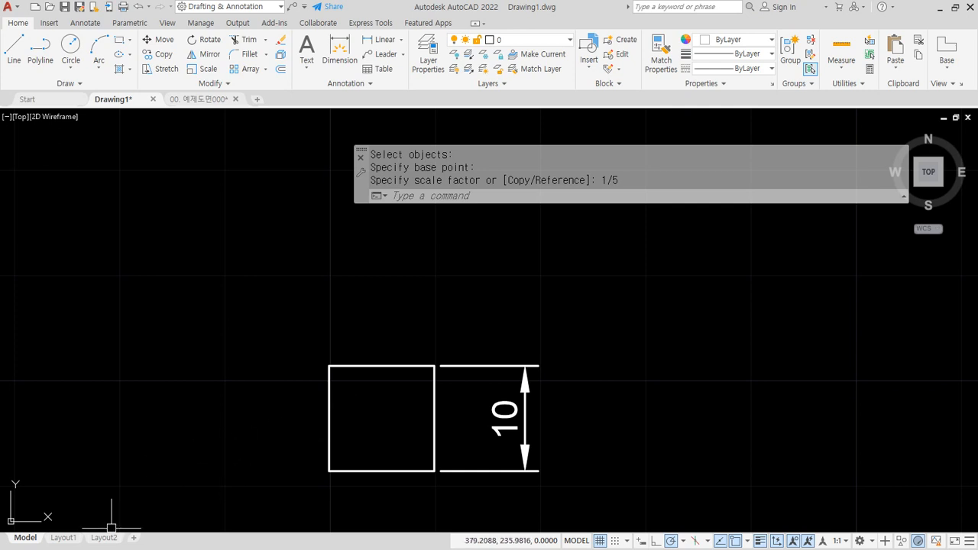
{"action": "left_click", "coordinate": [558, 490]}
{"action": "left_click", "coordinate": [289, 342]}
{"action": "type", "text": "e"}
{"action": "key", "text": "space"}
- Draw a 420 by 297 rectangle as a sheet border in the empty area to the right of the existing small frame
{"action": "scroll", "coordinate": [188, 372], "scroll_direction": "down", "scroll_amount": 10}
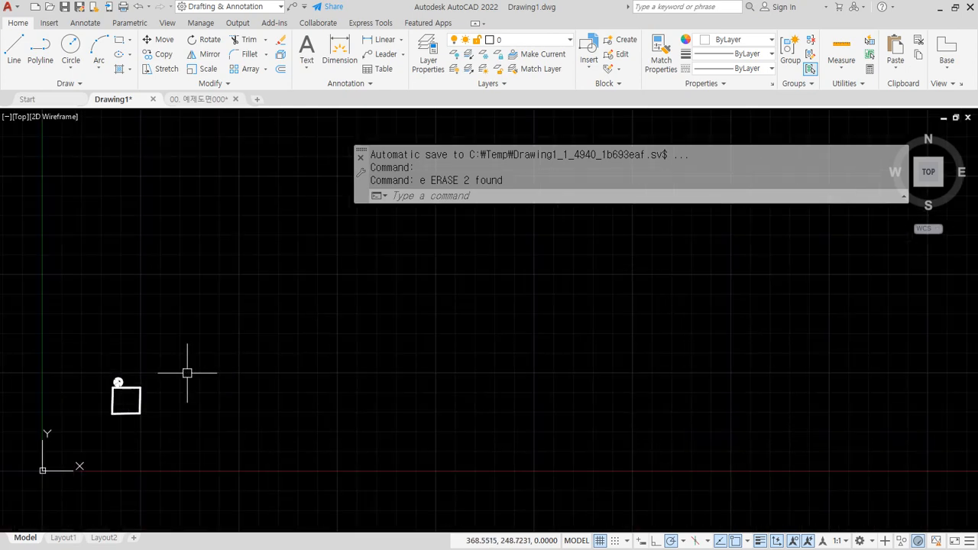
{"action": "middle_click_drag", "start_coordinate": [143, 375], "coordinate": [327, 343]}
{"action": "scroll", "coordinate": [298, 387], "scroll_direction": "up", "scroll_amount": 5}
{"action": "middle_click_drag", "start_coordinate": [616, 346], "coordinate": [233, 389]}
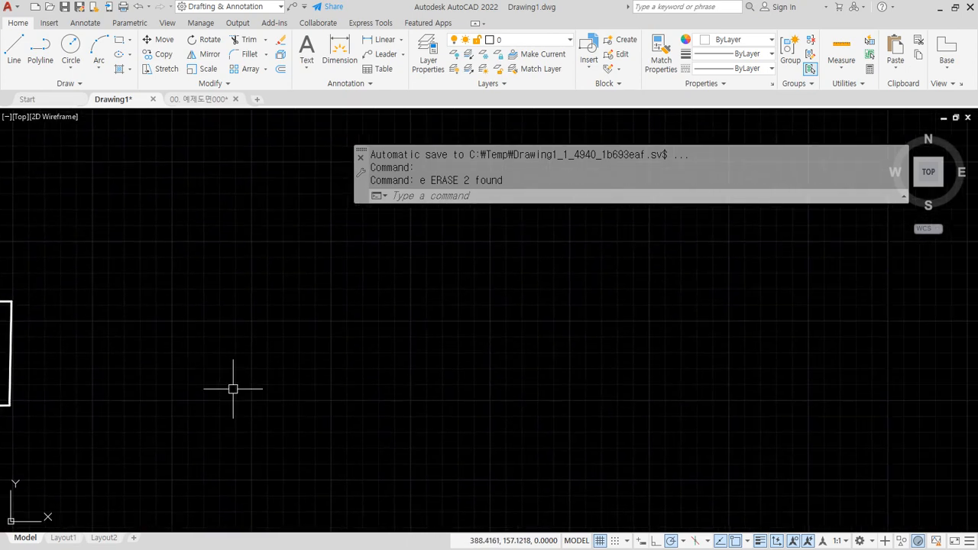
{"action": "middle_click_drag", "start_coordinate": [334, 390], "coordinate": [300, 396]}
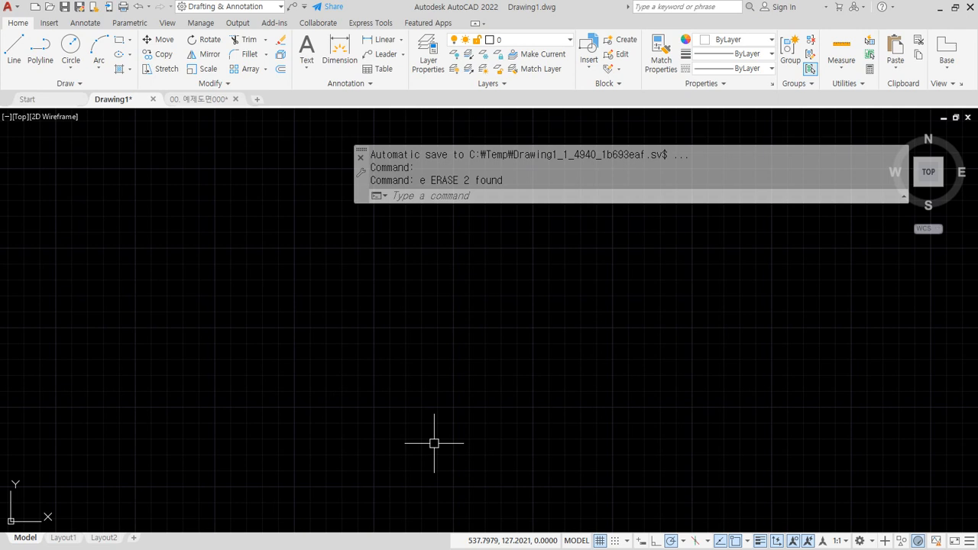
{"action": "type", "text": "ec"}
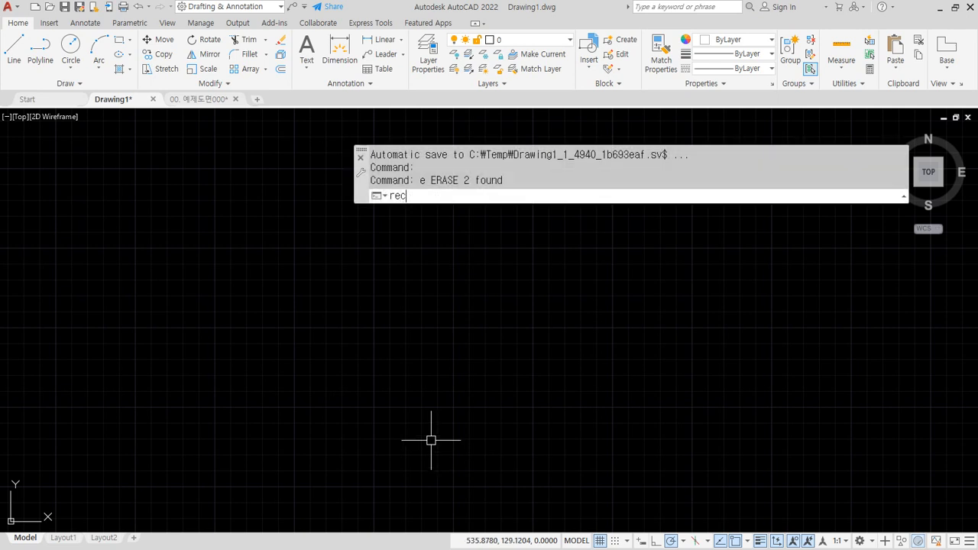
{"action": "key", "text": "Return"}
{"action": "left_click", "coordinate": [191, 421]}
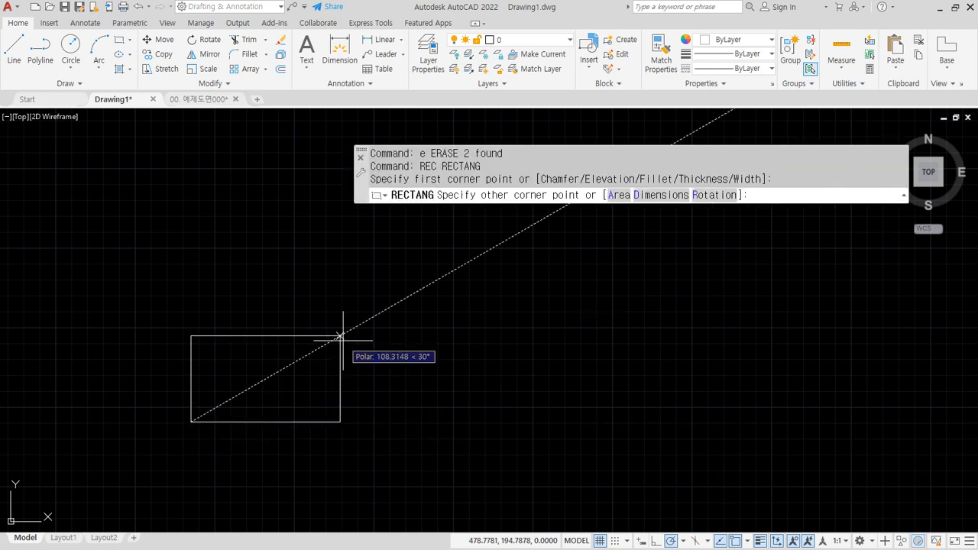
{"action": "type", "text": "@"}
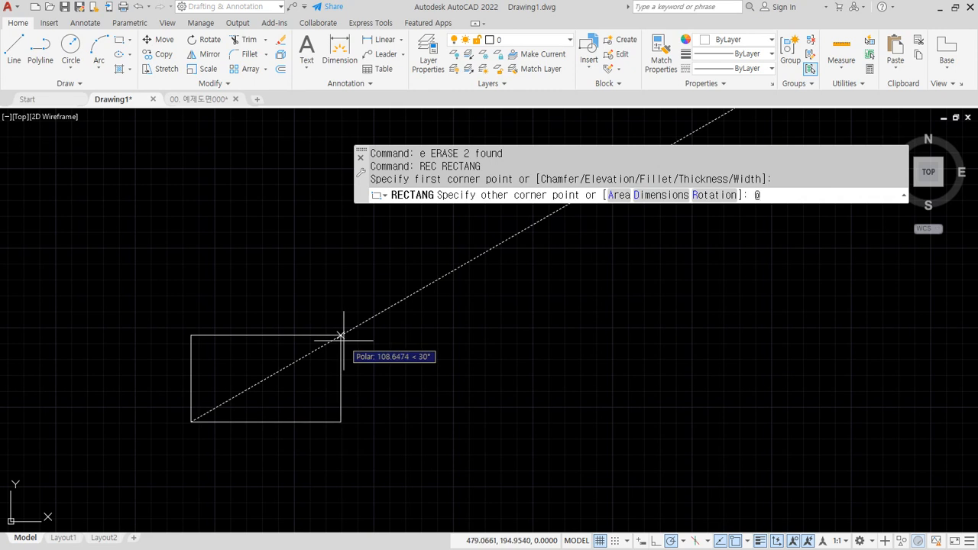
{"action": "type", "text": "420,297"}
{"action": "key", "text": "Return"}
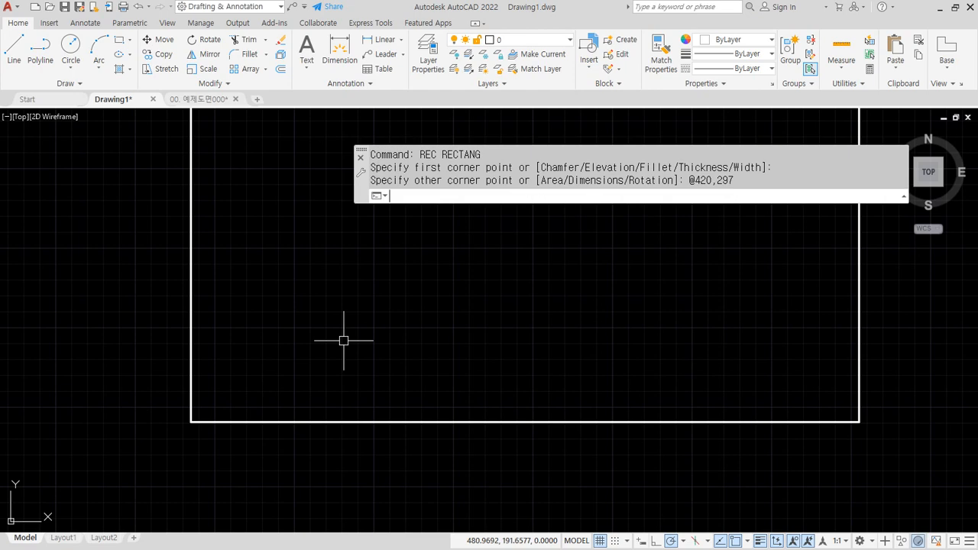
- Offset the 420 by 297 rectangle inward by 10 to form the inner border
{"action": "scroll", "coordinate": [372, 328], "scroll_direction": "down", "scroll_amount": 2}
{"action": "scroll", "coordinate": [372, 328], "scroll_direction": "down", "scroll_amount": 4}
{"action": "scroll", "coordinate": [382, 329], "scroll_direction": "up", "scroll_amount": 2}
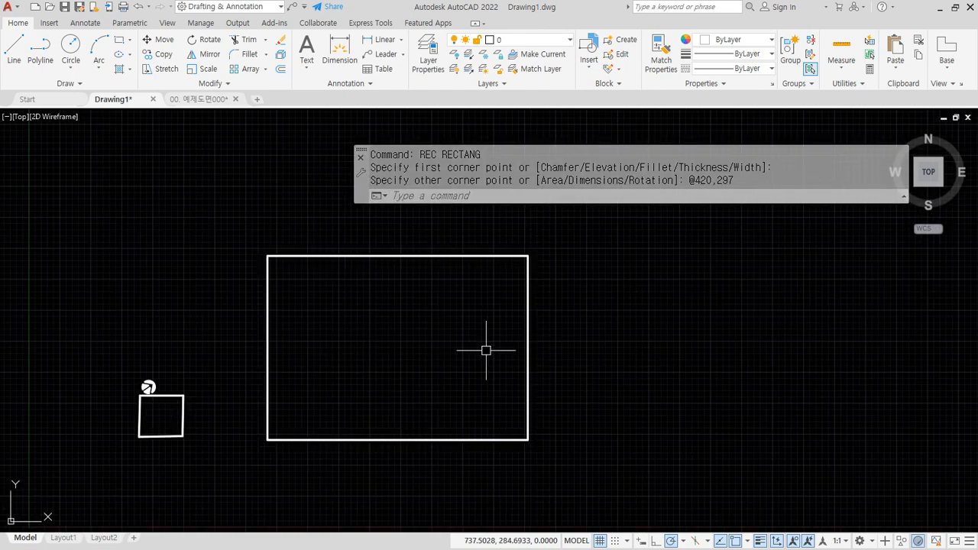
{"action": "type", "text": "o"}
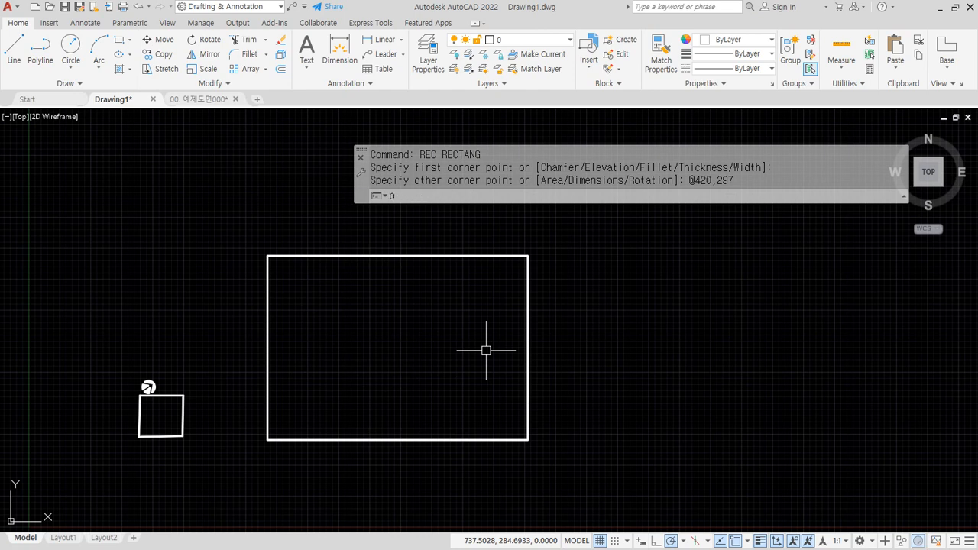
{"action": "key", "text": "Return"}
{"action": "type", "text": "10"}
{"action": "key", "text": "Return"}
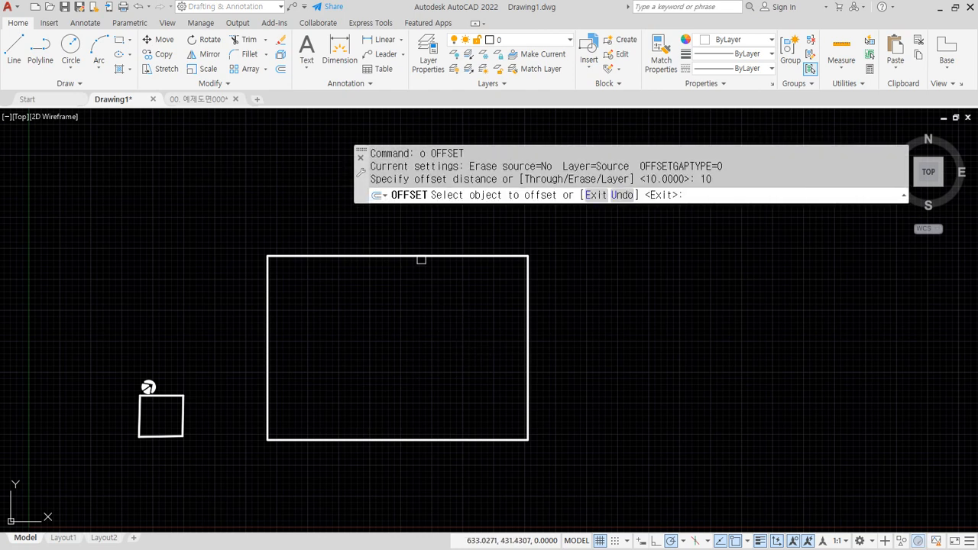
{"action": "left_click", "coordinate": [421, 256]}
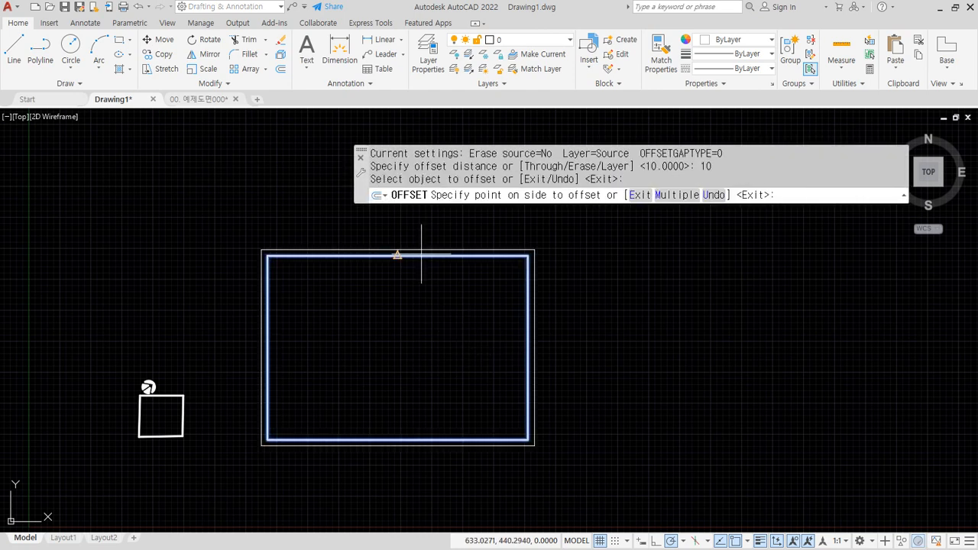
{"action": "left_click", "coordinate": [426, 318]}
{"action": "key", "text": "Return"}
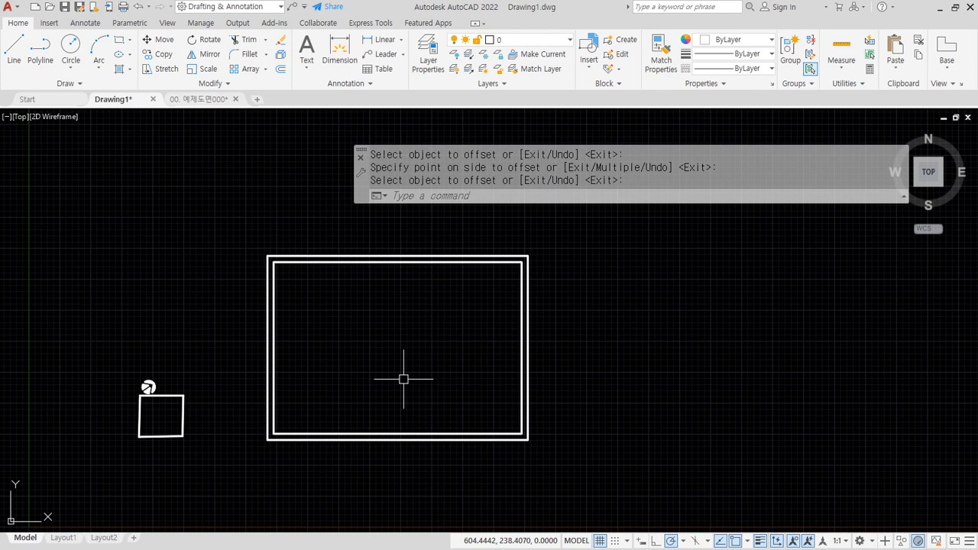
- Scale both border rectangles by a factor of 100 from the outer rectangle's lower-left corner
{"action": "type", "text": "sc"}
{"action": "key", "text": "Return"}
{"action": "left_click", "coordinate": [340, 384]}
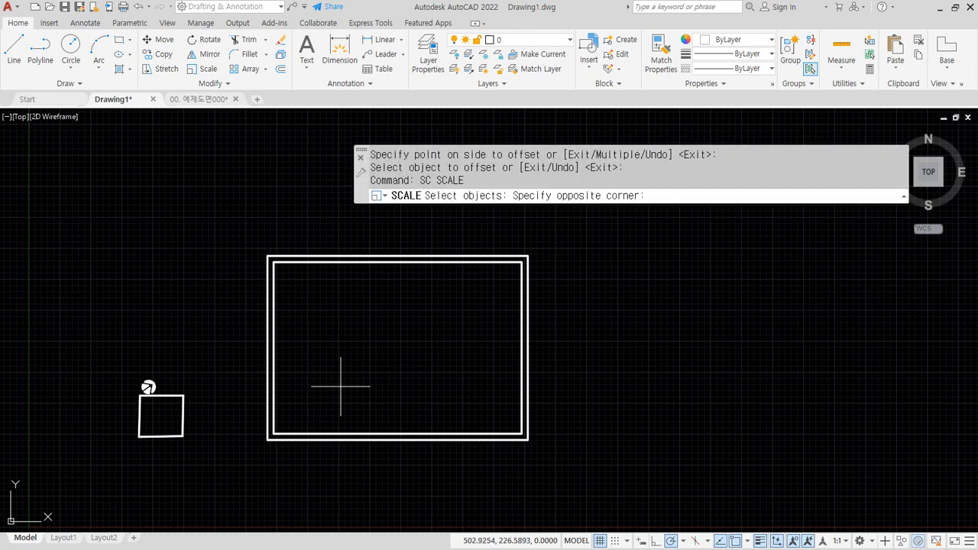
{"action": "left_click", "coordinate": [207, 467]}
{"action": "key", "text": "Return"}
{"action": "left_click", "coordinate": [267, 440]}
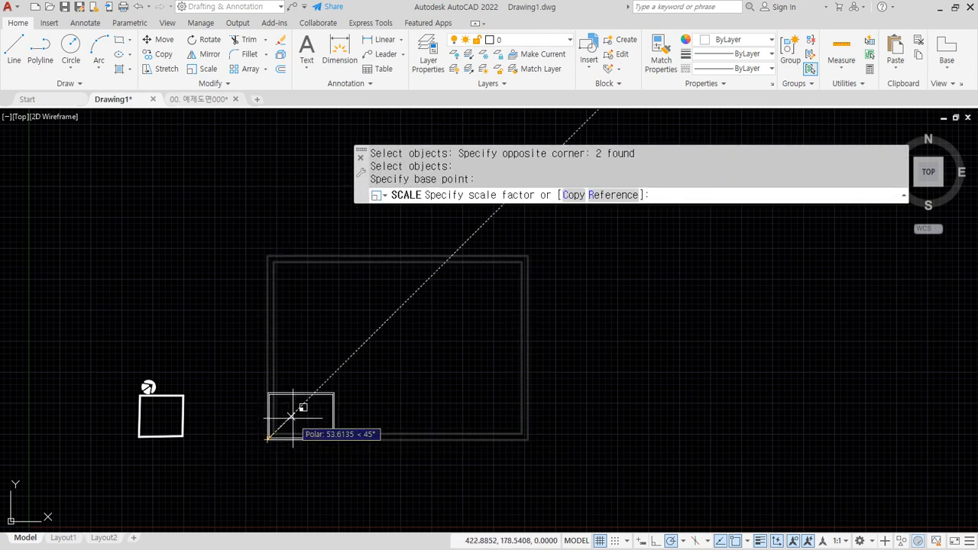
{"action": "type", "text": "100"}
{"action": "key", "text": "Return"}
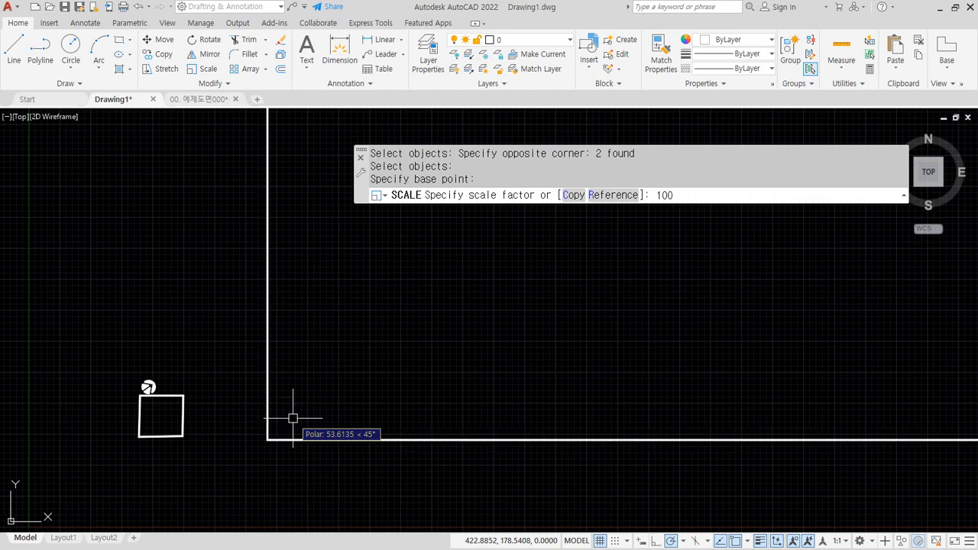
- Cancel the stray Erase command and examine the full extents of the enlarged sheet border
{"action": "middle_click", "coordinate": [327, 413]}
{"action": "middle_click", "coordinate": [328, 413]}
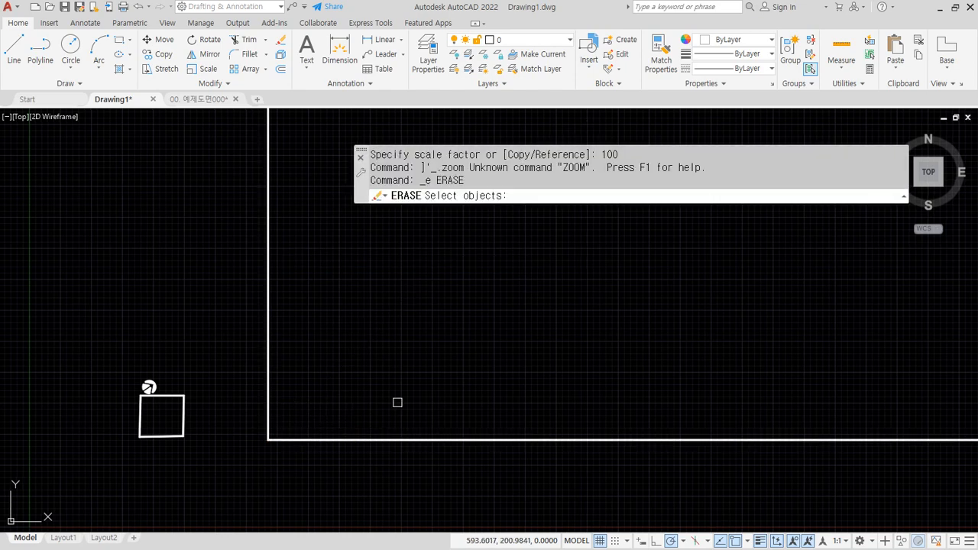
{"action": "key", "text": "Escape"}
{"action": "key", "text": "Escape"}
{"action": "middle_click", "coordinate": [408, 395]}
{"action": "middle_click", "coordinate": [408, 394]}
{"action": "scroll", "coordinate": [451, 408], "scroll_direction": "down", "scroll_amount": 4}
{"action": "scroll", "coordinate": [453, 400], "scroll_direction": "up", "scroll_amount": 2}
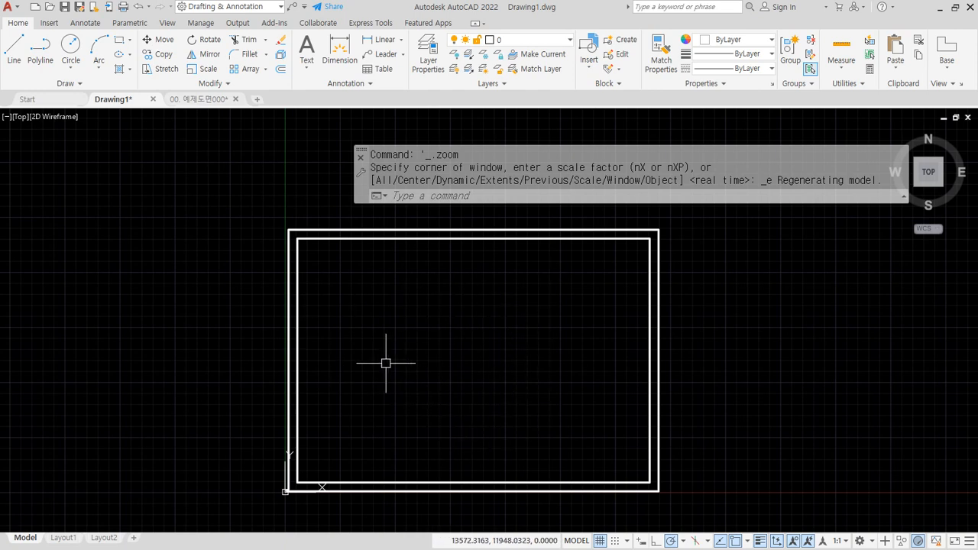
- Start scaling the small frame and its round arrow symbol together, with the frame's lower-left corner as base point
{"action": "scroll", "coordinate": [286, 493], "scroll_direction": "up", "scroll_amount": 8}
{"action": "scroll", "coordinate": [384, 366], "scroll_direction": "up", "scroll_amount": 2}
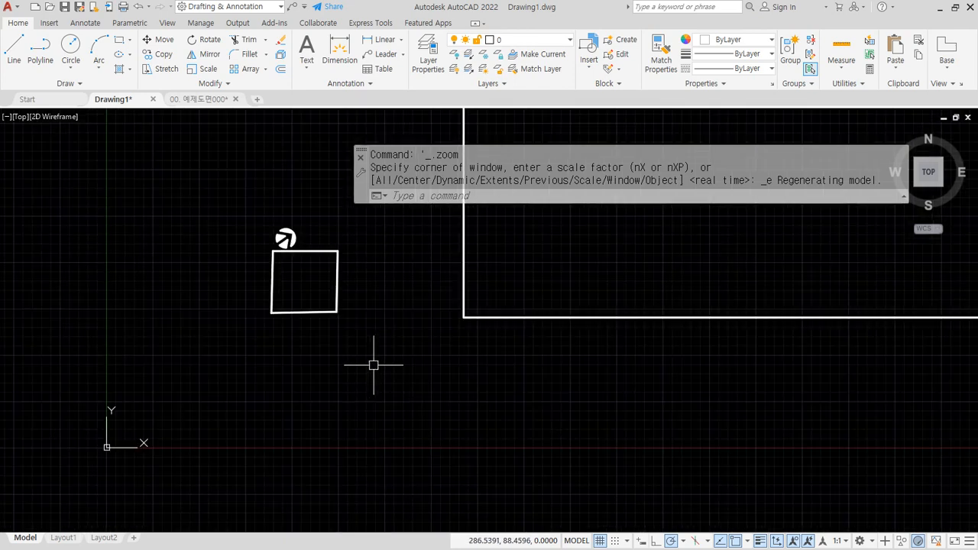
{"action": "scroll", "coordinate": [402, 405], "scroll_direction": "up", "scroll_amount": 1}
{"action": "middle_click_drag", "start_coordinate": [402, 406], "coordinate": [482, 454]}
{"action": "type", "text": "sc"}
{"action": "key", "text": "Return"}
{"action": "left_click", "coordinate": [234, 229]}
{"action": "left_click", "coordinate": [450, 457]}
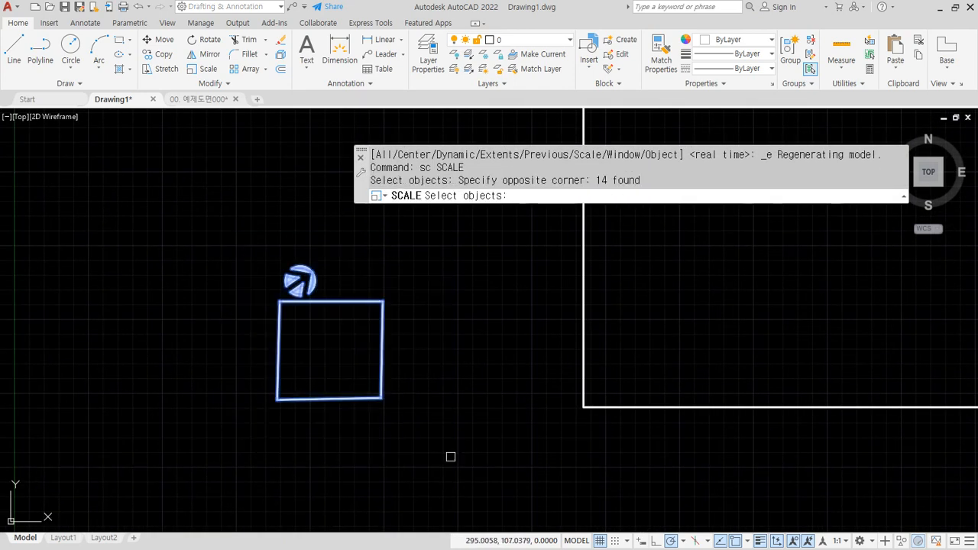
{"action": "key", "text": "Return"}
{"action": "left_click", "coordinate": [277, 399]}
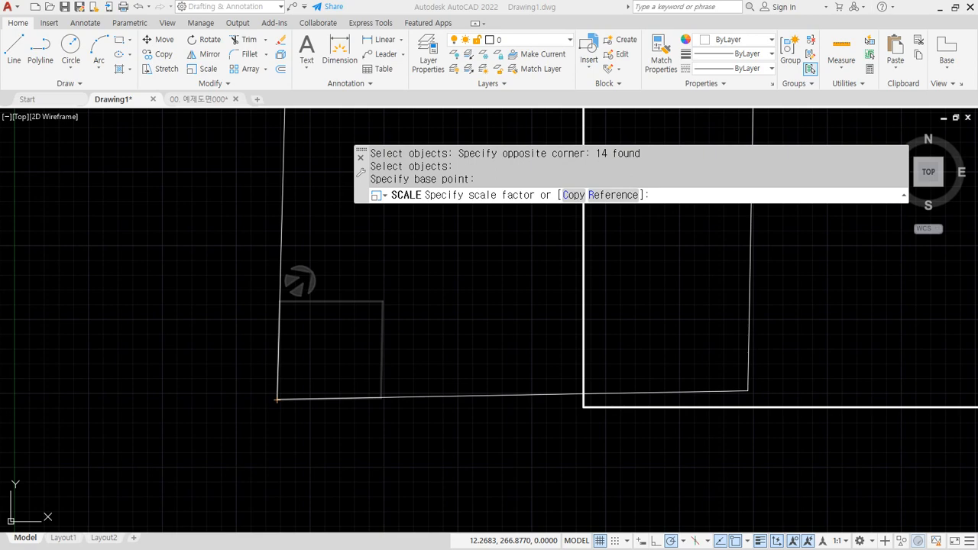
- Switch to the Chrome browser to check the map scale printed below the land-use plan's parcel map, and return to AutoCAD
{"action": "key", "text": "alt+Tab"}
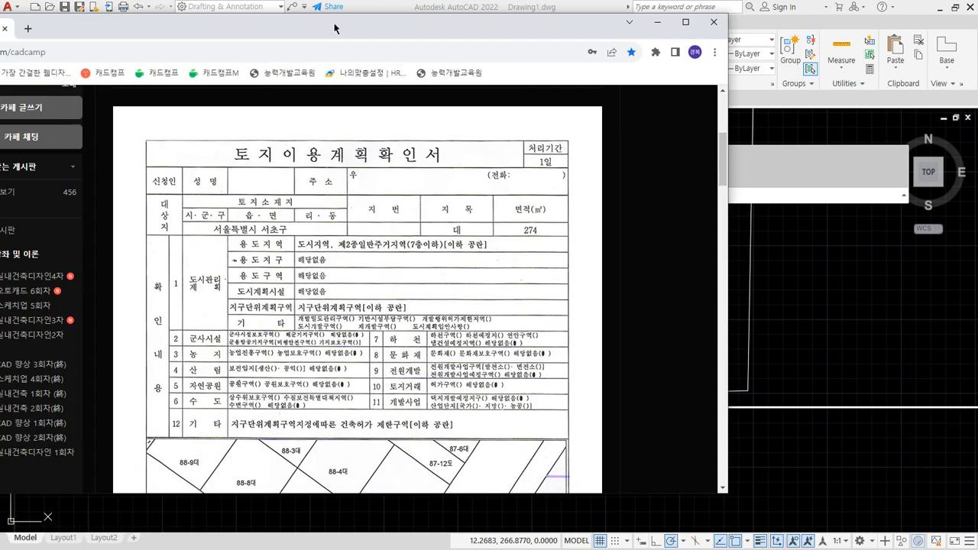
{"action": "scroll", "coordinate": [497, 301], "scroll_direction": "down", "scroll_amount": 10}
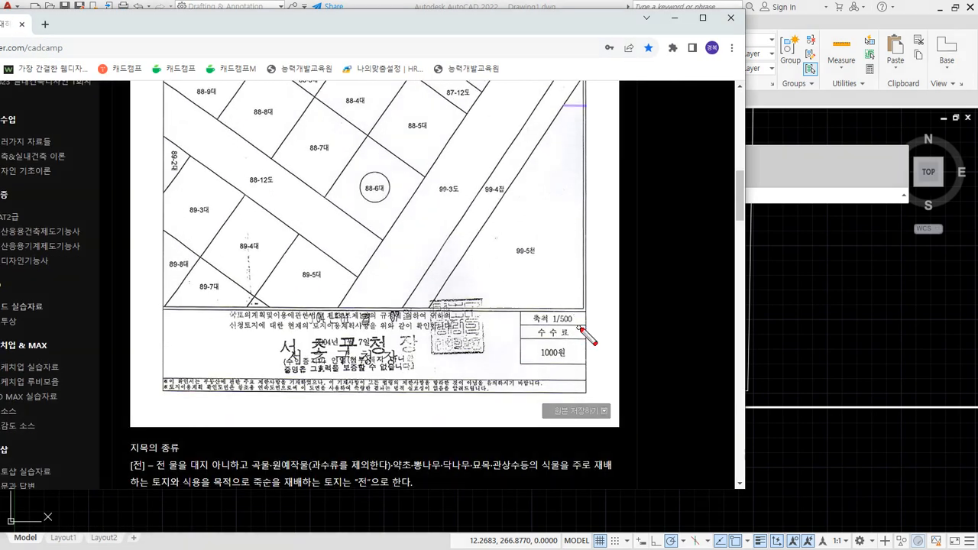
{"action": "left_click_drag", "start_coordinate": [595, 329], "coordinate": [533, 329]}
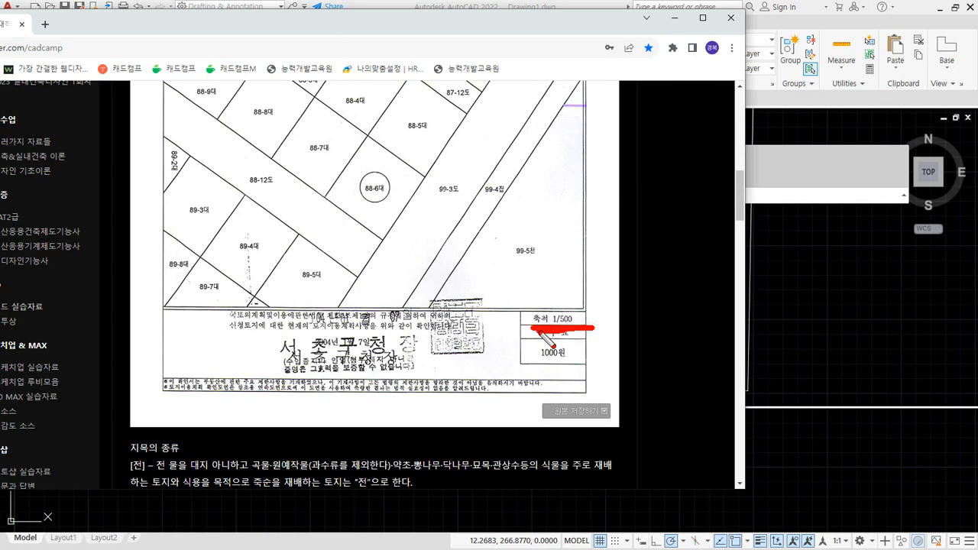
{"action": "key", "text": "alt+Tab"}
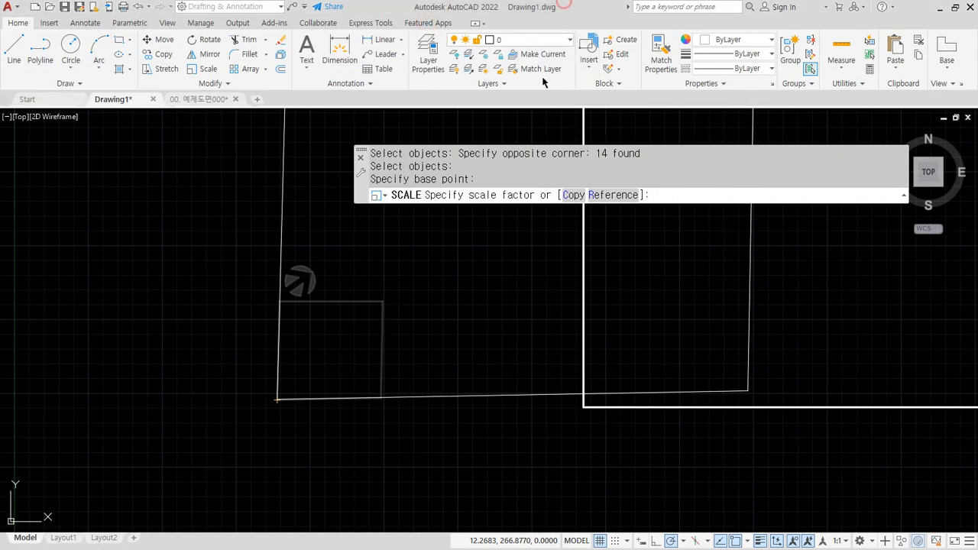
- Apply a scale factor of 500 to the selected frame and arrow symbol and check their size against the sheet border
{"action": "type", "text": "50"}
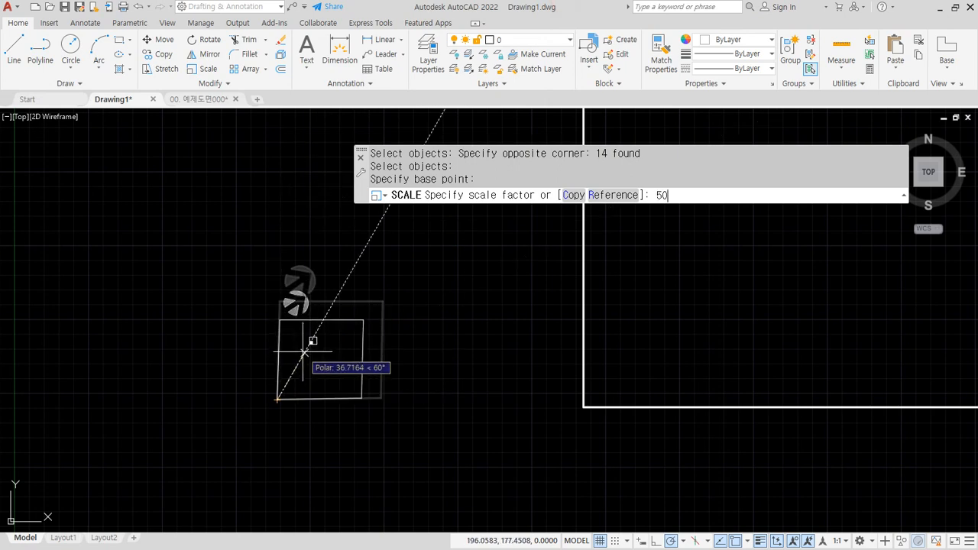
{"action": "type", "text": "0"}
{"action": "key", "text": "Return"}
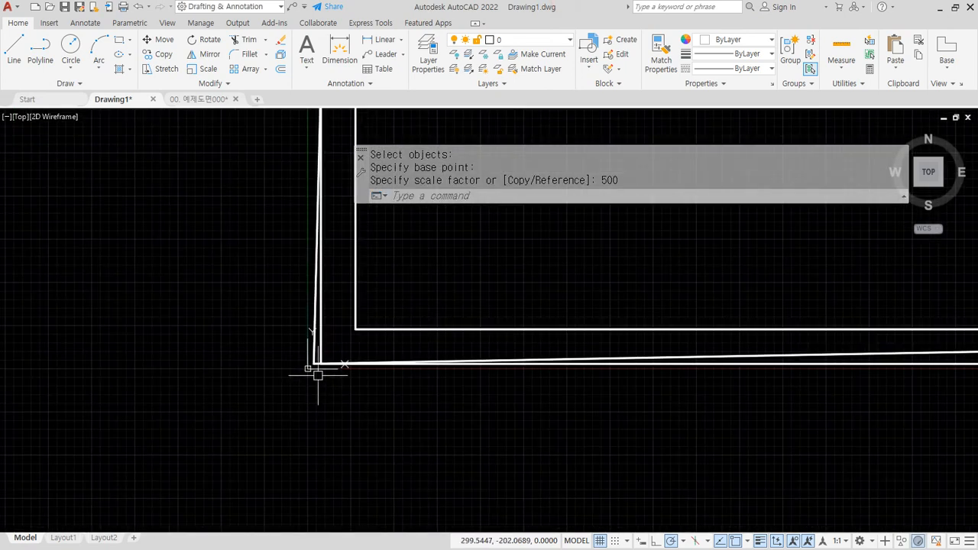
{"action": "scroll", "coordinate": [317, 374], "scroll_direction": "down", "scroll_amount": 6}
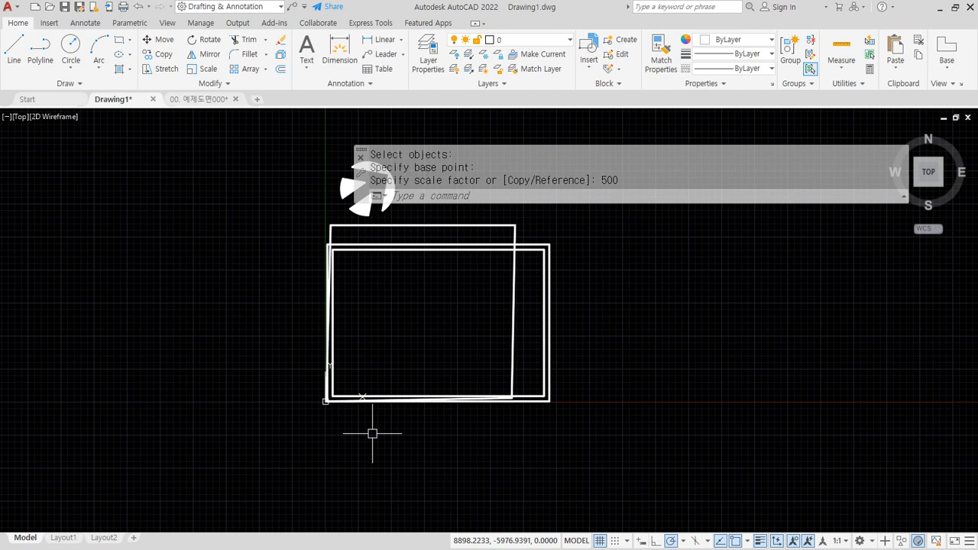
{"action": "scroll", "coordinate": [302, 256], "scroll_direction": "down", "scroll_amount": 4}
{"action": "scroll", "coordinate": [317, 263], "scroll_direction": "up", "scroll_amount": 2}
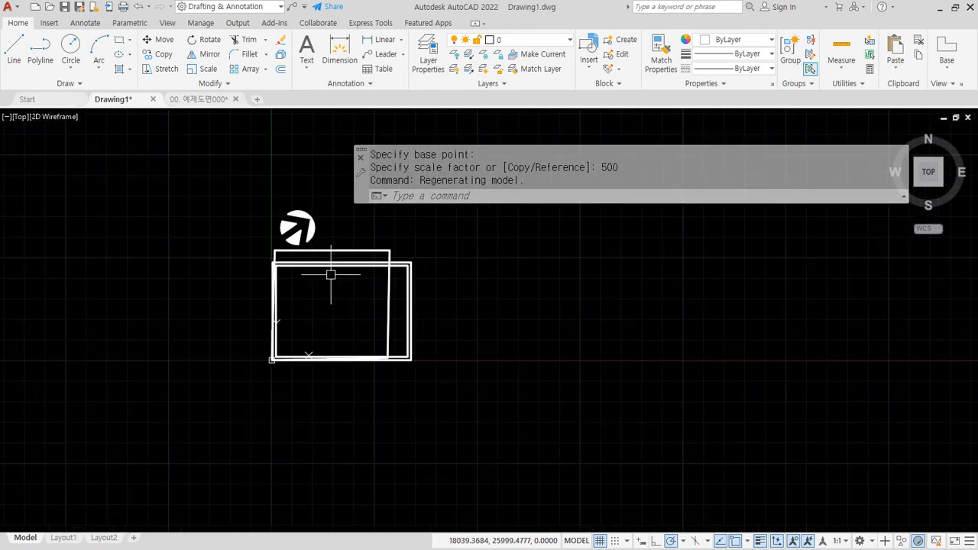
{"action": "mouse_move", "coordinate": [240, 193]}
{"action": "left_mouse_down"}
{"action": "mouse_move", "coordinate": [382, 284]}
{"action": "mouse_move", "coordinate": [312, 200]}
{"action": "left_mouse_up"}
{"action": "left_click_drag", "start_coordinate": [491, 273], "coordinate": [417, 293]}
{"action": "left_click_drag", "start_coordinate": [433, 275], "coordinate": [436, 306]}
{"action": "key", "text": "Escape"}
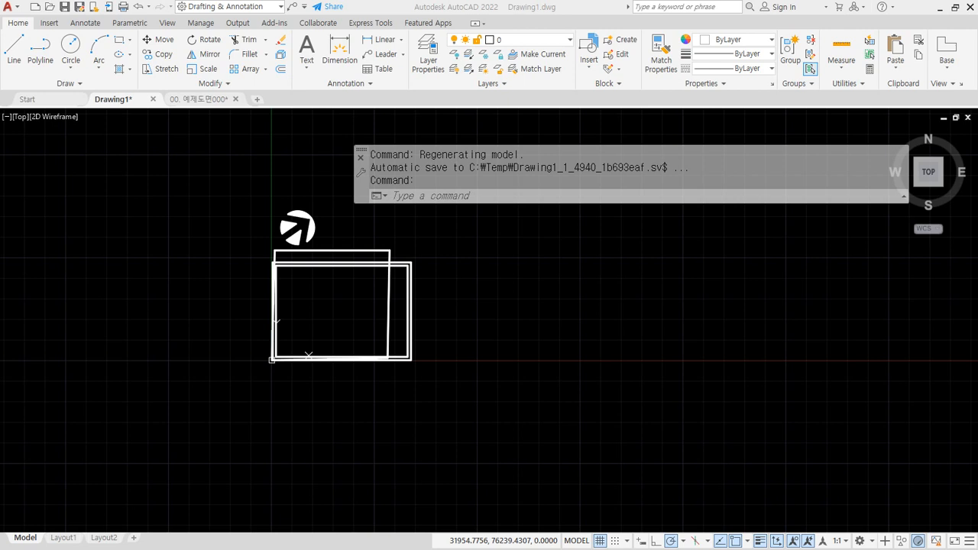
- Insert the scanned site document image at point 0,0 with scale factor 1 and rotation angle 0
{"action": "left_click_drag", "start_coordinate": [174, 345], "coordinate": [146, 364]}
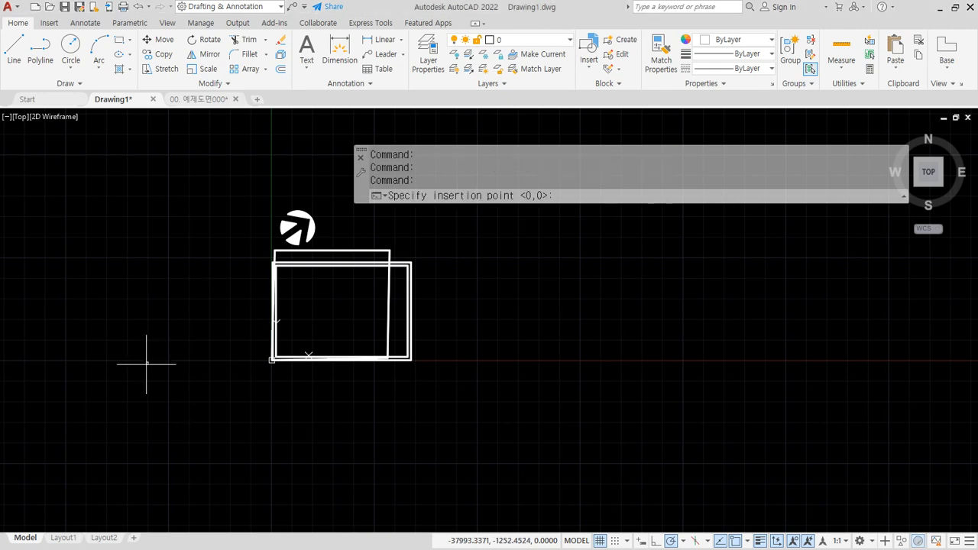
{"action": "key", "text": "Return"}
{"action": "key", "text": "Return"}
{"action": "key", "text": "Return"}
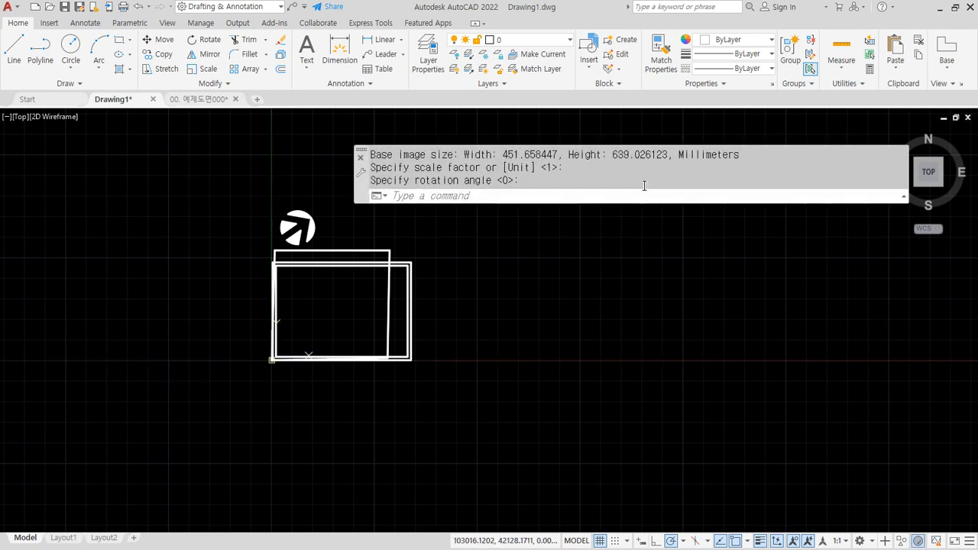
- Review the inserted image's base width and height in the command history
{"action": "type", "text": "2"}
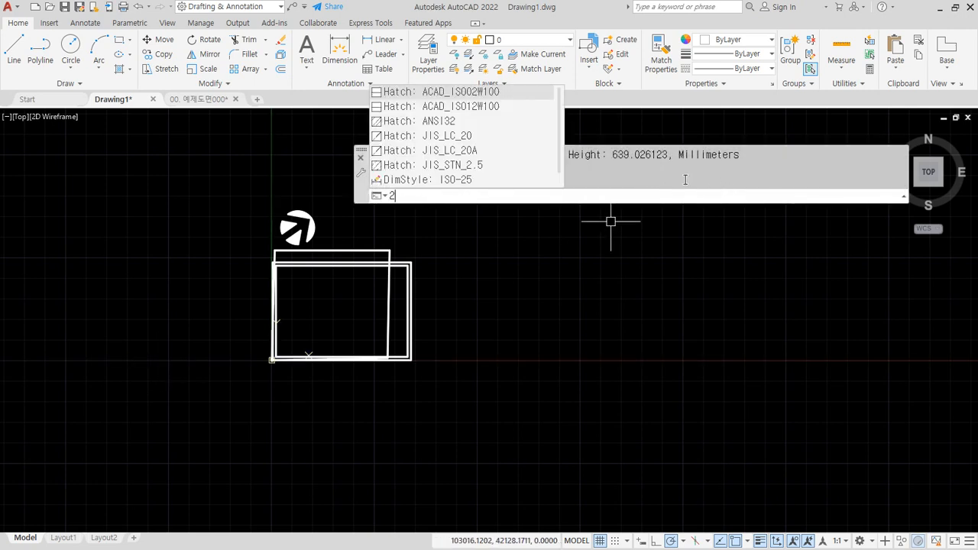
{"action": "key", "text": "BackSpace"}
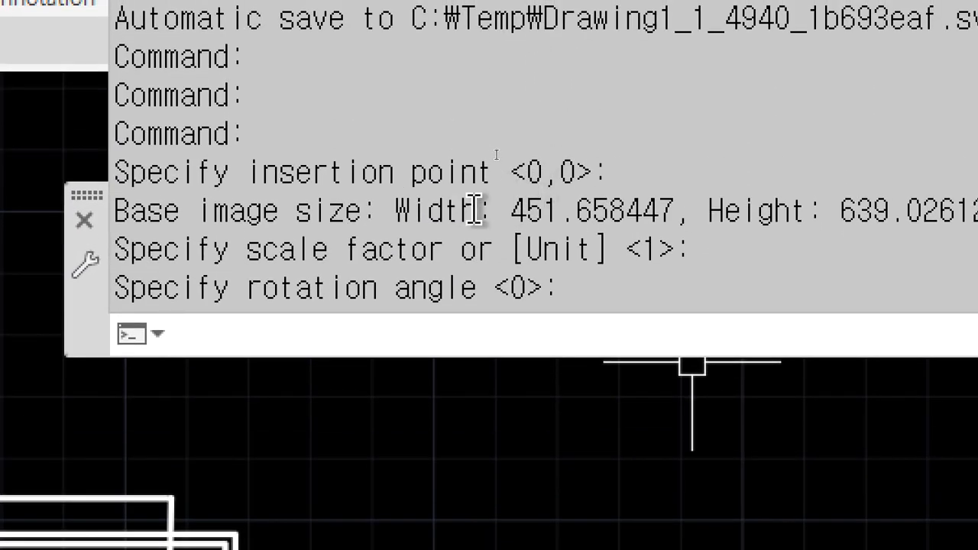
{"action": "left_click_drag", "start_coordinate": [514, 212], "coordinate": [568, 202]}
{"action": "left_click_drag", "start_coordinate": [829, 208], "coordinate": [890, 207]}
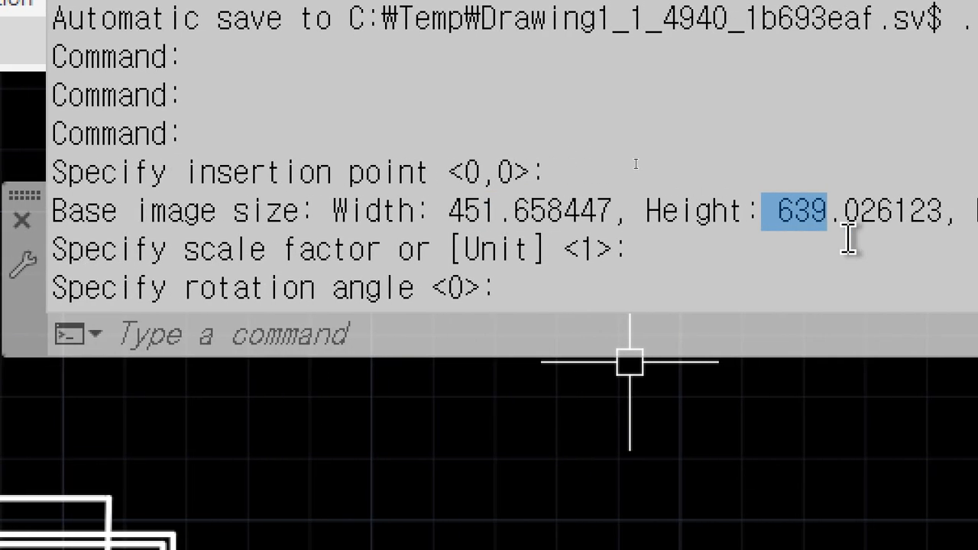
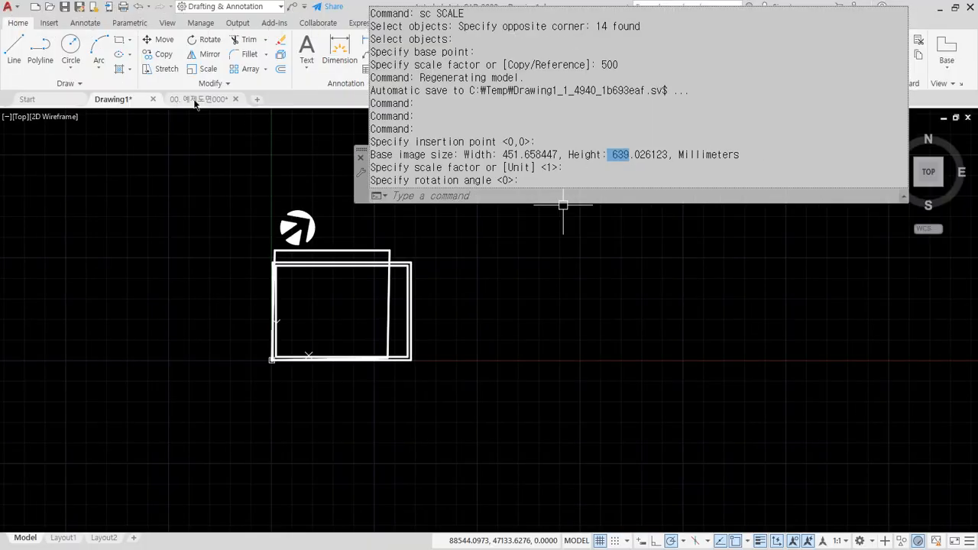
- Check the overall width dimension above the site plan in the 00. 예제도면000 drawing, and return to Drawing1
{"action": "left_click", "coordinate": [196, 103]}
{"action": "scroll", "coordinate": [329, 322], "scroll_direction": "down", "scroll_amount": 4}
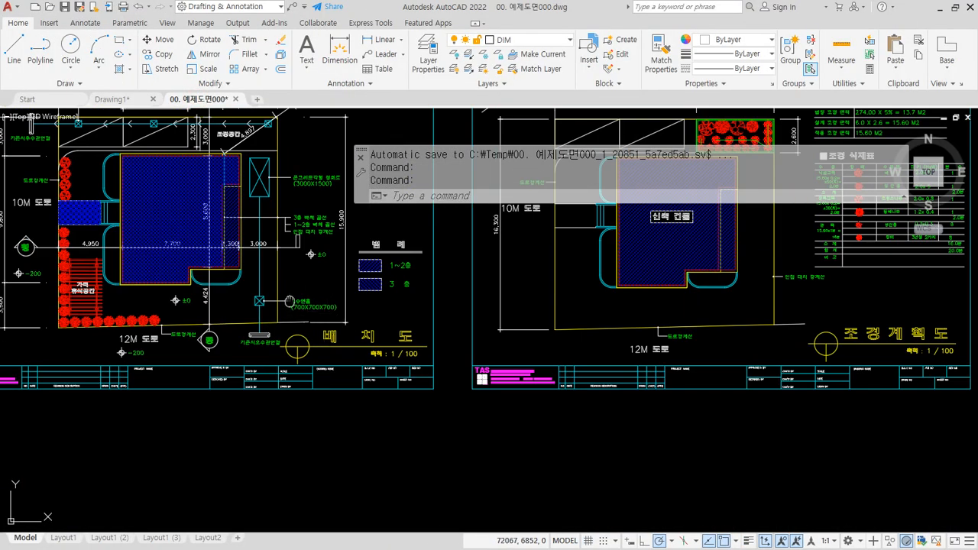
{"action": "middle_click_drag", "start_coordinate": [290, 301], "coordinate": [425, 439]}
{"action": "scroll", "coordinate": [244, 251], "scroll_direction": "up", "scroll_amount": 5}
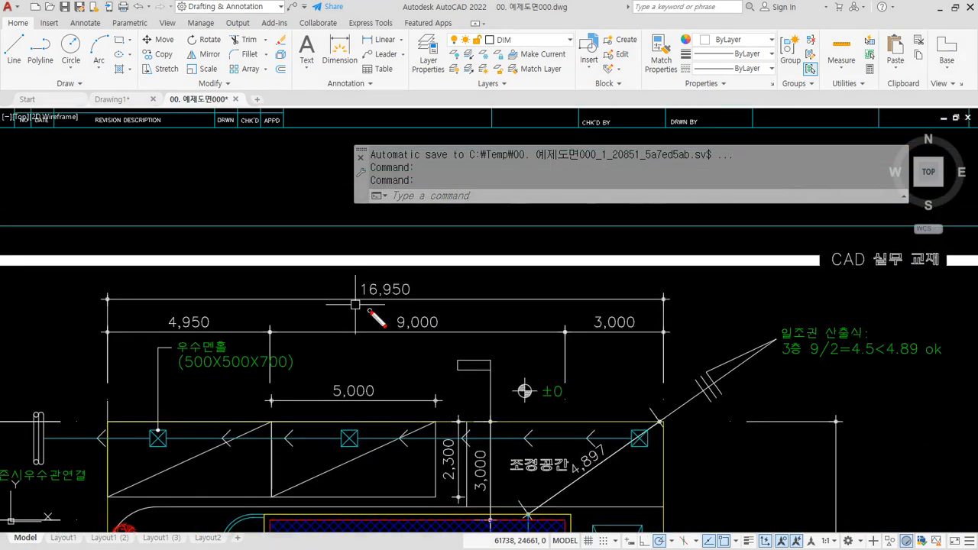
{"action": "mouse_move", "coordinate": [348, 301]}
{"action": "left_mouse_down"}
{"action": "mouse_move", "coordinate": [437, 284]}
{"action": "mouse_move", "coordinate": [361, 303]}
{"action": "mouse_move", "coordinate": [419, 312]}
{"action": "left_mouse_up"}
{"action": "key", "text": "Escape"}
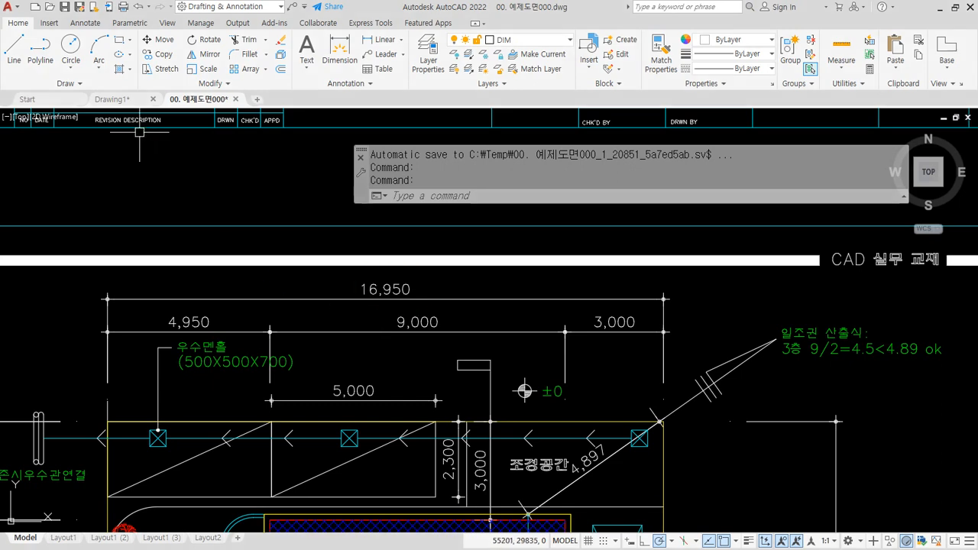
{"action": "left_click", "coordinate": [119, 98]}
{"action": "scroll", "coordinate": [313, 286], "scroll_direction": "up", "scroll_amount": 4}
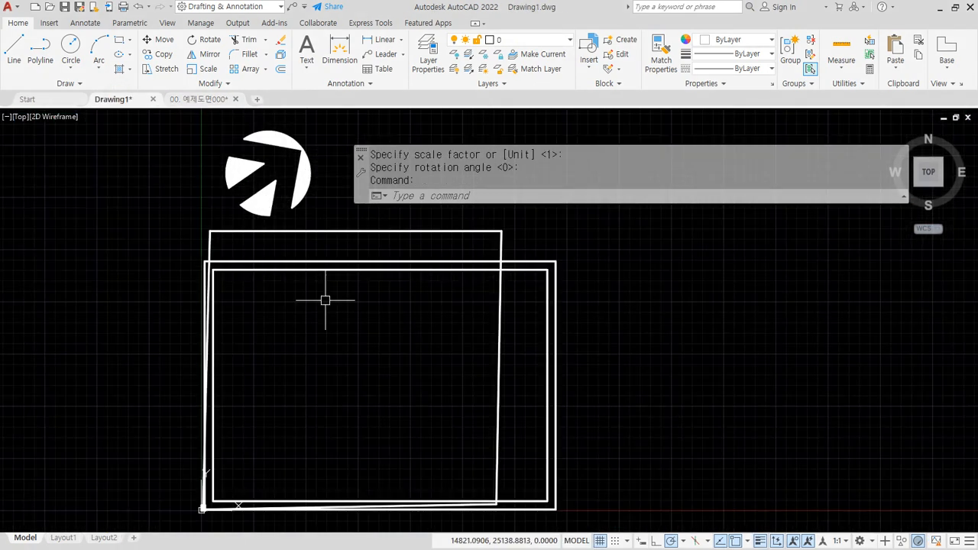
{"action": "scroll", "coordinate": [325, 299], "scroll_direction": "down", "scroll_amount": 2}
{"action": "type", "text": "sc"}
{"action": "key", "text": "Return"}
{"action": "left_click", "coordinate": [188, 178]}
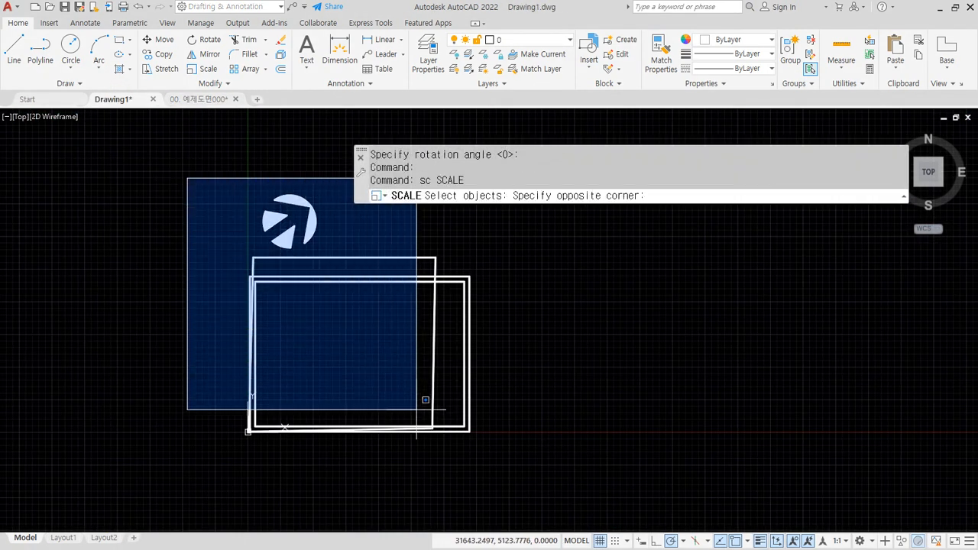
{"action": "left_click", "coordinate": [449, 460]}
{"action": "key", "text": "Return"}
{"action": "scroll", "coordinate": [246, 259], "scroll_direction": "up", "scroll_amount": 2}
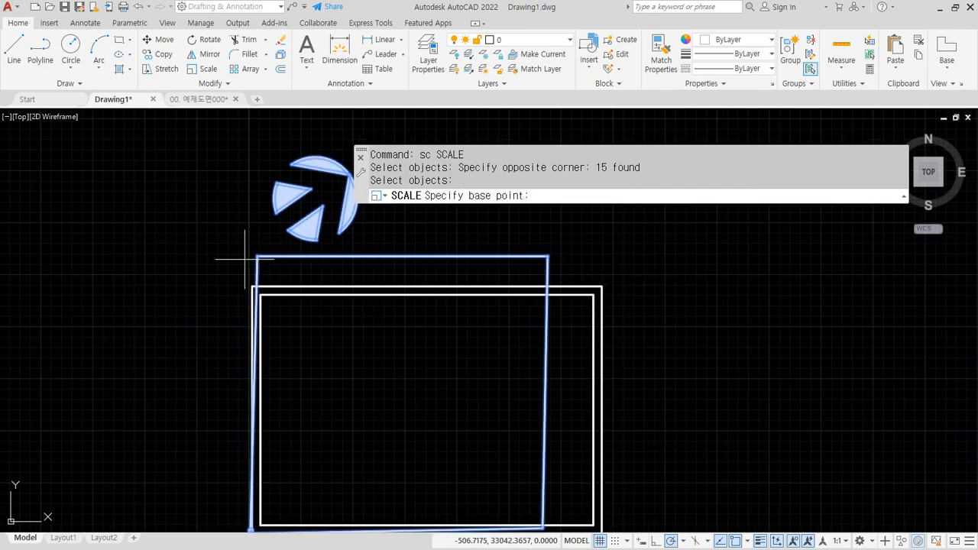
{"action": "left_click", "coordinate": [258, 255]}
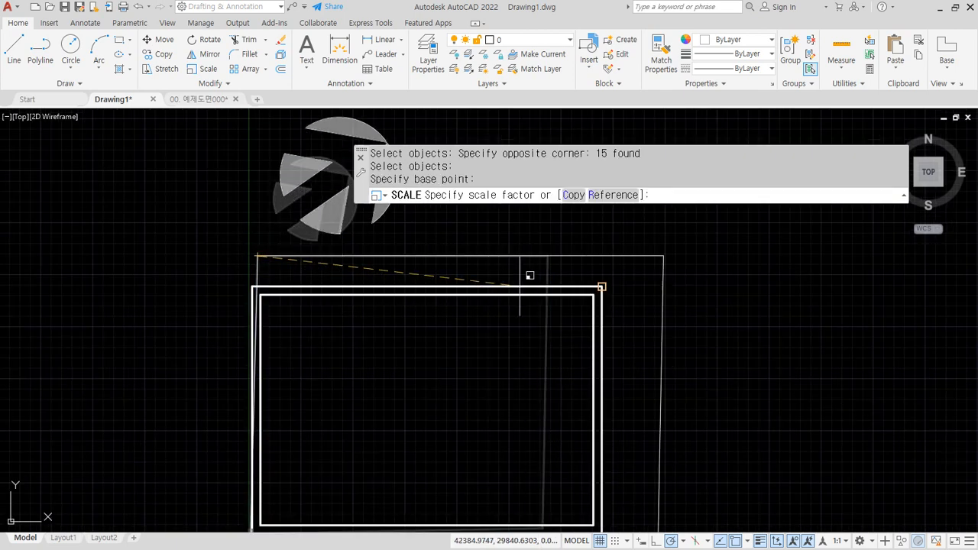
{"action": "mouse_move", "coordinate": [585, 192]}
{"action": "left_mouse_down"}
{"action": "mouse_move", "coordinate": [642, 203]}
{"action": "mouse_move", "coordinate": [621, 209]}
{"action": "left_mouse_up"}
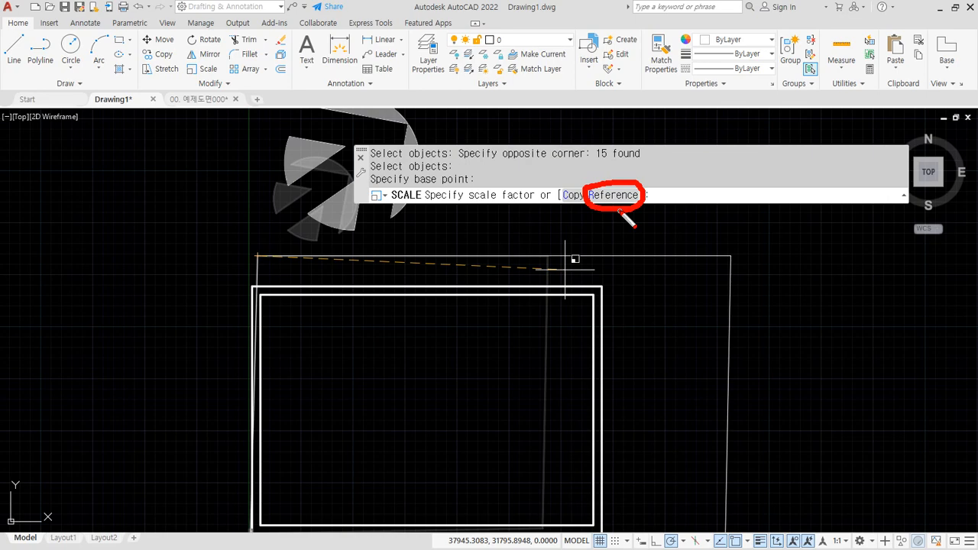
{"action": "key", "text": "Escape"}
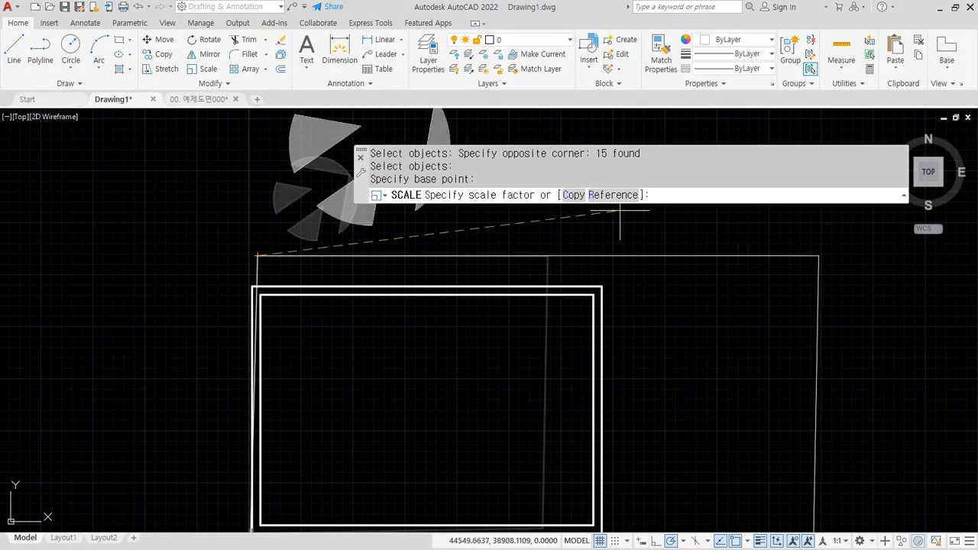
{"action": "key", "text": "Escape"}
{"action": "key", "text": "Escape"}
- Erase the scanned document image at the origin of the drawing
{"action": "middle_click_drag", "start_coordinate": [143, 286], "coordinate": [479, 267]}
{"action": "middle_click_drag", "start_coordinate": [498, 373], "coordinate": [470, 229]}
{"action": "scroll", "coordinate": [465, 314], "scroll_direction": "up", "scroll_amount": 4}
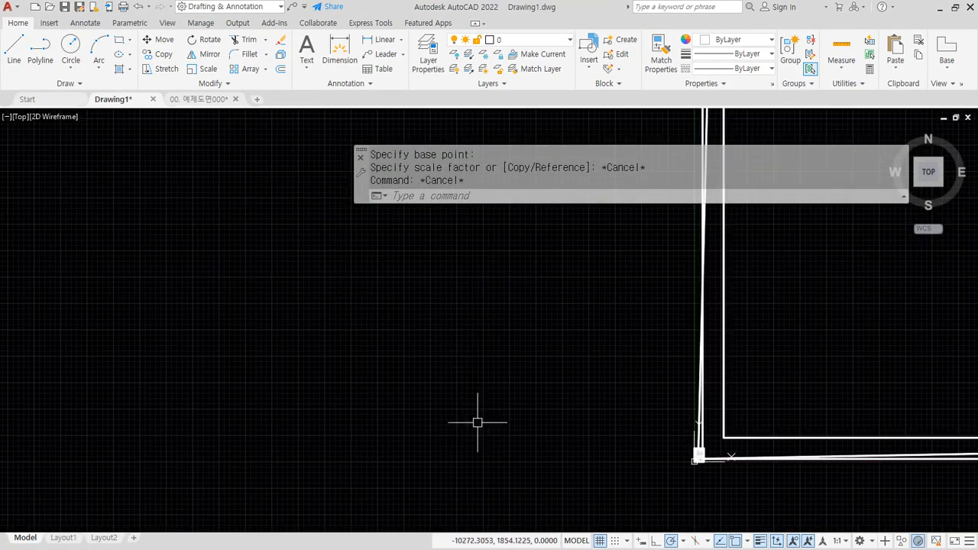
{"action": "scroll", "coordinate": [477, 423], "scroll_direction": "up", "scroll_amount": 6}
{"action": "middle_click_drag", "start_coordinate": [491, 400], "coordinate": [343, 244]}
{"action": "middle_click_drag", "start_coordinate": [565, 395], "coordinate": [10, 395]}
{"action": "scroll", "coordinate": [401, 394], "scroll_direction": "down", "scroll_amount": 3}
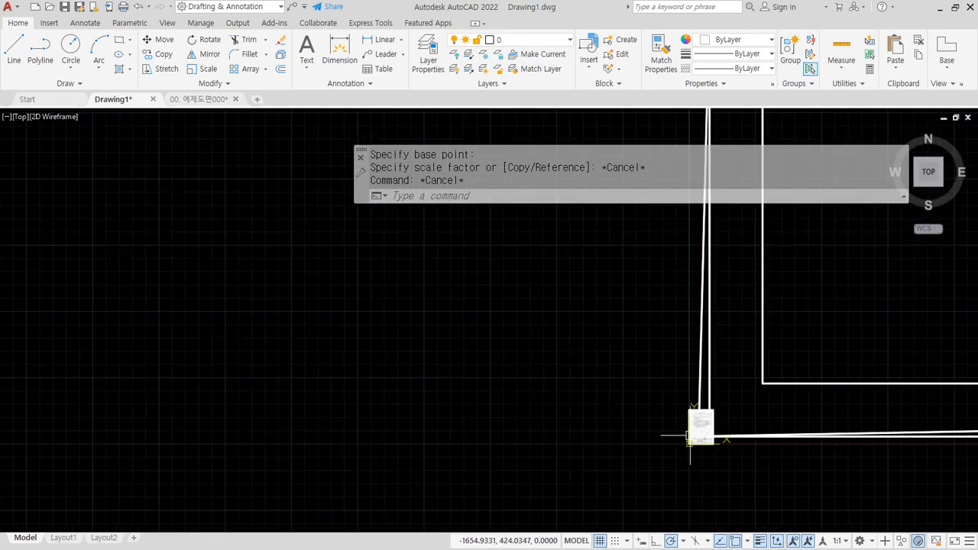
{"action": "scroll", "coordinate": [689, 436], "scroll_direction": "up", "scroll_amount": 5}
{"action": "left_click", "coordinate": [350, 240]}
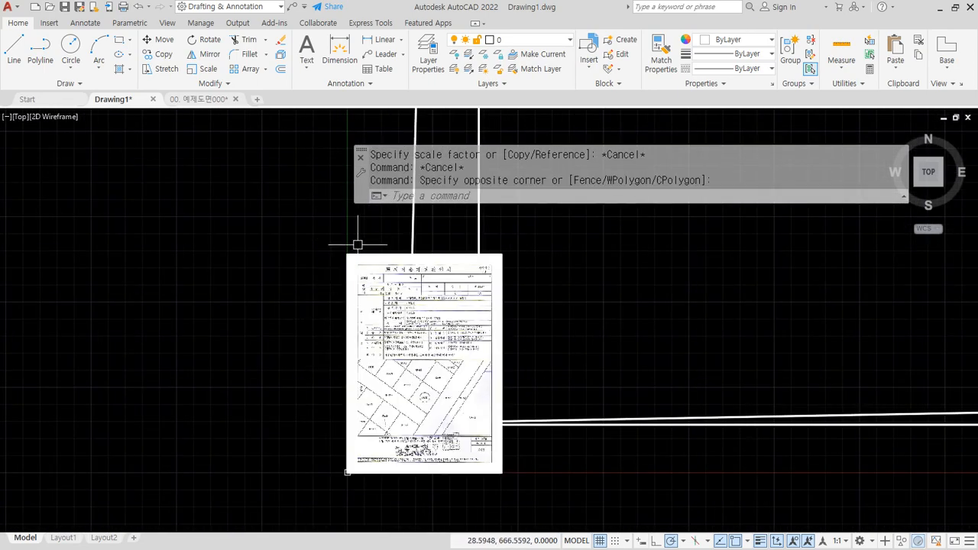
{"action": "left_click", "coordinate": [293, 323]}
{"action": "type", "text": "e"}
{"action": "key", "text": "Return"}
- Try to draw a rectangle beside the origin with 50,50 as its opposite corner, and erase it
{"action": "middle_click_drag", "start_coordinate": [293, 323], "coordinate": [460, 266]}
{"action": "type", "text": "rec"}
{"action": "key", "text": "Return"}
{"action": "left_click", "coordinate": [253, 369]}
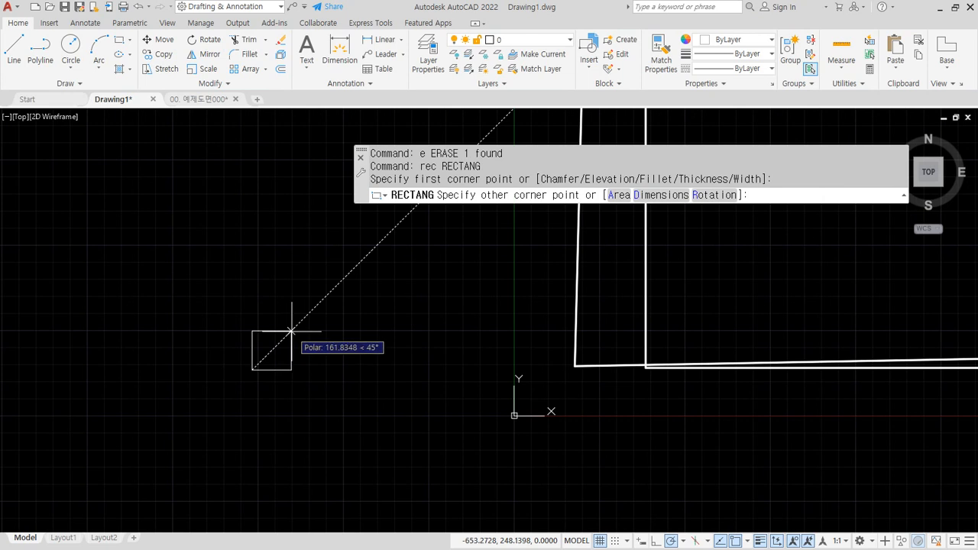
{"action": "type", "text": "50,50"}
{"action": "key", "text": "Return"}
{"action": "left_click", "coordinate": [392, 418]}
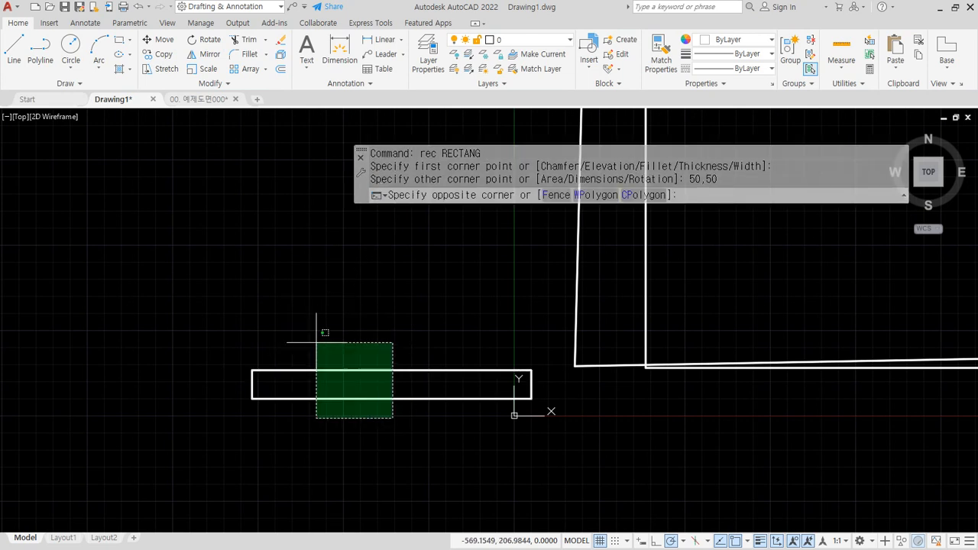
{"action": "left_click", "coordinate": [316, 342]}
{"action": "type", "text": "e"}
{"action": "key", "text": "Return"}
- Draw a 50 by 50 square in the empty area beside the origin and add a vertical linear dimension to its right side
{"action": "type", "text": "rec"}
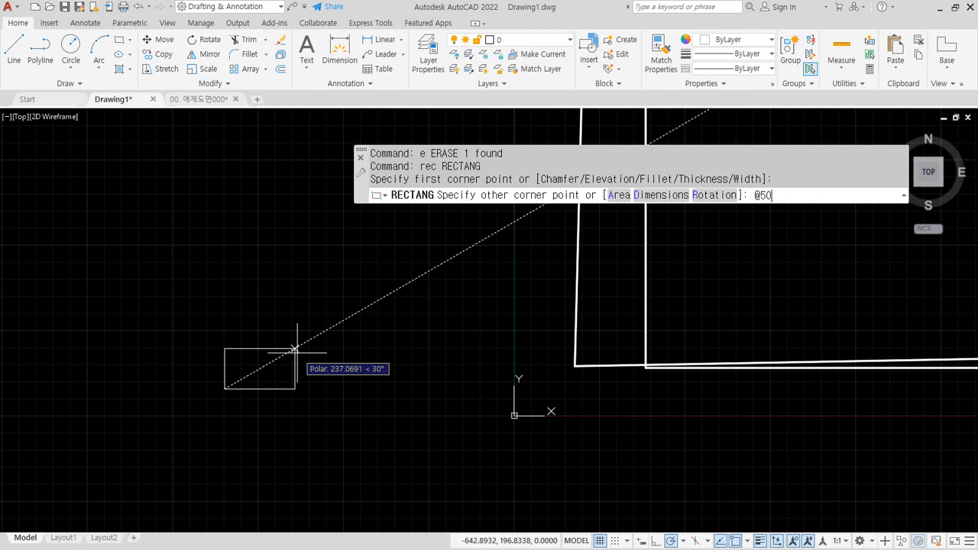
{"action": "key", "text": "Return"}
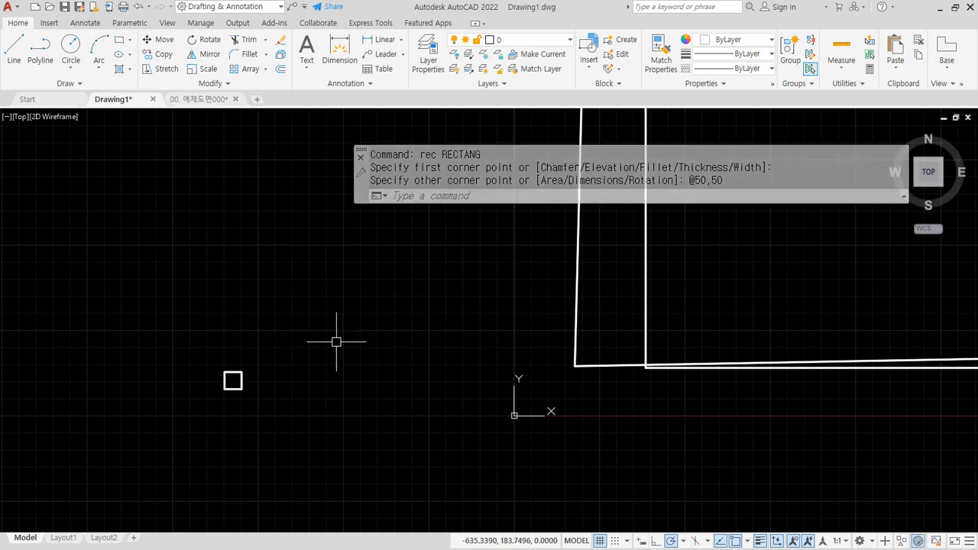
{"action": "scroll", "coordinate": [199, 397], "scroll_direction": "up", "scroll_amount": 6}
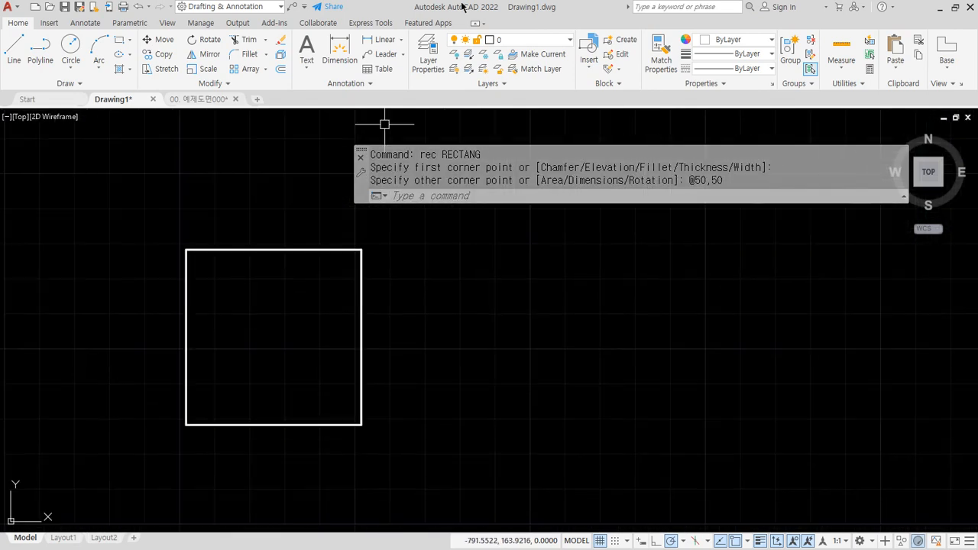
{"action": "left_click", "coordinate": [380, 39]}
{"action": "left_click", "coordinate": [362, 249]}
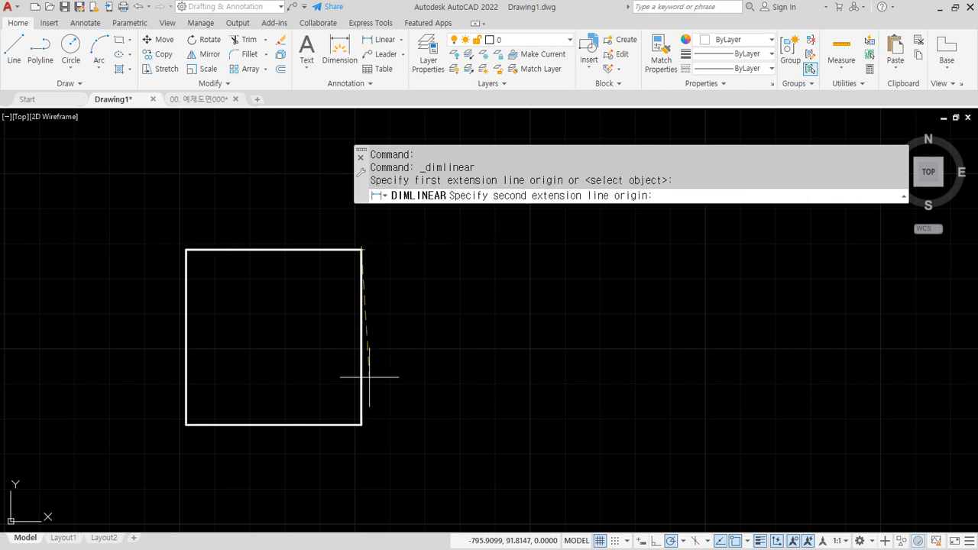
{"action": "left_click", "coordinate": [362, 424]}
{"action": "left_click", "coordinate": [402, 359]}
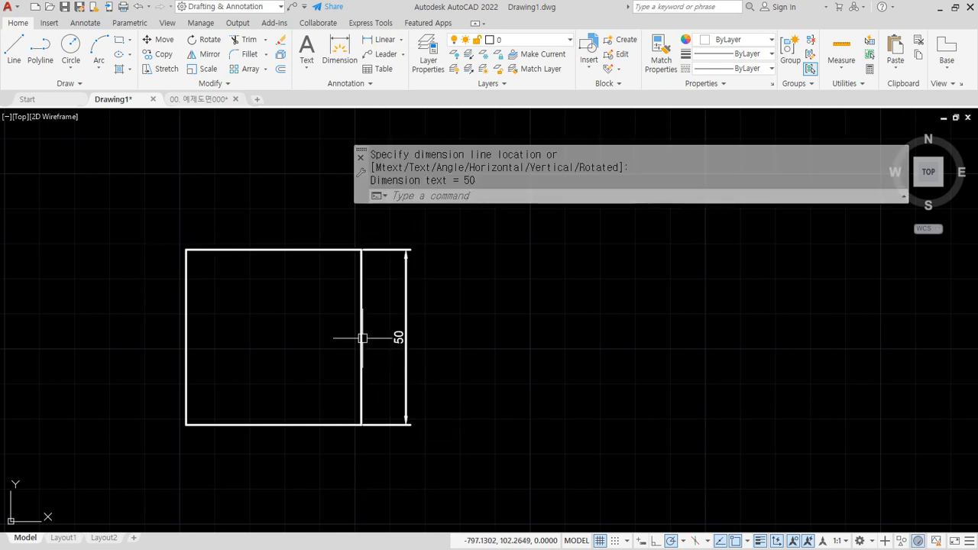
- Scale the square and its dimension by a factor of 1.5 from the square's lower-left corner
{"action": "scroll", "coordinate": [367, 336], "scroll_direction": "up", "scroll_amount": 2}
{"action": "scroll", "coordinate": [401, 398], "scroll_direction": "down", "scroll_amount": 2}
{"action": "type", "text": "sc"}
{"action": "key", "text": "Return"}
{"action": "left_click", "coordinate": [454, 240]}
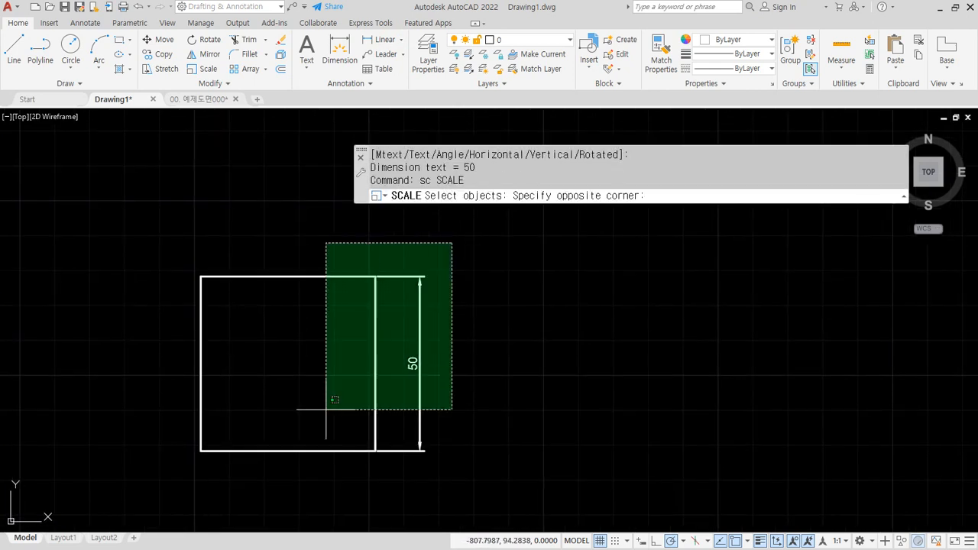
{"action": "left_click", "coordinate": [180, 489]}
{"action": "key", "text": "Return"}
{"action": "left_click", "coordinate": [201, 451]}
{"action": "type", "text": "1"}
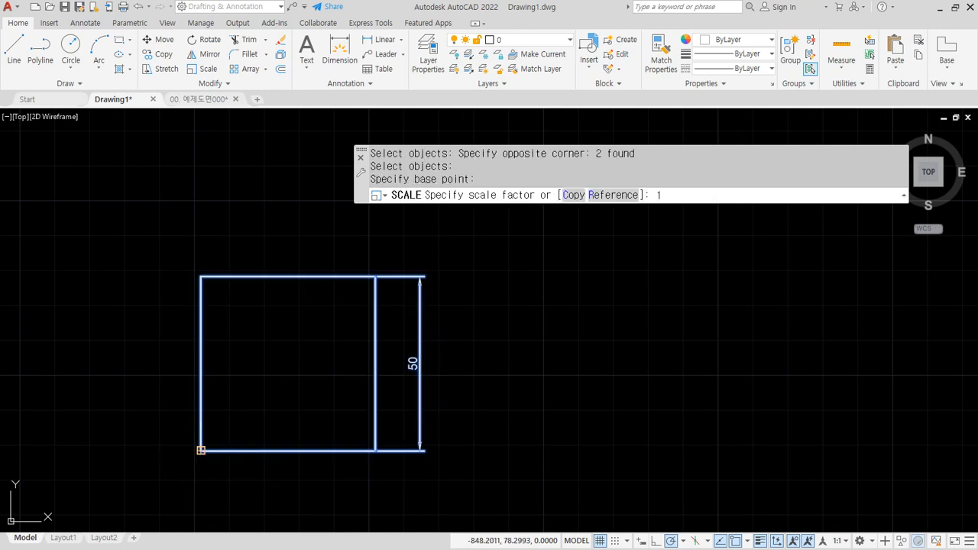
{"action": "type", "text": ".5"}
{"action": "key", "text": "Return"}
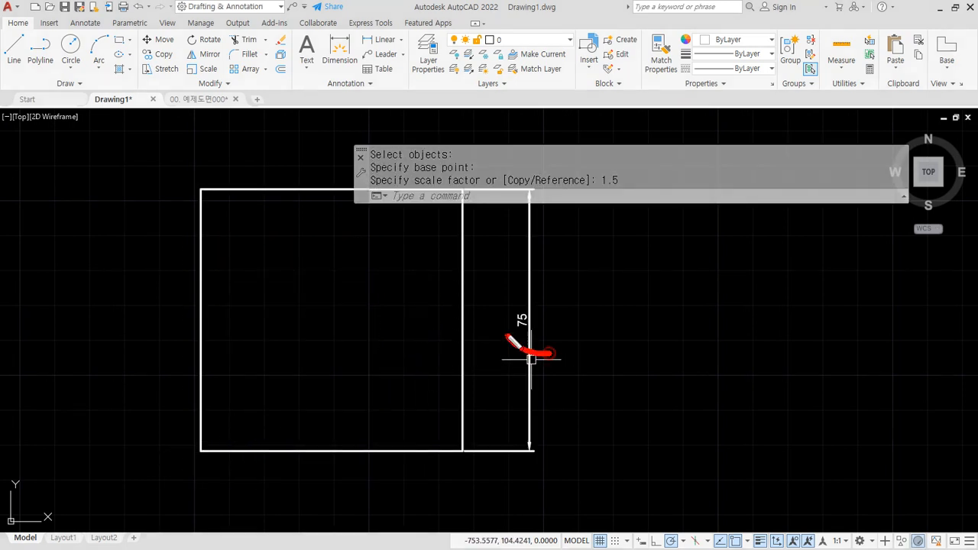
{"action": "left_click_drag", "start_coordinate": [520, 349], "coordinate": [551, 346]}
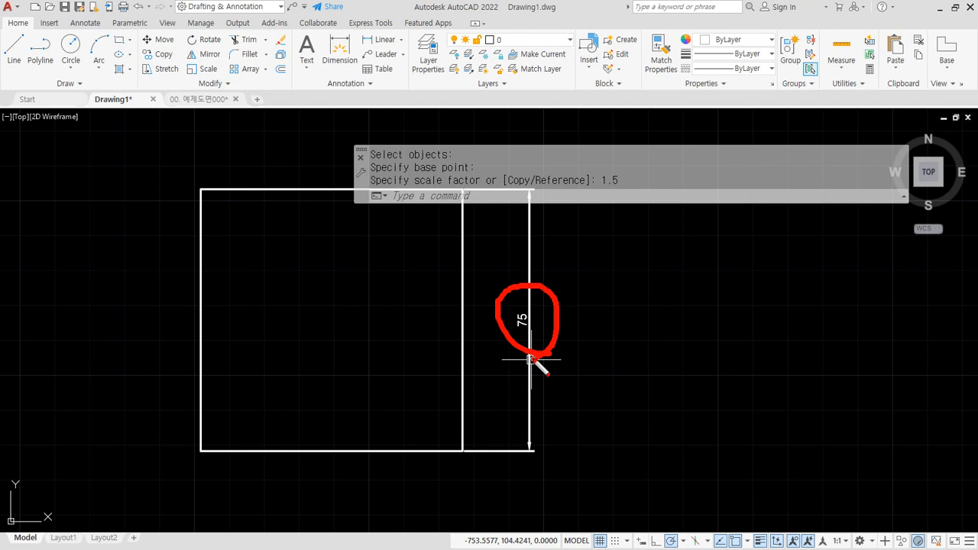
{"action": "mouse_move", "coordinate": [598, 325]}
{"action": "left_mouse_down"}
{"action": "mouse_move", "coordinate": [595, 333]}
{"action": "mouse_move", "coordinate": [648, 330]}
{"action": "left_mouse_up"}
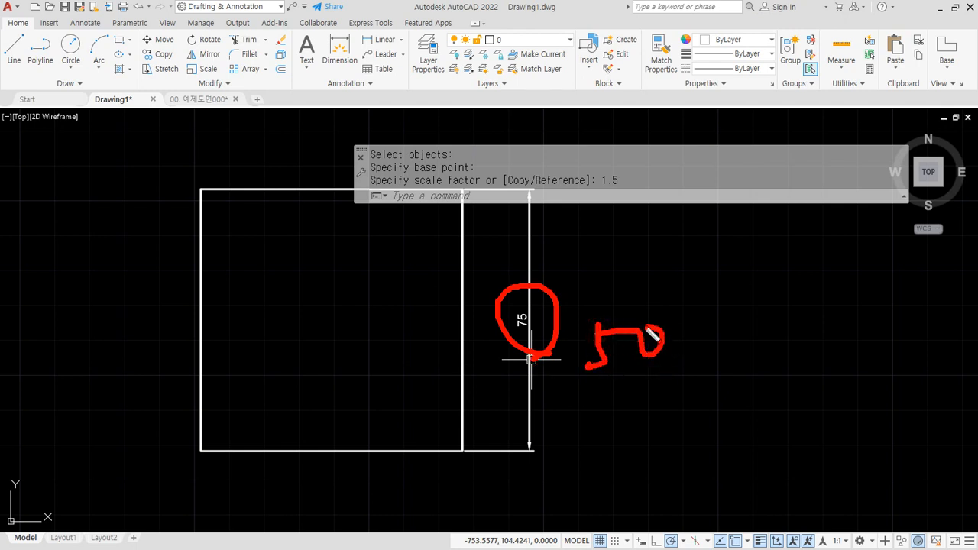
{"action": "key", "text": "Escape"}
- Scale the square and its dimension from the square's lower-right corner by Reference, with reference length 75 and new length 50
{"action": "scroll", "coordinate": [465, 353], "scroll_direction": "down", "scroll_amount": 2}
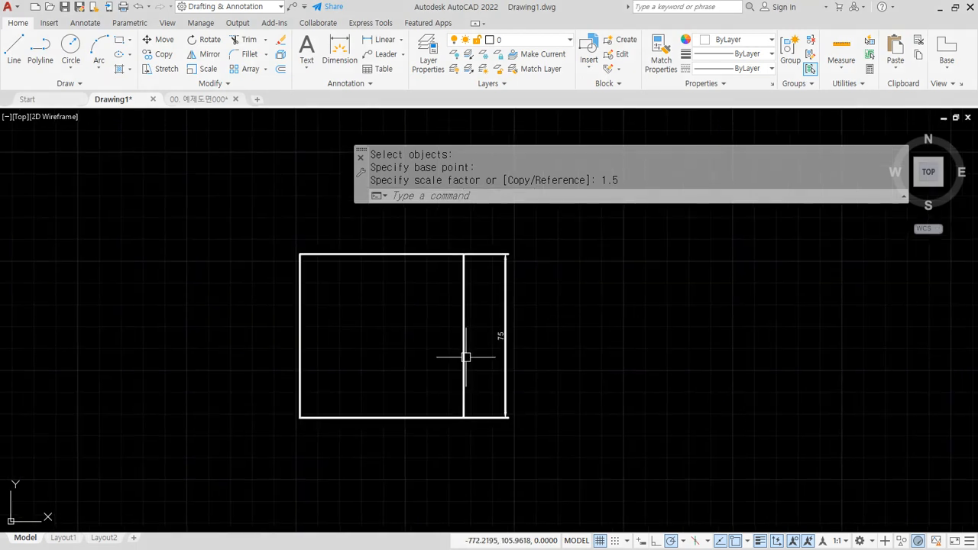
{"action": "type", "text": "sc"}
{"action": "key", "text": "Return"}
{"action": "left_click", "coordinate": [580, 464]}
{"action": "left_click", "coordinate": [377, 266]}
{"action": "key", "text": "Return"}
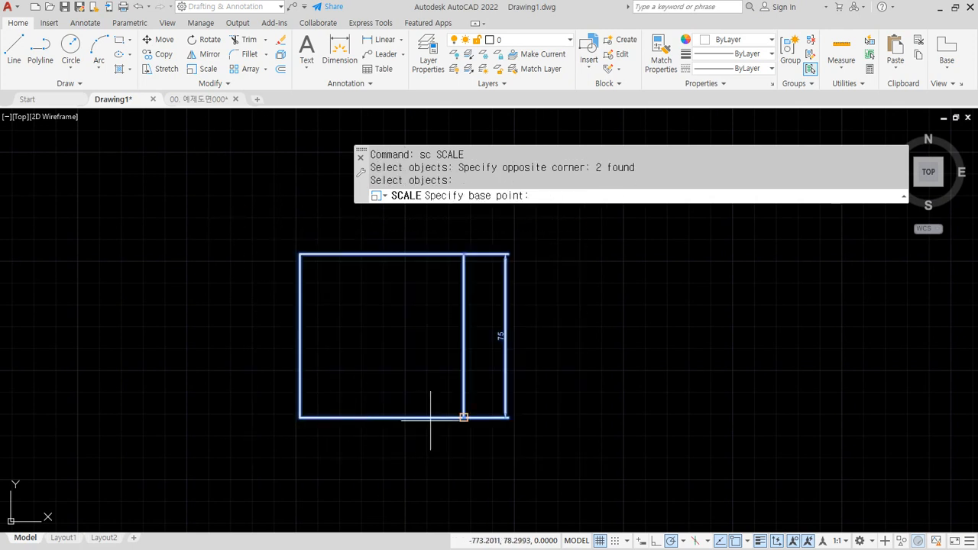
{"action": "left_click", "coordinate": [464, 417]}
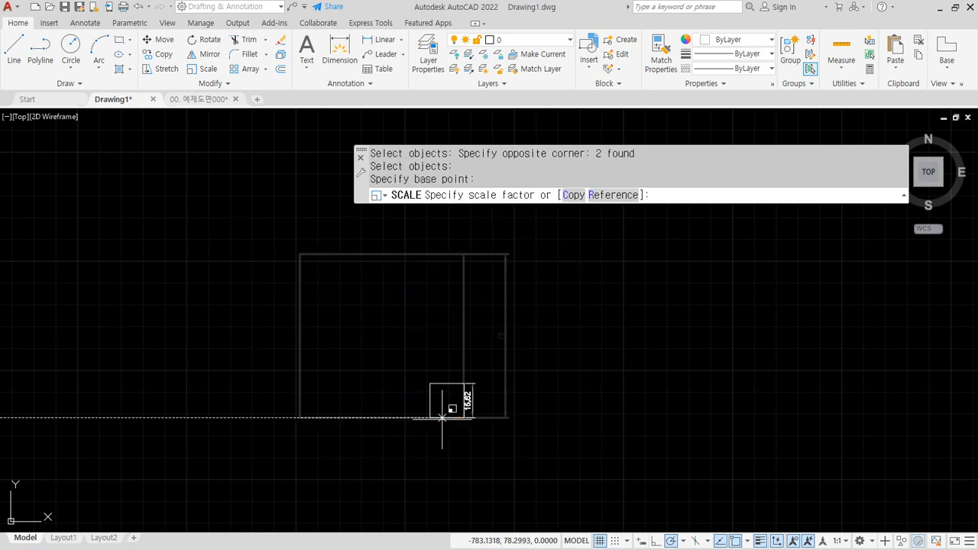
{"action": "left_click", "coordinate": [615, 195]}
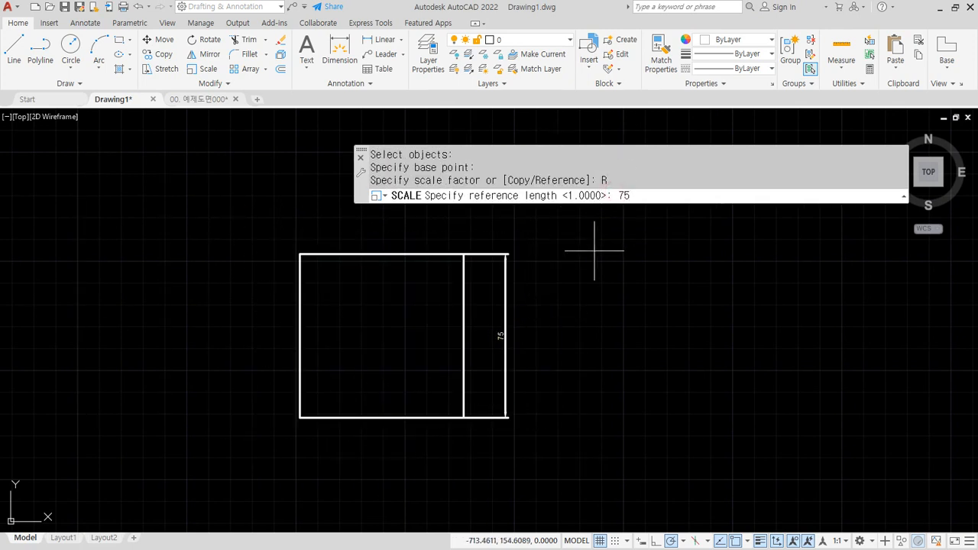
{"action": "type", "text": "75"}
{"action": "key", "text": "Return"}
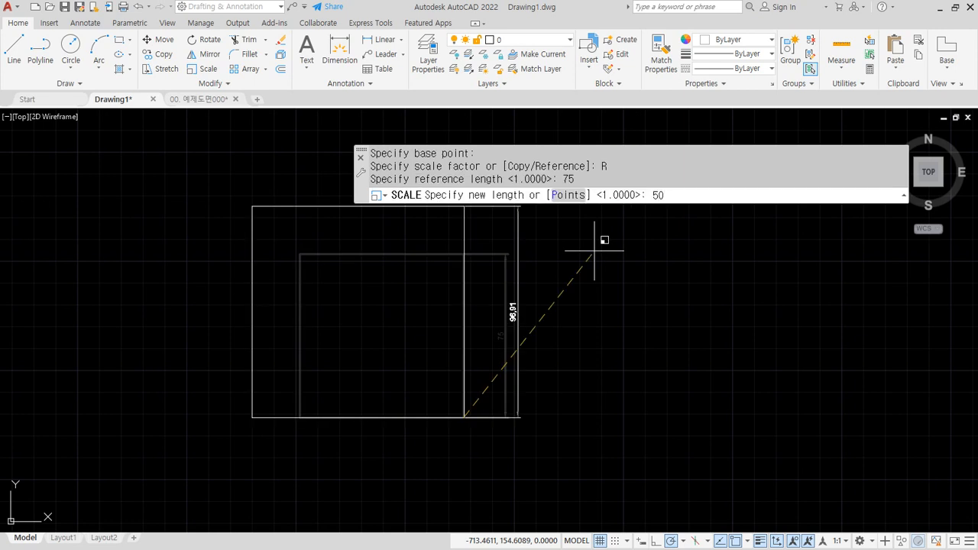
{"action": "key", "text": "Return"}
{"action": "scroll", "coordinate": [475, 371], "scroll_direction": "up", "scroll_amount": 3}
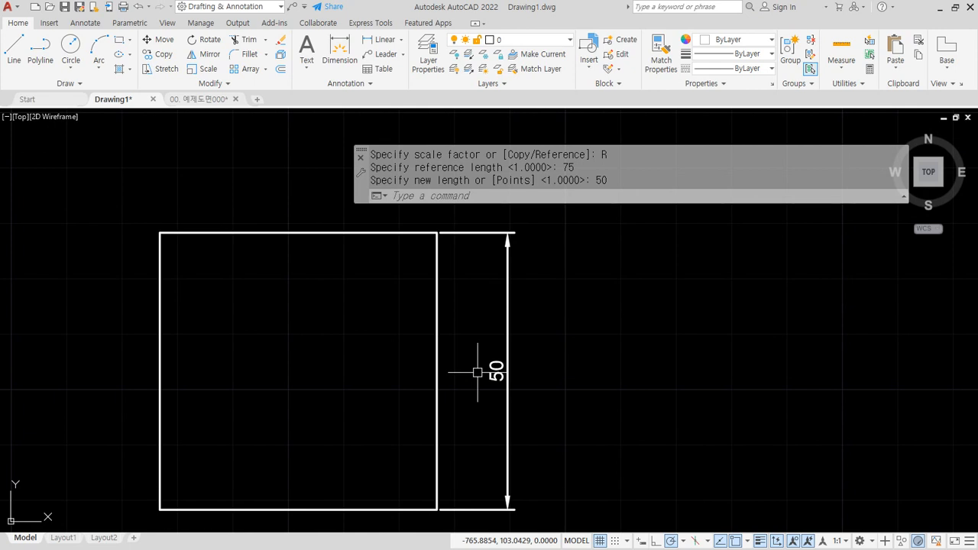
- Scale the square and its dimension by a factor of 1.2 from the square's lower-right corner
{"action": "type", "text": "sc"}
{"action": "key", "text": "Return"}
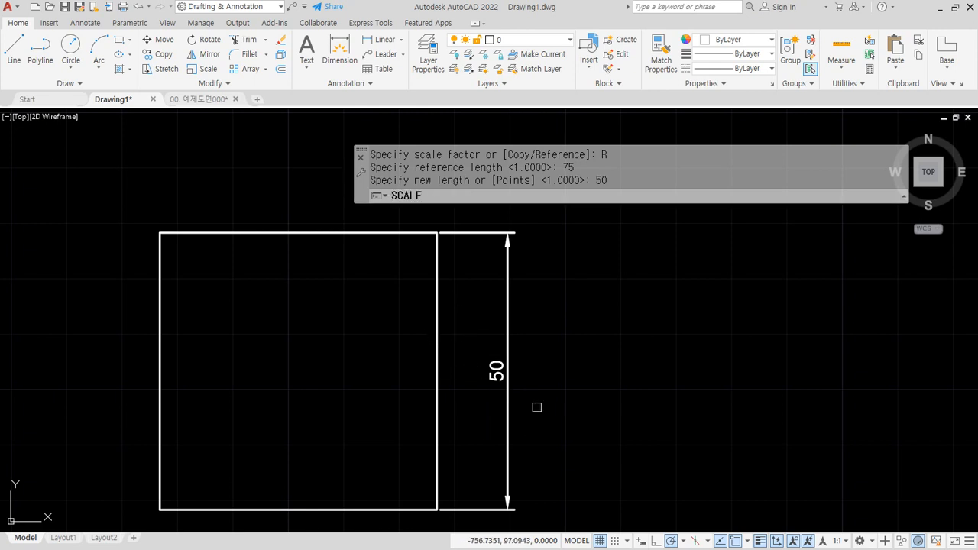
{"action": "left_click", "coordinate": [535, 406]}
{"action": "left_click", "coordinate": [395, 371]}
{"action": "key", "text": "Return"}
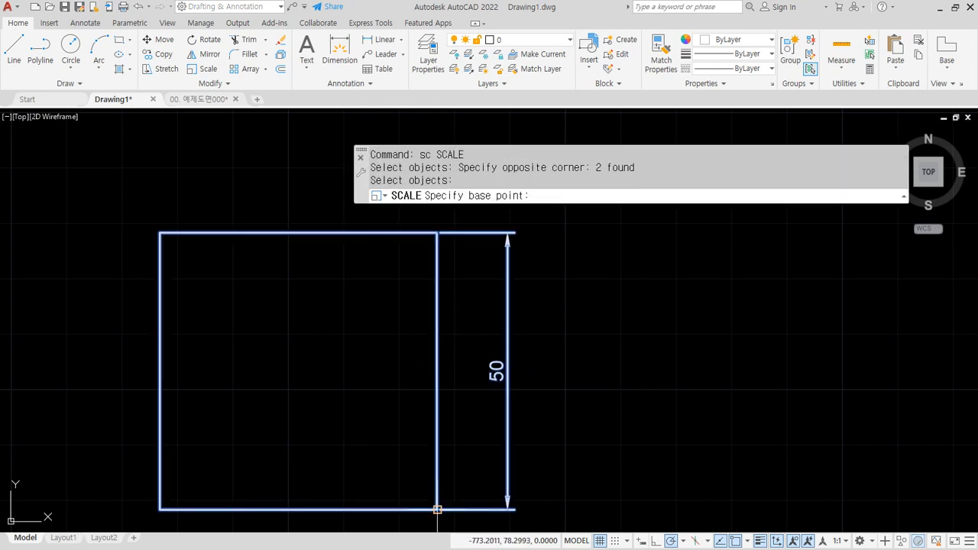
{"action": "left_click", "coordinate": [437, 509]}
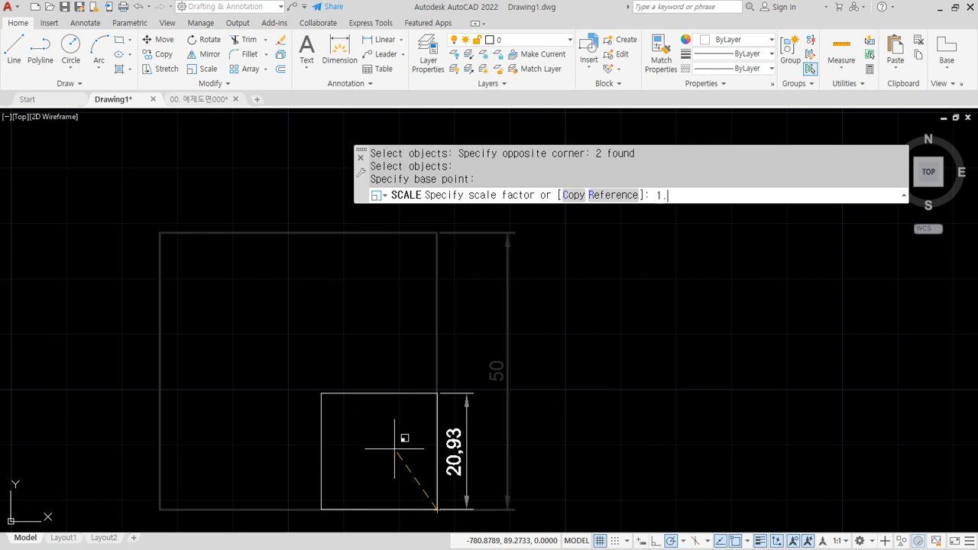
{"action": "key", "text": "Return"}
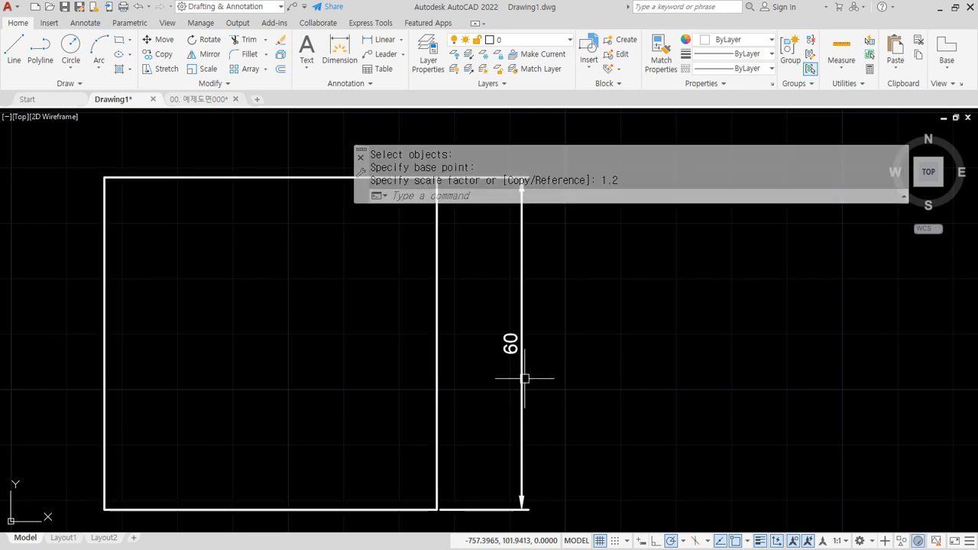
{"action": "mouse_move", "coordinate": [526, 387]}
{"action": "left_mouse_down"}
{"action": "mouse_move", "coordinate": [578, 323]}
{"action": "mouse_move", "coordinate": [539, 374]}
{"action": "left_mouse_up"}
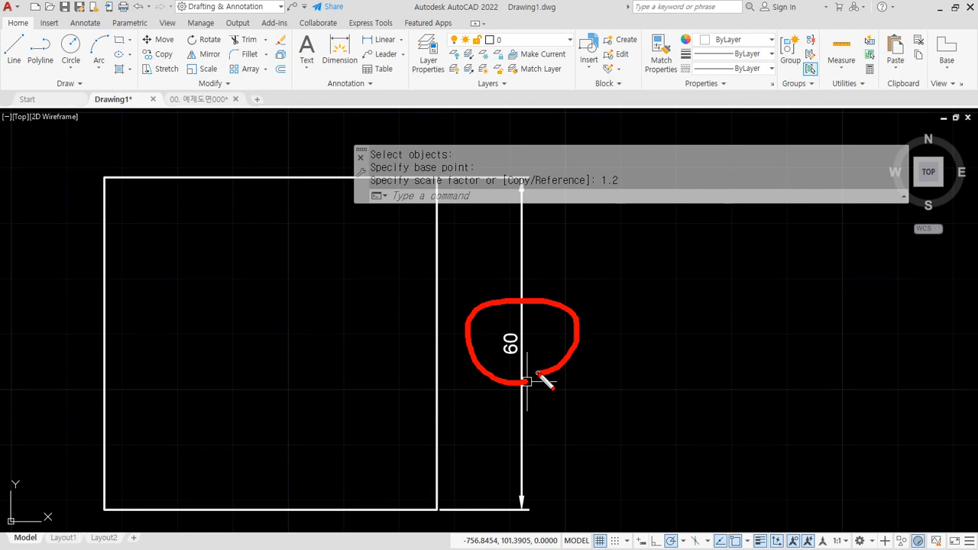
- Scale the square and its dimension by Reference from the lower-right corner, with reference length 60 and new length 50
{"action": "type", "text": "sc"}
{"action": "key", "text": "Return"}
{"action": "left_click", "coordinate": [574, 354]}
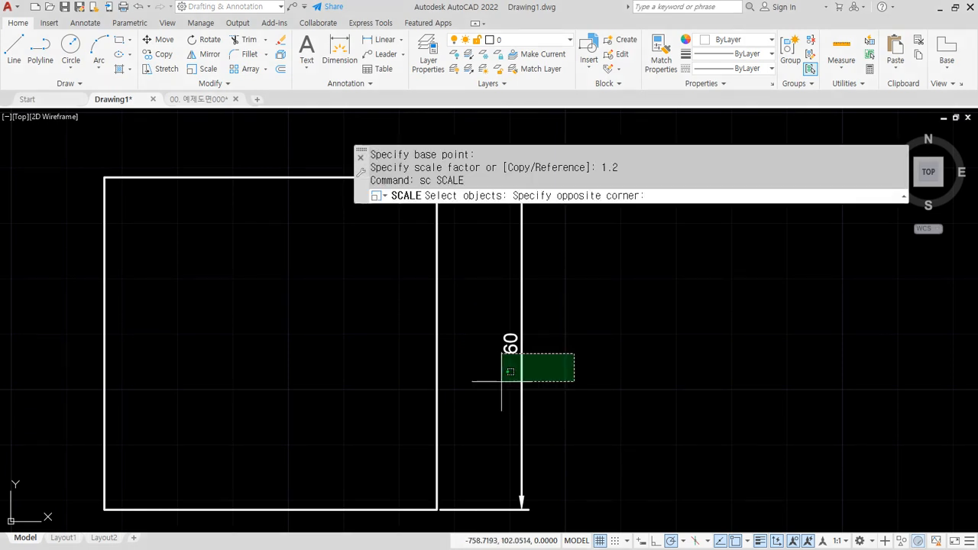
{"action": "left_click", "coordinate": [511, 372]}
{"action": "key", "text": "Return"}
{"action": "left_click", "coordinate": [436, 508]}
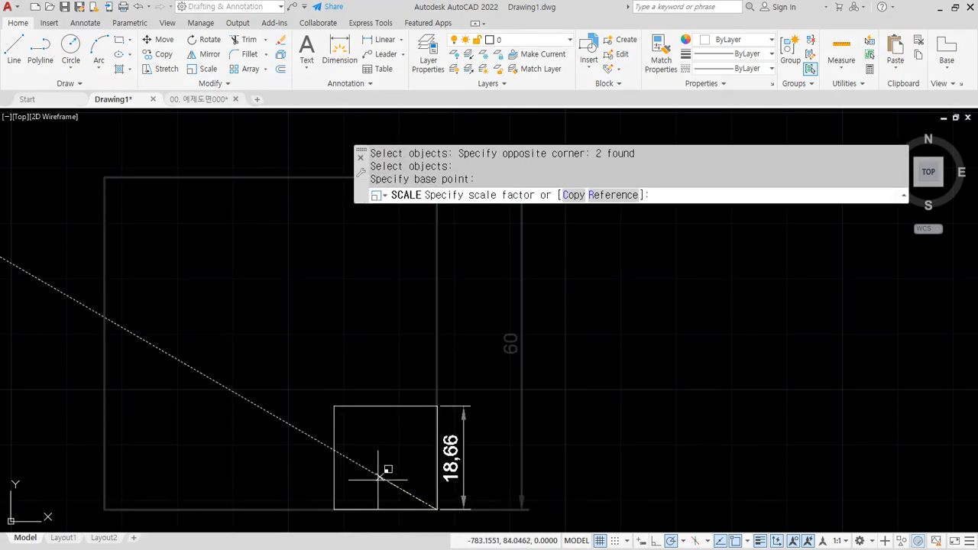
{"action": "left_click", "coordinate": [612, 195]}
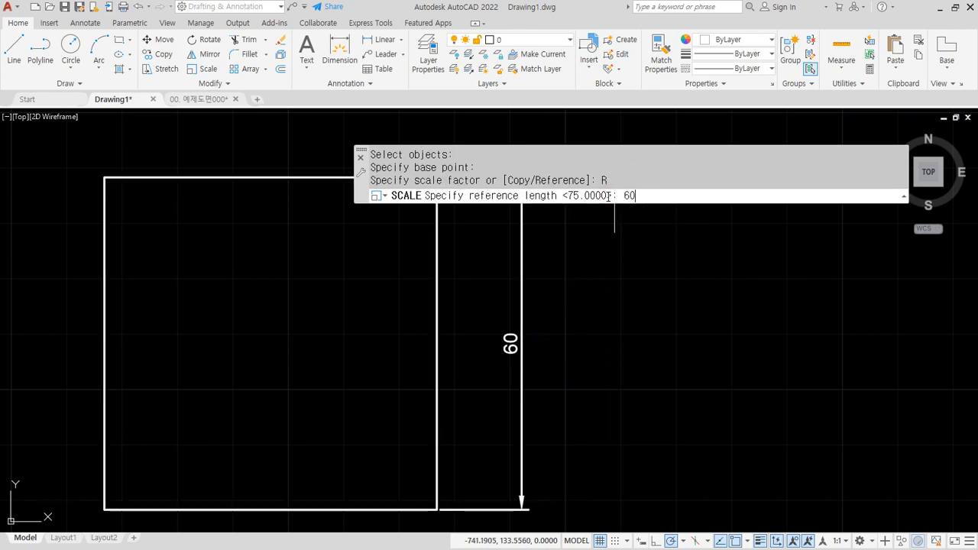
{"action": "key", "text": "Return"}
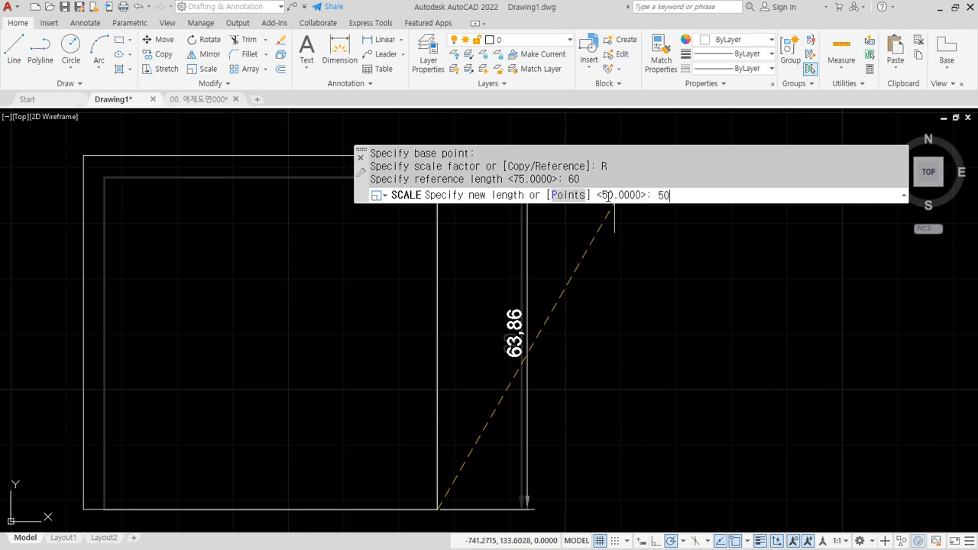
{"action": "key", "text": "Return"}
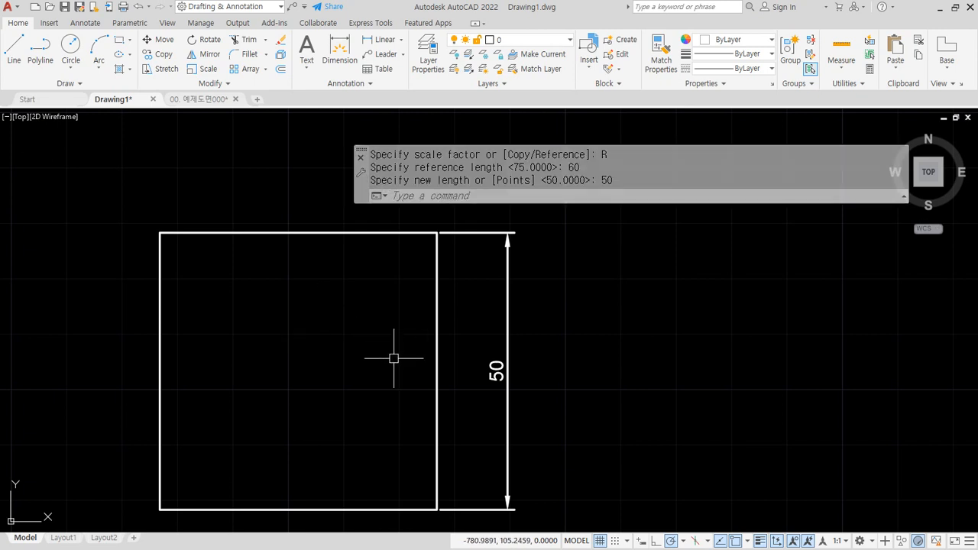
- Scale the square and its dimension freehand from the square's lower-right corner to a side of about 56
{"action": "scroll", "coordinate": [384, 343], "scroll_direction": "down", "scroll_amount": 2}
{"action": "key", "text": "Return"}
{"action": "left_click", "coordinate": [510, 497]}
{"action": "left_click", "coordinate": [216, 244]}
{"action": "key", "text": "Return"}
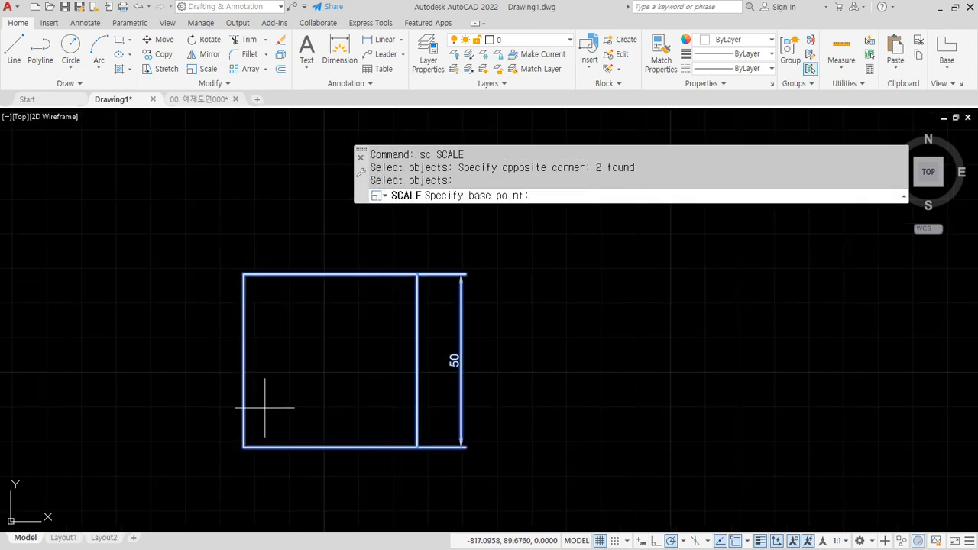
{"action": "left_click", "coordinate": [417, 447]}
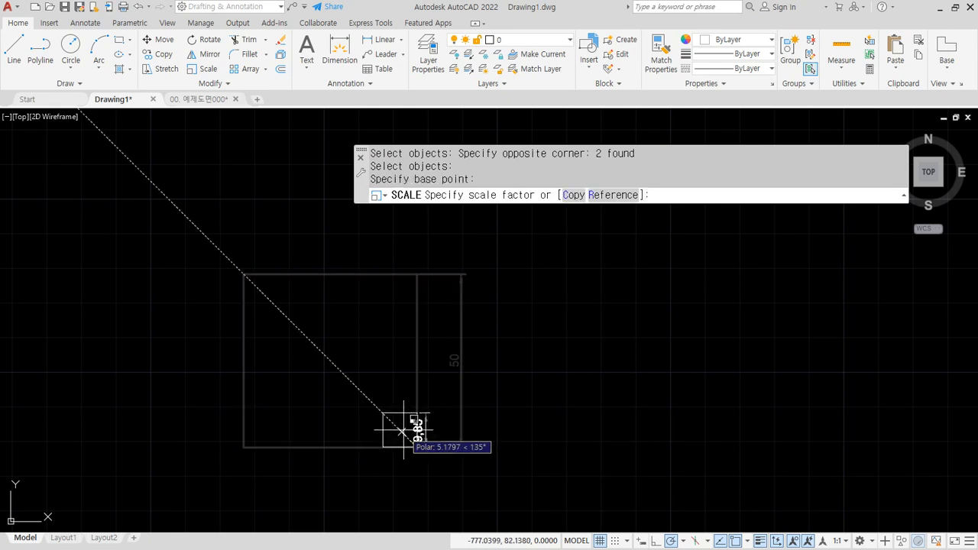
{"action": "left_click", "coordinate": [351, 340]}
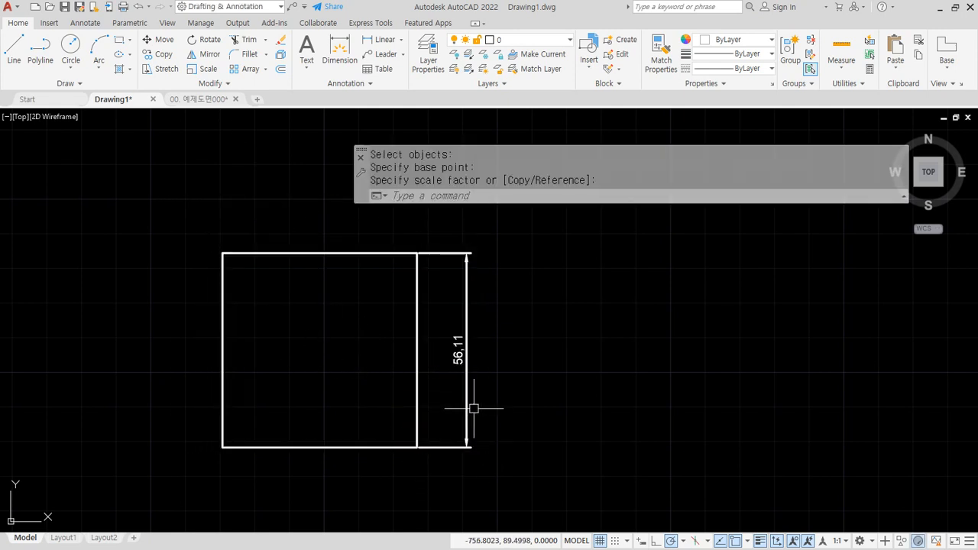
{"action": "mouse_move", "coordinate": [463, 391]}
{"action": "left_mouse_down"}
{"action": "mouse_move", "coordinate": [507, 324]}
{"action": "mouse_move", "coordinate": [509, 396]}
{"action": "left_mouse_up"}
{"action": "left_click_drag", "start_coordinate": [571, 353], "coordinate": [587, 382]}
{"action": "left_click", "coordinate": [586, 399]}
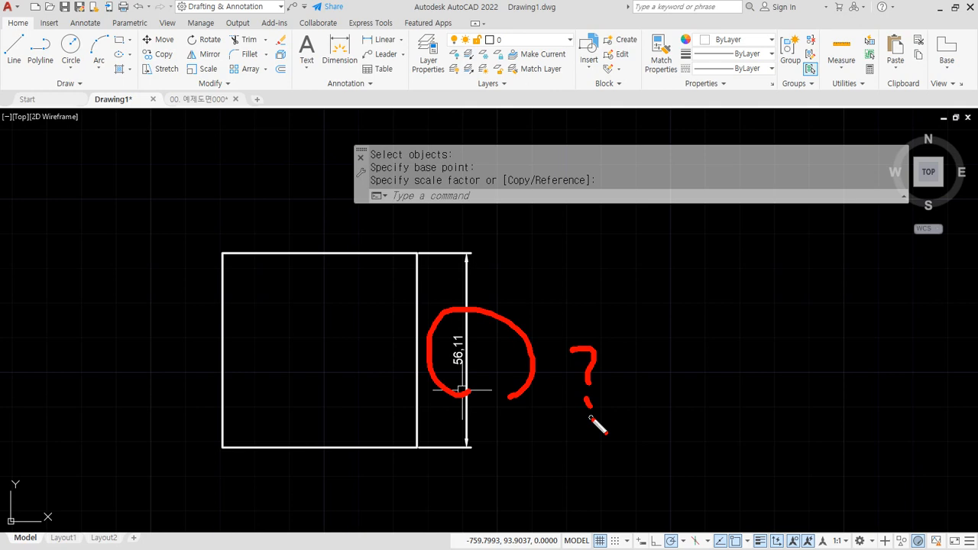
- Scale the square and its dimension by Reference from the lower-right corner, picking the right side's endpoints as reference length and setting the new length to 50
{"action": "key", "text": "Escape"}
{"action": "type", "text": "sc"}
{"action": "key", "text": "Return"}
{"action": "left_click", "coordinate": [537, 274]}
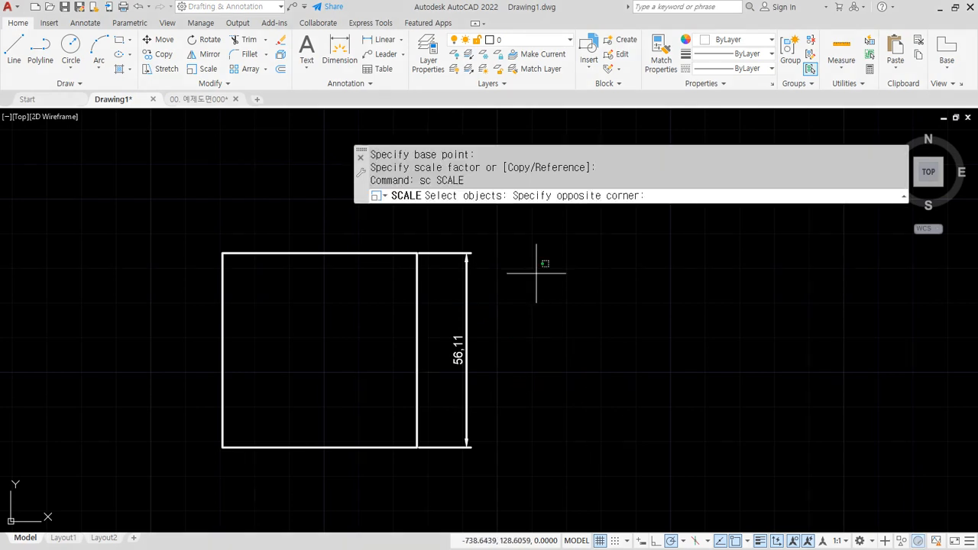
{"action": "left_click", "coordinate": [372, 377]}
{"action": "key", "text": "Return"}
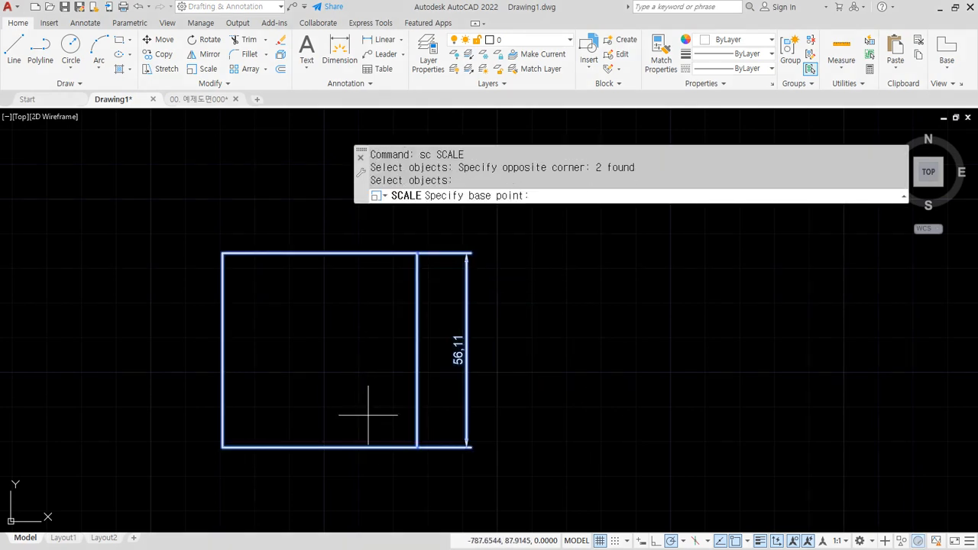
{"action": "left_click", "coordinate": [396, 446]}
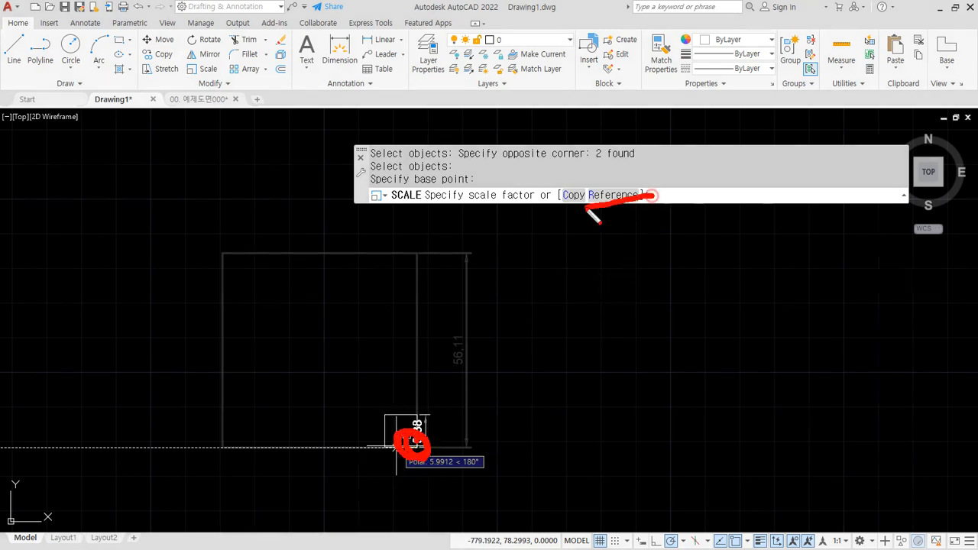
{"action": "left_click", "coordinate": [611, 195]}
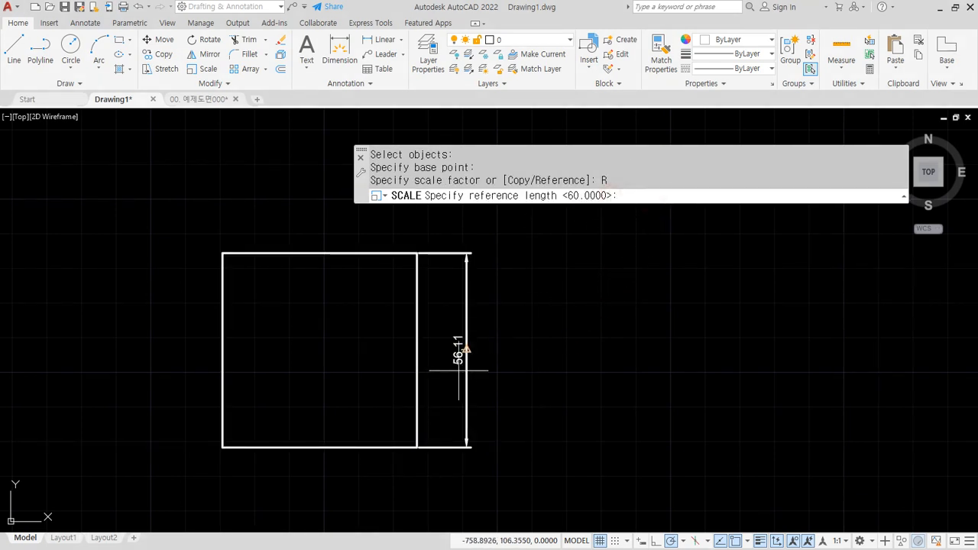
{"action": "left_click", "coordinate": [417, 447]}
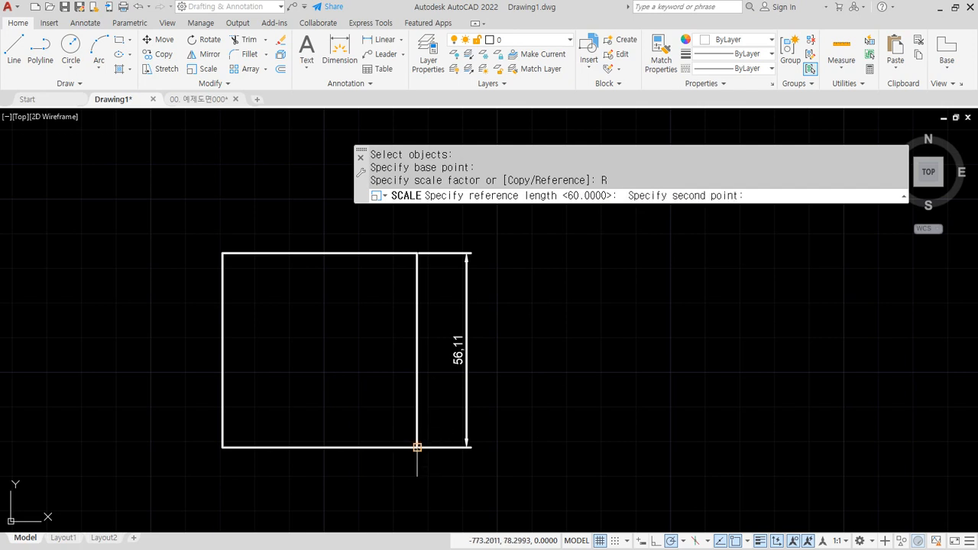
{"action": "left_click", "coordinate": [417, 253]}
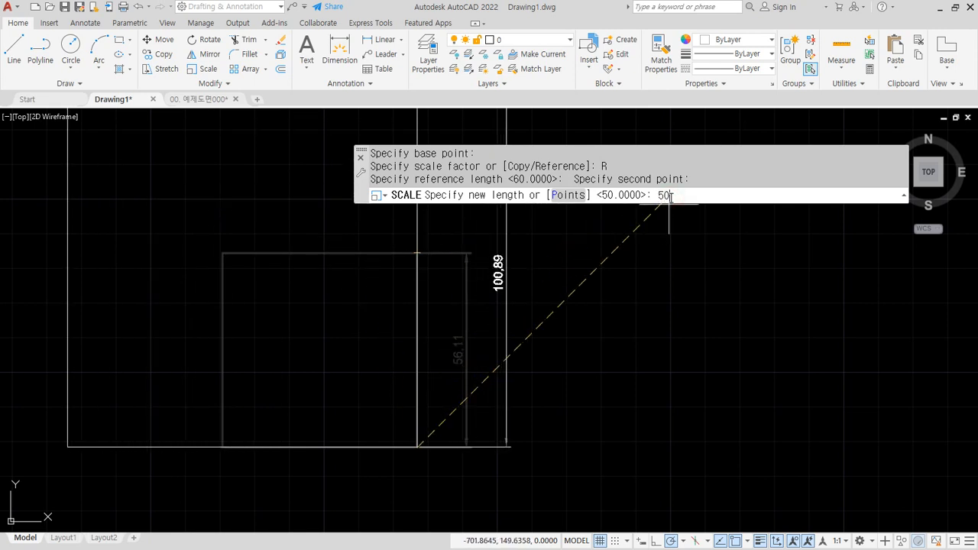
{"action": "key", "text": "Return"}
{"action": "mouse_move", "coordinate": [457, 474]}
{"action": "left_mouse_down"}
{"action": "mouse_move", "coordinate": [495, 264]}
{"action": "mouse_move", "coordinate": [465, 464]}
{"action": "left_mouse_up"}
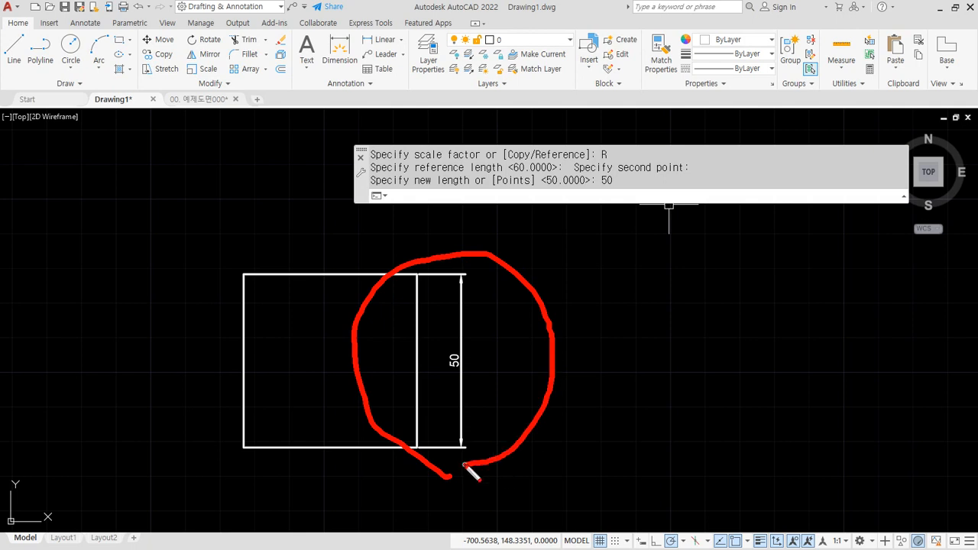
{"action": "key", "text": "Escape"}
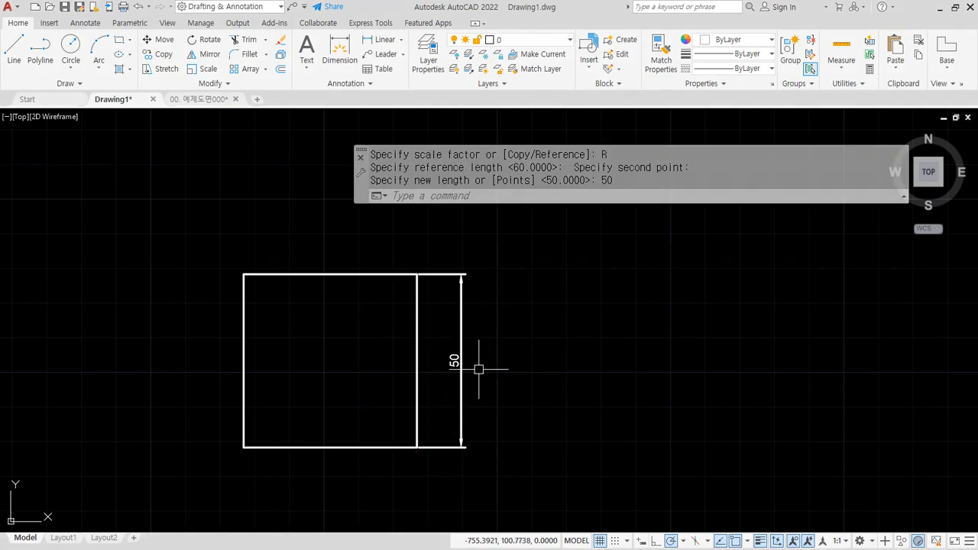
- Scale both objects by Reference from the square's lower-right corner, picking its right side as the reference length and entering 27 as the new length
{"action": "key", "text": "Return"}
{"action": "left_click", "coordinate": [513, 316]}
{"action": "left_click", "coordinate": [364, 405]}
{"action": "key", "text": "Return"}
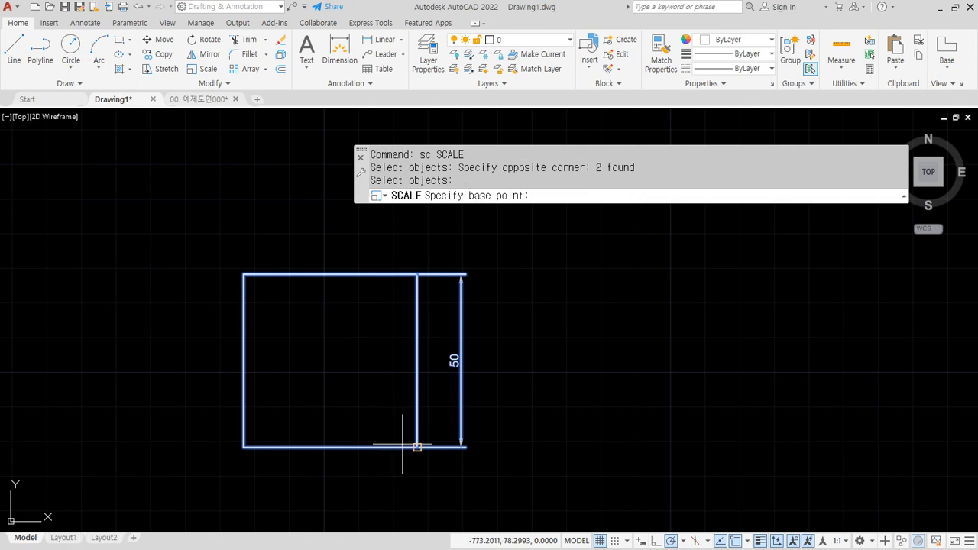
{"action": "left_click", "coordinate": [416, 447]}
{"action": "type", "text": "r"}
{"action": "key", "text": "Return"}
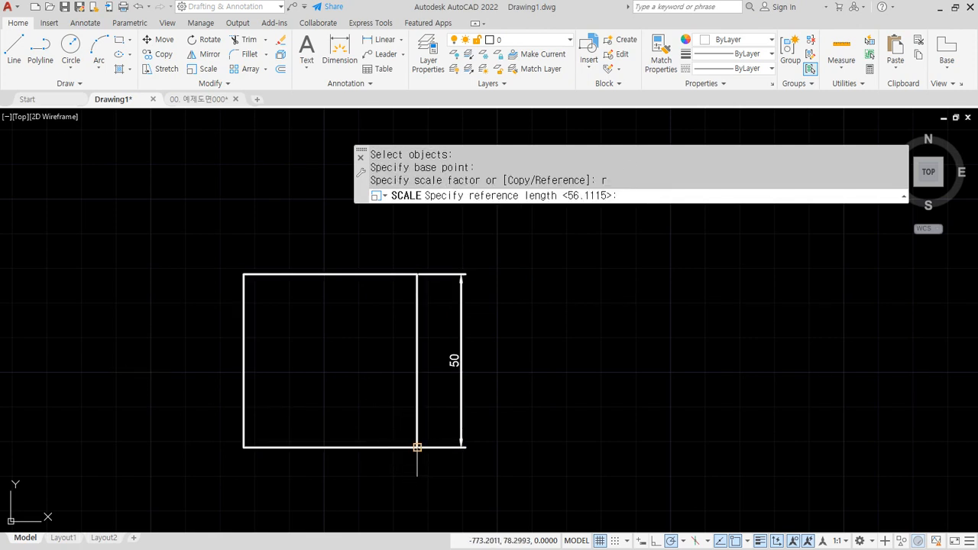
{"action": "left_click", "coordinate": [416, 446]}
{"action": "left_click", "coordinate": [417, 274]}
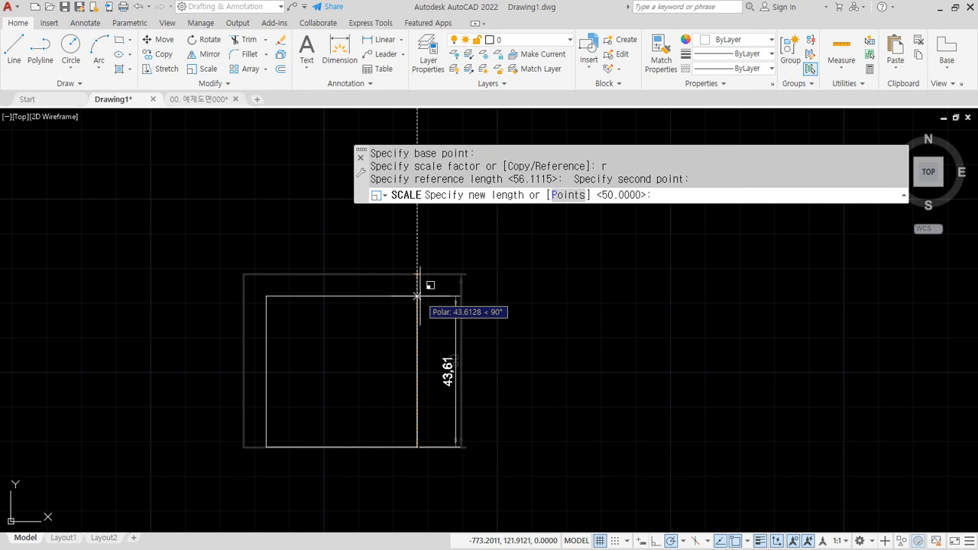
{"action": "key", "text": "Return"}
{"action": "scroll", "coordinate": [417, 420], "scroll_direction": "up", "scroll_amount": 5}
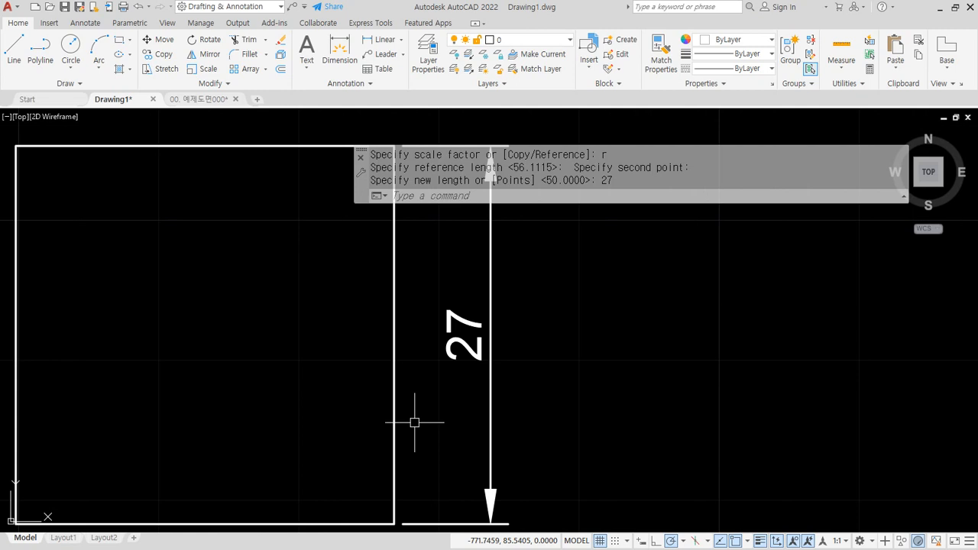
{"action": "scroll", "coordinate": [414, 421], "scroll_direction": "down", "scroll_amount": 4}
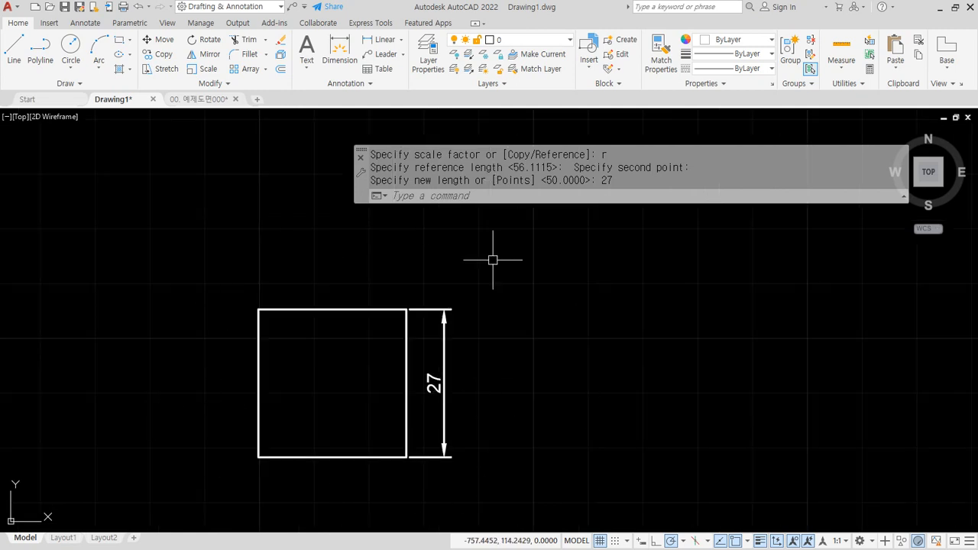
- Scale the square and its dimension by Reference from the lower-right corner, picking the right side as the reference length and entering 50 as the new length
{"action": "key", "text": "Escape"}
{"action": "type", "text": "sc"}
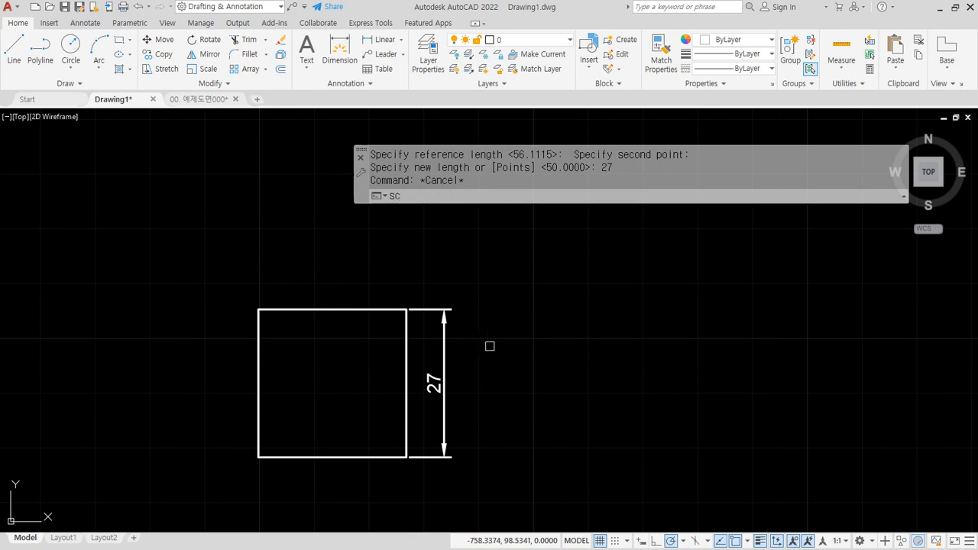
{"action": "key", "text": "Return"}
{"action": "left_click", "coordinate": [490, 344]}
{"action": "left_click", "coordinate": [347, 449]}
{"action": "key", "text": "Return"}
{"action": "left_click", "coordinate": [405, 456]}
{"action": "type", "text": "r"}
{"action": "key", "text": "Return"}
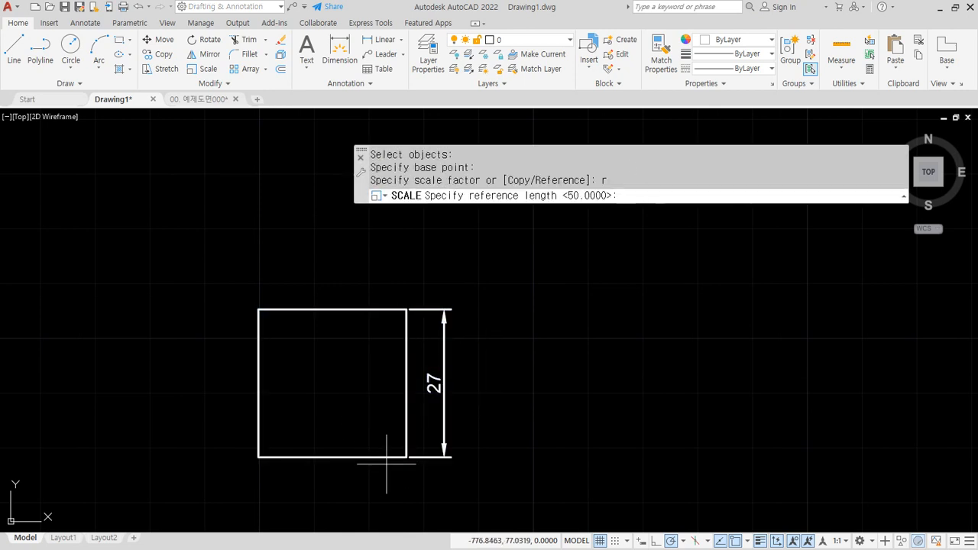
{"action": "left_click", "coordinate": [399, 456]}
{"action": "left_click", "coordinate": [406, 310]}
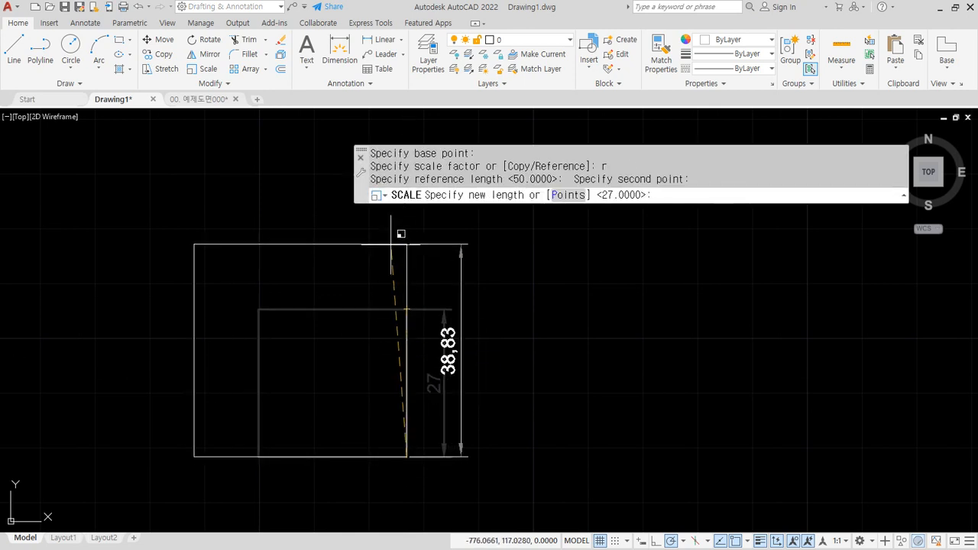
{"action": "type", "text": "50"}
{"action": "key", "text": "Return"}
{"action": "middle_click_drag", "start_coordinate": [415, 308], "coordinate": [430, 333]}
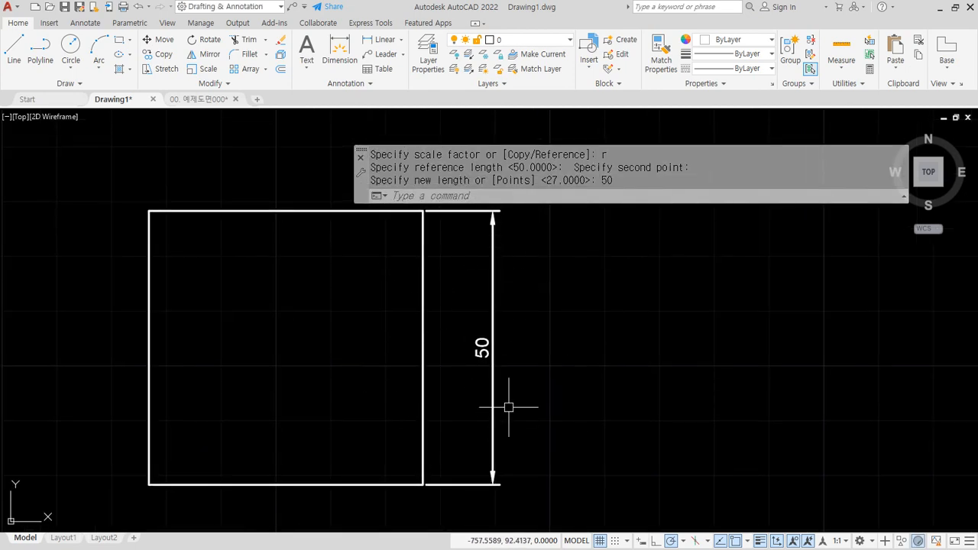
- Check the overall width dimension above the plan in the 00. 예제도면000 drawing, and return to Drawing1
{"action": "left_click", "coordinate": [198, 99]}
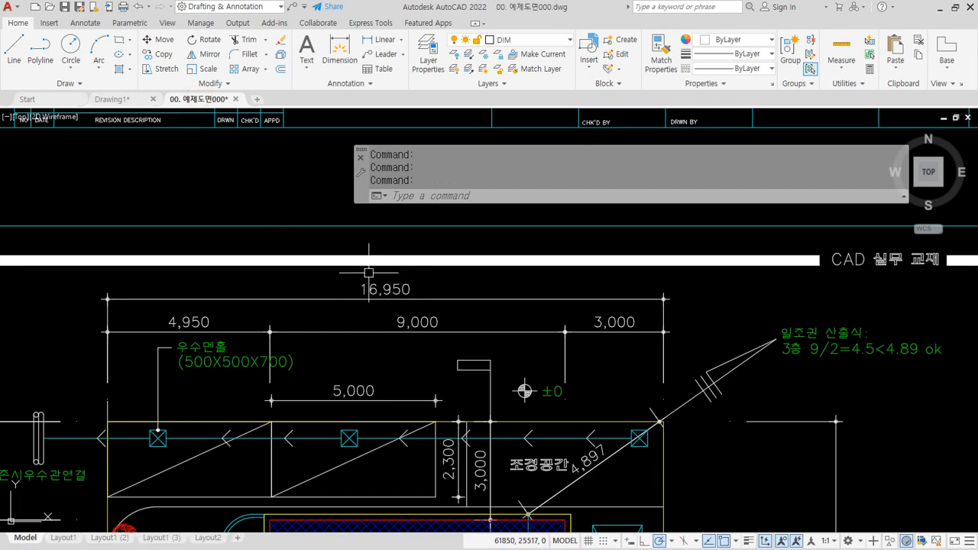
{"action": "left_click", "coordinate": [113, 99]}
{"action": "scroll", "coordinate": [264, 252], "scroll_direction": "up", "scroll_amount": 4}
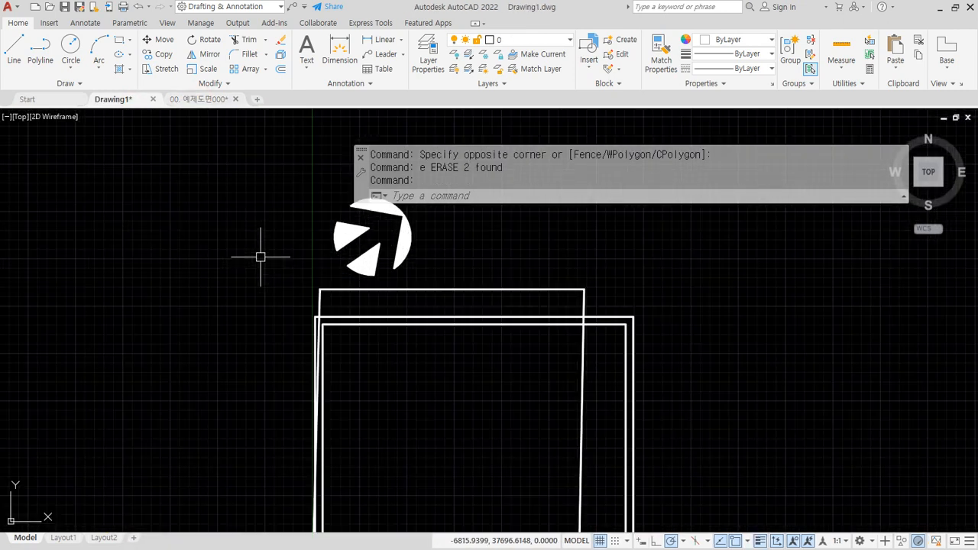
- Scale the site outline and north arrow by Reference from the outline's upper-left corner, using its top edge as reference length and 16950 as new length
{"action": "type", "text": "sc"}
{"action": "key", "text": "Return"}
{"action": "scroll", "coordinate": [264, 218], "scroll_direction": "down", "scroll_amount": 3}
{"action": "left_click", "coordinate": [234, 175]}
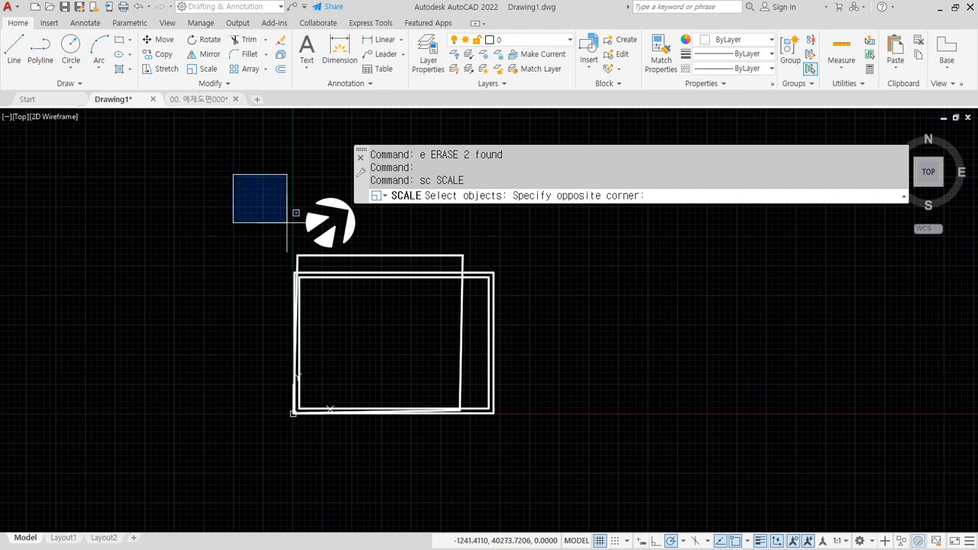
{"action": "left_click", "coordinate": [482, 451]}
{"action": "key", "text": "Return"}
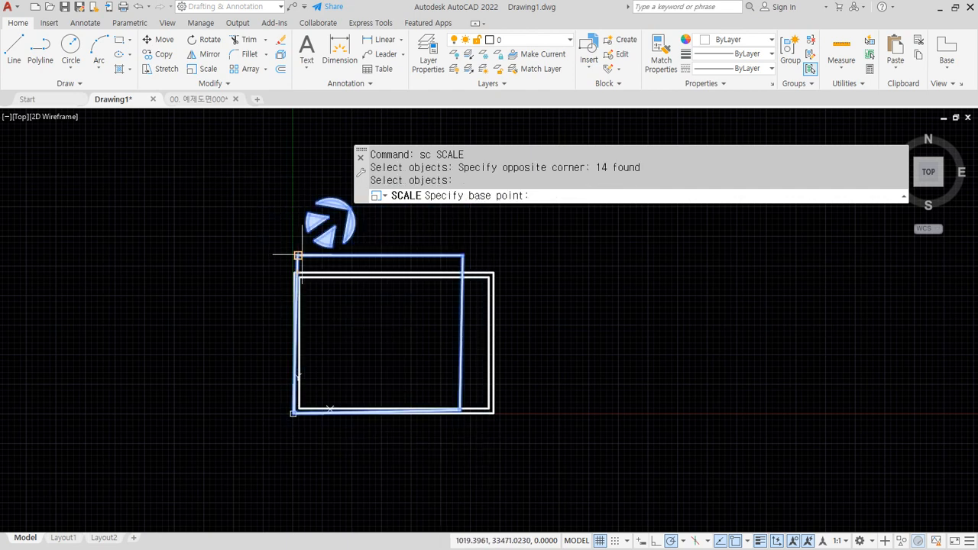
{"action": "left_click", "coordinate": [298, 255]}
{"action": "type", "text": "r"}
{"action": "key", "text": "Return"}
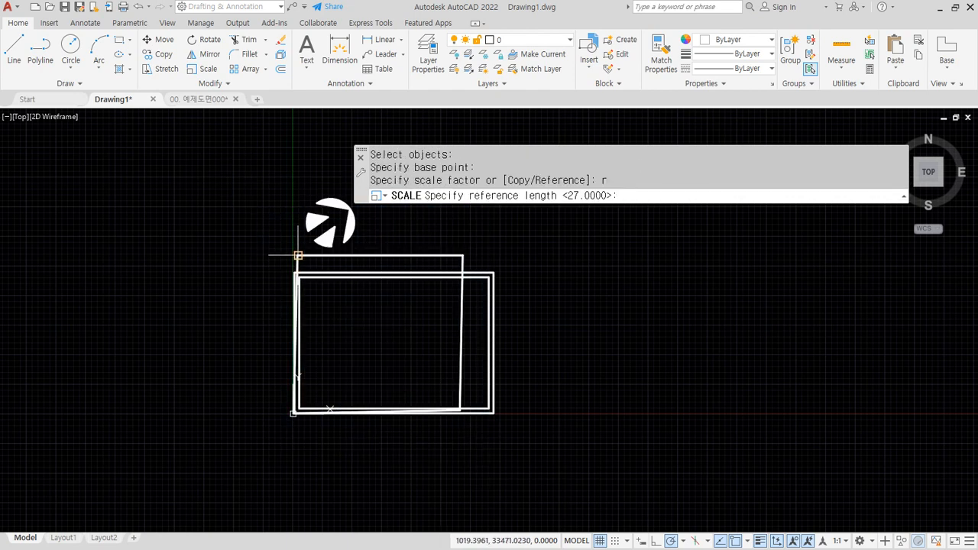
{"action": "left_click", "coordinate": [299, 256]}
{"action": "left_click", "coordinate": [463, 255]}
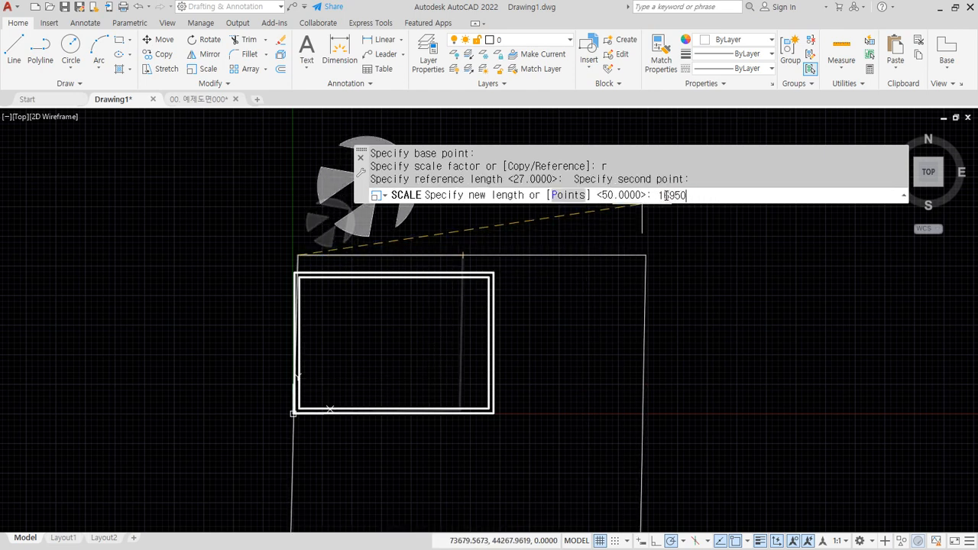
{"action": "type", "text": "16950"}
{"action": "key", "text": "Return"}
- Move the scaled site outline and north arrow together into the middle of the double-lined sheet frame
{"action": "type", "text": "m"}
{"action": "key", "text": "Return"}
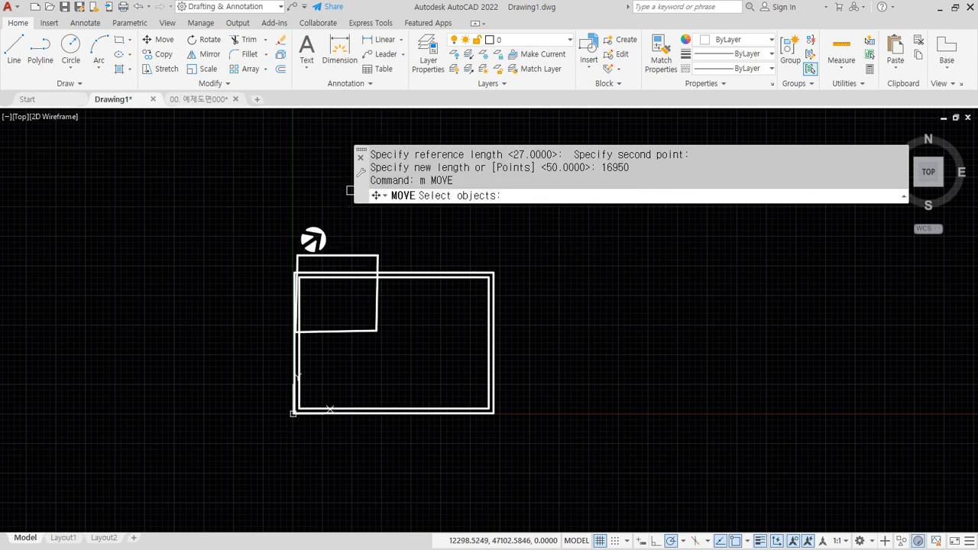
{"action": "left_click", "coordinate": [251, 197]}
{"action": "left_click", "coordinate": [406, 369]}
{"action": "key", "text": "Return"}
{"action": "left_click", "coordinate": [332, 288]}
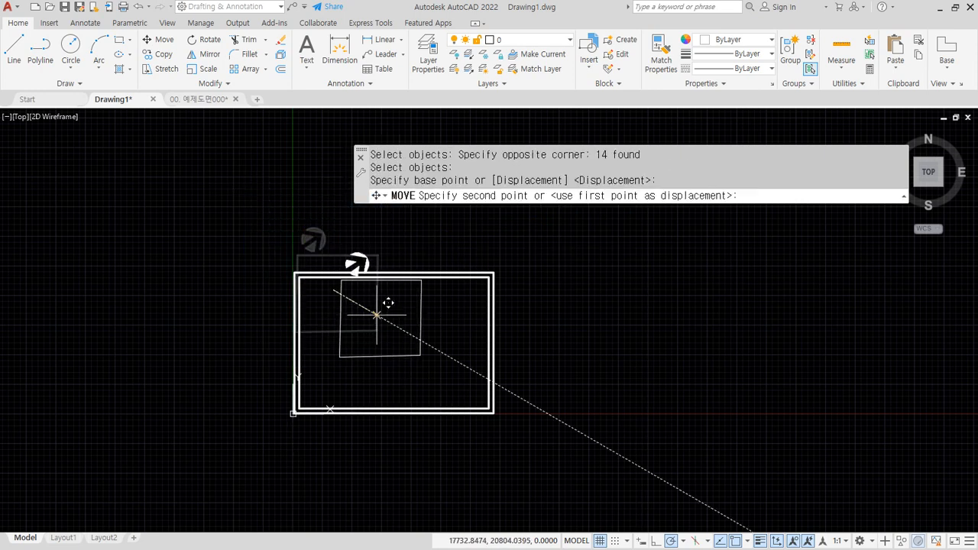
{"action": "left_click", "coordinate": [391, 343]}
- Add a horizontal linear dimension above the site outline's top edge, from corner to corner
{"action": "scroll", "coordinate": [392, 343], "scroll_direction": "up", "scroll_amount": 2}
{"action": "scroll", "coordinate": [391, 342], "scroll_direction": "up", "scroll_amount": 3}
{"action": "middle_click_drag", "start_coordinate": [386, 270], "coordinate": [354, 357]}
{"action": "left_click", "coordinate": [380, 41]}
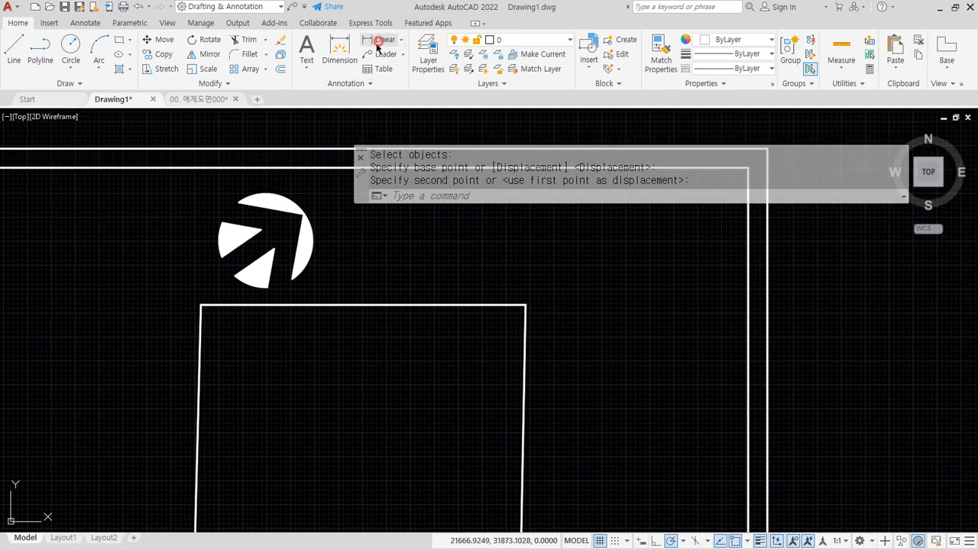
{"action": "left_click", "coordinate": [201, 306]}
{"action": "left_click", "coordinate": [524, 306]}
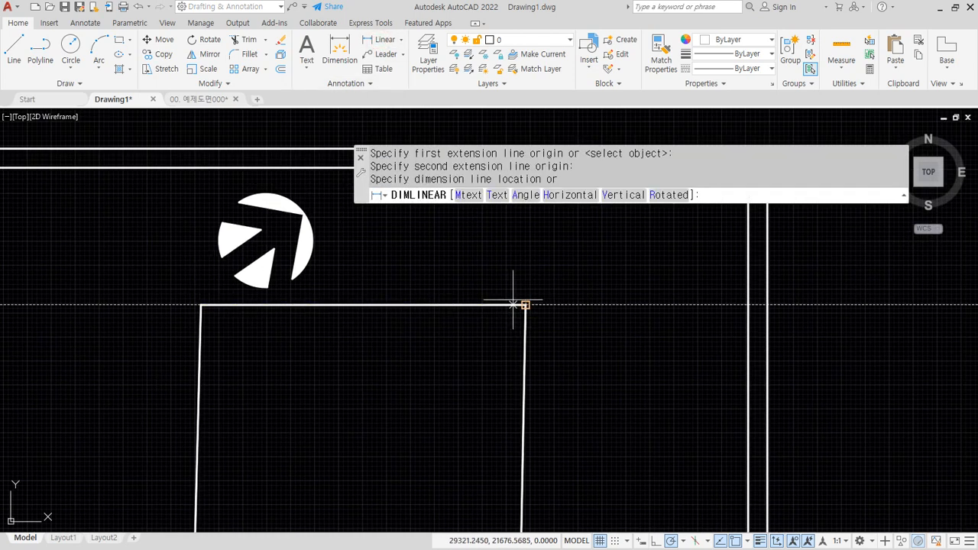
{"action": "left_click", "coordinate": [481, 272]}
- Select the new linear dimension and examine its text up close
{"action": "left_click", "coordinate": [425, 291]}
{"action": "left_click", "coordinate": [371, 248]}
{"action": "scroll", "coordinate": [356, 269], "scroll_direction": "up", "scroll_amount": 2}
{"action": "scroll", "coordinate": [356, 269], "scroll_direction": "up", "scroll_amount": 6}
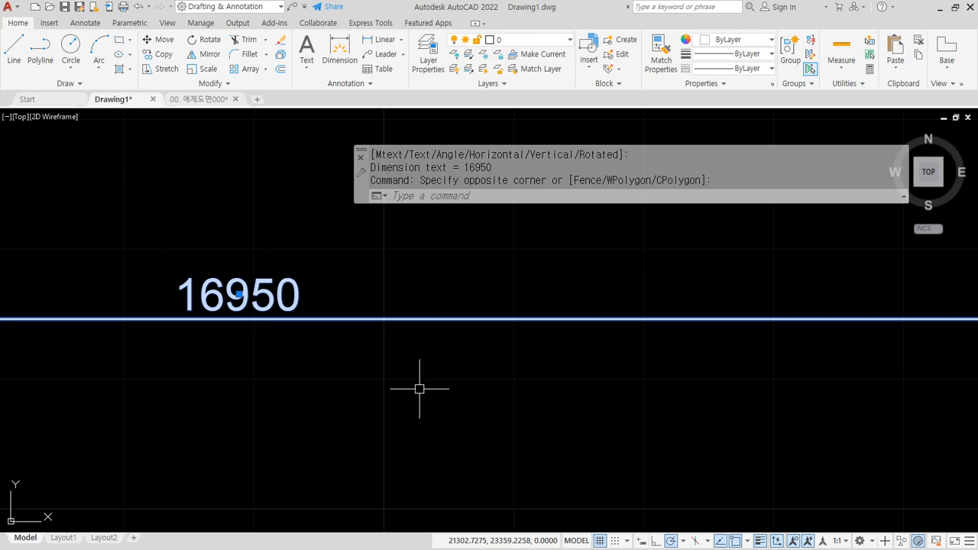
{"action": "scroll", "coordinate": [419, 388], "scroll_direction": "down", "scroll_amount": 10}
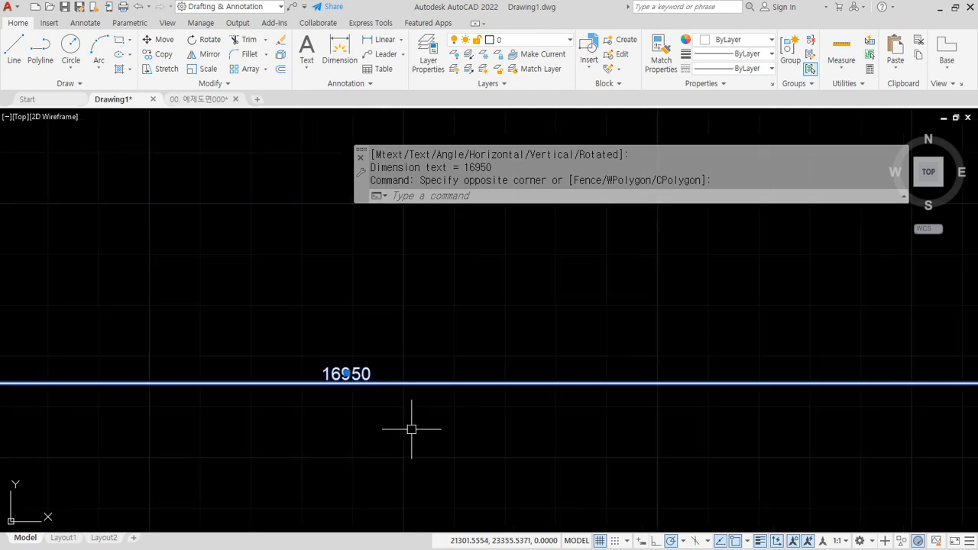
{"action": "middle_click_drag", "start_coordinate": [422, 471], "coordinate": [403, 320]}
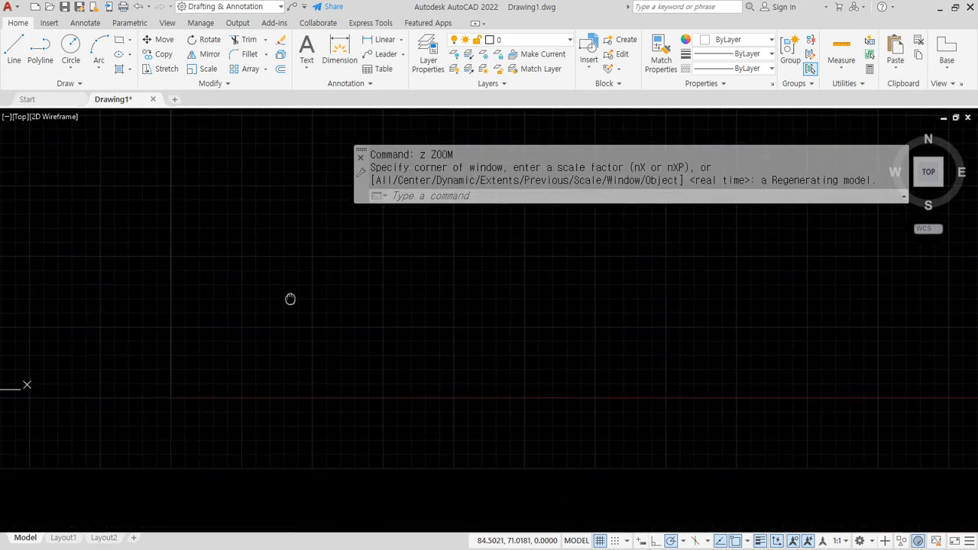
- Draw a 420 by 297 rectangle starting slightly above and to the right of the origin
{"action": "type", "text": "rec"}
{"action": "key", "text": "Return"}
{"action": "left_click", "coordinate": [183, 371]}
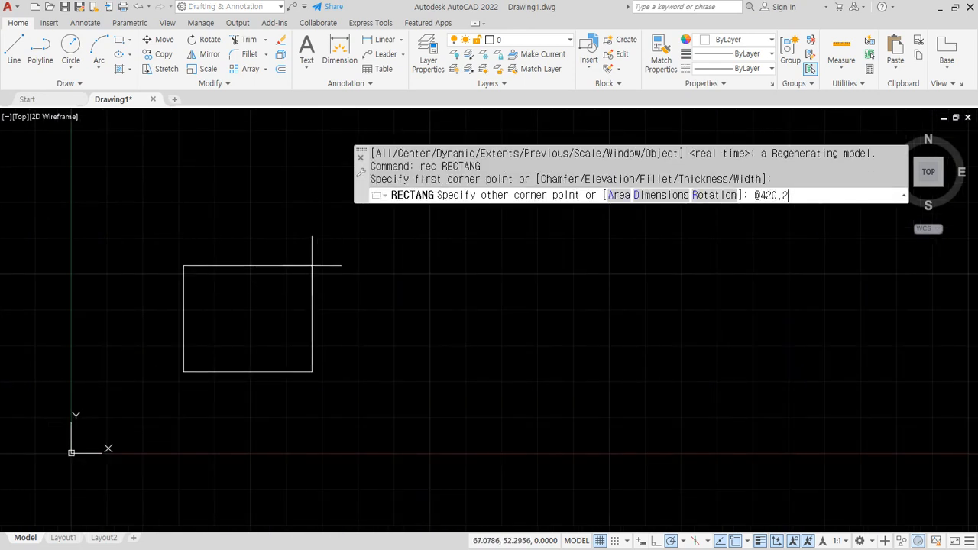
{"action": "type", "text": "@420,297"}
{"action": "key", "text": "Return"}
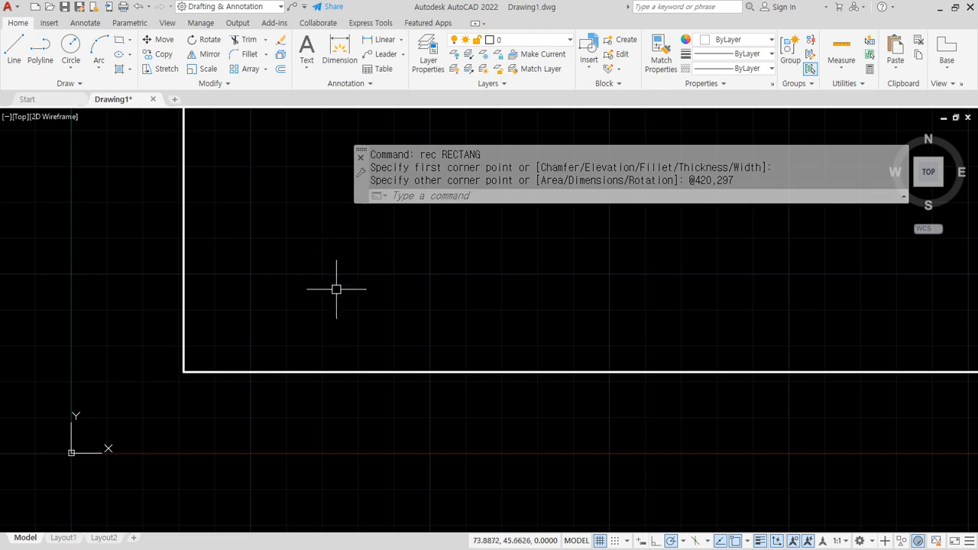
- Offset the 420 by 297 rectangle inward by 10
{"action": "scroll", "coordinate": [338, 295], "scroll_direction": "down", "scroll_amount": 5}
{"action": "scroll", "coordinate": [362, 253], "scroll_direction": "up", "scroll_amount": 3}
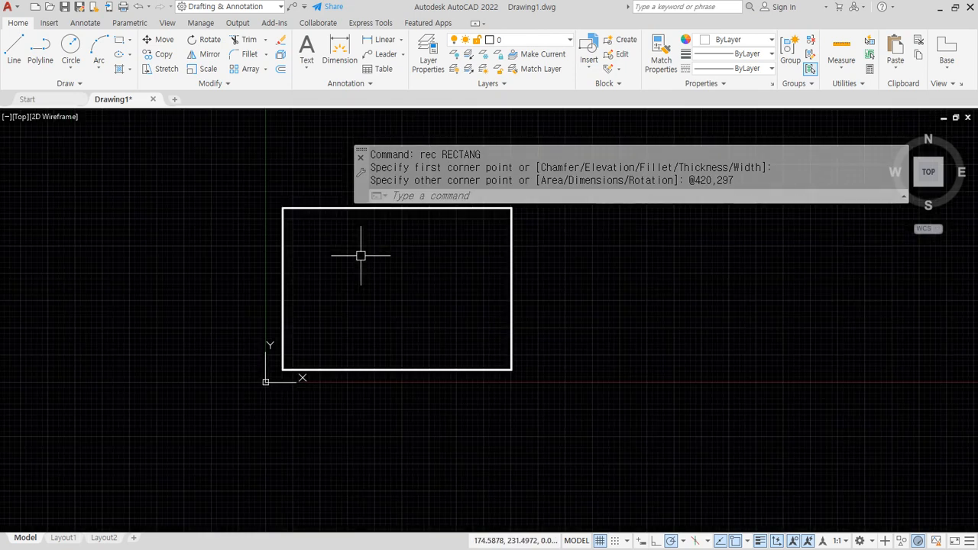
{"action": "middle_click_drag", "start_coordinate": [362, 252], "coordinate": [389, 290]}
{"action": "type", "text": "o"}
{"action": "key", "text": "Return"}
{"action": "type", "text": "10"}
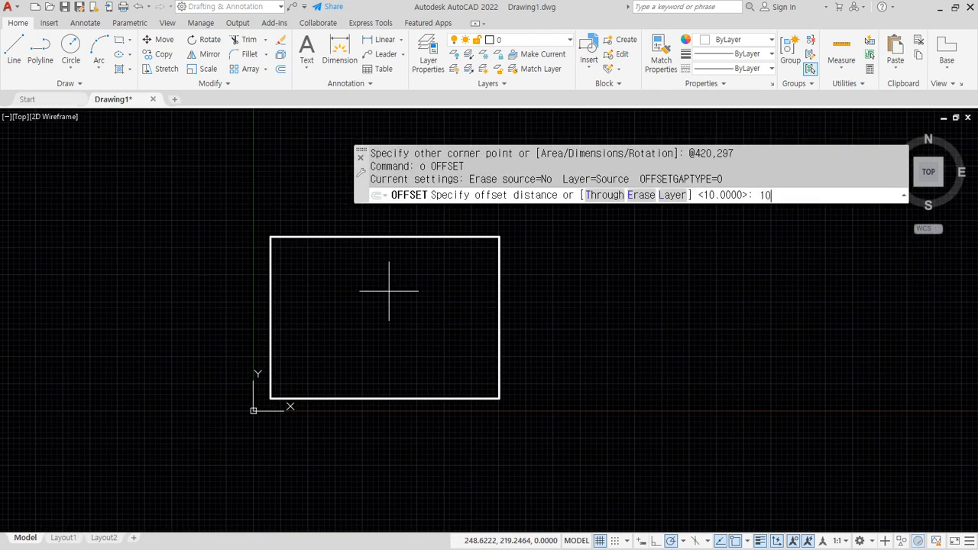
{"action": "key", "text": "Return"}
{"action": "left_click", "coordinate": [370, 237]}
{"action": "left_click", "coordinate": [370, 273]}
{"action": "key", "text": "Return"}
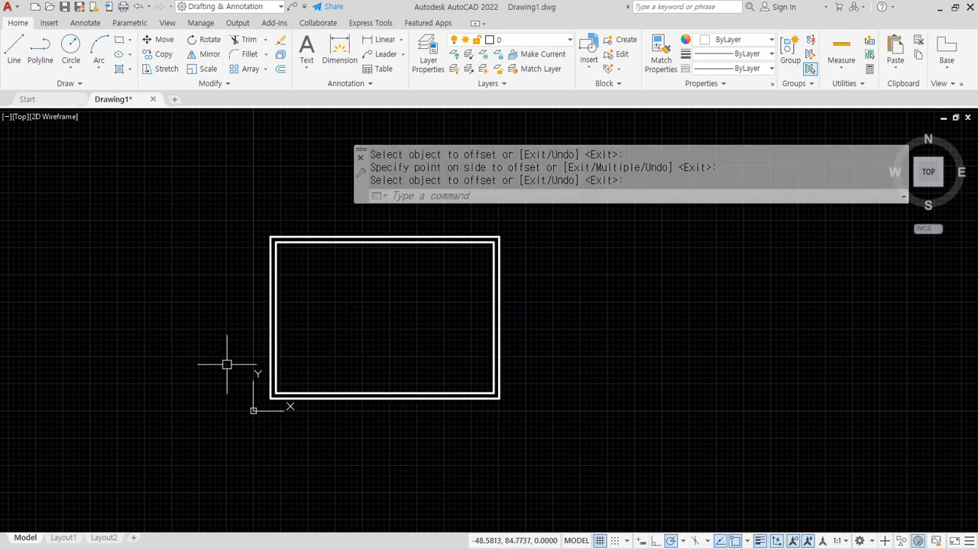
- Switch to the Notepad command list and review the SCale and Stretch entries
{"action": "key", "text": "alt+Tab"}
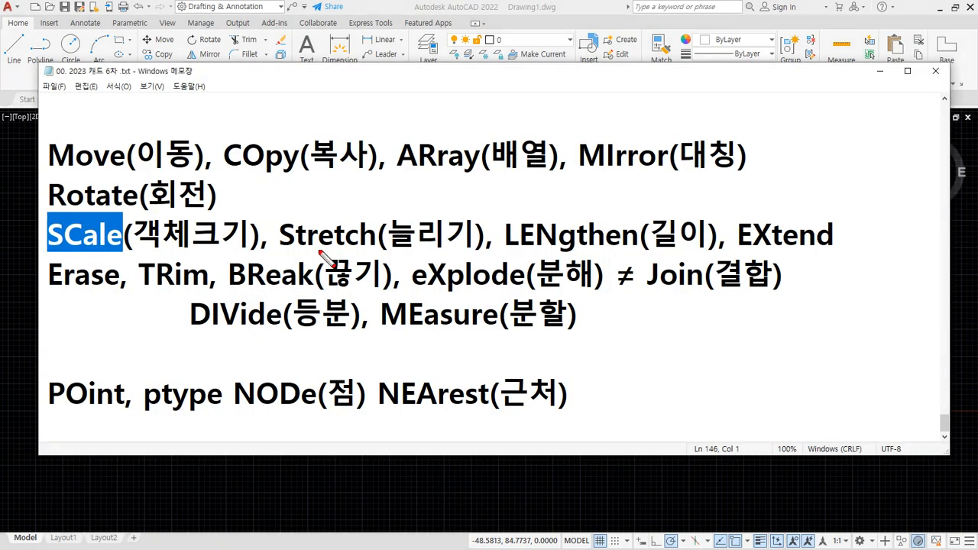
{"action": "mouse_move", "coordinate": [282, 253]}
{"action": "left_mouse_down"}
{"action": "mouse_move", "coordinate": [481, 259]}
{"action": "mouse_move", "coordinate": [290, 261]}
{"action": "left_mouse_up"}
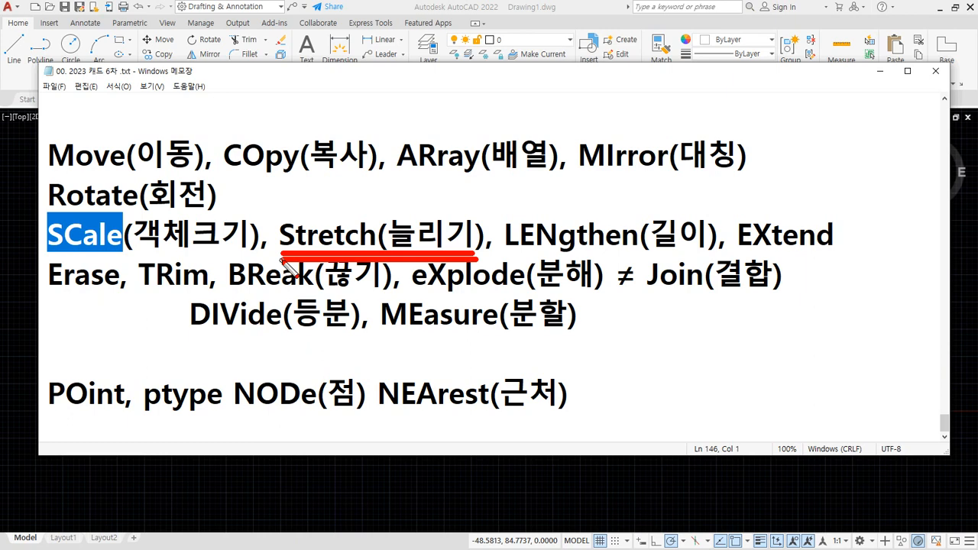
{"action": "key", "text": "Escape"}
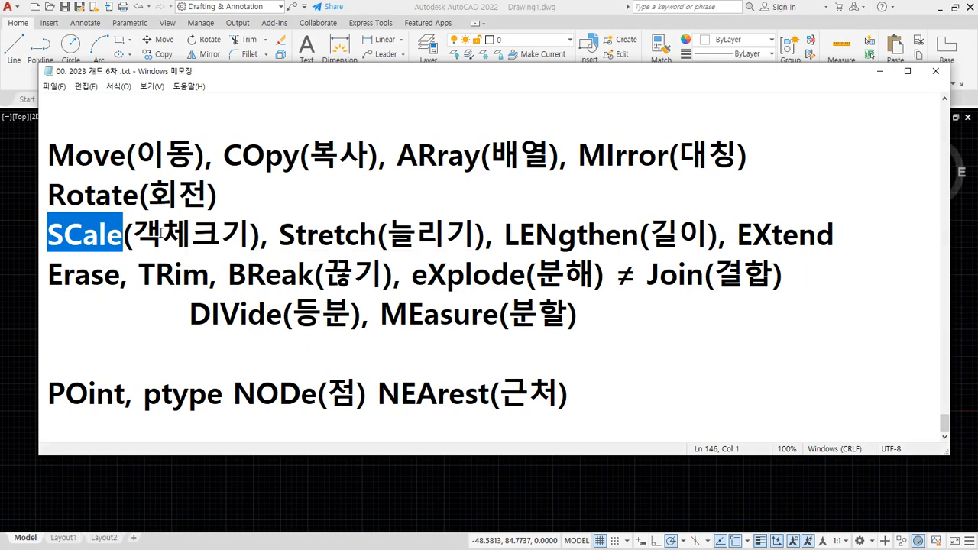
{"action": "key", "text": "ctrl+2"}
{"action": "left_click_drag", "start_coordinate": [53, 258], "coordinate": [243, 257]}
{"action": "mouse_move", "coordinate": [236, 206]}
{"action": "left_mouse_down"}
{"action": "mouse_move", "coordinate": [282, 206]}
{"action": "mouse_move", "coordinate": [287, 220]}
{"action": "mouse_move", "coordinate": [217, 147]}
{"action": "mouse_move", "coordinate": [235, 155]}
{"action": "left_mouse_up"}
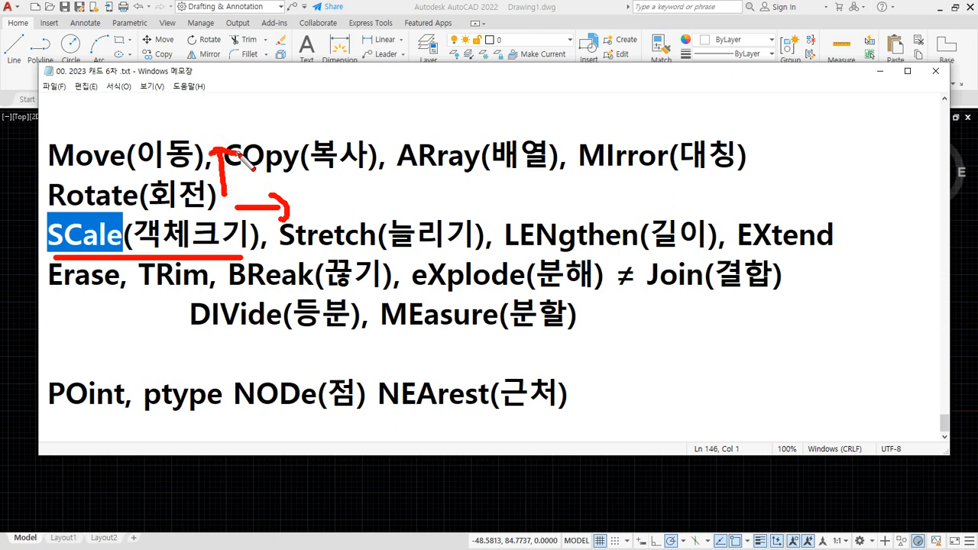
{"action": "key", "text": "e"}
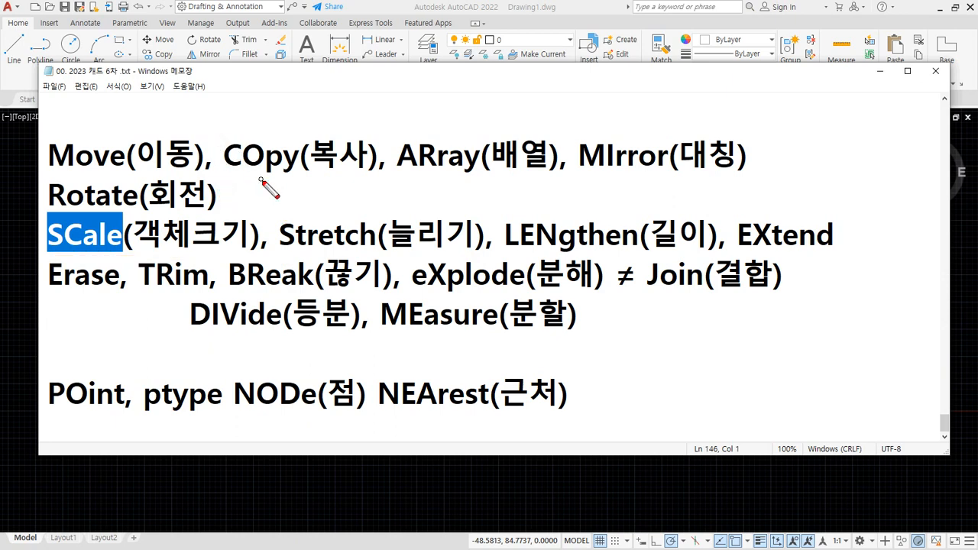
{"action": "left_click_drag", "start_coordinate": [275, 247], "coordinate": [489, 246]}
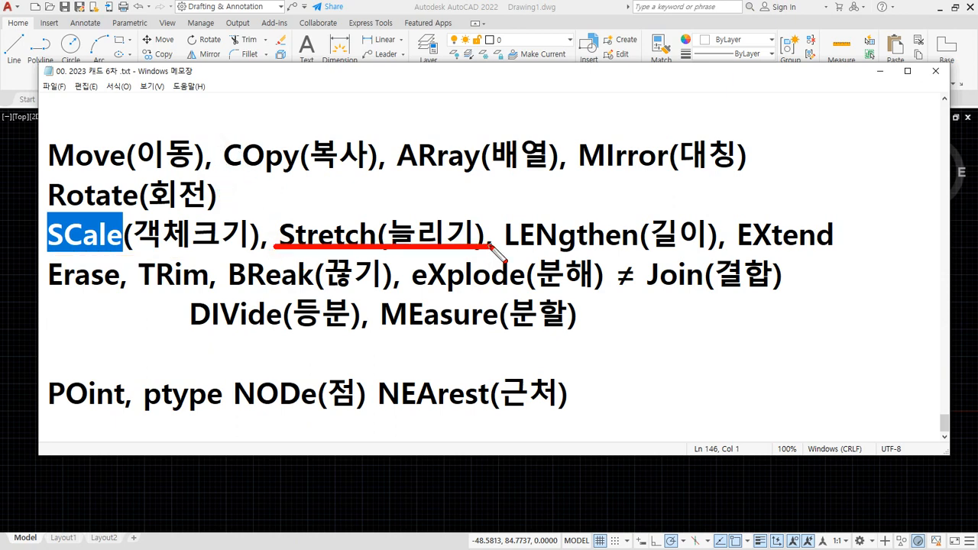
{"action": "key", "text": "Escape"}
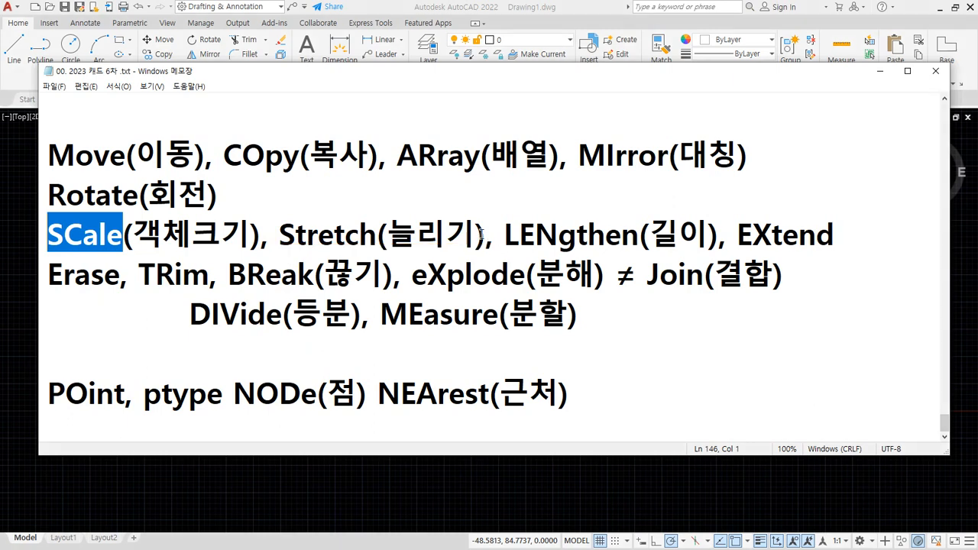
{"action": "mouse_move", "coordinate": [519, 6]}
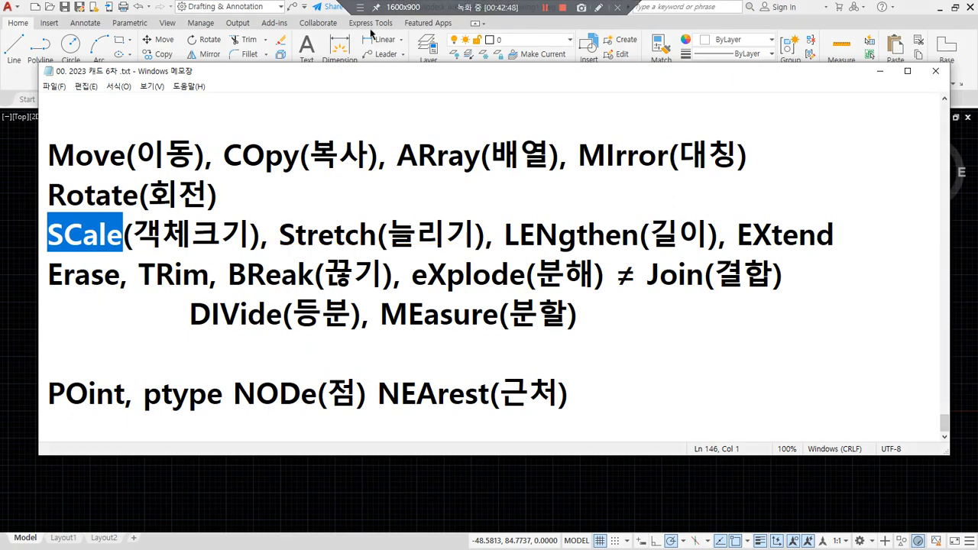
- Switch back to AutoCAD and draw a square with a diagonal of about 102 to the right of the sheet frame
{"action": "left_click", "coordinate": [23, 330]}
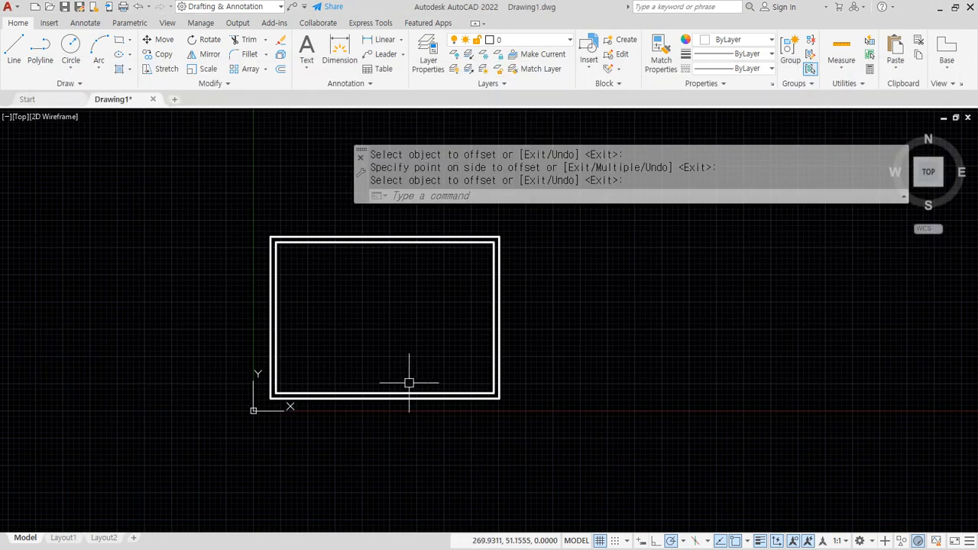
{"action": "middle_click_drag", "start_coordinate": [579, 391], "coordinate": [232, 399]}
{"action": "type", "text": "rec"}
{"action": "key", "text": "space"}
{"action": "left_click", "coordinate": [301, 365]}
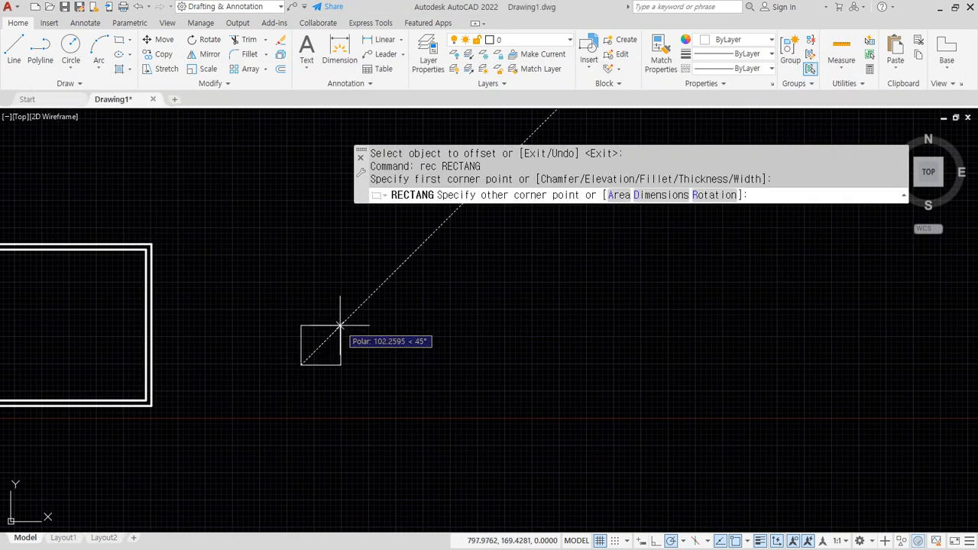
{"action": "left_click", "coordinate": [338, 327]}
{"action": "scroll", "coordinate": [329, 342], "scroll_direction": "up", "scroll_amount": 6}
{"action": "type", "text": "s"}
{"action": "key", "text": "space"}
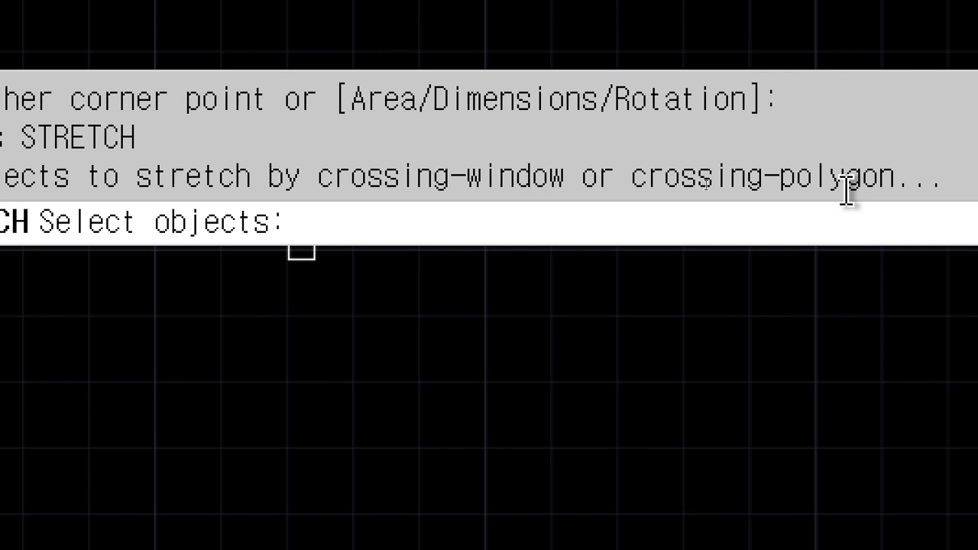
{"action": "key", "text": "Escape"}
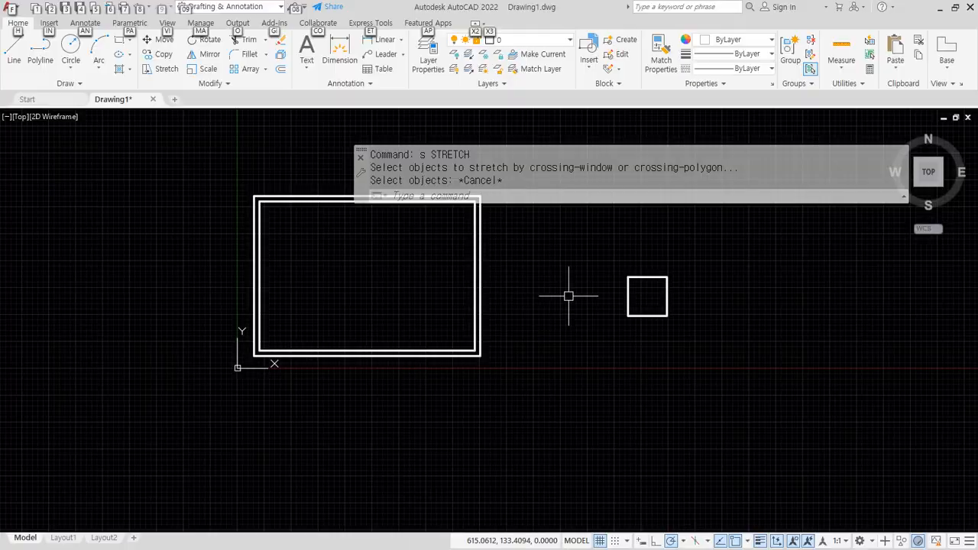
{"action": "scroll", "coordinate": [717, 306], "scroll_direction": "up", "scroll_amount": 5}
{"action": "middle_click_drag", "start_coordinate": [611, 398], "coordinate": [432, 403]}
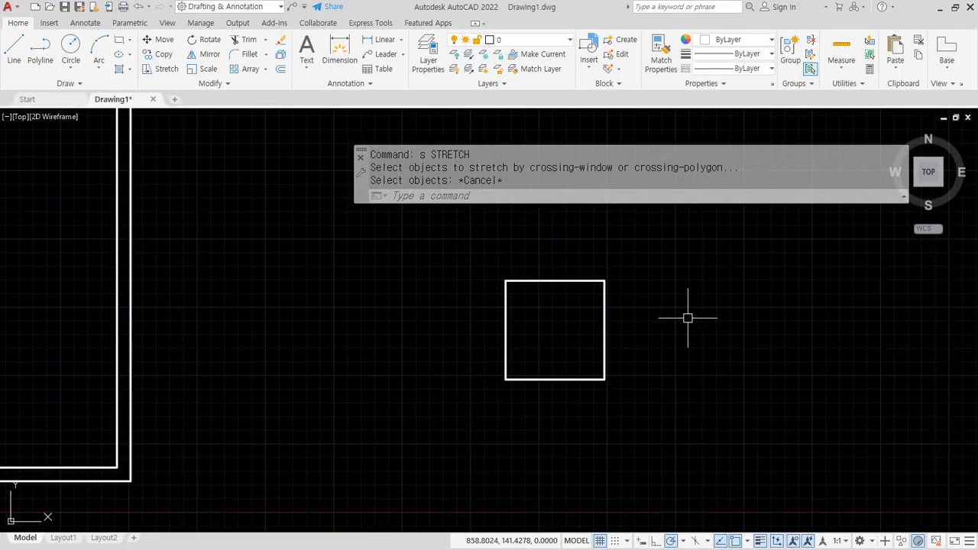
- Try selecting the square with a crossing window and with an enclosing window, clearing the selection each time
{"action": "left_click", "coordinate": [678, 232]}
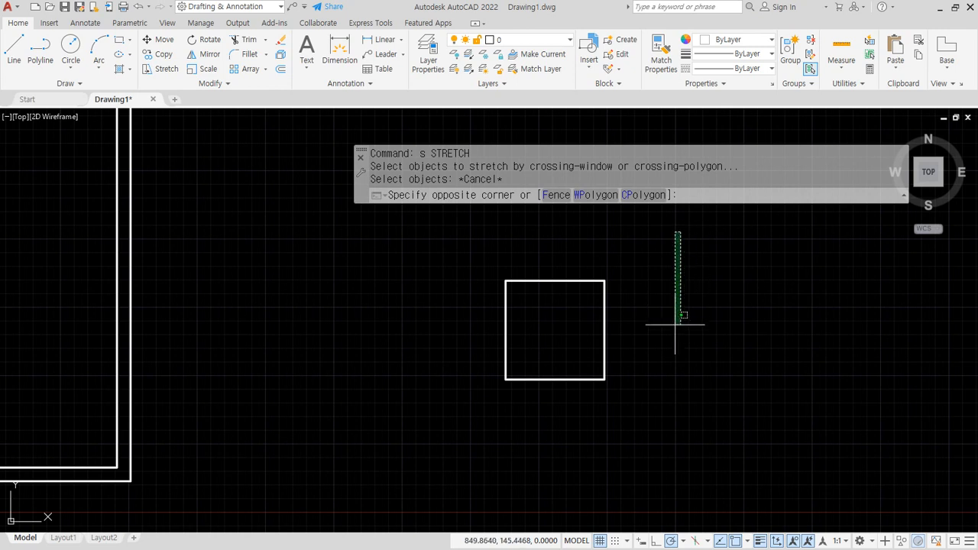
{"action": "left_click", "coordinate": [556, 466]}
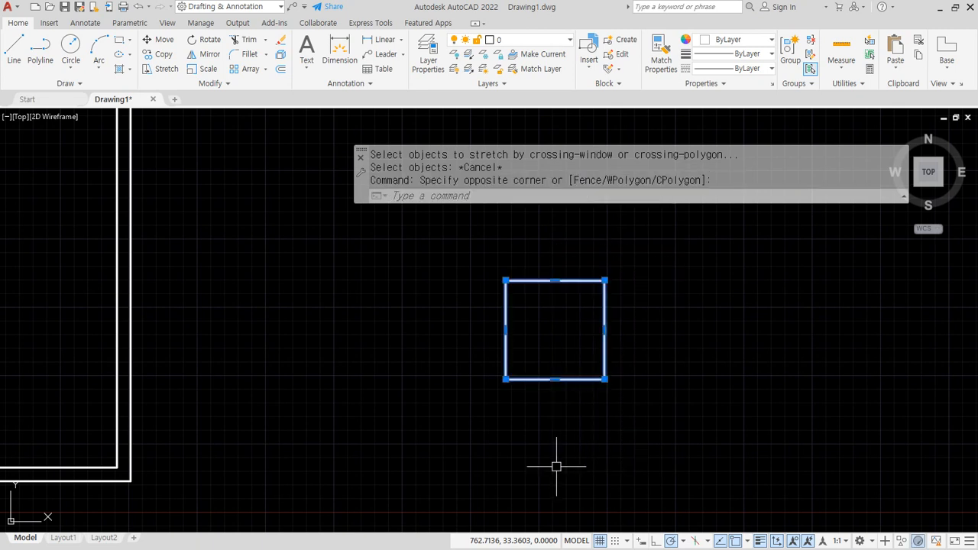
{"action": "key", "text": "Escape"}
{"action": "key", "text": "Escape"}
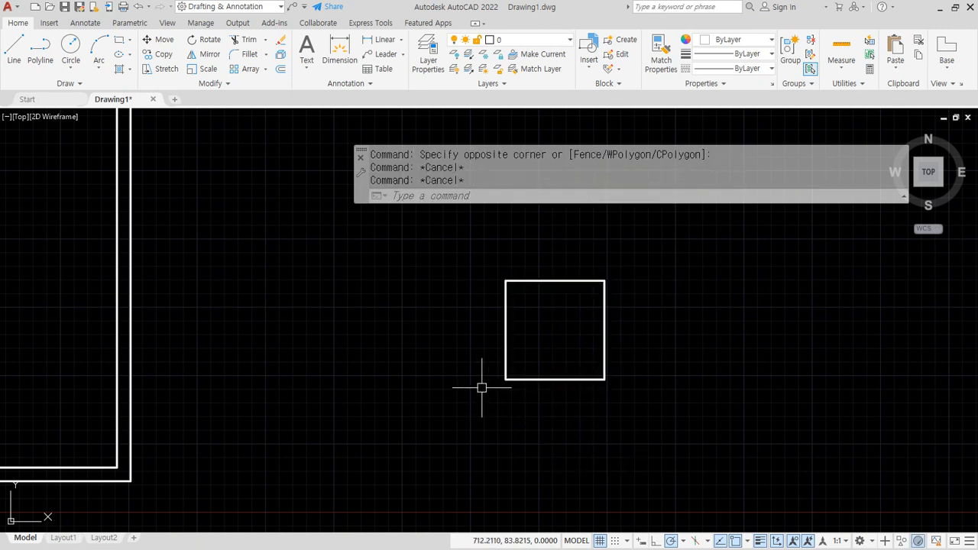
{"action": "left_click", "coordinate": [469, 246]}
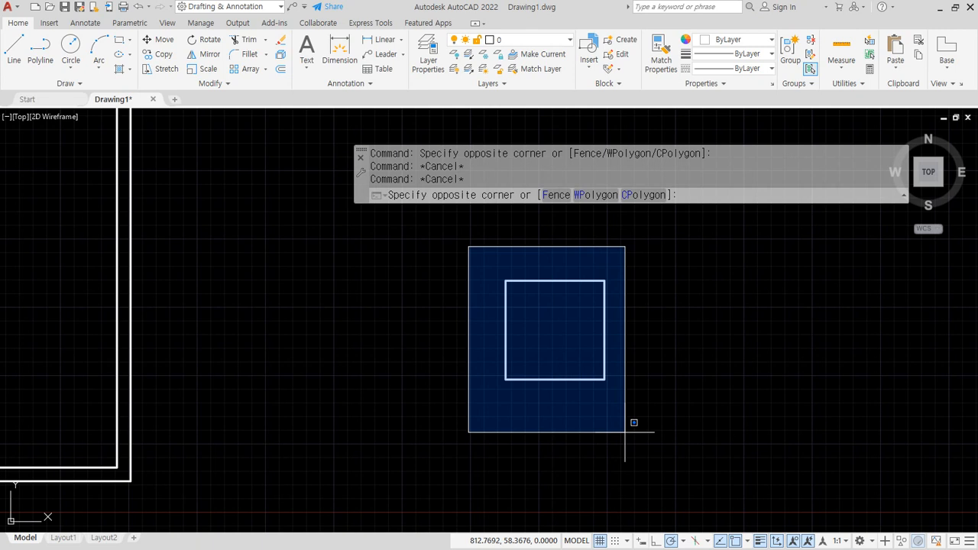
{"action": "left_click", "coordinate": [625, 432]}
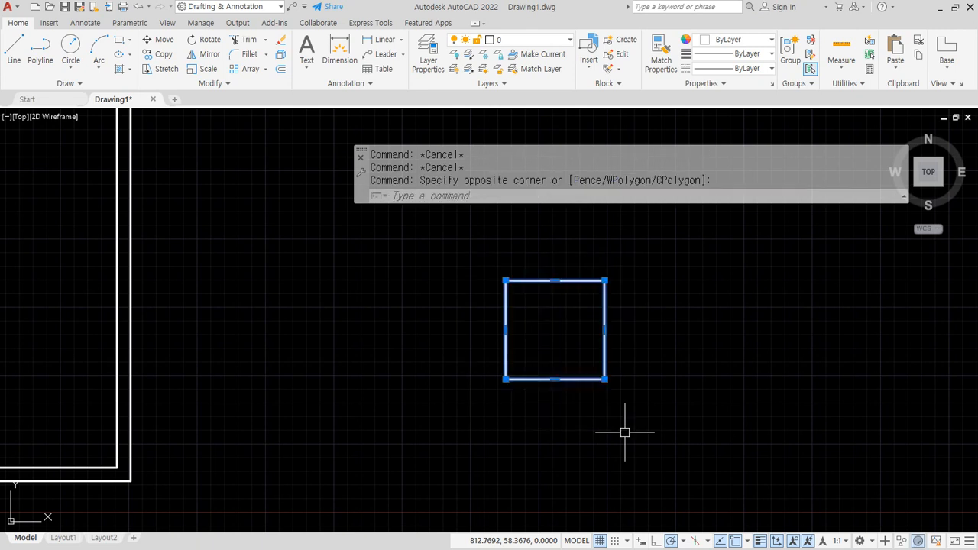
{"action": "key", "text": "Escape"}
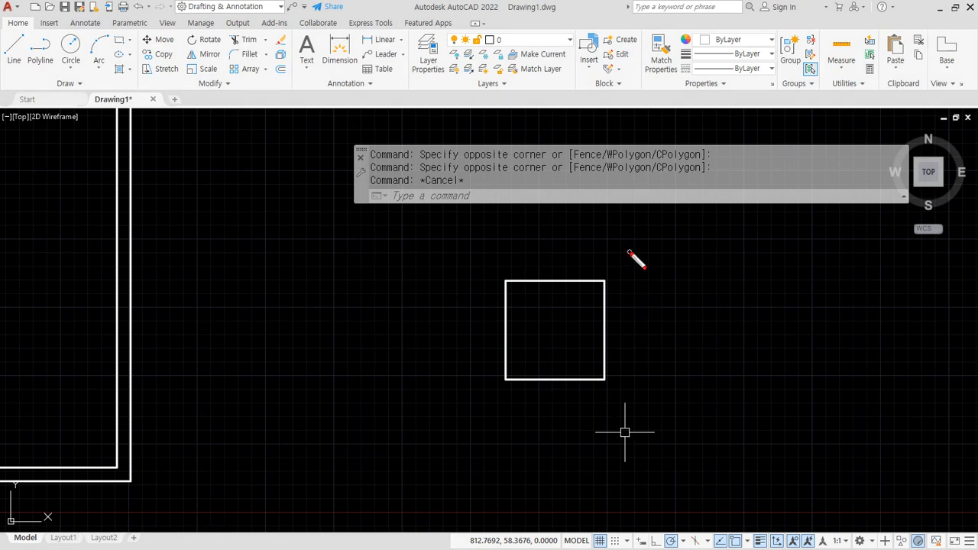
{"action": "mouse_move", "coordinate": [633, 245]}
{"action": "left_mouse_down"}
{"action": "mouse_move", "coordinate": [574, 379]}
{"action": "mouse_move", "coordinate": [696, 321]}
{"action": "mouse_move", "coordinate": [627, 258]}
{"action": "left_mouse_up"}
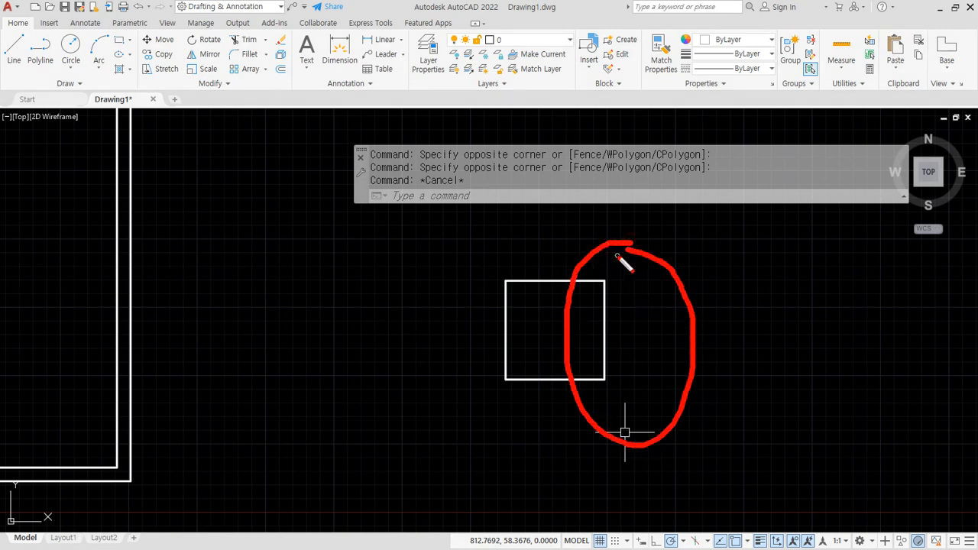
{"action": "key", "text": "Escape"}
- Stretch the square's right side horizontally outward with a crossing window until the shape is about three times as wide
{"action": "type", "text": "s"}
{"action": "key", "text": "Return"}
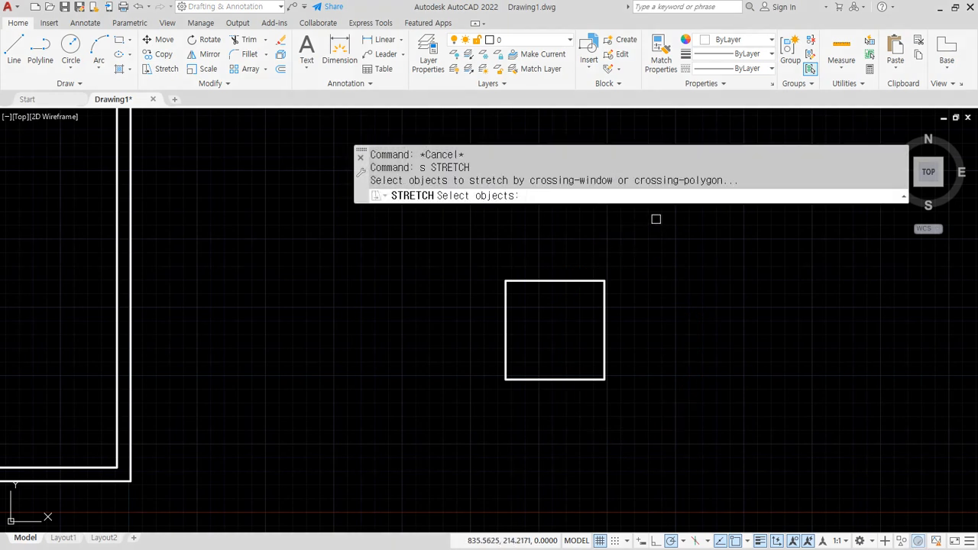
{"action": "left_click", "coordinate": [655, 219]}
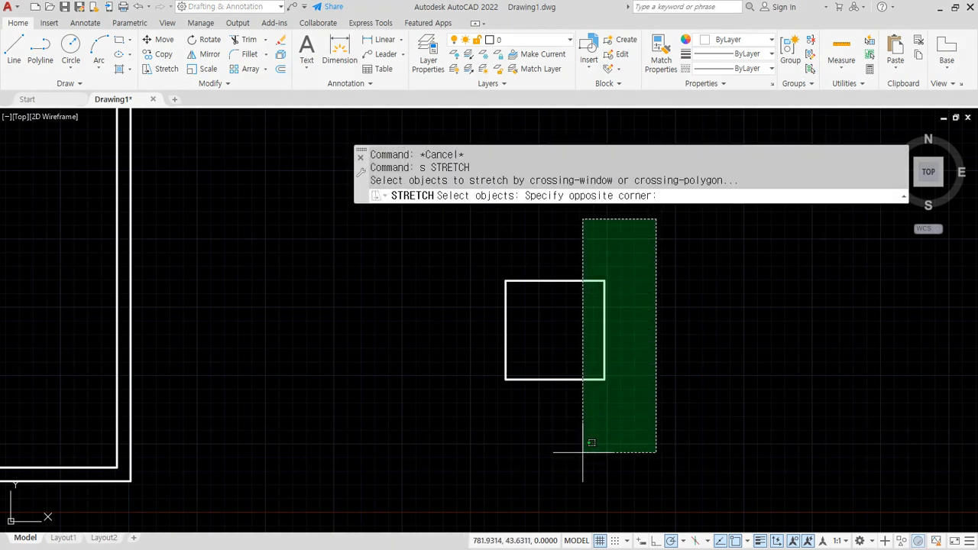
{"action": "key", "text": "ctrl+2"}
{"action": "mouse_move", "coordinate": [589, 292]}
{"action": "left_mouse_down"}
{"action": "mouse_move", "coordinate": [573, 282]}
{"action": "mouse_move", "coordinate": [601, 283]}
{"action": "left_mouse_up"}
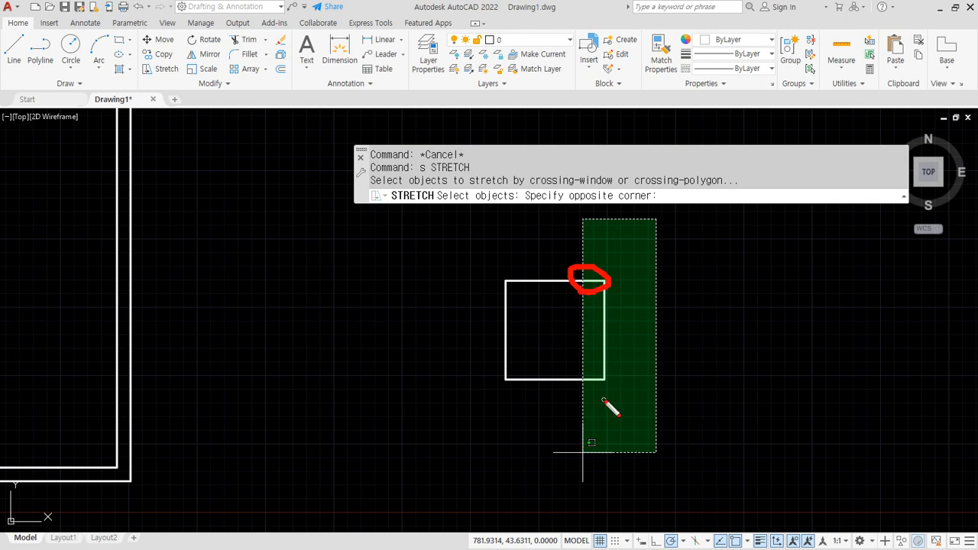
{"action": "mouse_move", "coordinate": [609, 374]}
{"action": "left_mouse_down"}
{"action": "mouse_move", "coordinate": [586, 365]}
{"action": "mouse_move", "coordinate": [589, 391]}
{"action": "left_mouse_up"}
{"action": "key", "text": "ctrl+2"}
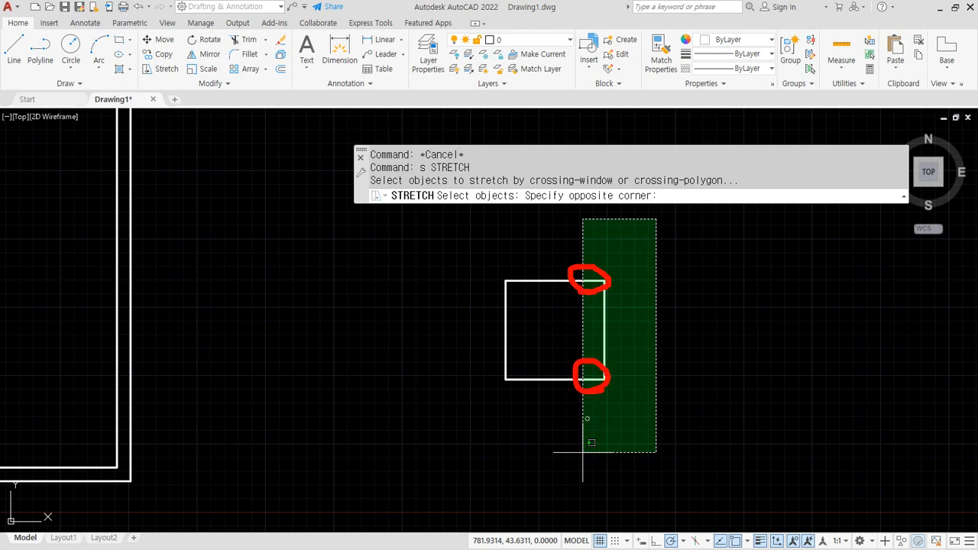
{"action": "left_click", "coordinate": [585, 440]}
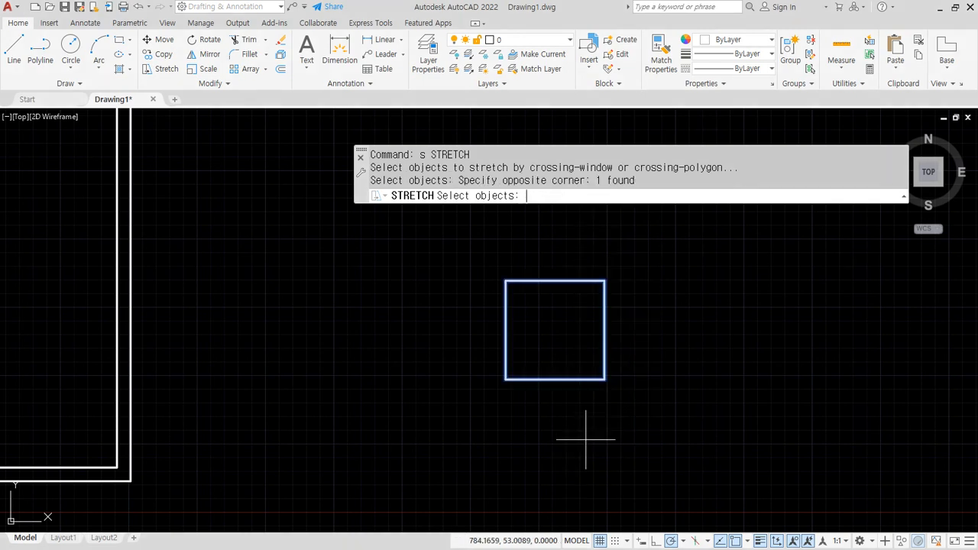
{"action": "key", "text": "Return"}
{"action": "left_click", "coordinate": [604, 379]}
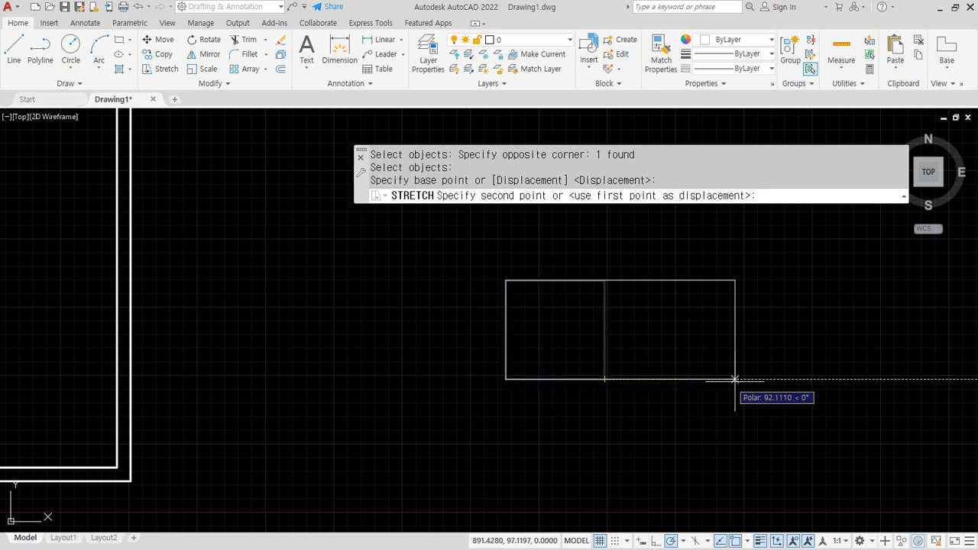
{"action": "left_click", "coordinate": [814, 379]}
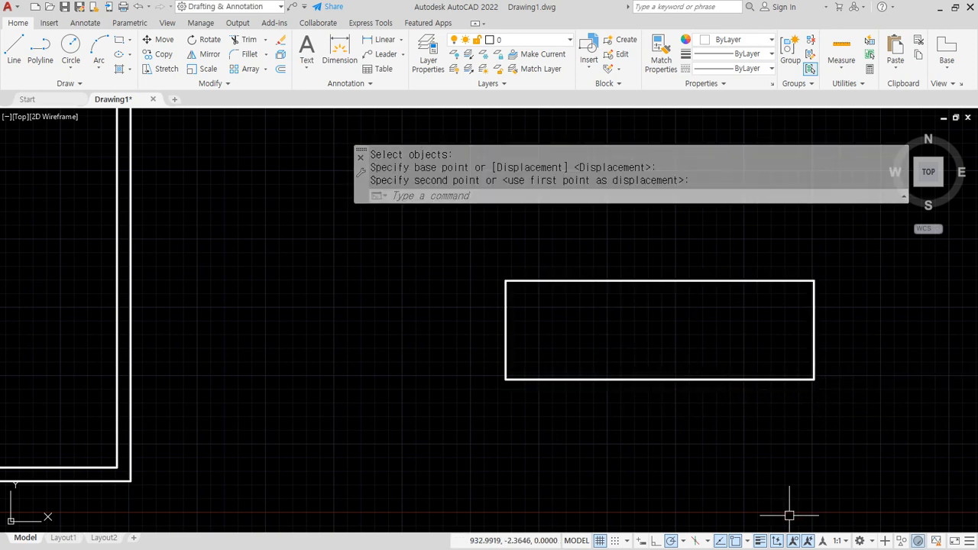
- Stretch the rectangle's bottom side straight down from its lower-left corner to about double its height
{"action": "key", "text": "Return"}
{"action": "left_click", "coordinate": [849, 395]}
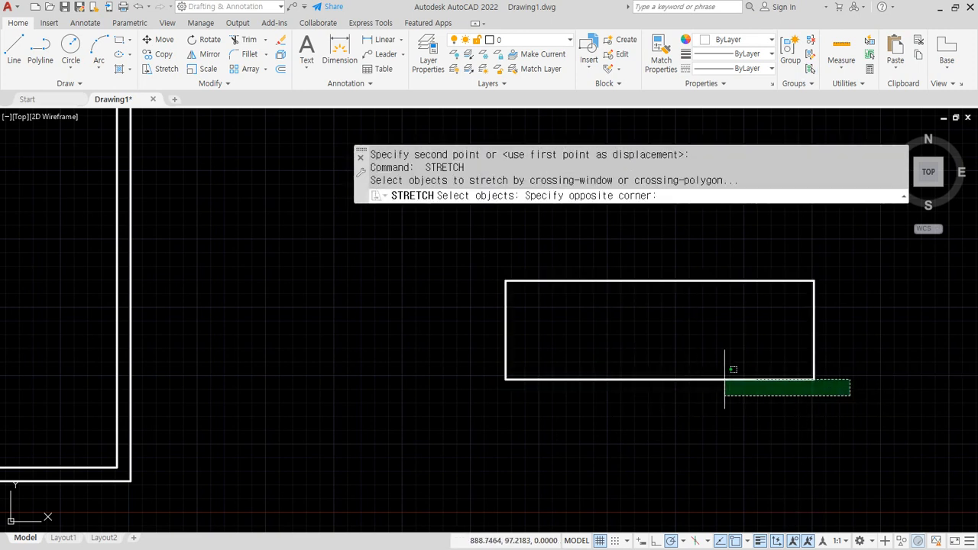
{"action": "left_click", "coordinate": [468, 363]}
{"action": "key", "text": "Return"}
{"action": "left_click", "coordinate": [505, 379]}
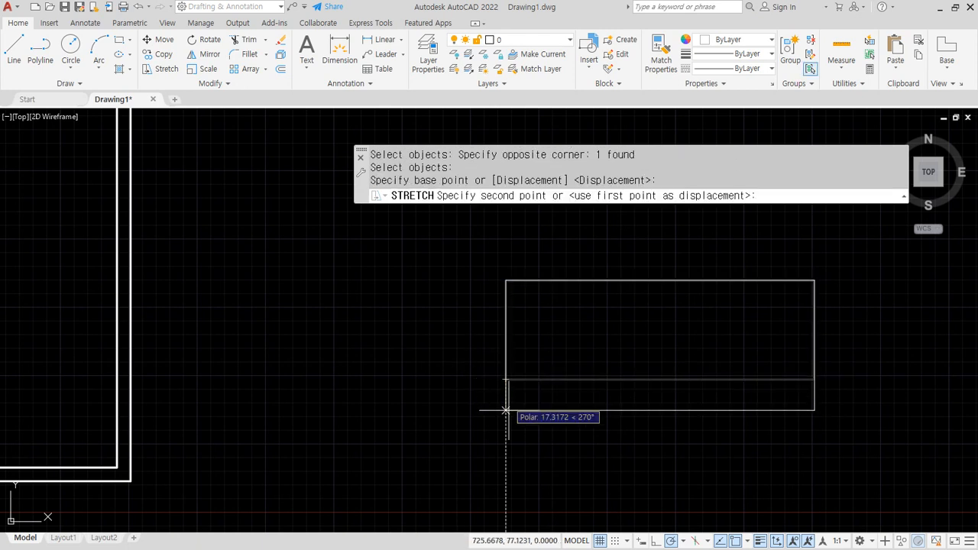
{"action": "left_click", "coordinate": [506, 483]}
- Use Stretch with a window enclosing the whole rectangle to shift it left and slightly up toward the sheet frame
{"action": "middle_click_drag", "start_coordinate": [443, 454], "coordinate": [407, 425]}
{"action": "key", "text": "Return"}
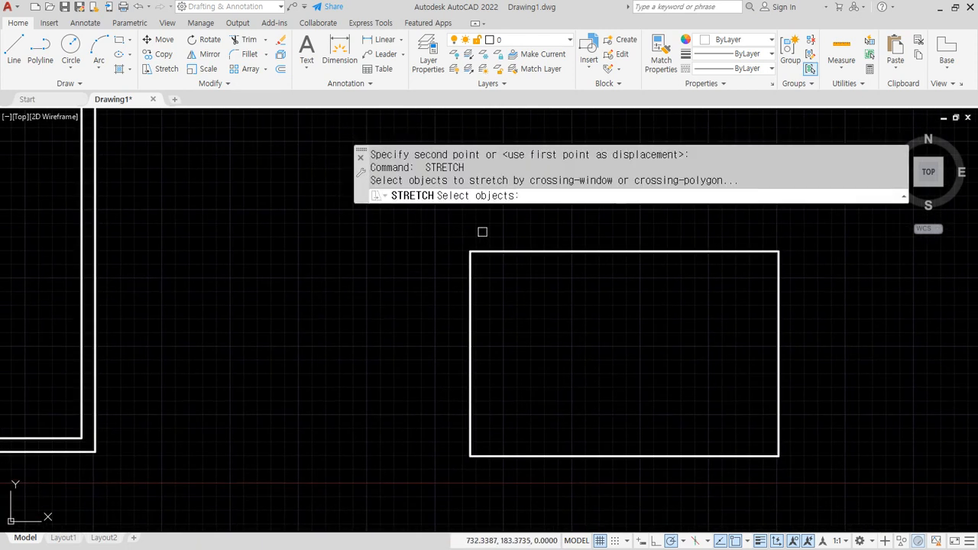
{"action": "left_click", "coordinate": [524, 225]}
{"action": "left_click", "coordinate": [564, 212]}
{"action": "left_click", "coordinate": [361, 229]}
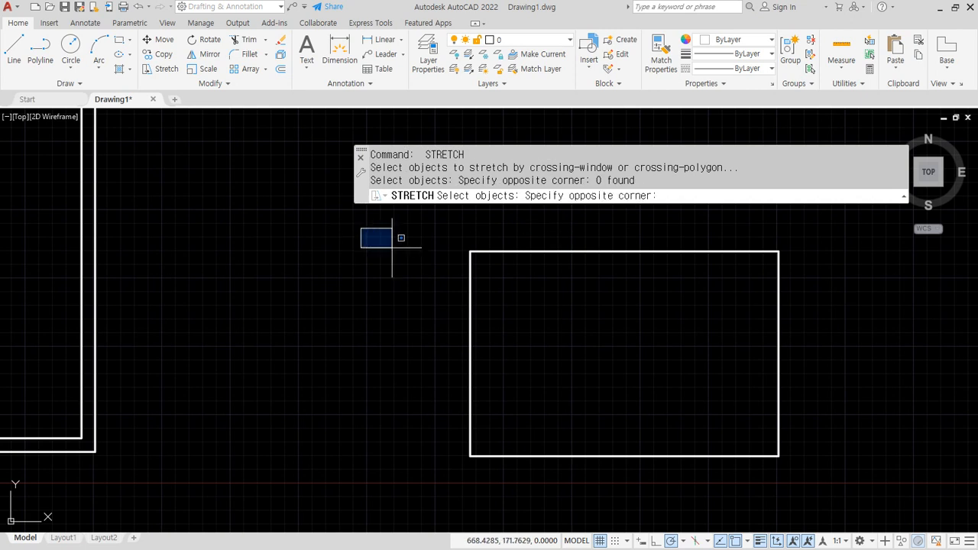
{"action": "left_click", "coordinate": [540, 522]}
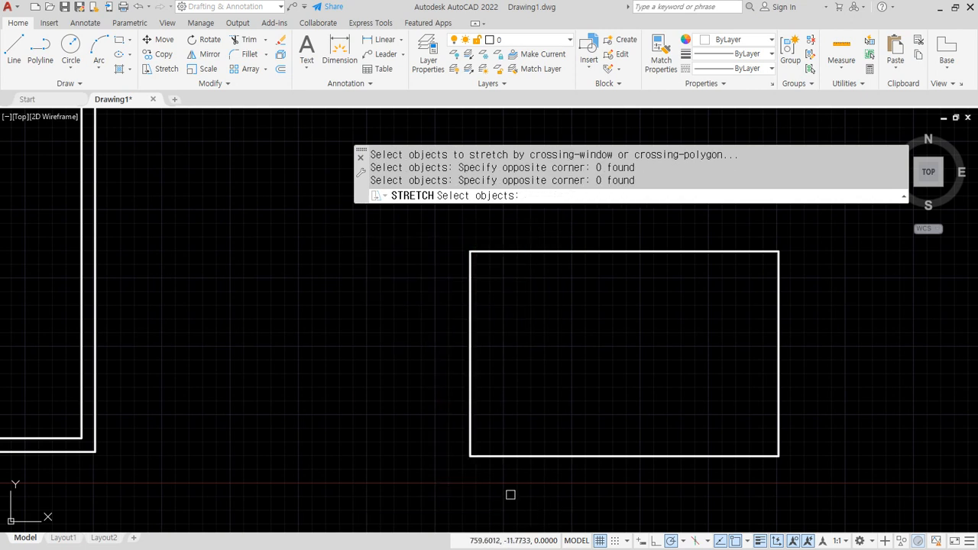
{"action": "left_click", "coordinate": [421, 233]}
{"action": "left_click", "coordinate": [528, 500]}
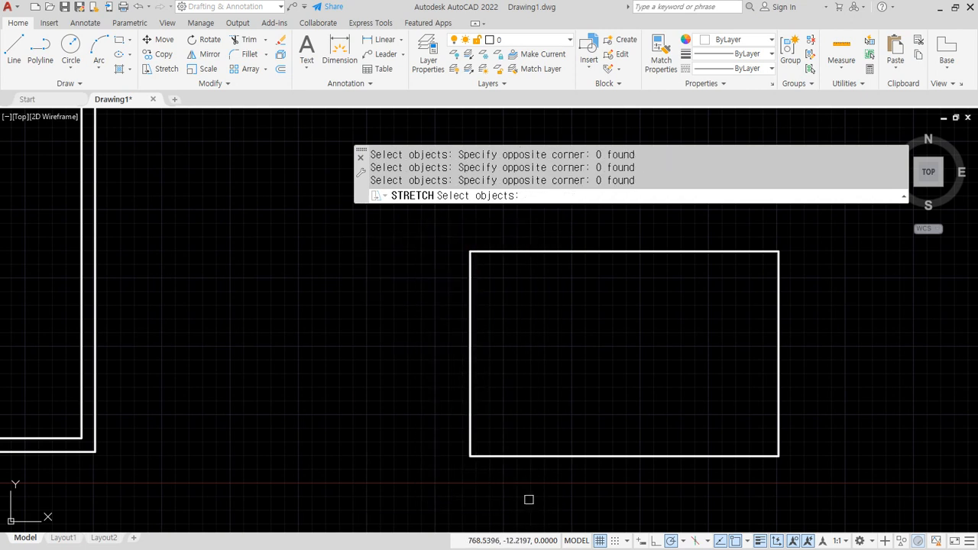
{"action": "left_click", "coordinate": [398, 227]}
{"action": "left_click", "coordinate": [821, 493]}
{"action": "key", "text": "Return"}
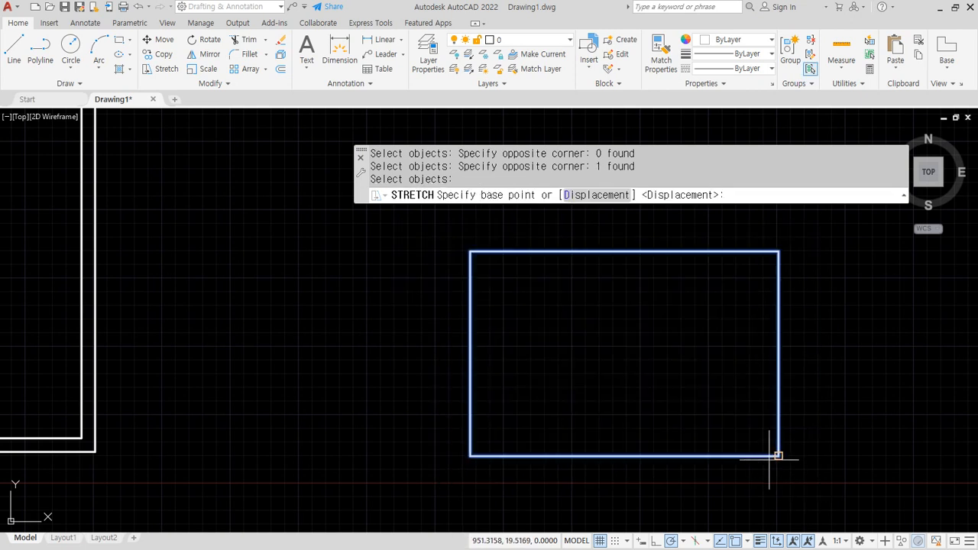
{"action": "left_click", "coordinate": [778, 455]}
{"action": "left_click", "coordinate": [593, 430]}
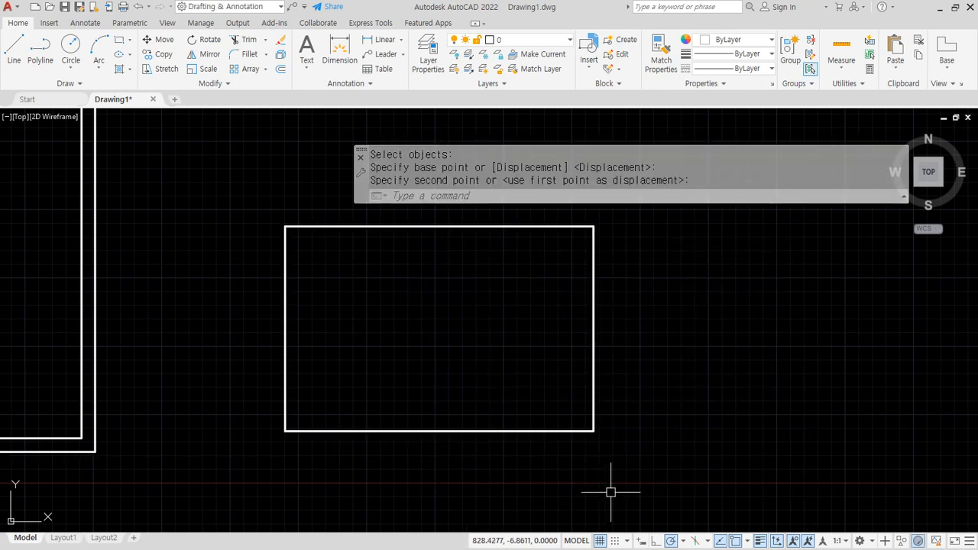
- Stretch the rectangle's right side horizontally outward, using its lower-right corner as the base point
{"action": "key", "text": "Return"}
{"action": "left_click", "coordinate": [617, 221]}
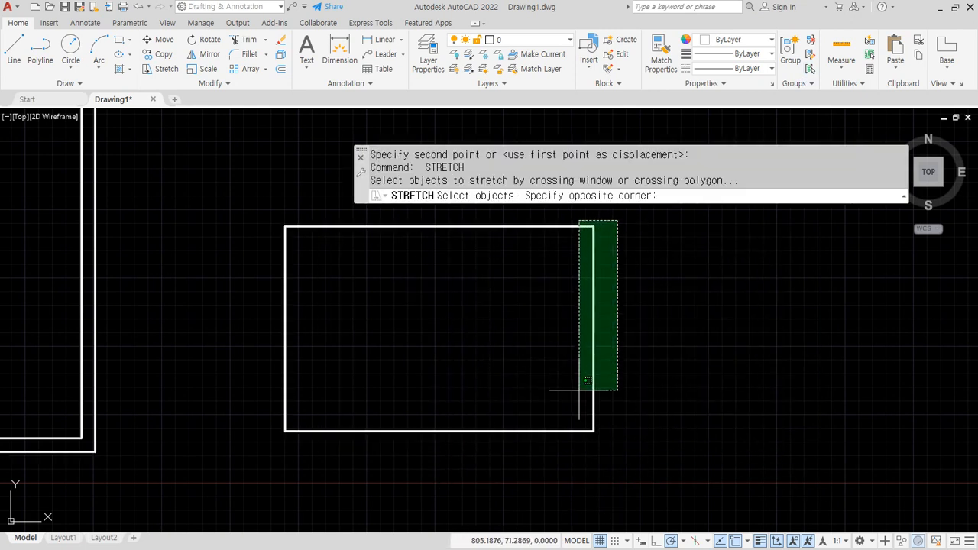
{"action": "left_click", "coordinate": [576, 458]}
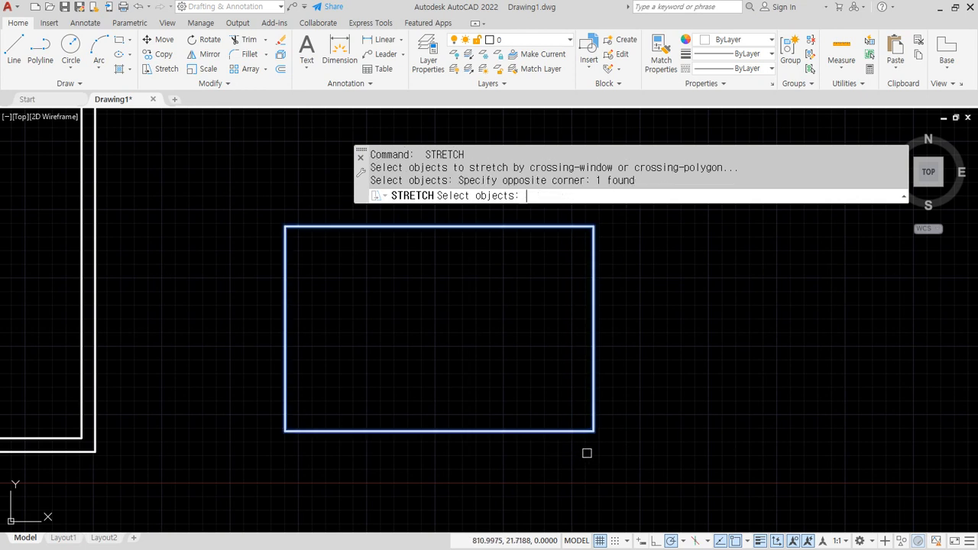
{"action": "key", "text": "Return"}
{"action": "left_click", "coordinate": [594, 431]}
{"action": "left_click", "coordinate": [683, 430]}
- Stretch the rectangle's bottom side straight down by about 36 from its lower-left corner
{"action": "key", "text": "Return"}
{"action": "left_click", "coordinate": [733, 403]}
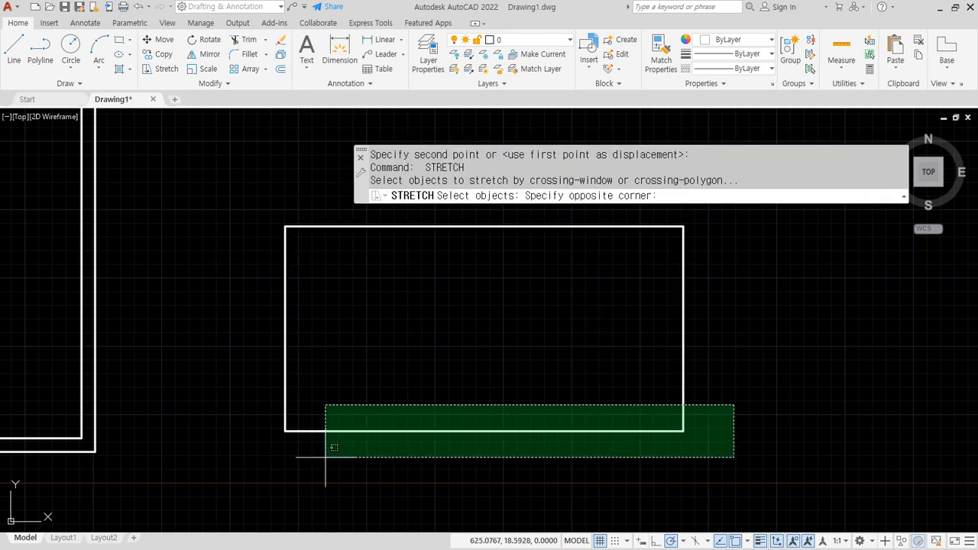
{"action": "left_click", "coordinate": [282, 449]}
{"action": "key", "text": "Return"}
{"action": "left_click", "coordinate": [285, 430]}
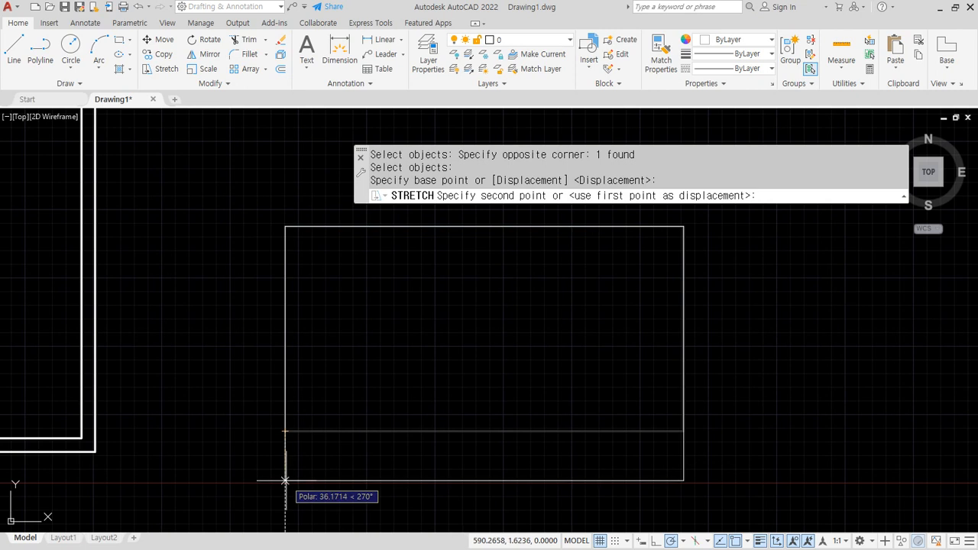
{"action": "left_click", "coordinate": [284, 480]}
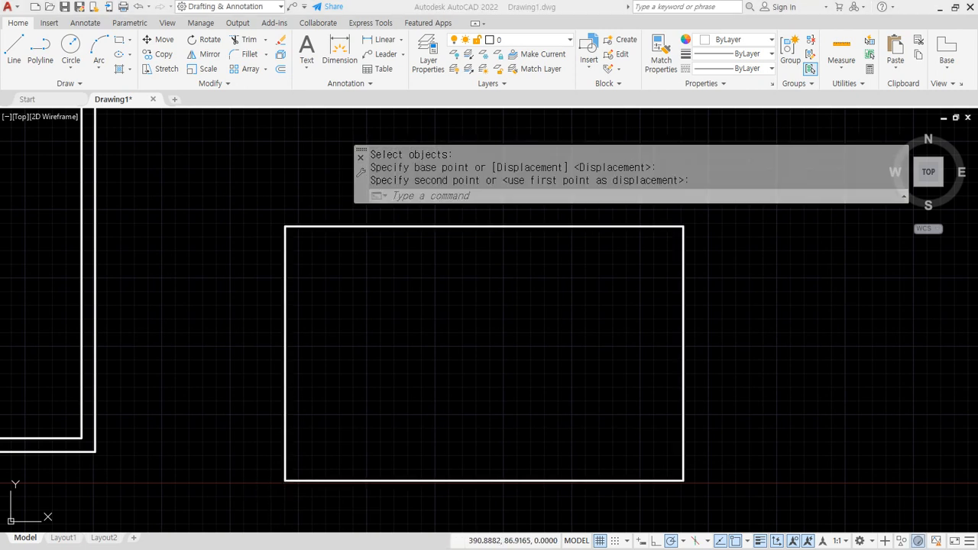
- Stretch only the rectangle's upper-right corner diagonally up and to the right
{"action": "scroll", "coordinate": [267, 320], "scroll_direction": "down", "scroll_amount": 4}
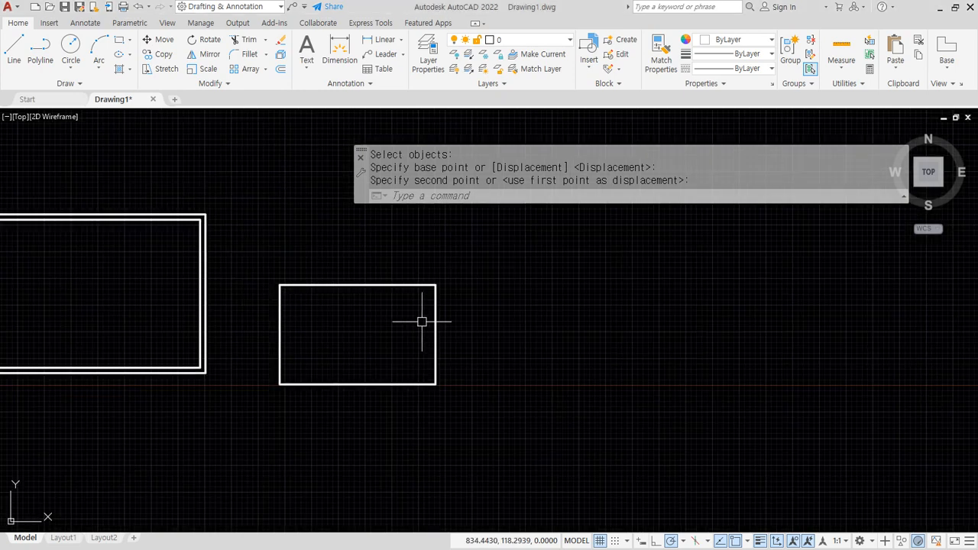
{"action": "type", "text": "s"}
{"action": "key", "text": "Return"}
{"action": "left_click", "coordinate": [451, 275]}
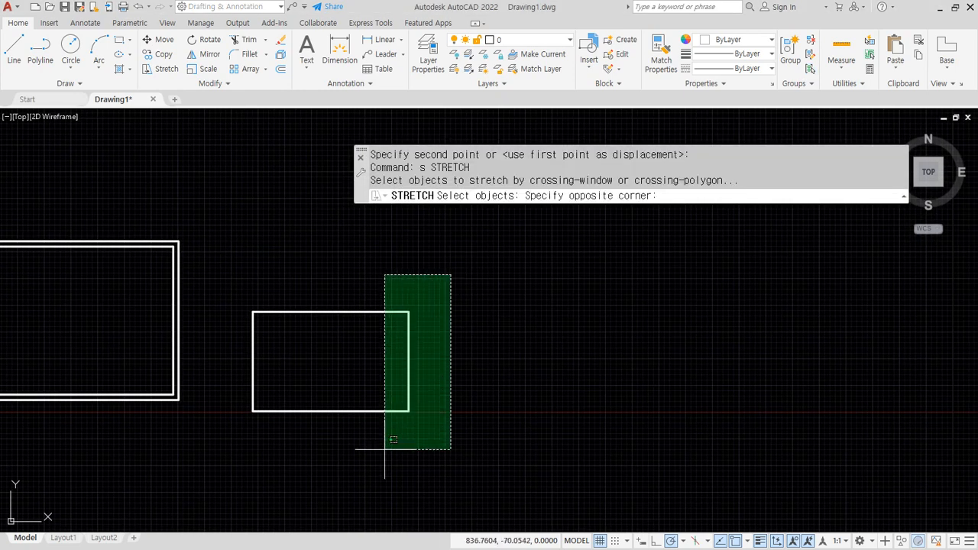
{"action": "left_click", "coordinate": [379, 346]}
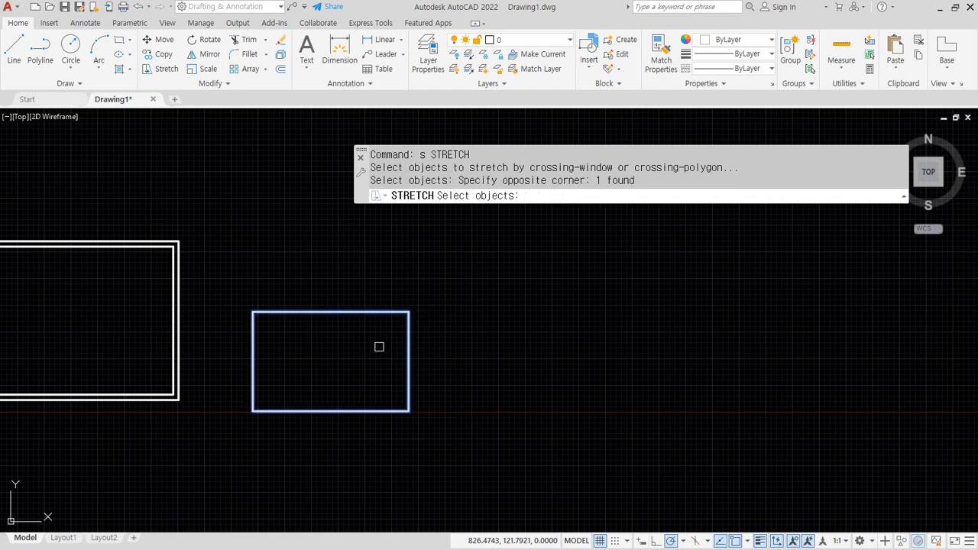
{"action": "key", "text": "Return"}
{"action": "left_click", "coordinate": [409, 311]}
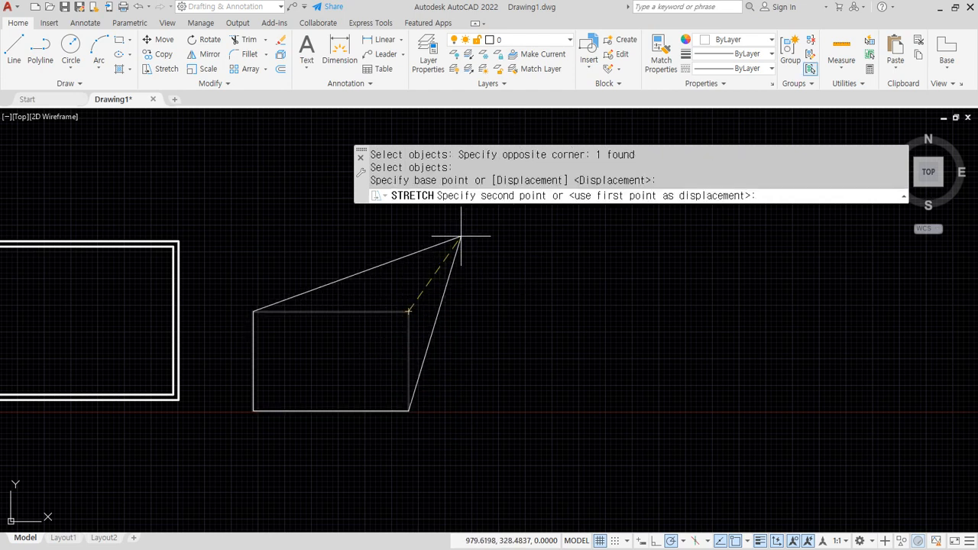
{"action": "left_click", "coordinate": [460, 237]}
- Stretch only the shape's lower-right corner diagonally down and to the right
{"action": "key", "text": "Return"}
{"action": "left_click", "coordinate": [467, 446]}
{"action": "left_click", "coordinate": [360, 360]}
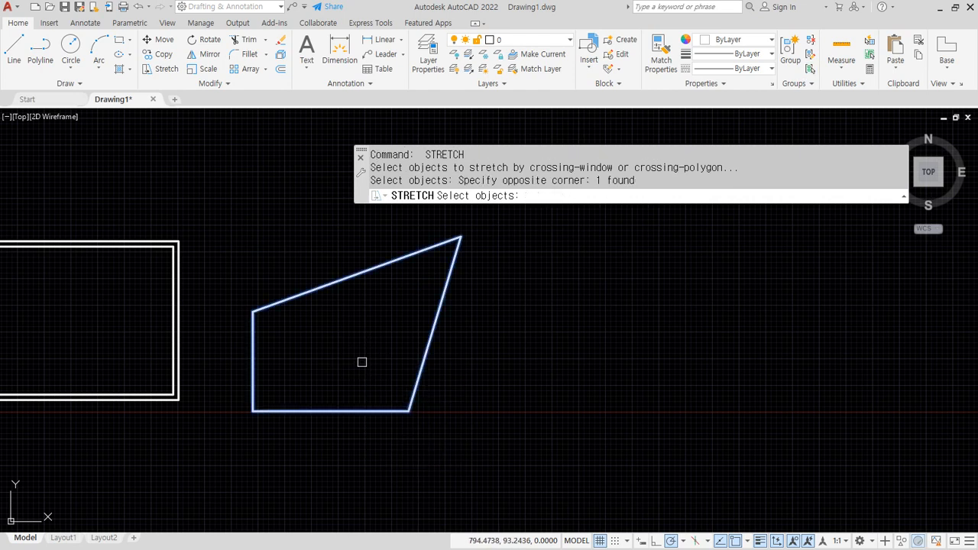
{"action": "key", "text": "Return"}
{"action": "left_click", "coordinate": [409, 411]}
{"action": "left_click", "coordinate": [508, 467]}
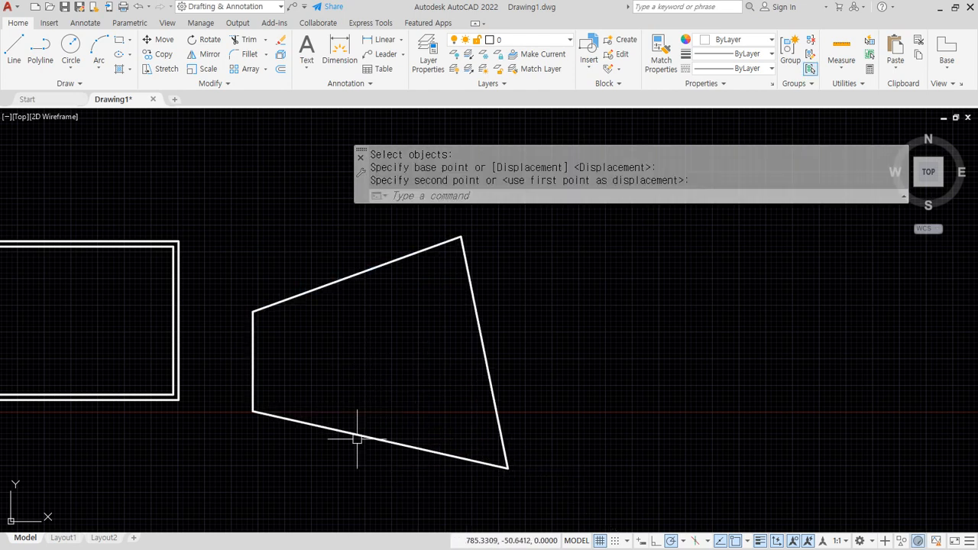
- Stretch only the shape's upper-left corner outward by about 101 at 105°
{"action": "key", "text": "Return"}
{"action": "left_click", "coordinate": [286, 262]}
{"action": "left_click", "coordinate": [229, 353]}
{"action": "key", "text": "Return"}
{"action": "left_click", "coordinate": [253, 311]}
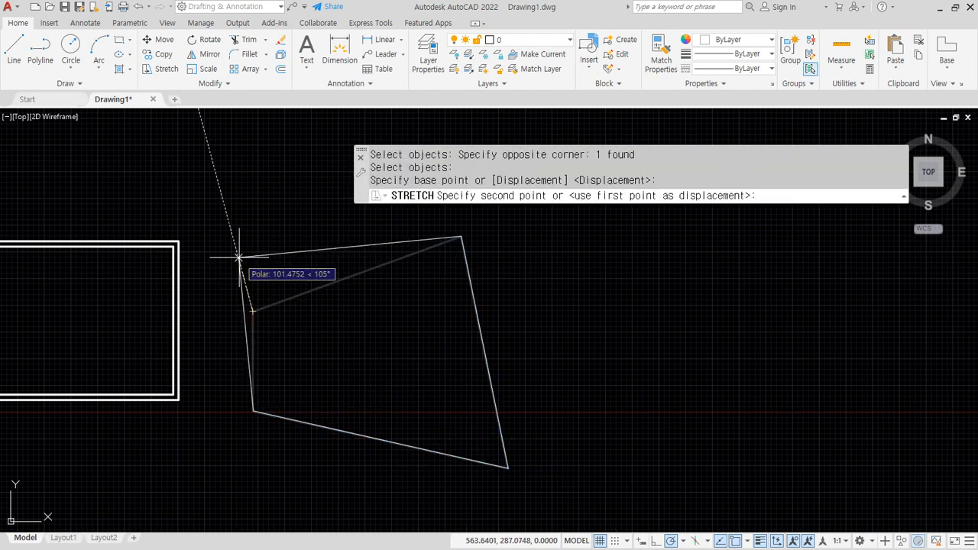
{"action": "left_click", "coordinate": [239, 258]}
- Stretch only the shape's lower-left corner diagonally down and to the left
{"action": "key", "text": "Return"}
{"action": "left_click", "coordinate": [282, 341]}
{"action": "left_click", "coordinate": [219, 456]}
{"action": "key", "text": "Return"}
{"action": "left_click", "coordinate": [253, 411]}
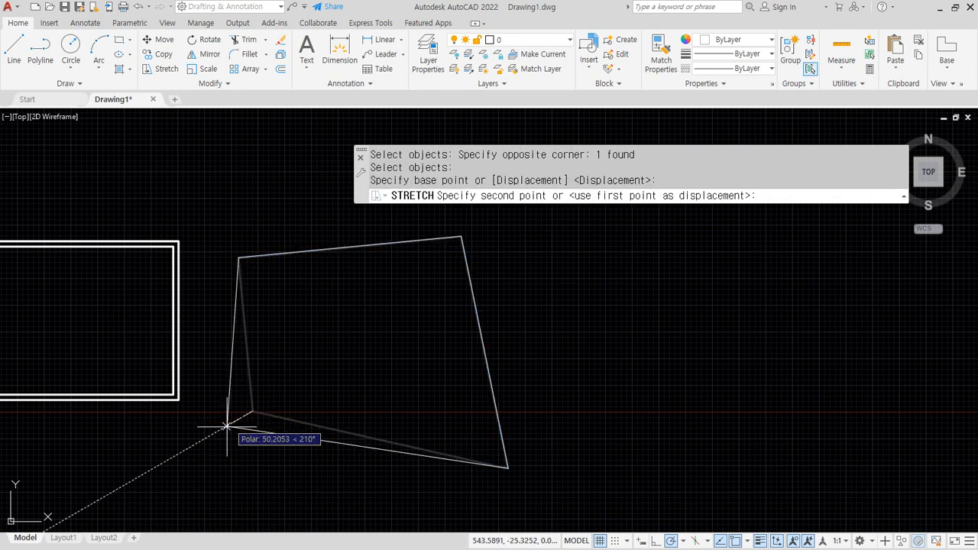
{"action": "left_click", "coordinate": [227, 438]}
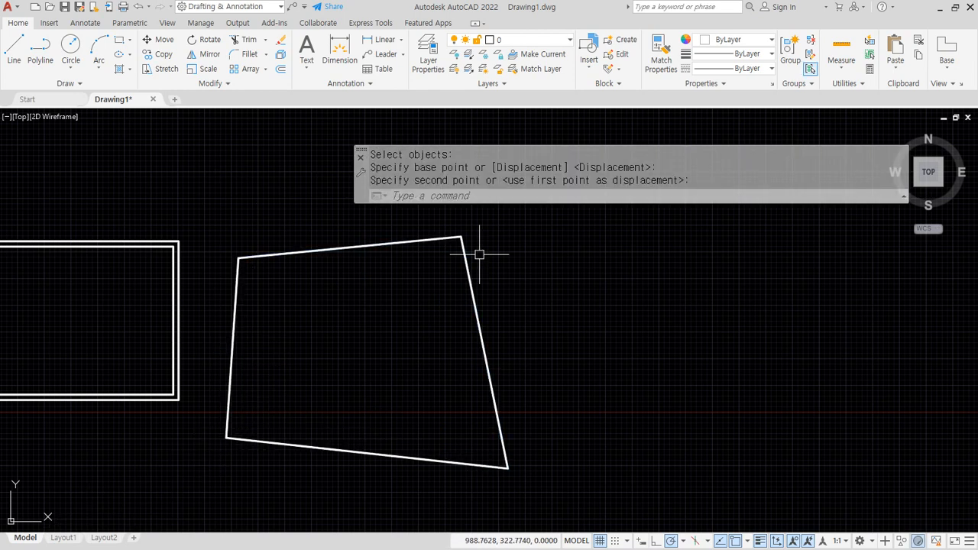
- Select the quadrilateral and grip-stretch its upper-right vertex horizontally outward to the right
{"action": "scroll", "coordinate": [360, 307], "scroll_direction": "down", "scroll_amount": 2}
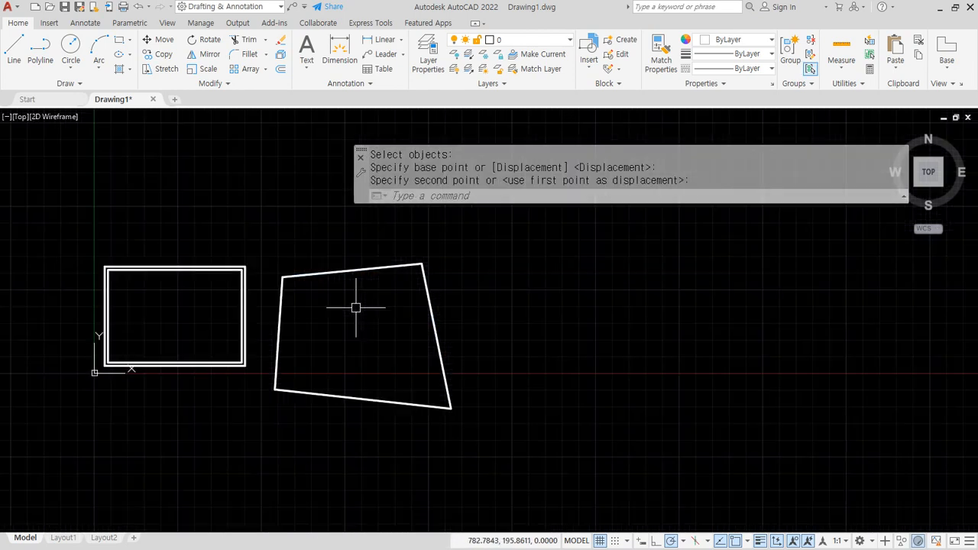
{"action": "middle_click_drag", "start_coordinate": [336, 327], "coordinate": [356, 333]}
{"action": "scroll", "coordinate": [356, 321], "scroll_direction": "up", "scroll_amount": 2}
{"action": "left_click", "coordinate": [397, 268]}
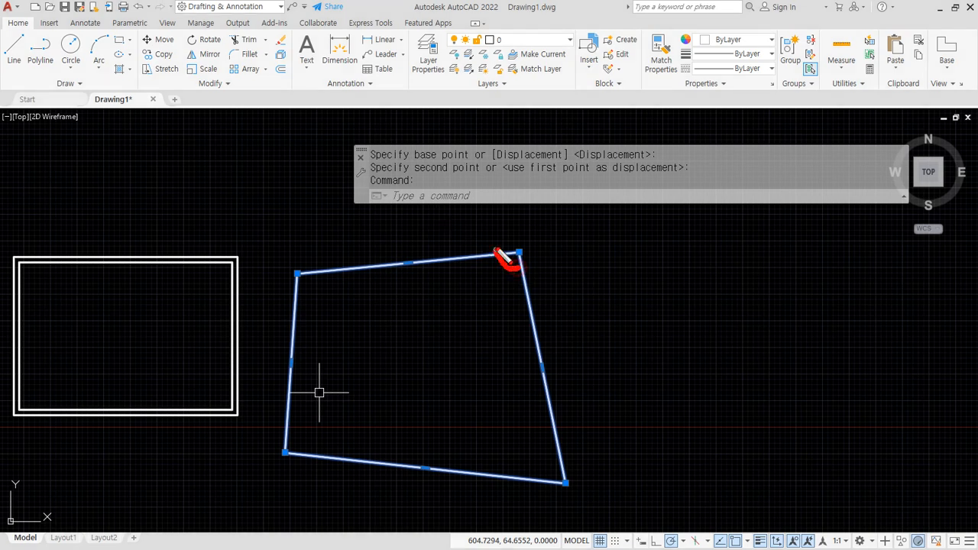
{"action": "left_click_drag", "start_coordinate": [497, 251], "coordinate": [535, 269]}
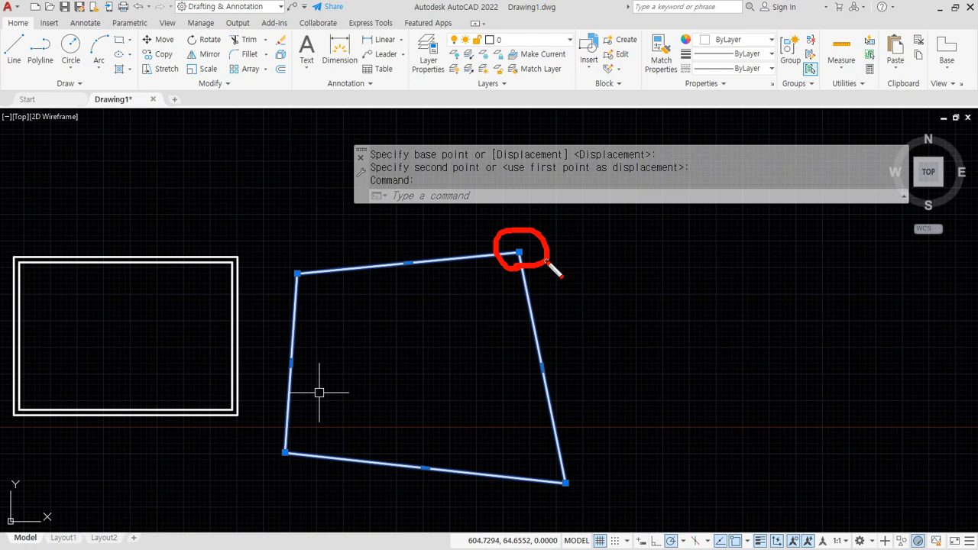
{"action": "key", "text": "Escape"}
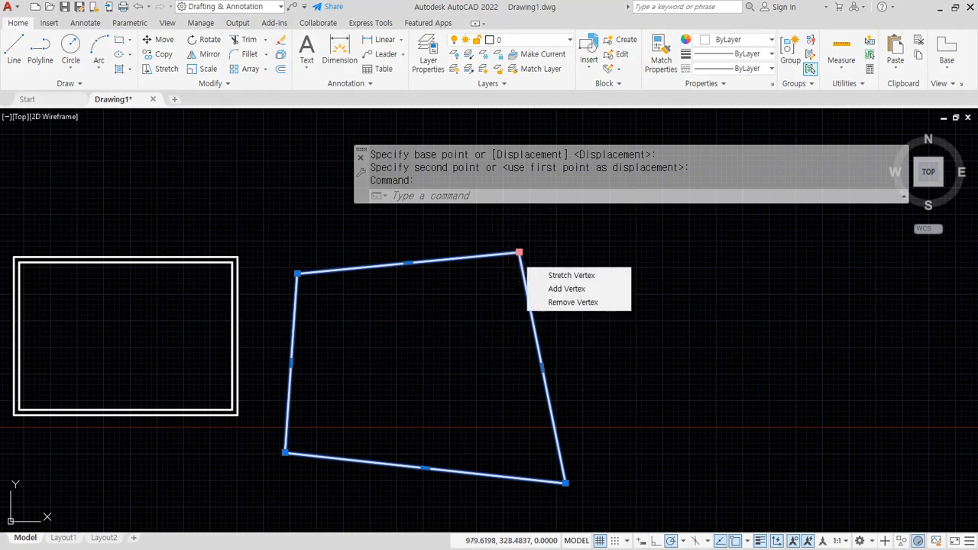
{"action": "left_click", "coordinate": [519, 252]}
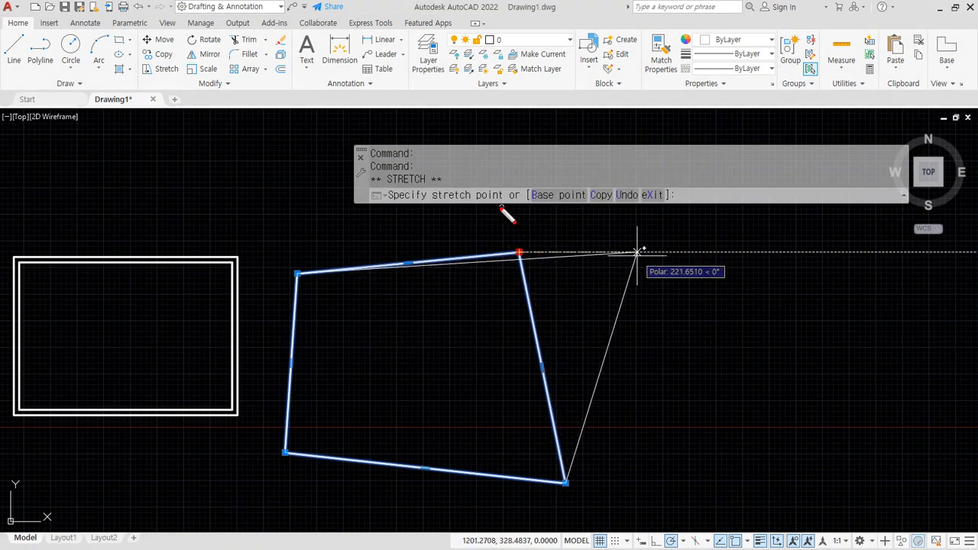
{"action": "left_click_drag", "start_coordinate": [461, 186], "coordinate": [319, 190]}
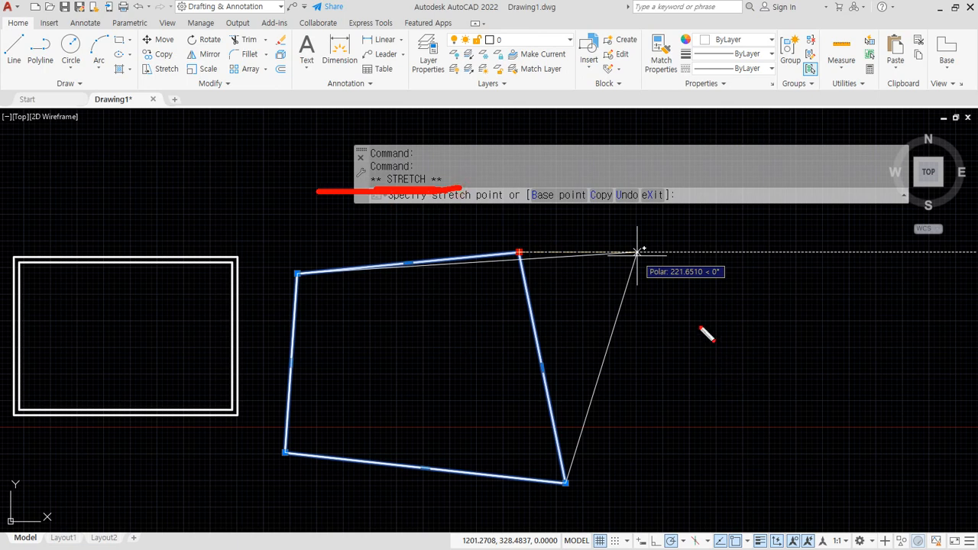
{"action": "key", "text": "Escape"}
{"action": "left_click", "coordinate": [611, 252]}
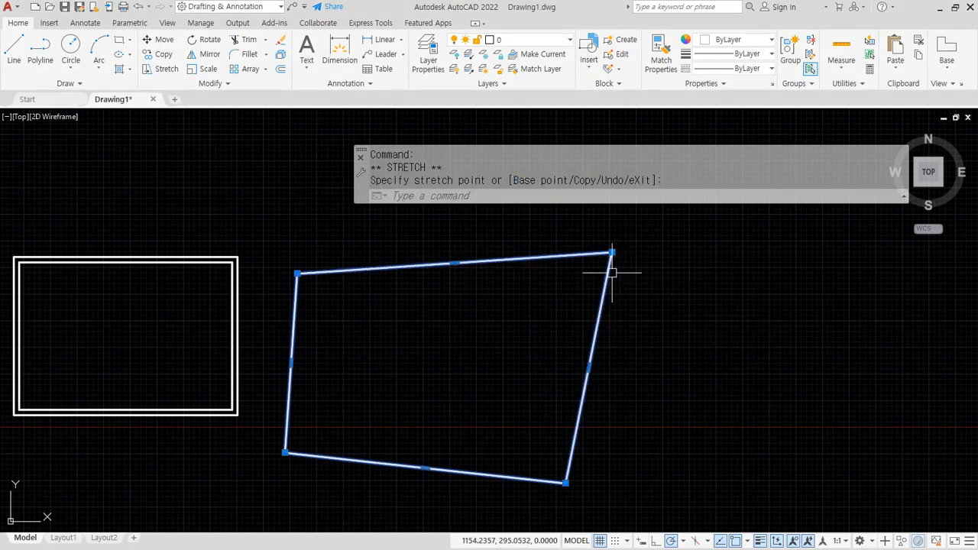
- Stretch the quadrilateral's right side outward and its top side downward using their midpoint grips
{"action": "left_click", "coordinate": [589, 364]}
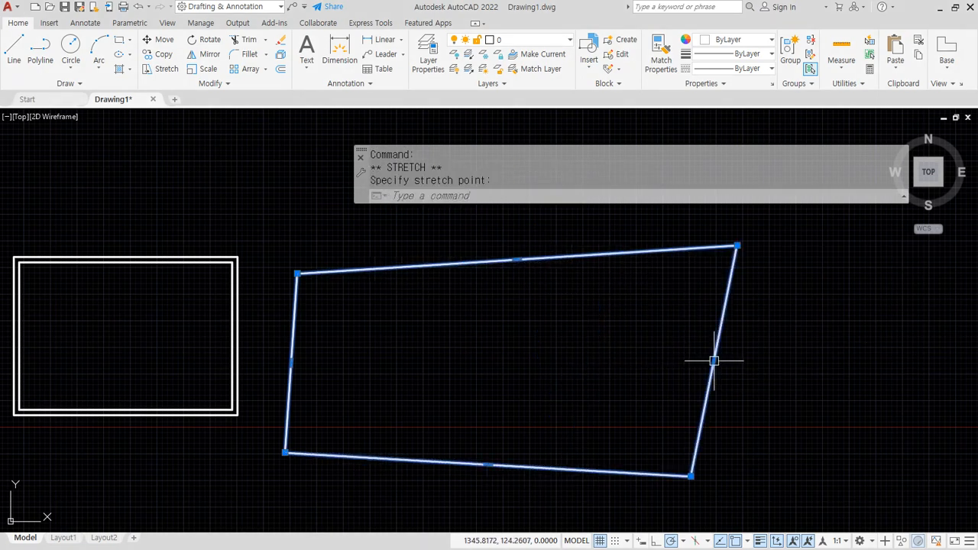
{"action": "left_click", "coordinate": [714, 361]}
{"action": "left_click", "coordinate": [516, 259]}
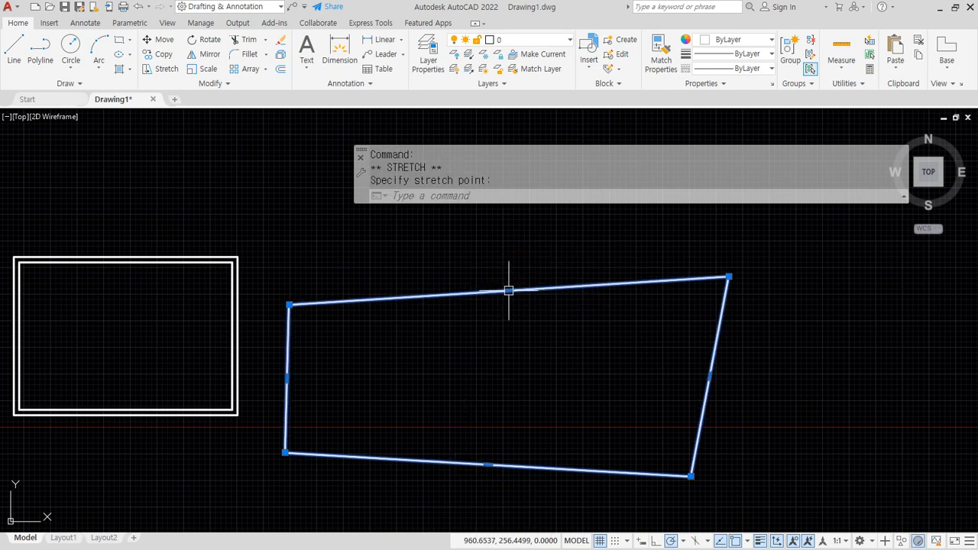
{"action": "left_click", "coordinate": [508, 290]}
- Cycle the top side's midpoint grip through the Move, Rotate, Scale and Mirror modes back to Stretch
{"action": "key", "text": "space"}
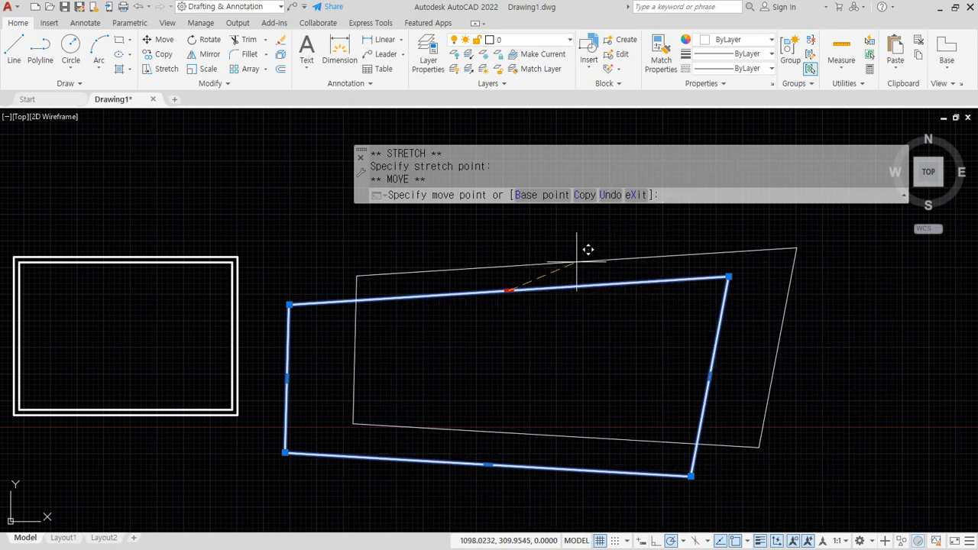
{"action": "key", "text": "space"}
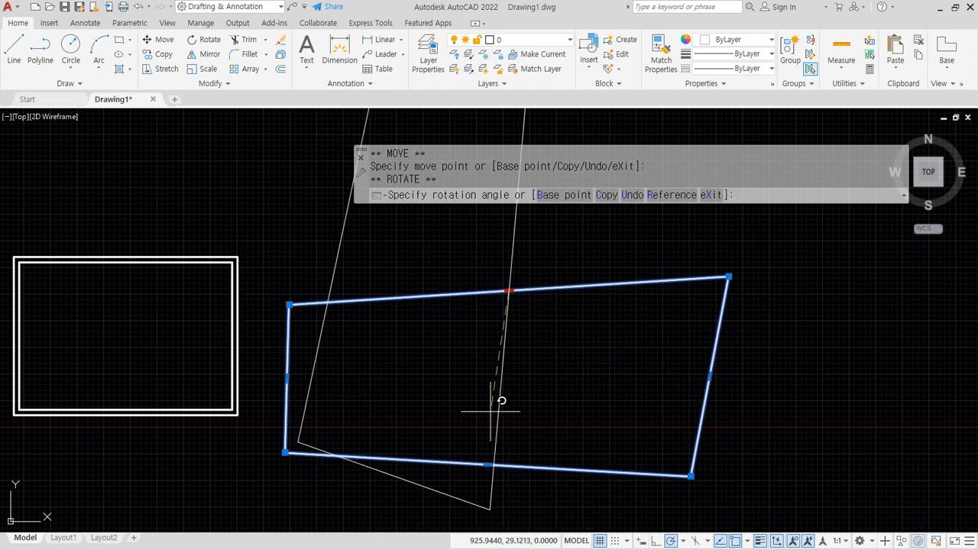
{"action": "key", "text": "space"}
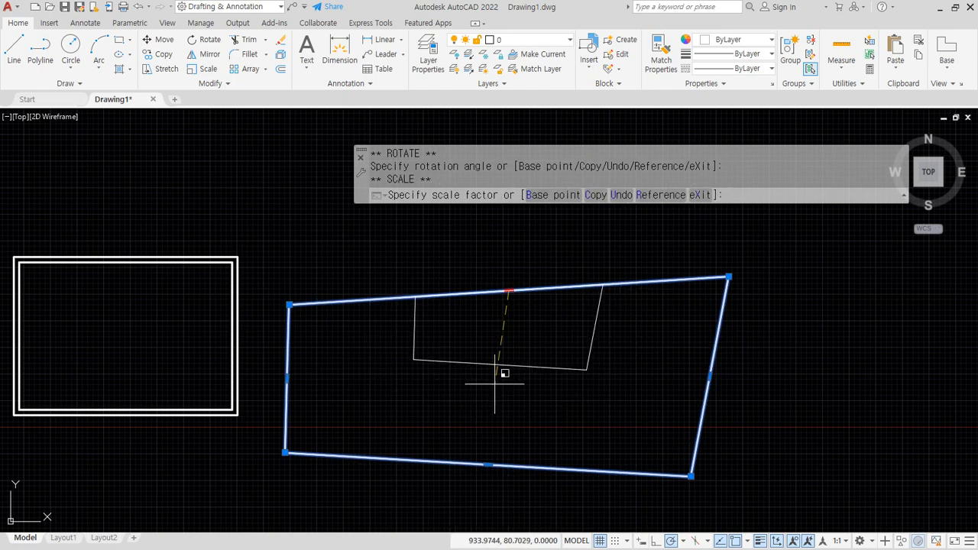
{"action": "key", "text": "space"}
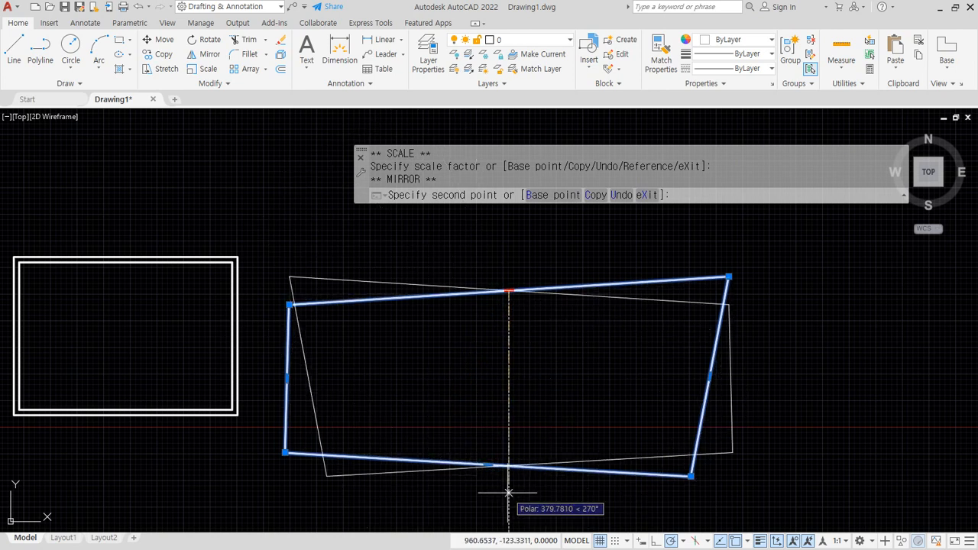
{"action": "key", "text": "space"}
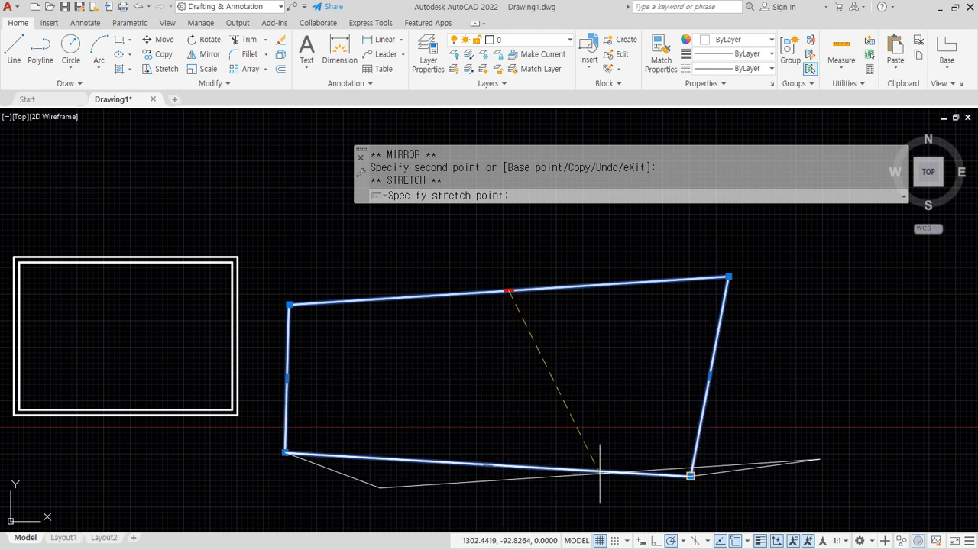
- Grip-stretch the shape's top side straight down past its bottom side and back up again
{"action": "left_click", "coordinate": [508, 493]}
{"action": "left_click", "coordinate": [508, 492]}
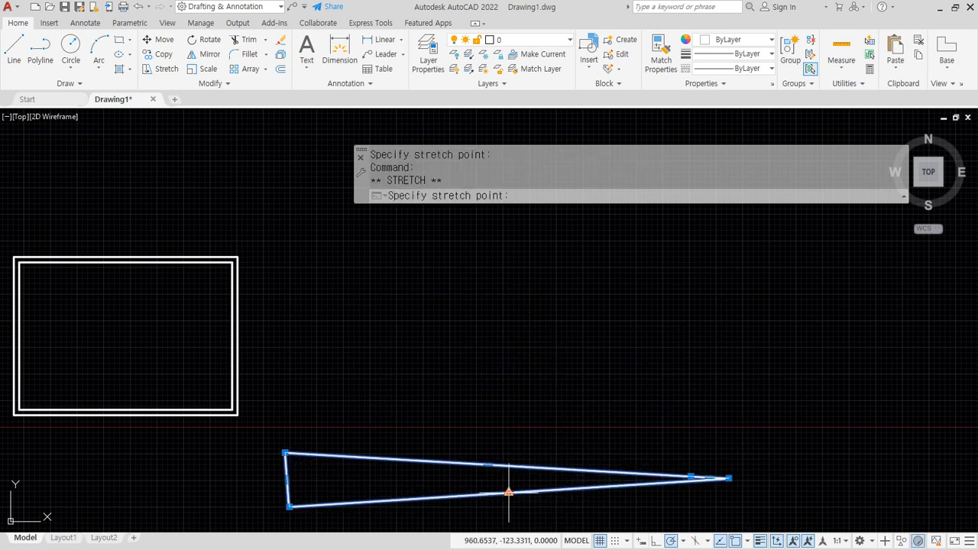
{"action": "left_click", "coordinate": [509, 299]}
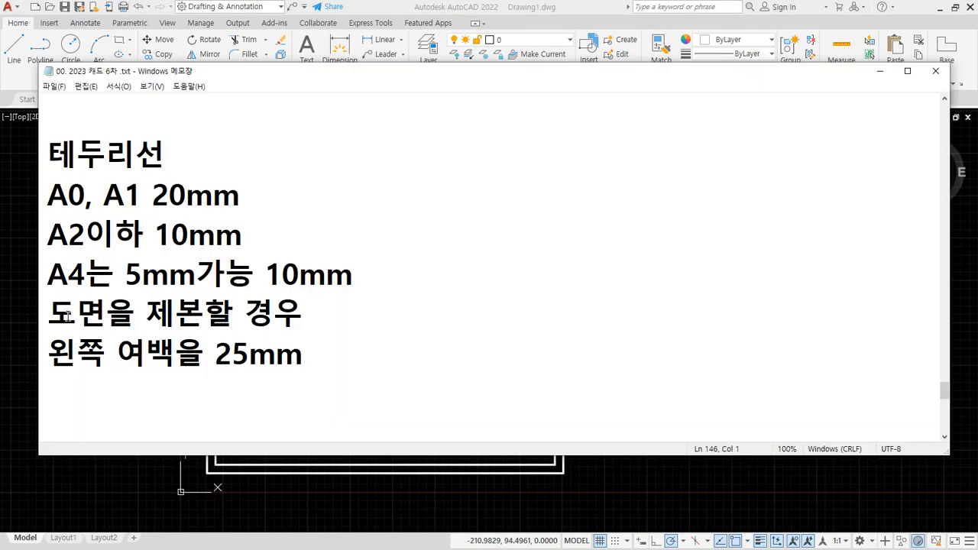
- In the Notepad border notes, highlight the lines about the 25 mm left margin for bound drawings, and return to AutoCAD
{"action": "left_click_drag", "start_coordinate": [51, 313], "coordinate": [300, 313]}
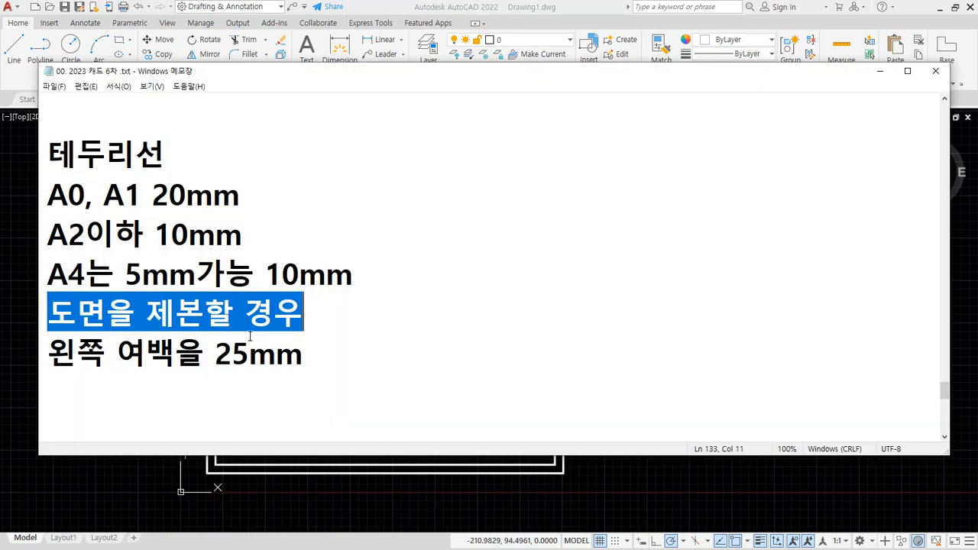
{"action": "left_click_drag", "start_coordinate": [47, 352], "coordinate": [336, 358]}
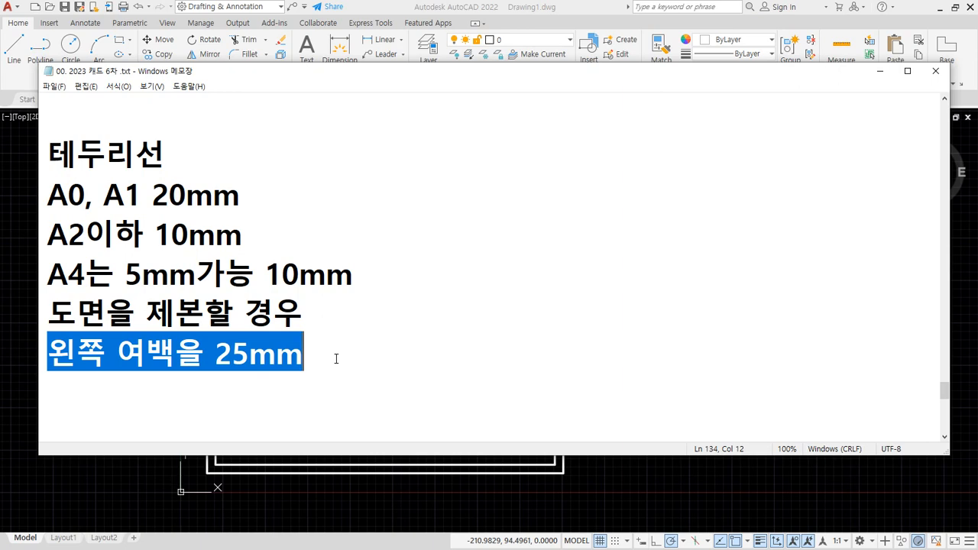
{"action": "key", "text": "alt+Tab"}
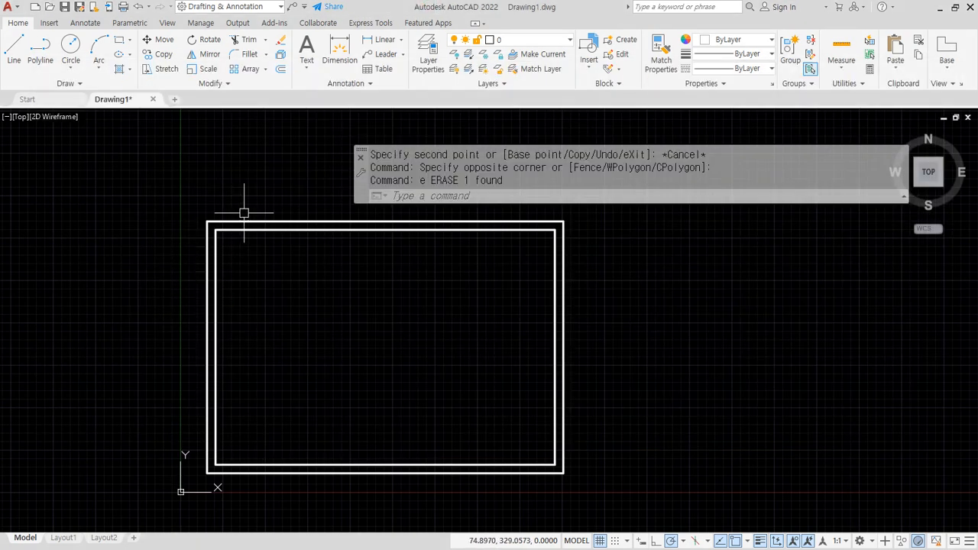
- Use Stretch to shift the inner border's left side 15 to the right, and undo that stretch
{"action": "type", "text": "s"}
{"action": "key", "text": "Return"}
{"action": "left_click", "coordinate": [255, 170]}
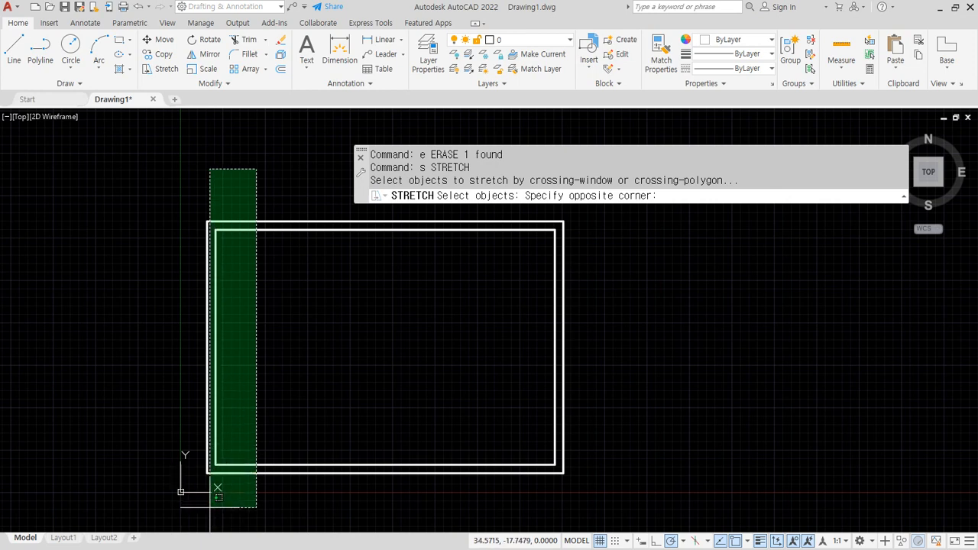
{"action": "left_click", "coordinate": [211, 508]}
{"action": "key", "text": "Return"}
{"action": "left_click", "coordinate": [260, 356]}
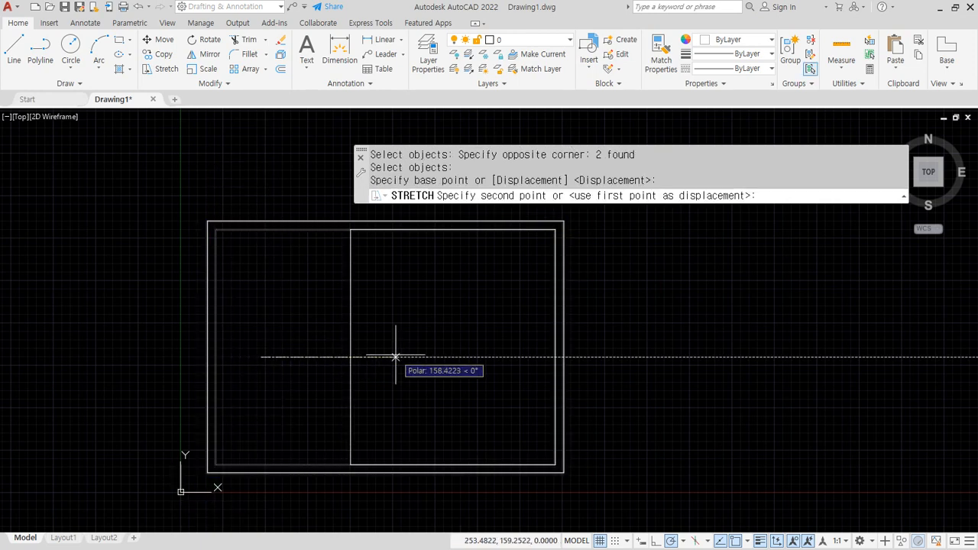
{"action": "type", "text": "15"}
{"action": "key", "text": "Return"}
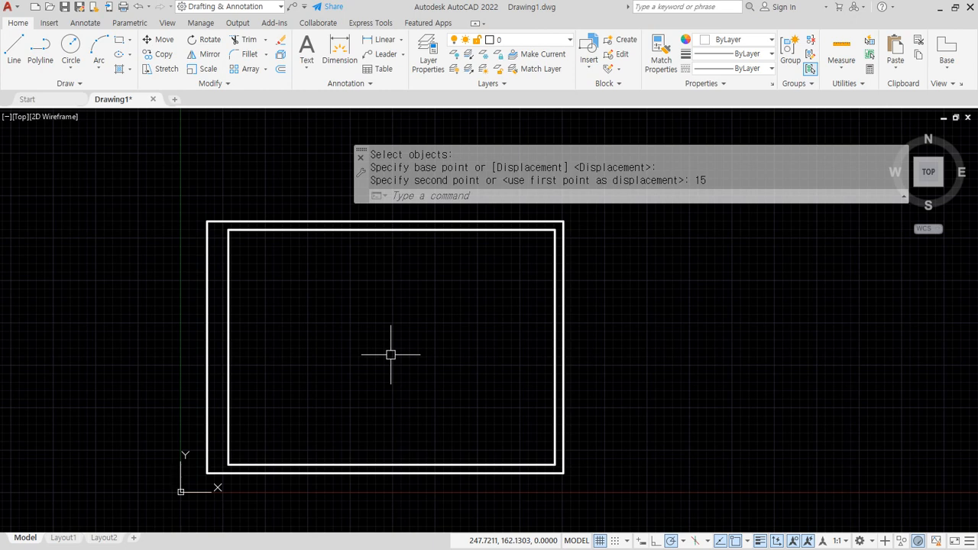
{"action": "key", "text": "ctrl+z"}
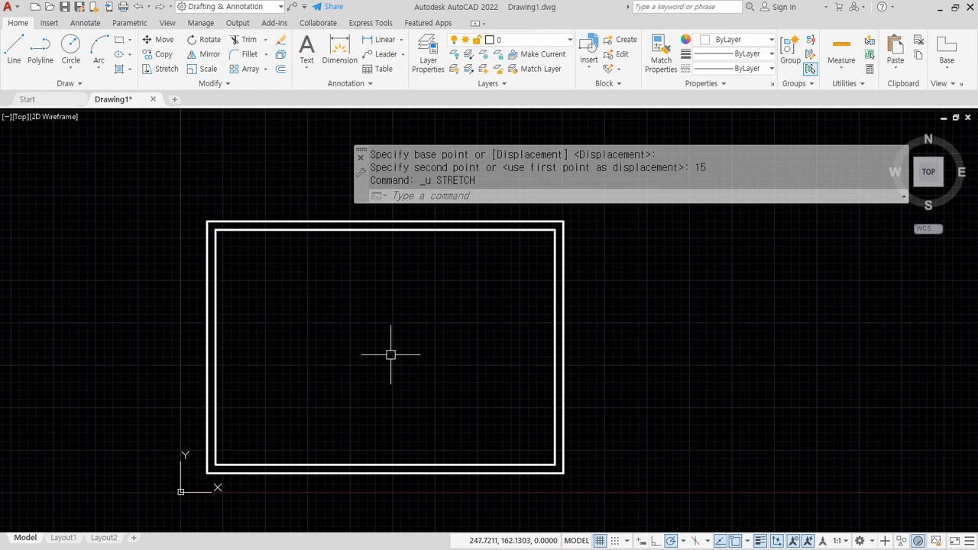
- Grip-stretch the inner border's left side 15 inward from its midpoint and clear the selection
{"action": "left_click", "coordinate": [215, 249]}
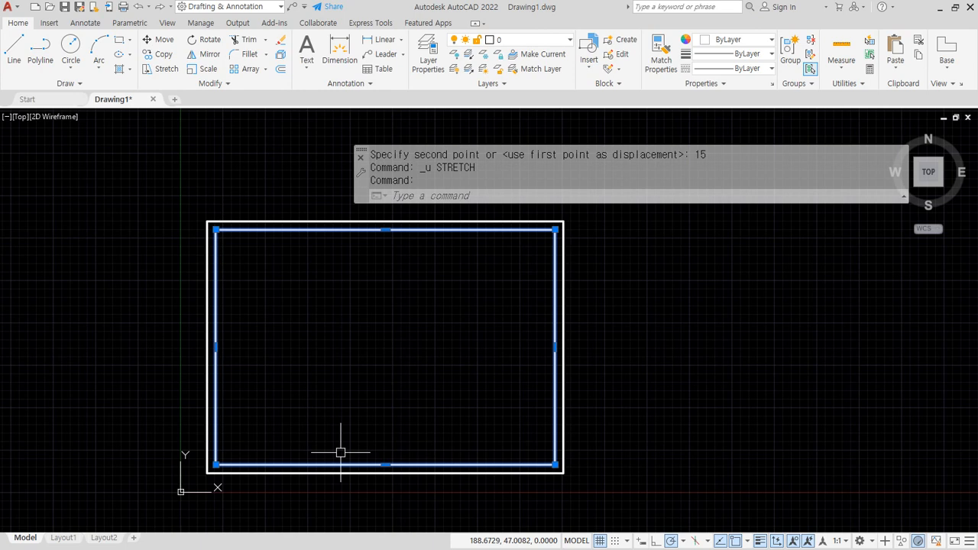
{"action": "left_click", "coordinate": [216, 347]}
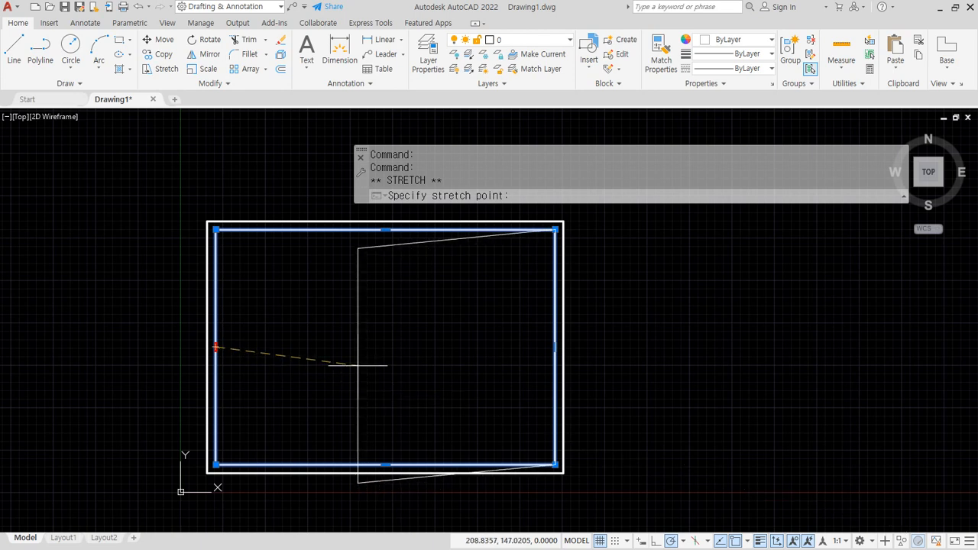
{"action": "type", "text": "15"}
{"action": "key", "text": "Return"}
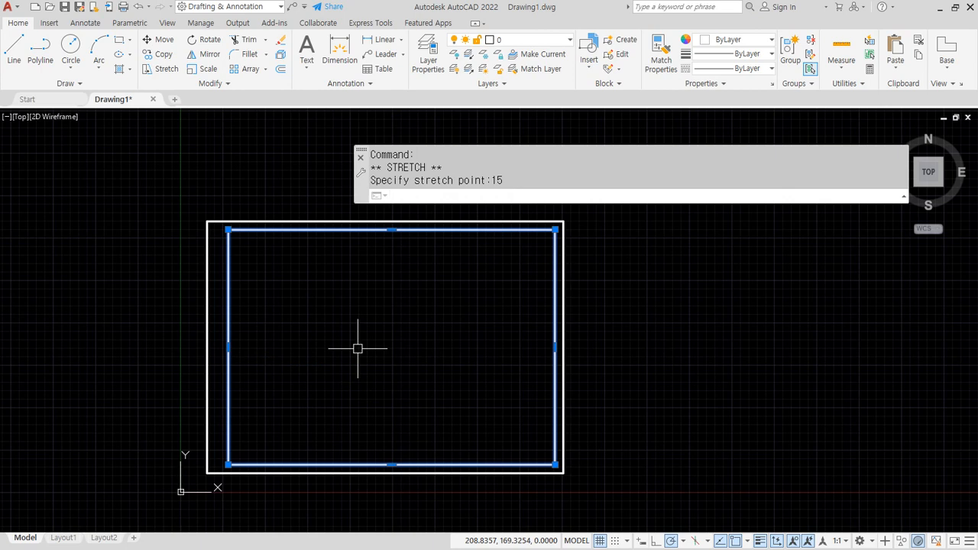
{"action": "key", "text": "Escape"}
- Erase both rectangles of the sheet frame and zoom to All
{"action": "left_click", "coordinate": [568, 453]}
{"action": "left_click", "coordinate": [351, 350]}
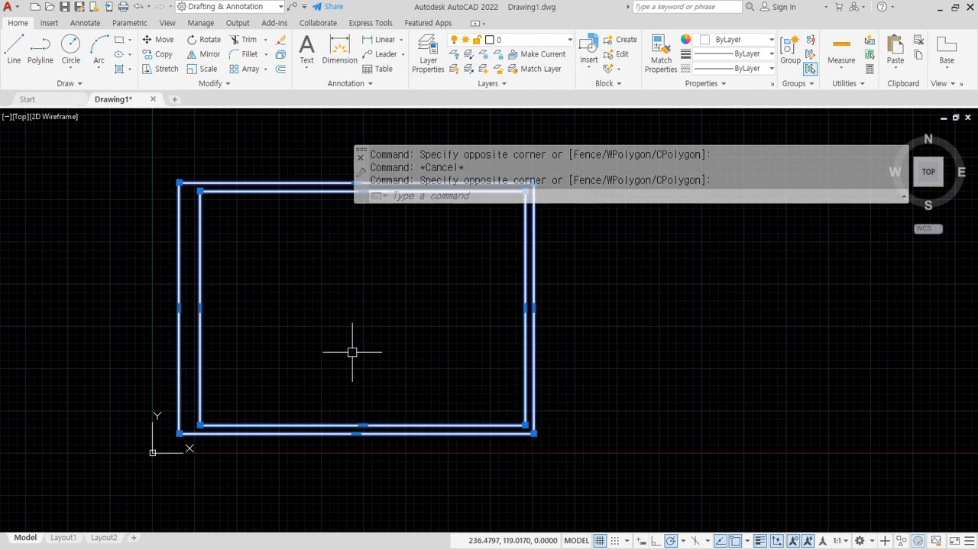
{"action": "type", "text": "e"}
{"action": "key", "text": "Return"}
{"action": "type", "text": "z"}
{"action": "key", "text": "Return"}
{"action": "type", "text": "a"}
{"action": "key", "text": "Return"}
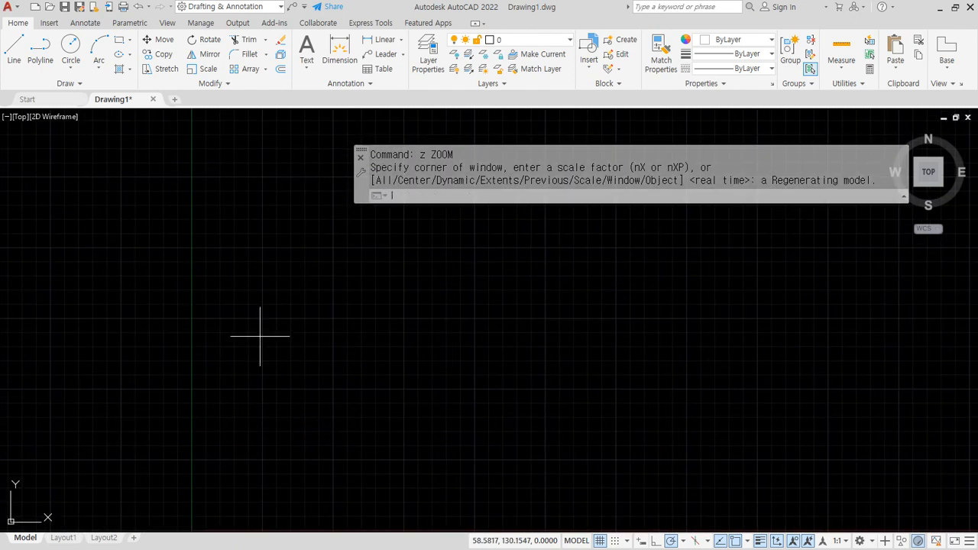
- Draw a horizontal line in the left half of the empty drawing area
{"action": "type", "text": "l"}
{"action": "key", "text": "Return"}
{"action": "left_click", "coordinate": [260, 337]}
{"action": "left_click", "coordinate": [451, 336]}
{"action": "key", "text": "Return"}
- Draw a separate vertical line to the right of the horizontal line, extending above and below its level
{"action": "key", "text": "Return"}
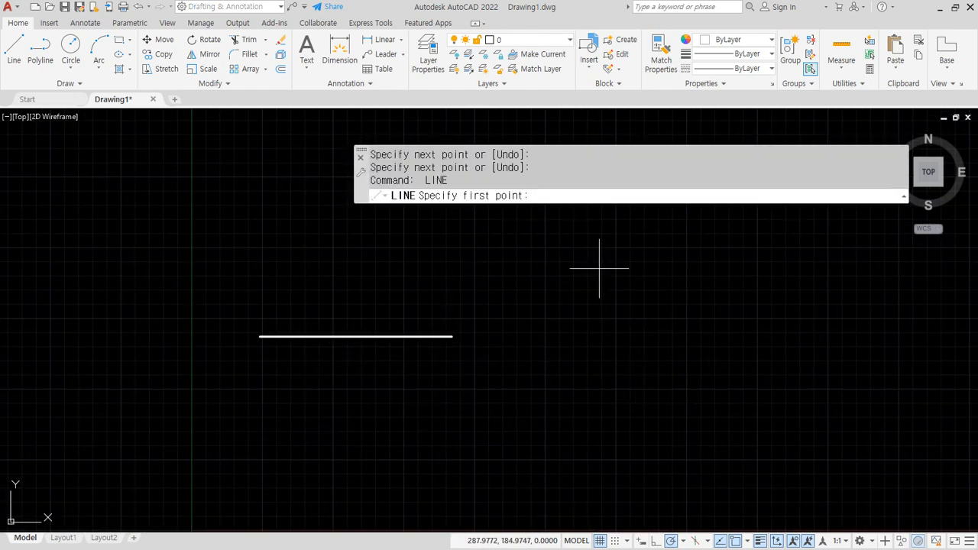
{"action": "left_click", "coordinate": [599, 268]}
{"action": "left_click", "coordinate": [599, 429]}
{"action": "key", "text": "Return"}
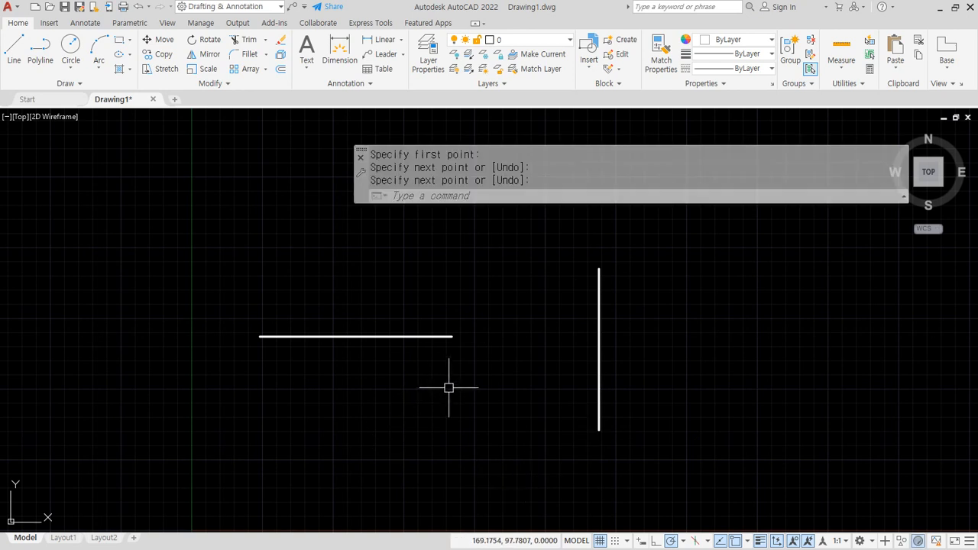
- Grip-stretch the horizontal line's right endpoint straight to the right, past the vertical line
{"action": "left_click", "coordinate": [478, 393]}
{"action": "left_click", "coordinate": [443, 334]}
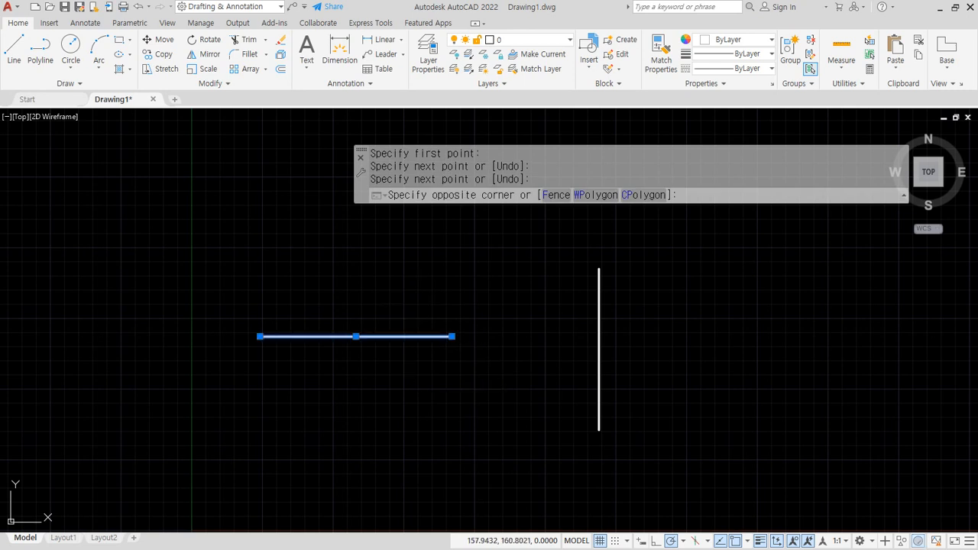
{"action": "left_click", "coordinate": [452, 336]}
{"action": "left_click", "coordinate": [711, 336]}
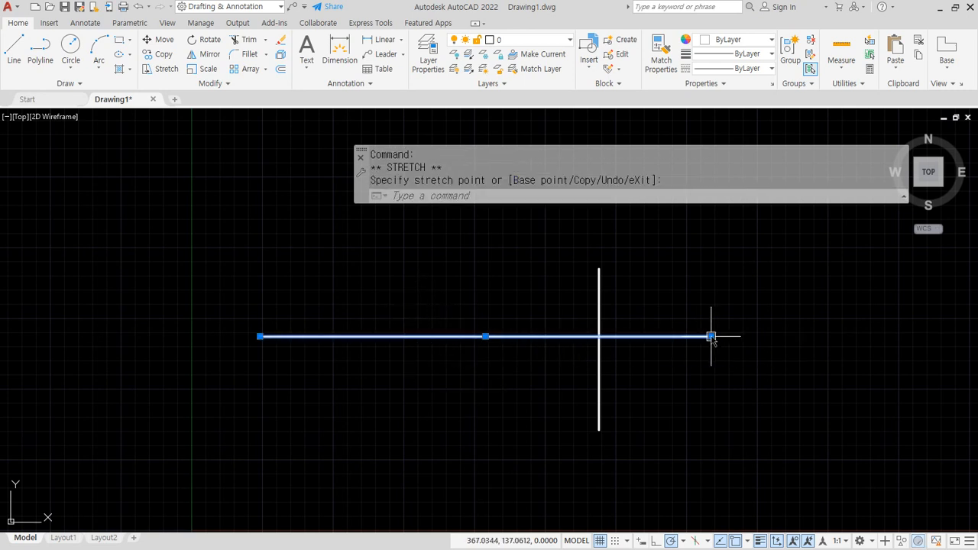
{"action": "mouse_move", "coordinate": [711, 336]}
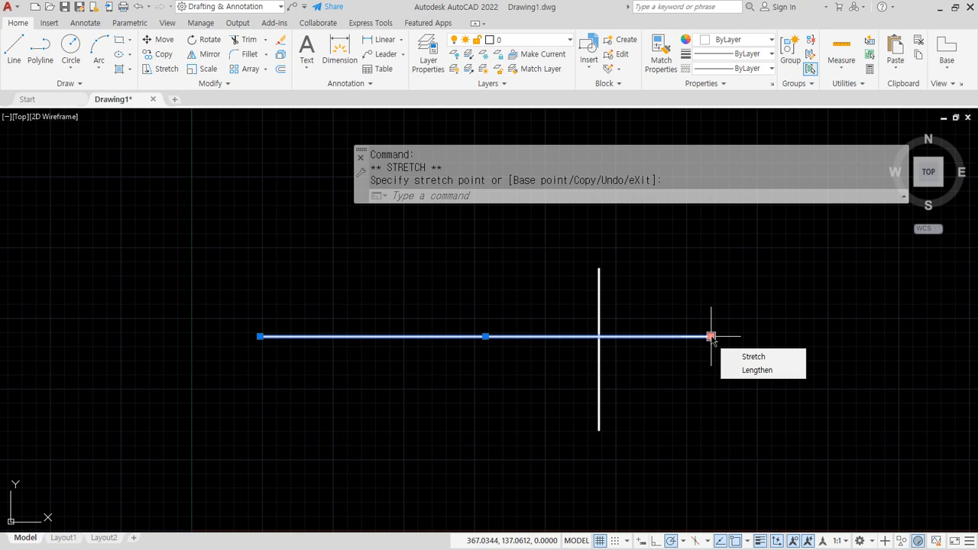
- Draw a short vertical line below the middle of the horizontal line, leaving a gap between them
{"action": "type", "text": "l"}
{"action": "key", "text": "Return"}
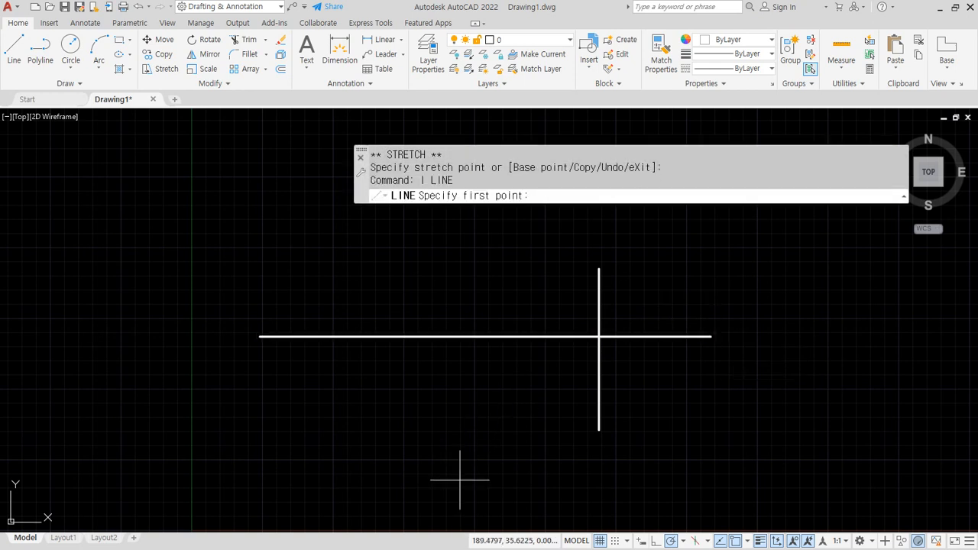
{"action": "left_click", "coordinate": [456, 494]}
{"action": "left_click", "coordinate": [456, 419]}
{"action": "key", "text": "Return"}
- Grip-stretch the short vertical line's upper endpoint straight up onto the horizontal line
{"action": "left_click", "coordinate": [456, 428]}
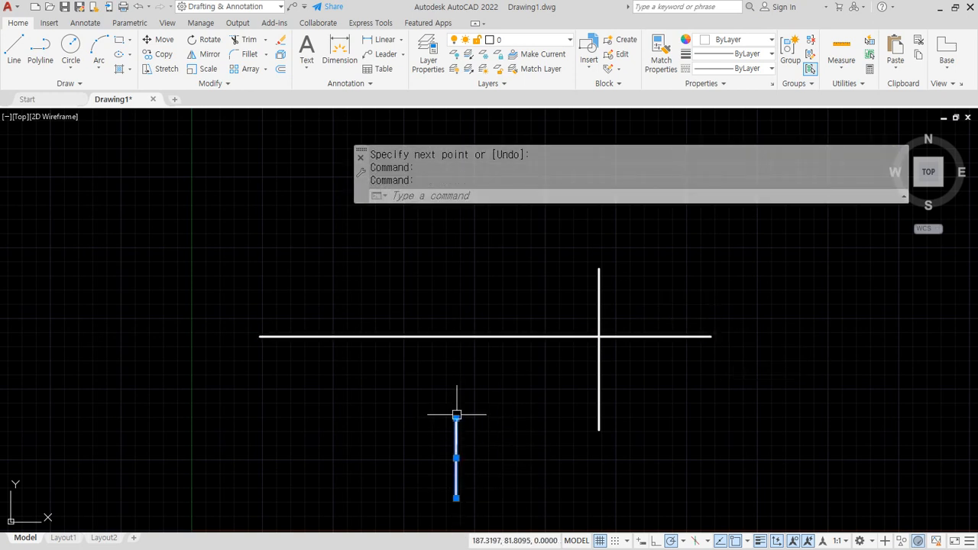
{"action": "left_click", "coordinate": [456, 418]}
{"action": "left_click", "coordinate": [456, 336]}
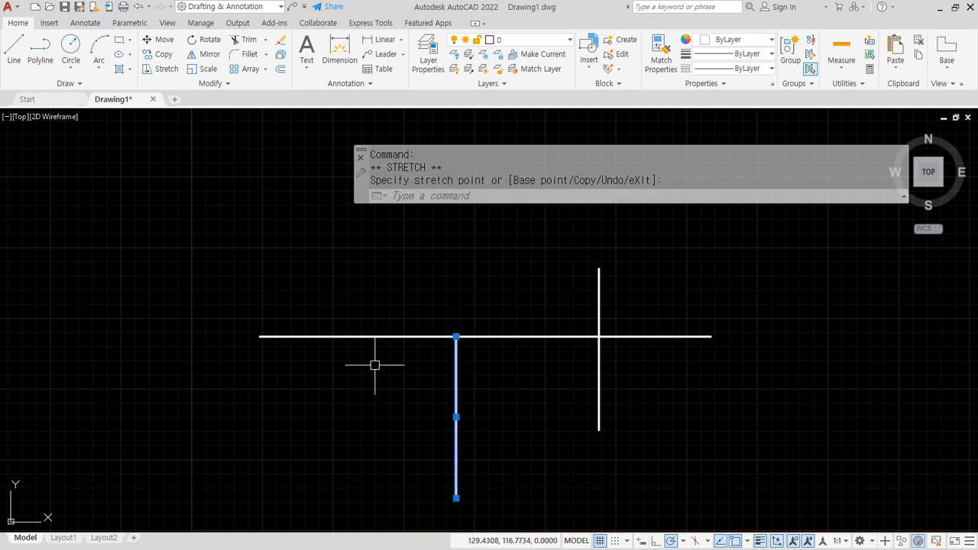
{"action": "key", "text": "Escape"}
- Draw a separate slanted line rising to the right, above and to the left of the horizontal line
{"action": "type", "text": "l"}
{"action": "key", "text": "Return"}
{"action": "left_click", "coordinate": [129, 350]}
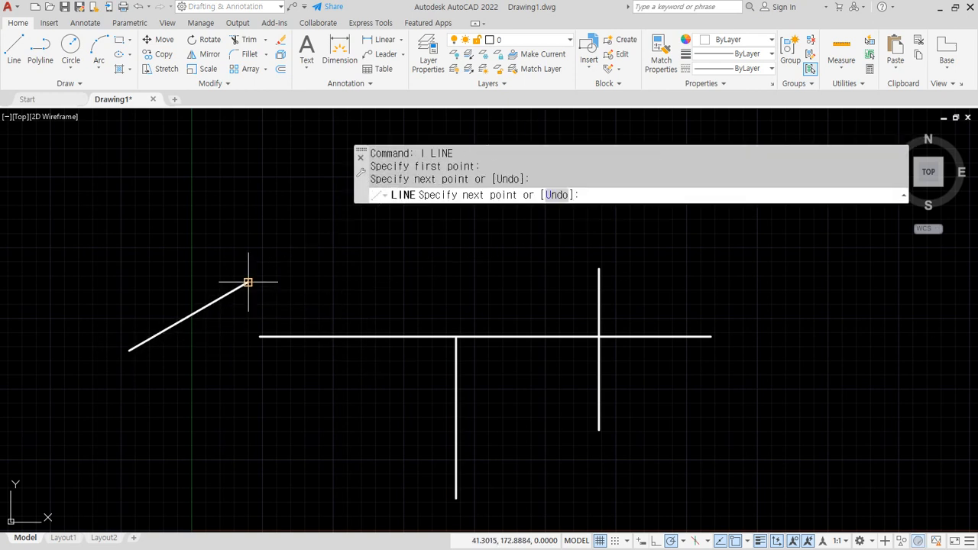
{"action": "key", "text": "Return"}
- Grip-stretch the slanted line's upper endpoint far to the right and its lower endpoint up to nearly the same level
{"action": "left_click", "coordinate": [255, 283]}
{"action": "left_click", "coordinate": [236, 275]}
{"action": "left_click", "coordinate": [248, 282]}
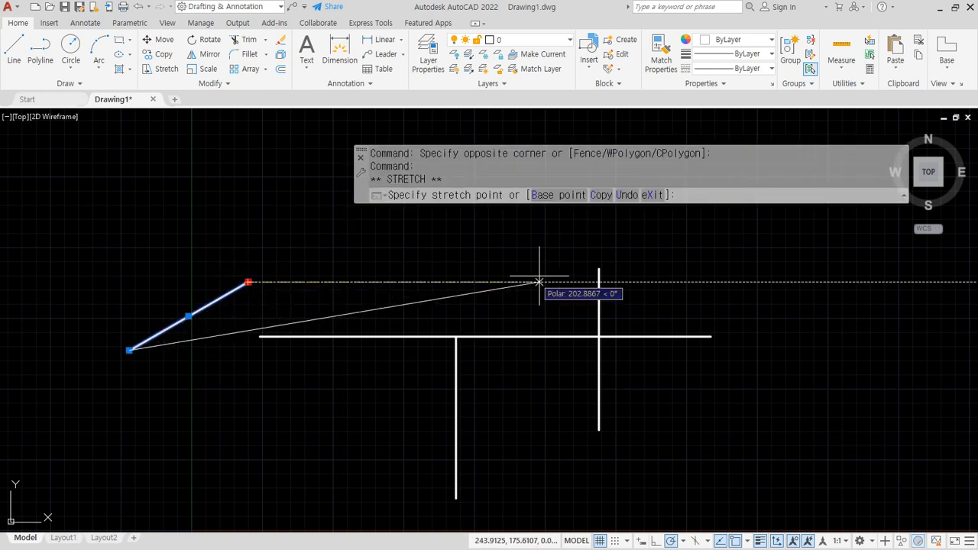
{"action": "left_click", "coordinate": [578, 250]}
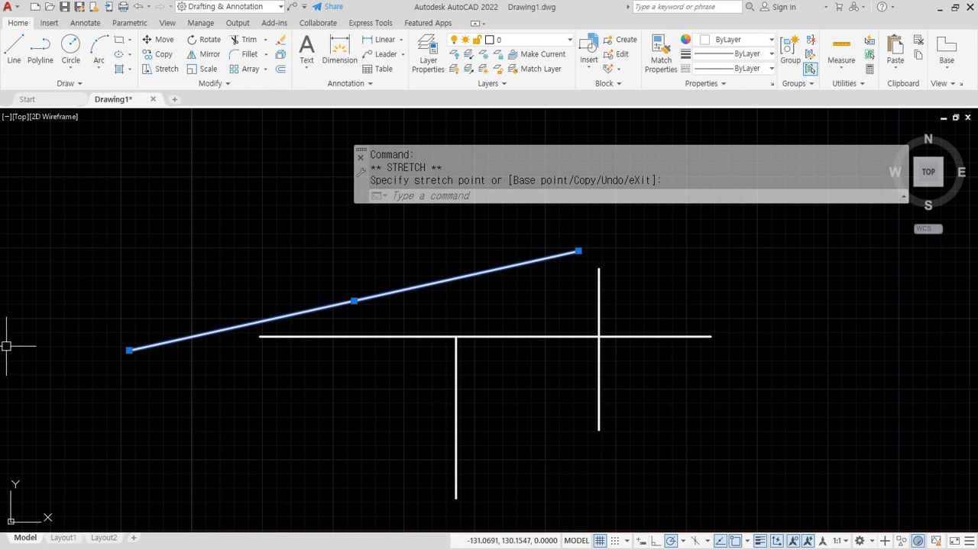
{"action": "left_click", "coordinate": [129, 351]}
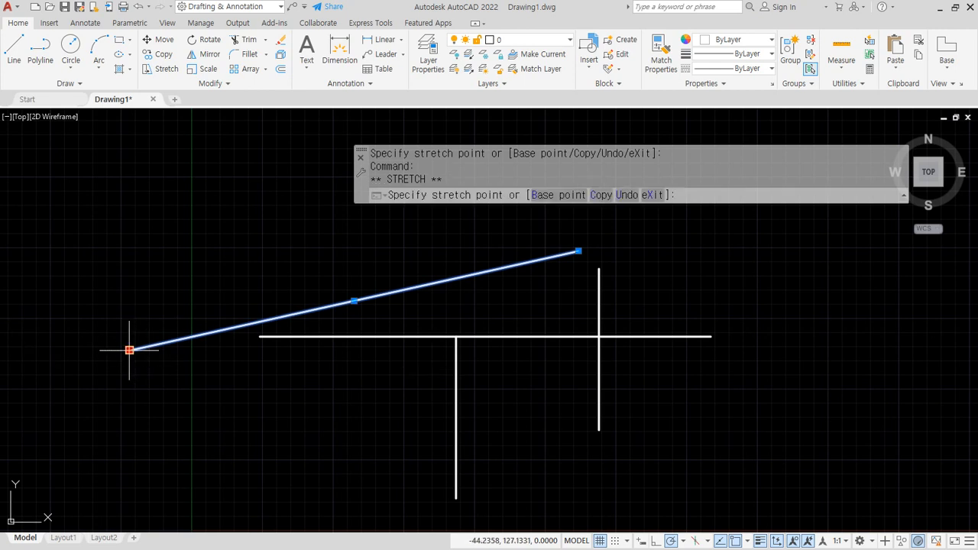
{"action": "left_click", "coordinate": [185, 250]}
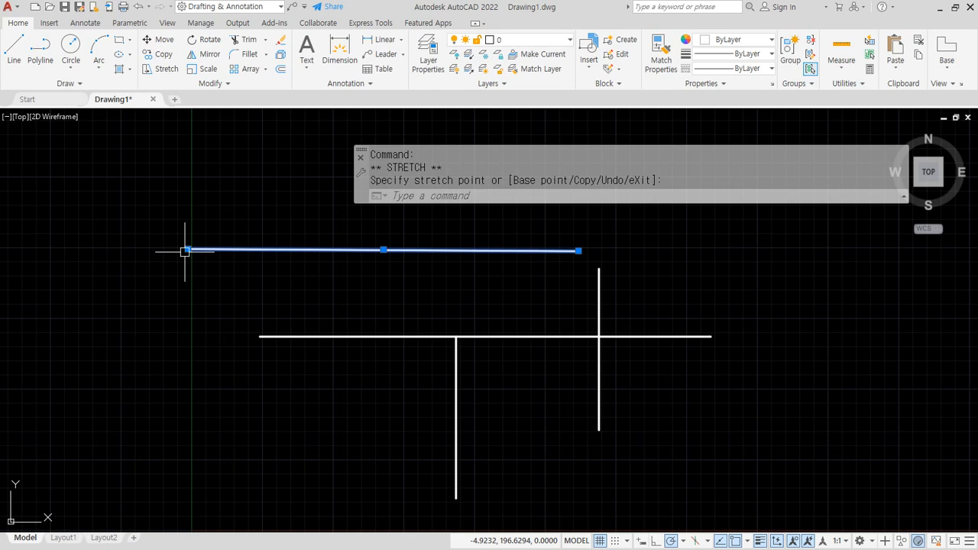
- Switch to the Notepad command list and review the LENgthen(길이) entry
{"action": "key", "text": "alt+Tab"}
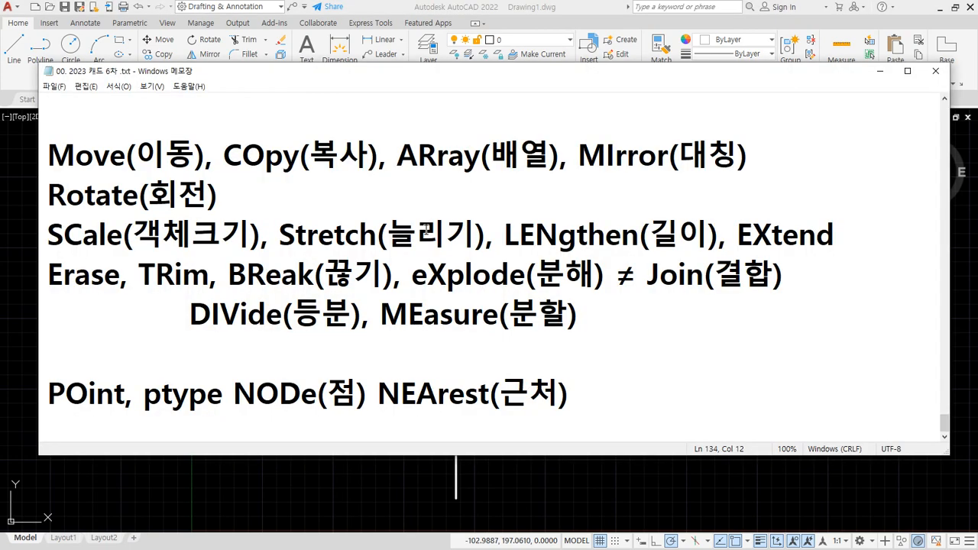
{"action": "left_click_drag", "start_coordinate": [507, 251], "coordinate": [722, 255]}
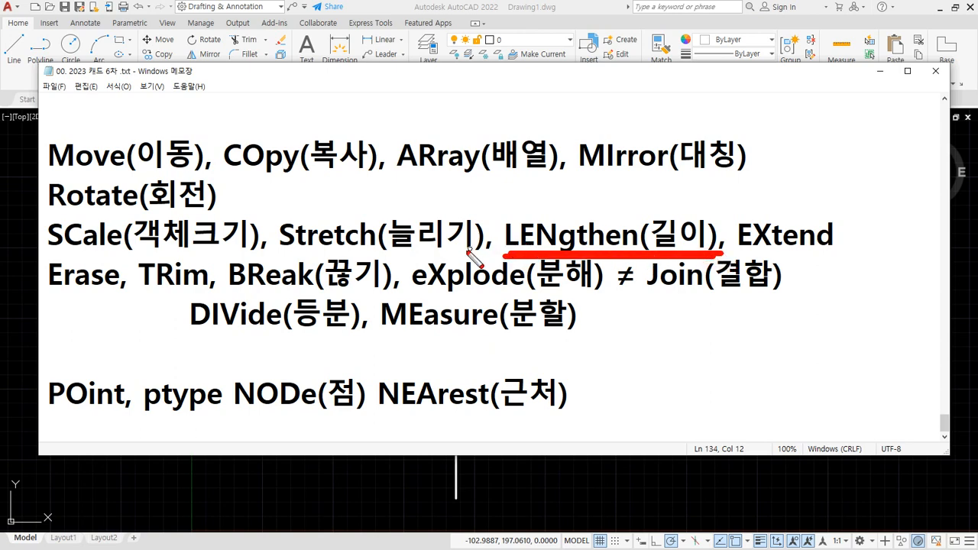
{"action": "key", "text": "Escape"}
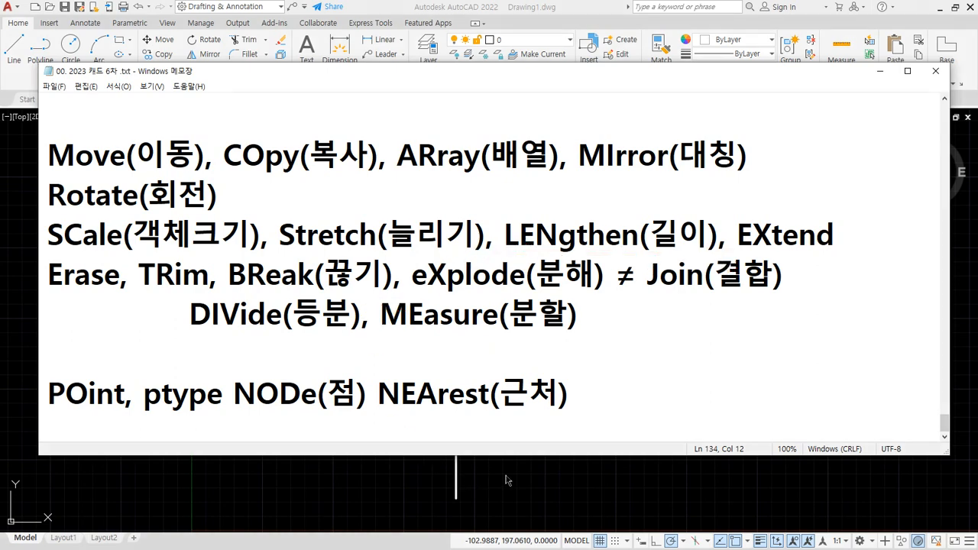
- Return to AutoCAD, erase all four lines and zoom to All
{"action": "left_click", "coordinate": [524, 476]}
{"action": "left_click", "coordinate": [654, 414]}
{"action": "left_click", "coordinate": [284, 229]}
{"action": "type", "text": "e"}
{"action": "key", "text": "Return"}
{"action": "type", "text": "z ZOOM"}
{"action": "key", "text": "Return"}
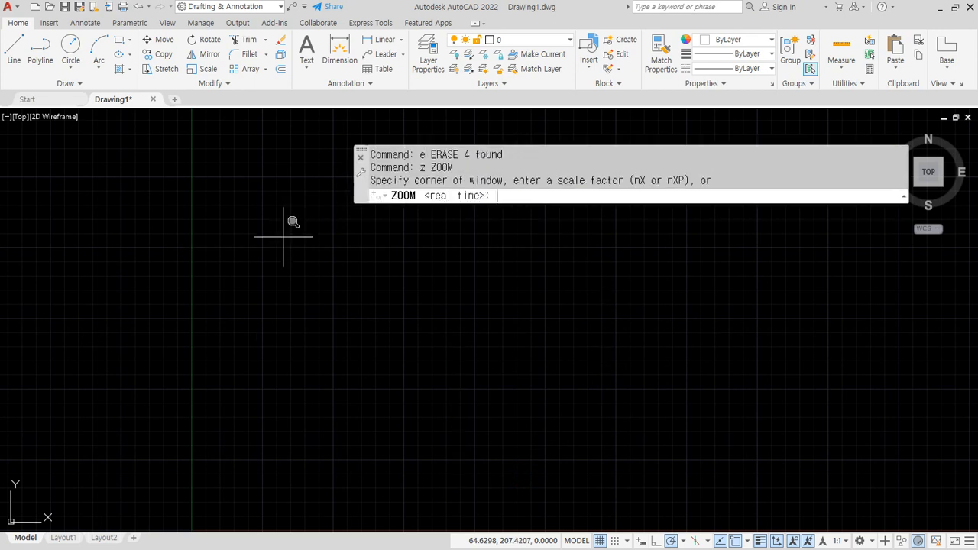
{"action": "type", "text": "a"}
{"action": "key", "text": "Return"}
- Draw a slanted line rising gently to the right in the middle of the drawing area
{"action": "key", "text": "l"}
{"action": "key", "text": "Return"}
{"action": "left_click", "coordinate": [323, 403]}
{"action": "left_click", "coordinate": [504, 343]}
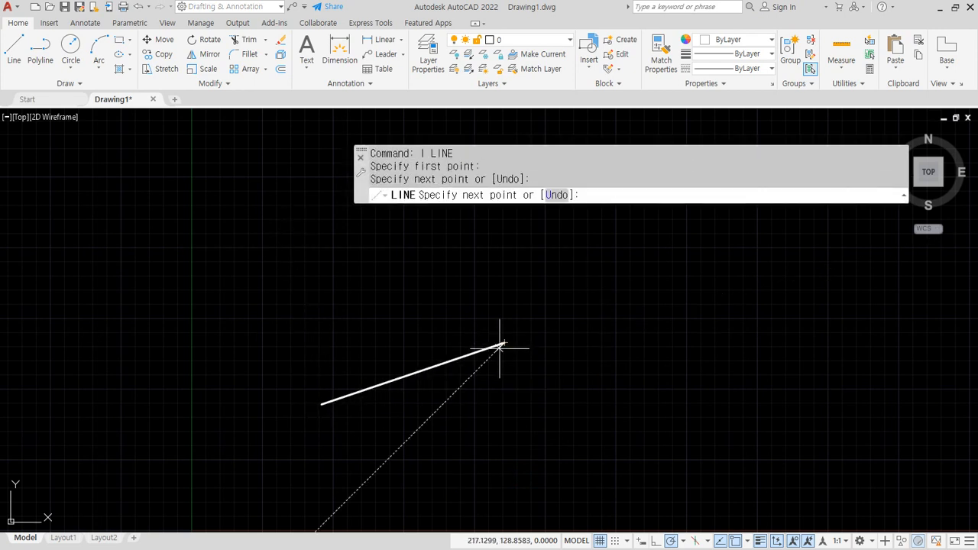
{"action": "key", "text": "Return"}
{"action": "type", "text": "len"}
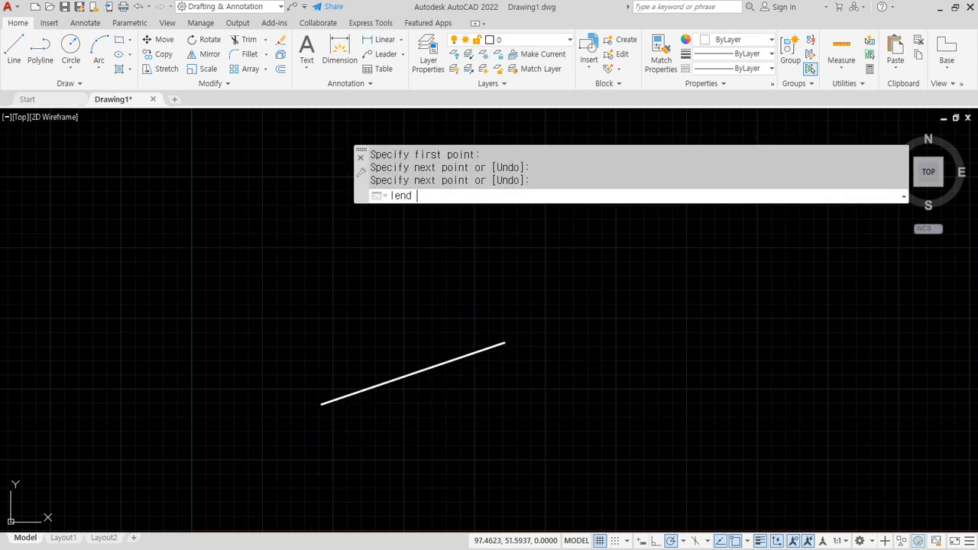
{"action": "type", "text": "d"}
{"action": "key", "text": "Return"}
{"action": "key", "text": "Escape"}
{"action": "key", "text": "Escape"}
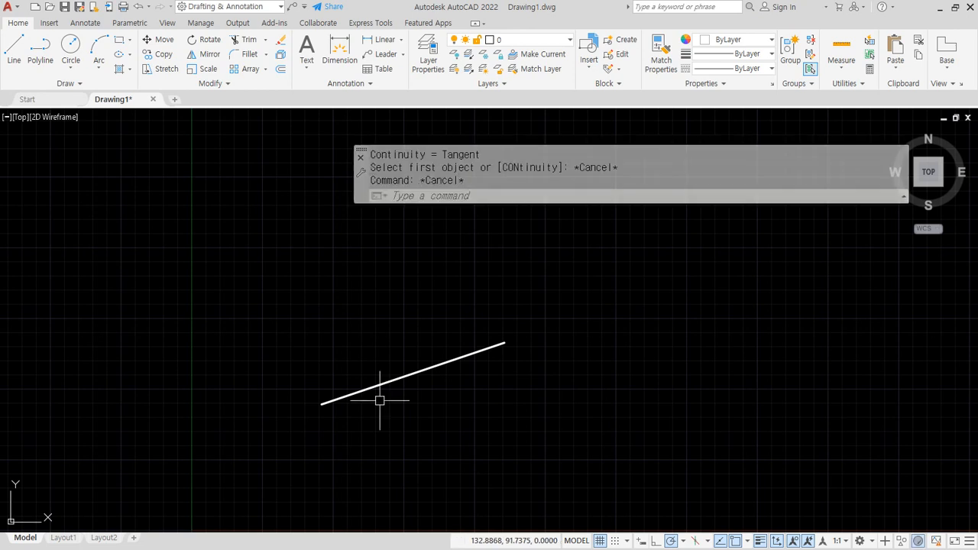
- Extend the slanted line's upper-right end along its own direction using Lengthen with the Dynamic option
{"action": "type", "text": "len"}
{"action": "key", "text": "Return"}
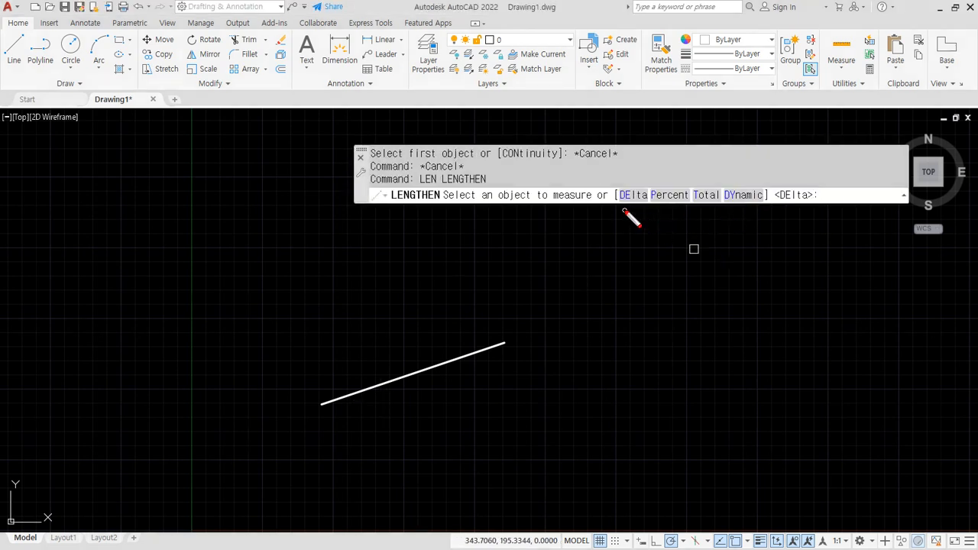
{"action": "left_click_drag", "start_coordinate": [624, 212], "coordinate": [744, 225]}
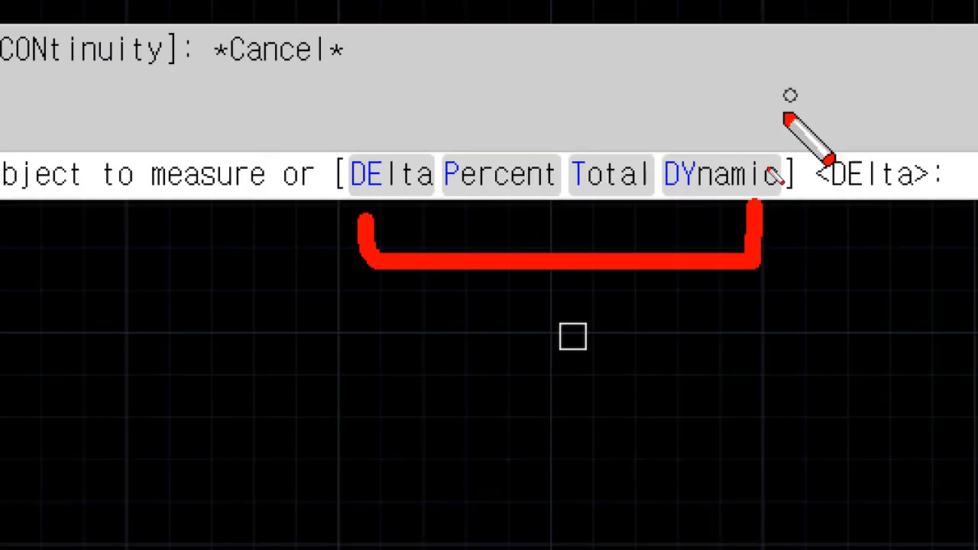
{"action": "left_click_drag", "start_coordinate": [770, 156], "coordinate": [751, 178]}
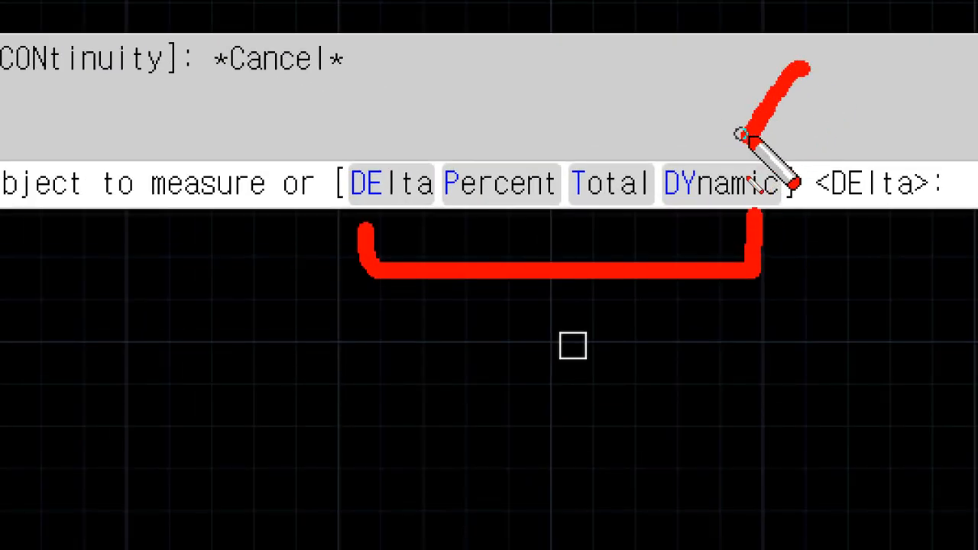
{"action": "mouse_move", "coordinate": [739, 134]}
{"action": "left_mouse_down"}
{"action": "mouse_move", "coordinate": [738, 153]}
{"action": "mouse_move", "coordinate": [769, 148]}
{"action": "mouse_move", "coordinate": [738, 163]}
{"action": "left_mouse_up"}
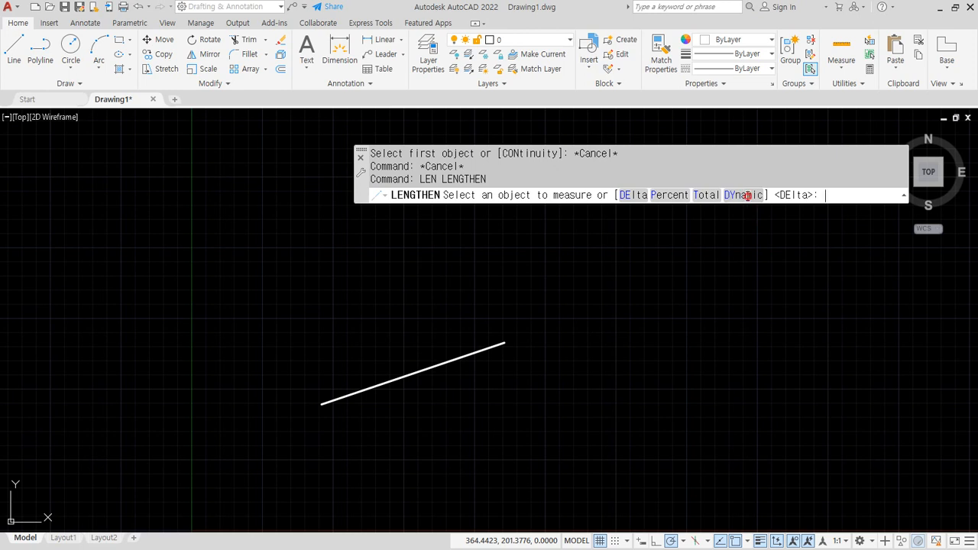
{"action": "left_click", "coordinate": [722, 183]}
{"action": "left_click", "coordinate": [473, 351]}
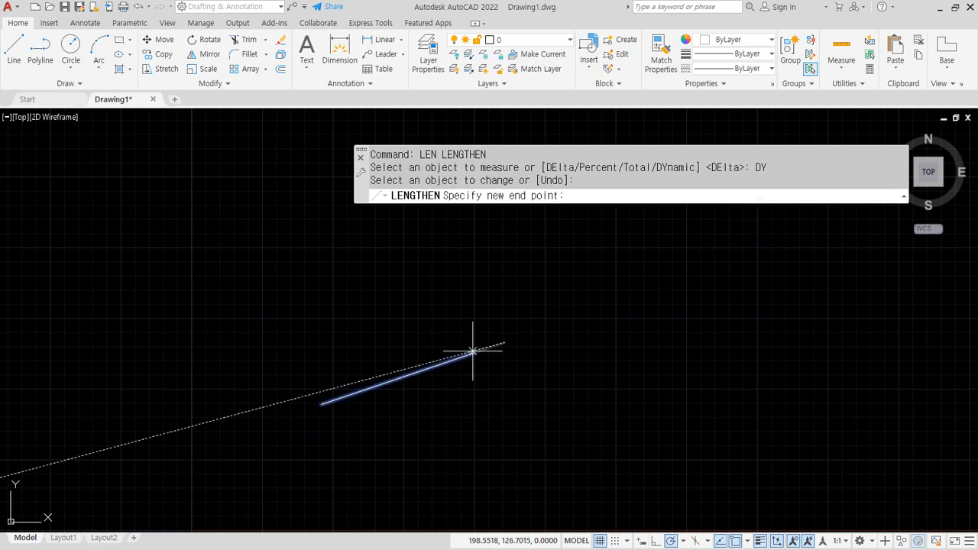
{"action": "left_click", "coordinate": [705, 274]}
- Dynamically shorten the slanted line's upper-right end and extend its lower-left end outward
{"action": "left_click", "coordinate": [704, 274]}
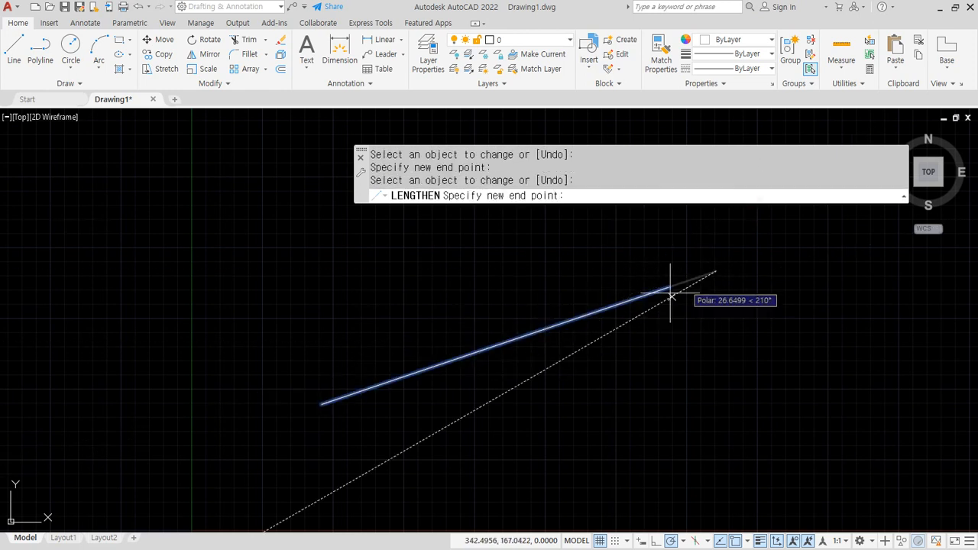
{"action": "left_click", "coordinate": [540, 362]}
{"action": "left_click", "coordinate": [369, 388]}
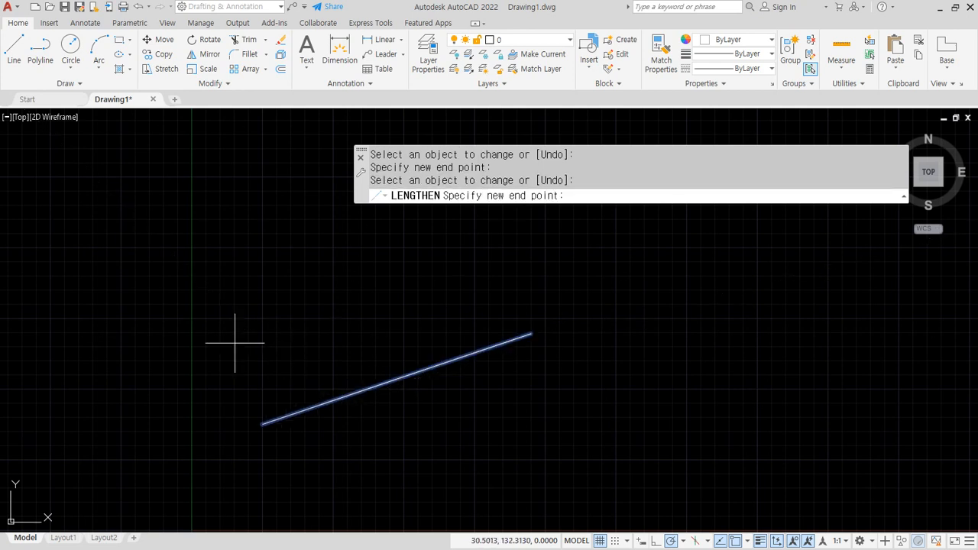
{"action": "left_click", "coordinate": [203, 332]}
- Dynamically extend the slanted line's upper-right end far outward and pull it back to a shorter length
{"action": "left_click", "coordinate": [474, 358]}
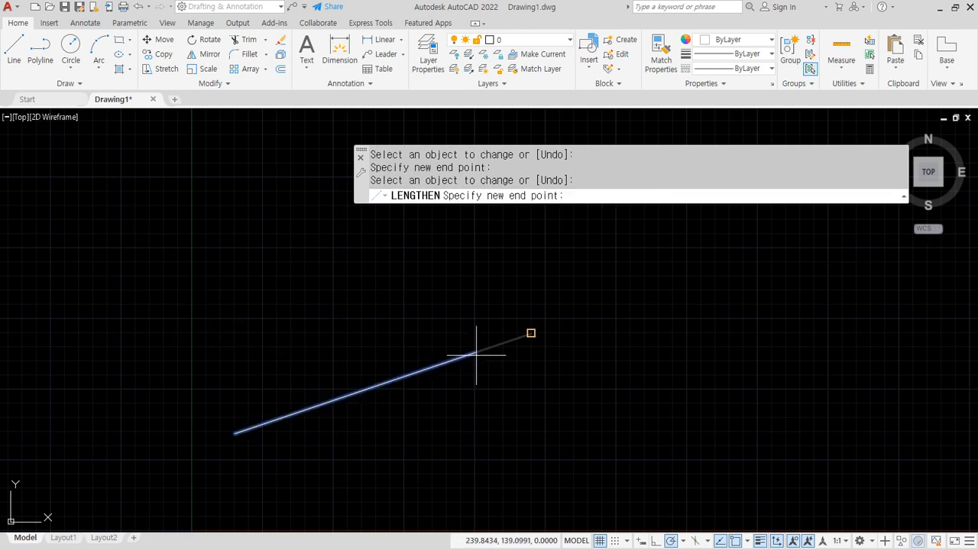
{"action": "left_click", "coordinate": [752, 285]}
{"action": "left_click", "coordinate": [731, 273]}
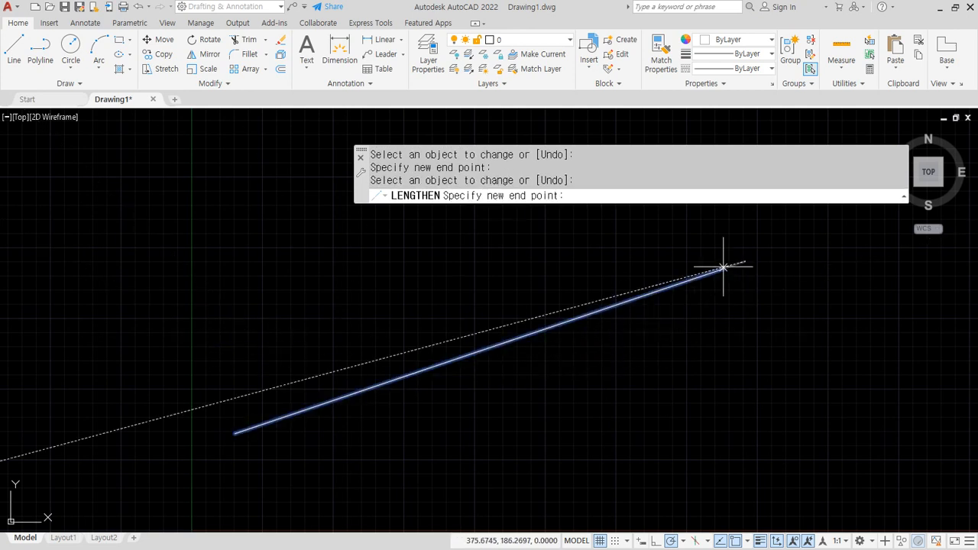
{"action": "left_click", "coordinate": [596, 382]}
- Undo the last Lengthen operation and extend the arc's right end down past the slanted line with Lengthen's Dynamic option
{"action": "key", "text": "Escape"}
{"action": "key", "text": "ctrl+z"}
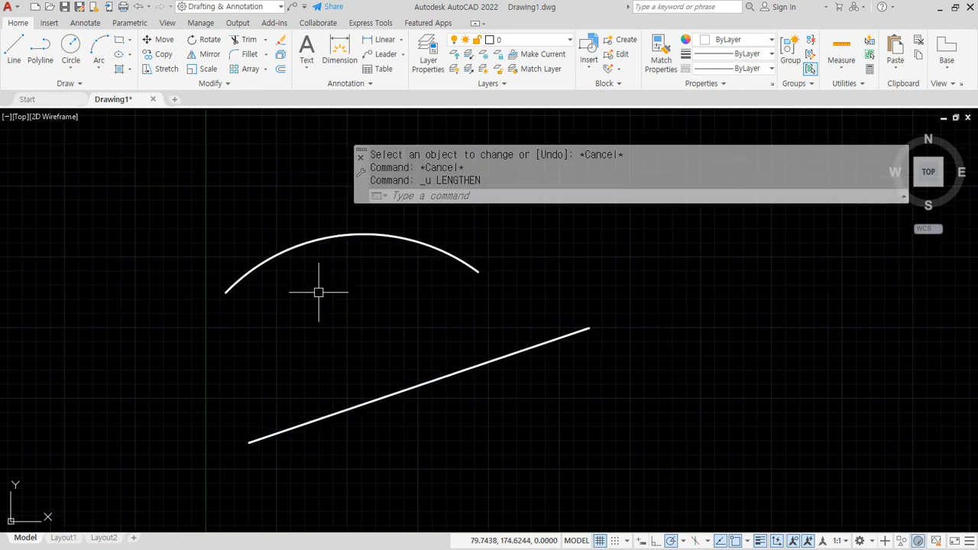
{"action": "type", "text": "LEN"}
{"action": "key", "text": "Return"}
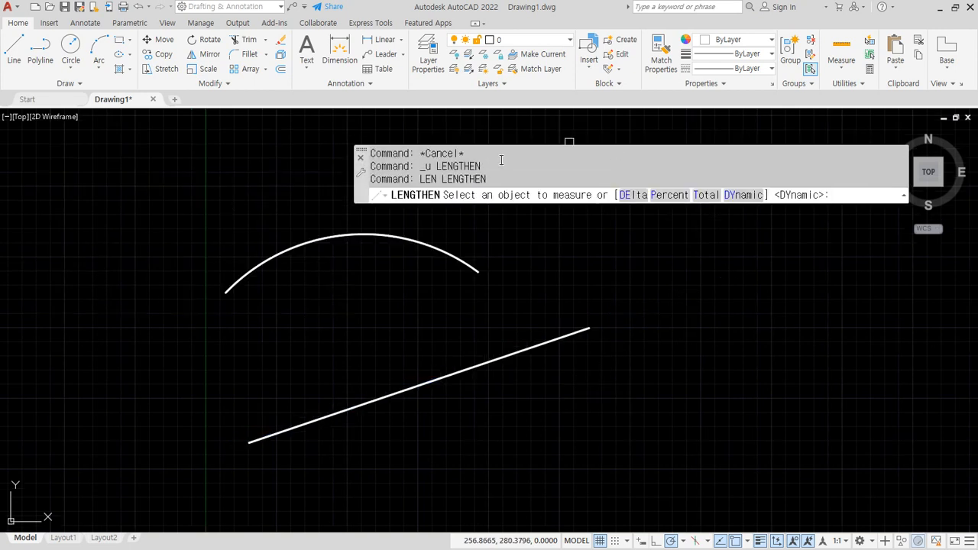
{"action": "left_click", "coordinate": [748, 196]}
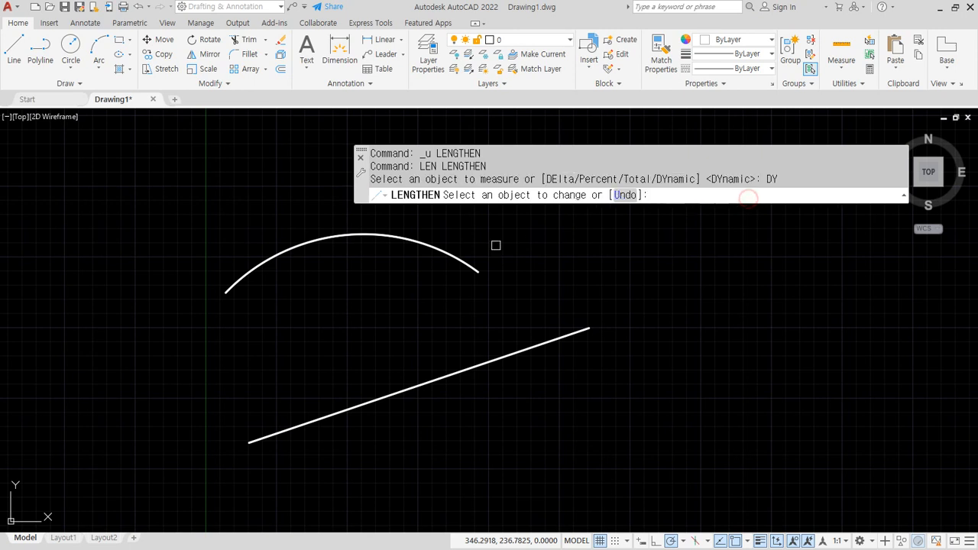
{"action": "left_click", "coordinate": [459, 260]}
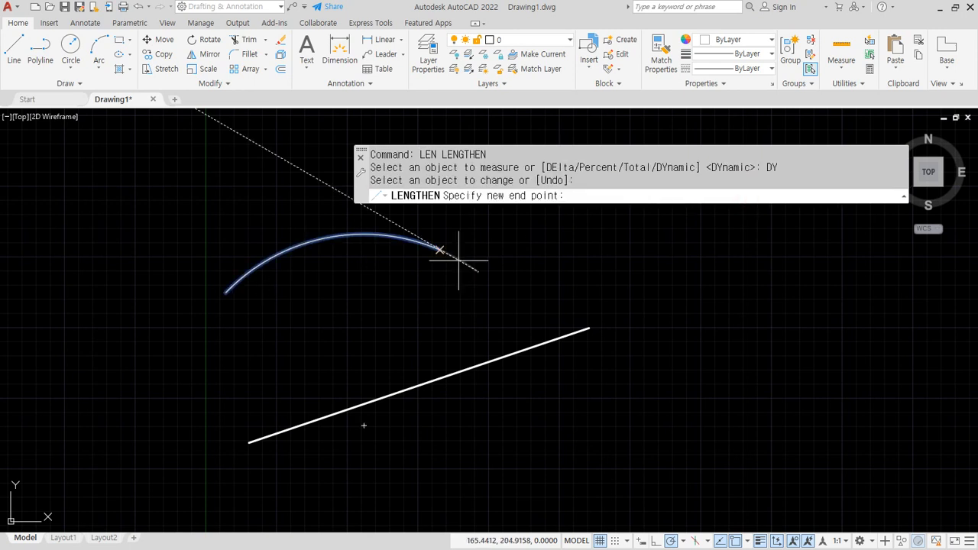
{"action": "left_click", "coordinate": [527, 413]}
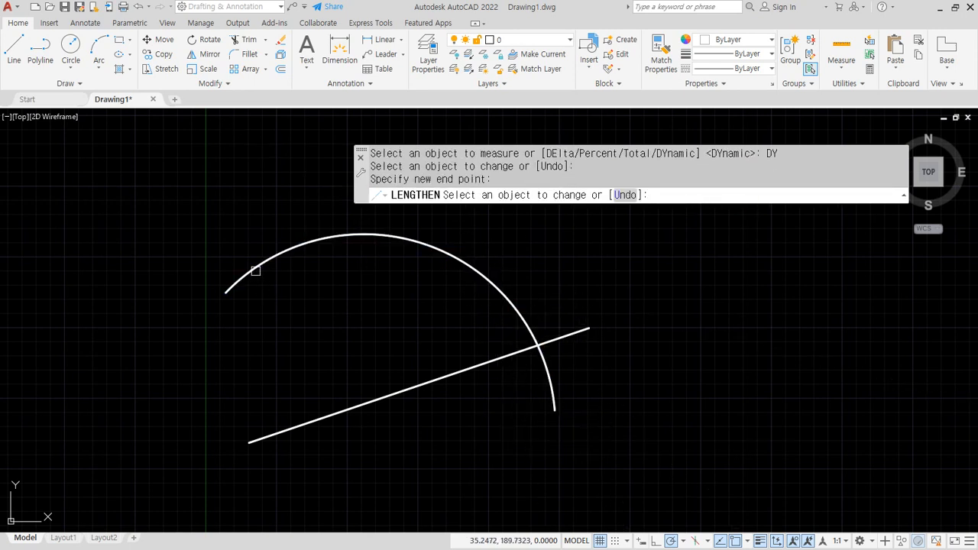
- Dynamically extend the arc's left end downward and the slanted line's lower-left end out beyond the arc
{"action": "left_click", "coordinate": [255, 270]}
{"action": "left_click", "coordinate": [278, 454]}
{"action": "left_click", "coordinate": [266, 438]}
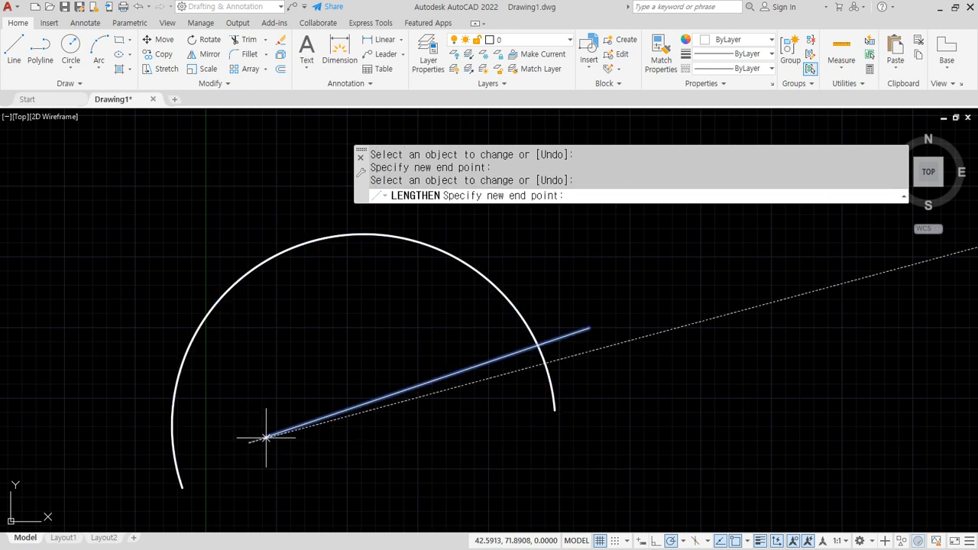
{"action": "left_click", "coordinate": [122, 481]}
- Extend the arc's lower-left end further around beneath the slanted line and finish Lengthen
{"action": "middle_click_drag", "start_coordinate": [317, 410], "coordinate": [337, 299]}
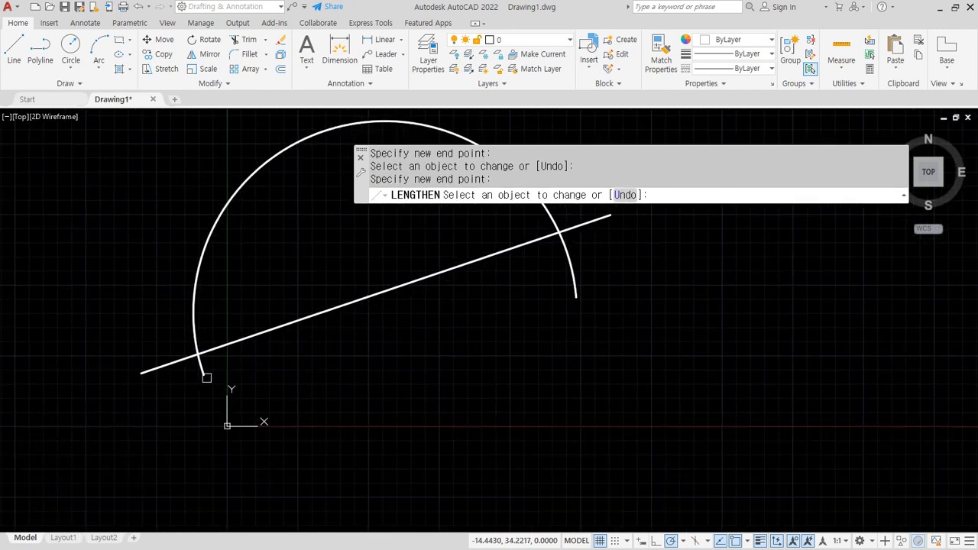
{"action": "left_click", "coordinate": [206, 377]}
{"action": "left_click", "coordinate": [347, 460]}
{"action": "key", "text": "Return"}
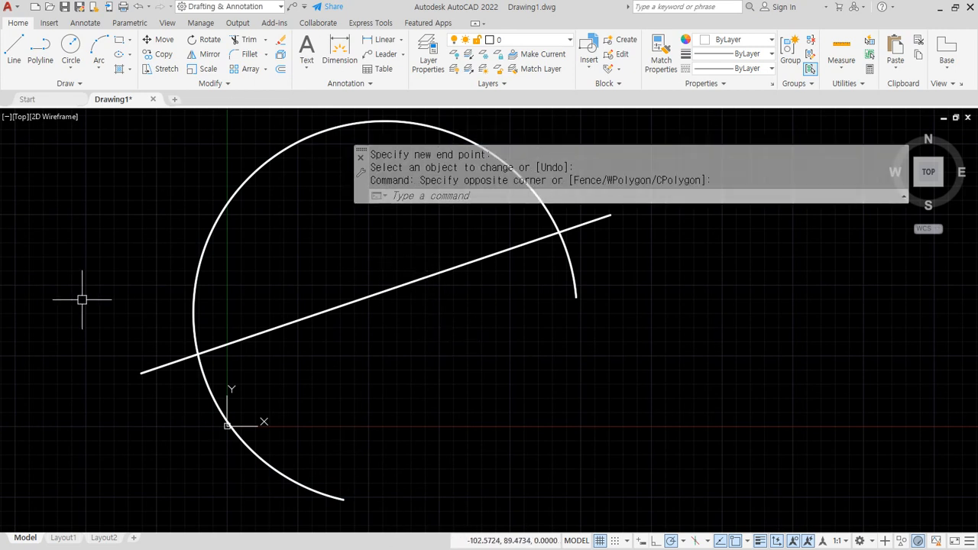
- Shorten the slanted line from its upper-right end to a total length of 100 with Lengthen's Total option
{"action": "type", "text": "LEN"}
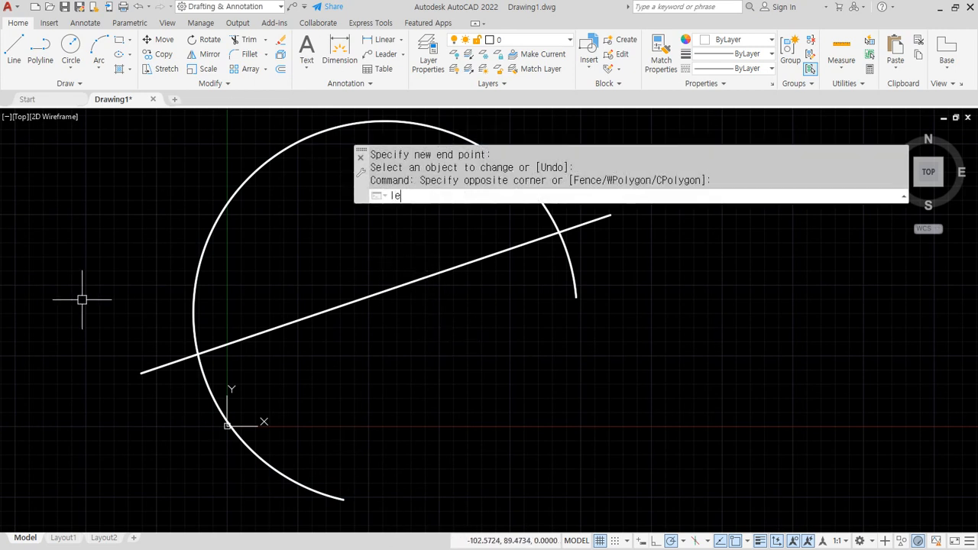
{"action": "key", "text": "Return"}
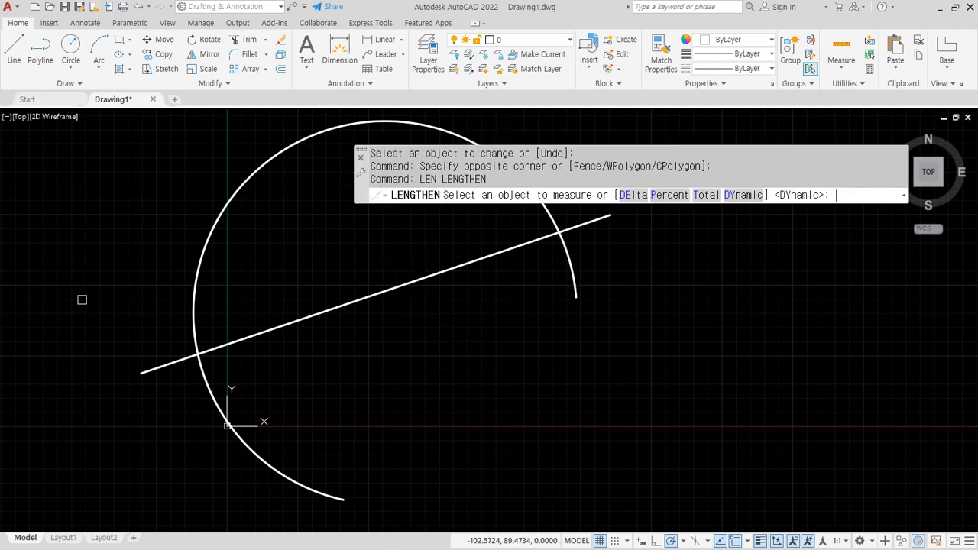
{"action": "left_click", "coordinate": [704, 196]}
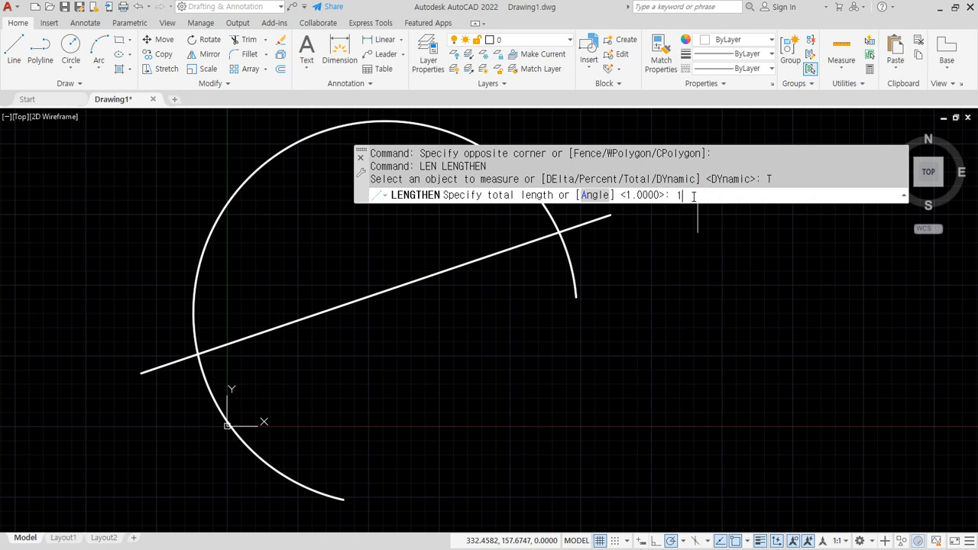
{"action": "key", "text": "Return"}
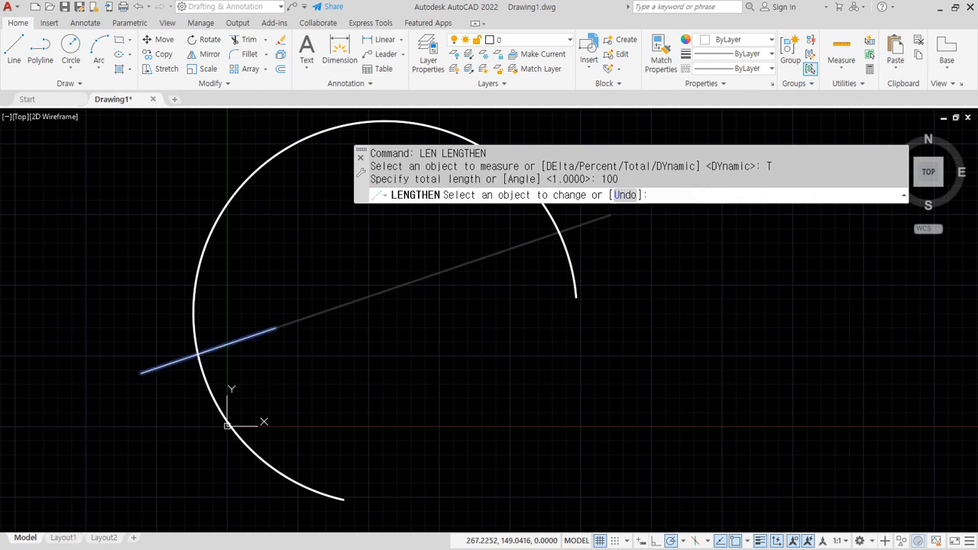
{"action": "left_click", "coordinate": [609, 213]}
{"action": "mouse_move", "coordinate": [283, 355]}
{"action": "left_mouse_down"}
{"action": "mouse_move", "coordinate": [142, 319]}
{"action": "mouse_move", "coordinate": [291, 365]}
{"action": "left_mouse_up"}
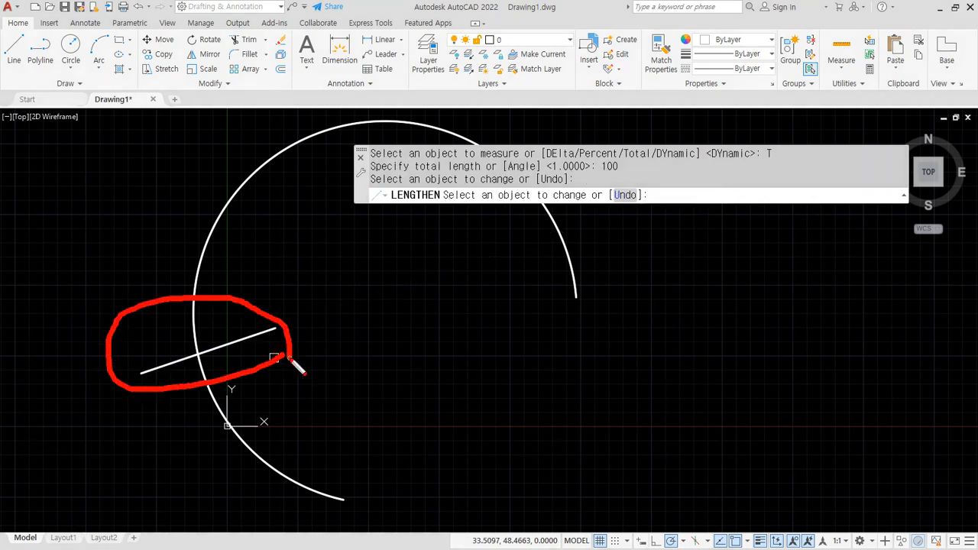
- Shorten the arc from its lower-left end to the same total length of 100 and finish Lengthen
{"action": "left_click", "coordinate": [314, 489]}
{"action": "middle_click_drag", "start_coordinate": [457, 308], "coordinate": [388, 386]}
{"action": "left_click_drag", "start_coordinate": [445, 241], "coordinate": [537, 385]}
{"action": "key", "text": "Return"}
- Extend the slanted line from its upper-right end to a total length of 500 with Lengthen's Total option
{"action": "key", "text": "Return"}
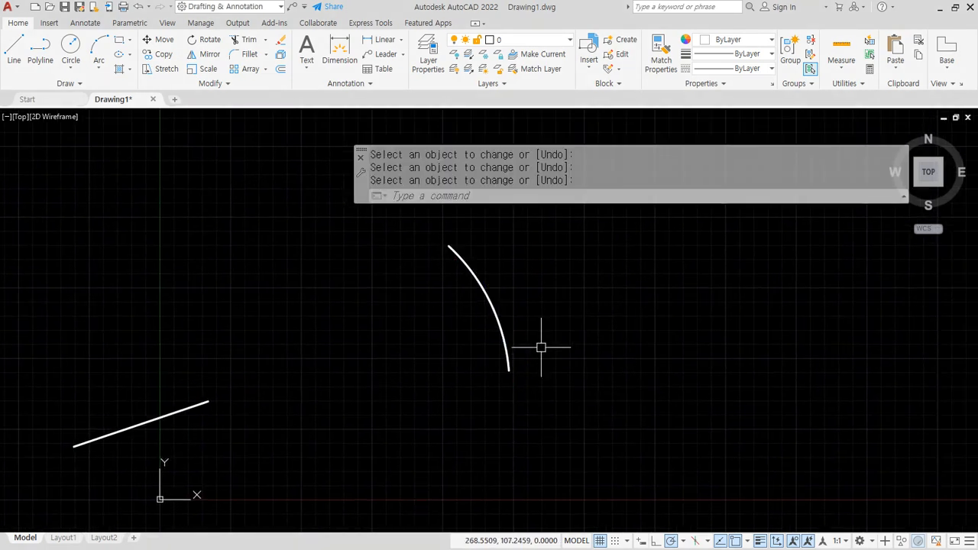
{"action": "left_click", "coordinate": [704, 194]}
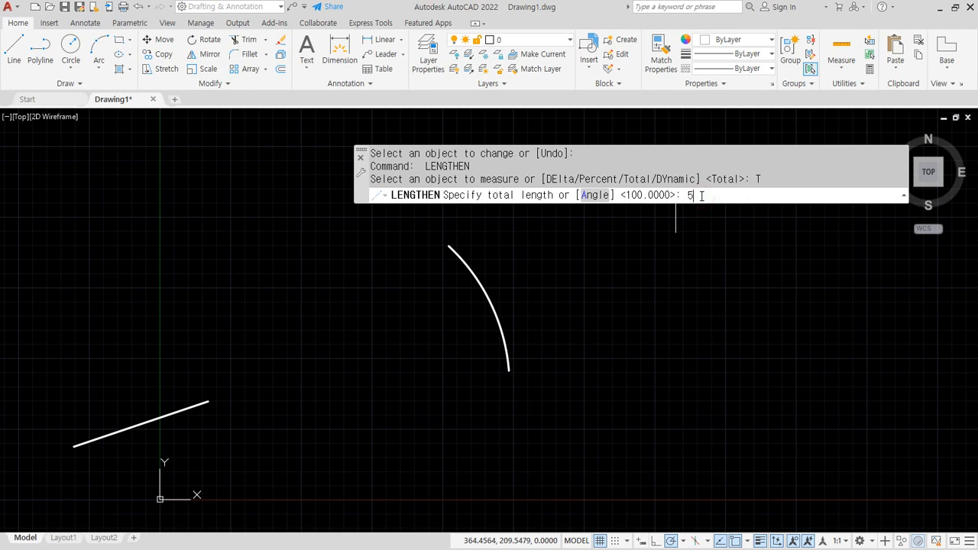
{"action": "type", "text": "500"}
{"action": "key", "text": "Return"}
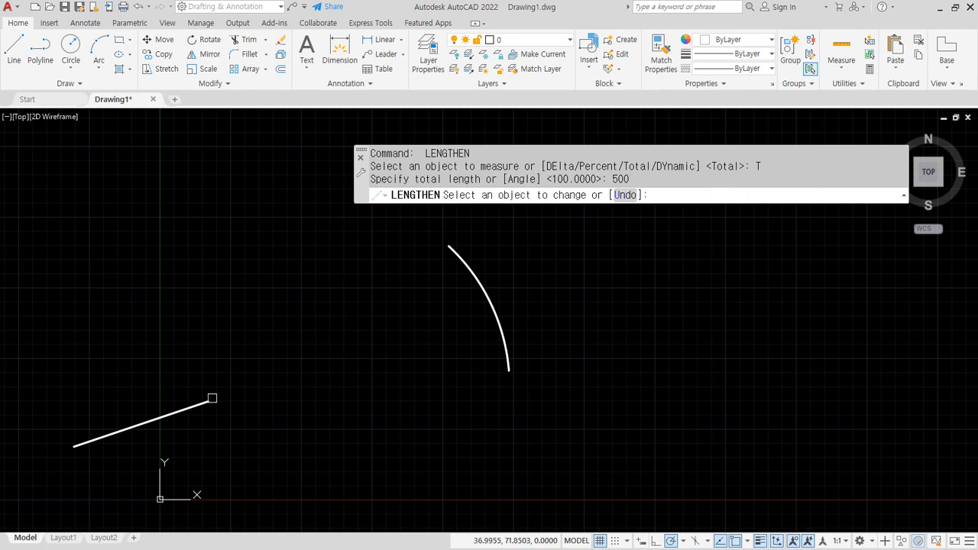
{"action": "left_click", "coordinate": [212, 398]}
{"action": "scroll", "coordinate": [397, 391], "scroll_direction": "down", "scroll_amount": 2}
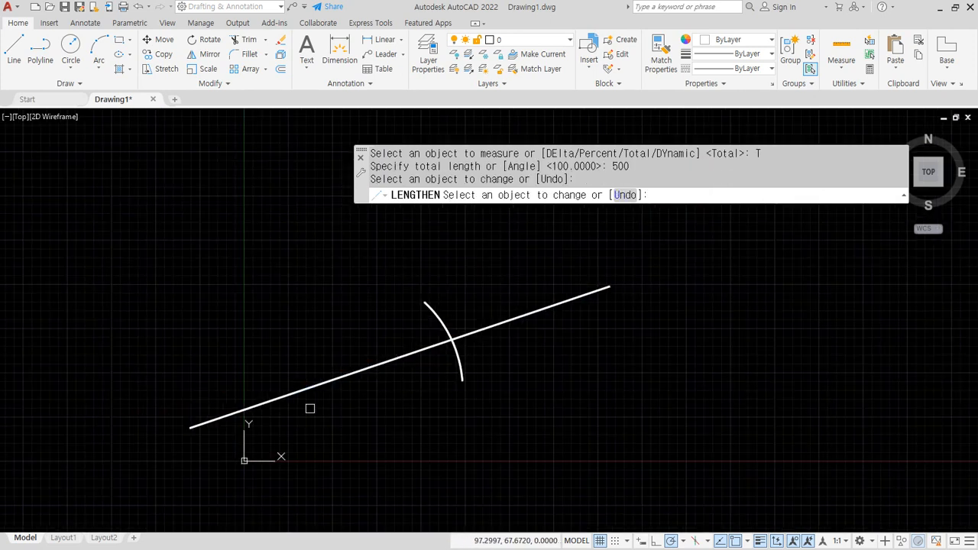
- Extend the arc from its upper-left end to the same total length of 500 and end Lengthen
{"action": "left_click", "coordinate": [438, 307]}
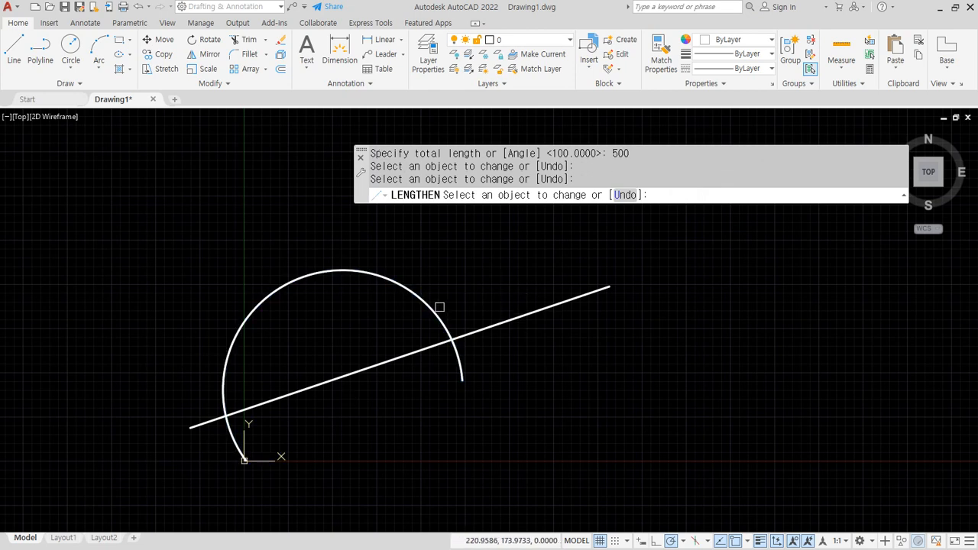
{"action": "left_click", "coordinate": [445, 324]}
{"action": "key", "text": "Escape"}
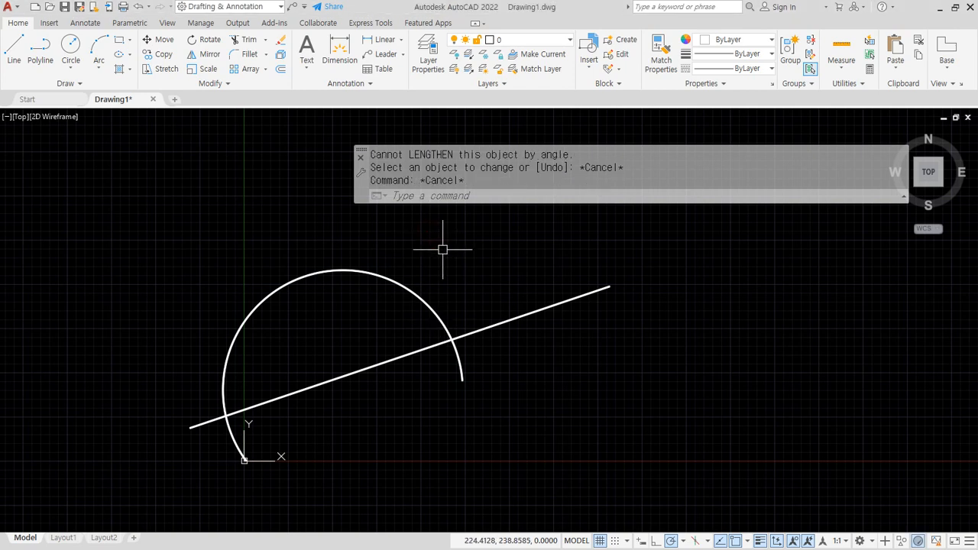
- Double the slanted line's length from its upper-right end with Lengthen's Percent option set to 200
{"action": "type", "text": "len"}
{"action": "key", "text": "Return"}
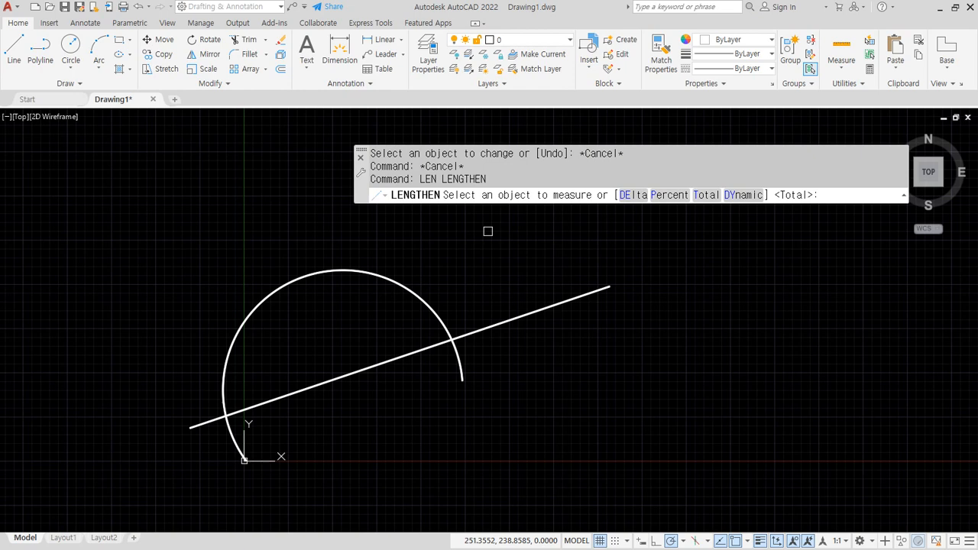
{"action": "left_click", "coordinate": [669, 195]}
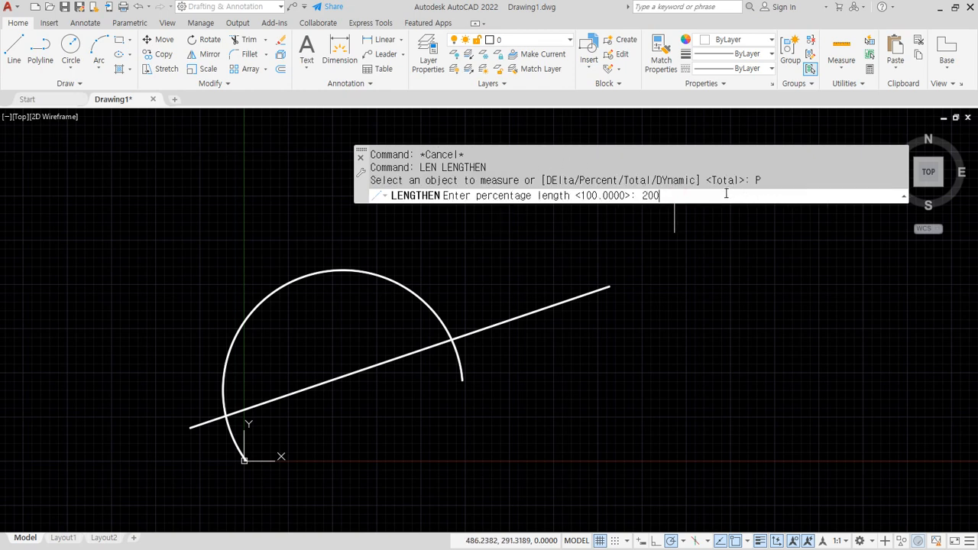
{"action": "type", "text": "200"}
{"action": "key", "text": "Return"}
{"action": "scroll", "coordinate": [688, 229], "scroll_direction": "down", "scroll_amount": 3}
{"action": "middle_click_drag", "start_coordinate": [688, 327], "coordinate": [395, 346]}
{"action": "scroll", "coordinate": [454, 452], "scroll_direction": "up", "scroll_amount": 4}
{"action": "left_click", "coordinate": [459, 389]}
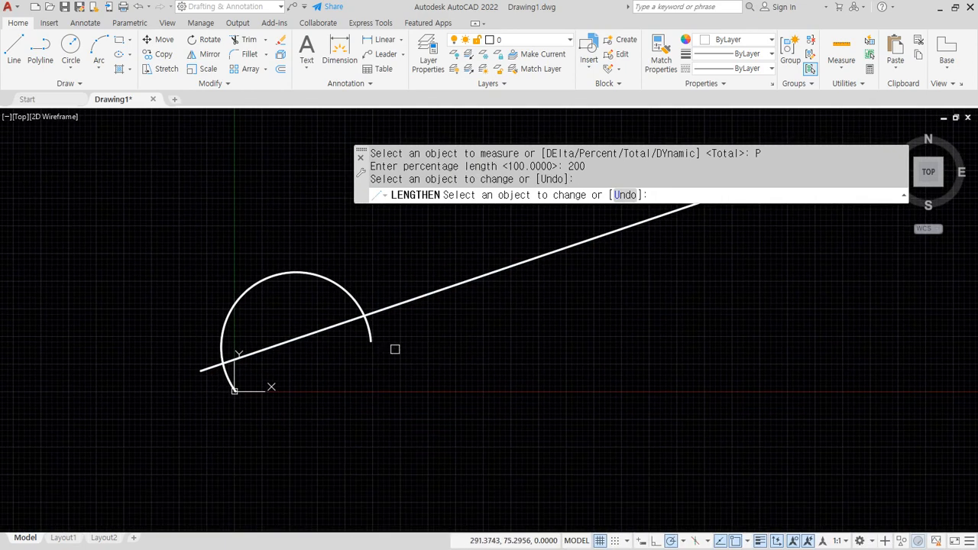
- Try to lengthen the arc to 200 percent from its right and left ends, and finish Lengthen
{"action": "left_click", "coordinate": [368, 337]}
{"action": "left_click", "coordinate": [233, 350]}
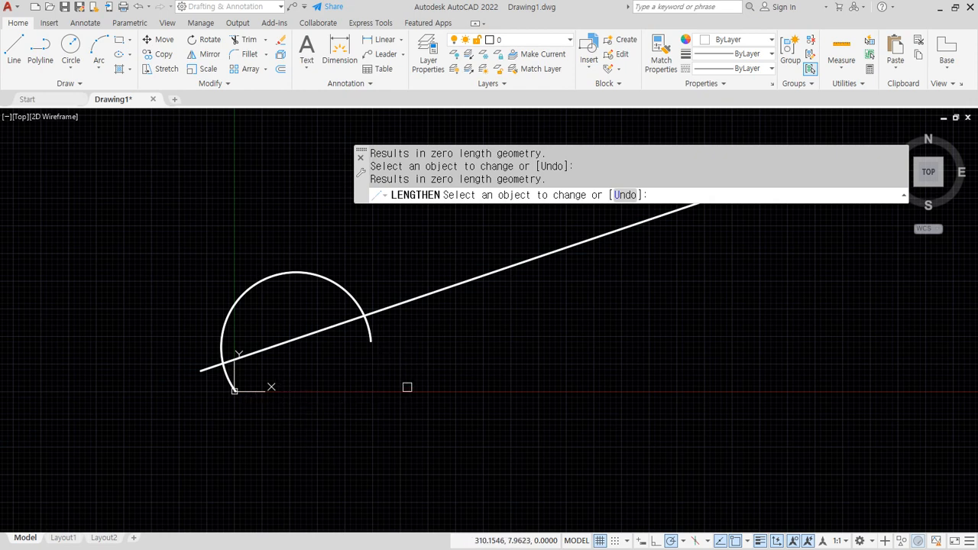
{"action": "key", "text": "Return"}
- Halve the slanted line from its upper-right end and the arc from its lower-left end with Lengthen's Percent option set to 50
{"action": "key", "text": "Return"}
{"action": "left_click", "coordinate": [676, 195]}
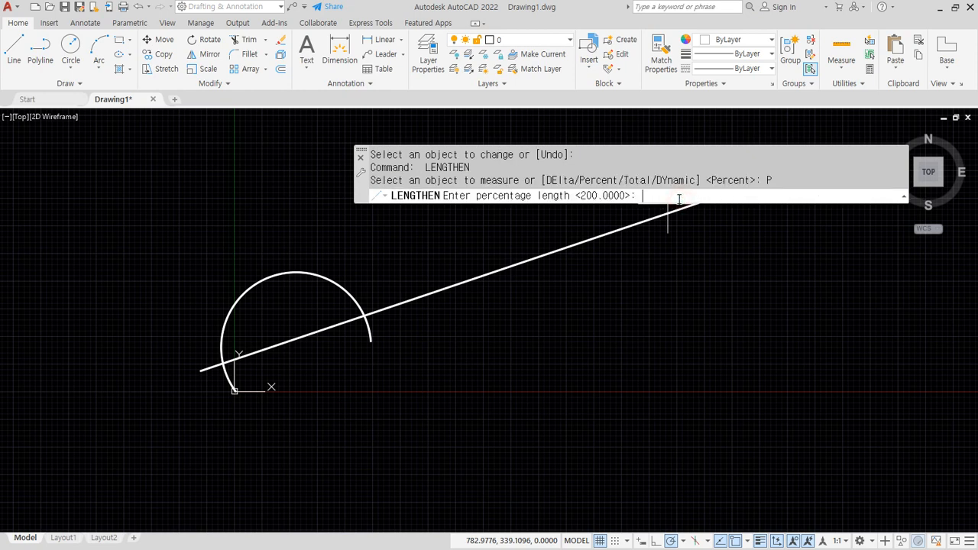
{"action": "key", "text": "Return"}
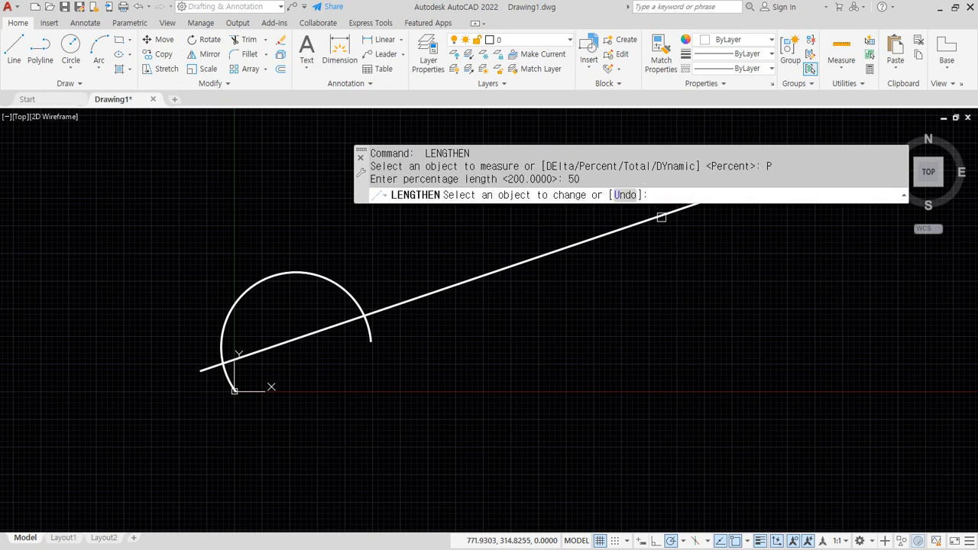
{"action": "left_click", "coordinate": [661, 217]}
{"action": "left_click", "coordinate": [220, 331]}
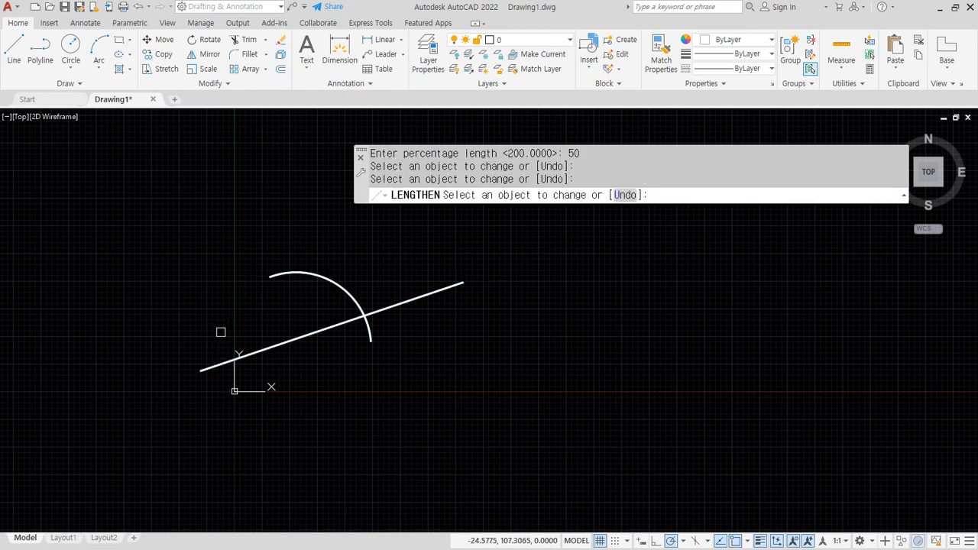
- Halve the arc once more from its upper-left end and the slanted line twice more from its upper-right end, and finish Lengthen
{"action": "left_click", "coordinate": [298, 273]}
{"action": "left_click", "coordinate": [429, 294]}
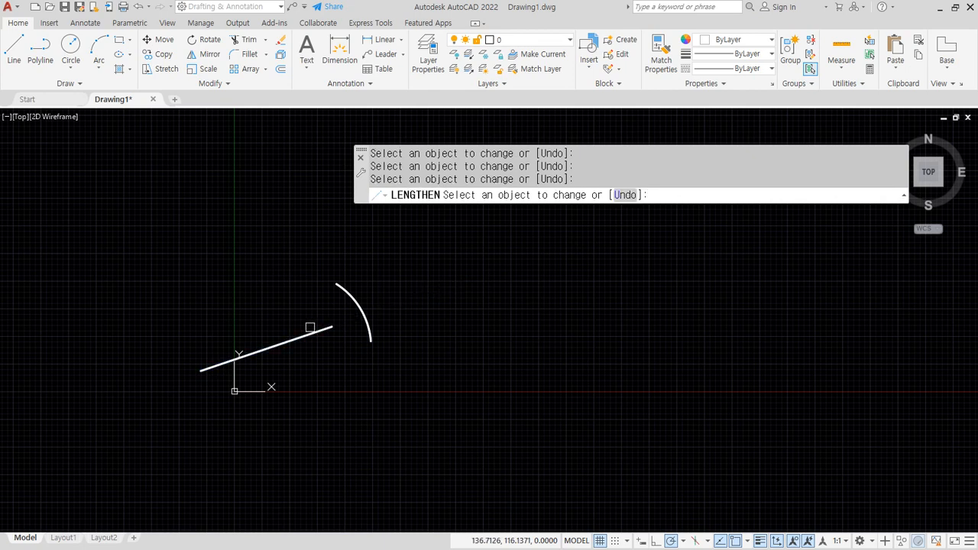
{"action": "left_click", "coordinate": [306, 335]}
{"action": "key", "text": "Return"}
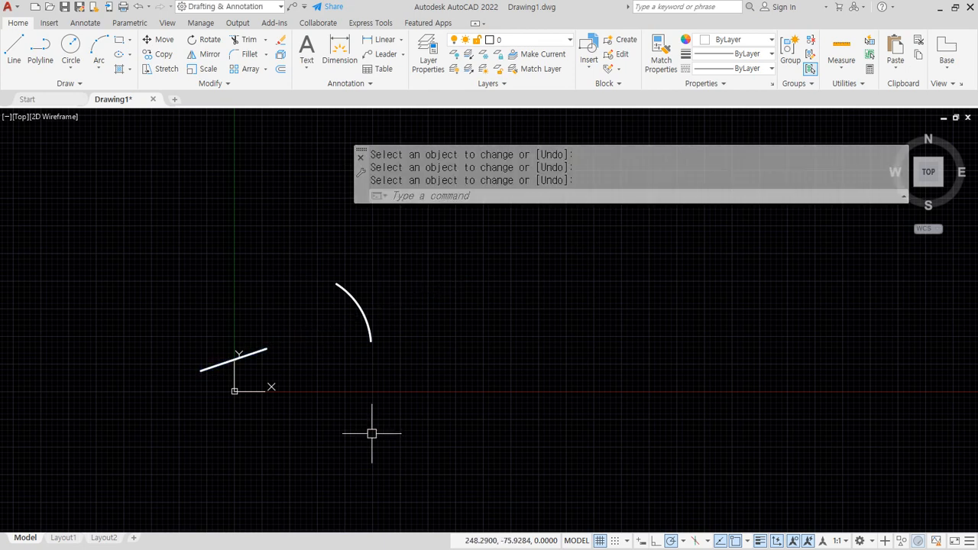
{"action": "key", "text": "Escape"}
{"action": "key", "text": "Escape"}
{"action": "key", "text": "Escape"}
- Extend the arc's upper-left end twice by 100 each with Lengthen's Delta option
{"action": "type", "text": "le"}
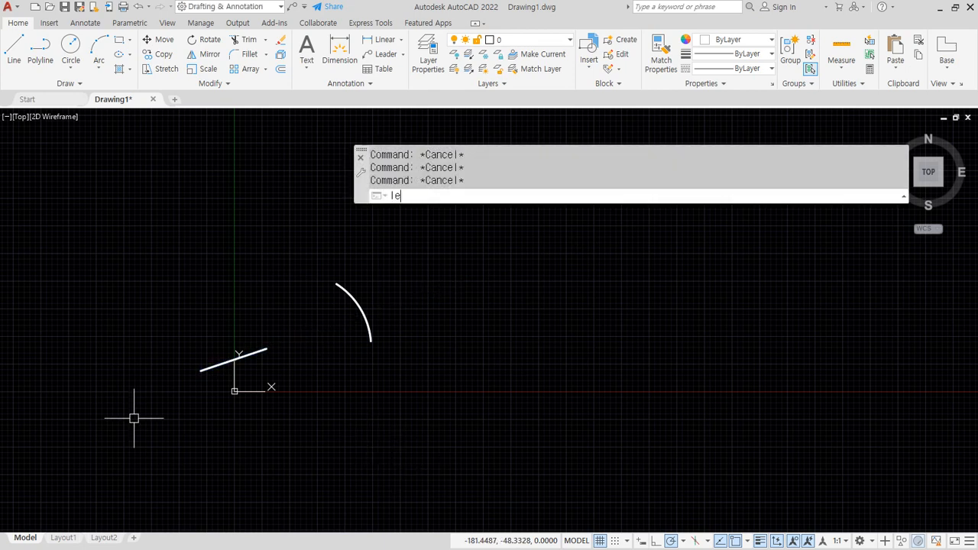
{"action": "type", "text": "n"}
{"action": "key", "text": "Return"}
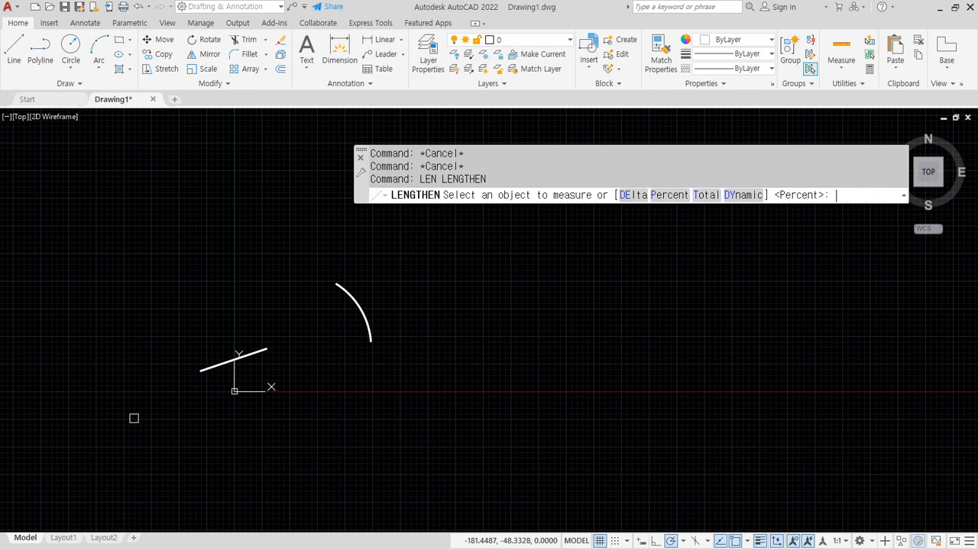
{"action": "left_click", "coordinate": [626, 194]}
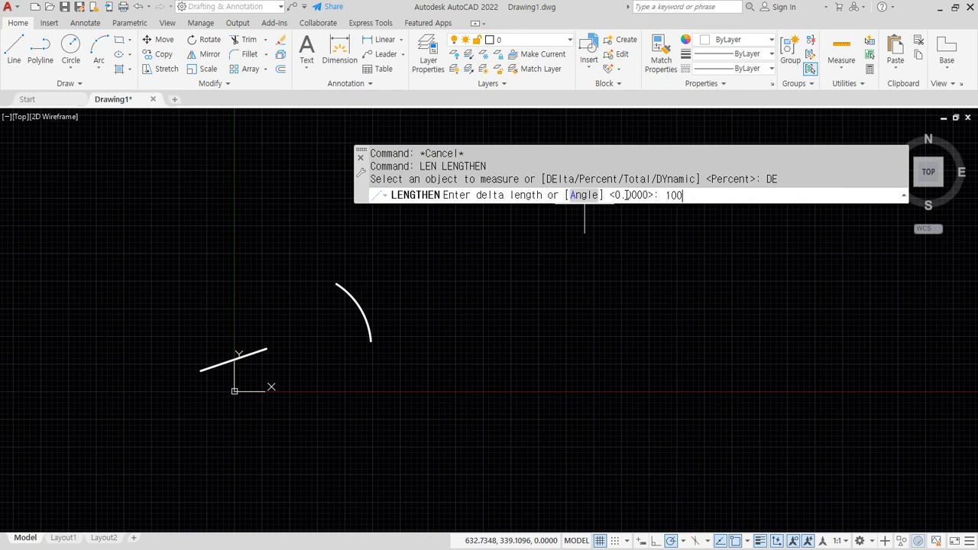
{"action": "key", "text": "Return"}
{"action": "left_click", "coordinate": [340, 288]}
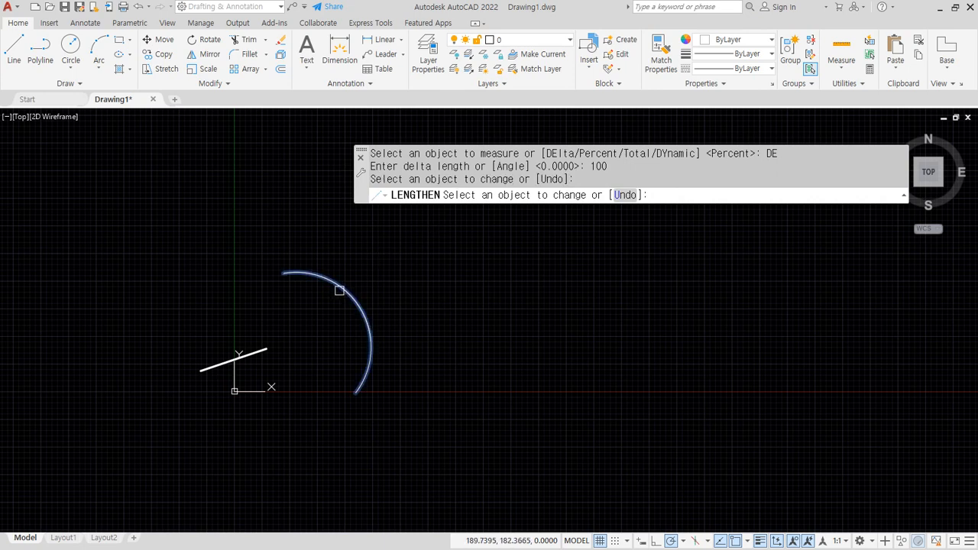
{"action": "left_click", "coordinate": [293, 274]}
{"action": "left_click", "coordinate": [290, 275]}
- Extend both ends of the slanted line and the arc's left end in further increments of 100, and finish Lengthen
{"action": "left_click", "coordinate": [255, 352]}
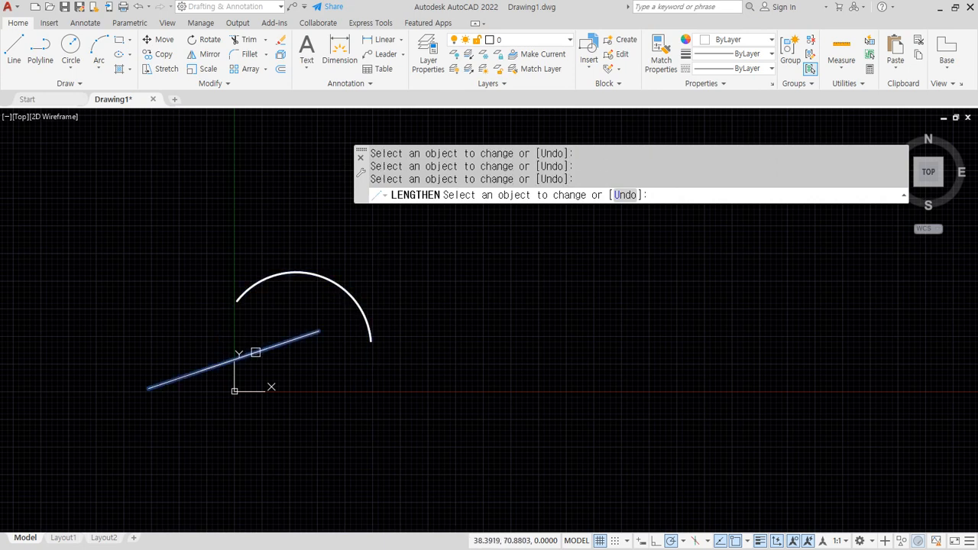
{"action": "left_click", "coordinate": [211, 366]}
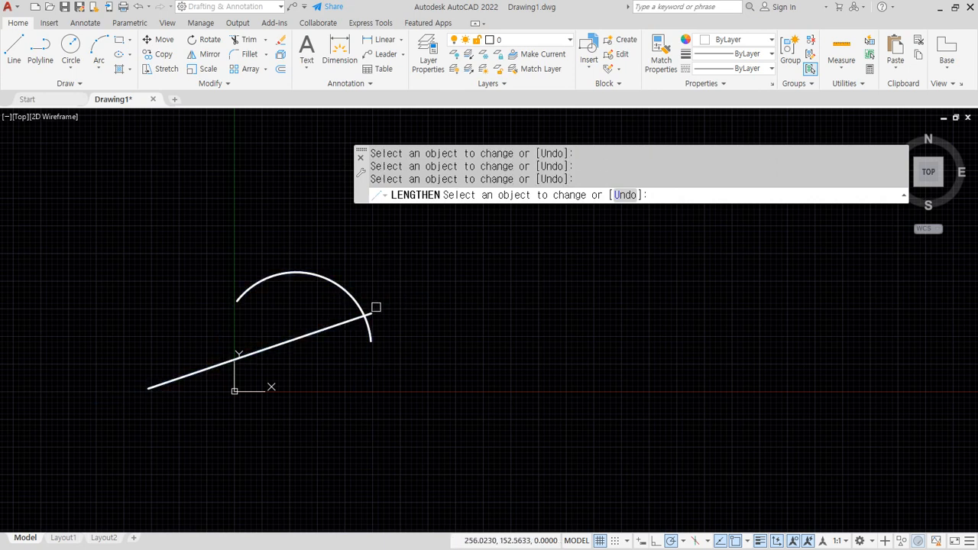
{"action": "left_click", "coordinate": [375, 315]}
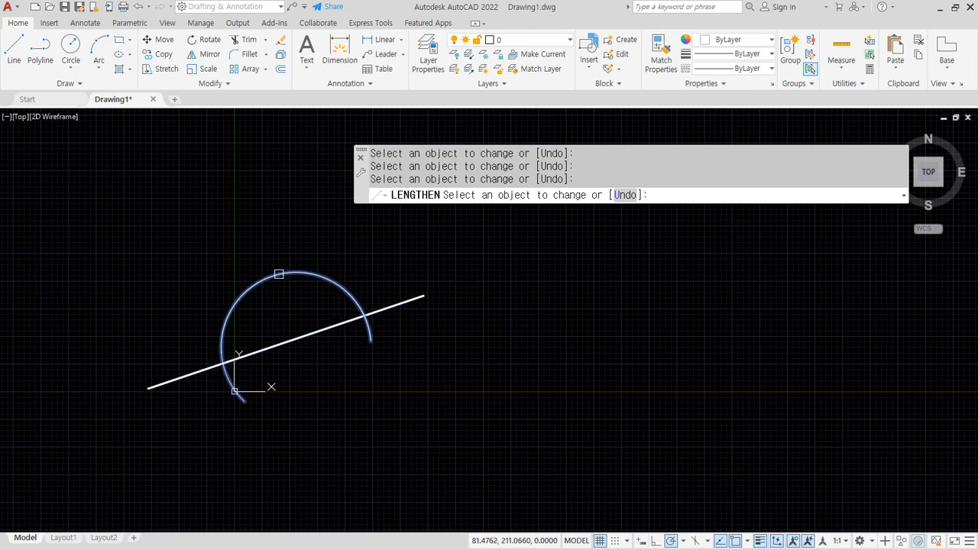
{"action": "left_click", "coordinate": [278, 275]}
{"action": "key", "text": "Return"}
- Shorten the arc's left end and the slanted line's upper-right end with Lengthen's Delta option set to -100
{"action": "key", "text": "Return"}
{"action": "left_click", "coordinate": [634, 194]}
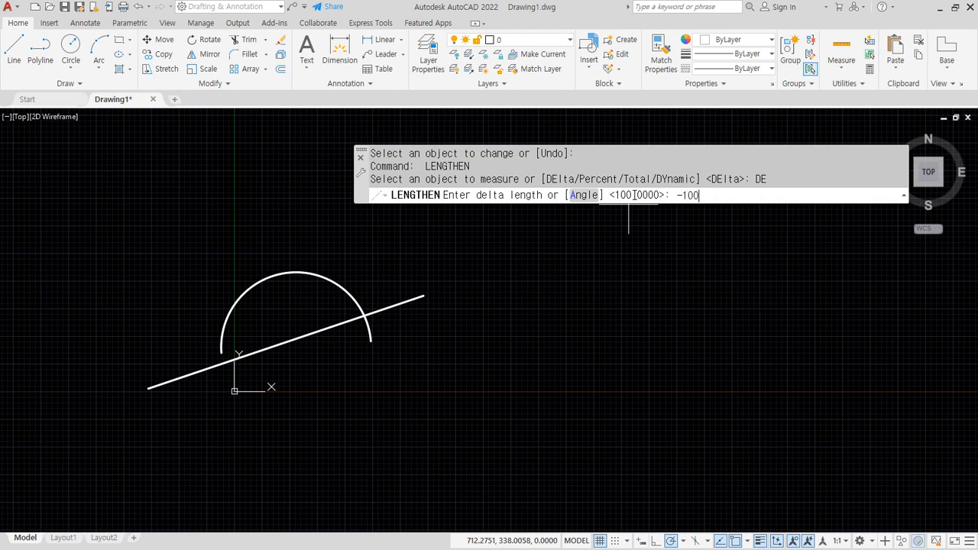
{"action": "type", "text": "-100"}
{"action": "key", "text": "Return"}
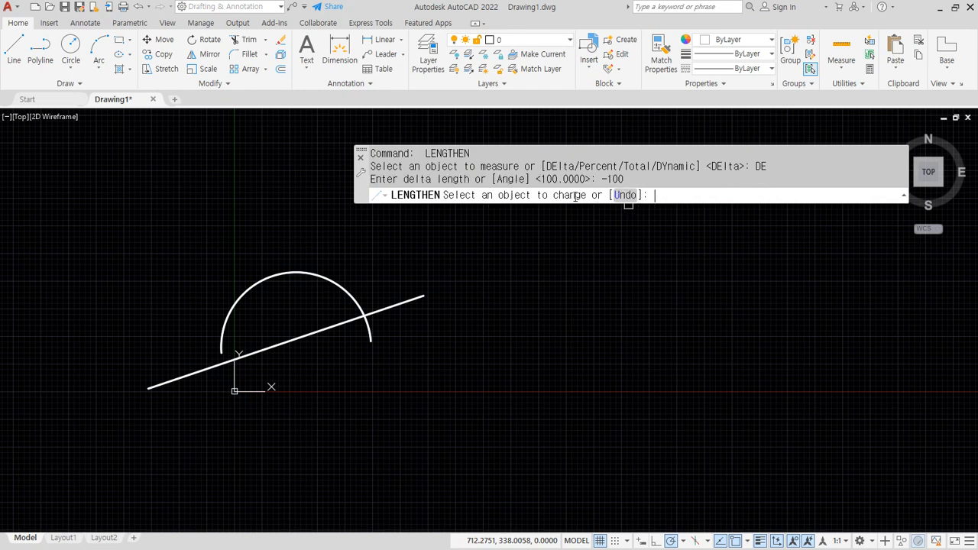
{"action": "left_click", "coordinate": [220, 333]}
{"action": "left_click", "coordinate": [372, 314]}
- Shorten the arc's left end and the slanted line's lower-left end further in increments of 100
{"action": "left_click", "coordinate": [247, 291]}
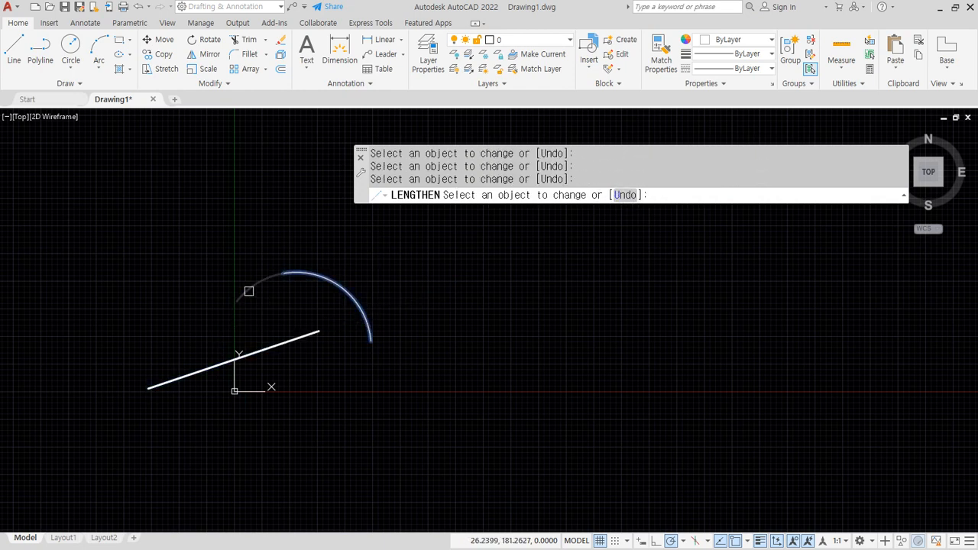
{"action": "left_click", "coordinate": [306, 275]}
{"action": "left_click", "coordinate": [166, 381]}
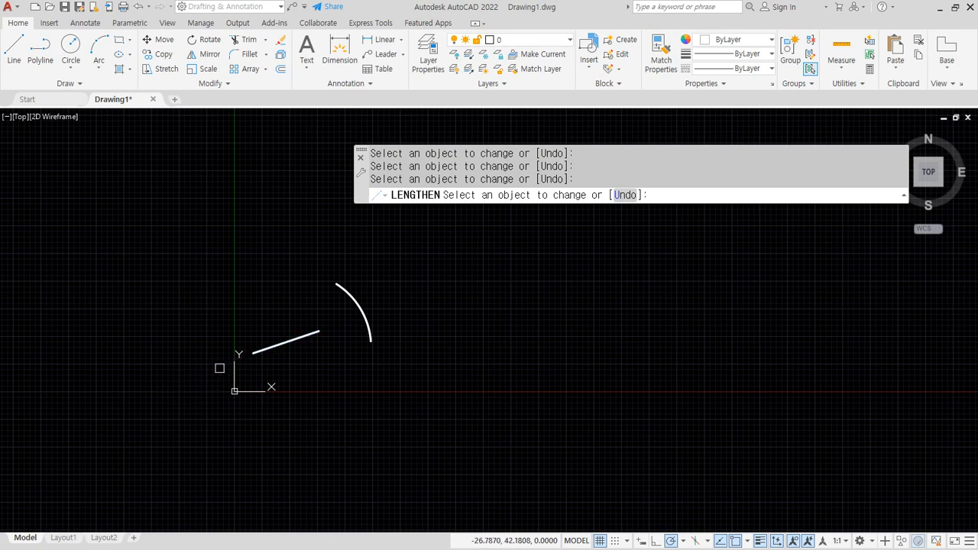
- Erase the slanted line and the arc together, and zoom to the whole drawing area
{"action": "left_click", "coordinate": [495, 395]}
{"action": "left_click", "coordinate": [252, 291]}
{"action": "type", "text": "e"}
{"action": "key", "text": "Return"}
{"action": "type", "text": "z ZOOM"}
{"action": "key", "text": "Return"}
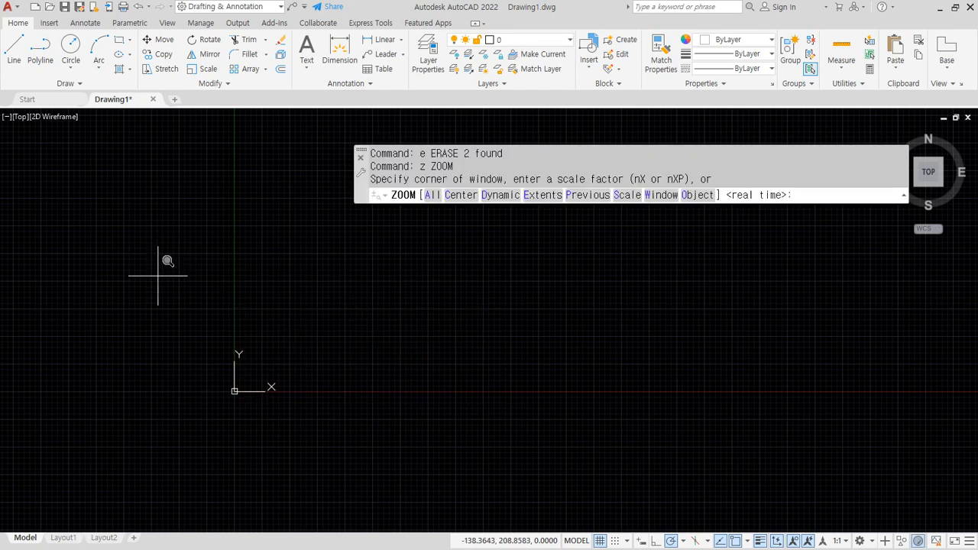
{"action": "type", "text": "a"}
{"action": "key", "text": "Return"}
- Draw one horizontal and one vertical construction line crossing at the same point as centre lines for the bracket plate
{"action": "key", "text": "alt+Tab"}
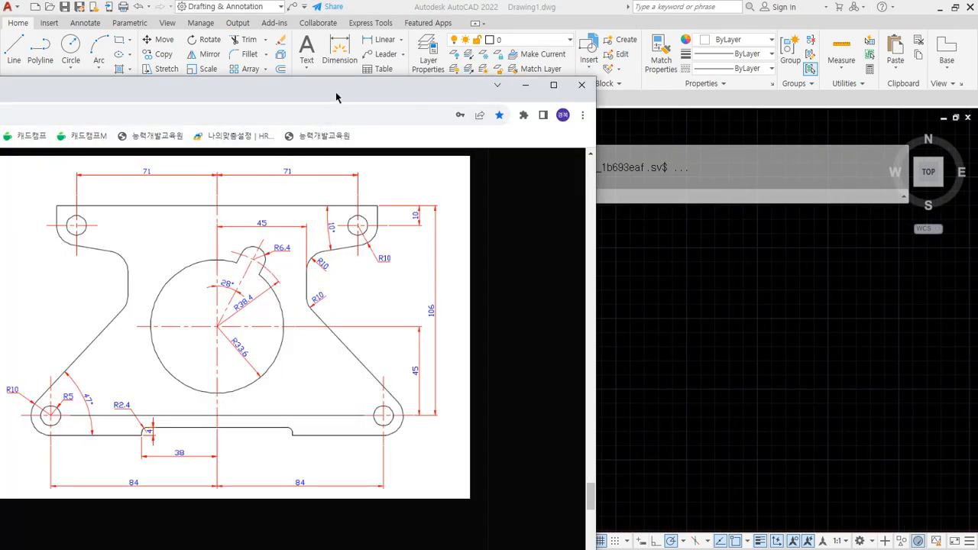
{"action": "key", "text": "alt+Tab"}
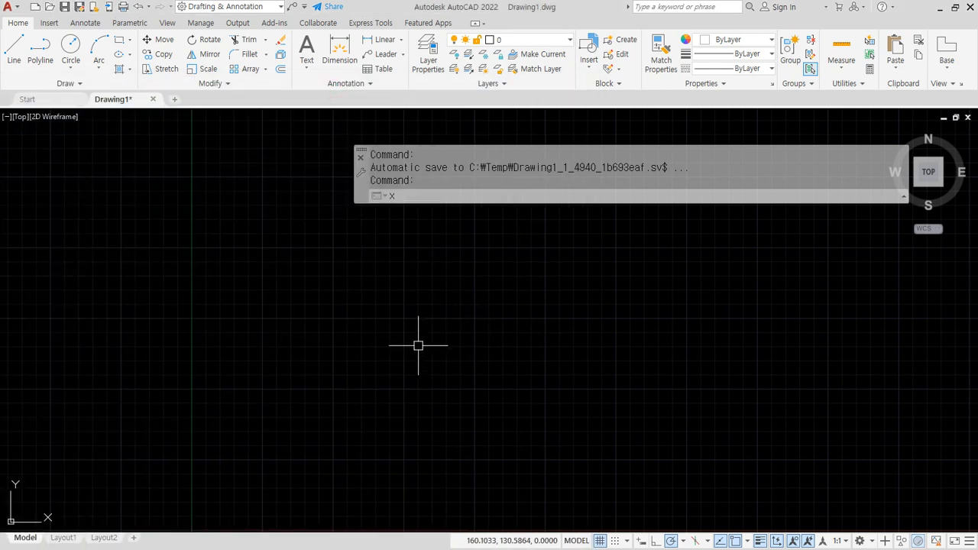
{"action": "type", "text": "xl"}
{"action": "key", "text": "Return"}
{"action": "left_click", "coordinate": [434, 314]}
{"action": "left_click", "coordinate": [489, 314]}
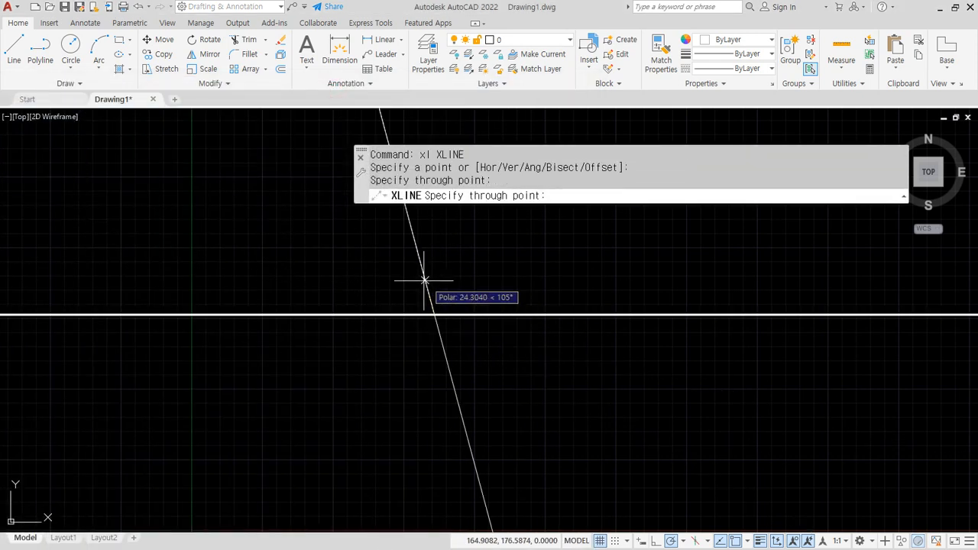
{"action": "left_click", "coordinate": [434, 280]}
{"action": "key", "text": "Return"}
- Put both construction lines on the cen layer and set polar tracking to 90-degree increments
{"action": "left_click", "coordinate": [456, 297]}
{"action": "left_click", "coordinate": [397, 343]}
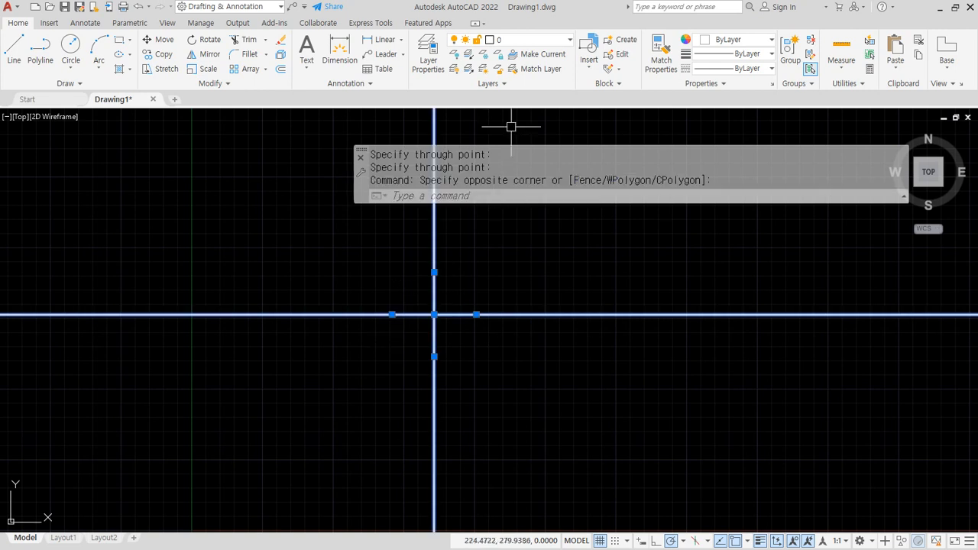
{"action": "left_click", "coordinate": [510, 40]}
{"action": "left_click", "coordinate": [504, 68]}
{"action": "key", "text": "Escape"}
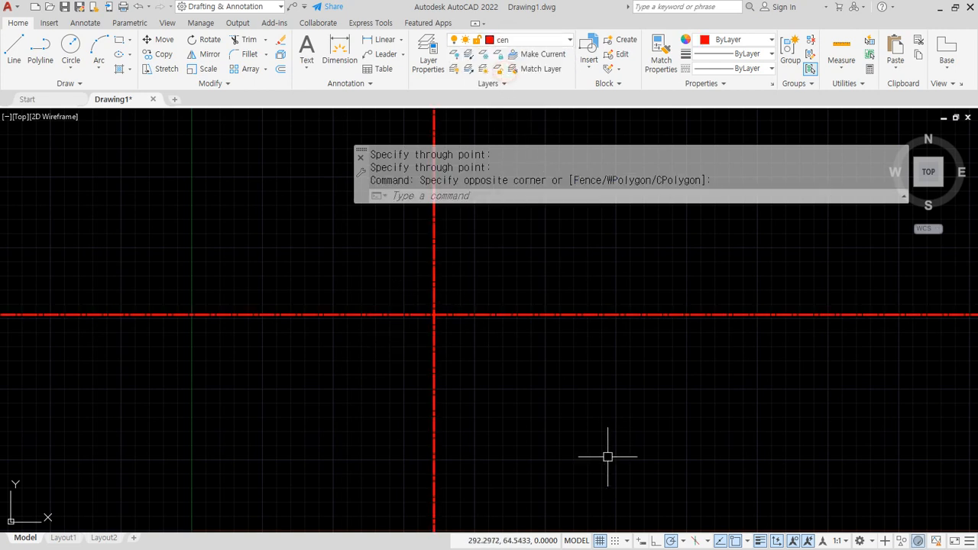
{"action": "key", "text": "Escape"}
{"action": "key", "text": "Escape"}
{"action": "left_click", "coordinate": [682, 541]}
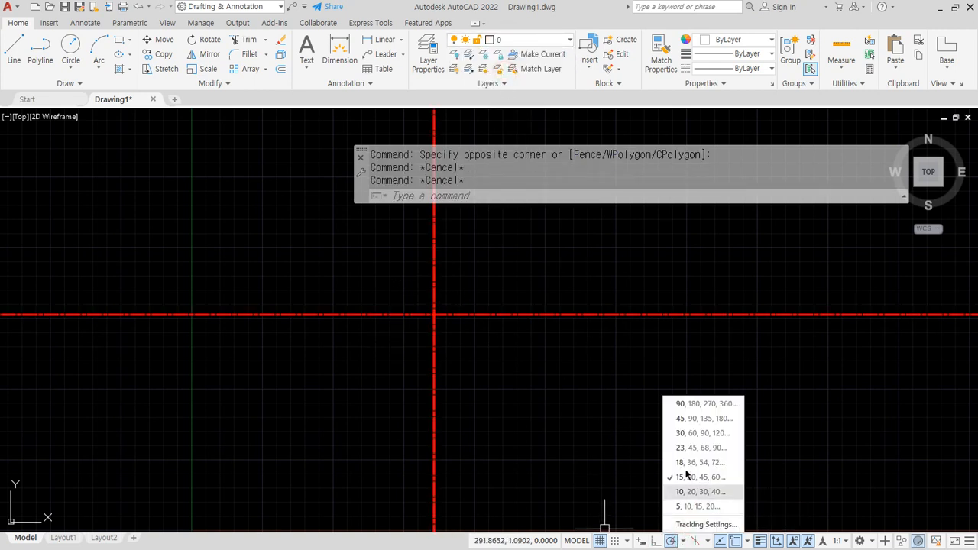
{"action": "left_click", "coordinate": [680, 404]}
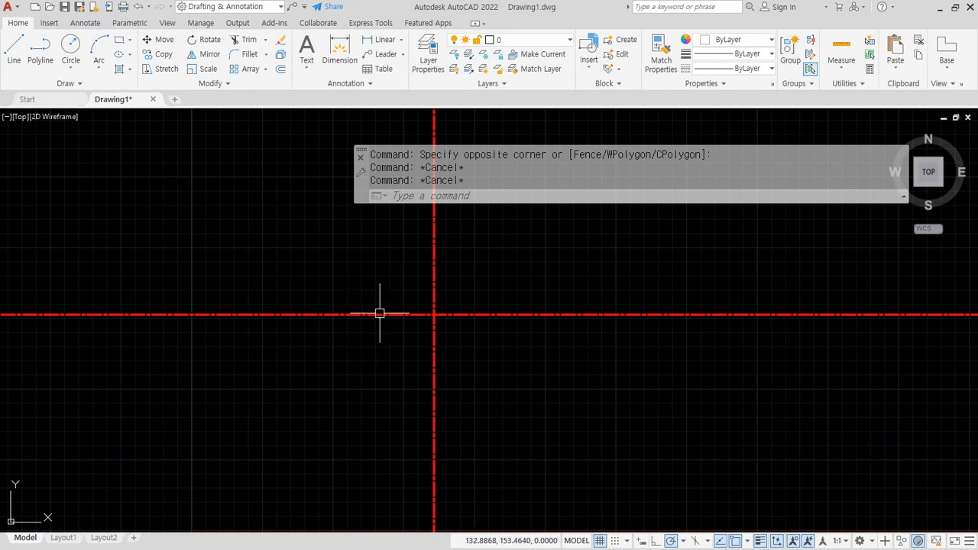
- Try rotating the vertical centre line by -28 degrees about the centre-line intersection, and undo the rotation
{"action": "type", "text": "ro"}
{"action": "key", "text": "space"}
{"action": "left_click", "coordinate": [455, 270]}
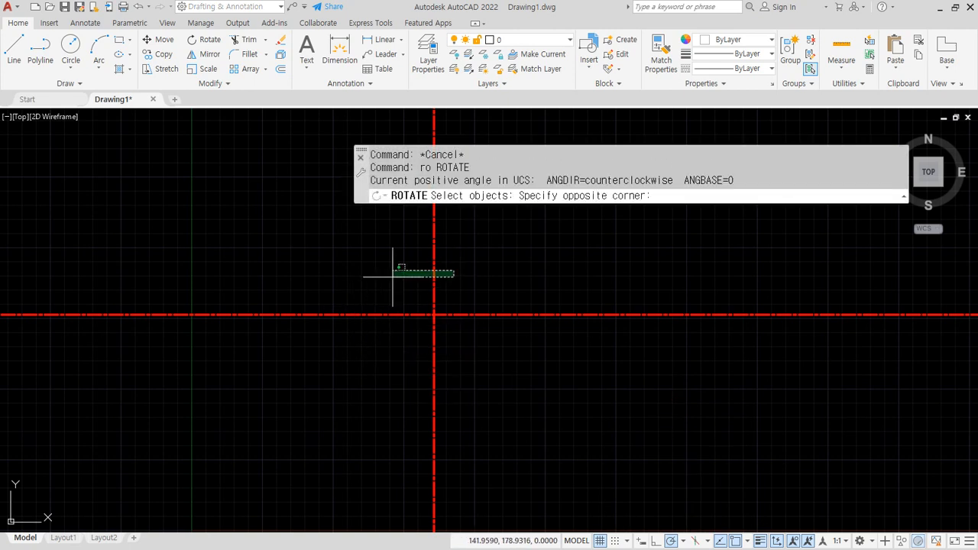
{"action": "left_click", "coordinate": [393, 277]}
{"action": "key", "text": "space"}
{"action": "left_click", "coordinate": [433, 314]}
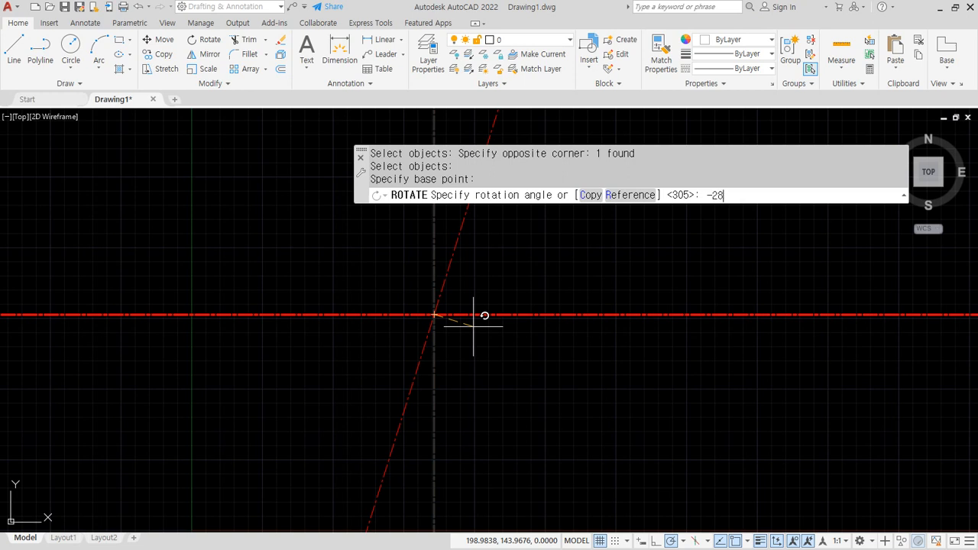
{"action": "type", "text": "-28"}
{"action": "key", "text": "Return"}
{"action": "key", "text": "ctrl+z"}
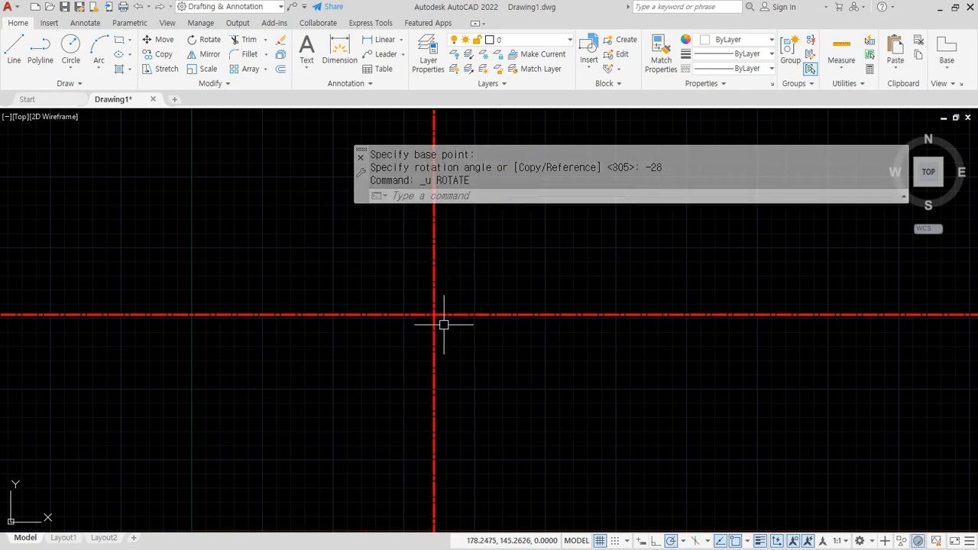
- Rotate a copy of the vertical centre line by -28 degrees about the centre-line intersection
{"action": "type", "text": "ro"}
{"action": "key", "text": "space"}
{"action": "left_click", "coordinate": [463, 273]}
{"action": "left_click", "coordinate": [400, 305]}
{"action": "key", "text": "space"}
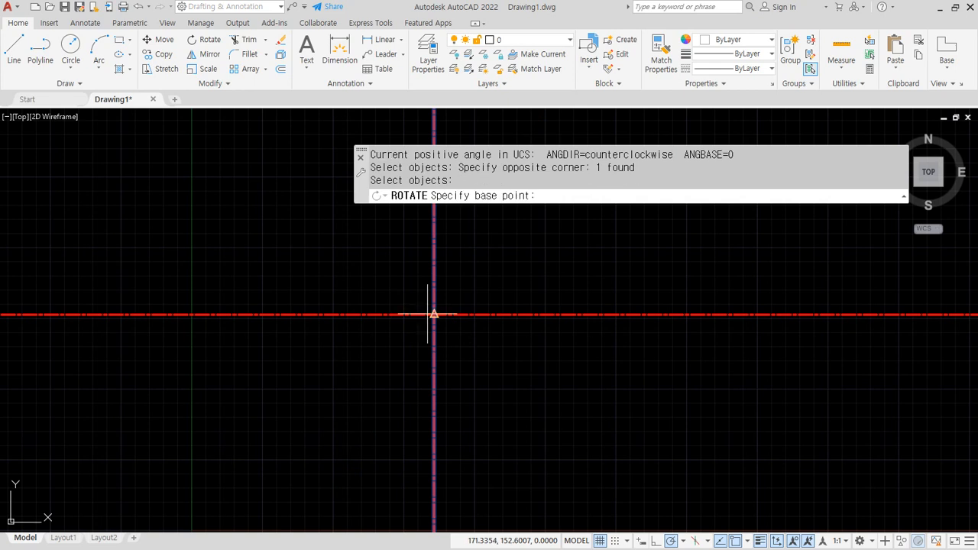
{"action": "left_click", "coordinate": [433, 314]}
{"action": "type", "text": "c"}
{"action": "key", "text": "space"}
{"action": "type", "text": "-2"}
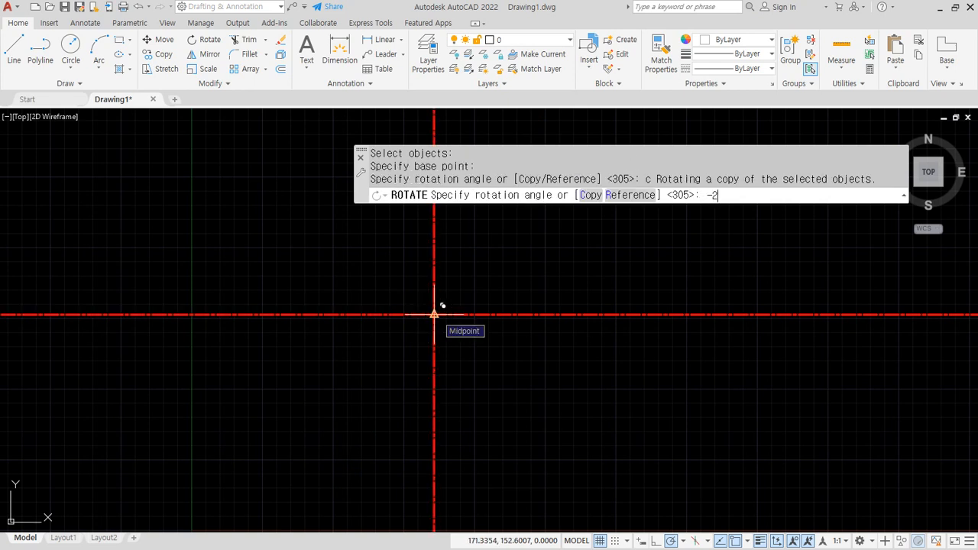
{"action": "type", "text": "8"}
{"action": "key", "text": "space"}
- Trim away the part of the slanted centre line below the centre-line intersection
{"action": "type", "text": "tr"}
{"action": "key", "text": "space"}
{"action": "left_click", "coordinate": [417, 342]}
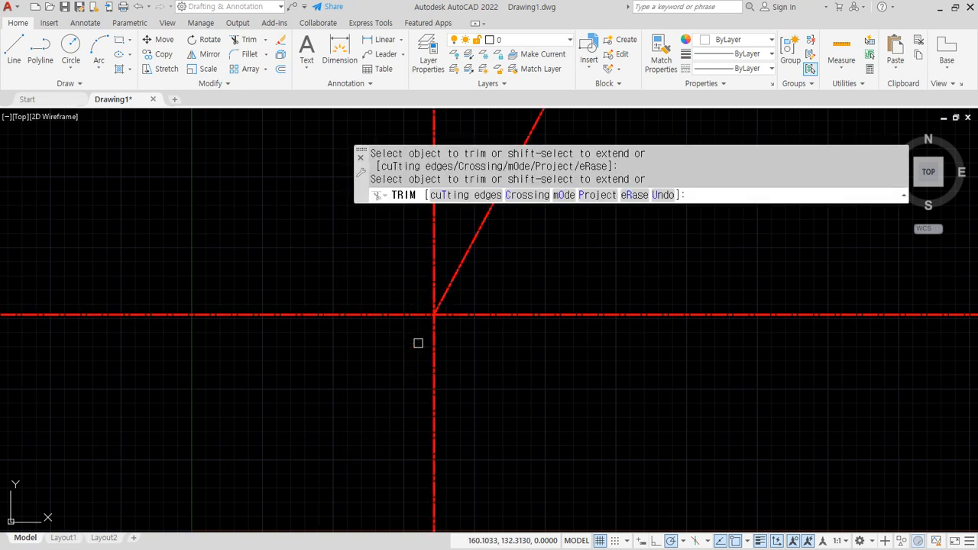
{"action": "key", "text": "space"}
- Draw two concentric circles with radii 33.6 and 38.4 centred on the centre-line intersection
{"action": "type", "text": "c"}
{"action": "key", "text": "space"}
{"action": "left_click", "coordinate": [434, 314]}
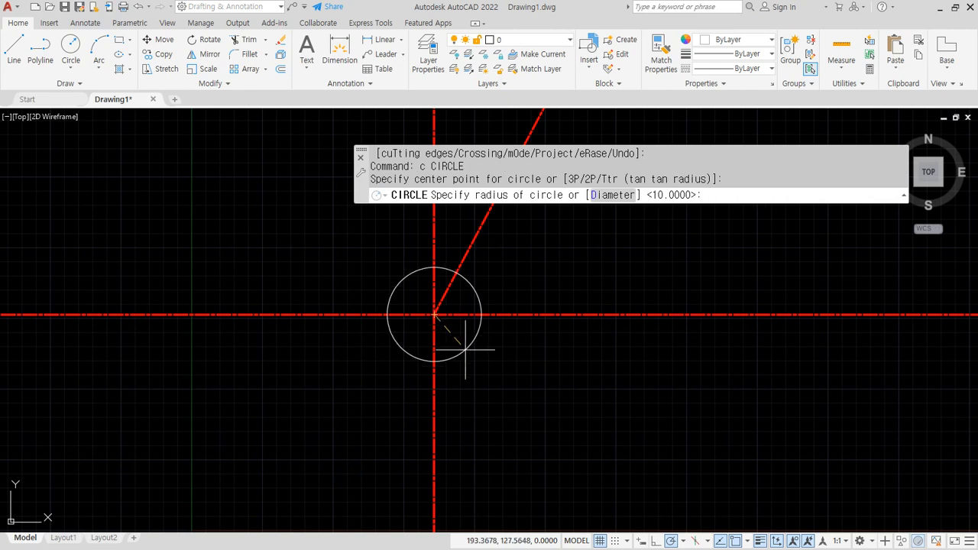
{"action": "type", "text": "33.6"}
{"action": "key", "text": "Return"}
{"action": "scroll", "coordinate": [473, 295], "scroll_direction": "up", "scroll_amount": 2}
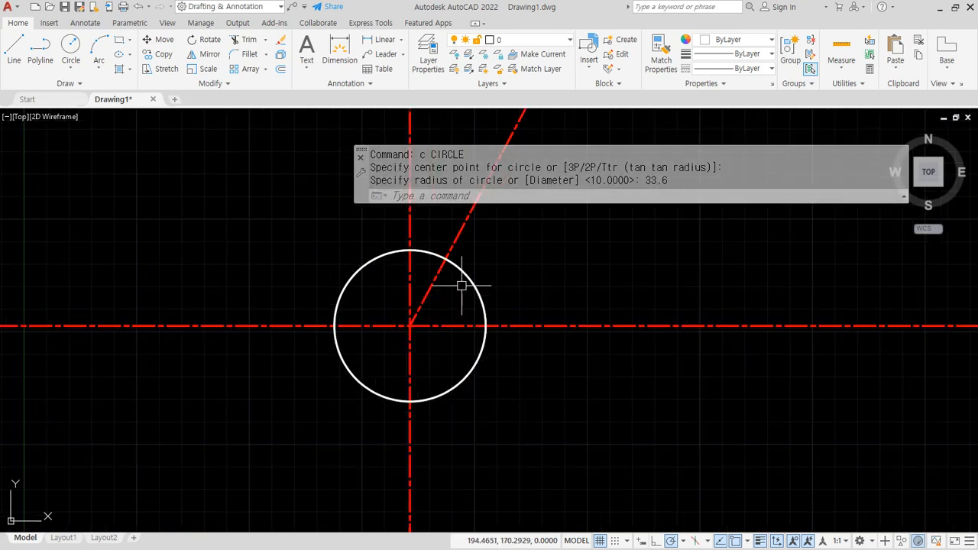
{"action": "type", "text": "c"}
{"action": "key", "text": "space"}
{"action": "left_click", "coordinate": [409, 326]}
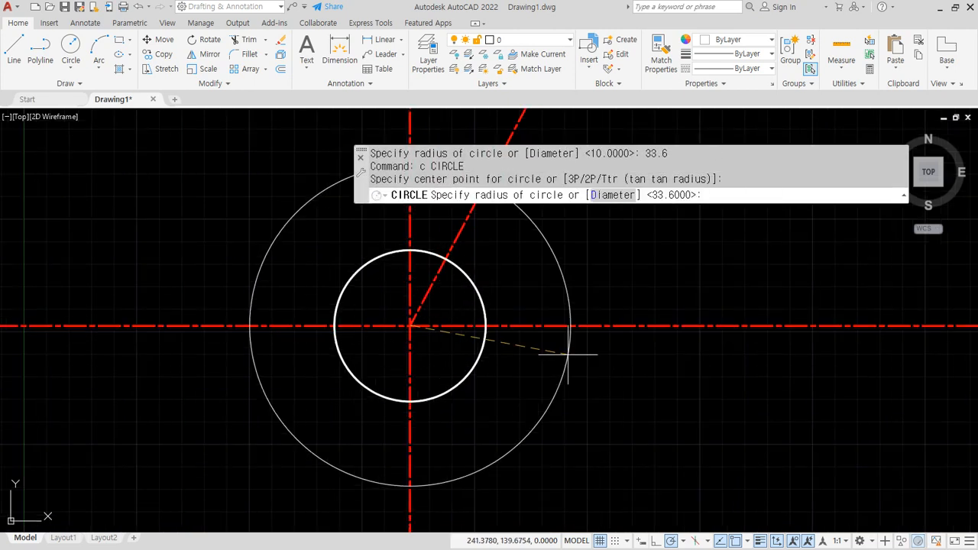
{"action": "type", "text": "38.4"}
{"action": "key", "text": "Return"}
- Draw a circle of radius 6.4 where the slanted centre line crosses the 38.4 radius circle
{"action": "scroll", "coordinate": [535, 266], "scroll_direction": "up", "scroll_amount": 4}
{"action": "type", "text": "c"}
{"action": "key", "text": "space"}
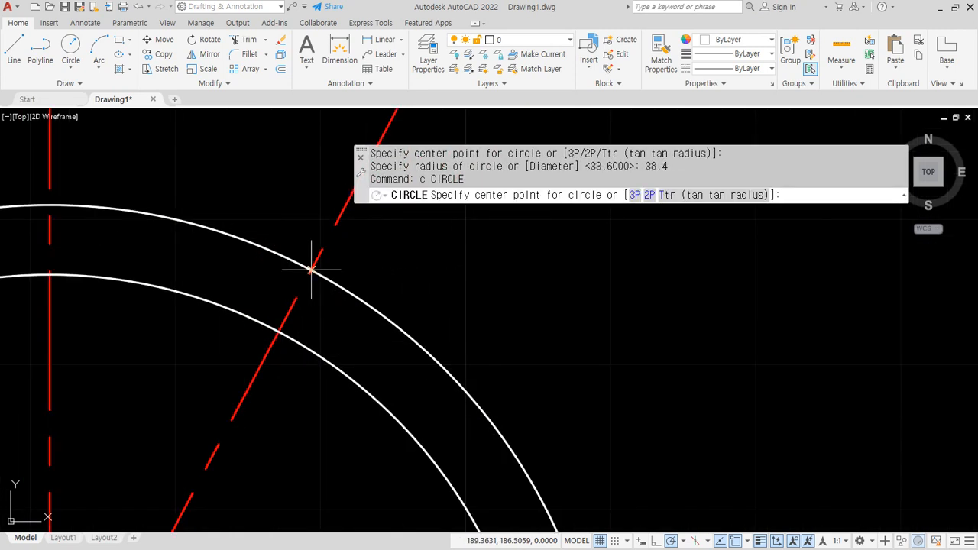
{"action": "left_click", "coordinate": [311, 270]}
{"action": "type", "text": "6."}
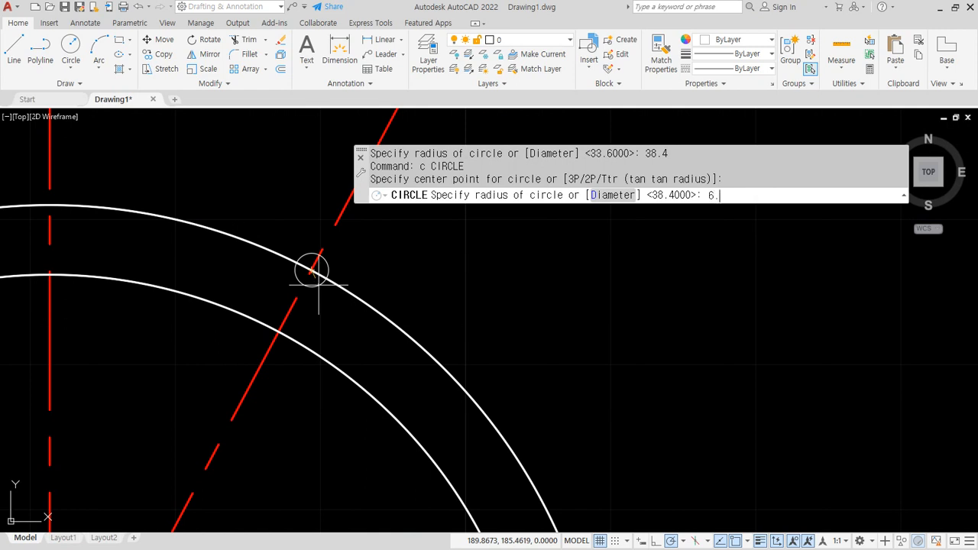
{"action": "type", "text": "4"}
{"action": "key", "text": "Return"}
- Offset the slanted centre line by 6.4 to both sides
{"action": "scroll", "coordinate": [340, 279], "scroll_direction": "down", "scroll_amount": 2}
{"action": "type", "text": "0"}
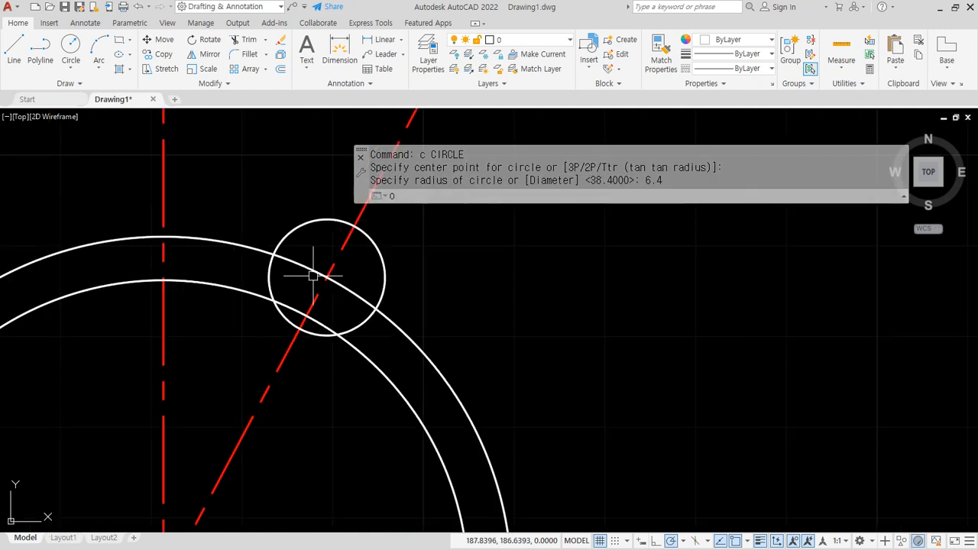
{"action": "key", "text": "space"}
{"action": "type", "text": "6.4"}
{"action": "key", "text": "Return"}
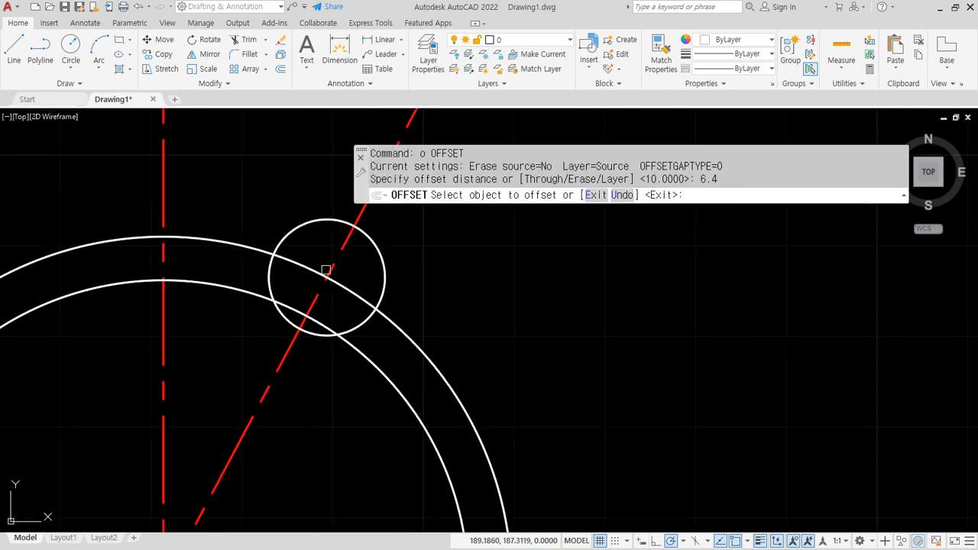
{"action": "left_click", "coordinate": [326, 270]}
{"action": "left_click", "coordinate": [306, 263]}
{"action": "left_click", "coordinate": [334, 258]}
{"action": "left_click", "coordinate": [406, 262]}
{"action": "key", "text": "Return"}
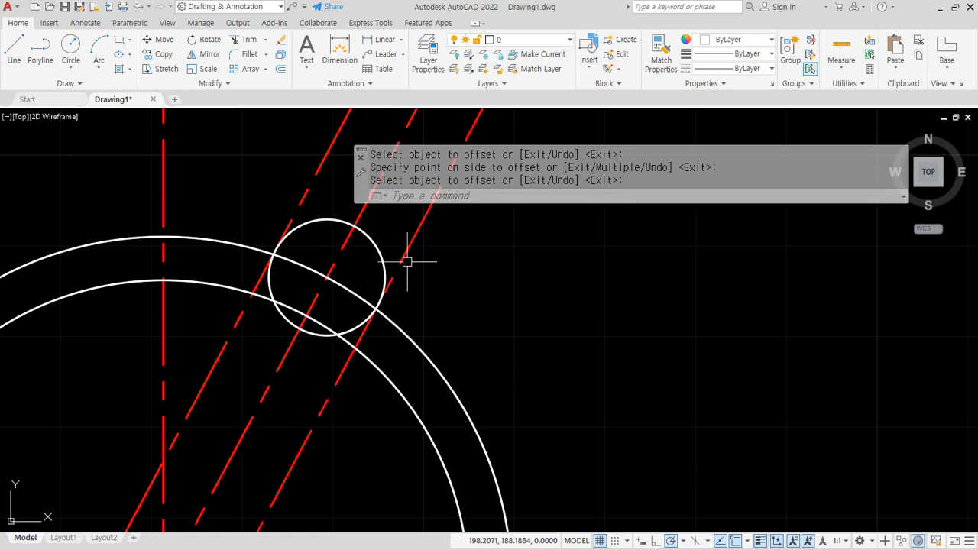
- Match the properties of the 38.4 radius circle onto both offset slanted lines
{"action": "type", "text": "ma"}
{"action": "key", "text": "space"}
{"action": "left_click", "coordinate": [393, 323]}
{"action": "left_click", "coordinate": [398, 269]}
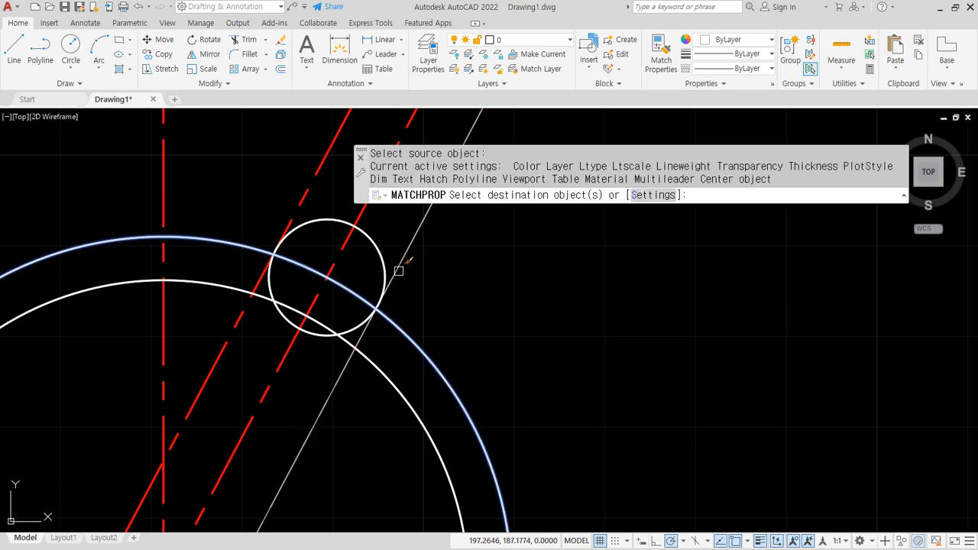
{"action": "left_click", "coordinate": [307, 193]}
{"action": "key", "text": "Return"}
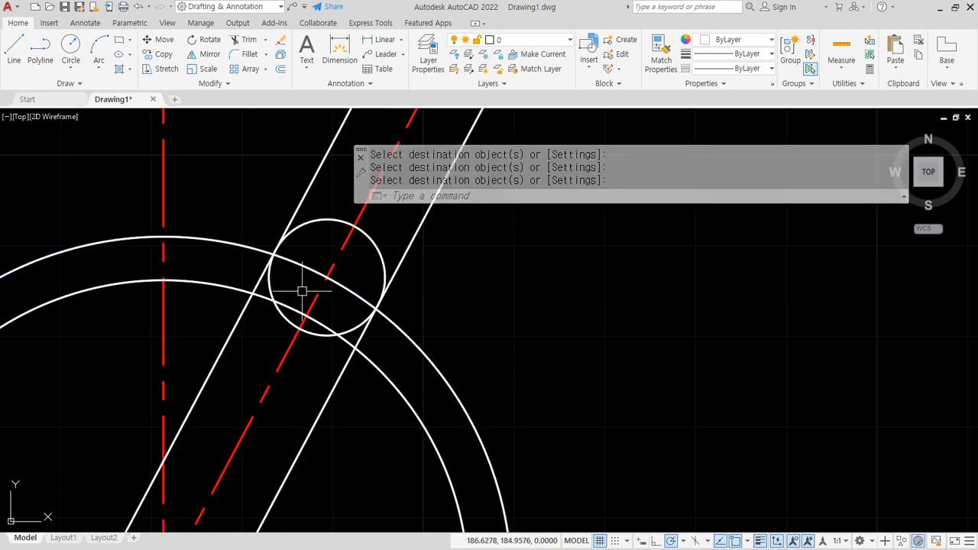
- Trim the 33.6 and 6.4 radius circles where they overlap between the left offset line and the slanted centre line
{"action": "type", "text": "tr"}
{"action": "key", "text": "space"}
{"action": "left_click_drag", "start_coordinate": [294, 297], "coordinate": [269, 333]}
{"action": "key", "text": "space"}
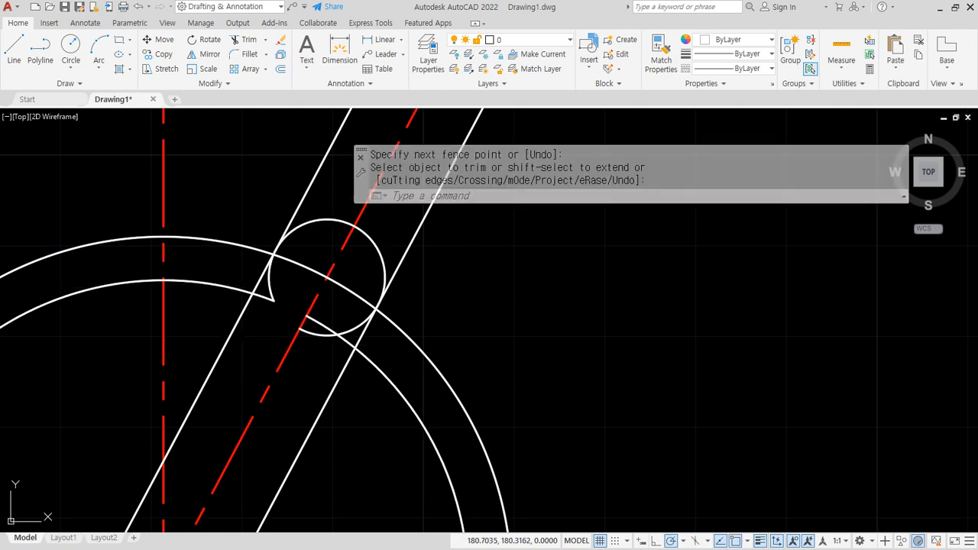
- Join the left offset line to the 33.6 radius circle and to the 6.4 radius arc with zero-radius fillets
{"action": "type", "text": "f"}
{"action": "key", "text": "space"}
{"action": "left_click", "coordinate": [244, 288]}
{"action": "left_click", "coordinate": [278, 257]}
{"action": "key", "text": "space"}
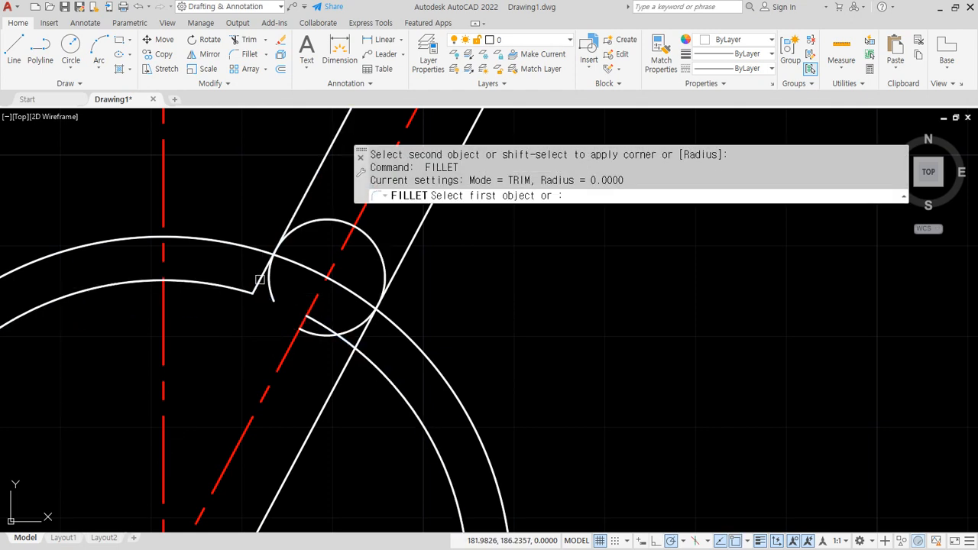
{"action": "left_click", "coordinate": [300, 225]}
{"action": "left_click", "coordinate": [261, 267]}
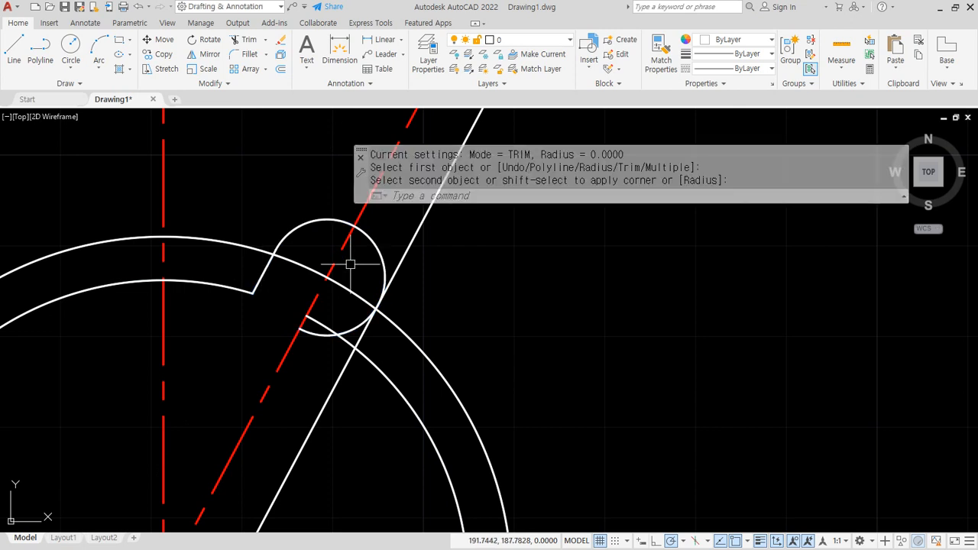
- Join the right offset line to the 6.4 radius arc and to the 33.6 radius circle with zero-radius fillets
{"action": "key", "text": "space"}
{"action": "left_click", "coordinate": [377, 319]}
{"action": "left_click", "coordinate": [366, 334]}
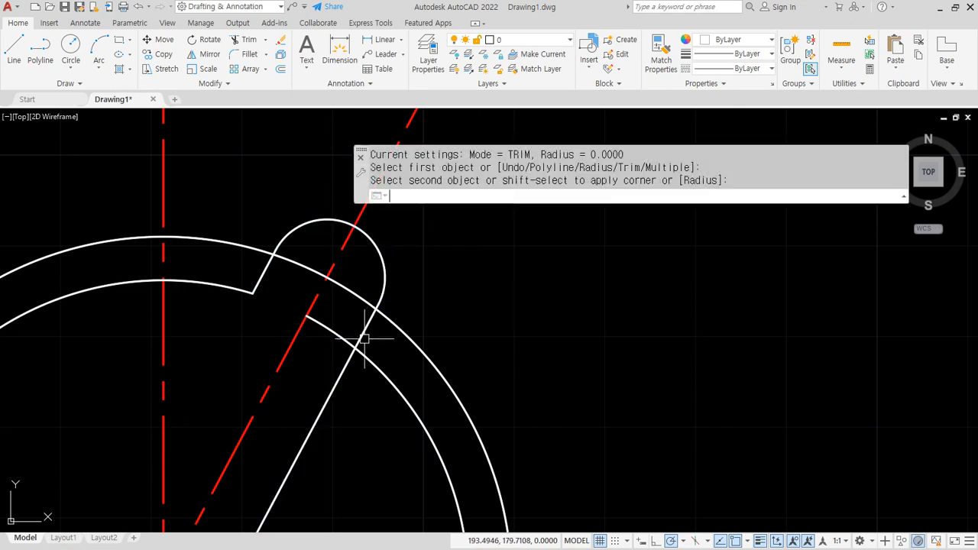
{"action": "key", "text": "space"}
{"action": "left_click", "coordinate": [365, 336]}
{"action": "left_click", "coordinate": [369, 361]}
- Trim the 38.4 radius circle and the slanted centre line back to the slot's outline, and erase the circle's leftover arc
{"action": "type", "text": "tr"}
{"action": "key", "text": "space"}
{"action": "left_click", "coordinate": [410, 339]}
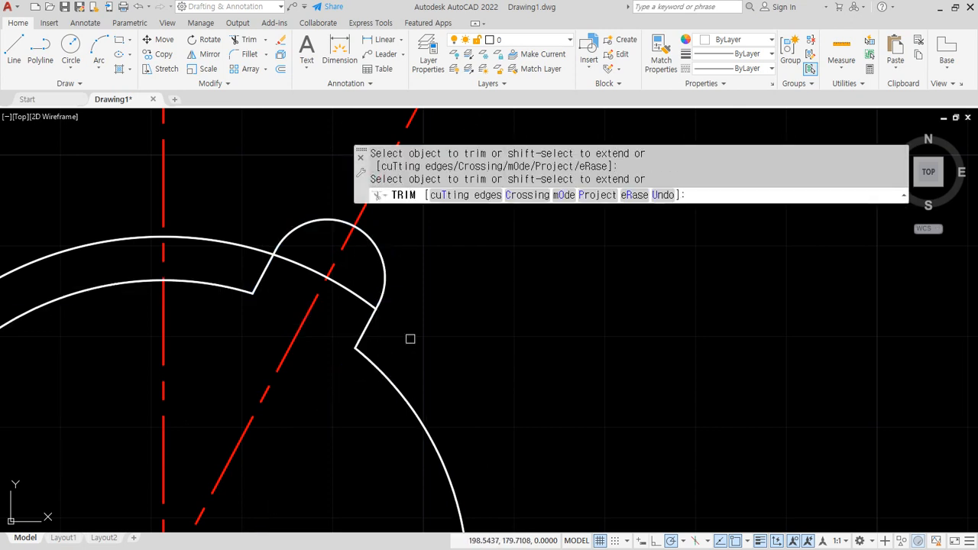
{"action": "left_click", "coordinate": [232, 247]}
{"action": "left_click", "coordinate": [357, 218]}
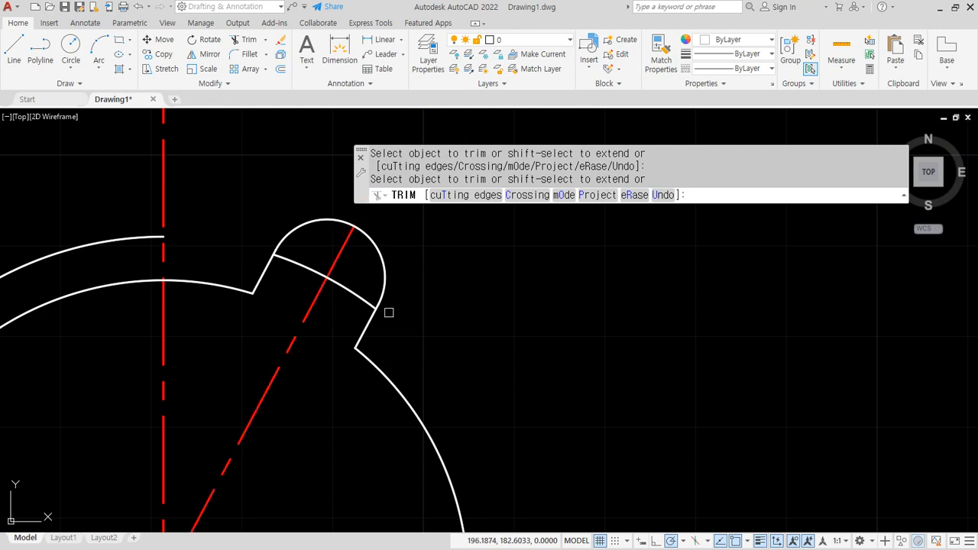
{"action": "key", "text": "Escape"}
{"action": "left_click", "coordinate": [114, 238]}
{"action": "type", "text": "e"}
{"action": "key", "text": "space"}
- Match the slanted centre line's properties onto the 38.4 radius arc inside the slot
{"action": "type", "text": "ma"}
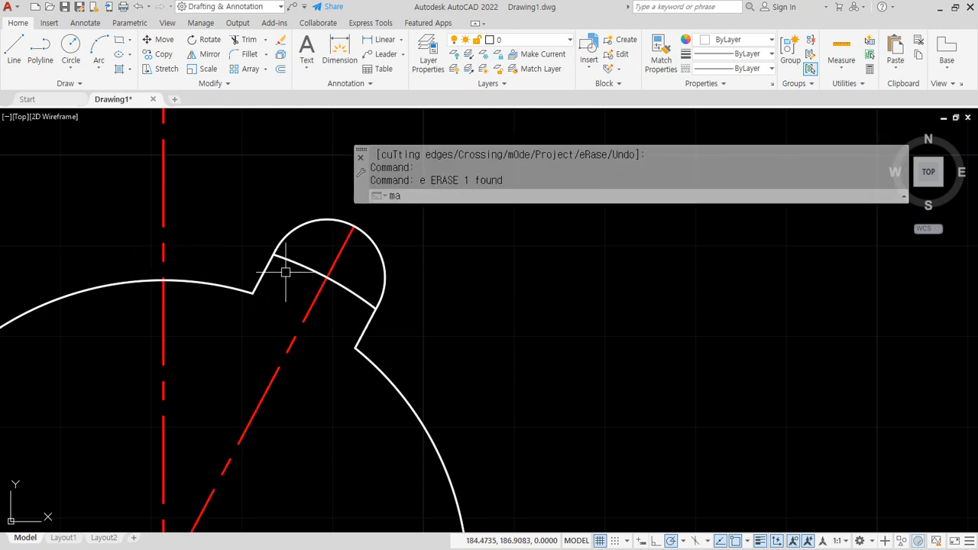
{"action": "key", "text": "space"}
{"action": "left_click", "coordinate": [343, 254]}
{"action": "left_click", "coordinate": [344, 282]}
{"action": "key", "text": "space"}
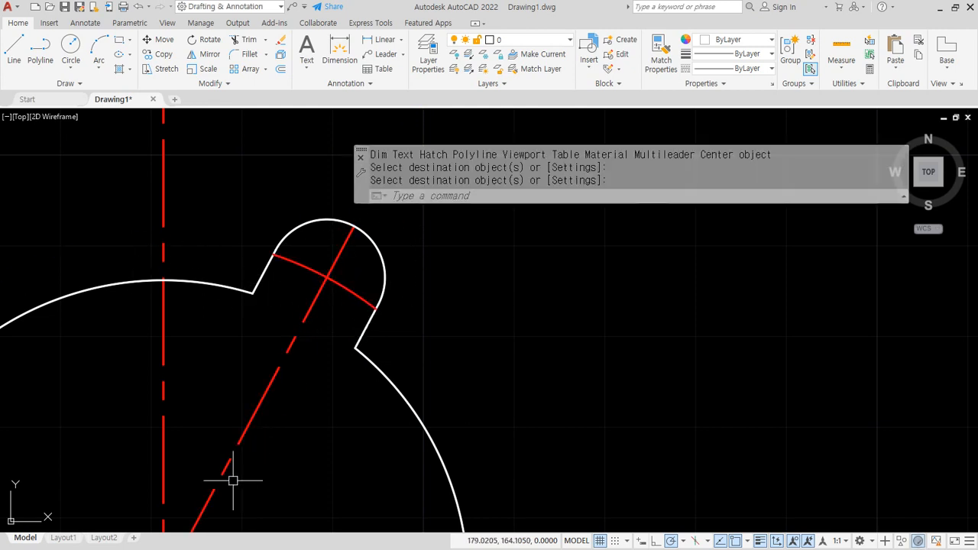
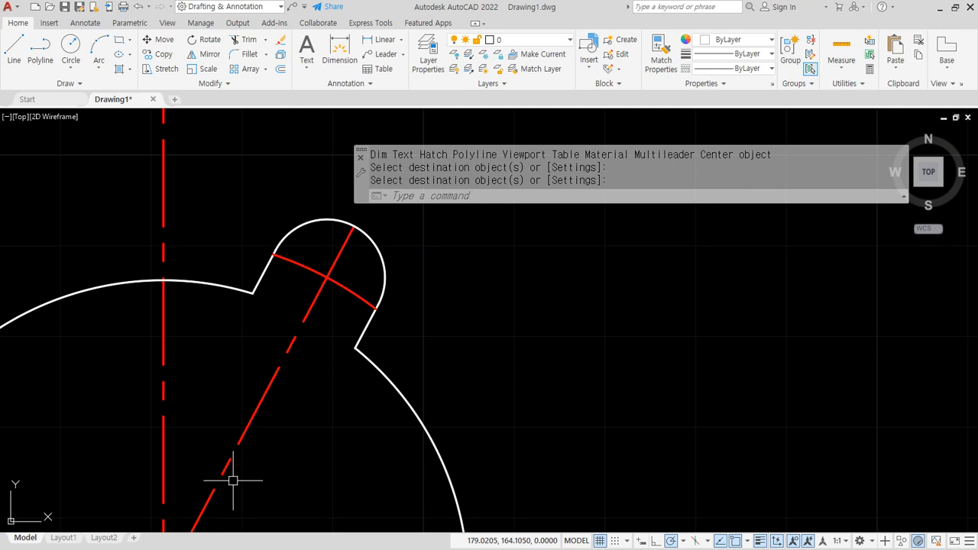
- Lengthen the slanted centre line's upper end and both ends of the slot's centre arc by a delta of 5
{"action": "type", "text": "len"}
{"action": "key", "text": "Return"}
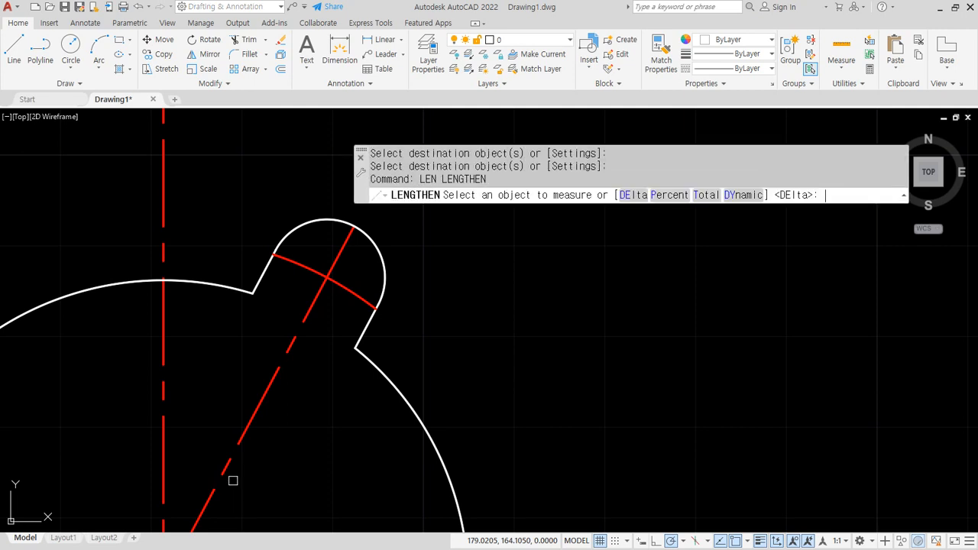
{"action": "type", "text": "de"}
{"action": "key", "text": "Return"}
{"action": "type", "text": "5"}
{"action": "key", "text": "Return"}
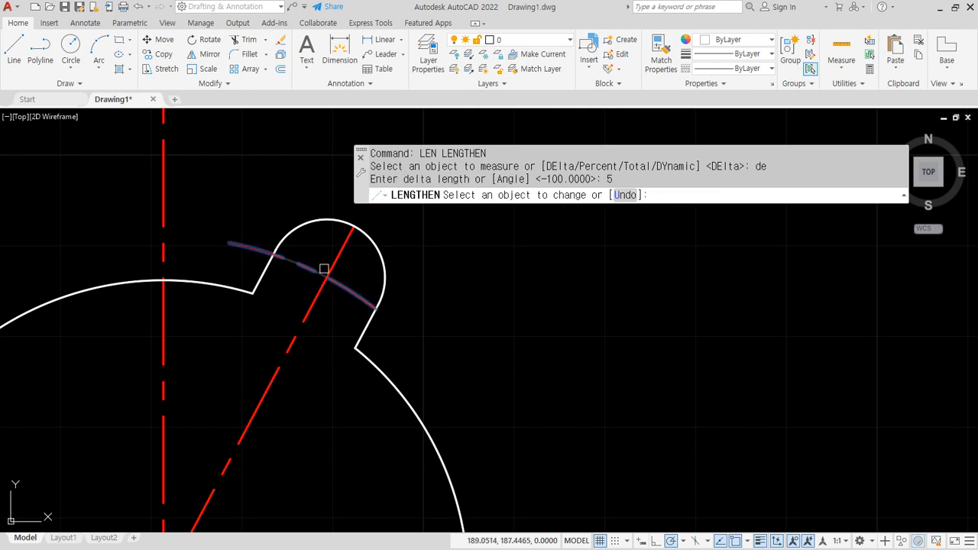
{"action": "left_click", "coordinate": [339, 249]}
{"action": "left_click", "coordinate": [293, 261]}
{"action": "left_click", "coordinate": [346, 284]}
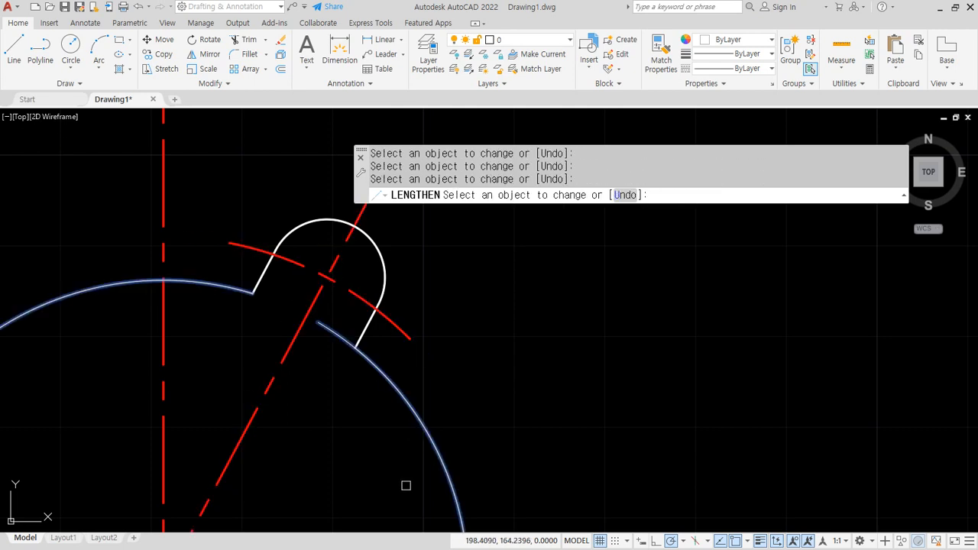
- Offset the circle's horizontal centre line 45 downward
{"action": "scroll", "coordinate": [388, 494], "scroll_direction": "down", "scroll_amount": 5}
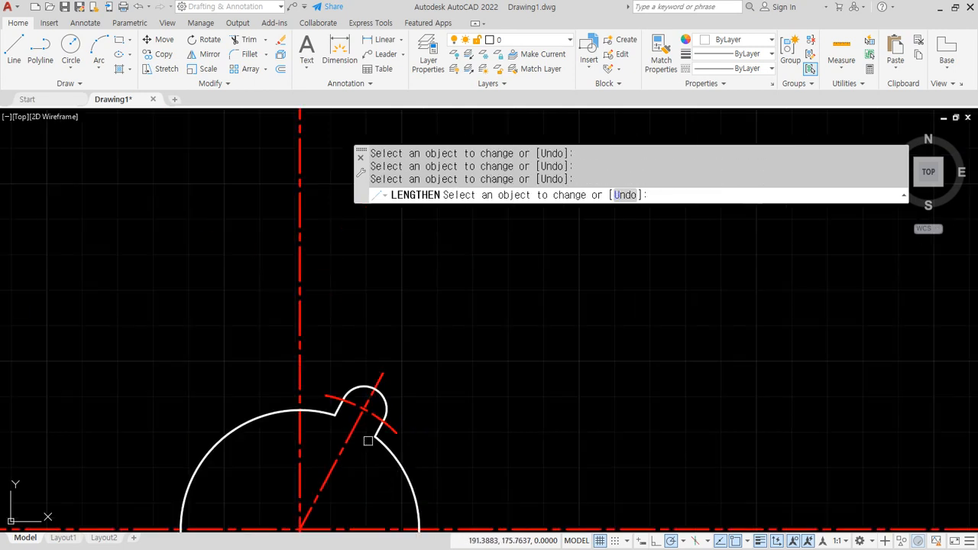
{"action": "left_click", "coordinate": [334, 327]}
{"action": "key", "text": "Escape"}
{"action": "type", "text": "o"}
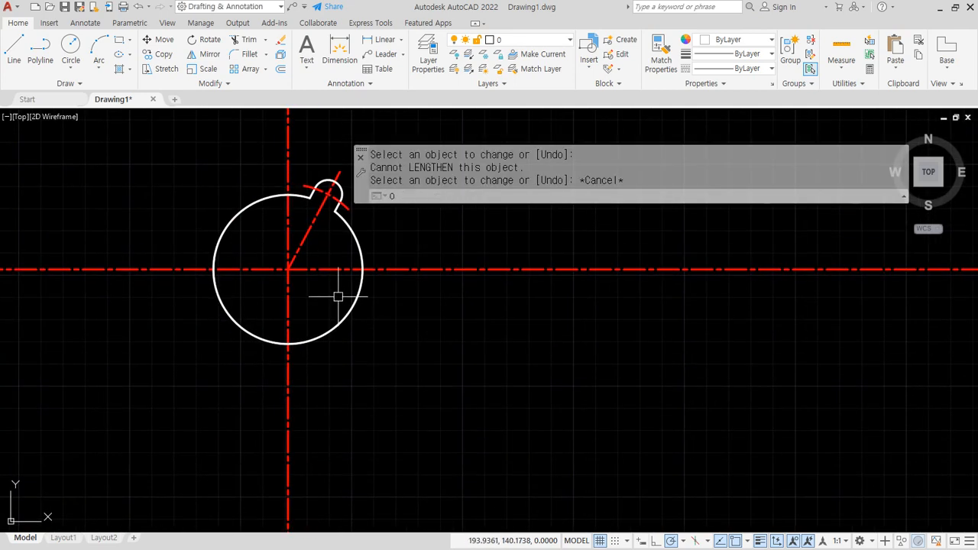
{"action": "key", "text": "Return"}
{"action": "type", "text": "45"}
{"action": "key", "text": "Return"}
{"action": "left_click", "coordinate": [419, 272]}
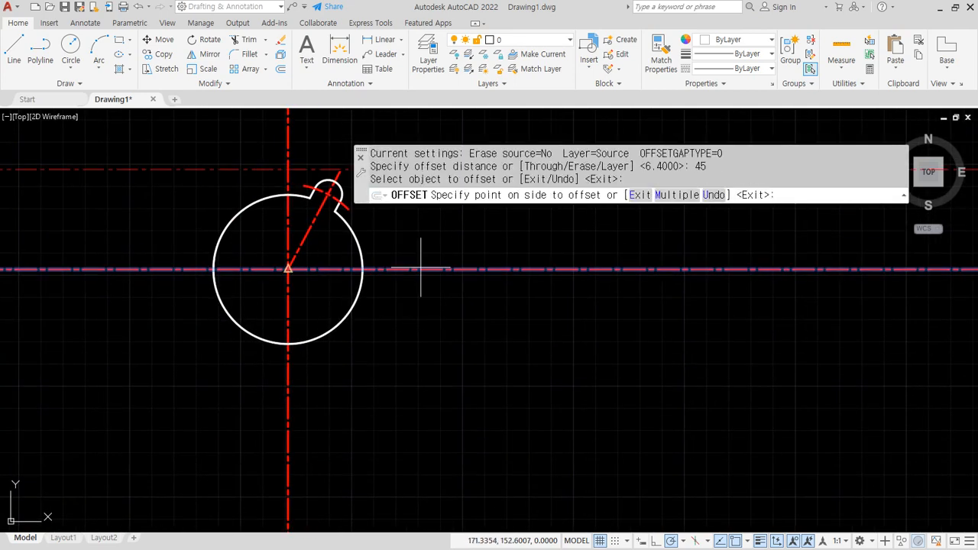
{"action": "left_click", "coordinate": [415, 408]}
{"action": "key", "text": "Return"}
- Offset the lower horizontal centre line 10 downward
{"action": "key", "text": "Return"}
{"action": "type", "text": "10"}
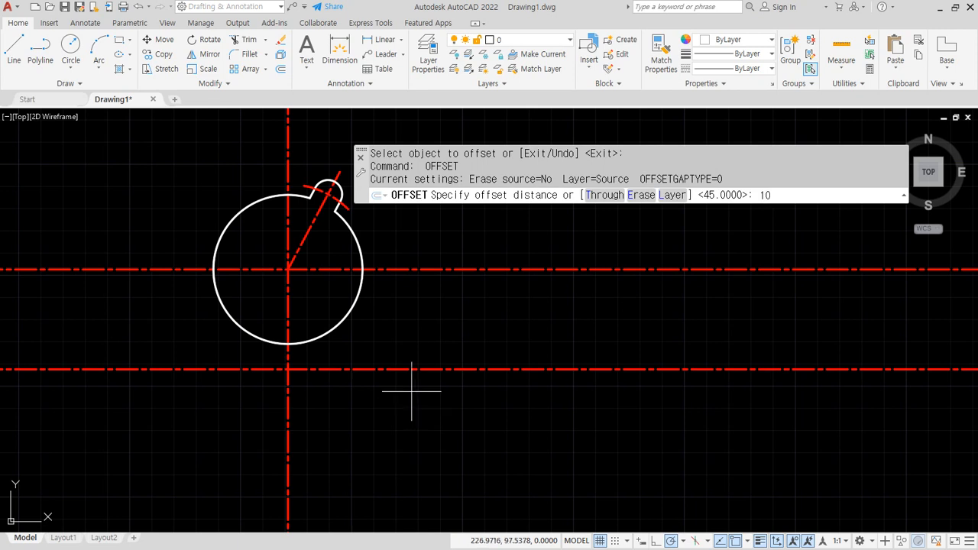
{"action": "key", "text": "Return"}
{"action": "left_click", "coordinate": [410, 369]}
{"action": "left_click", "coordinate": [399, 416]}
{"action": "key", "text": "Return"}
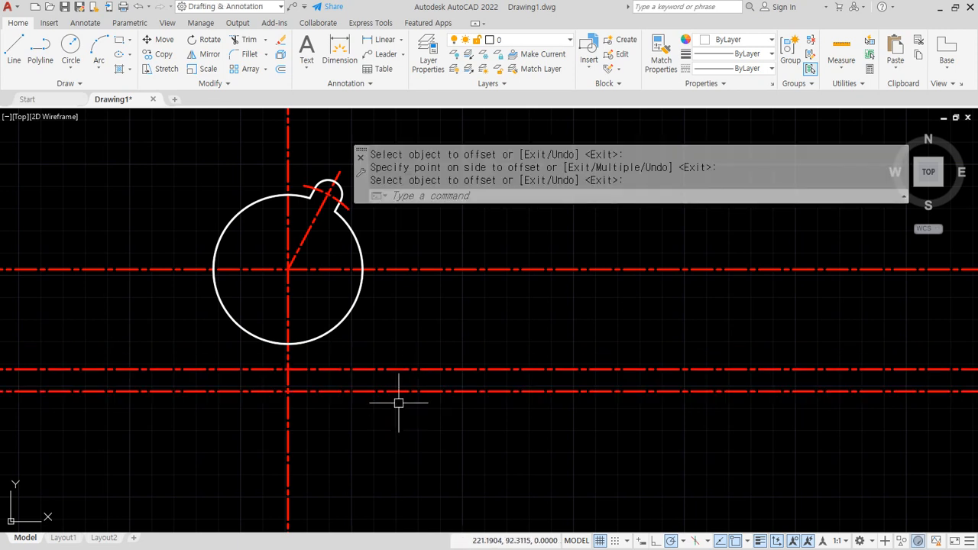
- Match the circle's properties onto the lowest horizontal line
{"action": "type", "text": "ma"}
{"action": "key", "text": "Return"}
{"action": "left_click", "coordinate": [340, 330]}
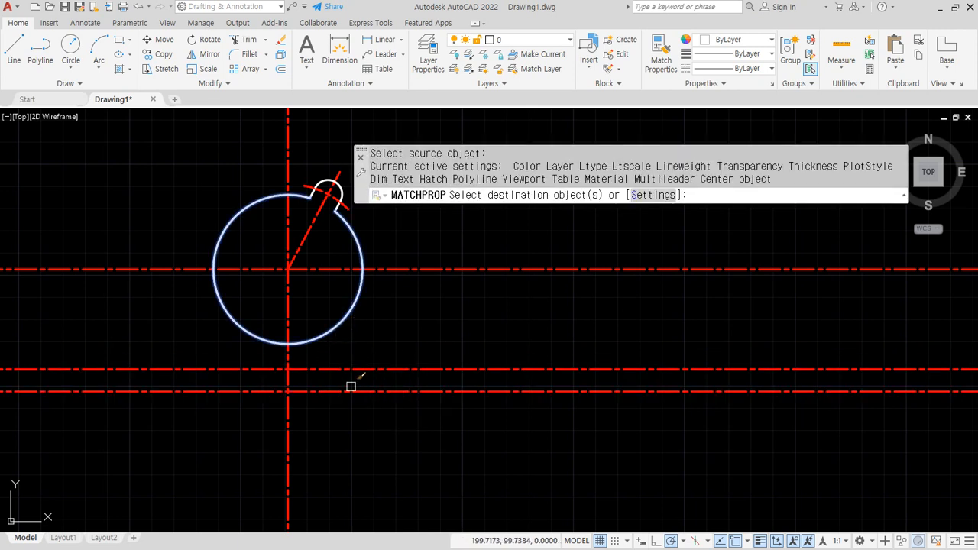
{"action": "left_click", "coordinate": [351, 392]}
{"action": "key", "text": "Return"}
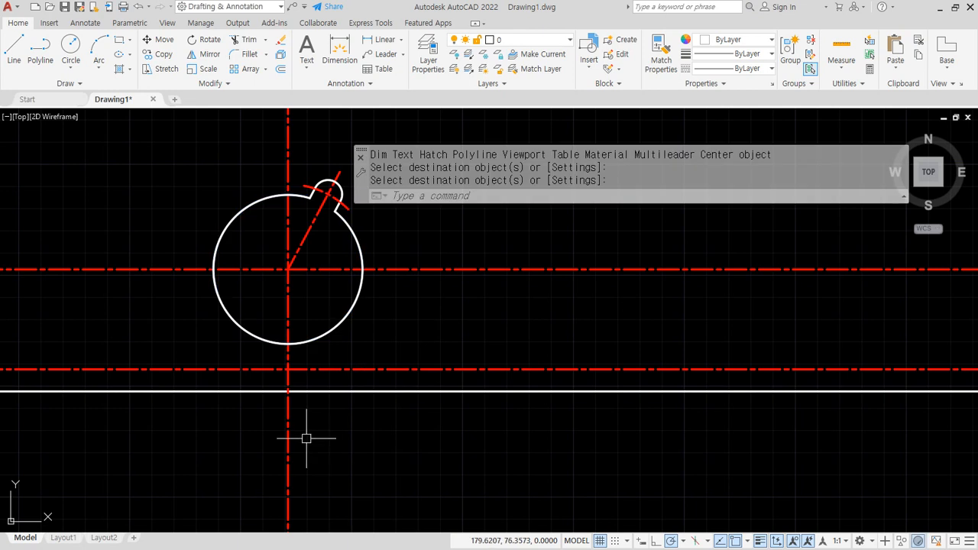
- Offset the horizontal centre line below the circle 106 upward
{"action": "type", "text": "o"}
{"action": "key", "text": "Return"}
{"action": "type", "text": "106"}
{"action": "key", "text": "Return"}
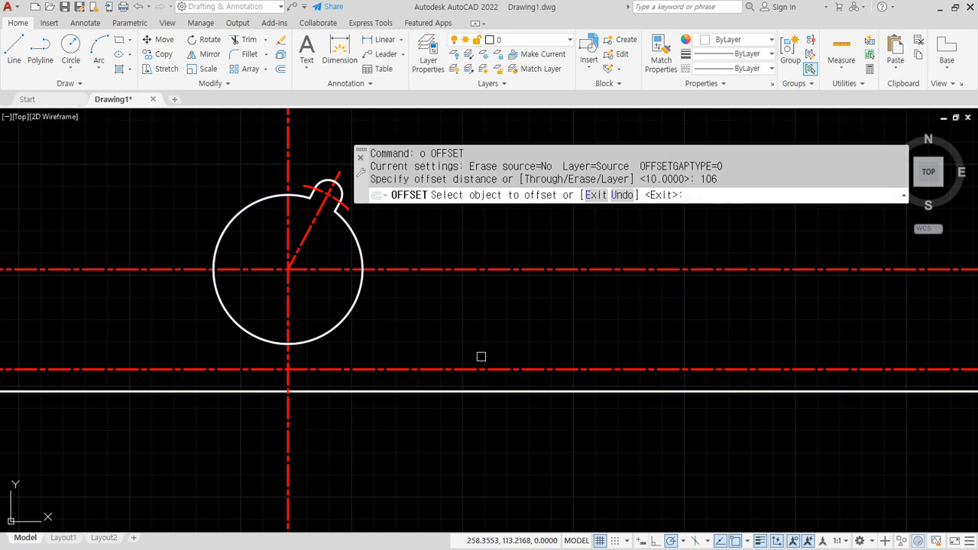
{"action": "left_click", "coordinate": [419, 370]}
{"action": "left_click", "coordinate": [421, 255]}
{"action": "key", "text": "Return"}
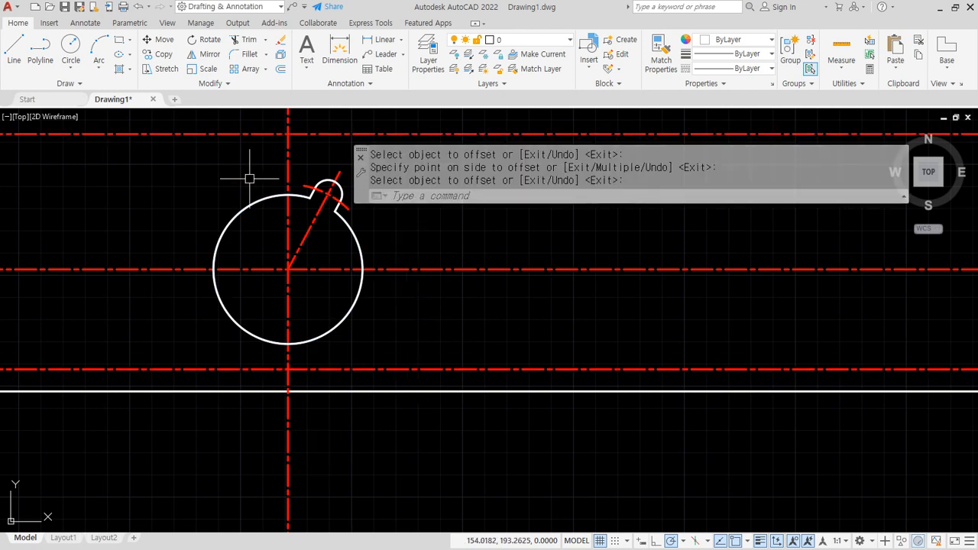
- Offset the uppermost horizontal line 10 downward
{"action": "middle_click_drag", "start_coordinate": [251, 174], "coordinate": [291, 232]}
{"action": "key", "text": "Return"}
{"action": "type", "text": "10"}
{"action": "key", "text": "Return"}
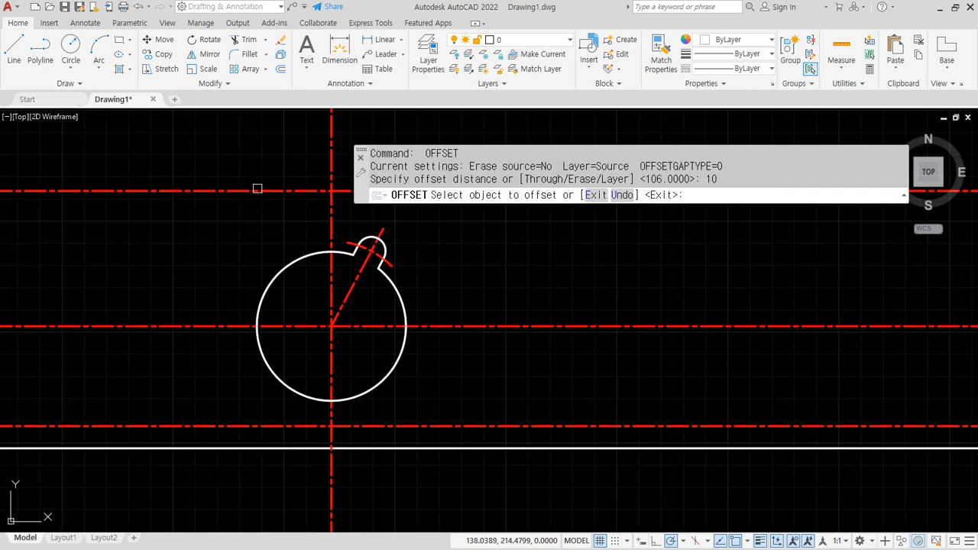
{"action": "left_click", "coordinate": [259, 190]}
{"action": "left_click", "coordinate": [232, 230]}
{"action": "key", "text": "Return"}
- Match the lower outline's properties onto the uppermost horizontal line
{"action": "type", "text": "ma"}
{"action": "key", "text": "Return"}
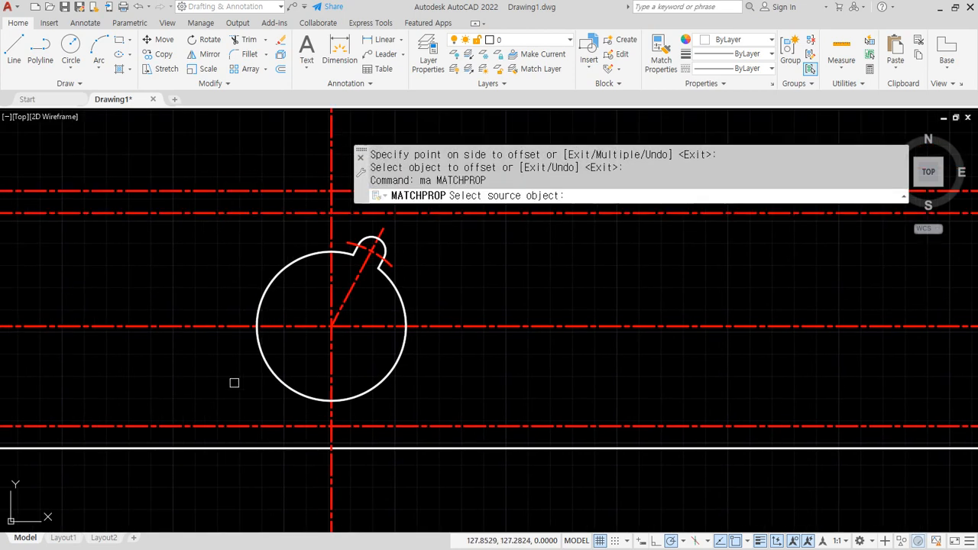
{"action": "left_click", "coordinate": [211, 445]}
{"action": "left_click", "coordinate": [232, 190]}
{"action": "key", "text": "Return"}
- Trim the vertical centre line where it extends above the upper outline and below the lower outline
{"action": "middle_click_drag", "start_coordinate": [237, 220], "coordinate": [214, 205]}
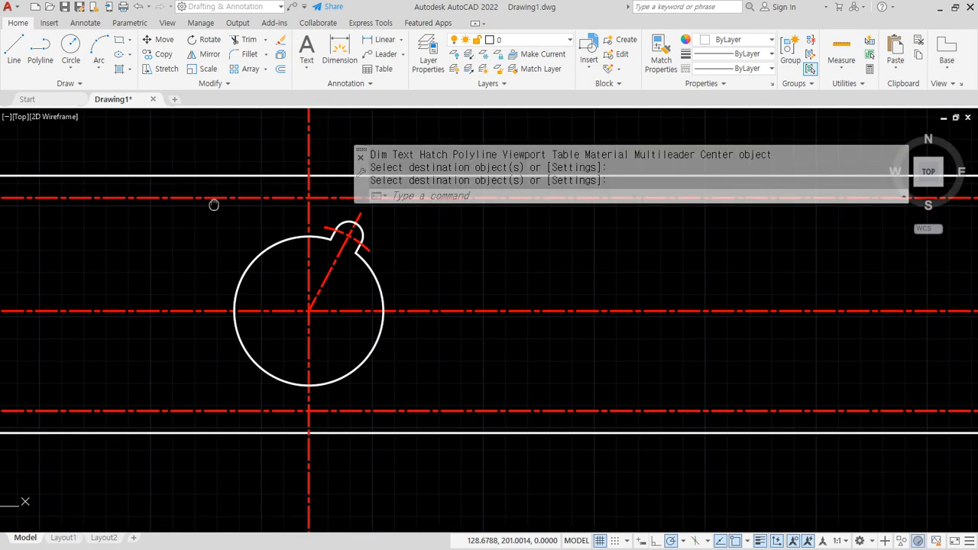
{"action": "type", "text": "tr"}
{"action": "key", "text": "Return"}
{"action": "left_click_drag", "start_coordinate": [332, 134], "coordinate": [274, 168]}
{"action": "left_click_drag", "start_coordinate": [351, 471], "coordinate": [258, 465]}
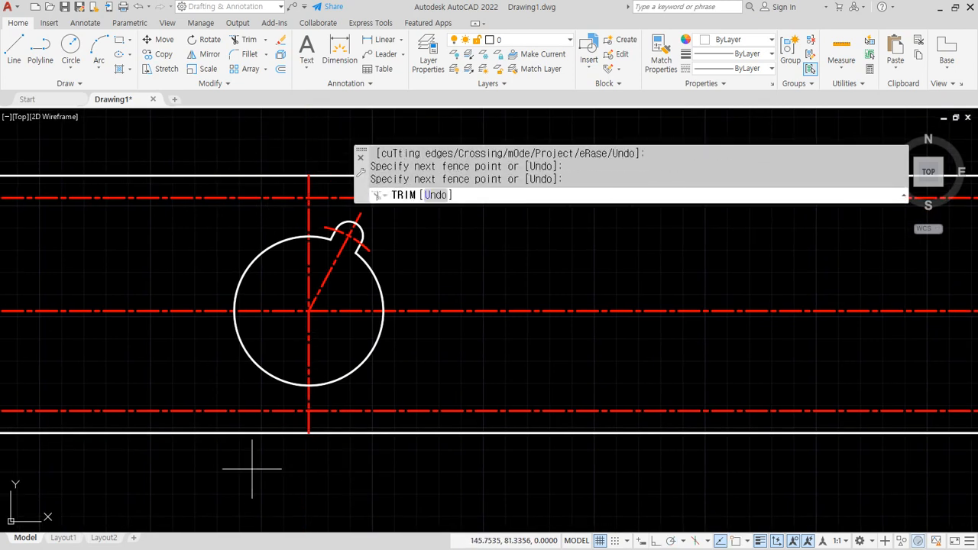
{"action": "key", "text": "Return"}
- Trim off the horizontal lines to the right of the vertical centre line, cutting the middle one at the circle
{"action": "scroll", "coordinate": [459, 466], "scroll_direction": "down", "scroll_amount": 2}
{"action": "type", "text": "tr"}
{"action": "key", "text": "Return"}
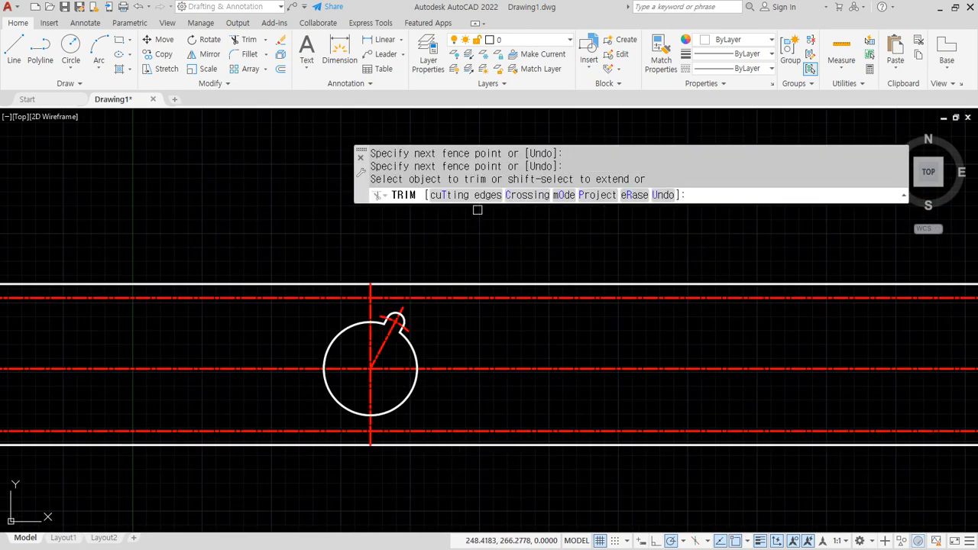
{"action": "left_click_drag", "start_coordinate": [476, 214], "coordinate": [476, 472]}
{"action": "scroll", "coordinate": [349, 328], "scroll_direction": "up", "scroll_amount": 2}
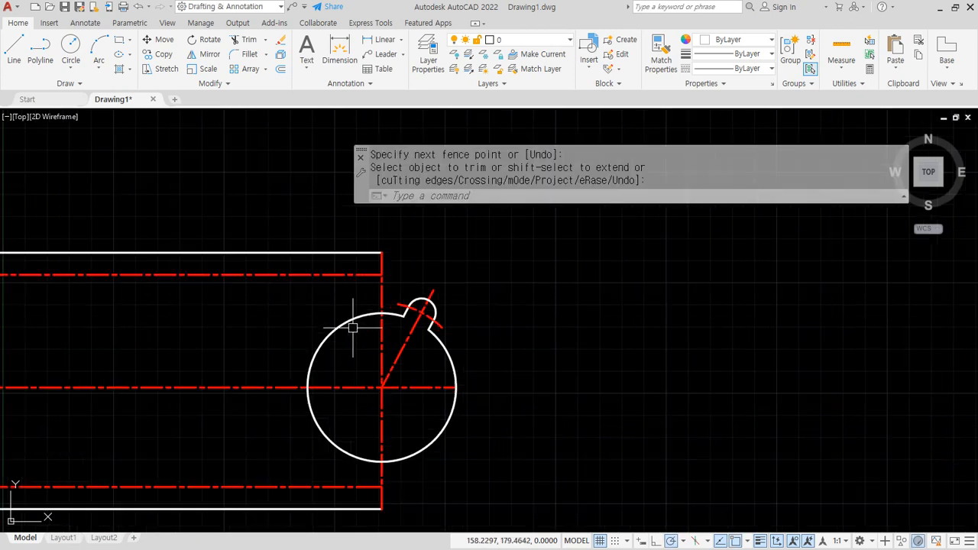
{"action": "key", "text": "Return"}
- Lengthen both ends of the vertical centre line by a delta of 5
{"action": "type", "text": "len"}
{"action": "key", "text": "Return"}
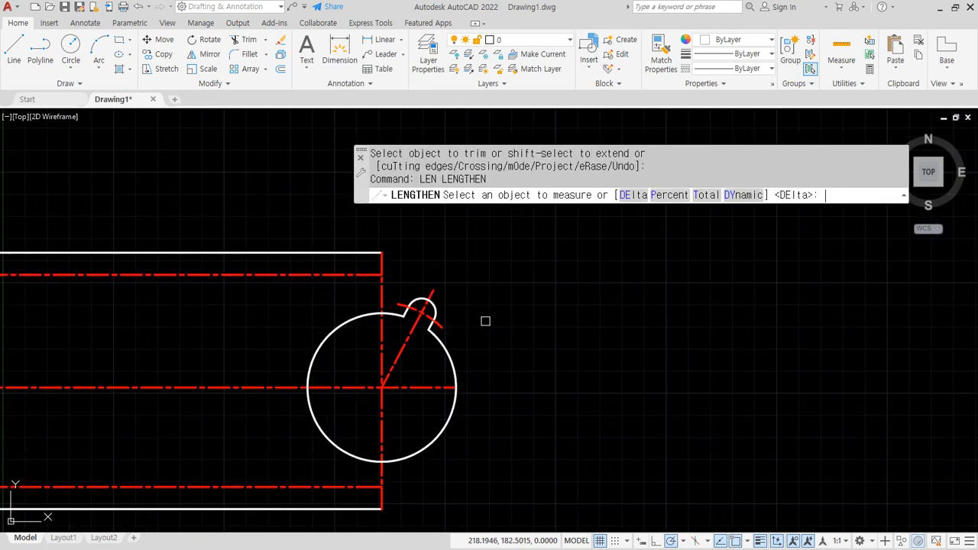
{"action": "type", "text": "de"}
{"action": "key", "text": "Return"}
{"action": "key", "text": "Return"}
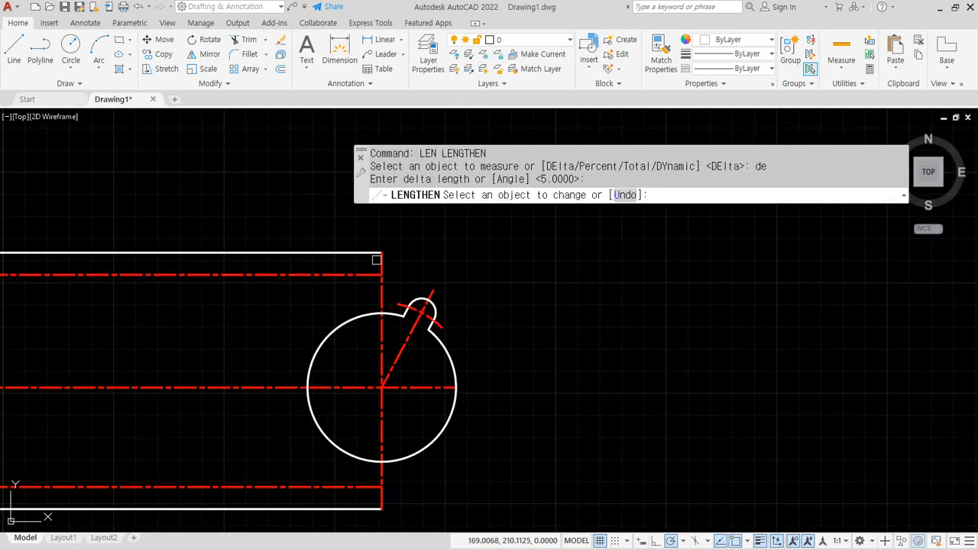
{"action": "left_click", "coordinate": [381, 259]}
{"action": "left_click", "coordinate": [380, 466]}
{"action": "left_click", "coordinate": [380, 498]}
{"action": "key", "text": "Return"}
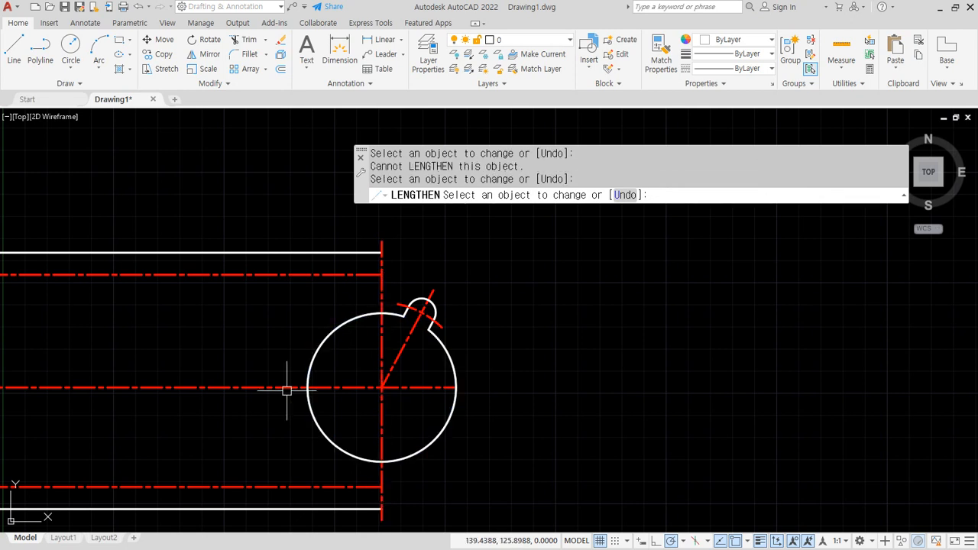
{"action": "key", "text": "Escape"}
- Trim the circle's horizontal centre line back to the circle's left edge
{"action": "type", "text": "tr"}
{"action": "key", "text": "Return"}
{"action": "left_click_drag", "start_coordinate": [275, 338], "coordinate": [245, 417]}
{"action": "key", "text": "Return"}
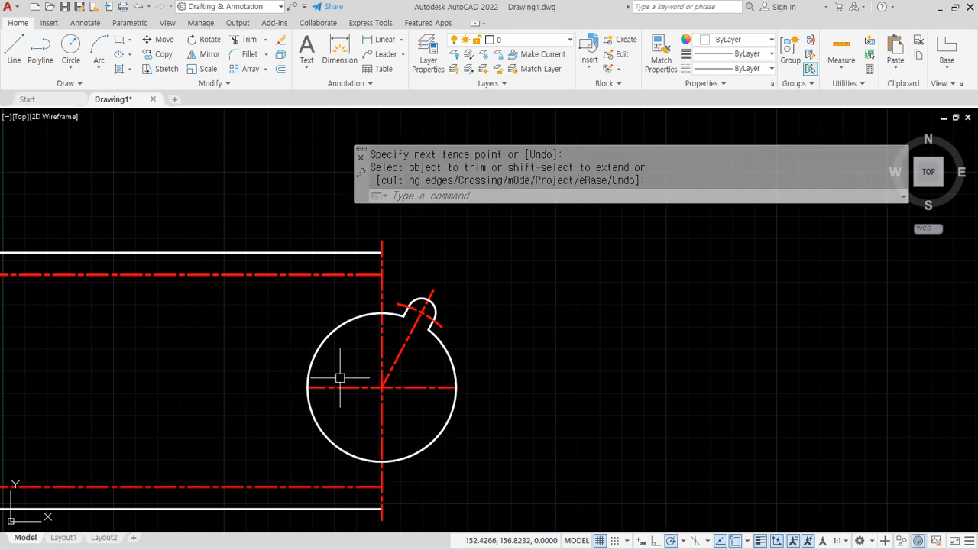
- Lengthen both ends of the circle's horizontal centre line by a delta of 5
{"action": "type", "text": "len"}
{"action": "key", "text": "Return"}
{"action": "key", "text": "Return"}
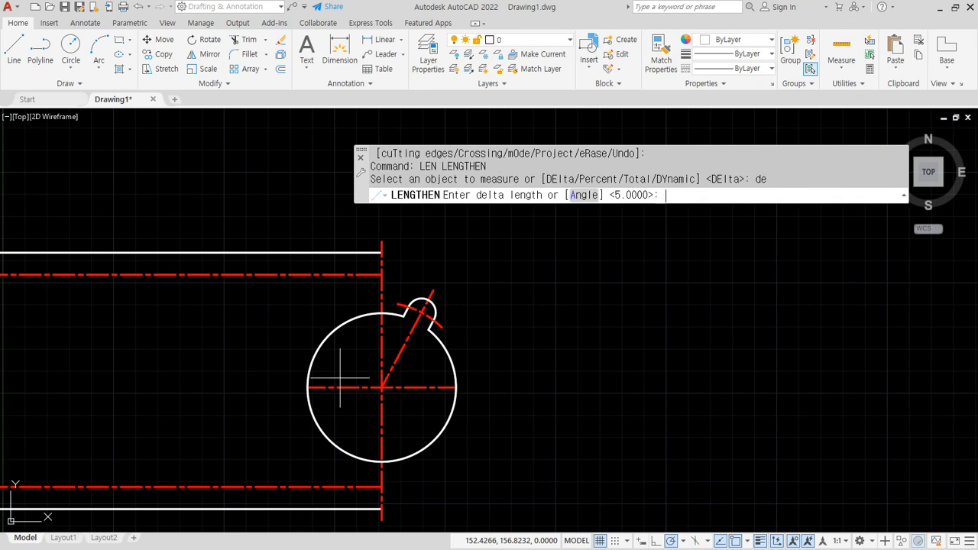
{"action": "type", "text": "5"}
{"action": "key", "text": "Return"}
{"action": "left_click", "coordinate": [435, 389]}
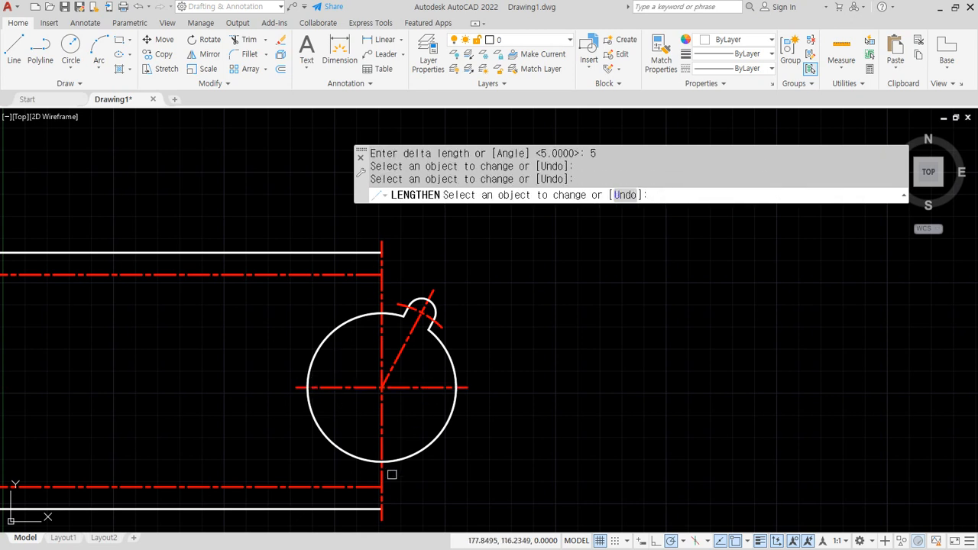
{"action": "key", "text": "Return"}
- Offset the vertical centre line 38 to the left
{"action": "scroll", "coordinate": [277, 410], "scroll_direction": "up", "scroll_amount": 3}
{"action": "type", "text": "o"}
{"action": "key", "text": "Return"}
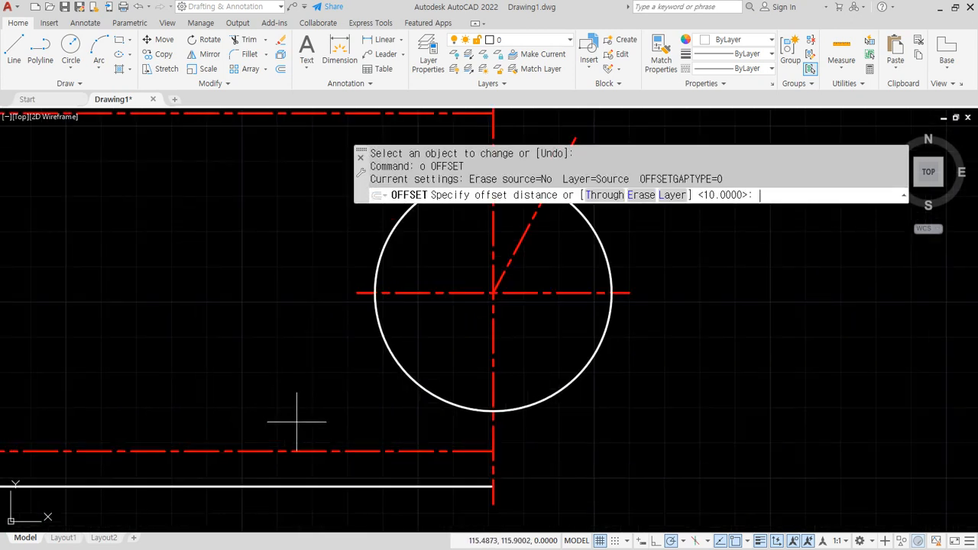
{"action": "type", "text": "30"}
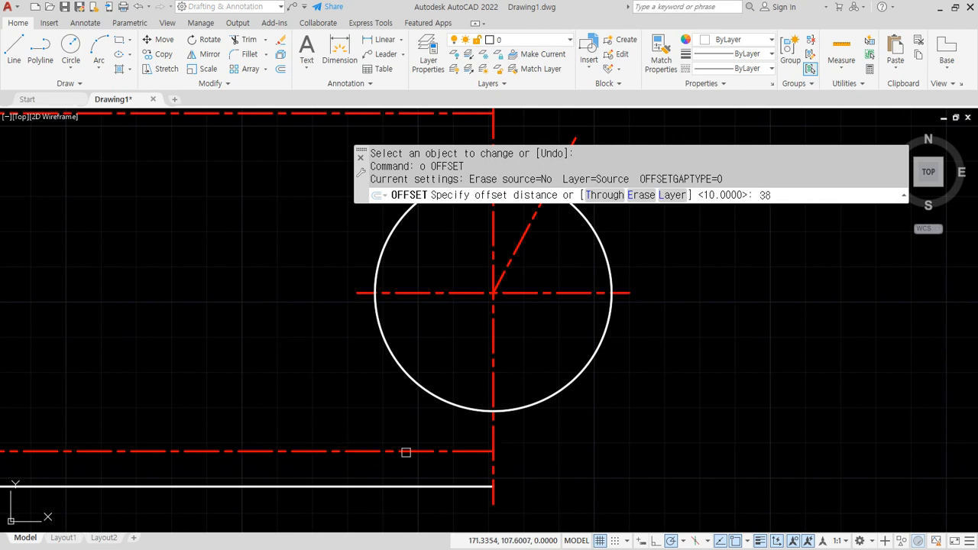
{"action": "key", "text": "Return"}
{"action": "left_click", "coordinate": [493, 436]}
{"action": "left_click", "coordinate": [364, 423]}
{"action": "key", "text": "Return"}
- Offset the lower outline 4 upward
{"action": "key", "text": "Return"}
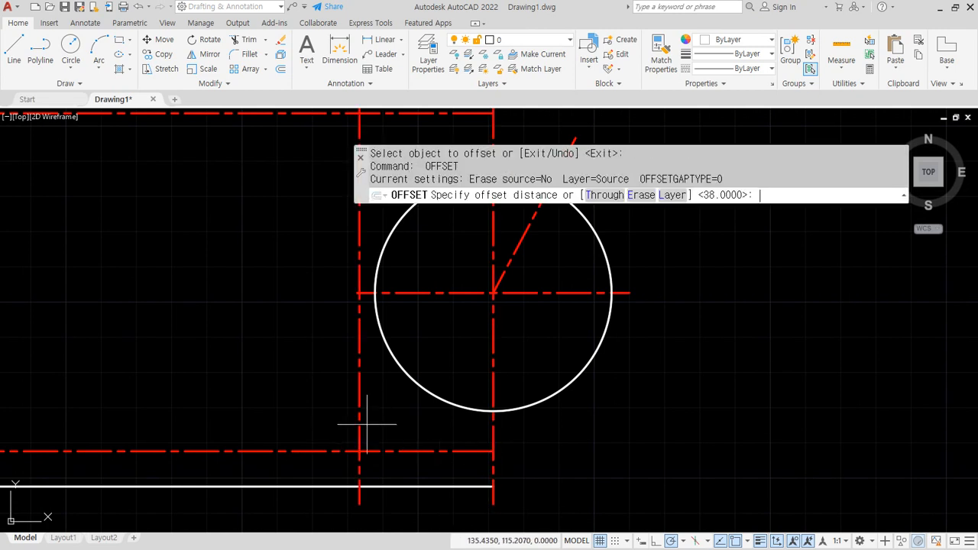
{"action": "type", "text": "4"}
{"action": "key", "text": "Return"}
{"action": "left_click", "coordinate": [382, 486]}
{"action": "left_click", "coordinate": [383, 472]}
{"action": "scroll", "coordinate": [360, 478], "scroll_direction": "up", "scroll_amount": 2}
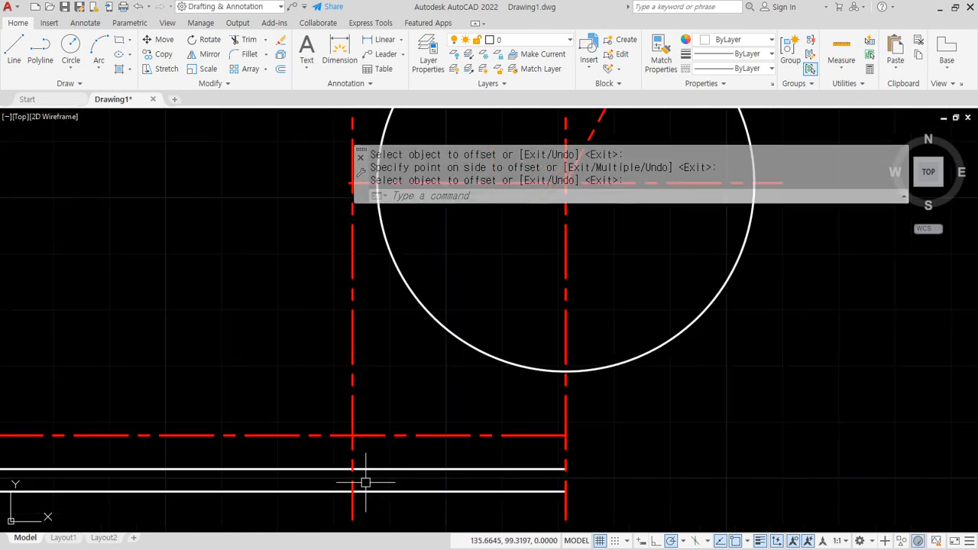
- Match the outline's properties onto the vertical line 38 left of the circle's centre
{"action": "type", "text": "ma"}
{"action": "key", "text": "Return"}
{"action": "left_click", "coordinate": [380, 437]}
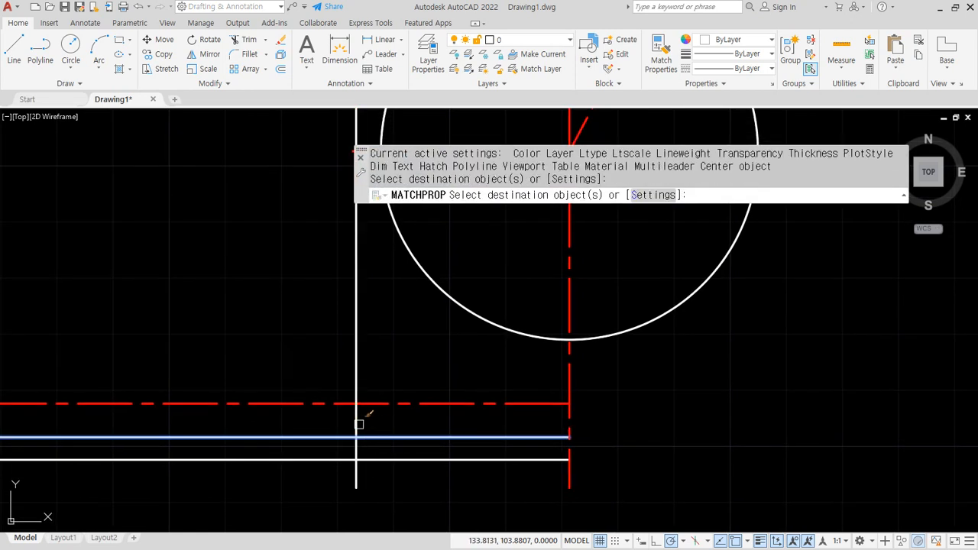
{"action": "left_click", "coordinate": [356, 421]}
{"action": "key", "text": "Return"}
- Join the short vertical edge to the lower outline and to its 4 offset line with zero-radius fillets, forming a step
{"action": "type", "text": "f"}
{"action": "key", "text": "Return"}
{"action": "left_click", "coordinate": [351, 458]}
{"action": "left_click", "coordinate": [356, 447]}
{"action": "key", "text": "Return"}
{"action": "left_click", "coordinate": [356, 449]}
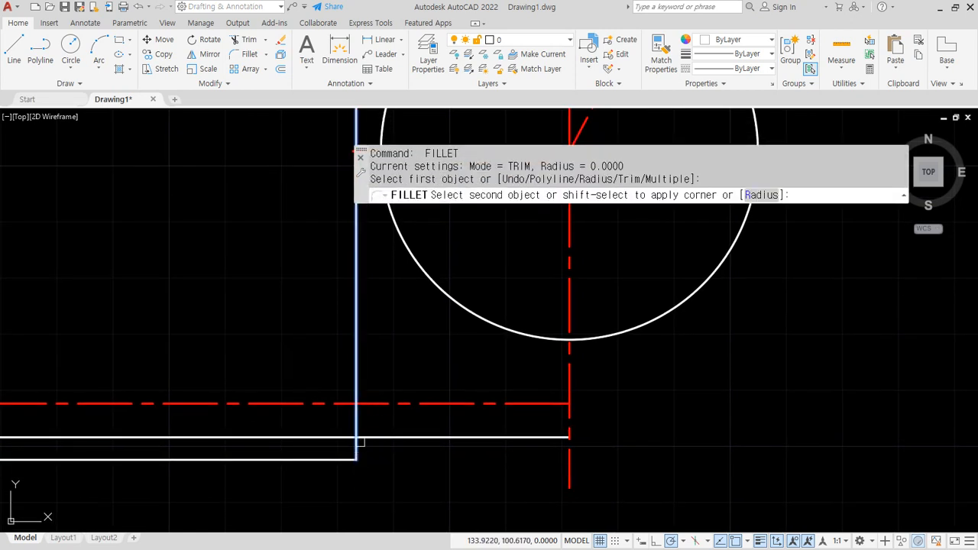
{"action": "left_click", "coordinate": [382, 440]}
- Fillet the upper corner of the step in the lower outline with a radius of 2.4
{"action": "type", "text": "f"}
{"action": "key", "text": "Return"}
{"action": "type", "text": "r"}
{"action": "key", "text": "Return"}
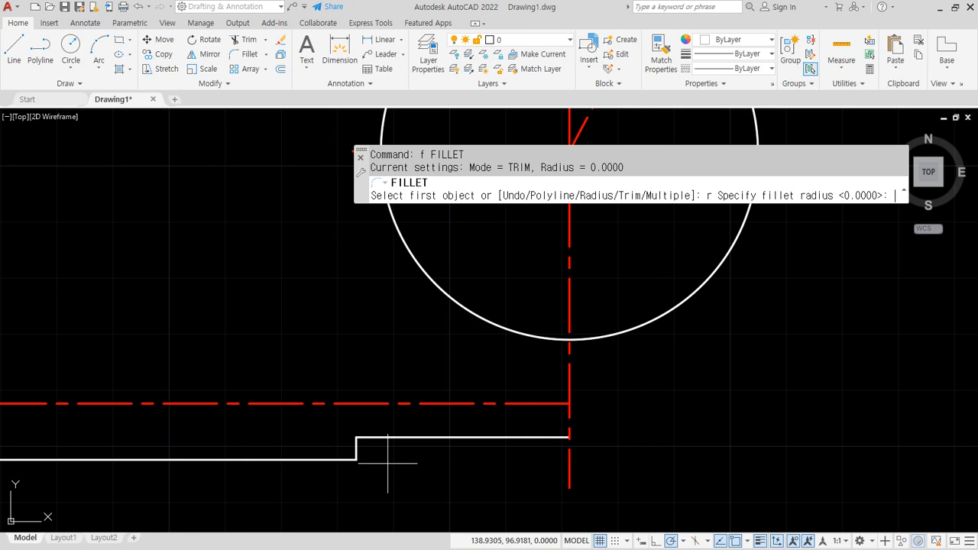
{"action": "type", "text": "2.4"}
{"action": "key", "text": "Return"}
{"action": "left_click", "coordinate": [356, 451]}
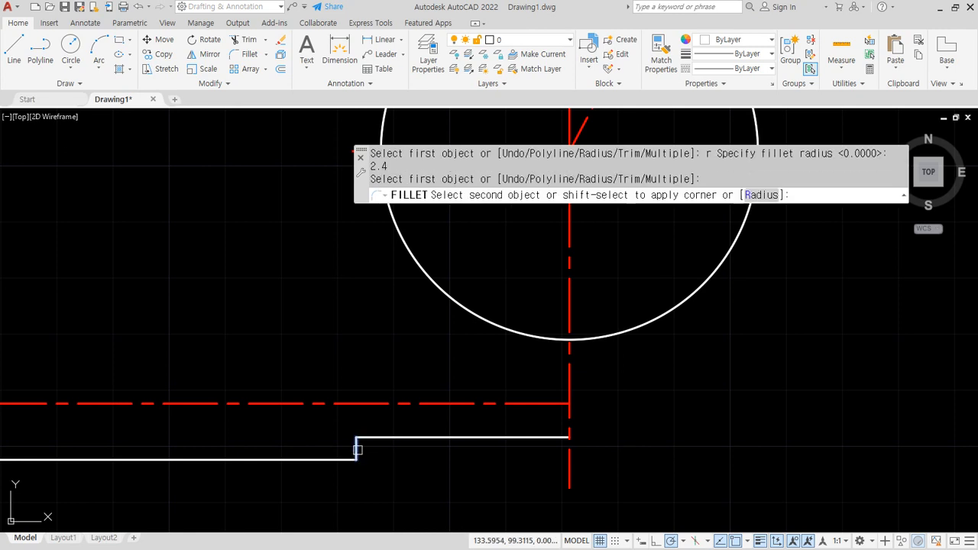
{"action": "left_click", "coordinate": [385, 438]}
{"action": "key", "text": "Return"}
{"action": "key", "text": "Escape"}
{"action": "key", "text": "Escape"}
- Reset the fillet radius to 0
{"action": "type", "text": "f"}
{"action": "key", "text": "Return"}
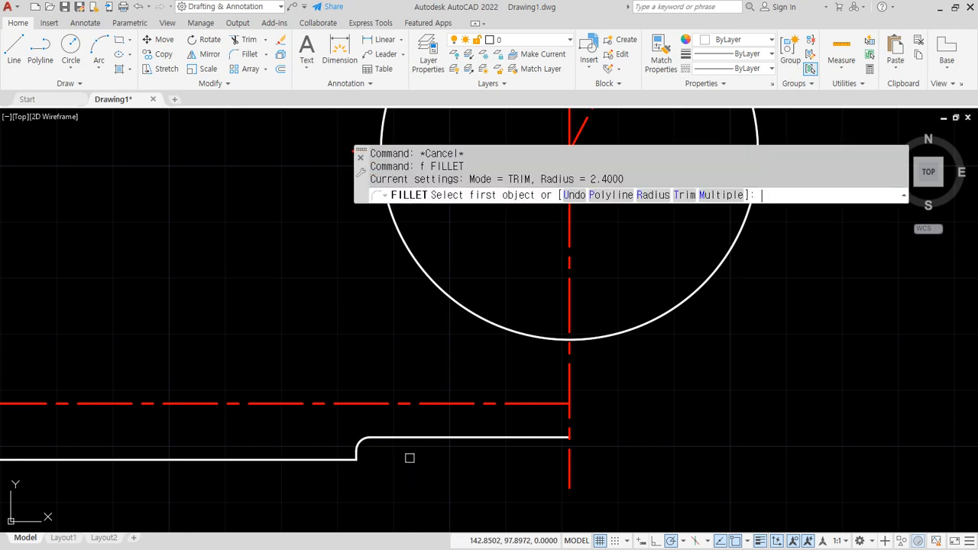
{"action": "type", "text": "r"}
{"action": "key", "text": "Return"}
{"action": "type", "text": "0"}
{"action": "key", "text": "Return"}
{"action": "key", "text": "Return"}
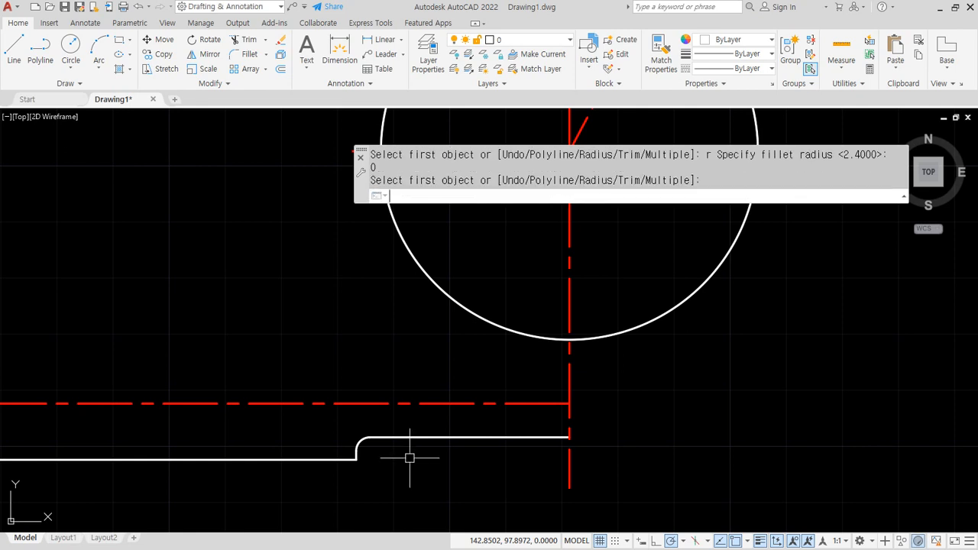
- Offset the circle's vertical centre line 84 to the left
{"action": "type", "text": "o"}
{"action": "key", "text": "Return"}
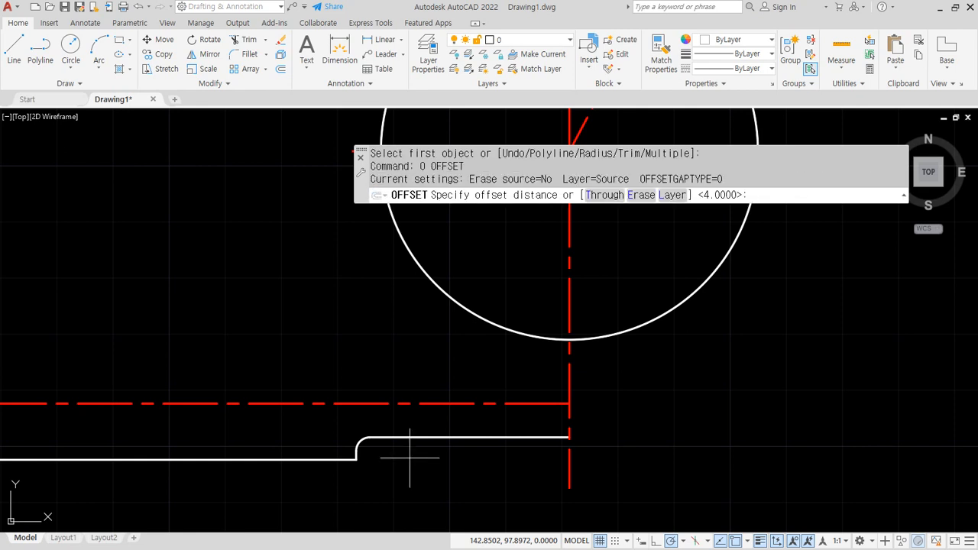
{"action": "type", "text": "84"}
{"action": "key", "text": "Return"}
{"action": "left_click", "coordinate": [569, 391]}
{"action": "left_click", "coordinate": [192, 350]}
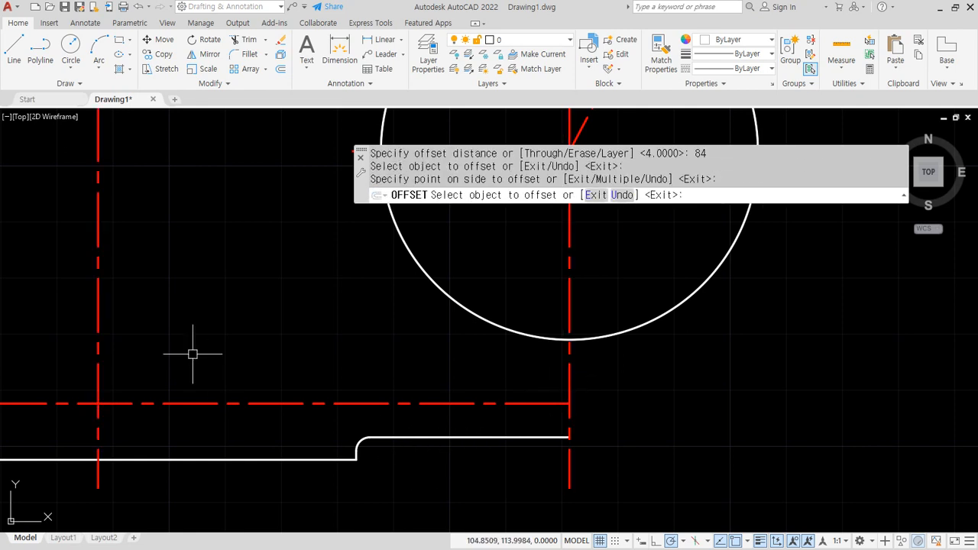
{"action": "key", "text": "Return"}
- Draw a circle of radius 5 where the left vertical and lower horizontal centre lines cross
{"action": "type", "text": "c"}
{"action": "key", "text": "Return"}
{"action": "left_click", "coordinate": [98, 403]}
{"action": "type", "text": "5"}
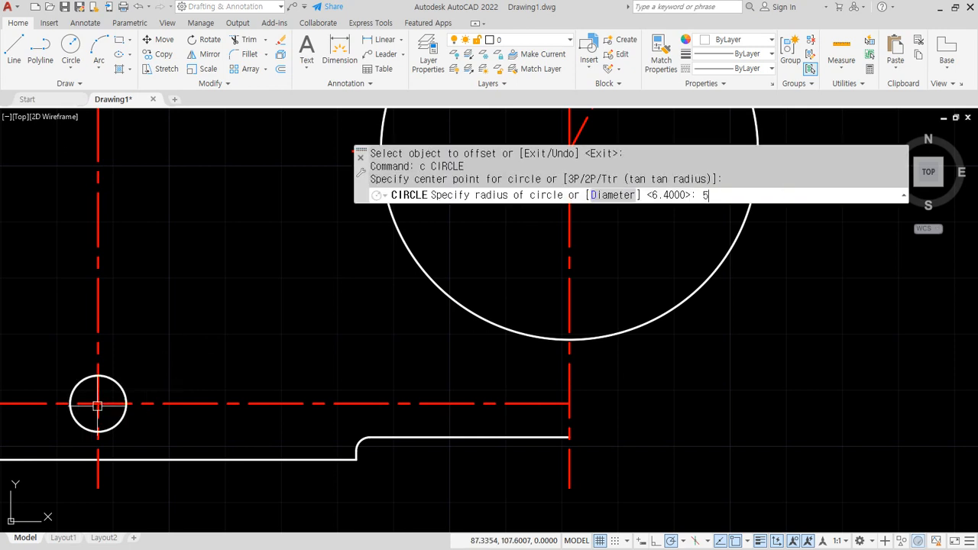
{"action": "key", "text": "Return"}
- Draw a circle of radius 10 concentric with the radius 5 hole at the lower-left centre-line crossing
{"action": "type", "text": "c"}
{"action": "key", "text": "Return"}
{"action": "left_click", "coordinate": [98, 403]}
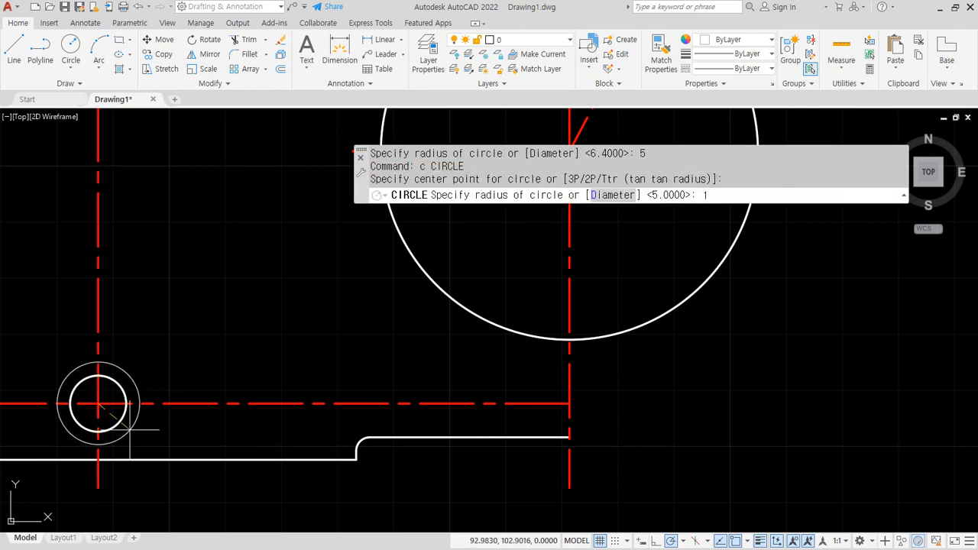
{"action": "type", "text": "10"}
{"action": "key", "text": "Return"}
- Join the lower outline's horizontal line to the radius 10 circle with a zero-radius fillet
{"action": "type", "text": "f"}
{"action": "key", "text": "Return"}
{"action": "left_click", "coordinate": [127, 459]}
{"action": "left_click", "coordinate": [59, 440]}
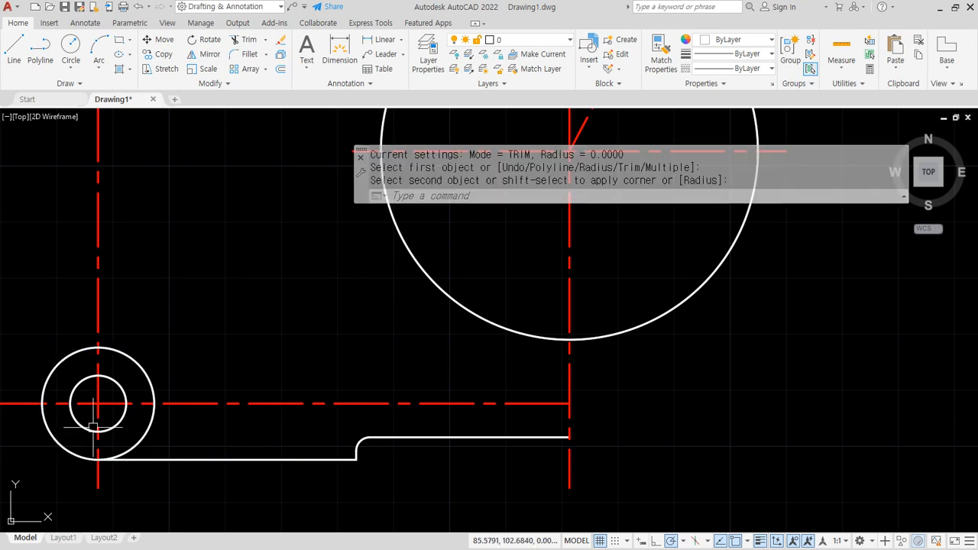
- Rotate a copy of the lower horizontal centre line by 47 degrees about the lower-left hole's centre
{"action": "type", "text": "ro"}
{"action": "key", "text": "Return"}
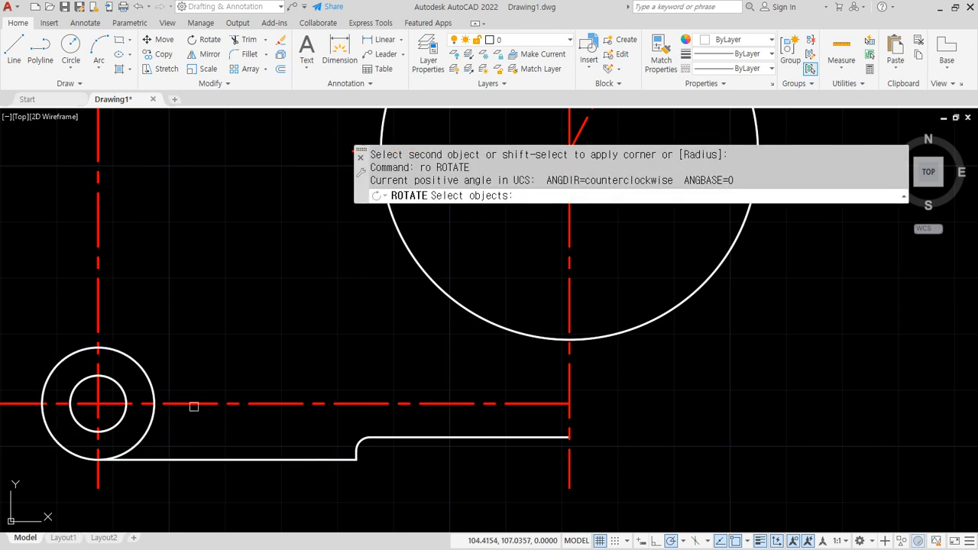
{"action": "left_click", "coordinate": [192, 404]}
{"action": "key", "text": "Return"}
{"action": "left_click", "coordinate": [98, 404]}
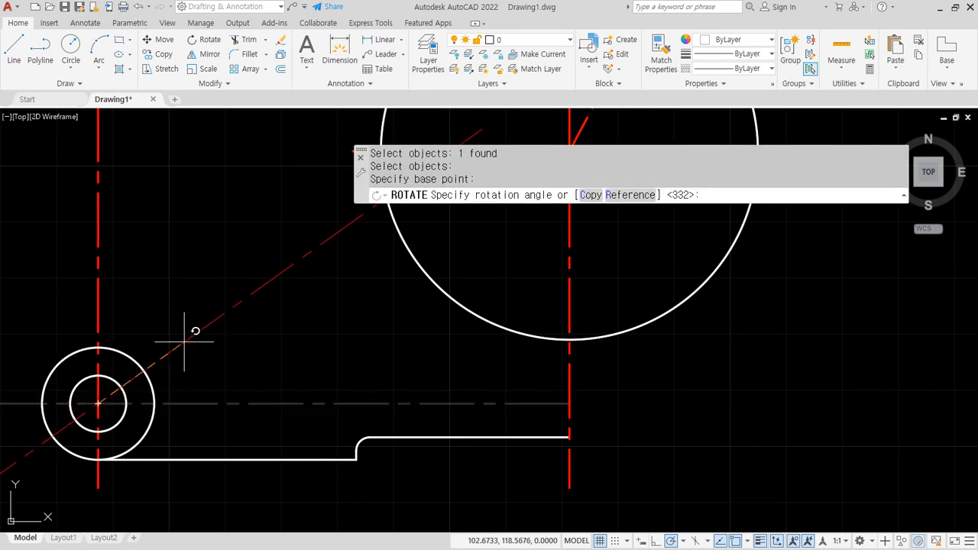
{"action": "type", "text": "c"}
{"action": "key", "text": "Return"}
{"action": "type", "text": "47"}
{"action": "key", "text": "Return"}
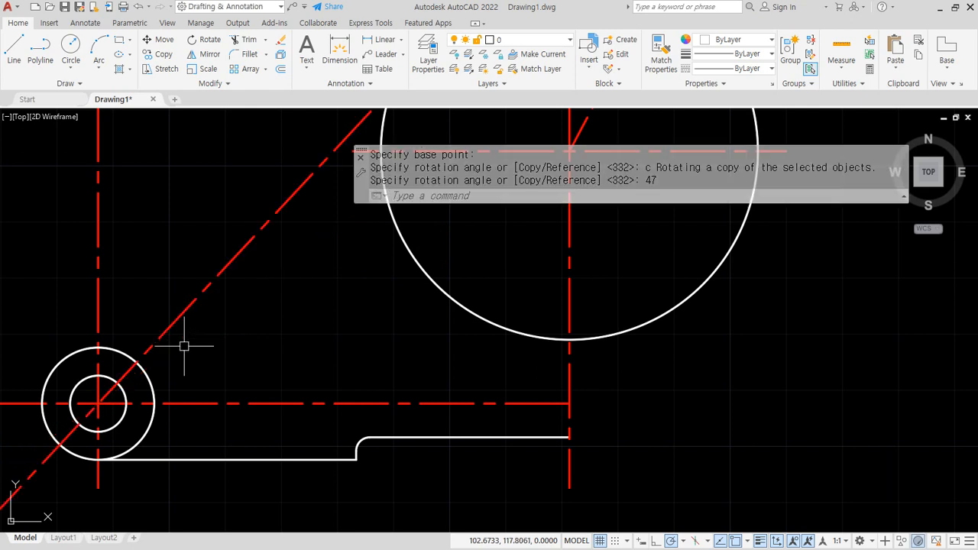
- Offset the 47-degree centre line by 10 to its upper-left side
{"action": "type", "text": "o"}
{"action": "key", "text": "Return"}
{"action": "type", "text": "10"}
{"action": "key", "text": "Return"}
{"action": "left_click", "coordinate": [175, 323]}
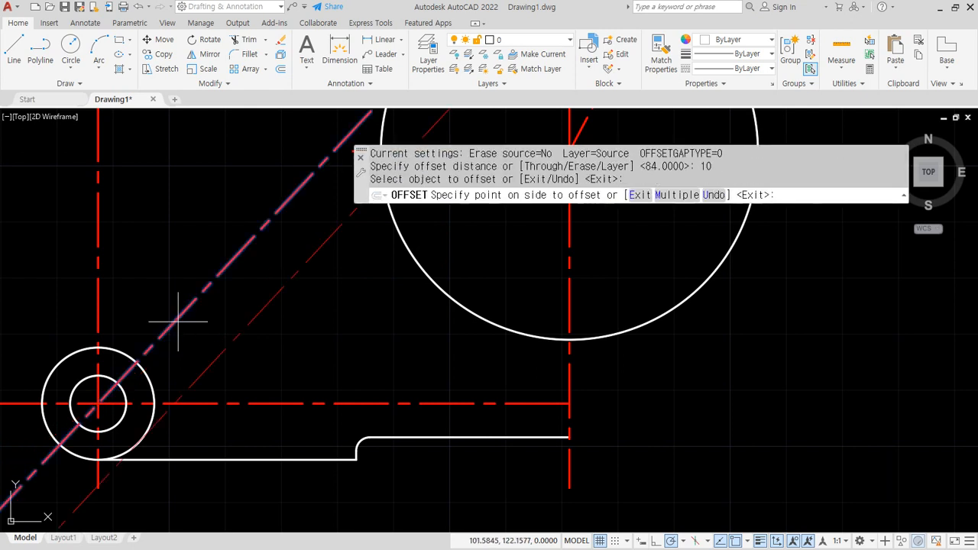
{"action": "left_click", "coordinate": [142, 290]}
{"action": "key", "text": "Return"}
- Match the offset slanted line to the radius 10 circle's properties and erase the 47-degree centre line
{"action": "type", "text": "ma"}
{"action": "key", "text": "Return"}
{"action": "left_click", "coordinate": [123, 350]}
{"action": "left_click", "coordinate": [122, 295]}
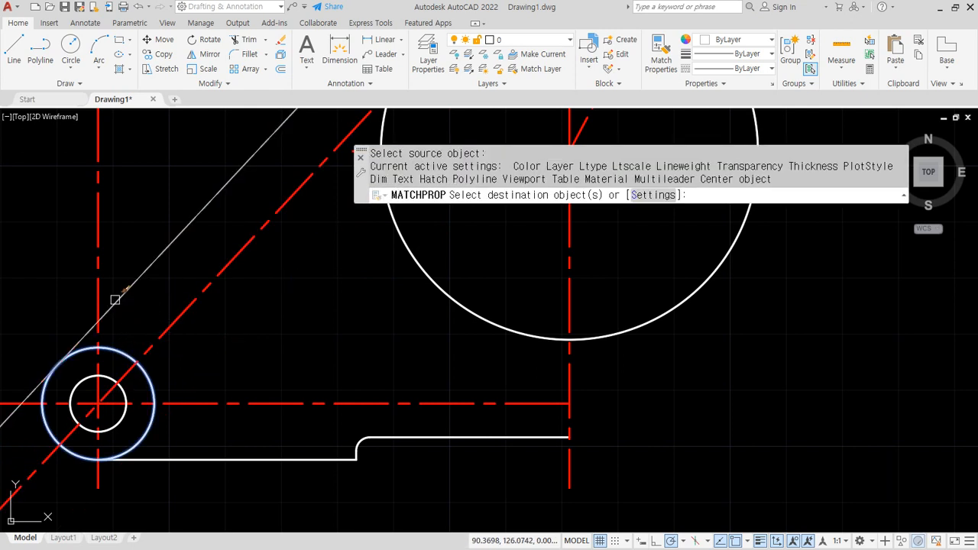
{"action": "key", "text": "Return"}
{"action": "left_click", "coordinate": [155, 342]}
{"action": "type", "text": "e"}
{"action": "key", "text": "Return"}
- Join the slanted outline line to the left side of the radius 10 circle with a zero-radius fillet
{"action": "type", "text": "f"}
{"action": "key", "text": "Return"}
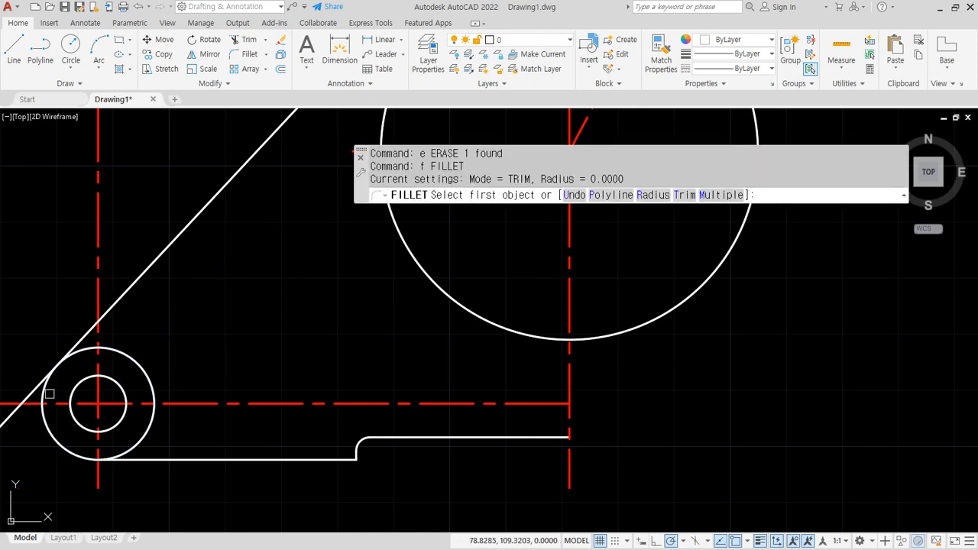
{"action": "left_click", "coordinate": [45, 394]}
{"action": "left_click", "coordinate": [119, 299]}
- Trim the vertical and horizontal centre lines outside the lower-left corner around the radius 10 circle
{"action": "type", "text": "t"}
{"action": "key", "text": "Return"}
{"action": "left_click", "coordinate": [99, 281]}
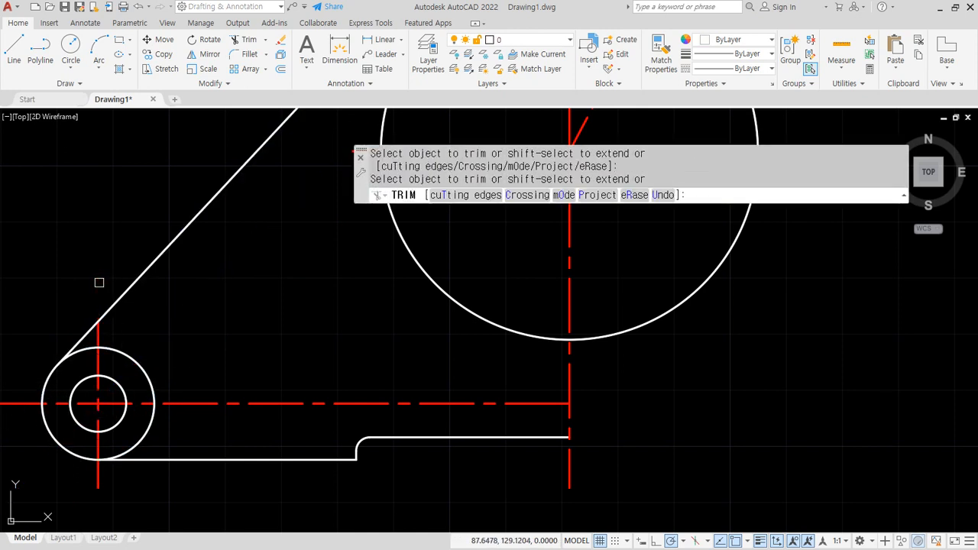
{"action": "left_click", "coordinate": [22, 404]}
{"action": "left_click", "coordinate": [229, 404]}
{"action": "key", "text": "Return"}
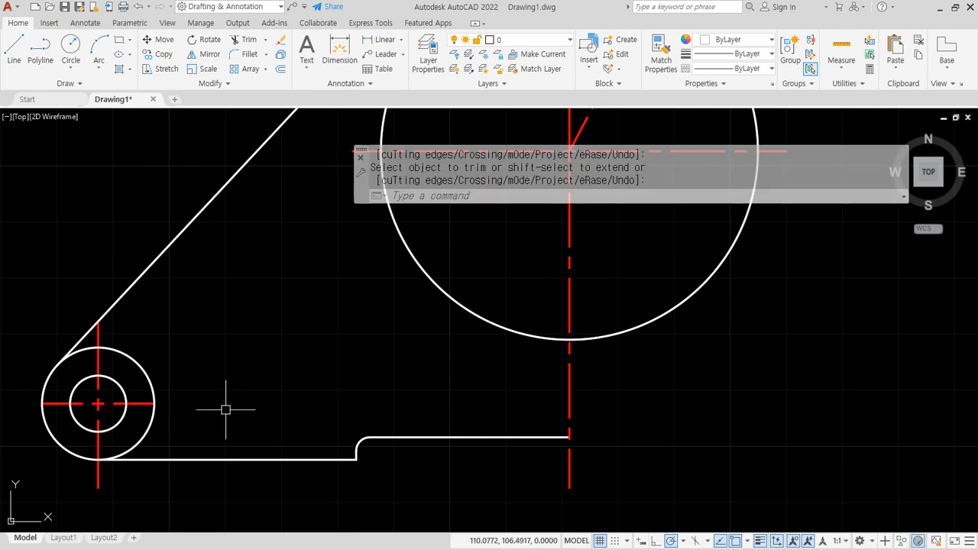
- Lengthen the lower-left hole's centre lines by a delta of 5 at the upper, left and right ends
{"action": "type", "text": "len"}
{"action": "key", "text": "Return"}
{"action": "type", "text": "de"}
{"action": "key", "text": "Return"}
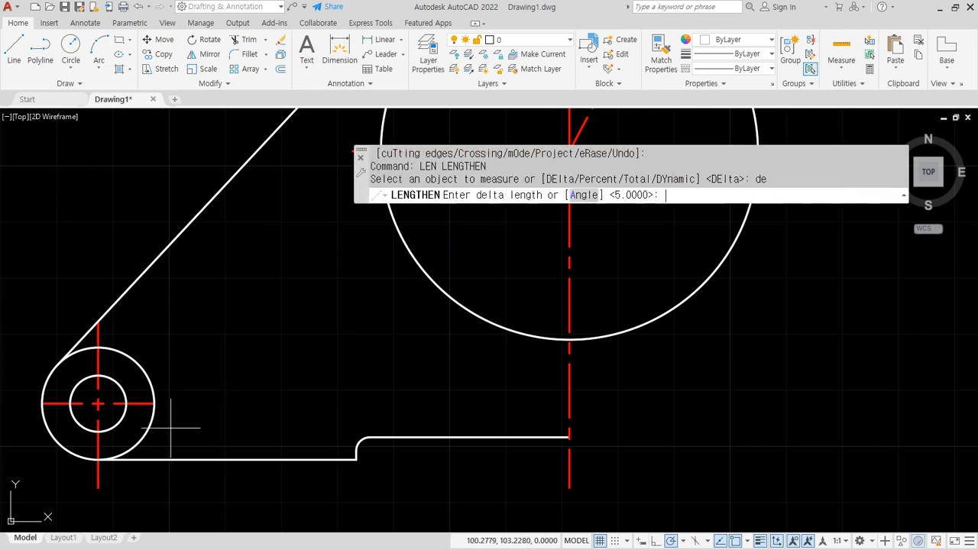
{"action": "type", "text": "5"}
{"action": "key", "text": "Return"}
{"action": "left_click", "coordinate": [123, 403]}
{"action": "left_click", "coordinate": [97, 359]}
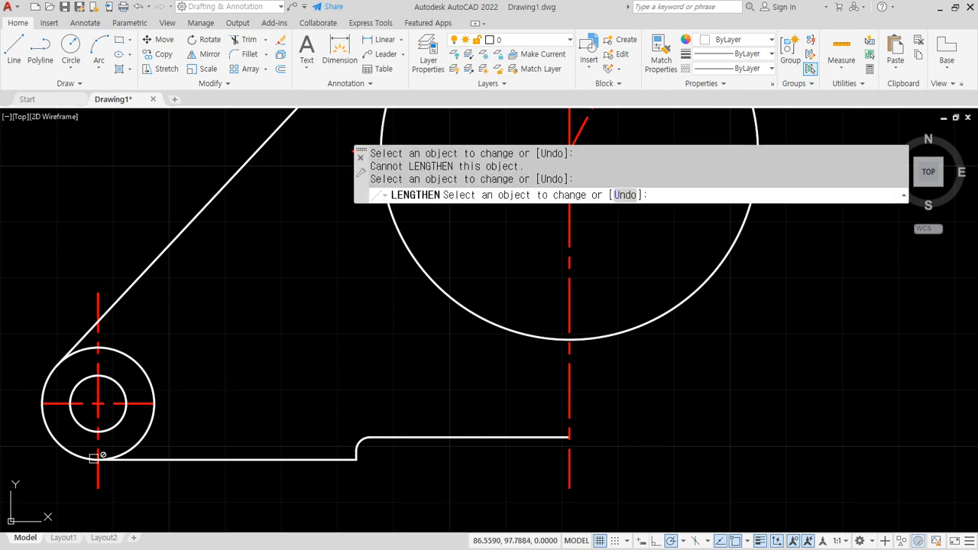
{"action": "left_click", "coordinate": [93, 458]}
{"action": "left_click", "coordinate": [43, 405]}
{"action": "left_click", "coordinate": [59, 404]}
{"action": "left_click", "coordinate": [157, 405]}
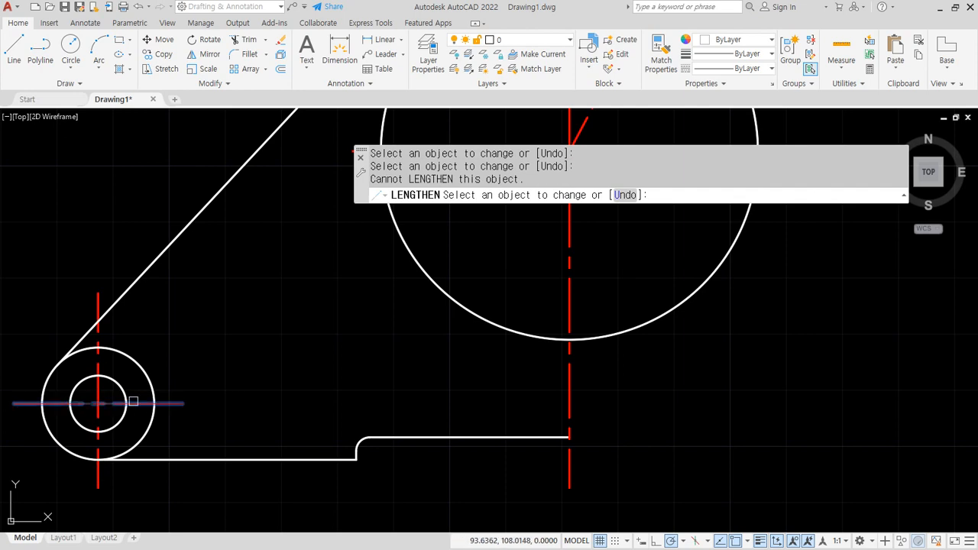
{"action": "key", "text": "Return"}
- Trim the upper part of the lower-left radius 10 circle between the slanted line and the right end of the horizontal centre line
{"action": "scroll", "coordinate": [247, 375], "scroll_direction": "down", "scroll_amount": 4}
{"action": "scroll", "coordinate": [153, 427], "scroll_direction": "up", "scroll_amount": 6}
{"action": "type", "text": "t"}
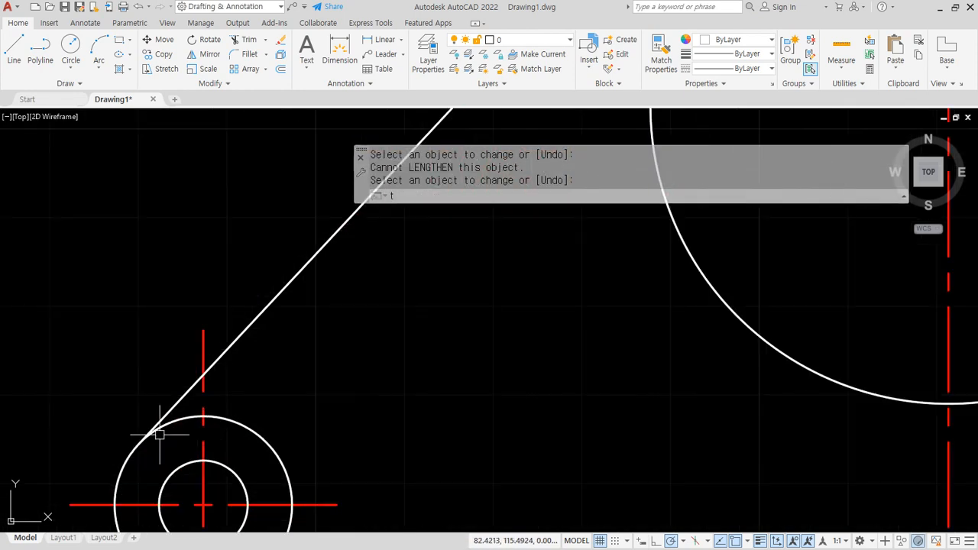
{"action": "type", "text": "r"}
{"action": "key", "text": "Return"}
{"action": "left_click", "coordinate": [180, 419]}
{"action": "left_click", "coordinate": [252, 434]}
{"action": "middle_click_drag", "start_coordinate": [272, 495], "coordinate": [239, 396]}
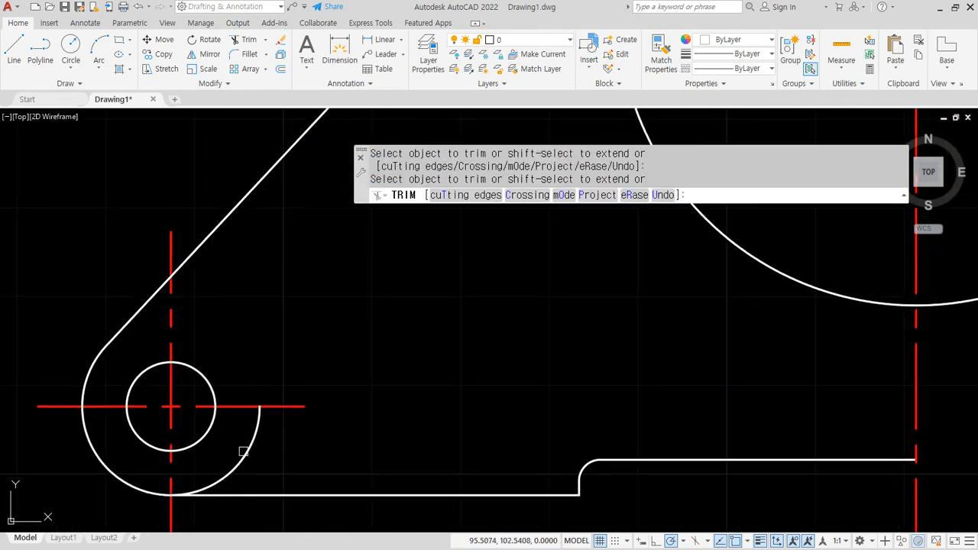
{"action": "key", "text": "Return"}
- Offset the central circle's vertical centre line 71 to the left across the upper outline
{"action": "scroll", "coordinate": [156, 461], "scroll_direction": "down", "scroll_amount": 5}
{"action": "scroll", "coordinate": [377, 286], "scroll_direction": "up", "scroll_amount": 4}
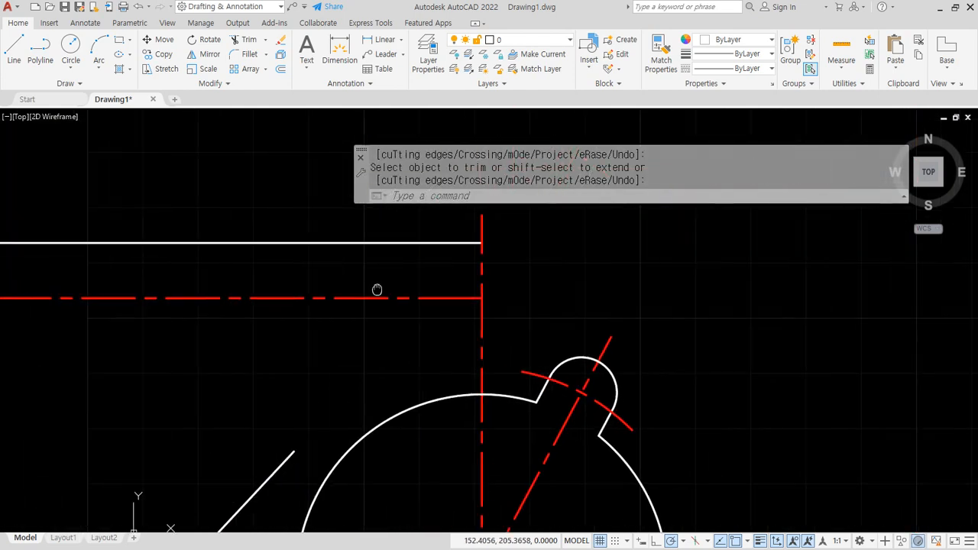
{"action": "type", "text": "o"}
{"action": "key", "text": "Return"}
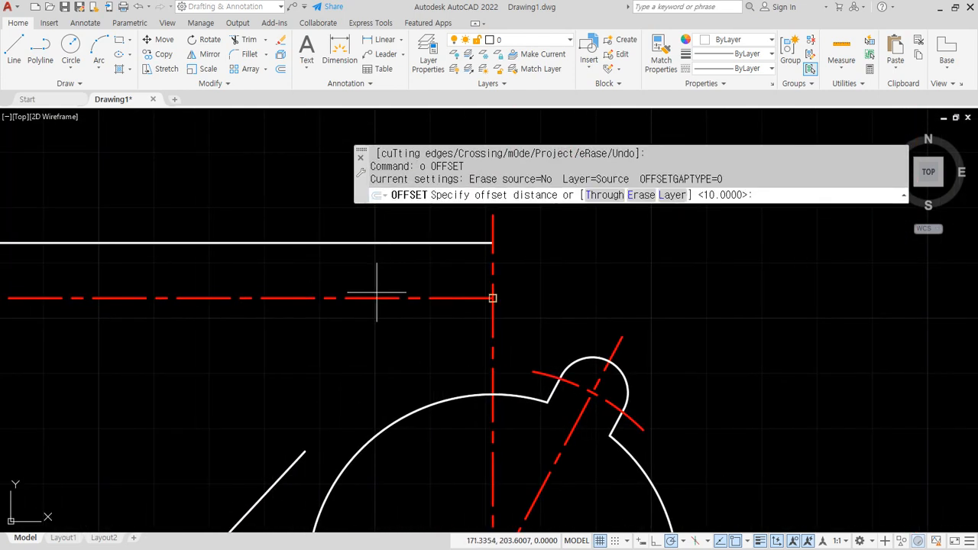
{"action": "type", "text": "71"}
{"action": "key", "text": "Return"}
{"action": "left_click", "coordinate": [493, 328]}
{"action": "left_click", "coordinate": [198, 355]}
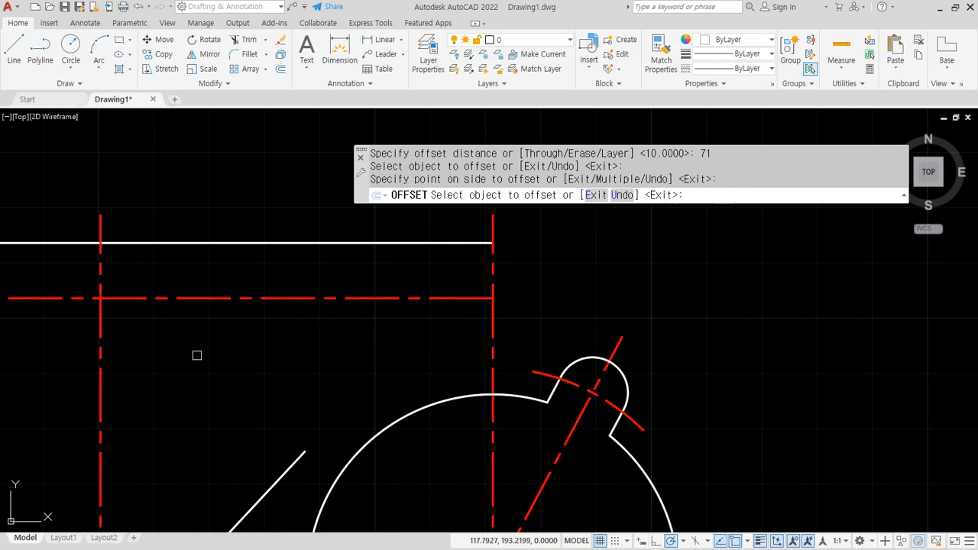
{"action": "key", "text": "Return"}
- Draw concentric circles of radius 5 and 10 where the new vertical and upper horizontal centre lines cross
{"action": "middle_click_drag", "start_coordinate": [131, 323], "coordinate": [219, 321]}
{"action": "type", "text": "c"}
{"action": "key", "text": "Return"}
{"action": "left_click", "coordinate": [188, 295]}
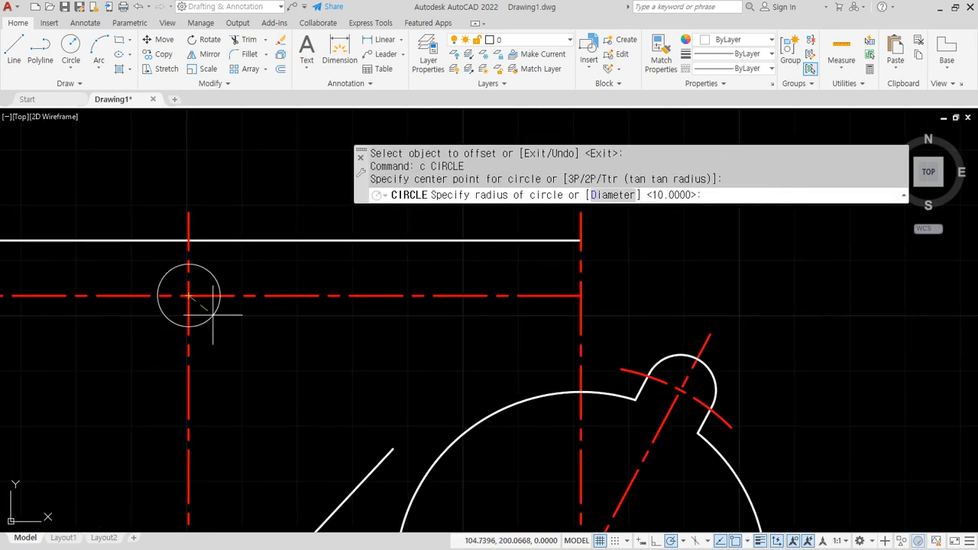
{"action": "type", "text": "5"}
{"action": "key", "text": "Return"}
{"action": "key", "text": "Return"}
{"action": "left_click", "coordinate": [187, 295]}
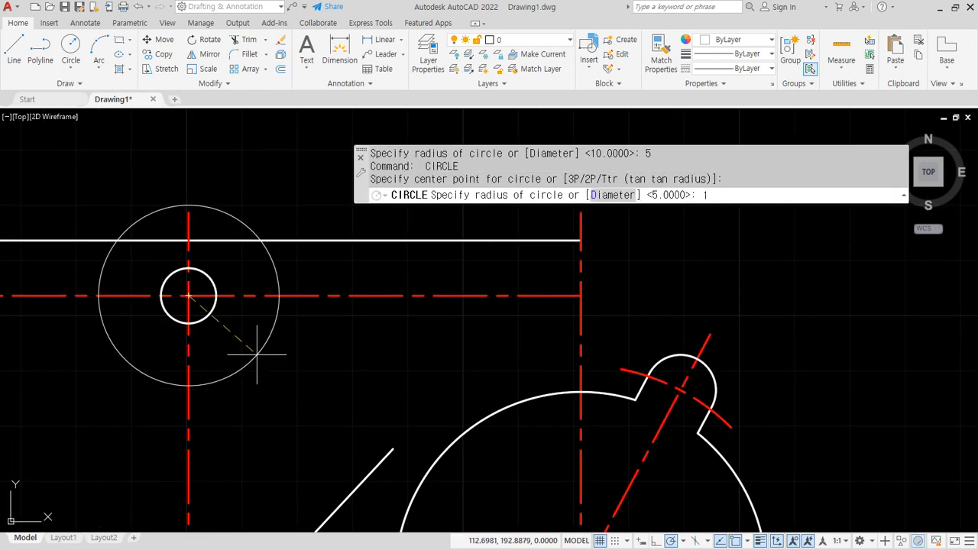
{"action": "key", "text": "Return"}
- Draw a vertical line from the upper radius 10 circle's left quadrant up to the top outline
{"action": "type", "text": "l"}
{"action": "key", "text": "Return"}
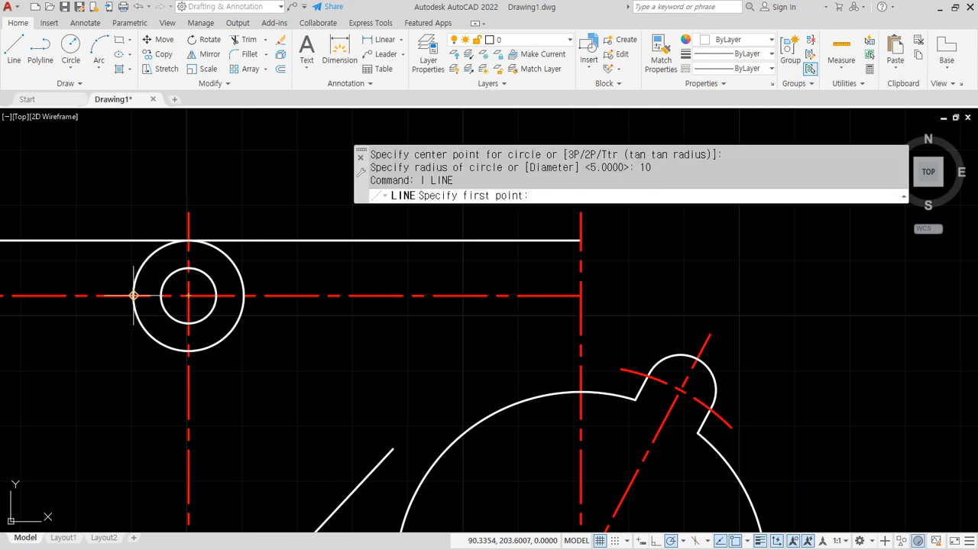
{"action": "left_click", "coordinate": [133, 296]}
{"action": "left_click", "coordinate": [132, 242]}
{"action": "key", "text": "Return"}
- Close the upper-left corner between the short vertical line and the top outline with a zero-radius fillet
{"action": "type", "text": "f"}
{"action": "key", "text": "Return"}
{"action": "left_click", "coordinate": [133, 258]}
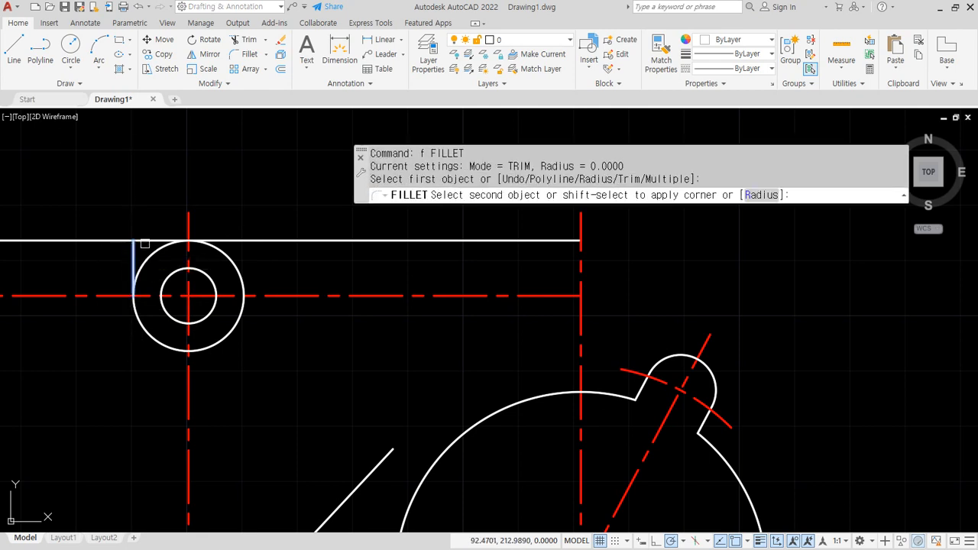
{"action": "left_click", "coordinate": [146, 241]}
- Rotate a copy of the upper horizontal centre line by -10 degrees about the upper-left hole's centre
{"action": "type", "text": "ro"}
{"action": "key", "text": "Return"}
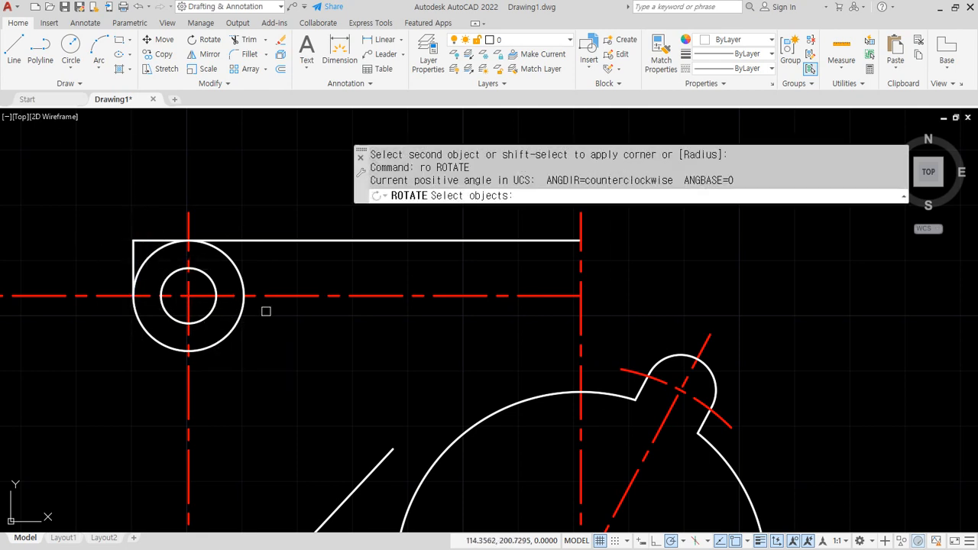
{"action": "left_click", "coordinate": [269, 295]}
{"action": "key", "text": "Return"}
{"action": "left_click", "coordinate": [188, 295]}
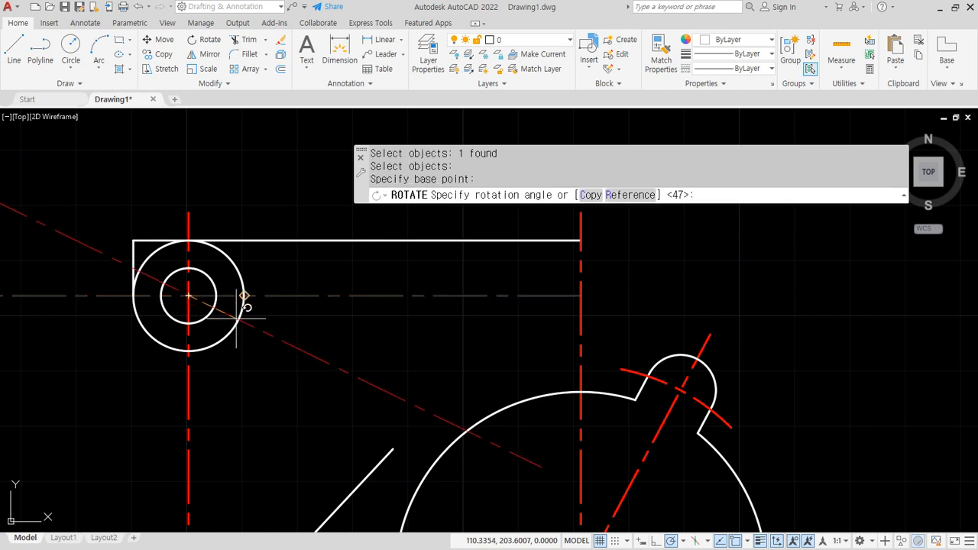
{"action": "type", "text": "c"}
{"action": "key", "text": "Return"}
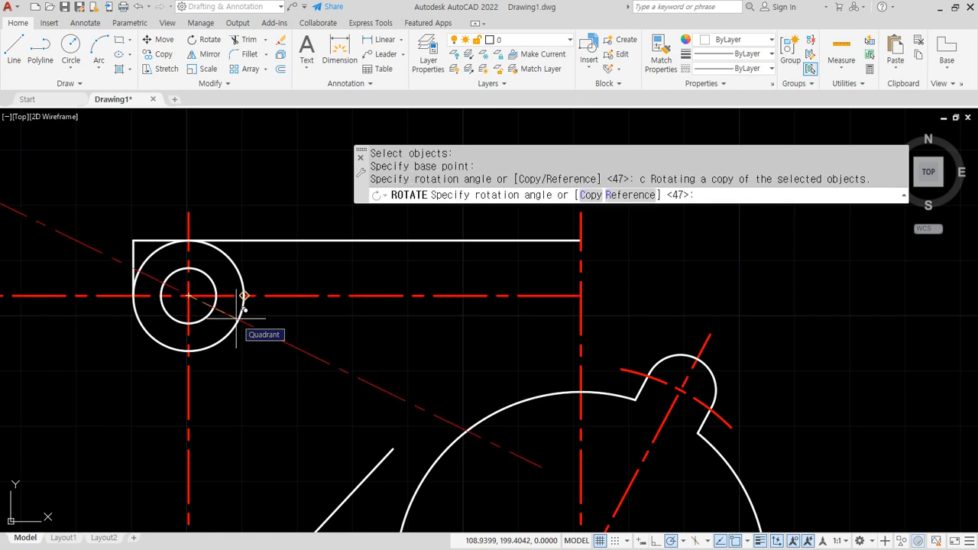
{"action": "type", "text": "a"}
{"action": "key", "text": "Return"}
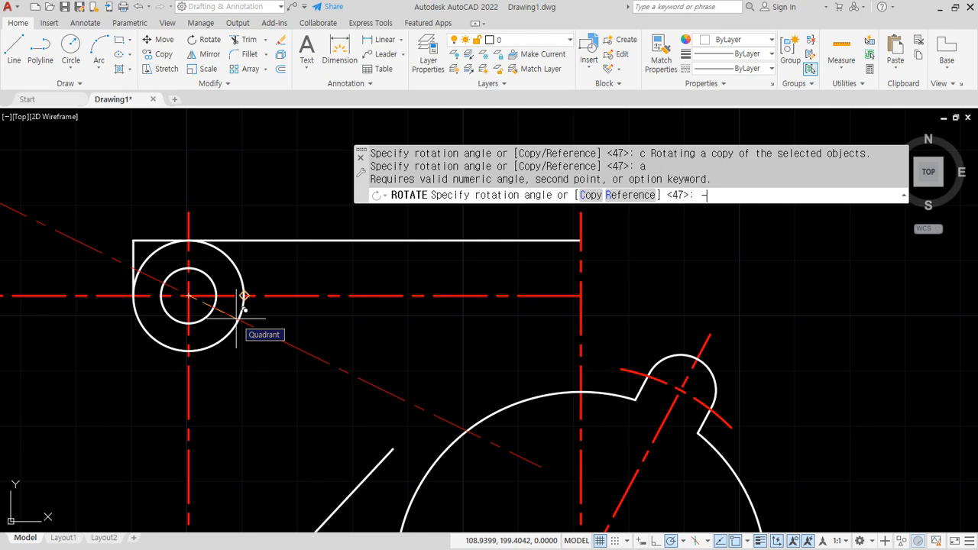
{"action": "type", "text": "-10"}
{"action": "key", "text": "Return"}
- Offset the -10-degree centre line by 10 to its lower side
{"action": "type", "text": "o"}
{"action": "key", "text": "Return"}
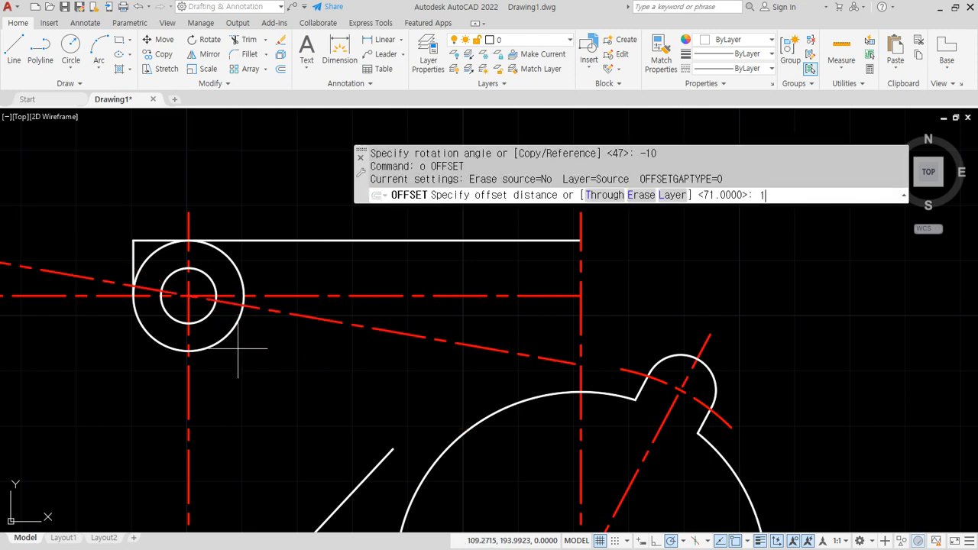
{"action": "type", "text": "10"}
{"action": "key", "text": "Return"}
{"action": "left_click", "coordinate": [294, 317]}
{"action": "left_click", "coordinate": [257, 390]}
- Match the new sloped offset line's properties to those of the slanted outline line
{"action": "type", "text": "ma"}
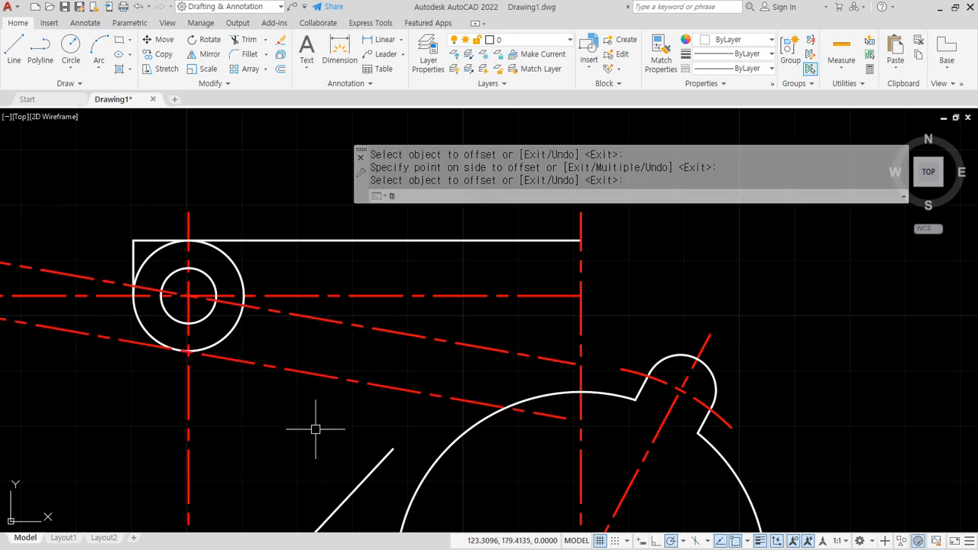
{"action": "key", "text": "Return"}
{"action": "left_click", "coordinate": [357, 483]}
{"action": "left_click", "coordinate": [288, 375]}
{"action": "type", "text": "f"}
{"action": "key", "text": "Return"}
{"action": "left_click", "coordinate": [251, 354]}
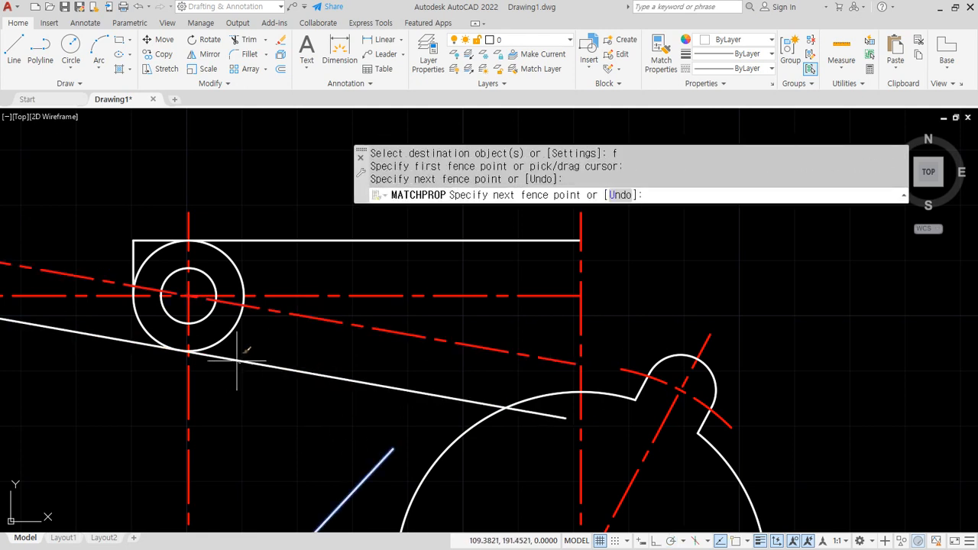
{"action": "key", "text": "Escape"}
{"action": "key", "text": "Escape"}
- Join the sloped line to the upper radius 10 circle with a zero-radius fillet and erase the -10-degree centre line
{"action": "type", "text": "f"}
{"action": "key", "text": "Return"}
{"action": "left_click", "coordinate": [240, 355]}
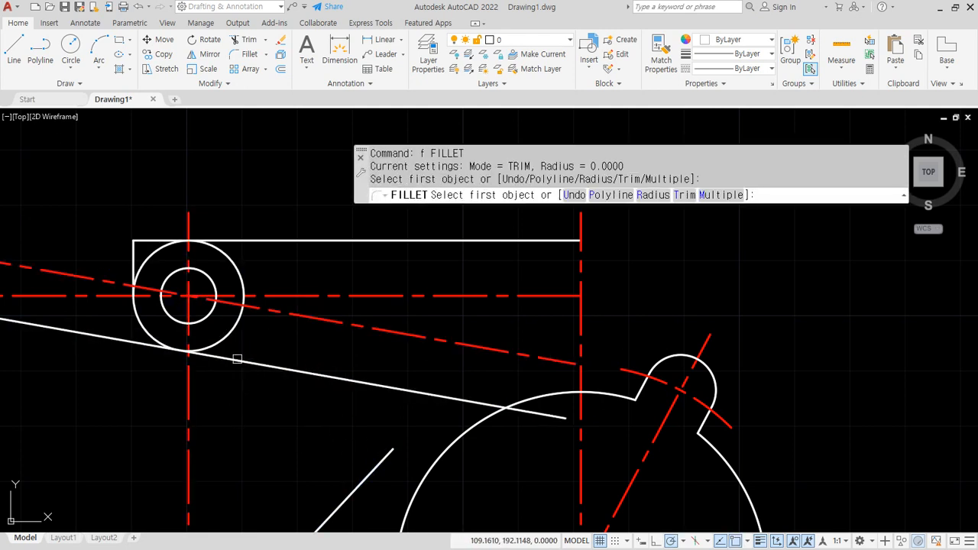
{"action": "left_click", "coordinate": [238, 359]}
{"action": "left_click", "coordinate": [155, 334]}
{"action": "left_click", "coordinate": [332, 319]}
{"action": "type", "text": "e"}
{"action": "key", "text": "Return"}
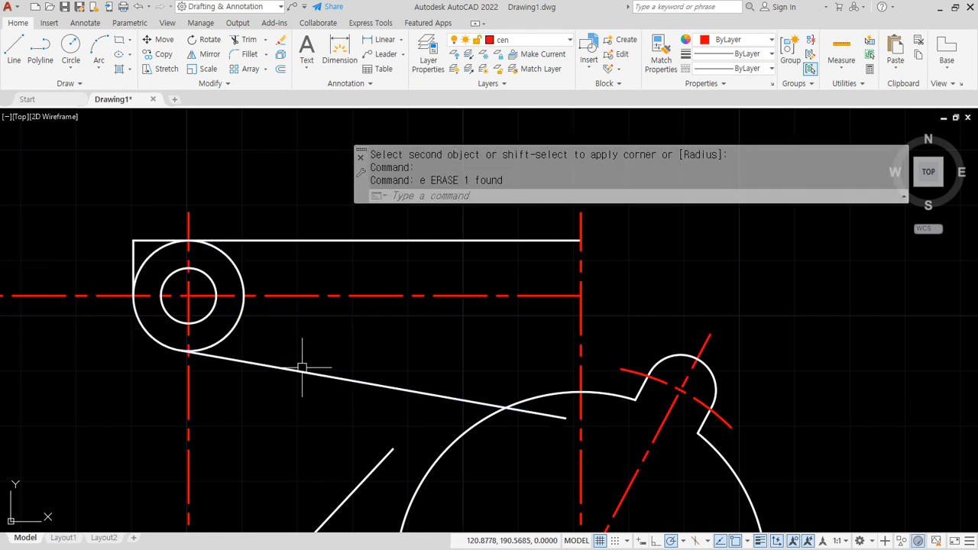
- Trim the upper-left hole's centre lines to the radius 10 circle on its right, left and lower sides
{"action": "type", "text": "tr"}
{"action": "key", "text": "Return"}
{"action": "left_click", "coordinate": [328, 296]}
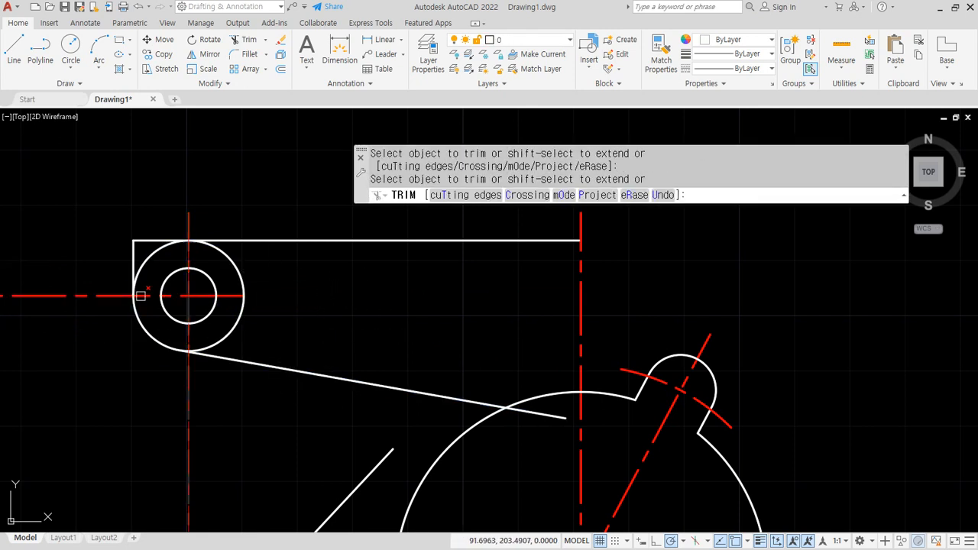
{"action": "left_click", "coordinate": [99, 294]}
{"action": "left_click", "coordinate": [188, 388]}
{"action": "key", "text": "Return"}
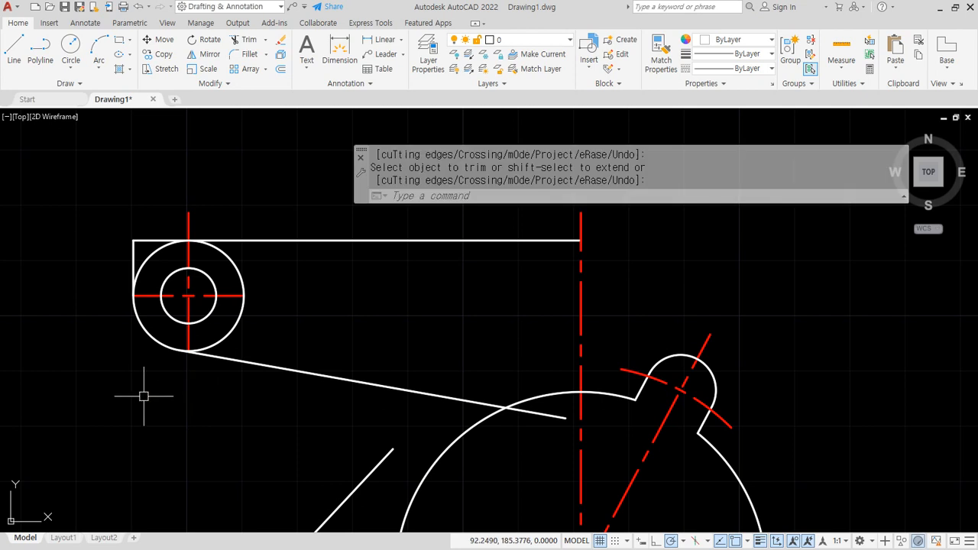
- Lengthen the upper-left hole's centre lines by 5 at their left, lower and right ends
{"action": "type", "text": "len"}
{"action": "key", "text": "Return"}
{"action": "type", "text": "de"}
{"action": "key", "text": "Return"}
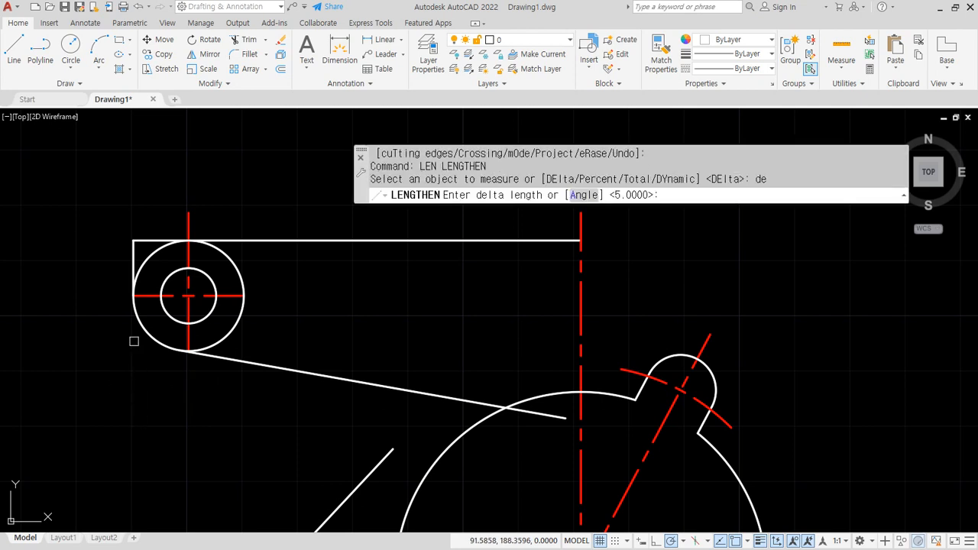
{"action": "key", "text": "Return"}
{"action": "left_click", "coordinate": [145, 296]}
{"action": "left_click", "coordinate": [188, 337]}
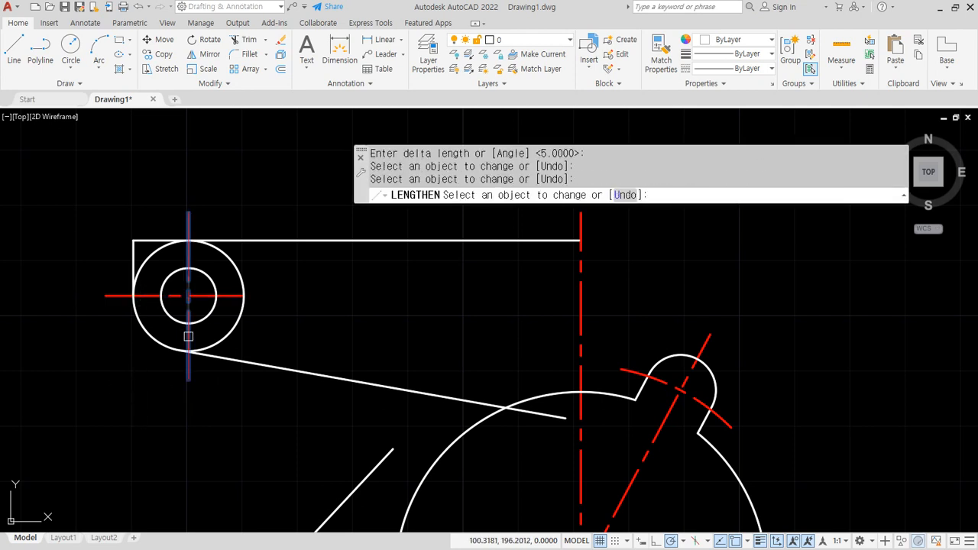
{"action": "left_click", "coordinate": [226, 295]}
{"action": "key", "text": "Return"}
- Offset the plate's main vertical centre line by 45 to its left
{"action": "middle_click_drag", "start_coordinate": [293, 437], "coordinate": [306, 343]}
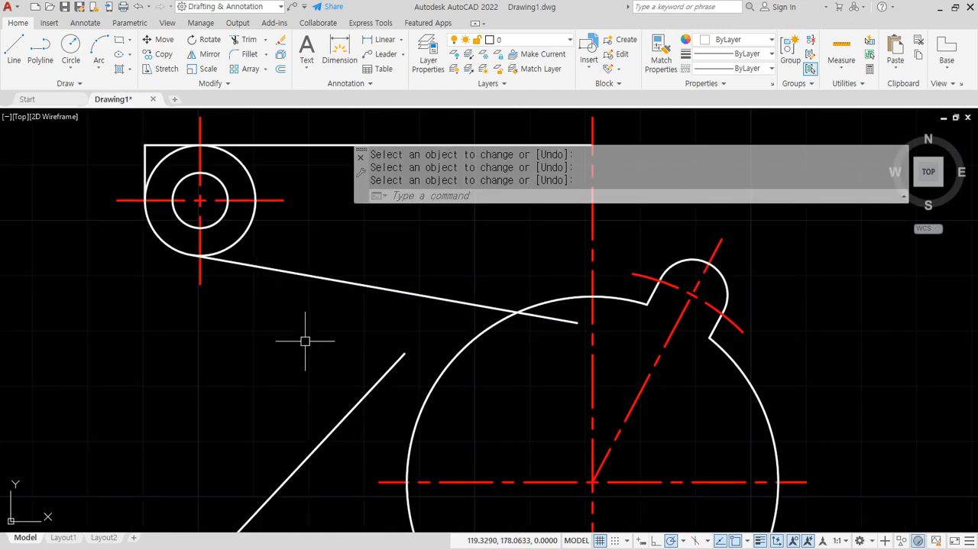
{"action": "type", "text": "o"}
{"action": "key", "text": "Return"}
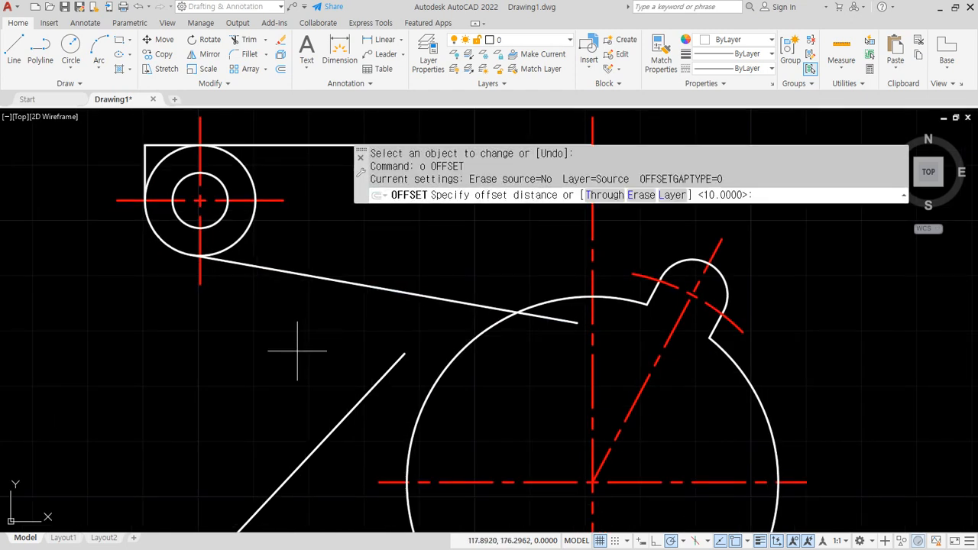
{"action": "type", "text": "45"}
{"action": "key", "text": "Return"}
{"action": "left_click", "coordinate": [593, 310]}
{"action": "left_click", "coordinate": [355, 328]}
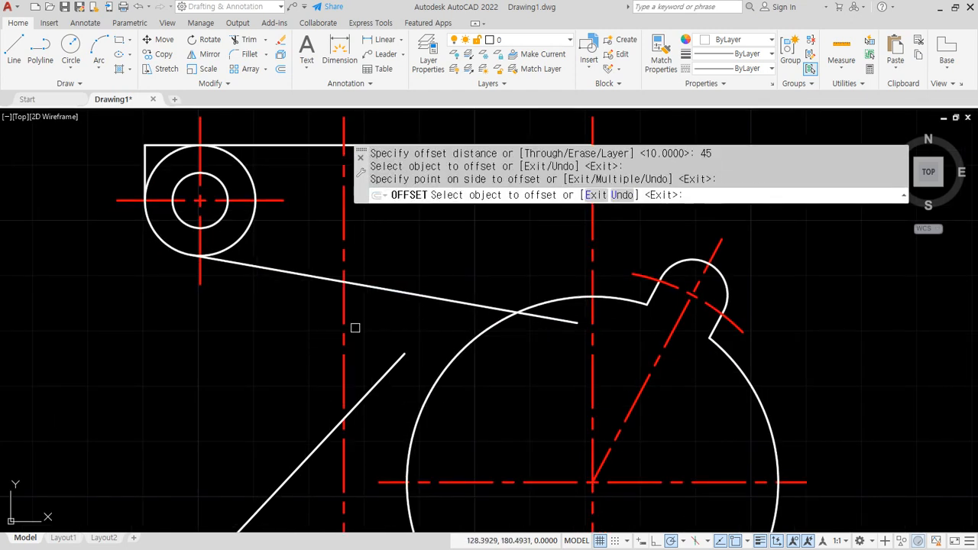
{"action": "key", "text": "Return"}
- Match the offset vertical line's properties to those of the slanted outline line
{"action": "type", "text": "ma"}
{"action": "key", "text": "Return"}
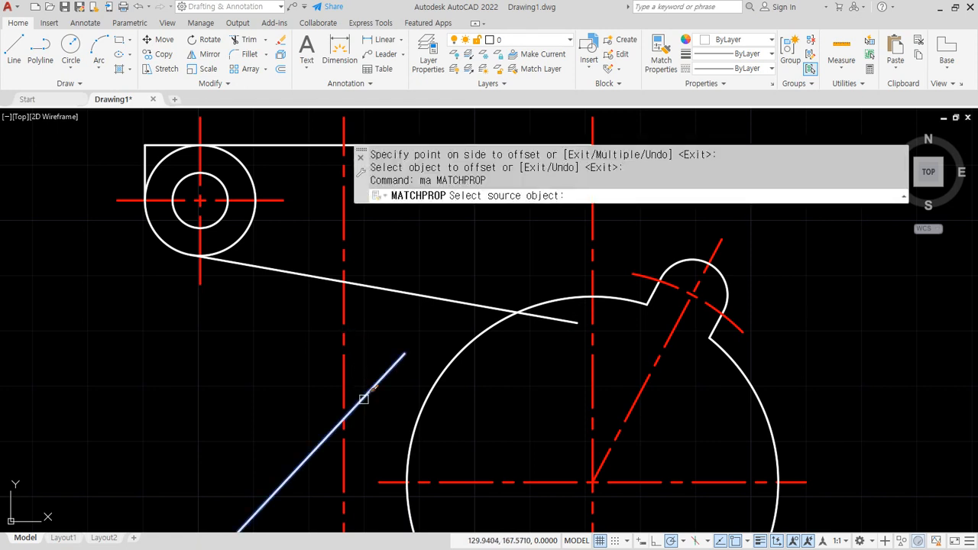
{"action": "left_click", "coordinate": [364, 398]}
{"action": "left_click", "coordinate": [339, 376]}
{"action": "left_click", "coordinate": [345, 374]}
{"action": "key", "text": "Return"}
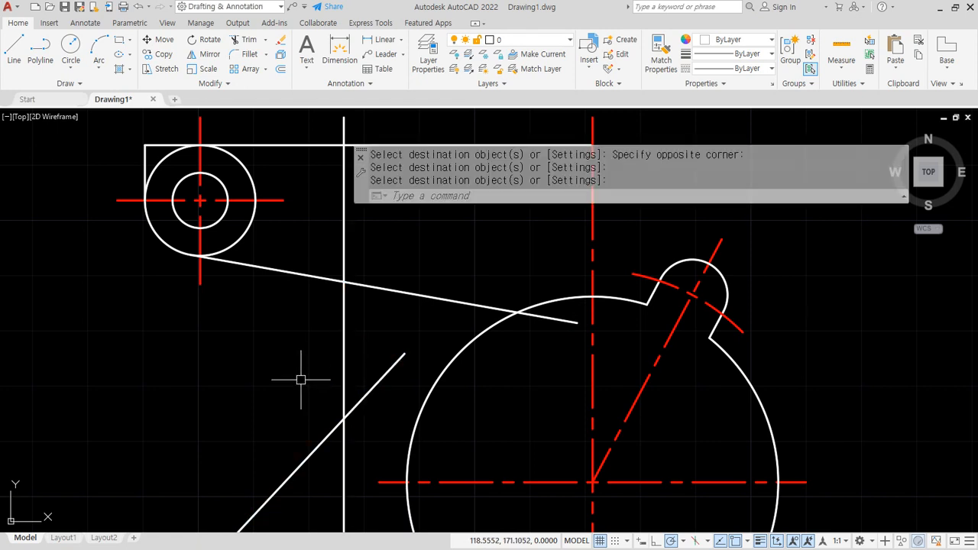
- Fillet the new vertical edge with radius 10 to the upper sloped line and to the lower slanted line
{"action": "type", "text": "f"}
{"action": "key", "text": "Return"}
{"action": "type", "text": "r"}
{"action": "key", "text": "Return"}
{"action": "type", "text": "10"}
{"action": "key", "text": "Return"}
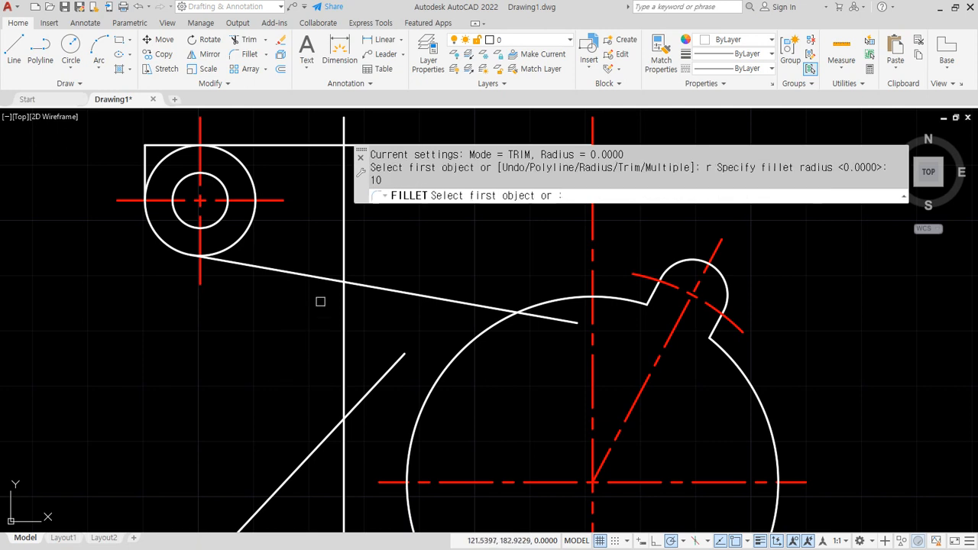
{"action": "left_click", "coordinate": [321, 277]}
{"action": "left_click", "coordinate": [340, 317]}
{"action": "key", "text": "Return"}
{"action": "left_click", "coordinate": [341, 345]}
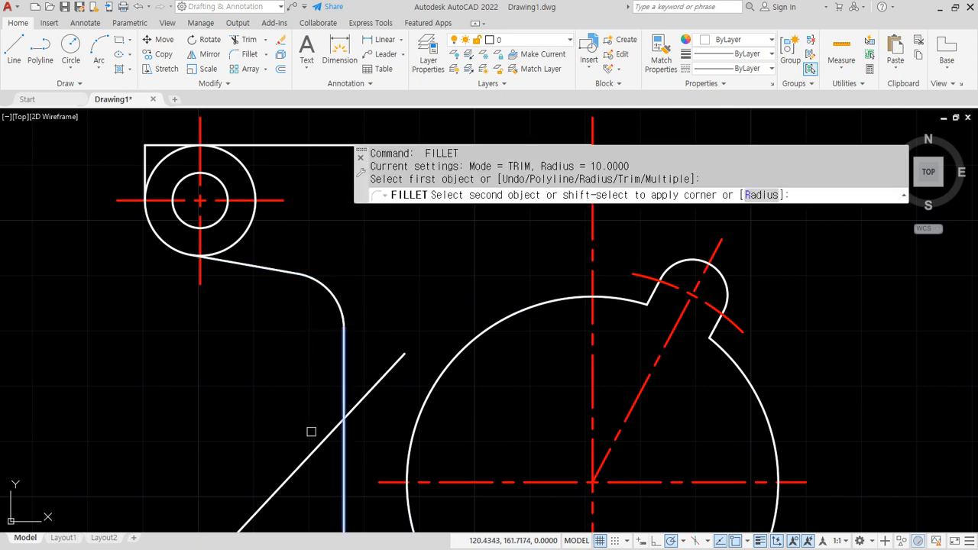
{"action": "left_click", "coordinate": [310, 443]}
- Trim the upper-left radius 10 circle down to the arc joining the left vertical edge and the sloped line
{"action": "type", "text": "tr"}
{"action": "key", "text": "Return"}
{"action": "left_click", "coordinate": [237, 235]}
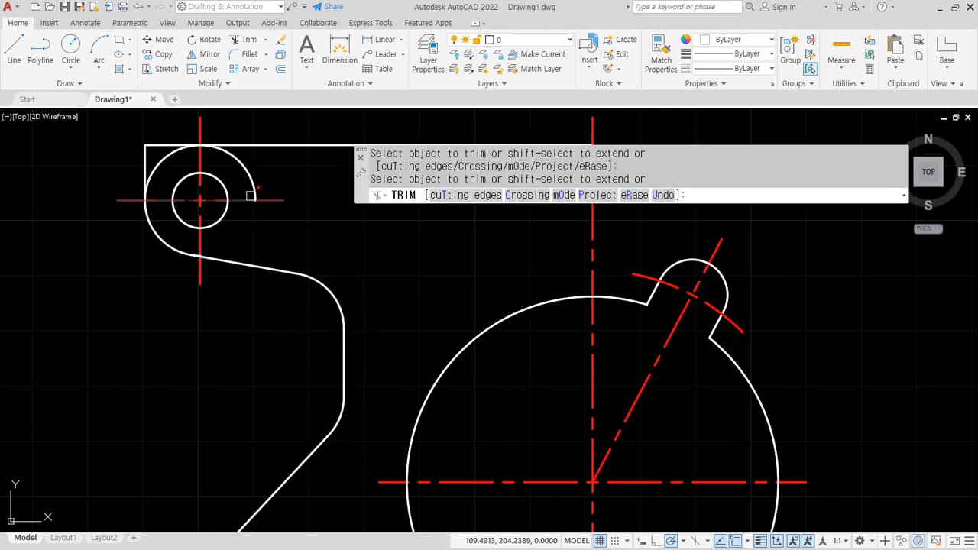
{"action": "left_click", "coordinate": [173, 156]}
{"action": "scroll", "coordinate": [191, 229], "scroll_direction": "up", "scroll_amount": 6}
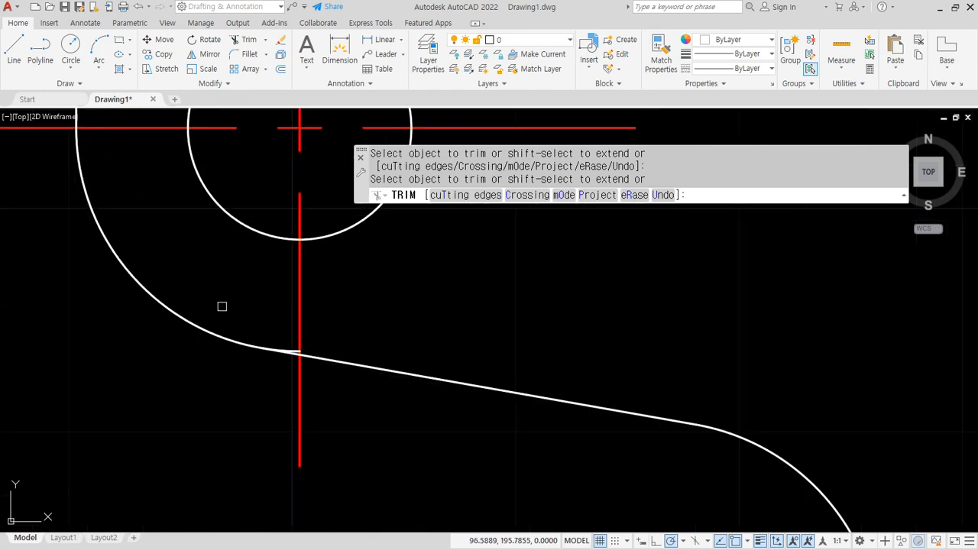
{"action": "scroll", "coordinate": [291, 348], "scroll_direction": "up", "scroll_amount": 5}
{"action": "left_click", "coordinate": [292, 351]}
{"action": "scroll", "coordinate": [283, 349], "scroll_direction": "down", "scroll_amount": 5}
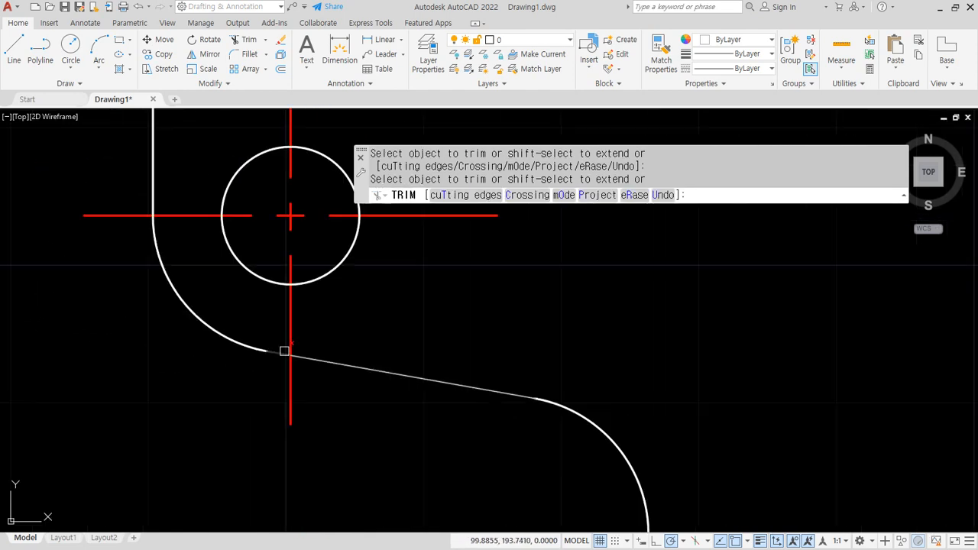
{"action": "scroll", "coordinate": [178, 361], "scroll_direction": "down", "scroll_amount": 4}
{"action": "scroll", "coordinate": [182, 401], "scroll_direction": "up", "scroll_amount": 7}
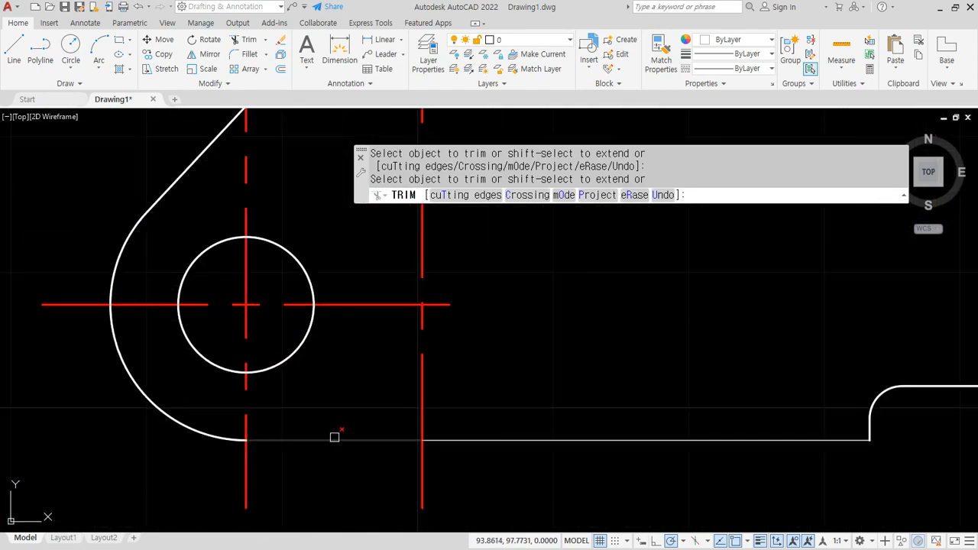
{"action": "scroll", "coordinate": [190, 356], "scroll_direction": "up", "scroll_amount": 2}
{"action": "scroll", "coordinate": [85, 354], "scroll_direction": "up", "scroll_amount": 2}
{"action": "scroll", "coordinate": [114, 352], "scroll_direction": "down", "scroll_amount": 6}
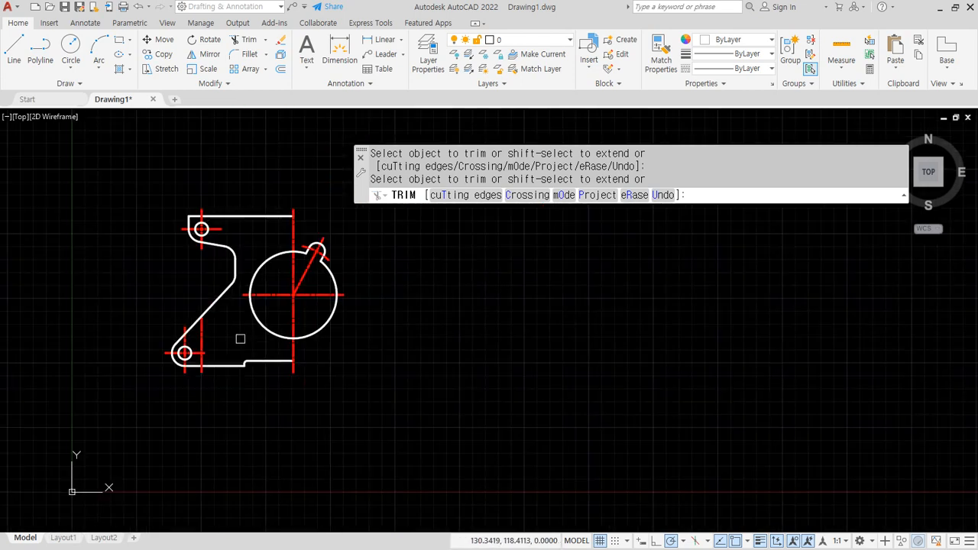
{"action": "key", "text": "Return"}
- Mirror the left half's outline, corner holes and their centre lines about the vertical centre line, keeping the source objects
{"action": "type", "text": "mi"}
{"action": "key", "text": "Return"}
{"action": "left_click", "coordinate": [115, 181]}
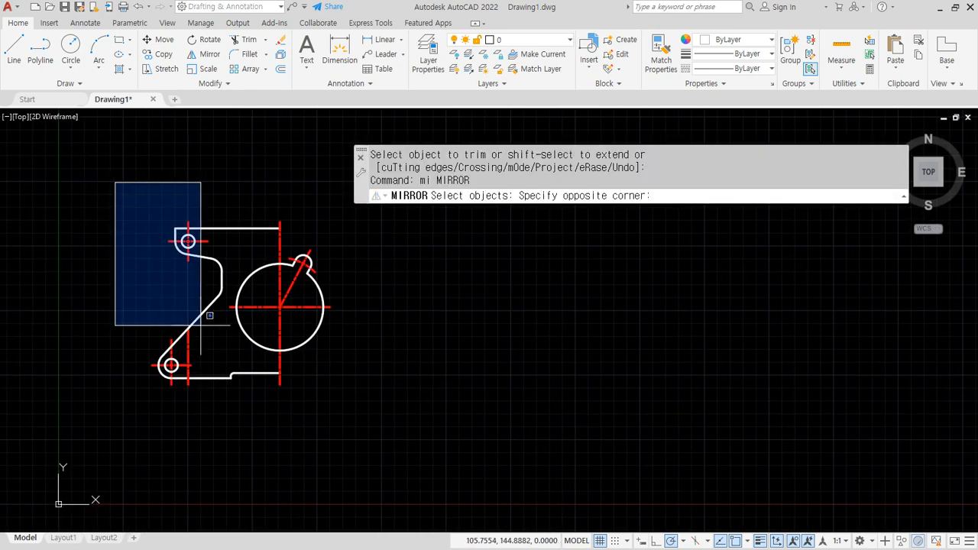
{"action": "left_click", "coordinate": [267, 451]}
{"action": "left_click", "coordinate": [223, 353]}
{"action": "left_click", "coordinate": [322, 419]}
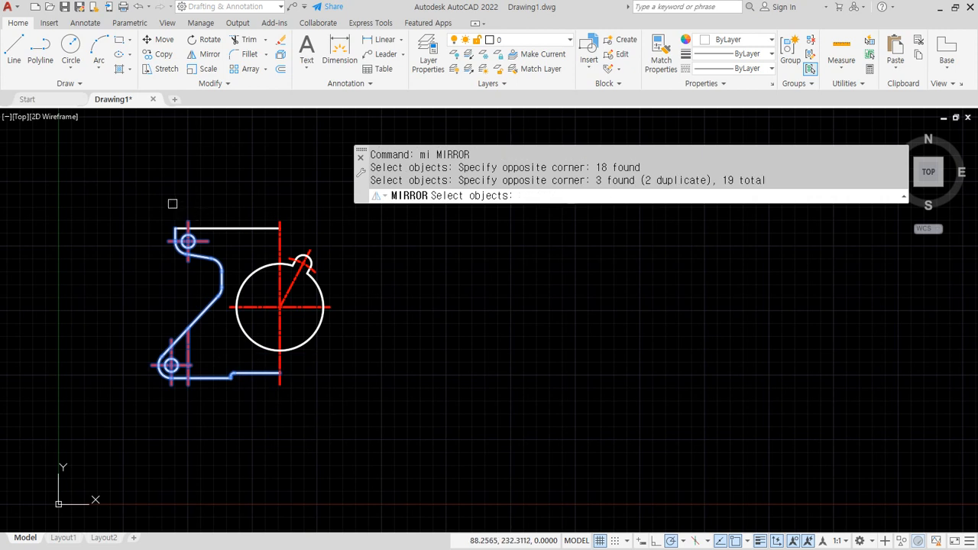
{"action": "left_click", "coordinate": [135, 191]}
{"action": "left_click", "coordinate": [300, 244]}
{"action": "key", "text": "Return"}
{"action": "left_click", "coordinate": [281, 227]}
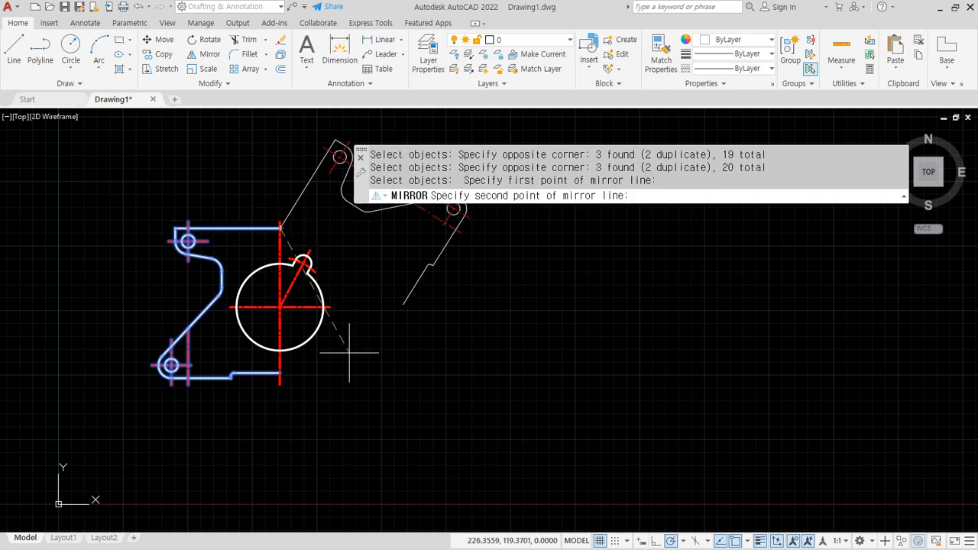
{"action": "left_click", "coordinate": [281, 371]}
{"action": "key", "text": "Return"}
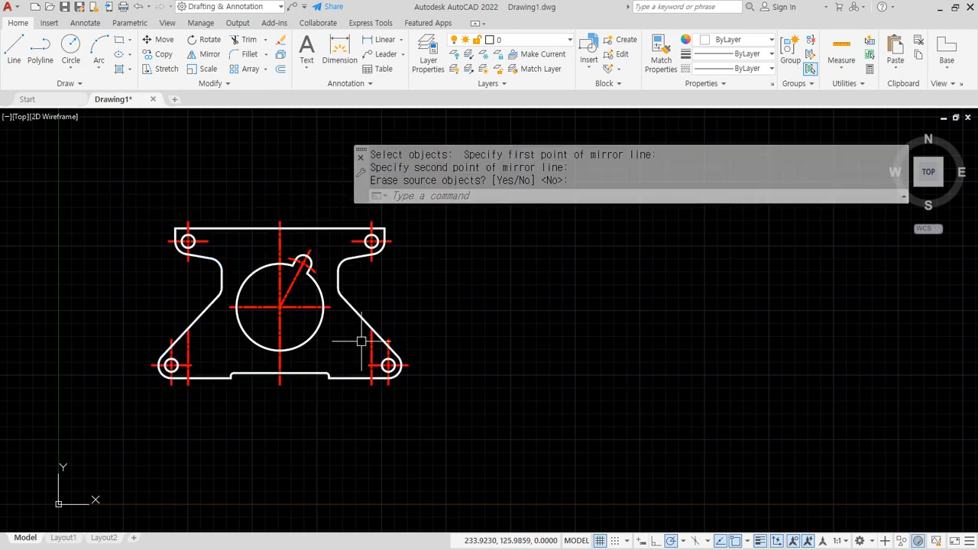
- Erase the two leftover vertical centre line pieces beside the lower corner holes
{"action": "left_click", "coordinate": [371, 349]}
{"action": "left_click", "coordinate": [189, 347]}
{"action": "type", "text": "e"}
{"action": "key", "text": "Return"}
{"action": "scroll", "coordinate": [203, 359], "scroll_direction": "up", "scroll_amount": 3}
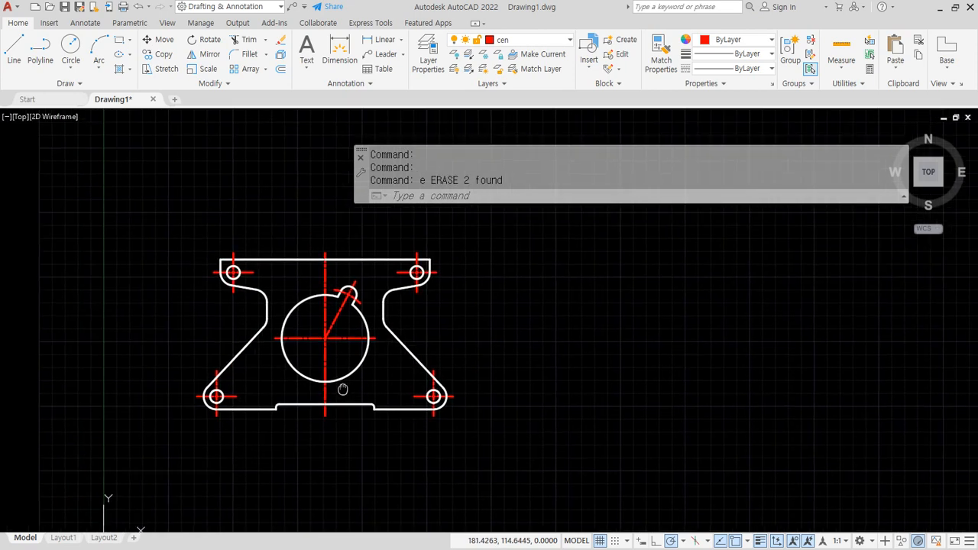
{"action": "middle_click_drag", "start_coordinate": [389, 359], "coordinate": [420, 357]}
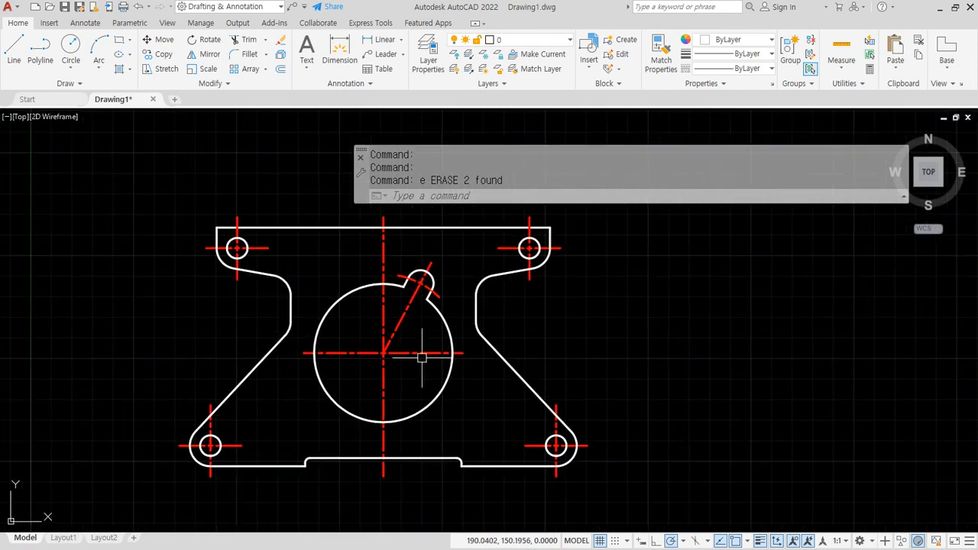